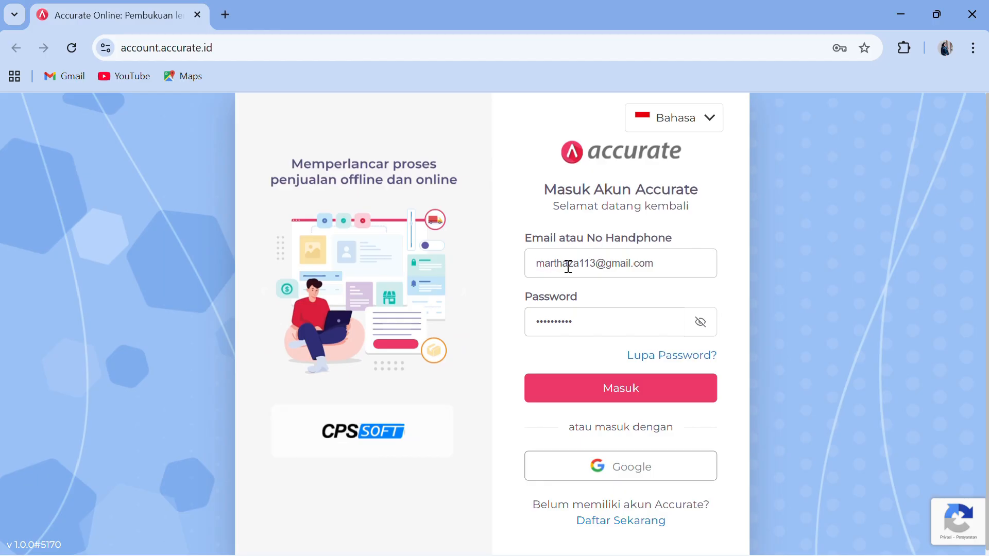
- Sign in to Accurate Online with the saved credentials to reach the Data Usaha page
left_click(582, 400)
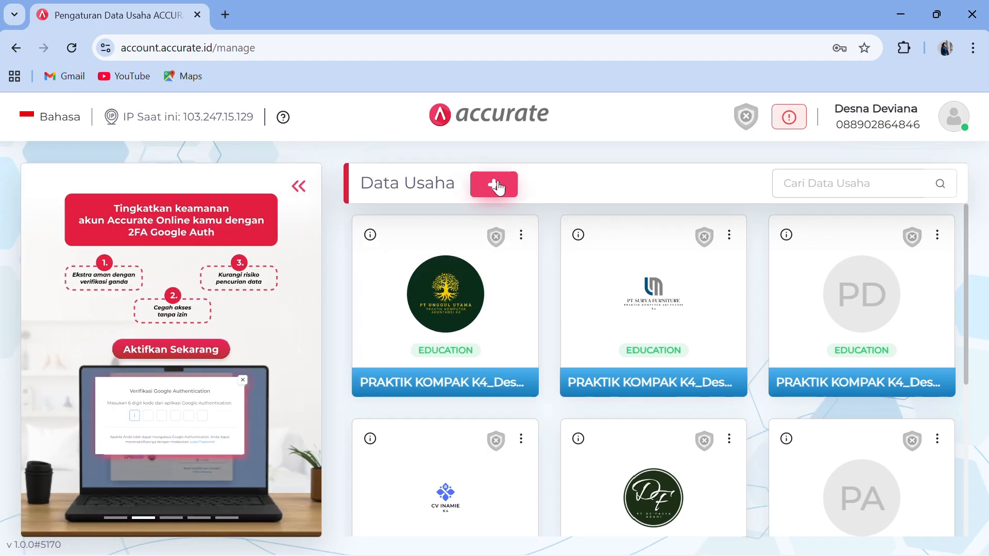
- Start a new business data file and upload the green circle DF logo
left_click(495, 190)
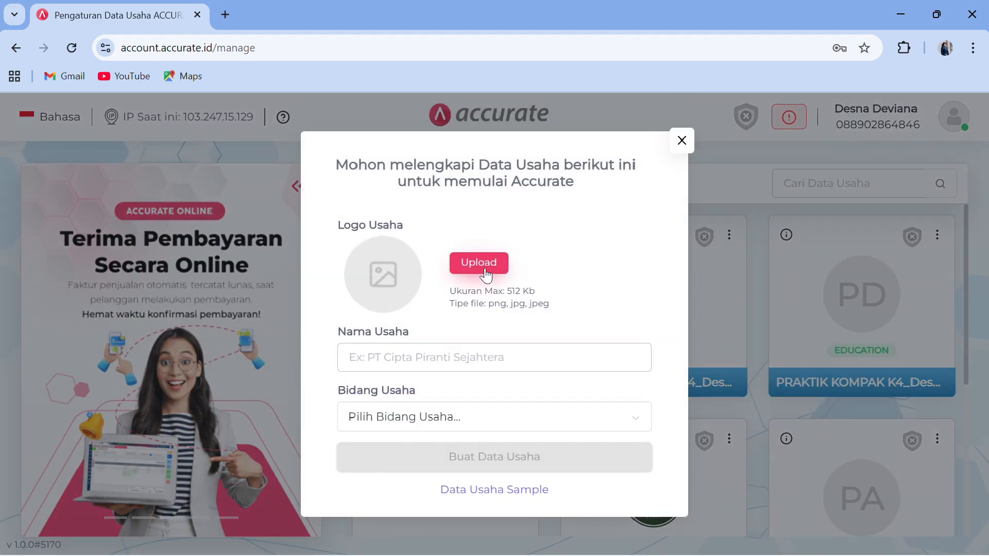
left_click(486, 276)
left_click(209, 168)
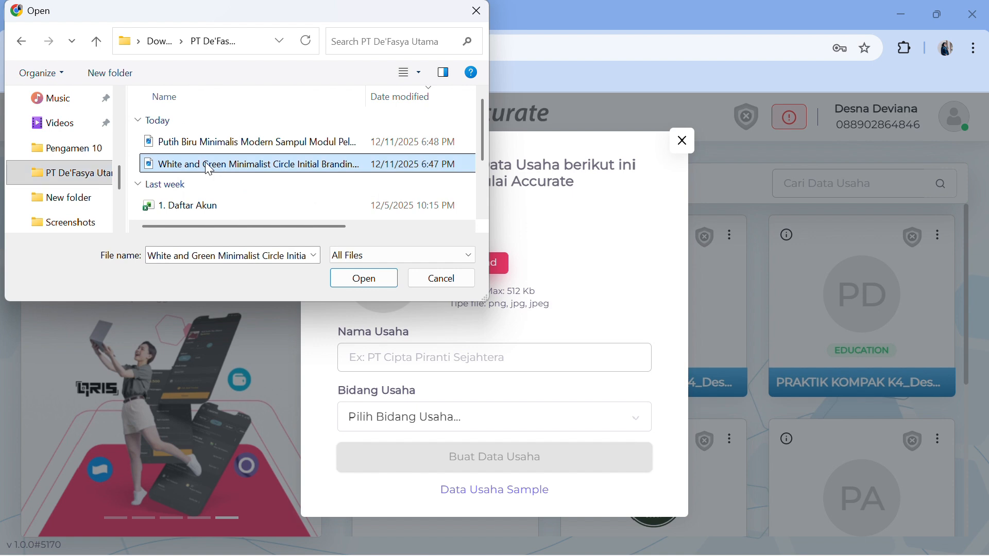
left_click(364, 278)
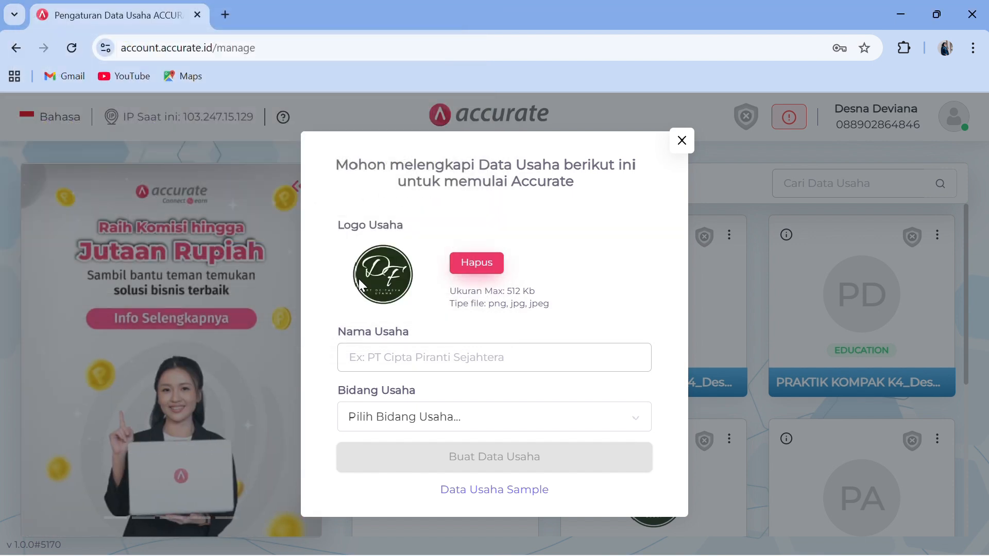
- Enter 'PT DeFasya Utama' as the business name
left_click(429, 359)
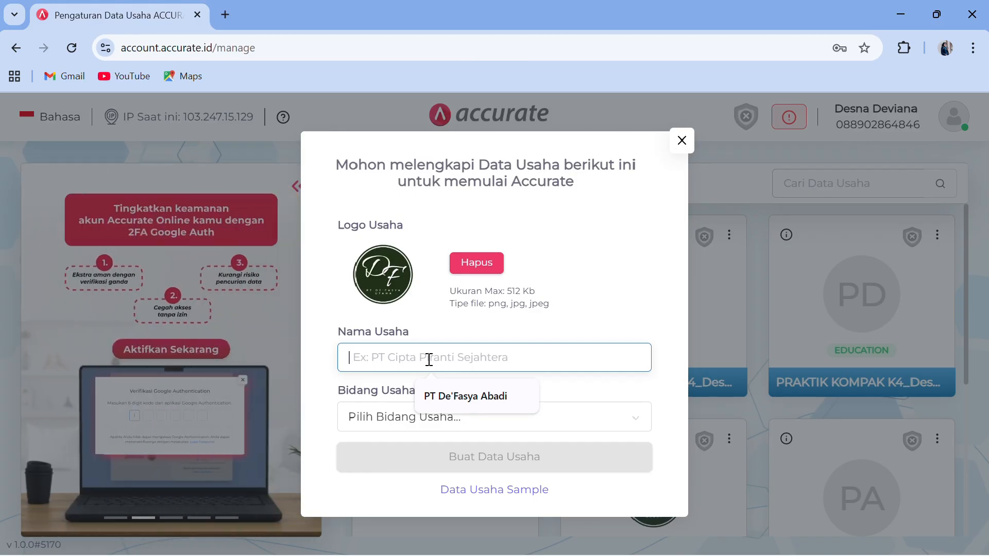
key("Caps_Lock")
type("PT D")
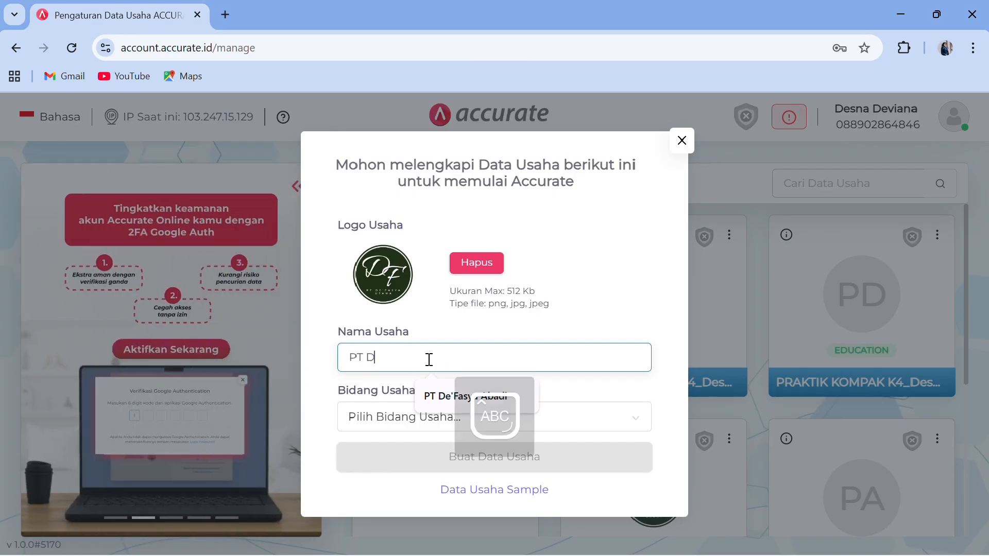
key("Caps_Lock")
type("De'f")
key("Caps_Lock")
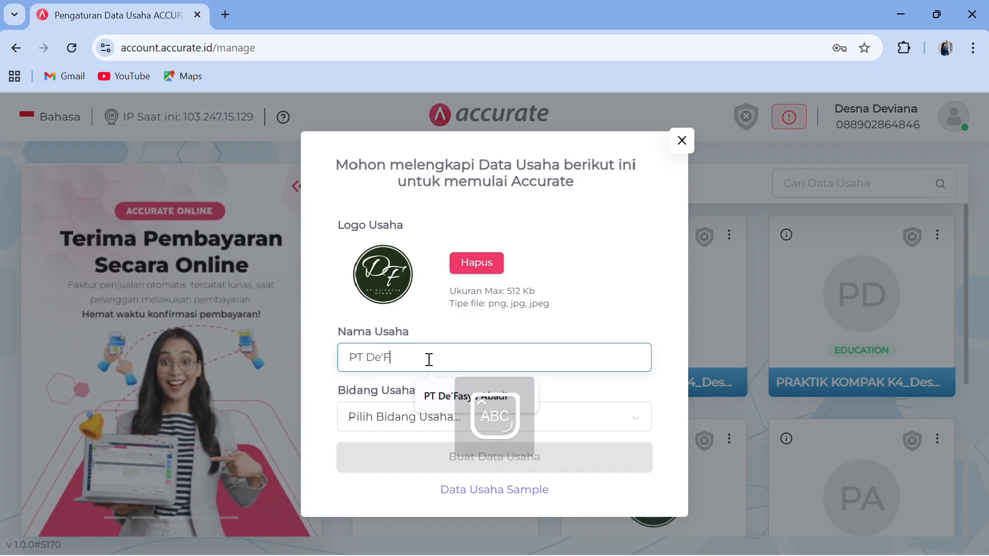
key("Caps_Lock")
type("asya Utama")
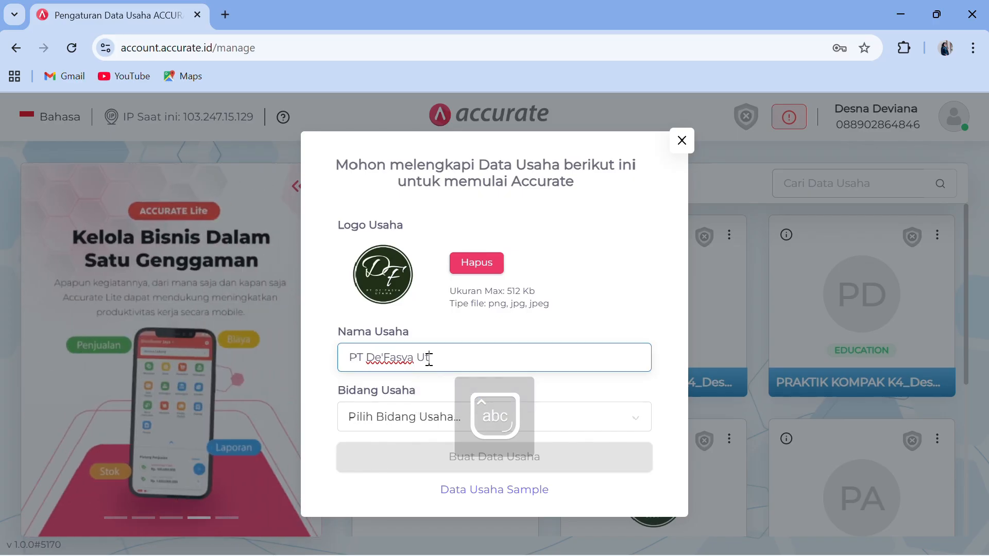
- Choose Others (Lainnya) as the business field and create the data file
left_click(422, 423)
scroll(457, 378, "down", 10)
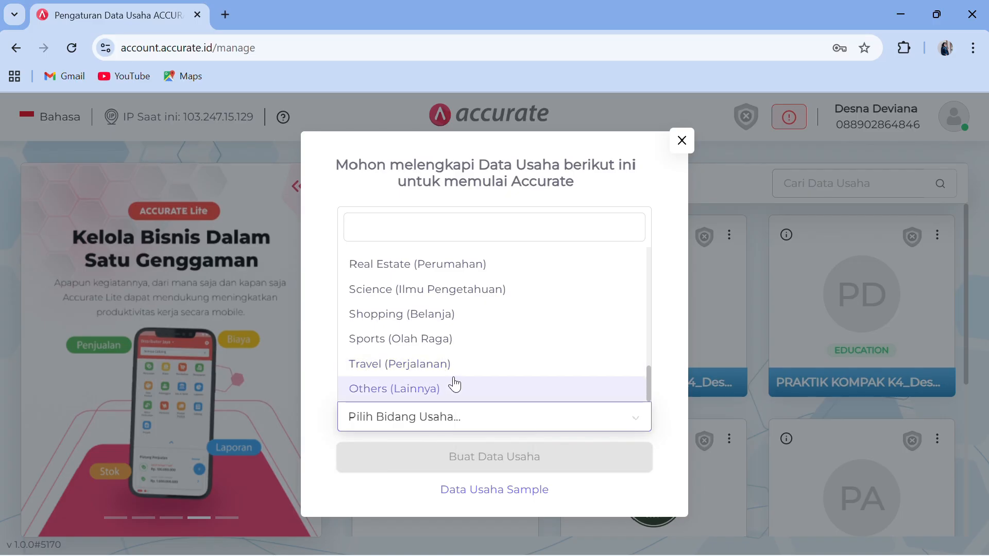
left_click(456, 385)
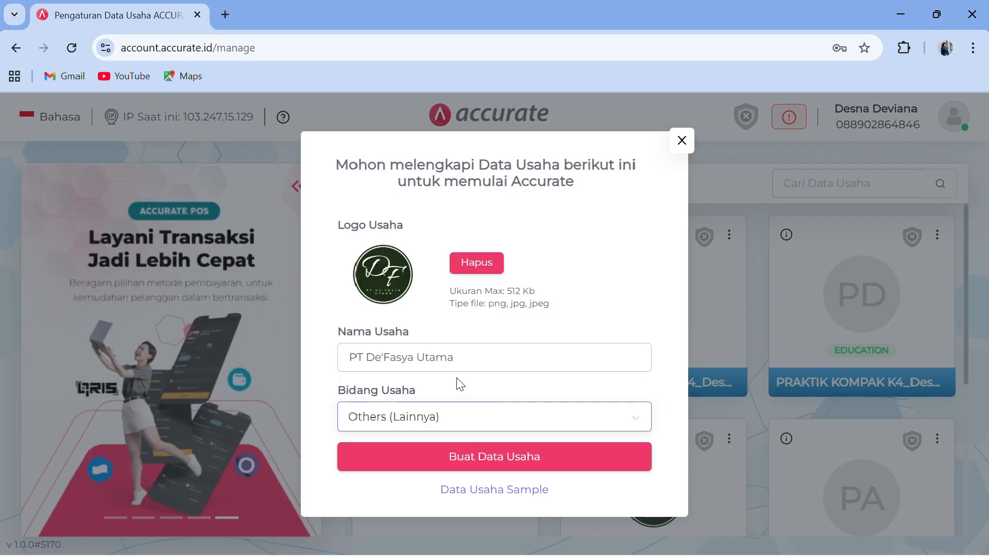
left_click(462, 460)
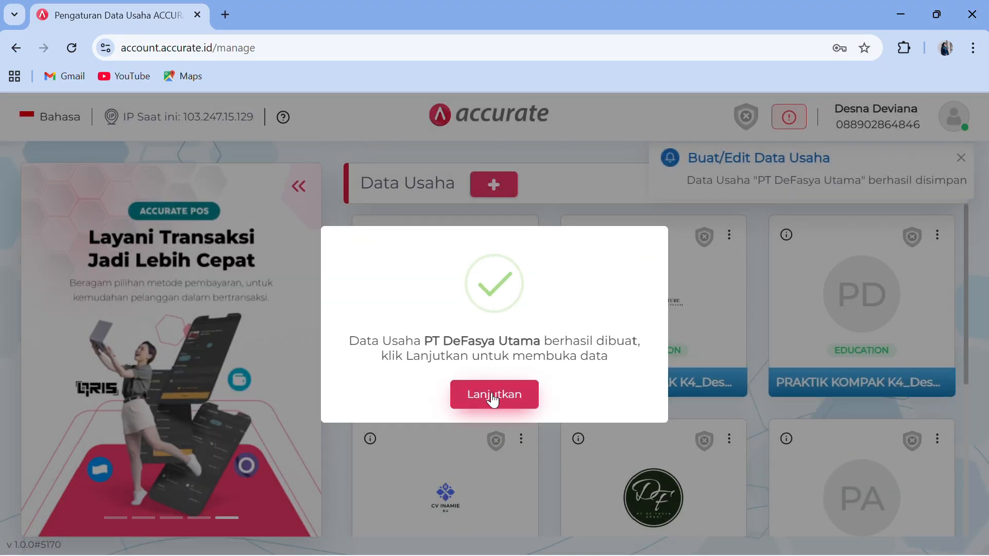
- Open the new PT DeFasya Utama data, open the Kategori Usaha list, then minimize the browser
left_click(493, 398)
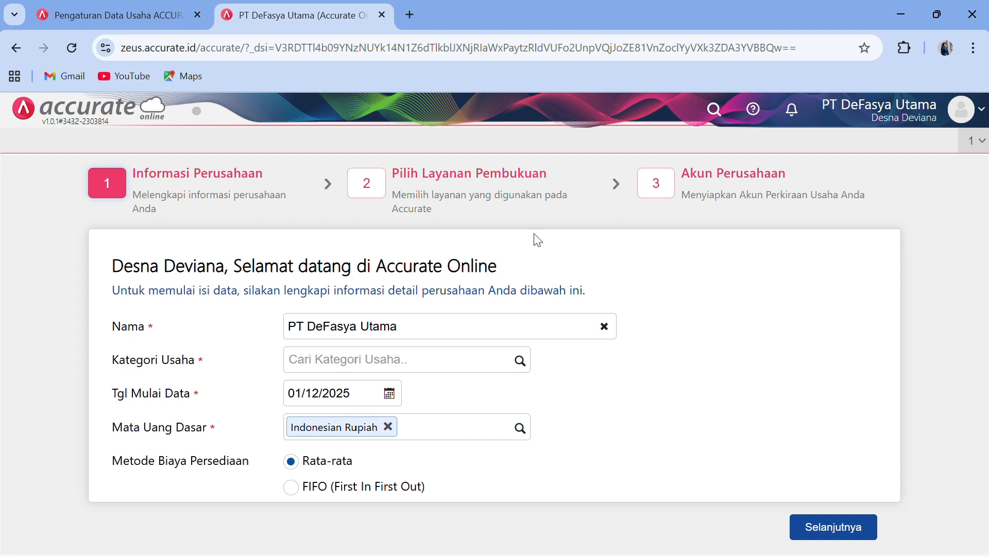
left_click(520, 363)
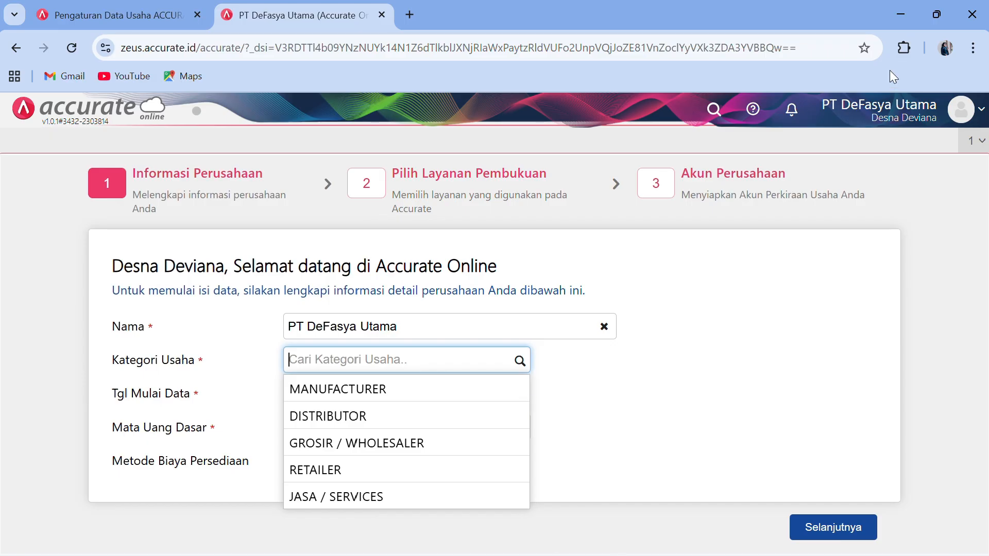
left_click(899, 13)
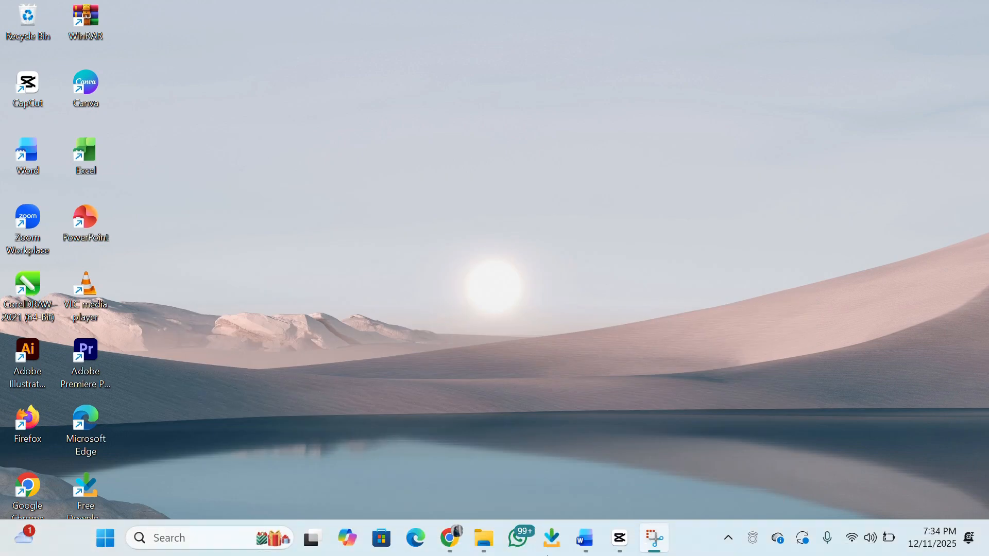
left_click(590, 544)
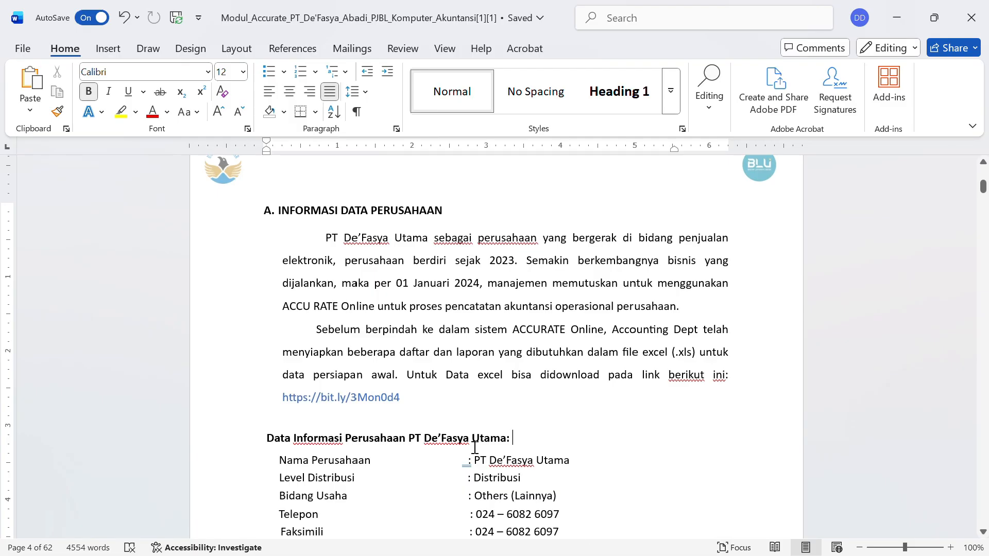
scroll(473, 446, "down", 3)
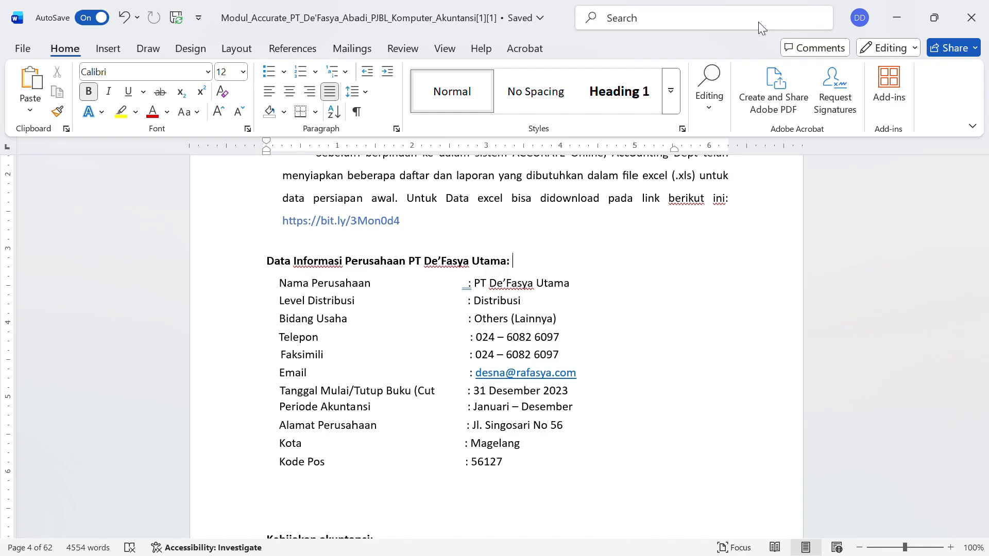
left_click(897, 18)
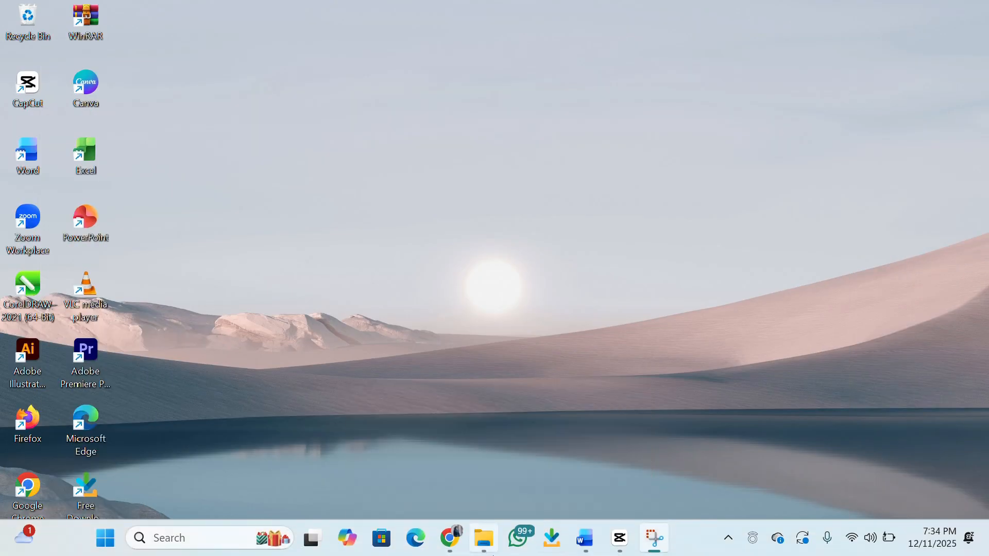
- Set Kategori Usaha to DISTRIBUTOR and Tgl Mulai Data to 31/12/2023, then minimize the browser
left_click(453, 538)
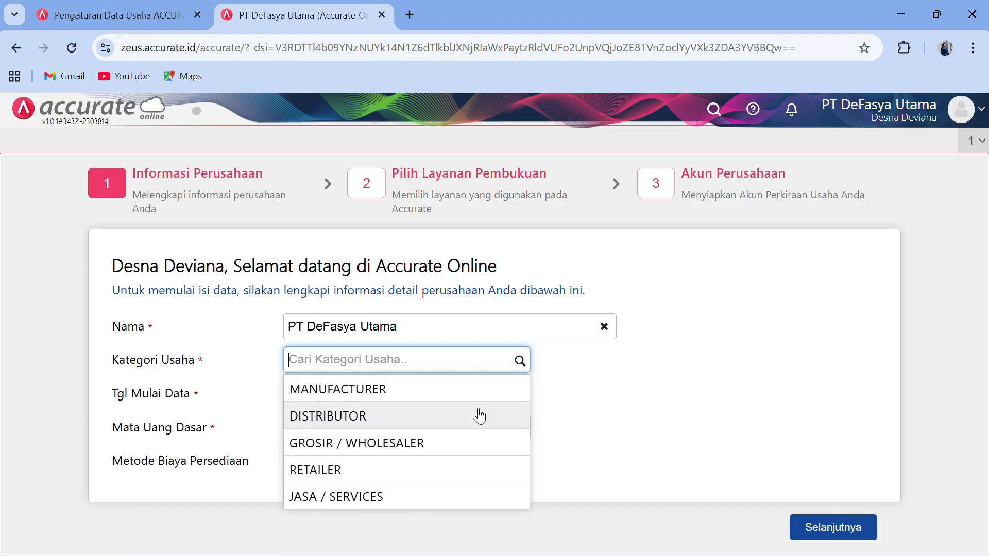
left_click(477, 414)
left_click(365, 393)
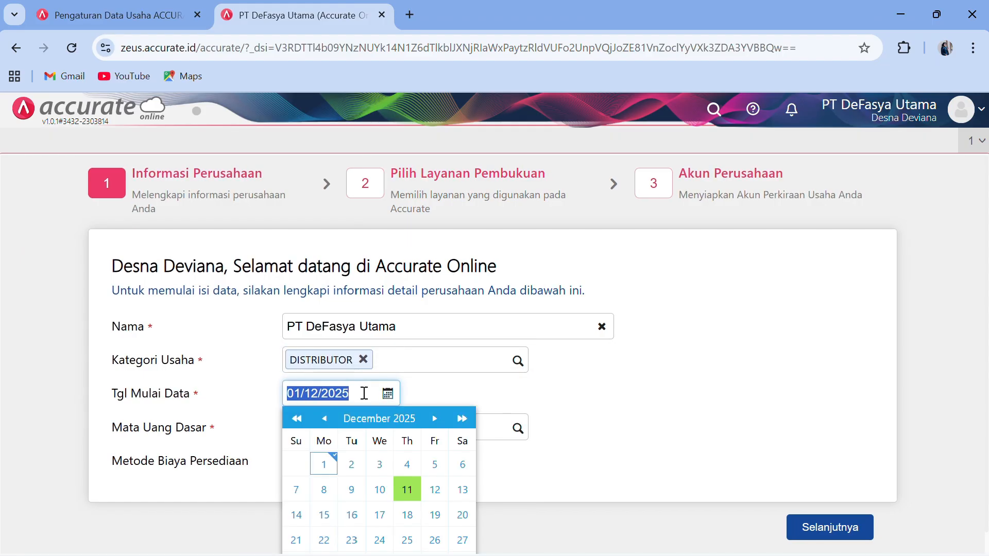
type("3")
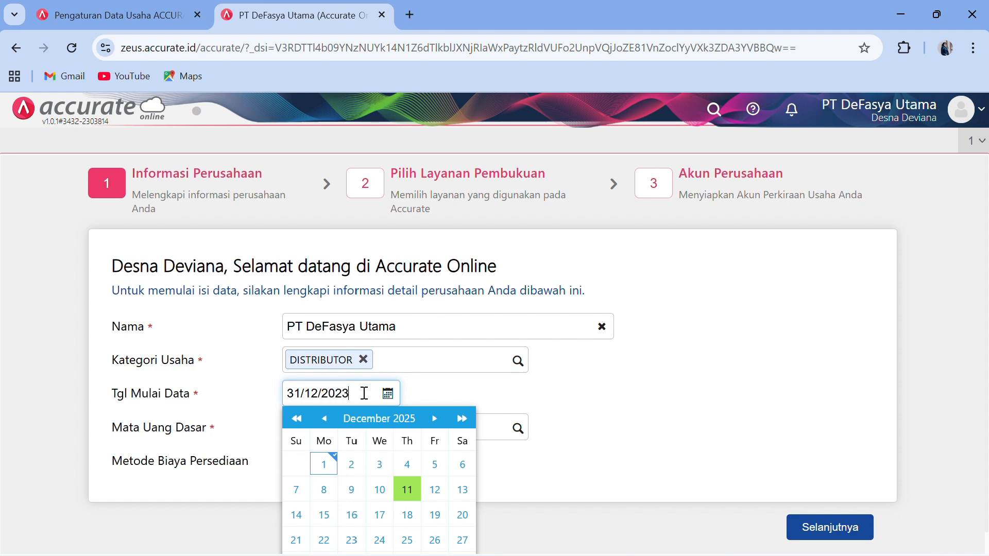
left_click(478, 401)
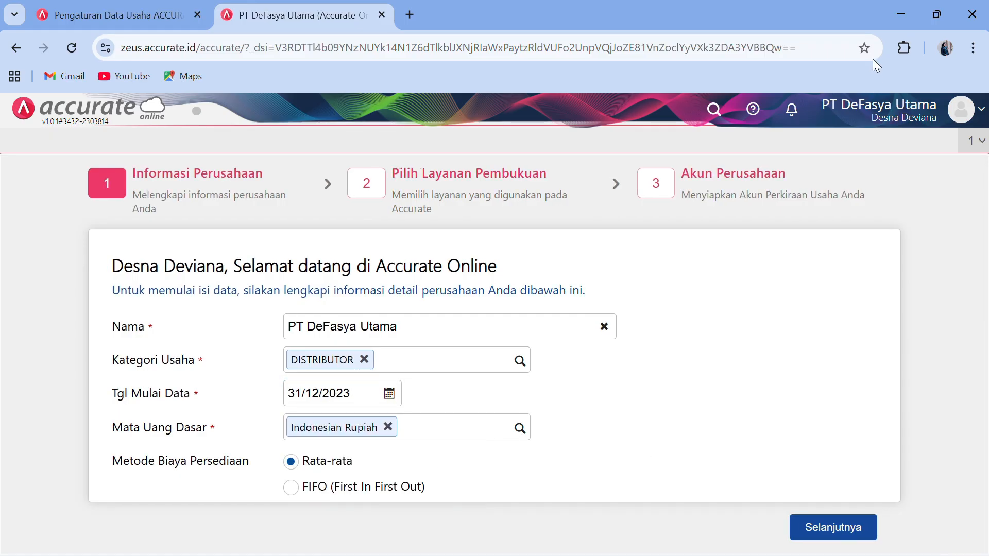
left_click(907, 15)
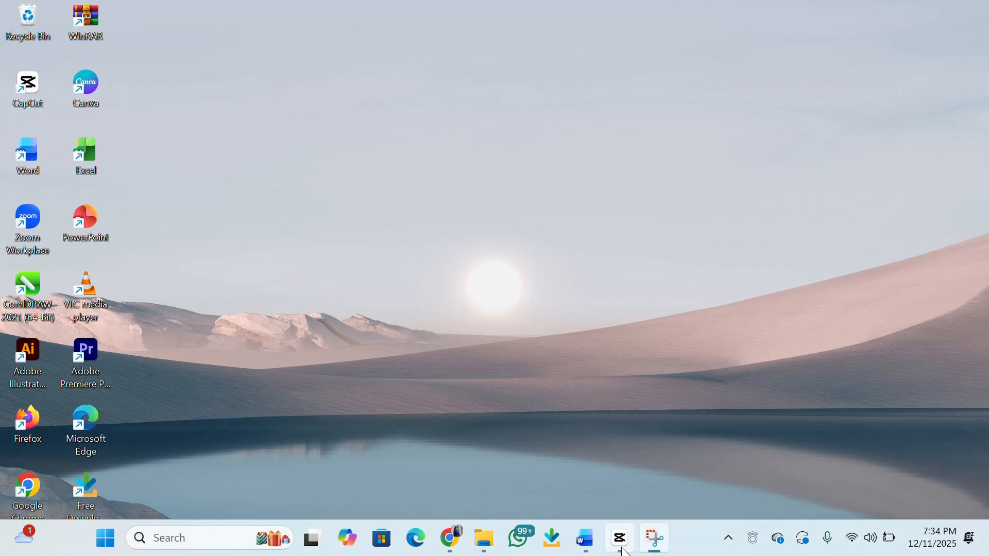
left_click(591, 550)
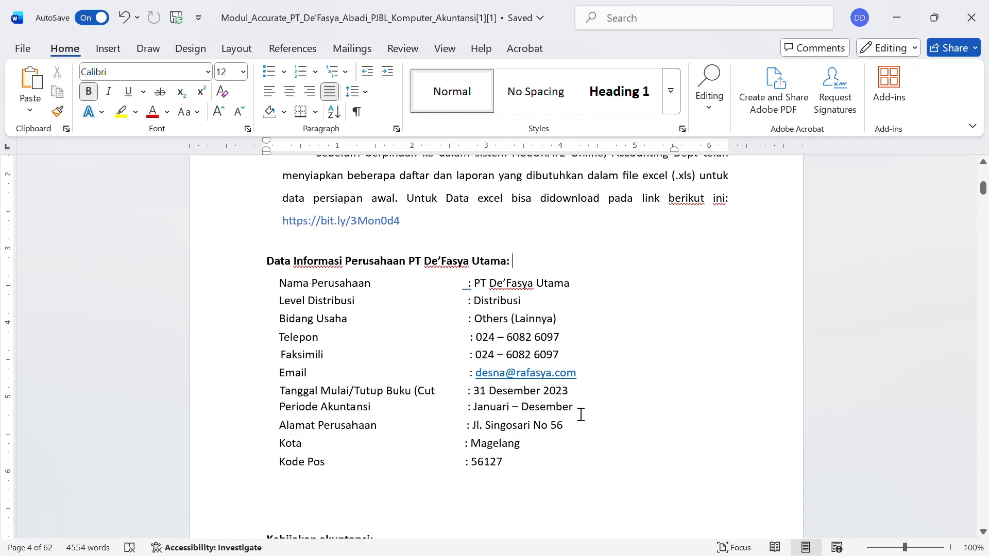
scroll(548, 470, "down", 15)
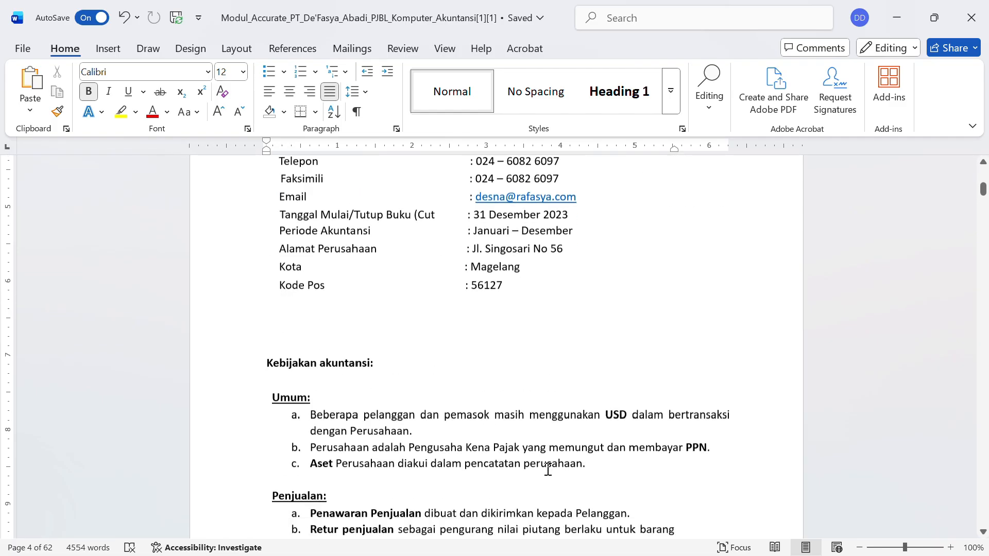
scroll(548, 469, "up", 2)
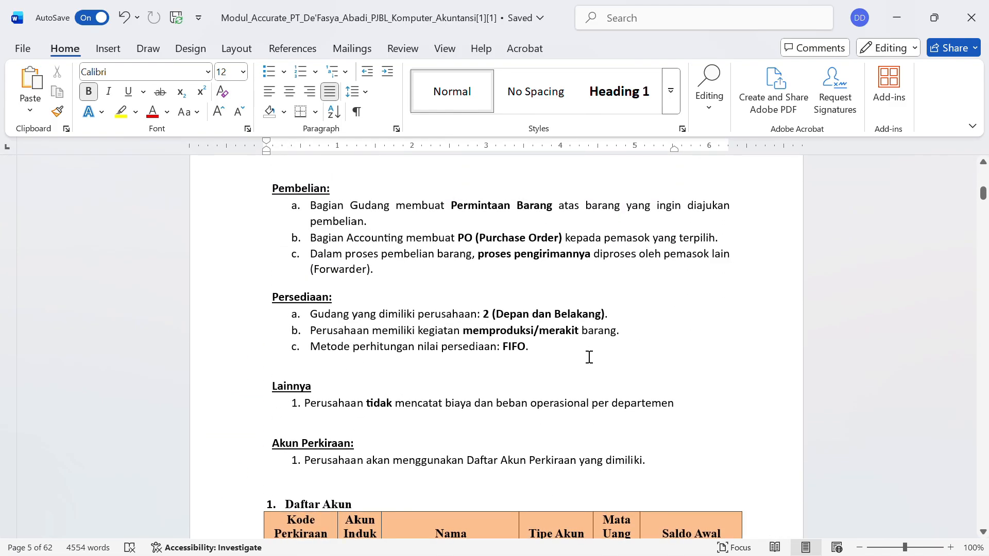
left_click(895, 22)
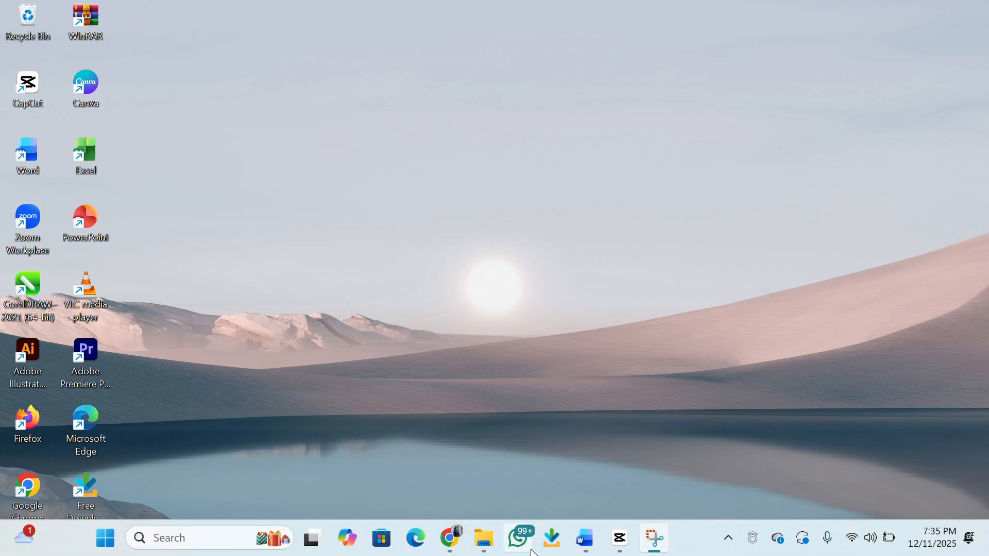
left_click(451, 538)
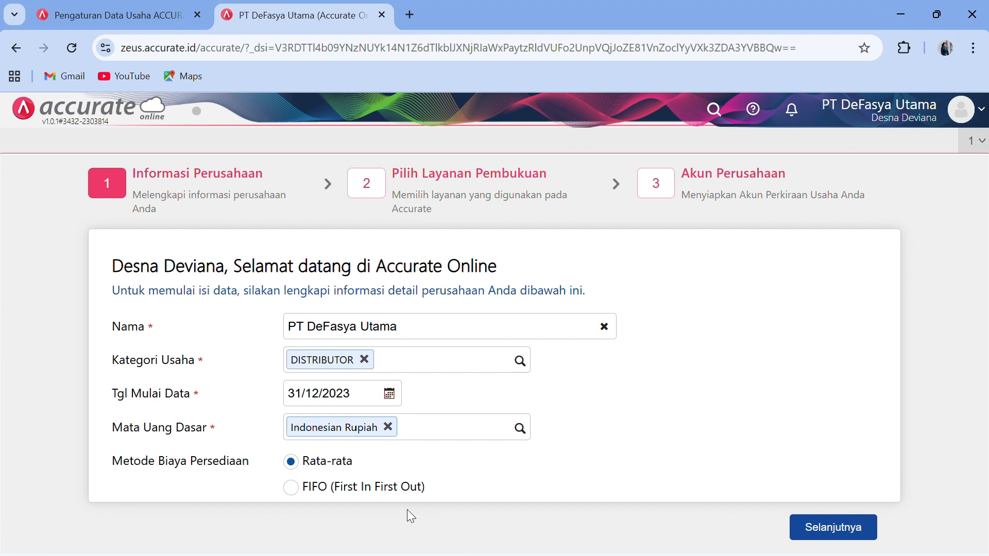
- Choose FIFO costing, decline the automatic chart of accounts, and finish the setup wizard
left_click(291, 488)
left_click(825, 530)
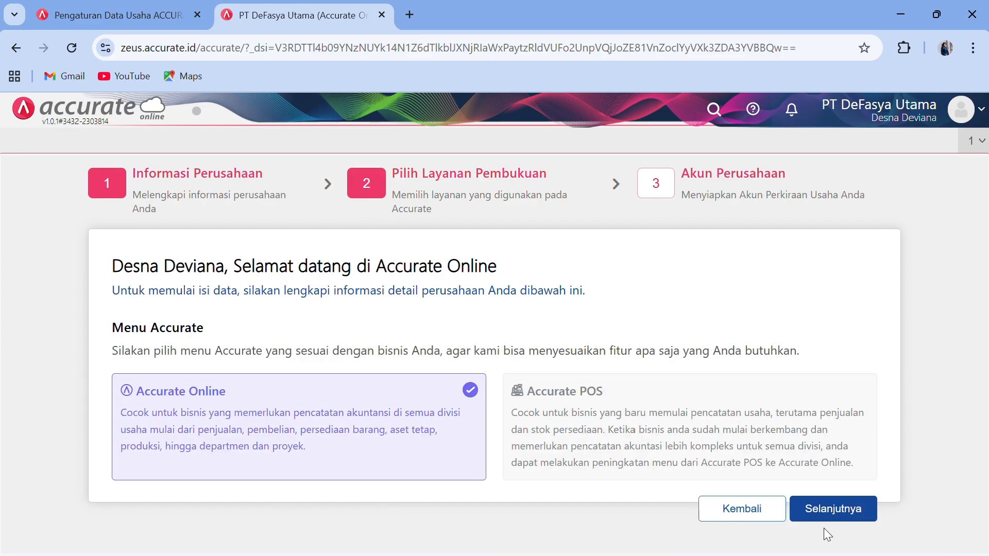
left_click(807, 510)
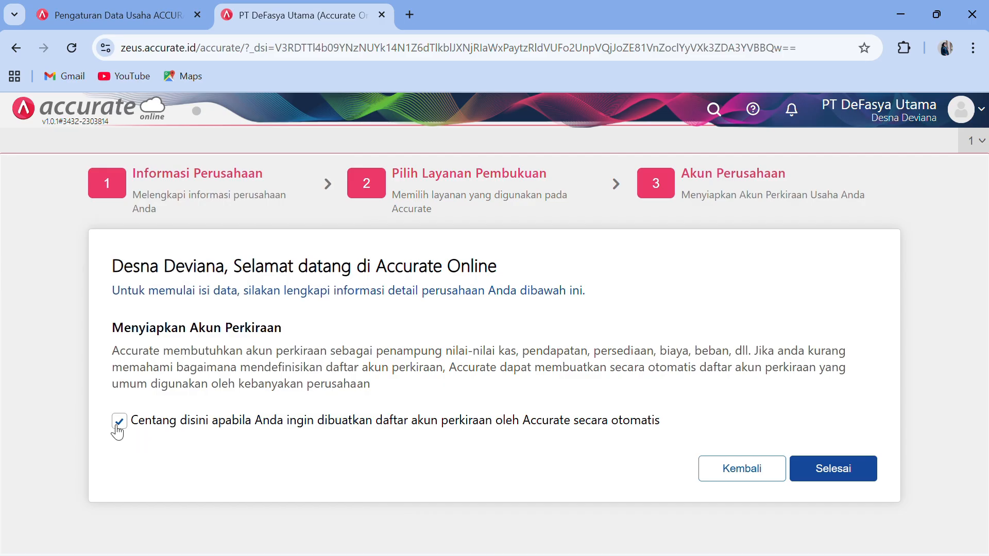
left_click(118, 430)
left_click(819, 483)
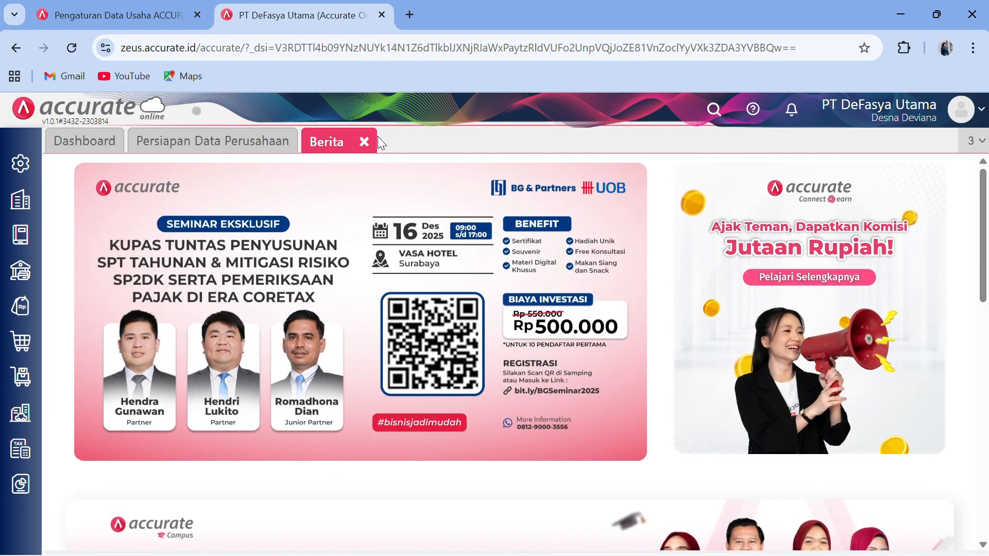
- Close the news page, open Preferensi from the settings menu, then minimize the browser
left_click(364, 141)
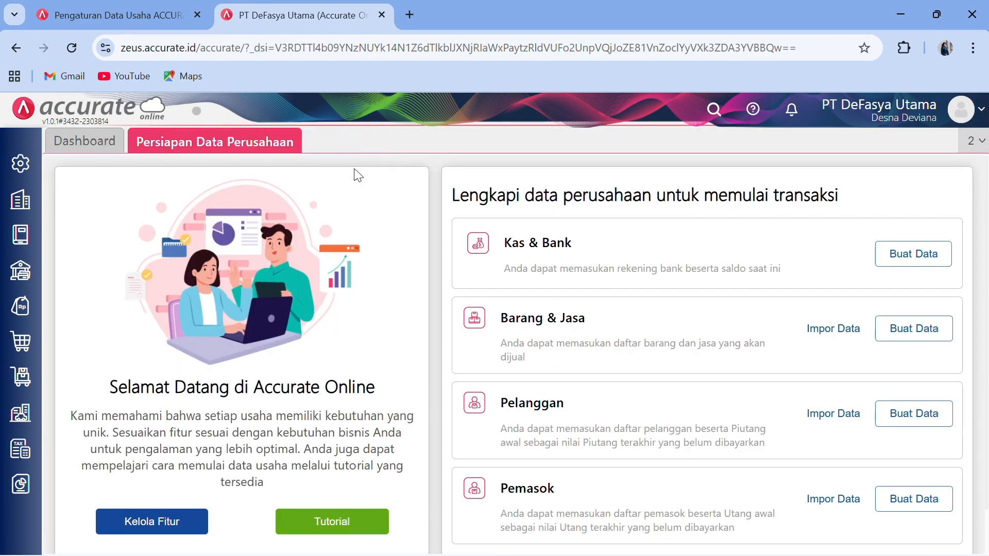
left_click(23, 173)
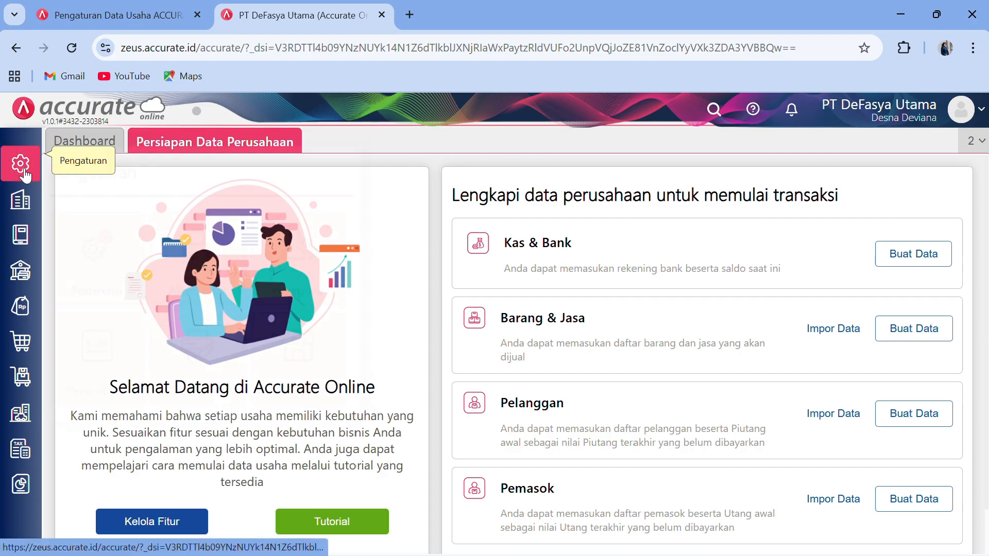
left_click(94, 265)
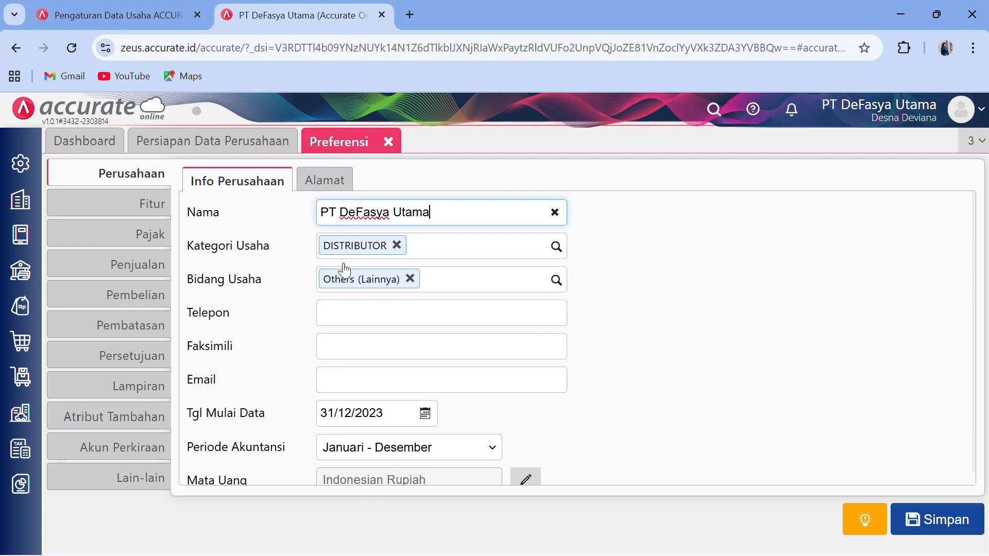
left_click(901, 14)
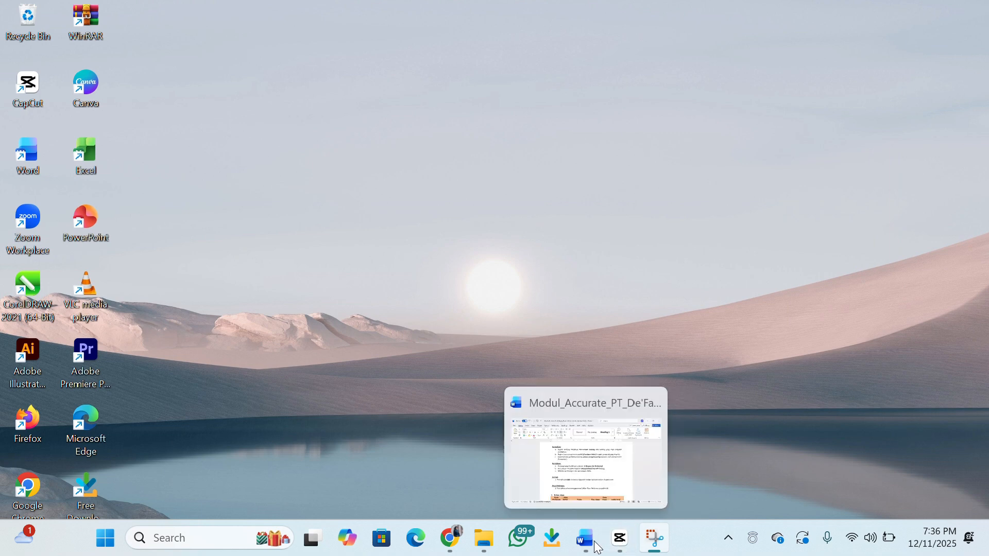
- Copy the company telephone number from the Word module and return to Accurate's Preferensi form
left_click(586, 539)
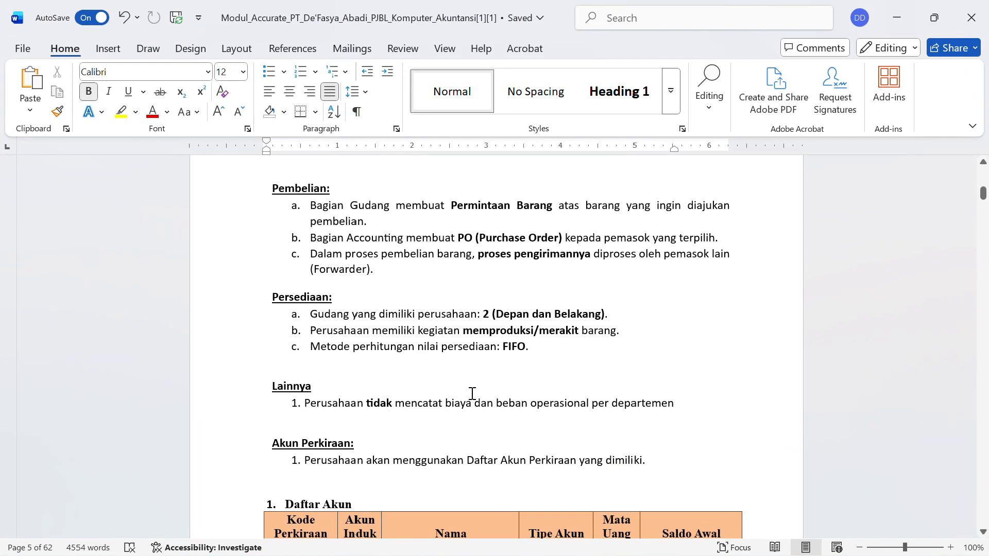
scroll(534, 222, "up", 12)
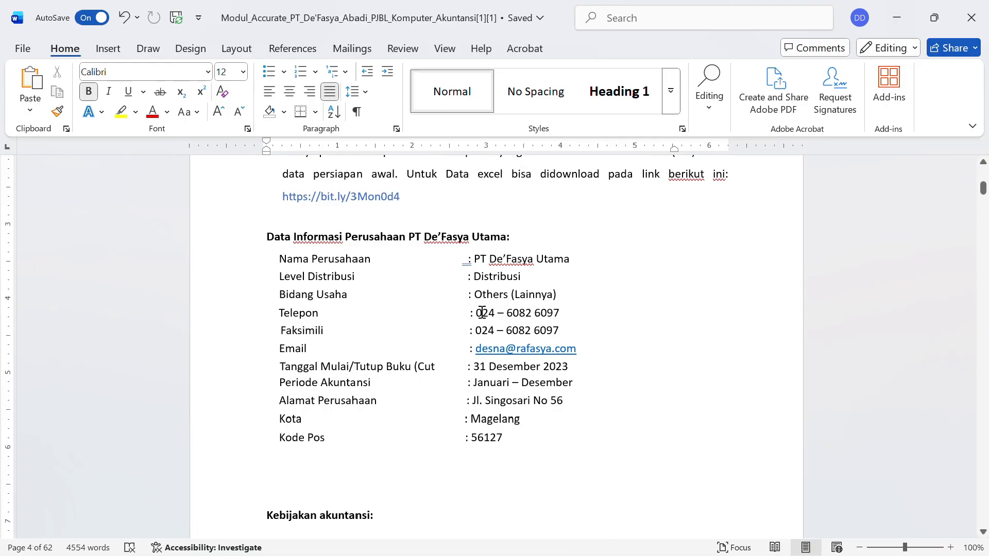
left_click_drag(481, 313, 562, 314)
key("ctrl+c")
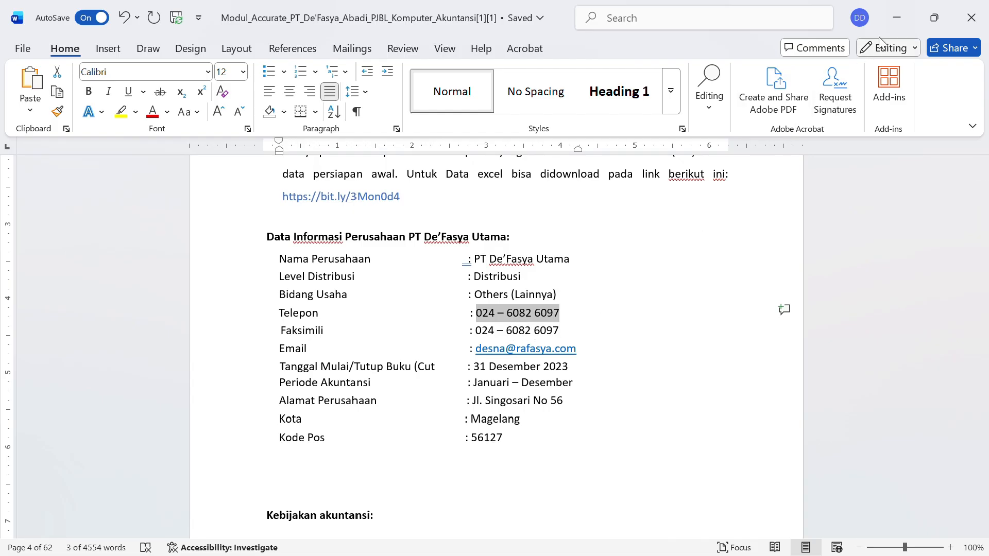
left_click(891, 14)
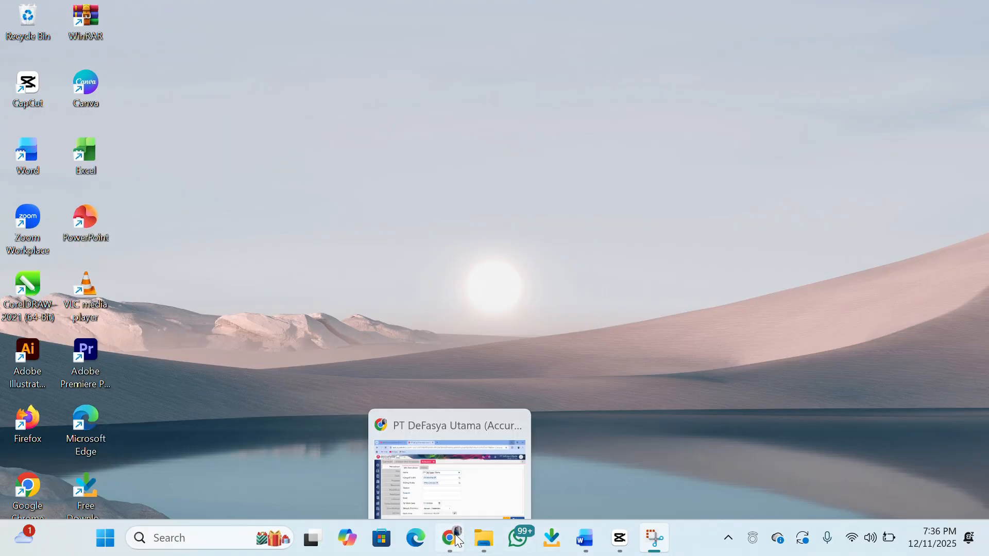
left_click(455, 536)
- Paste the number into Telepon and Faksimili, autofill the company e-mail, then open the Alamat tab
left_click(351, 316)
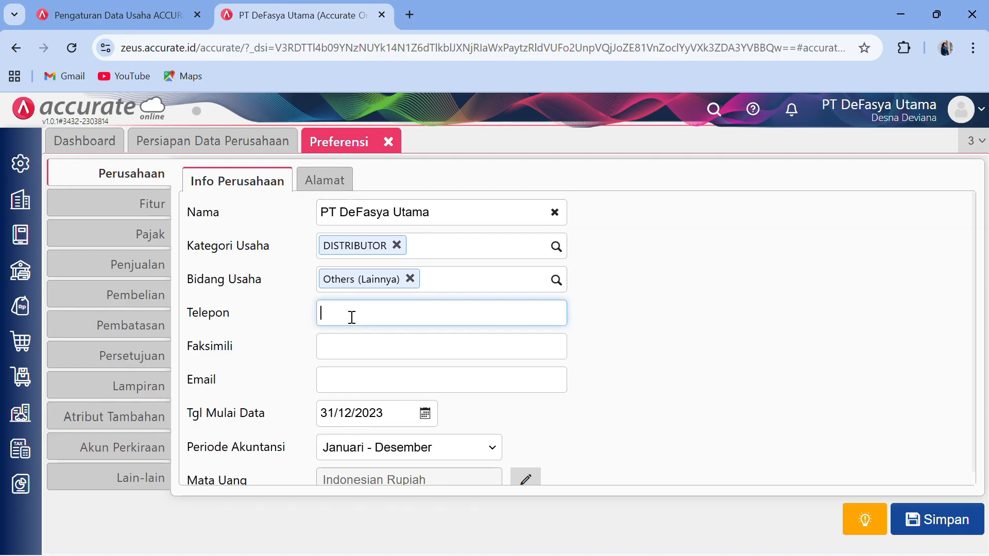
left_click(351, 340)
key("ctrl+v")
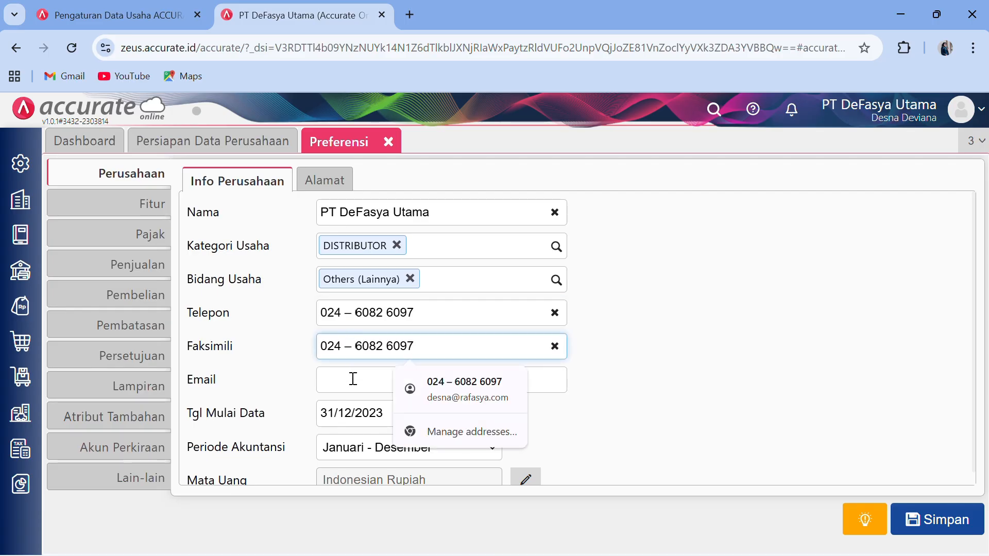
left_click(353, 379)
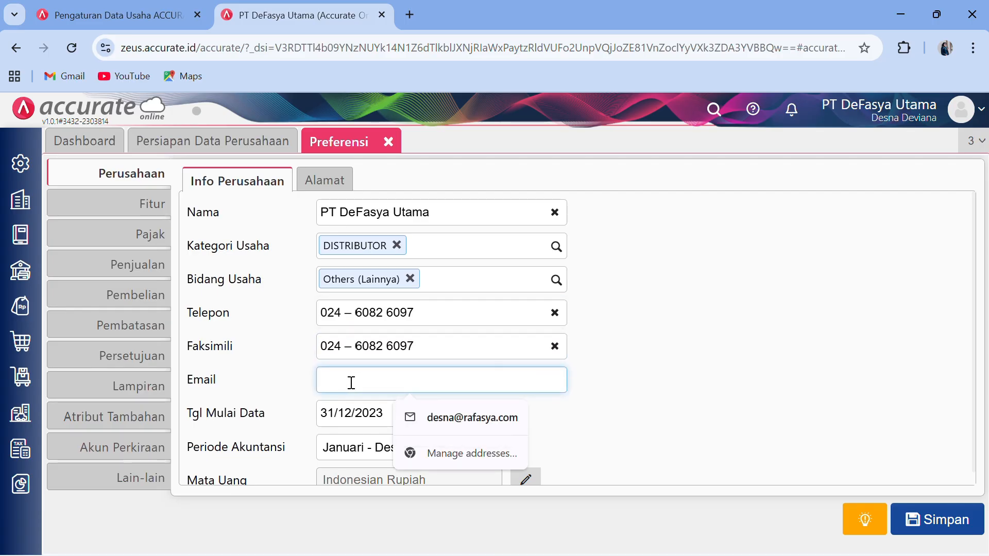
left_click(411, 418)
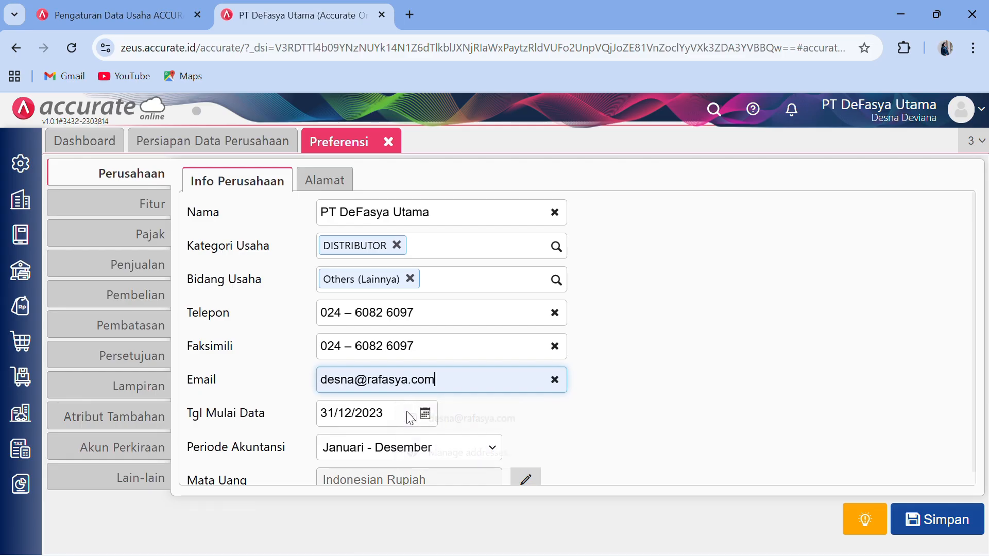
scroll(483, 408, "down", 1)
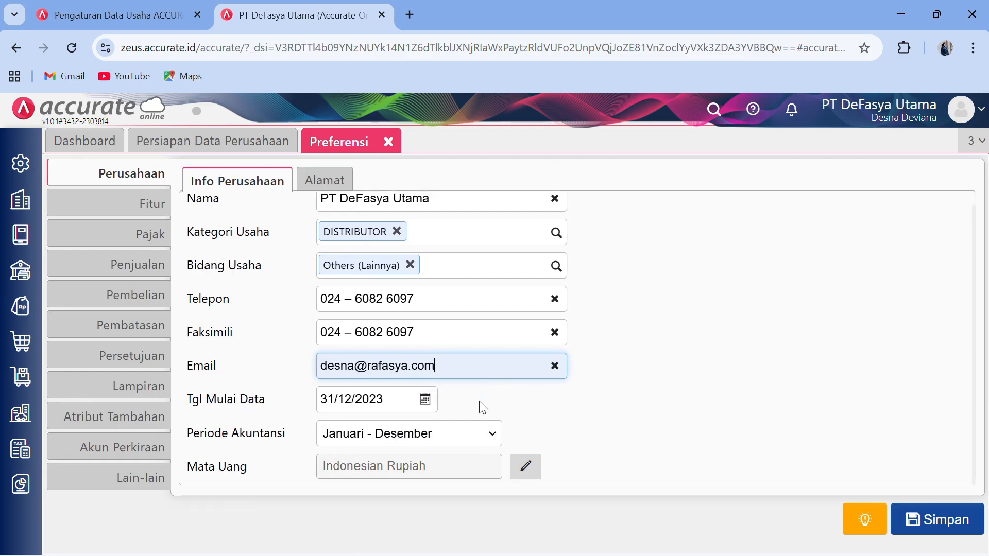
left_click(324, 181)
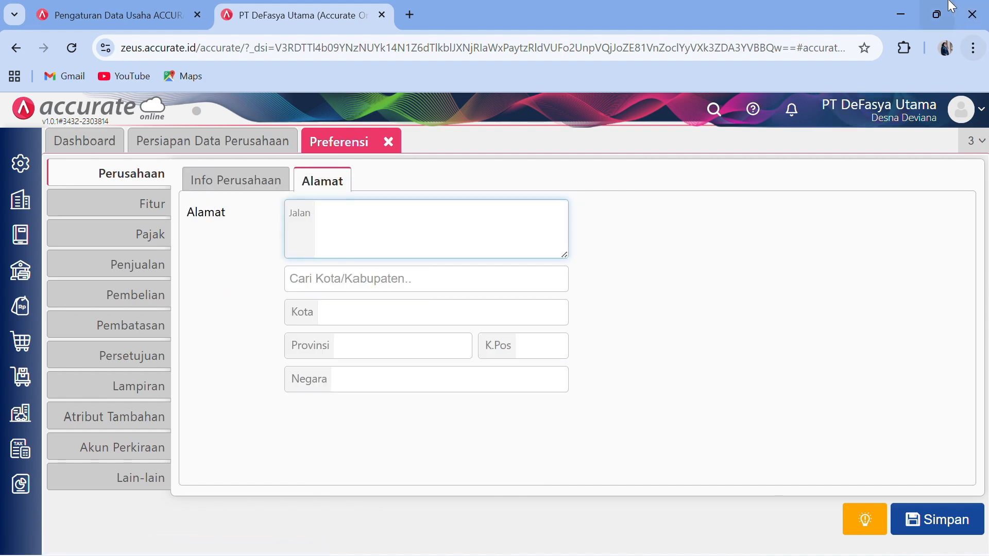
left_click(903, 13)
- Copy the company street address from the Word module and return to Accurate's address form
mouse_move(600, 555)
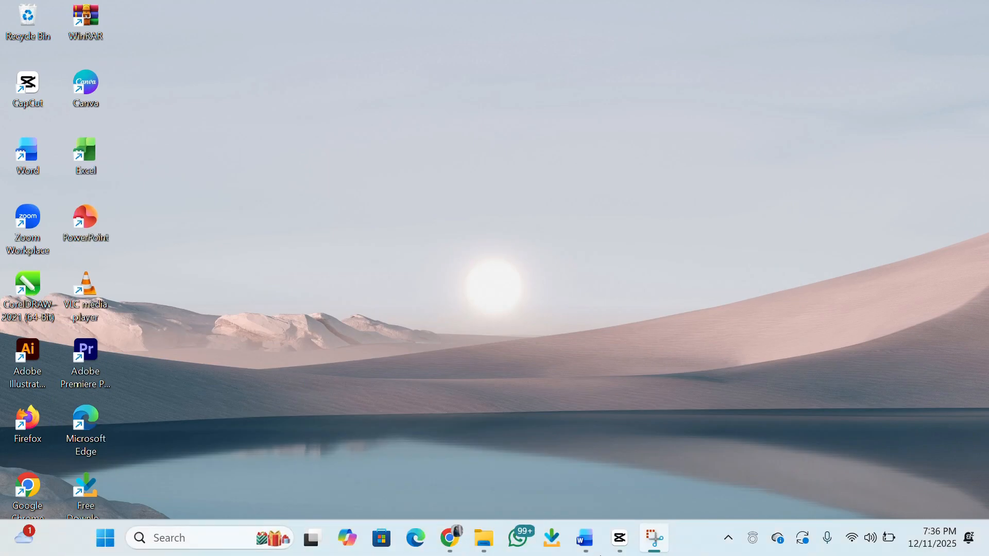
left_click(583, 539)
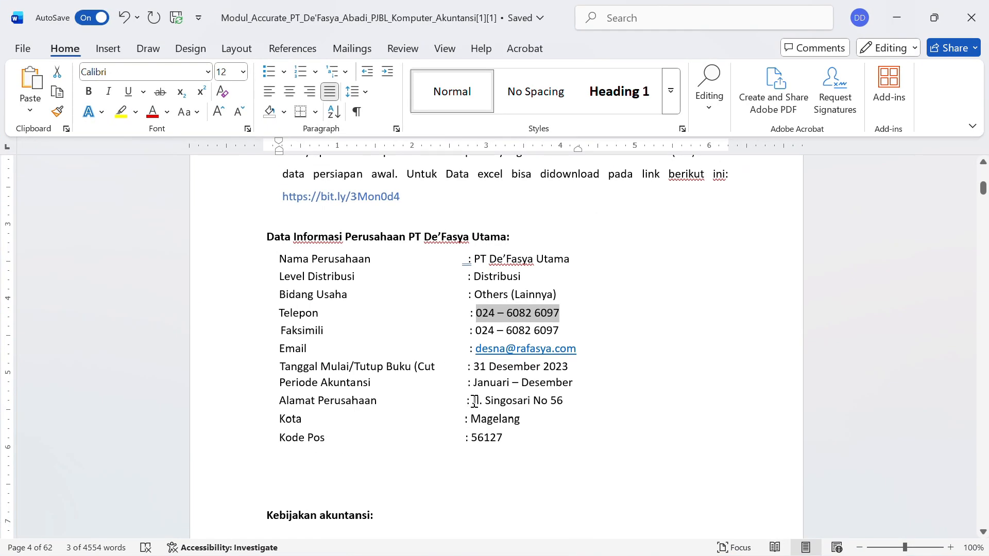
left_click_drag(474, 401, 570, 400)
key("ctrl+c")
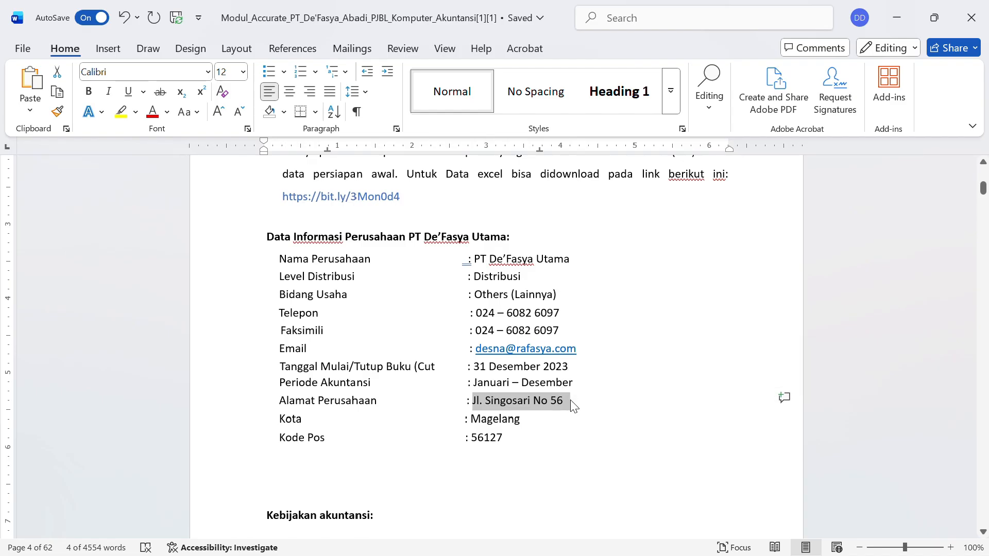
left_click(892, 10)
left_click(456, 545)
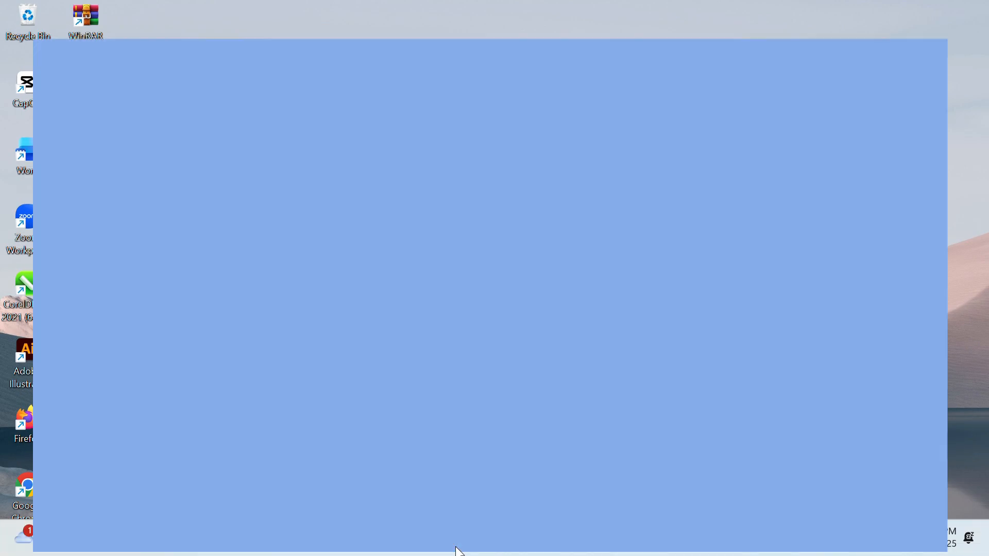
- Paste the street address into Jalan and set the city to Kota Magelang, then minimize the browser
key("ctrl+v")
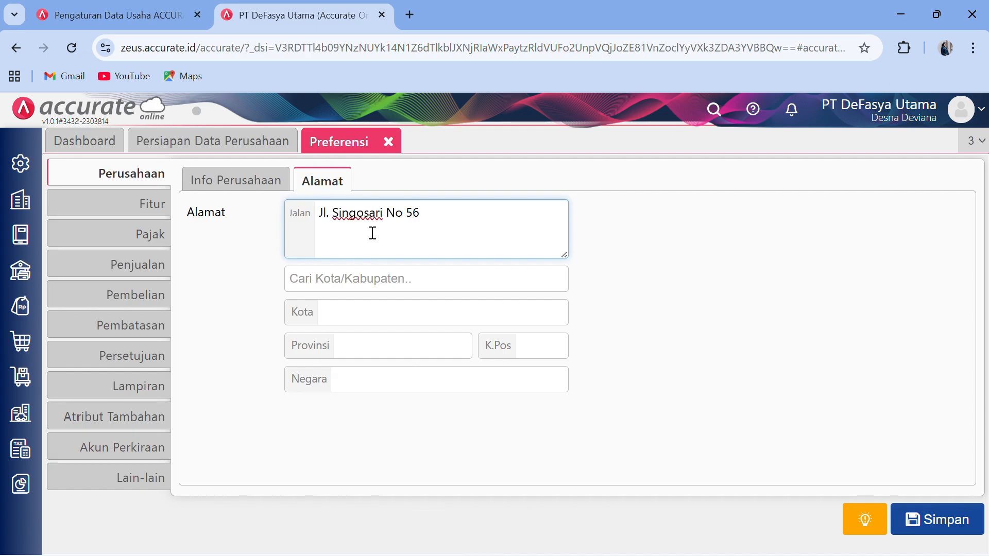
left_click(370, 279)
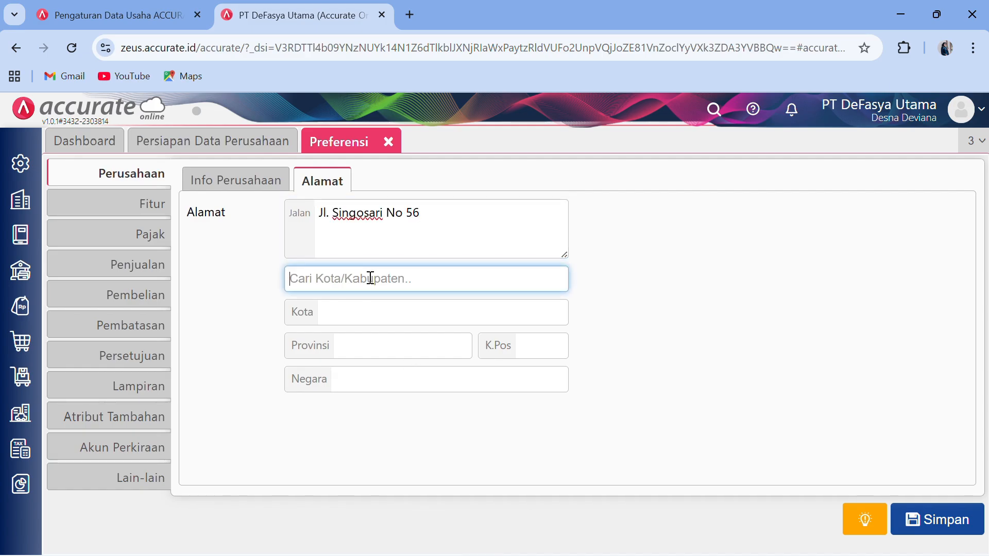
type("ma")
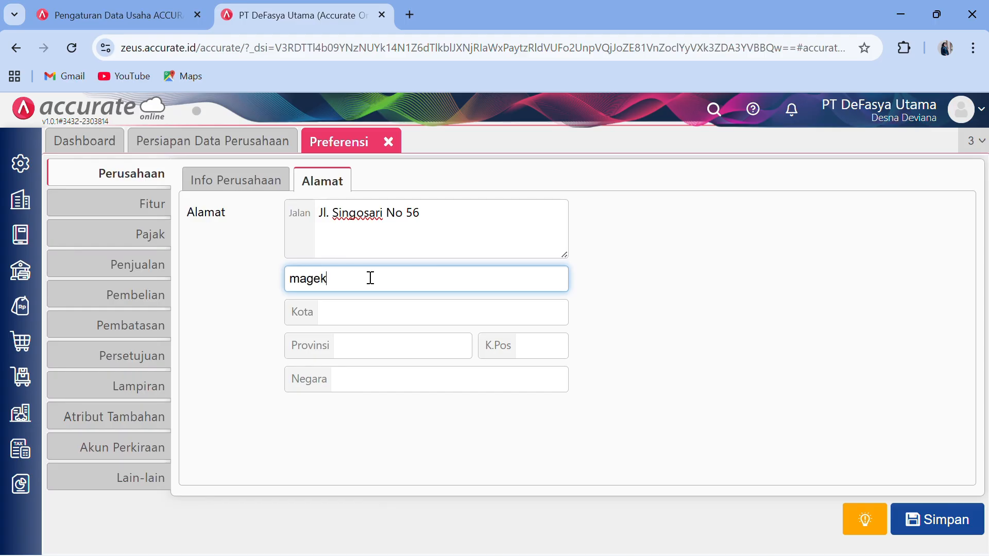
type("gek")
key("BackSpace")
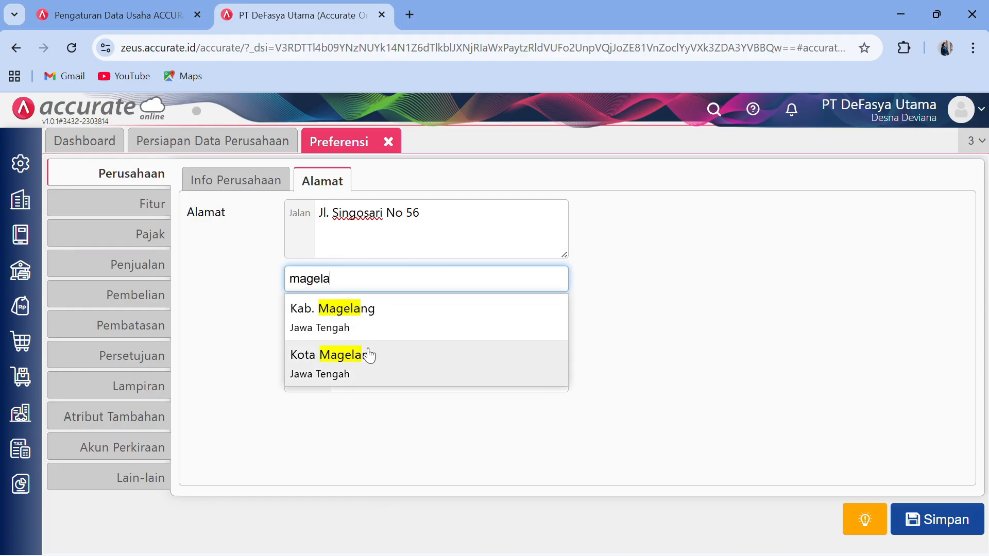
left_click(369, 353)
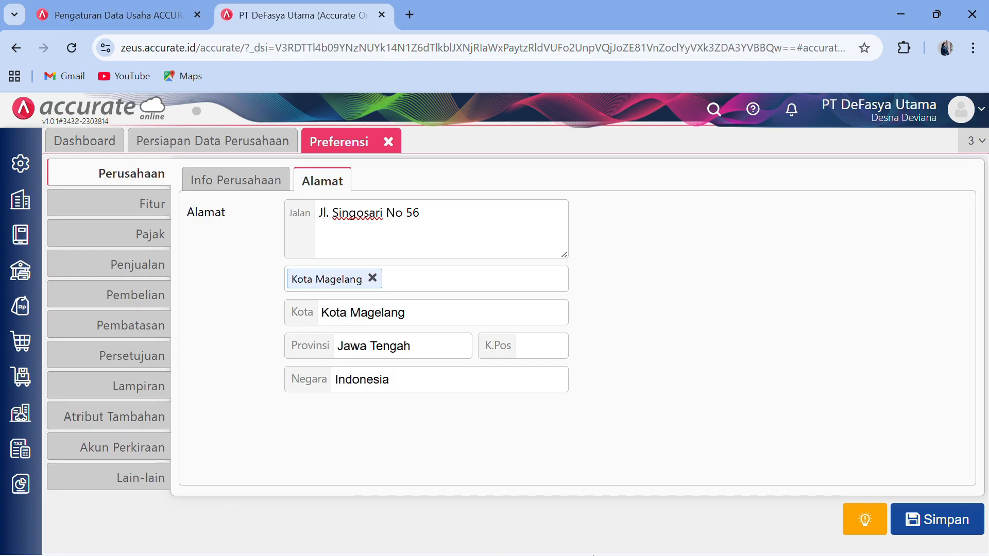
left_click(905, 3)
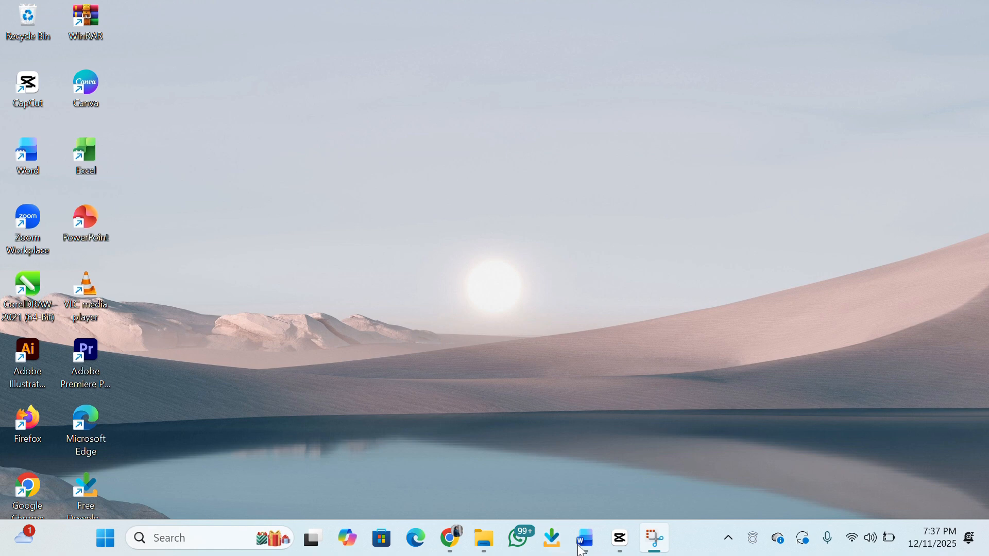
- Select postcode 56127 in the Word module, then return to Accurate's address form
left_click(582, 549)
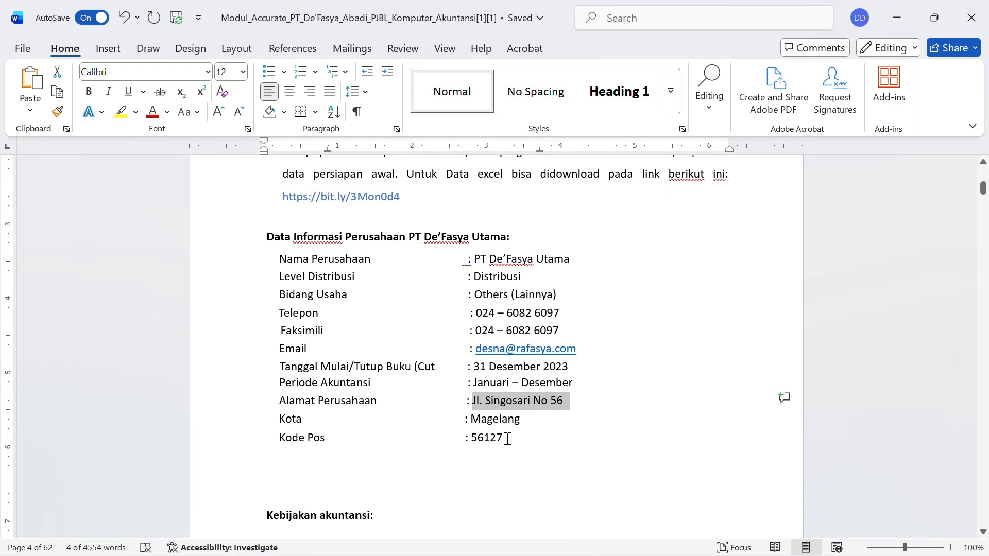
left_click_drag(505, 438, 472, 437)
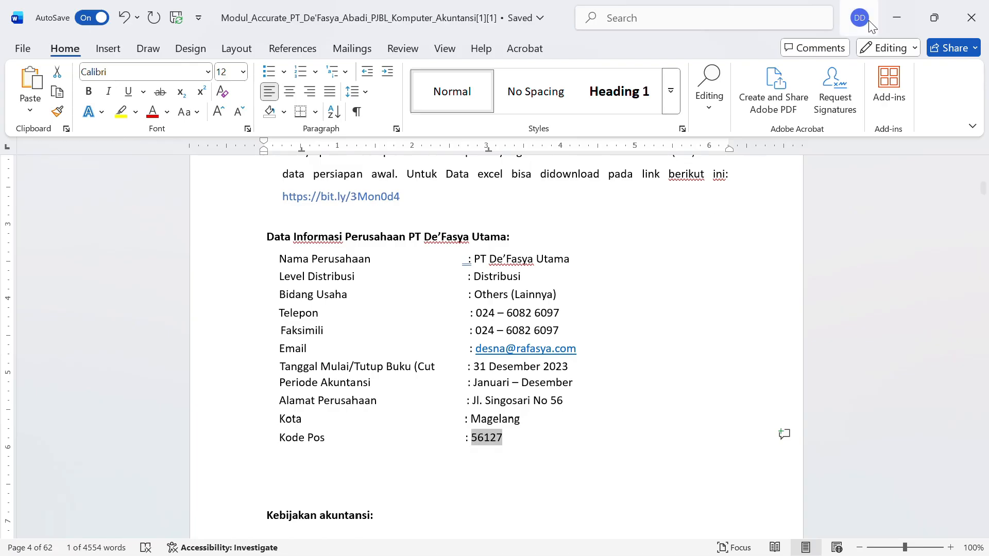
left_click(897, 18)
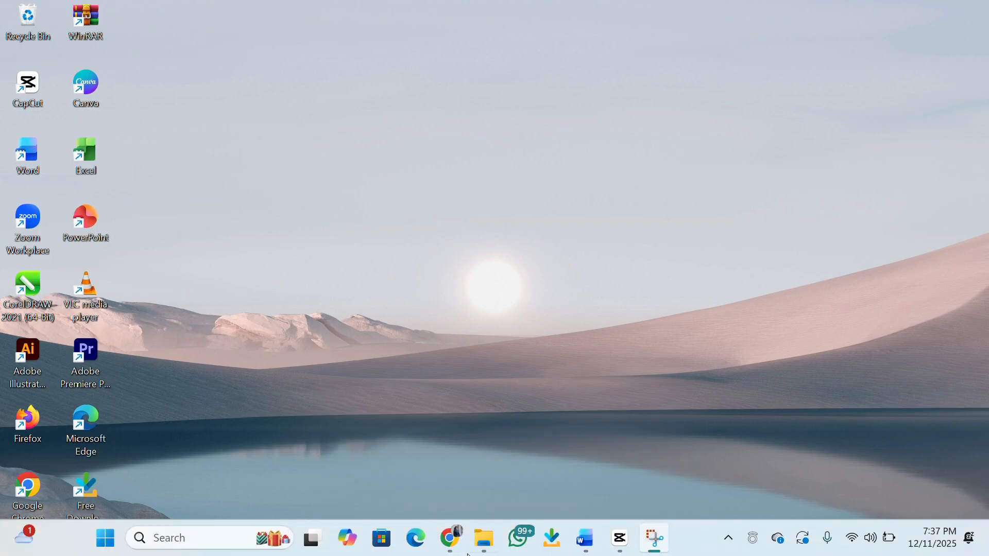
left_click(457, 549)
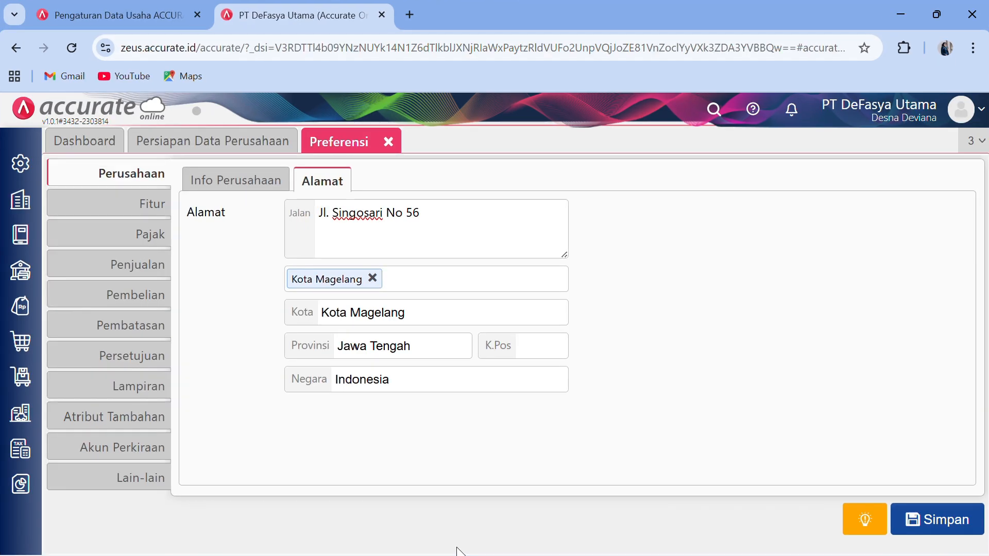
- Enter postcode 56127 in the company address and save the preferences, letting Chrome store the address
left_click(522, 353)
type("56127")
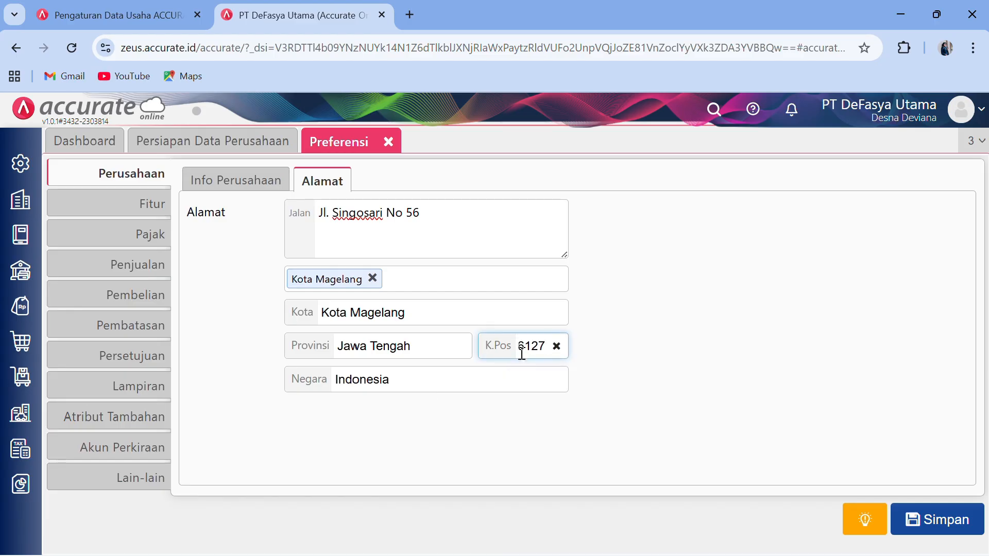
left_click(910, 510)
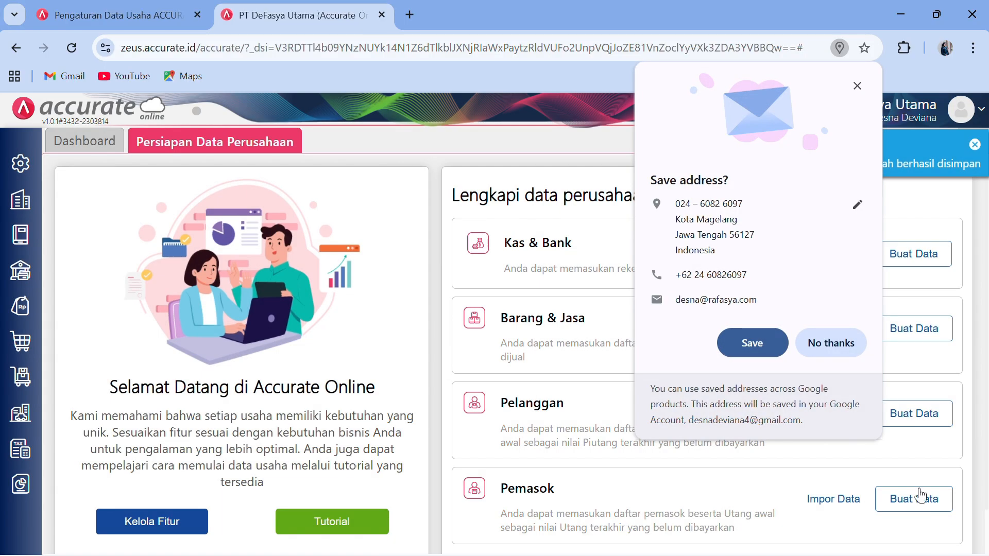
left_click(757, 351)
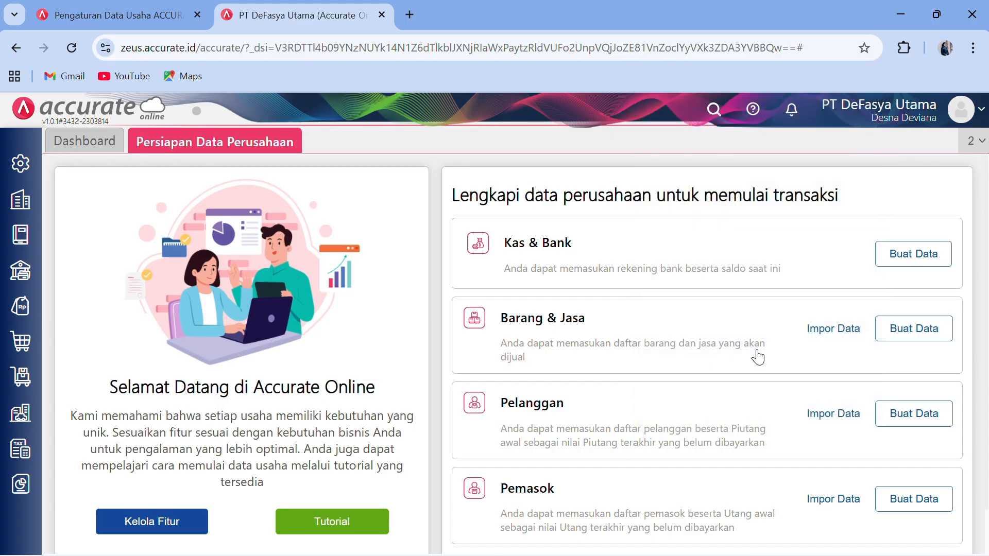
left_click(20, 206)
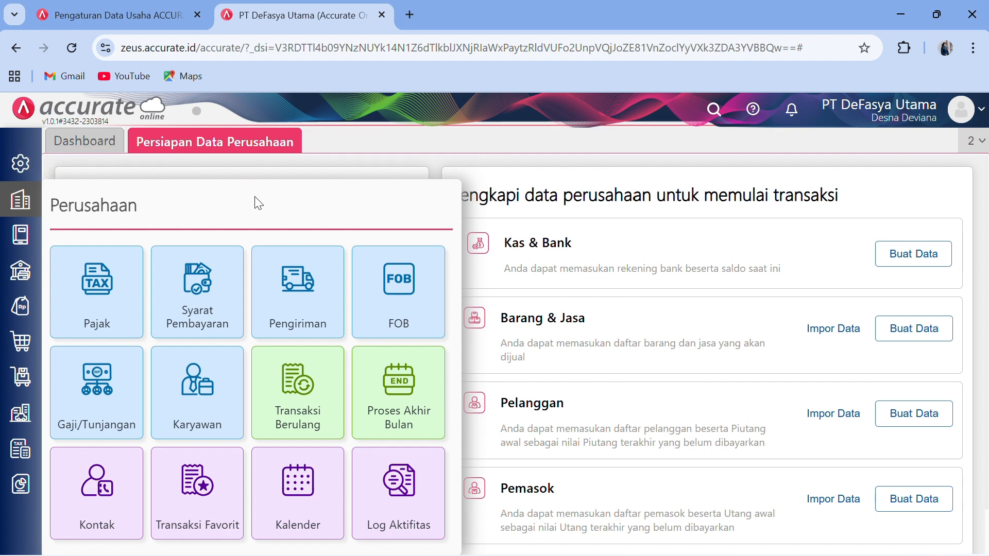
- Tick Multi Mata Uang under Preferensi > Fitur, then minimize the browser
left_click(287, 163)
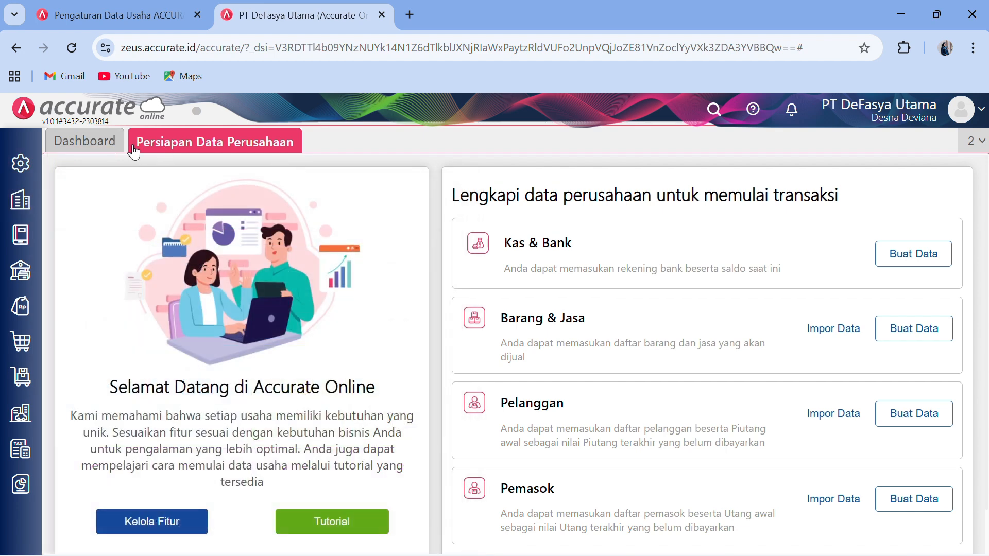
left_click(23, 164)
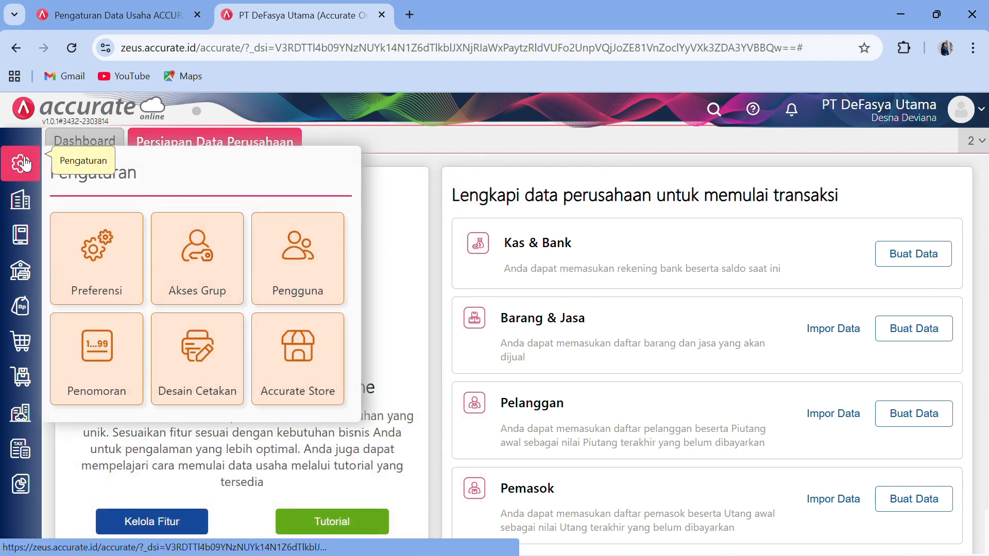
left_click(74, 253)
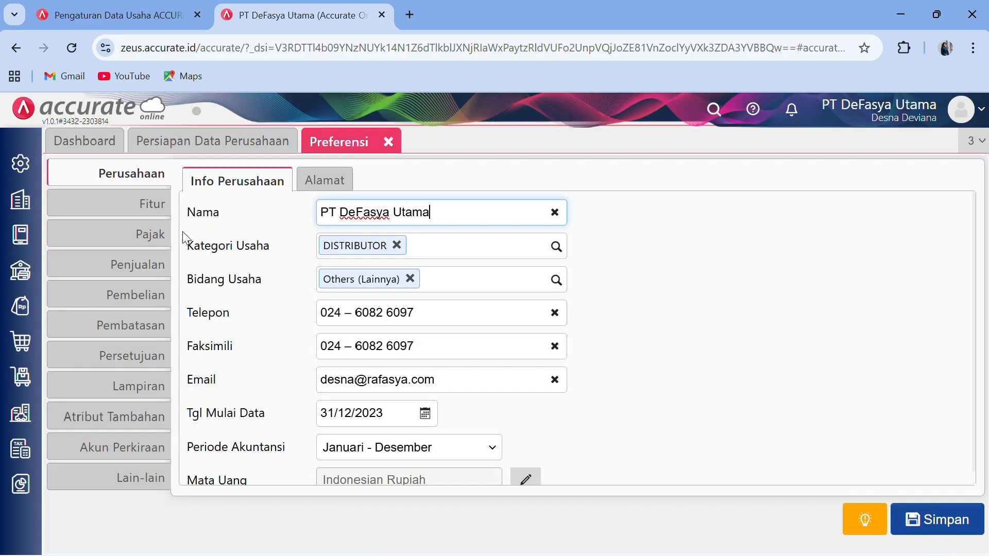
left_click(153, 211)
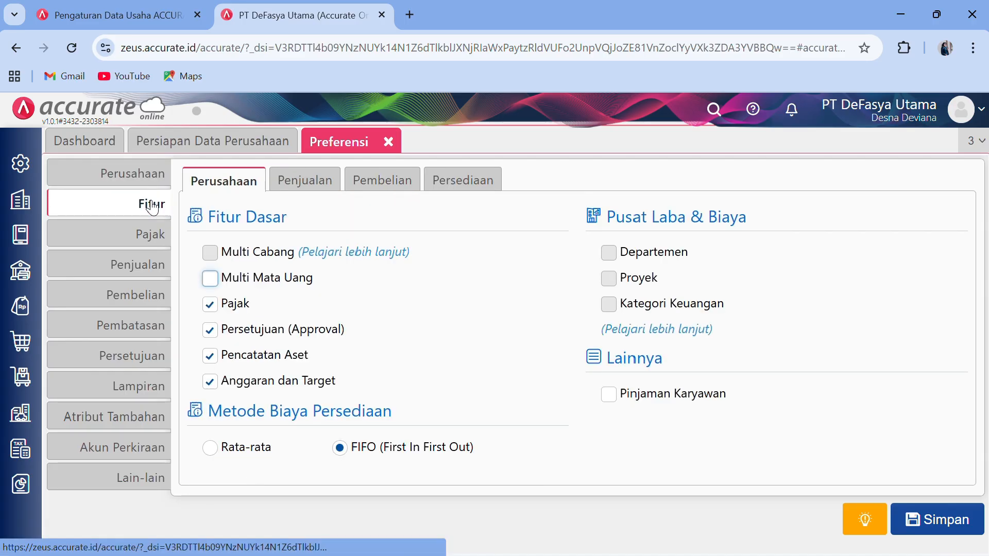
left_click(209, 281)
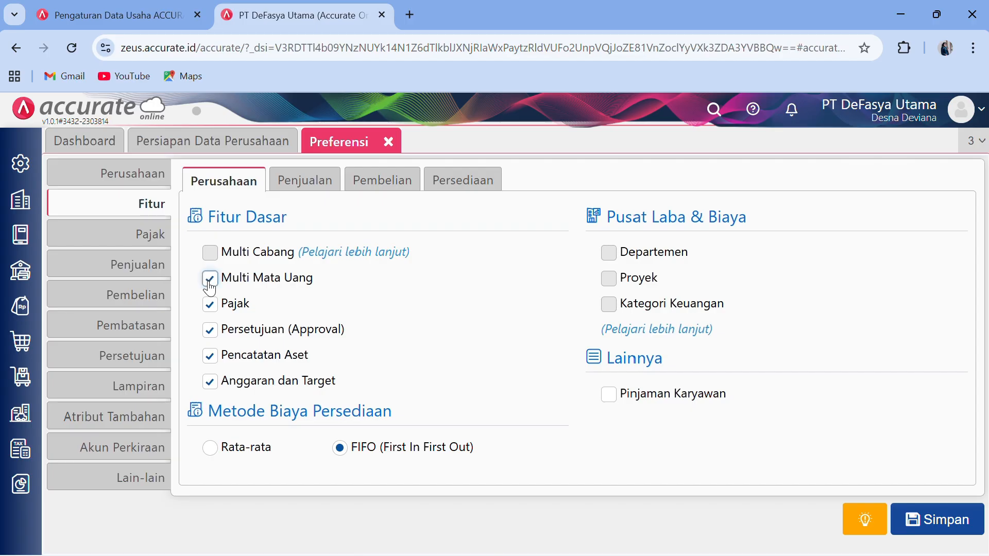
left_click(897, 8)
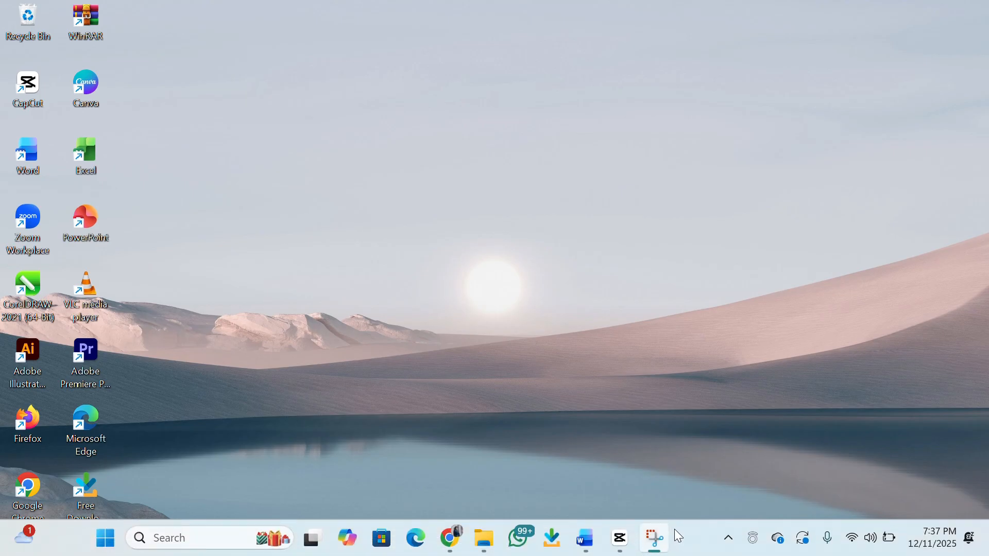
- Read the Word module's accounting policies on USD, PPN and FIFO, then return to Accurate
left_click(591, 550)
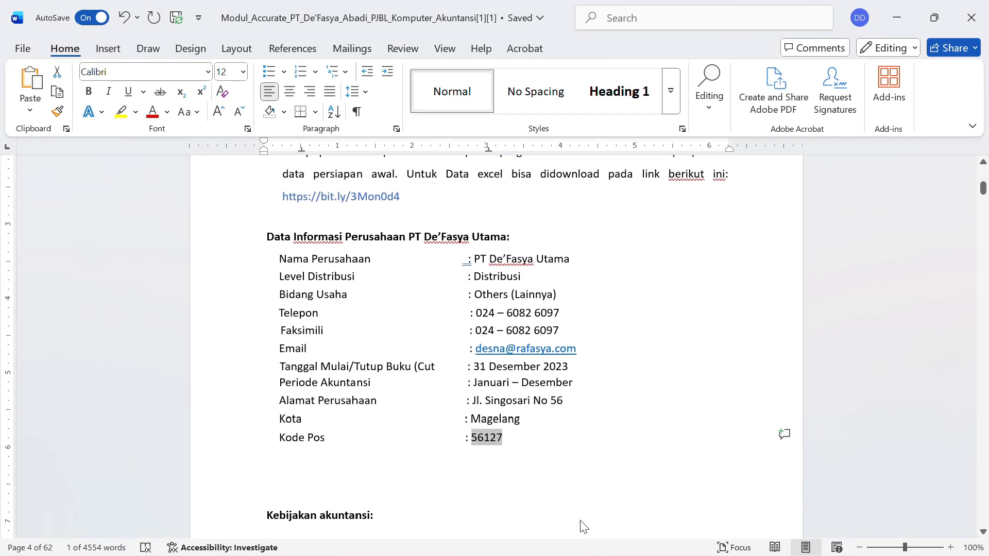
scroll(527, 384, "down", 10)
scroll(527, 384, "up", 6)
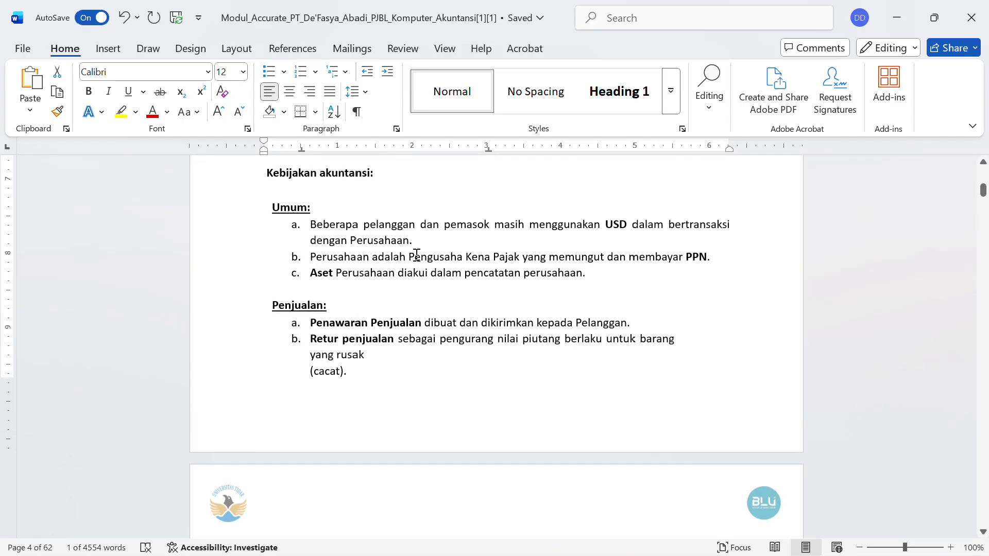
scroll(506, 308, "down", 6)
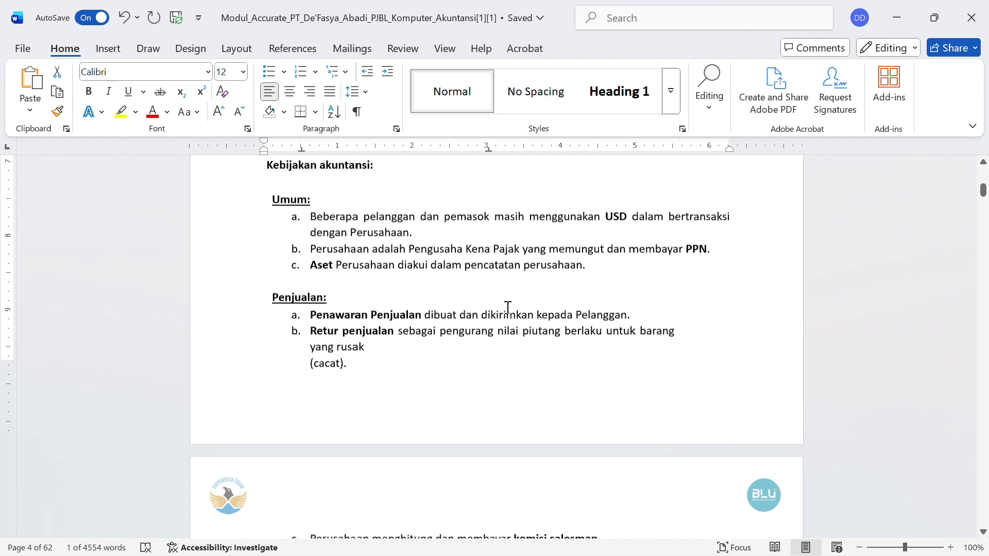
scroll(508, 309, "down", 5)
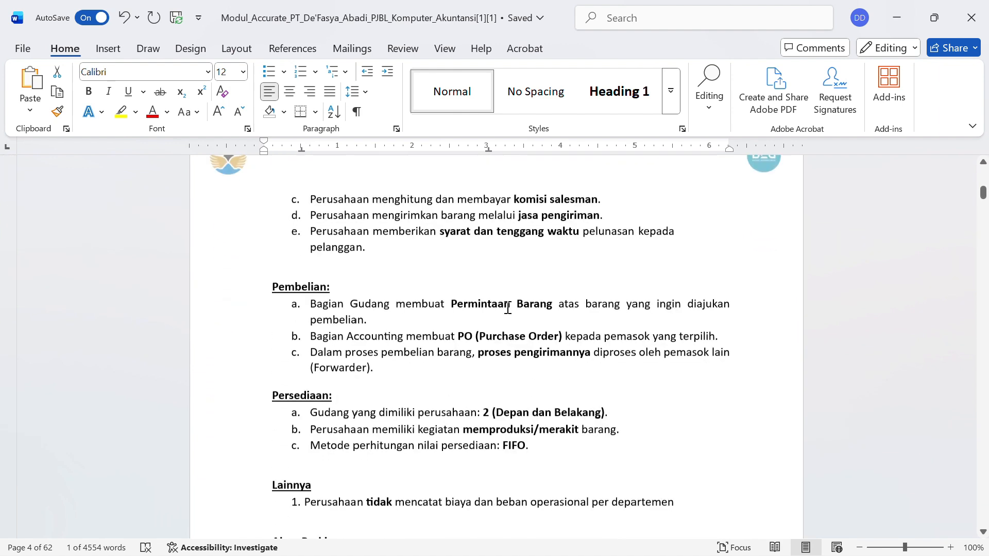
left_click(896, 20)
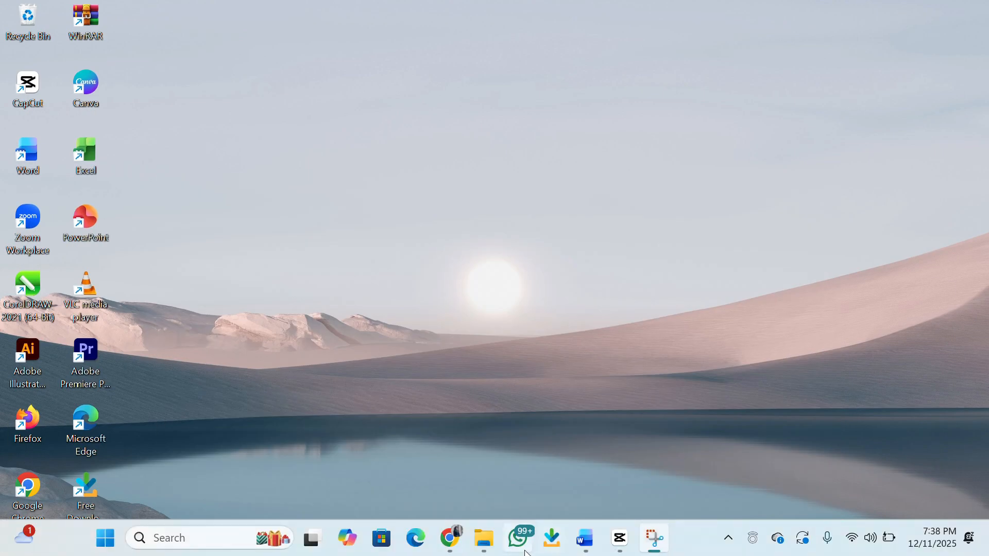
left_click(457, 541)
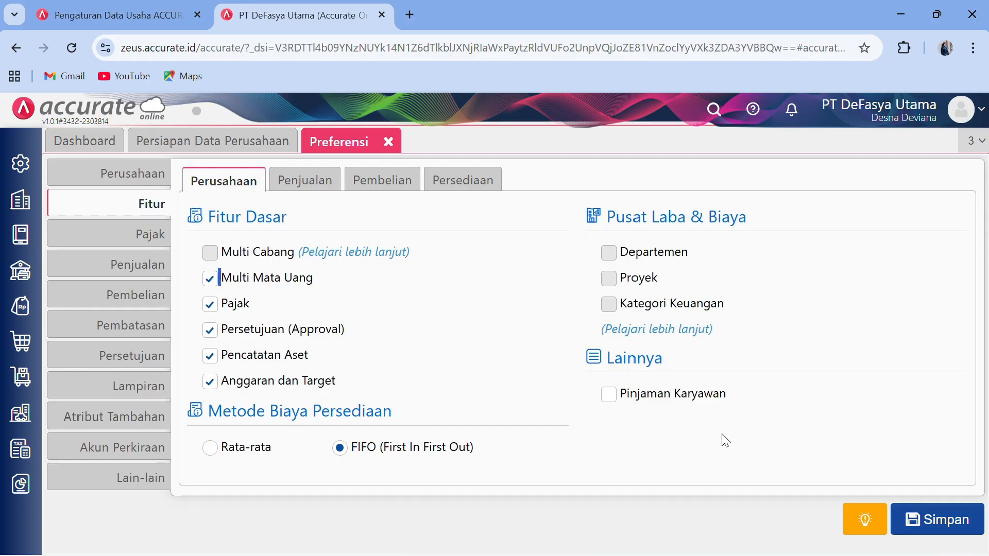
- Save the Preferensi page with Multi Mata Uang enabled
left_click(924, 525)
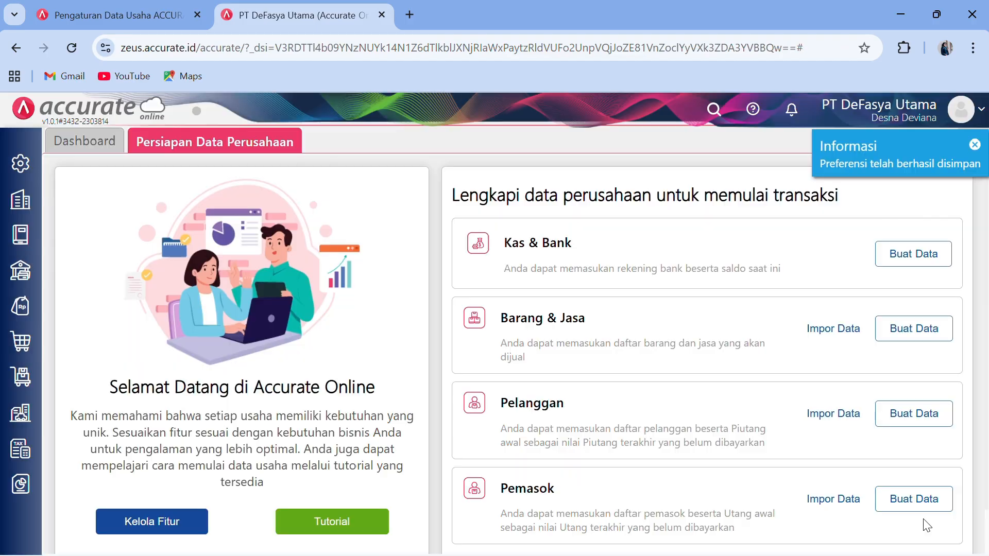
- Add US Dollar (USD) under Perusahaan > Mata Uang, then close the tab and minimize the browser
left_click(27, 217)
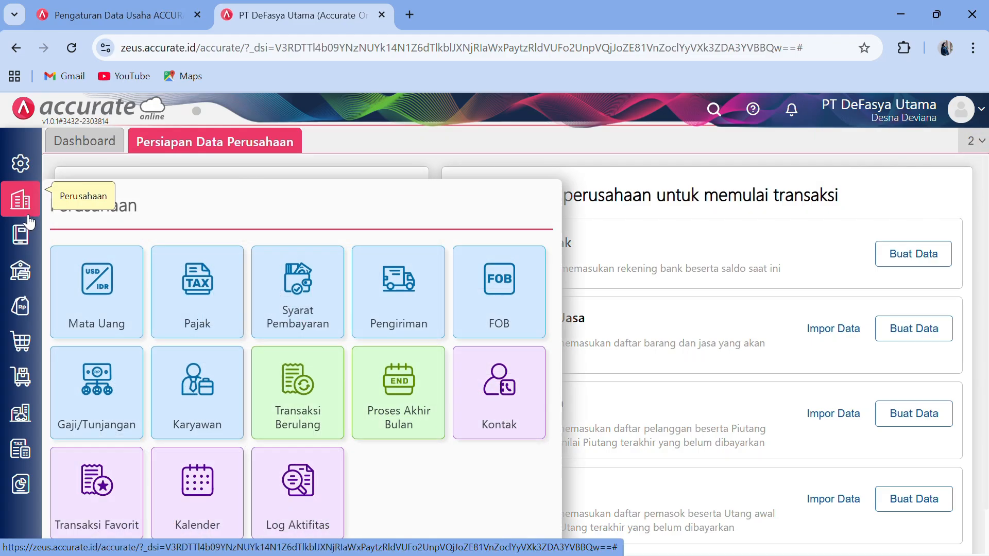
left_click(103, 315)
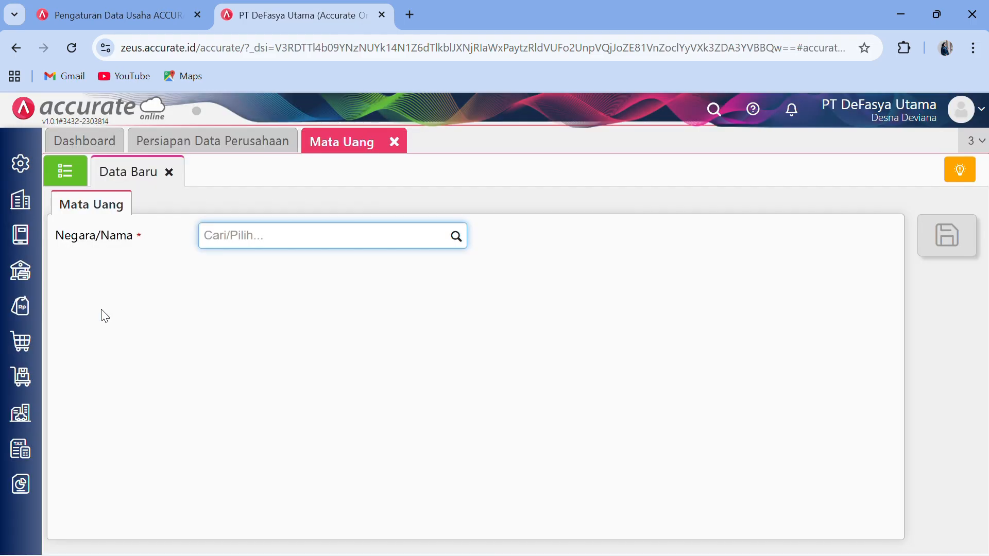
left_click(67, 172)
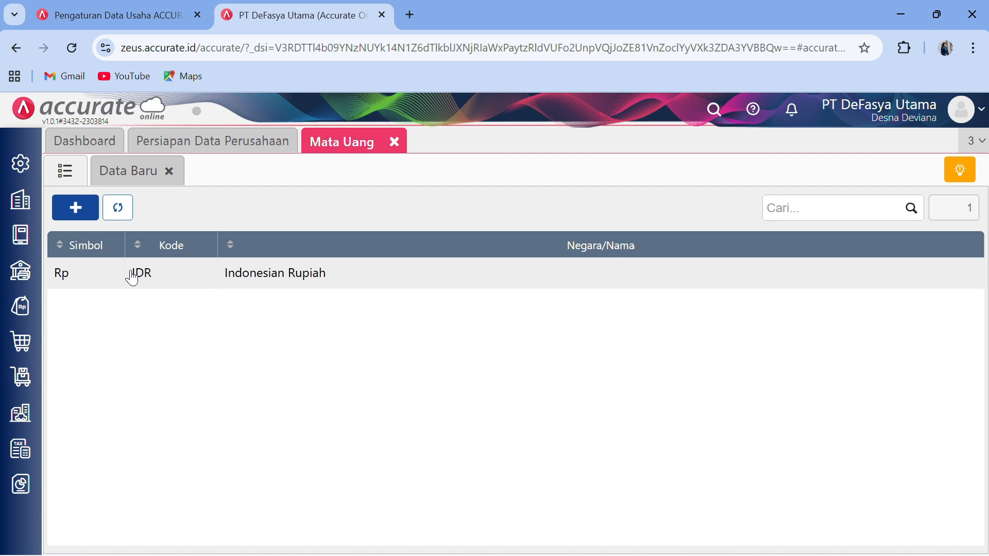
left_click(80, 207)
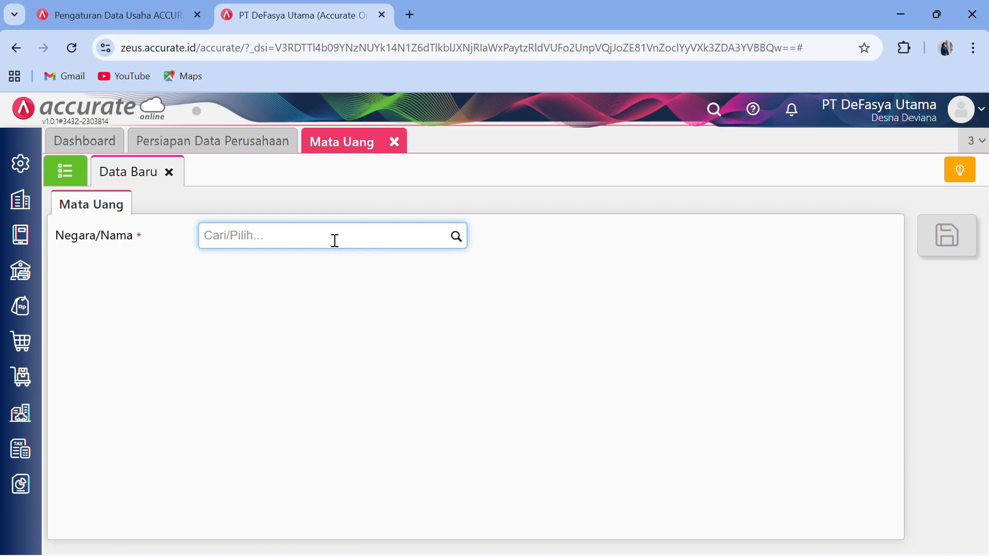
type("USD")
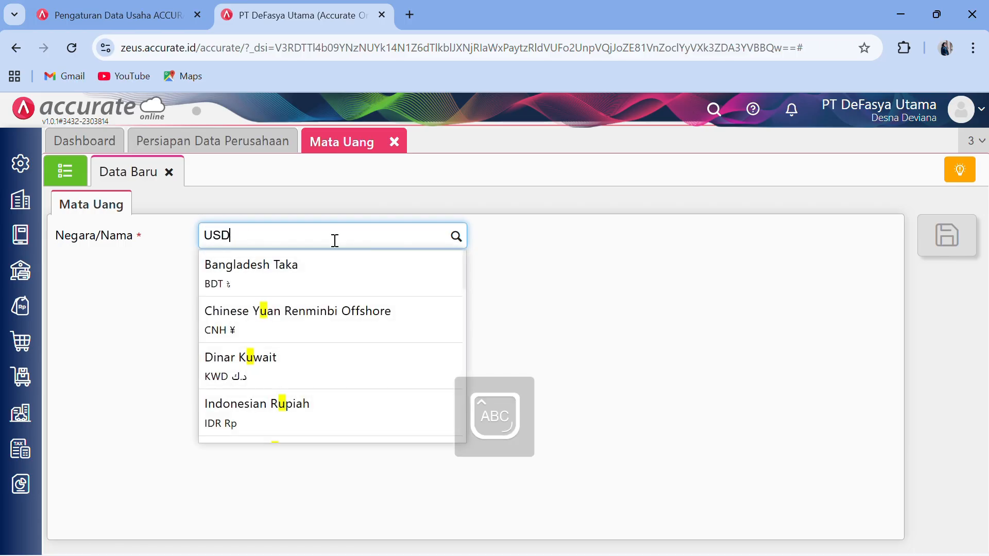
left_click(333, 276)
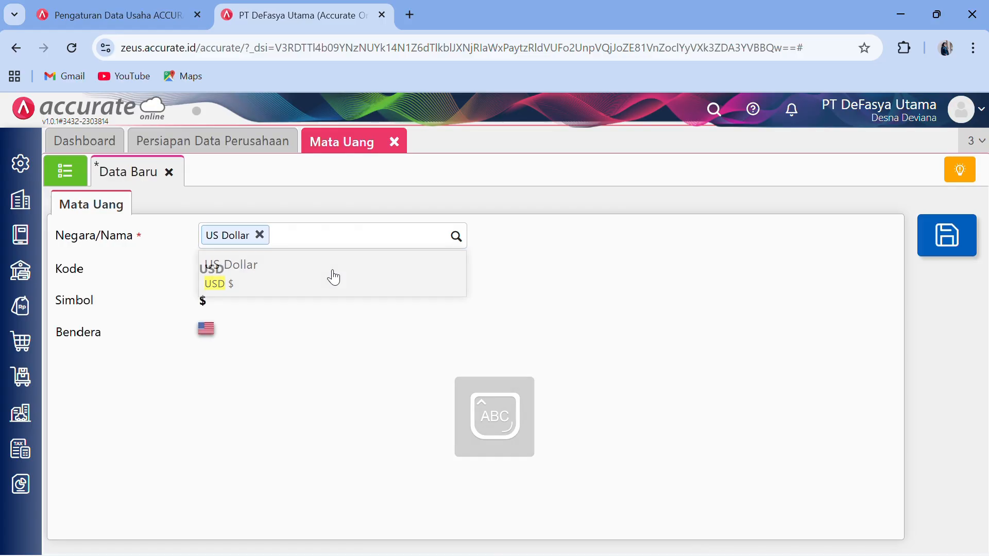
left_click(943, 229)
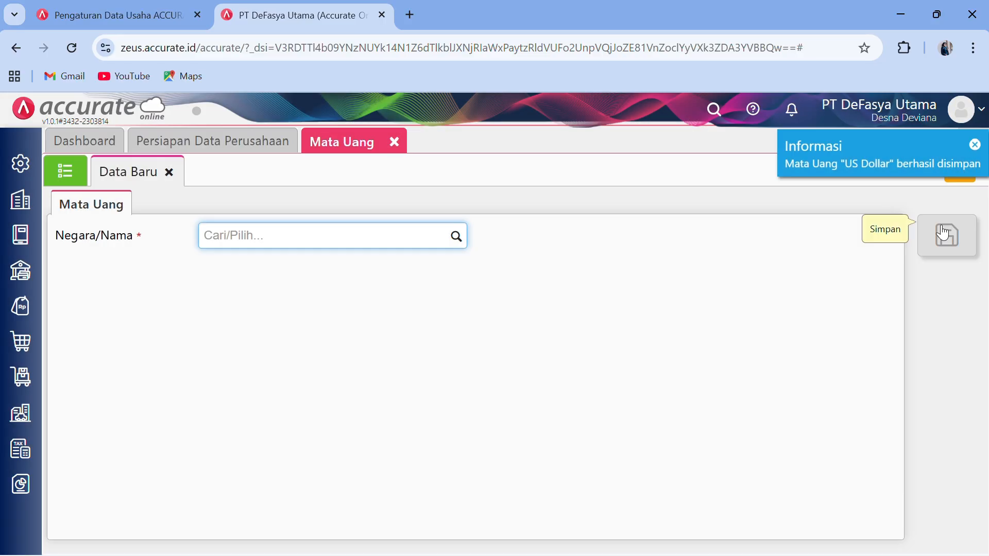
left_click(395, 144)
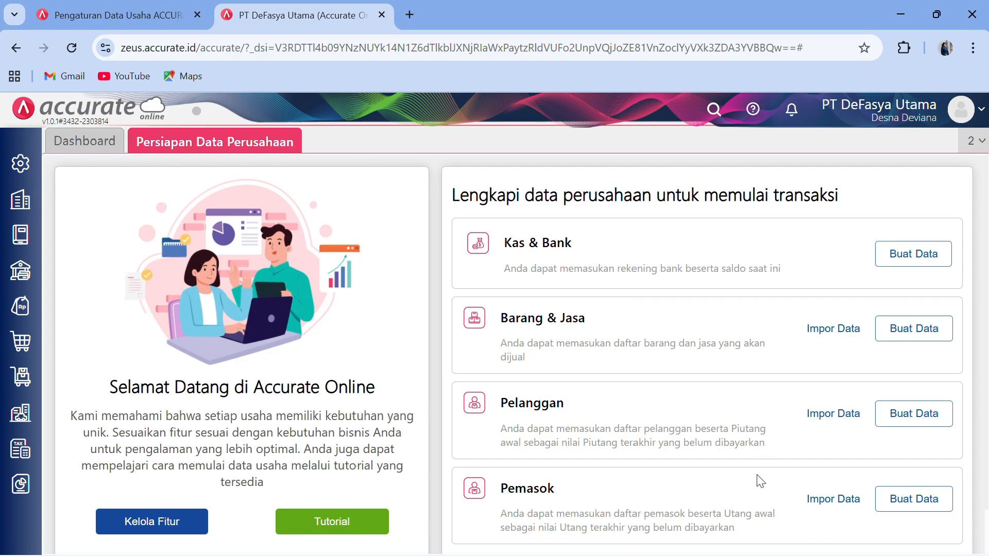
left_click(901, 14)
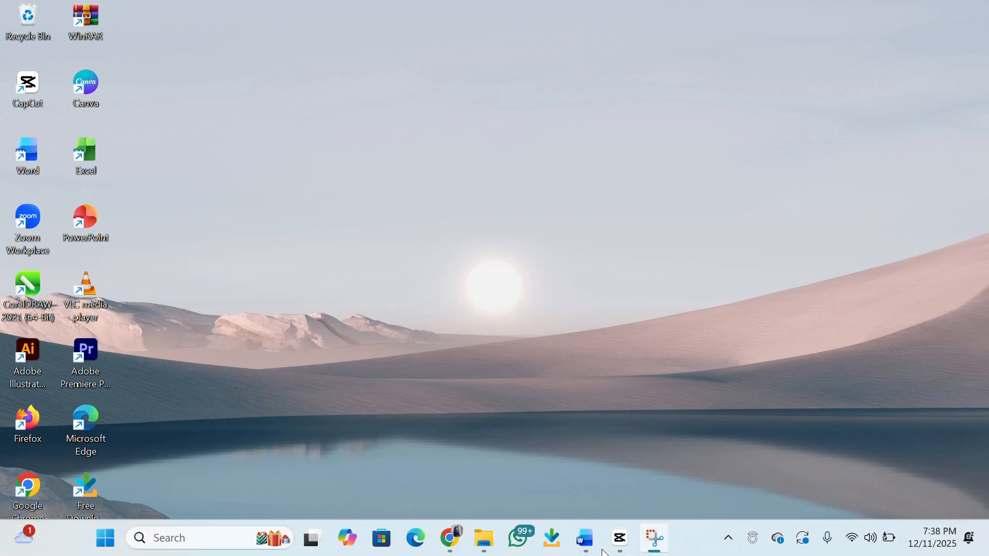
- Review the Word module's Kebijakan akuntansi on USD and PPN, then minimize Word
mouse_move(593, 548)
left_click(568, 493)
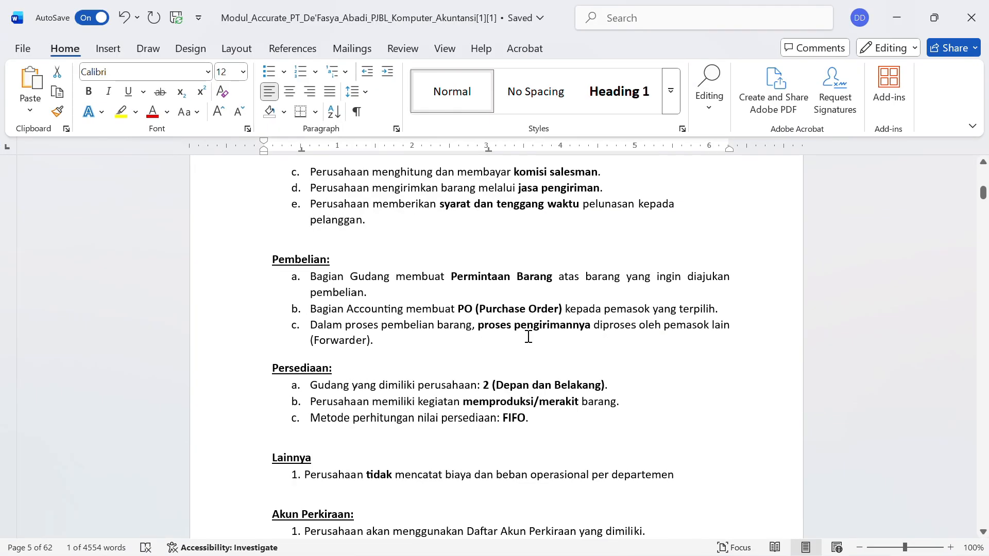
scroll(528, 338, "up", 8)
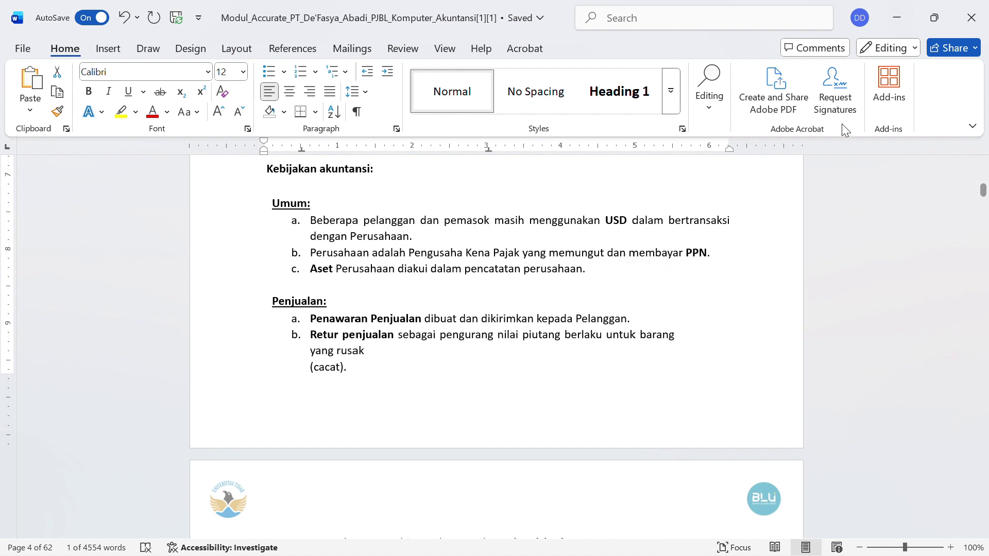
left_click(886, 27)
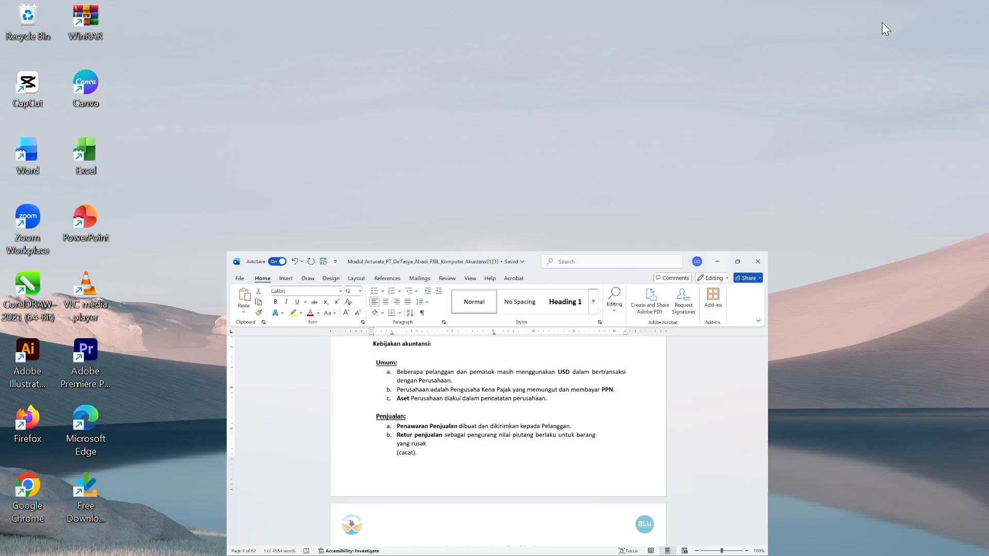
- Check the Pajak Pertambahan Nilai tax (11%, PPN Keluaran/Masukan accounts), save it and close the Pajak tab
left_click(457, 550)
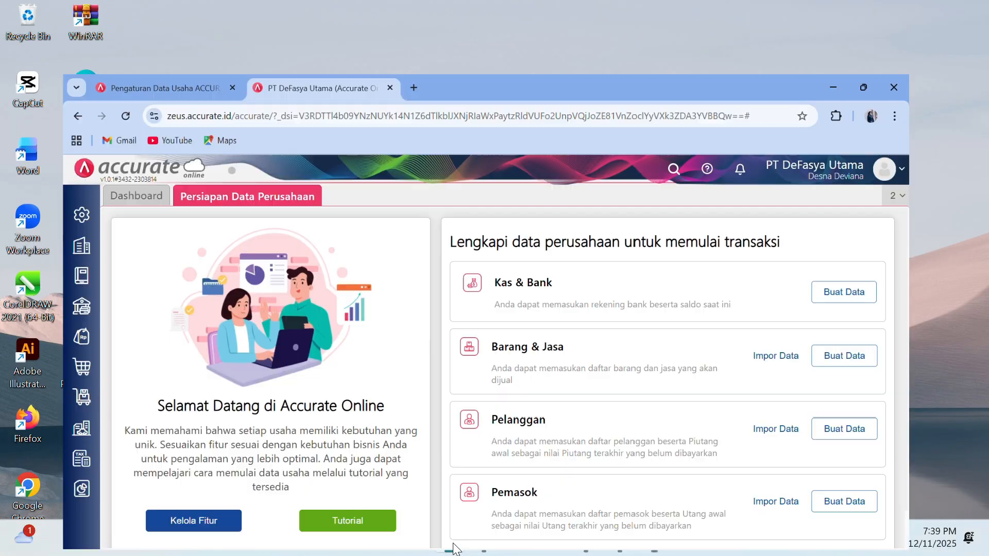
left_click(16, 215)
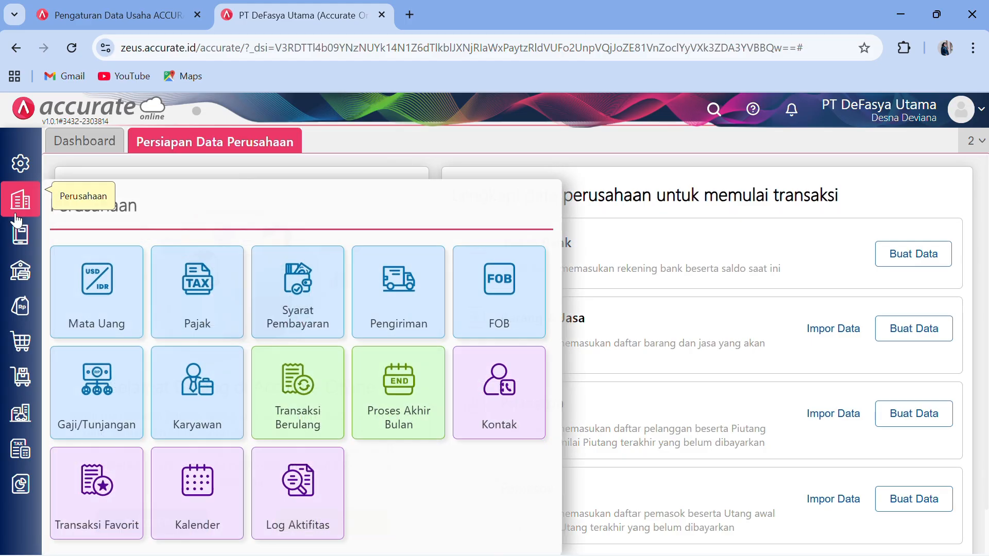
left_click(224, 310)
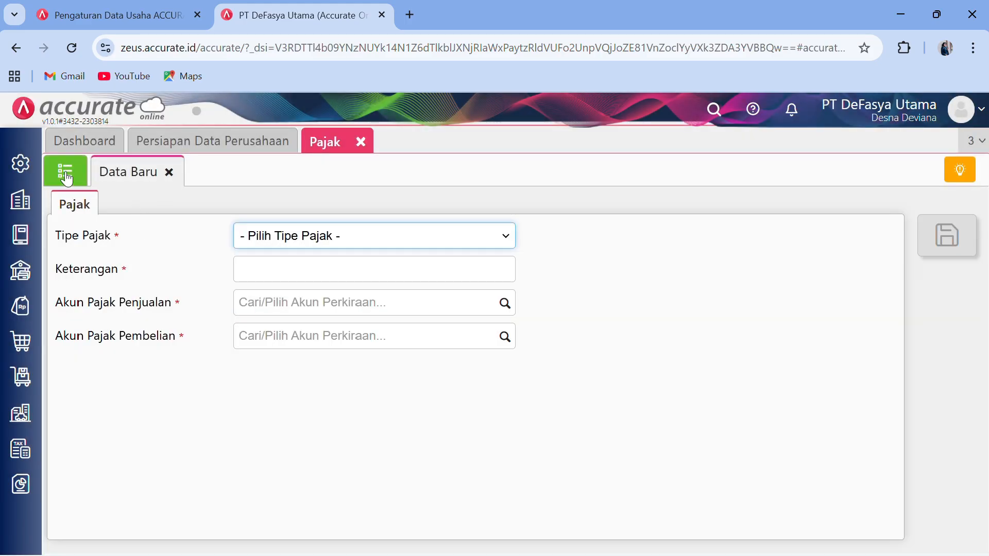
left_click(66, 176)
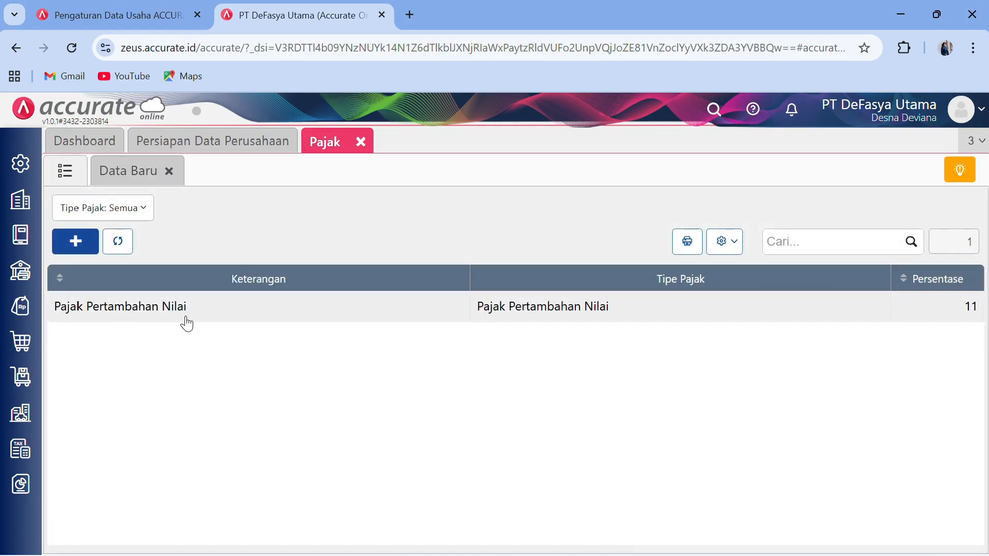
double_click(376, 314)
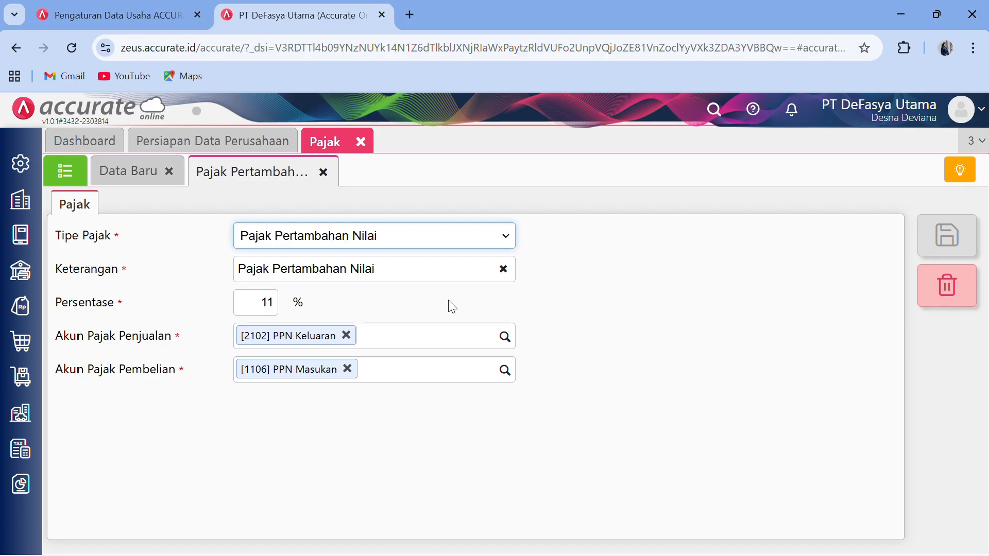
left_click(945, 249)
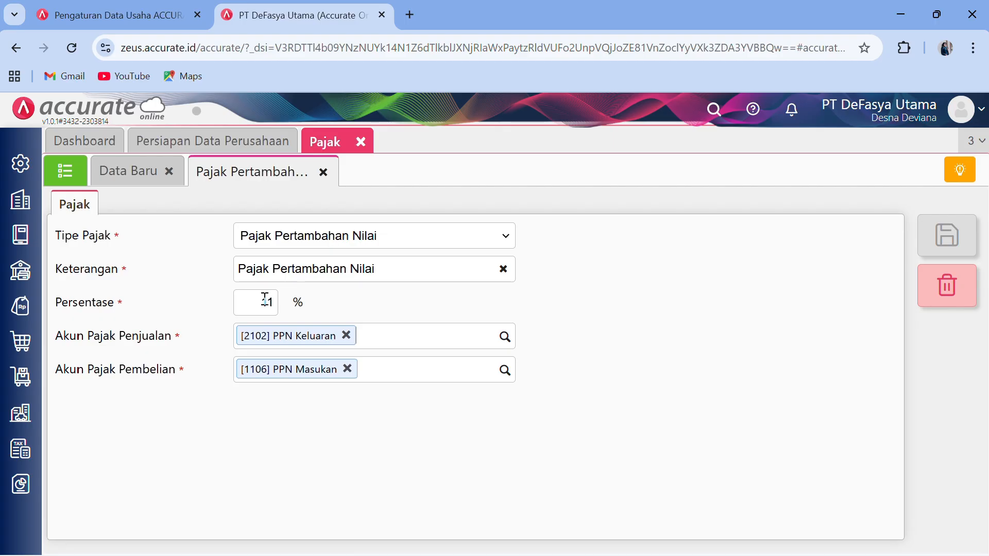
left_click(360, 143)
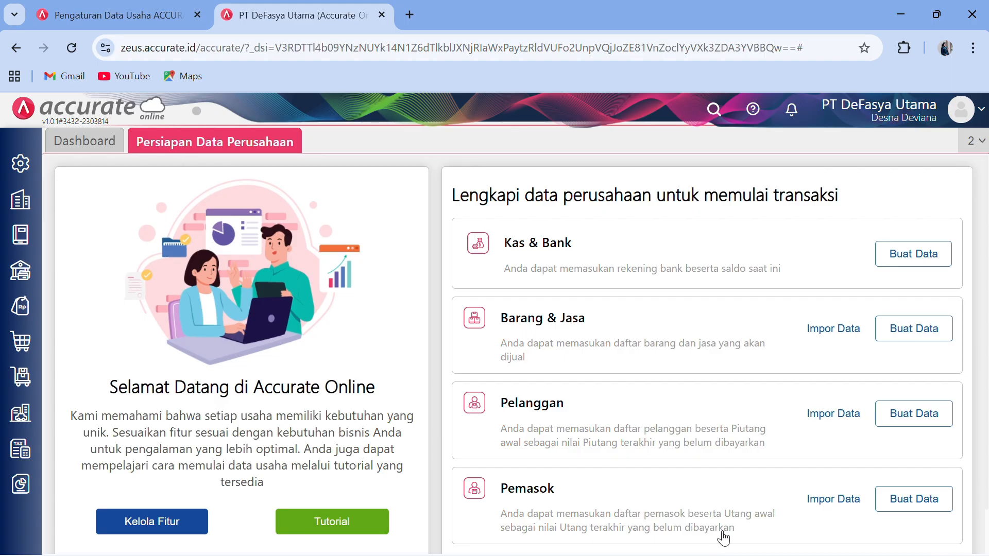
- Scroll through the Word module's Daftar Akun and Daftar Pelanggan tables, then minimize it
left_click(901, 20)
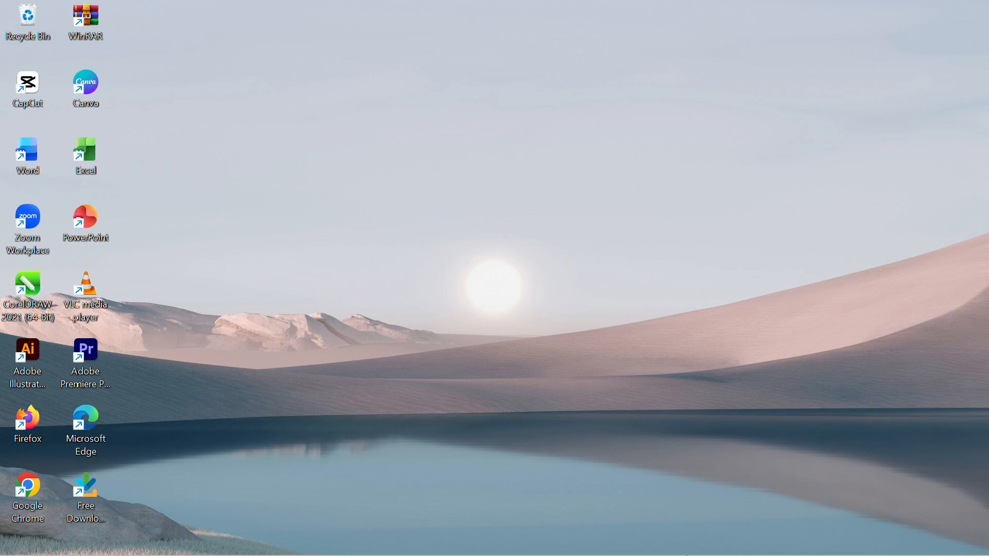
left_click(589, 543)
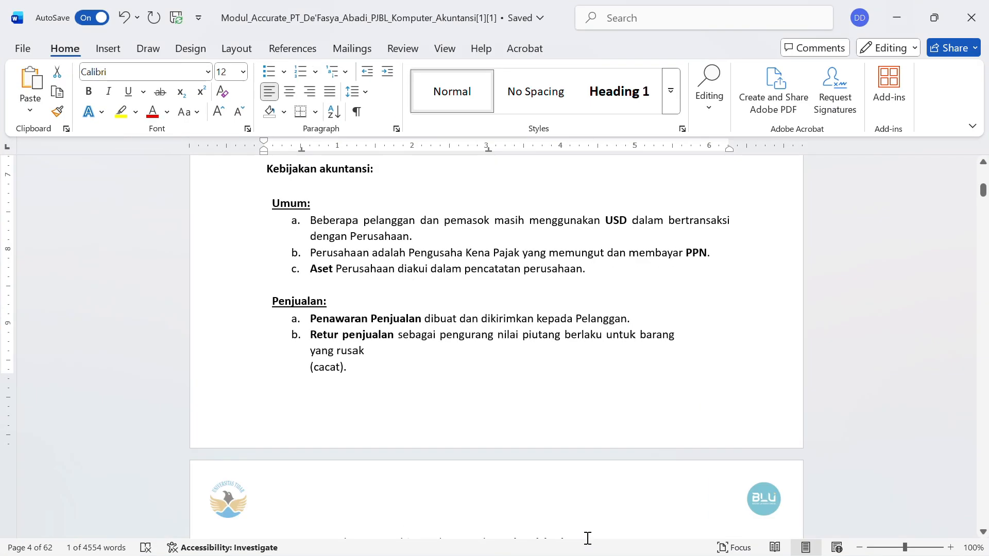
scroll(420, 324, "down", 8)
scroll(420, 328, "down", 4)
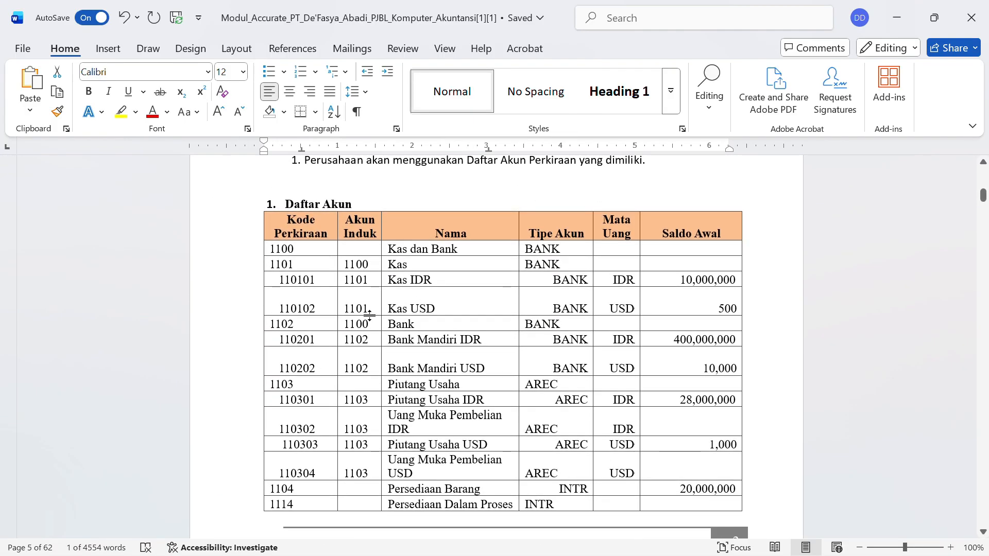
scroll(370, 315, "up", 2)
scroll(369, 316, "down", 10)
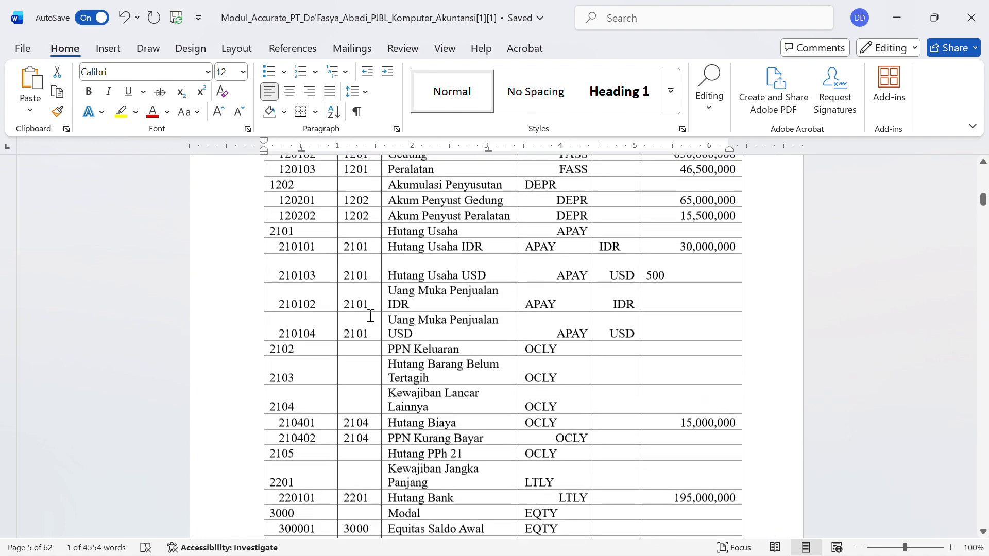
scroll(371, 316, "up", 5)
scroll(370, 316, "down", 20)
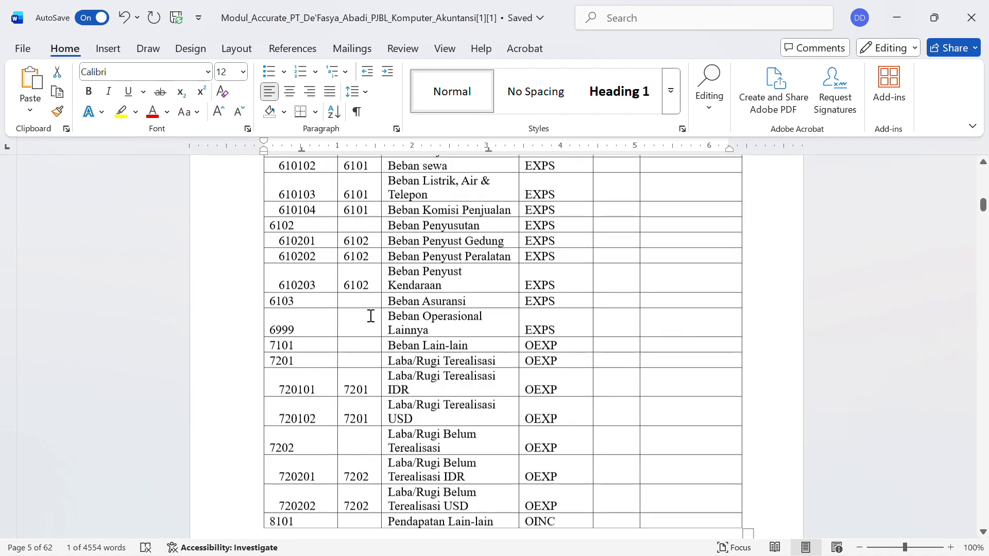
scroll(371, 316, "down", 20)
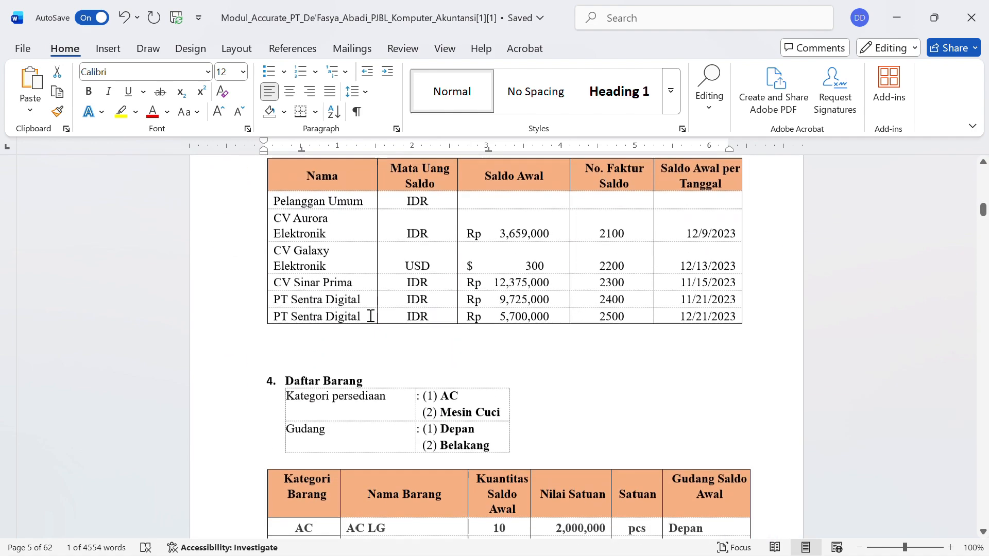
scroll(370, 316, "up", 20)
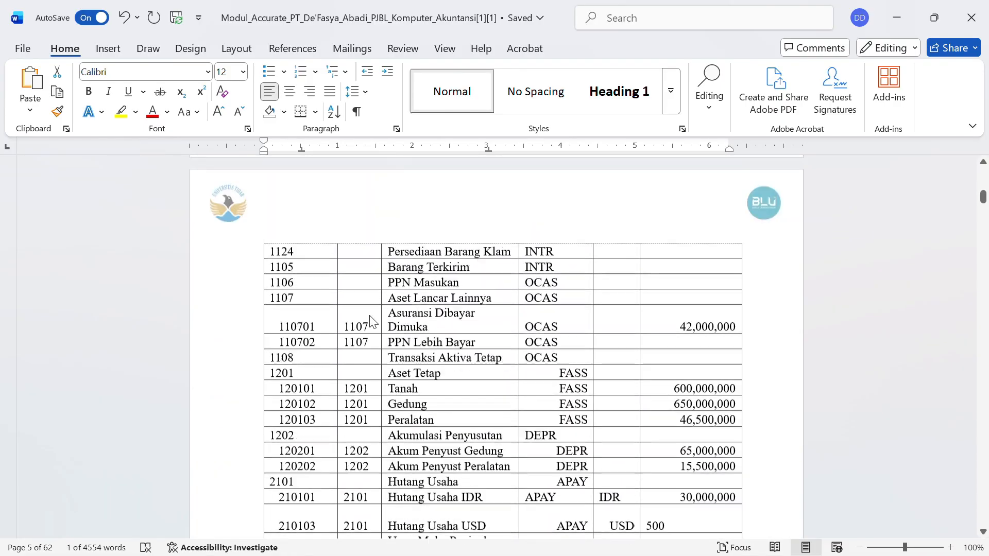
scroll(370, 316, "up", 15)
scroll(370, 315, "down", 3)
scroll(370, 316, "up", 6)
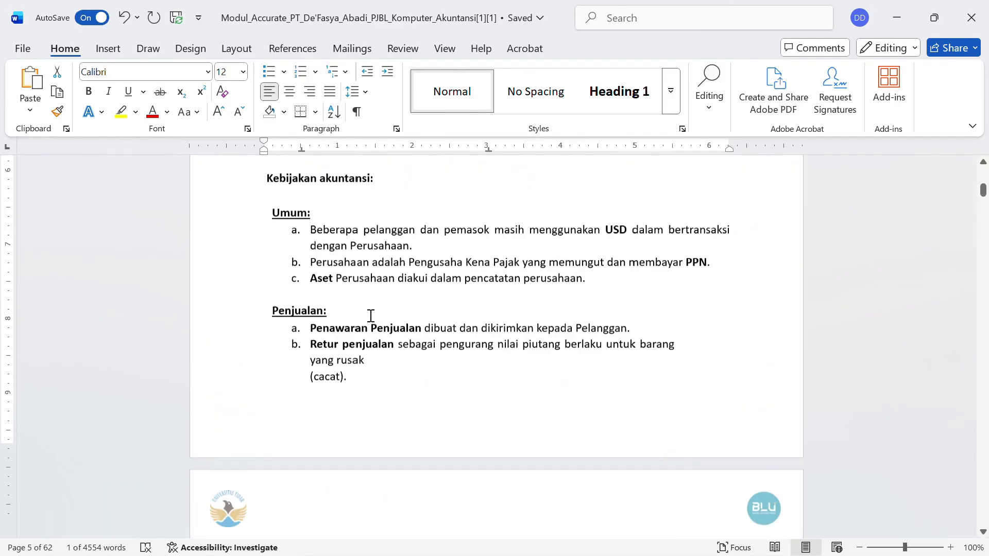
scroll(370, 316, "up", 8)
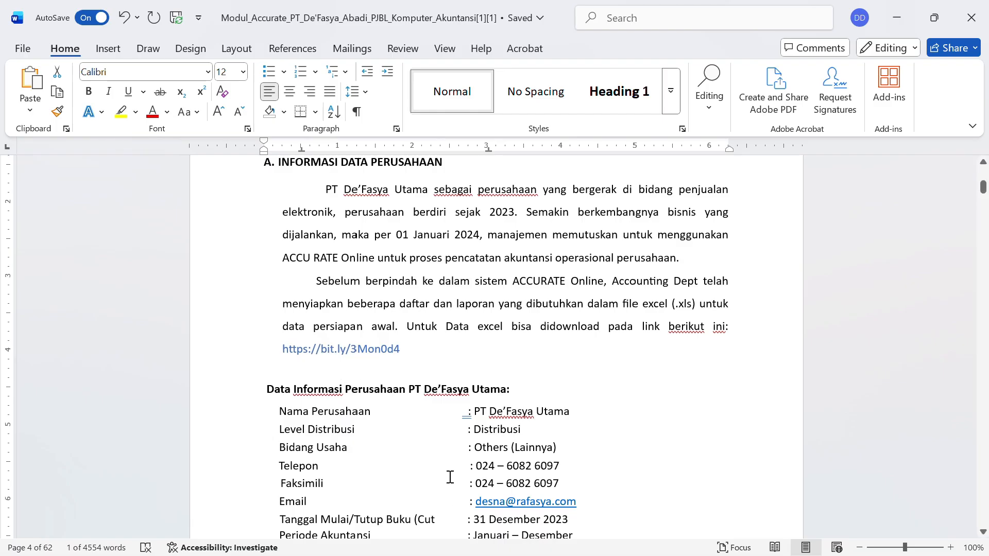
scroll(449, 475, "down", 10)
scroll(450, 477, "down", 5)
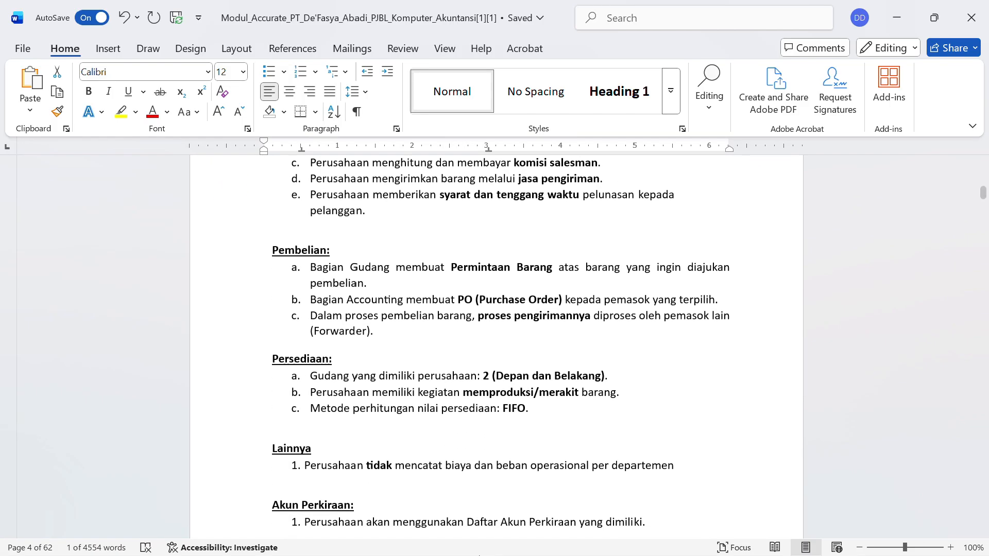
scroll(497, 481, "down", 7)
scroll(497, 481, "down", 10)
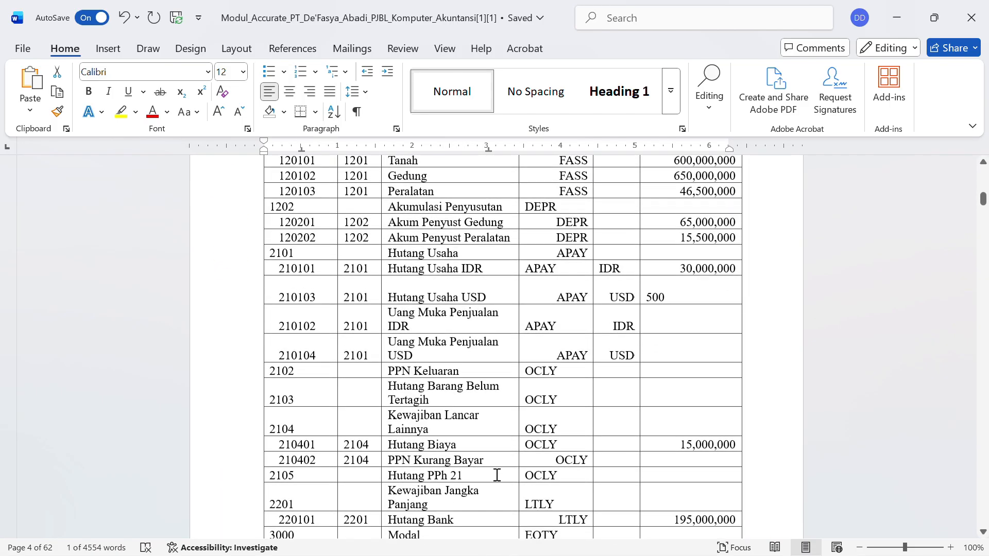
scroll(497, 474, "up", 15)
scroll(497, 475, "down", 7)
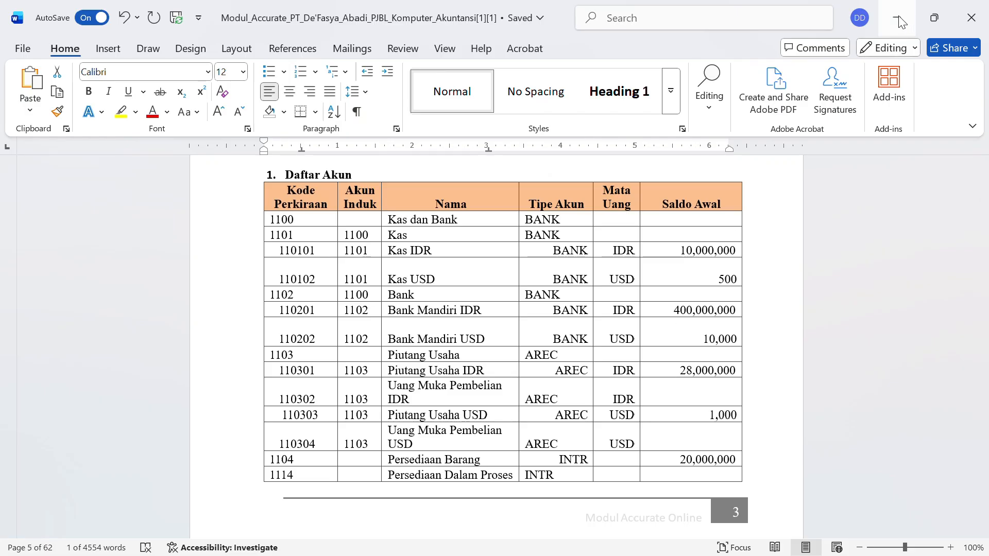
left_click(901, 20)
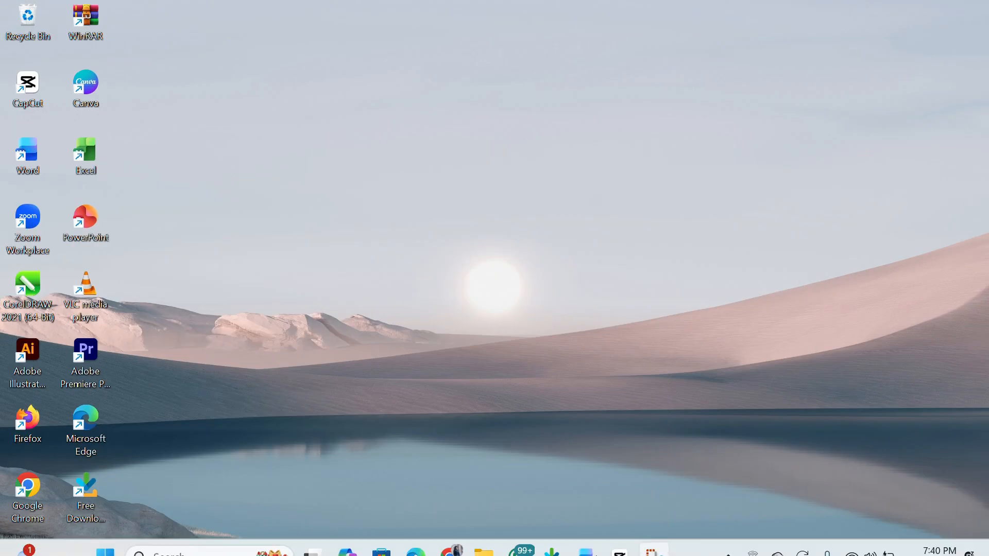
left_click(484, 539)
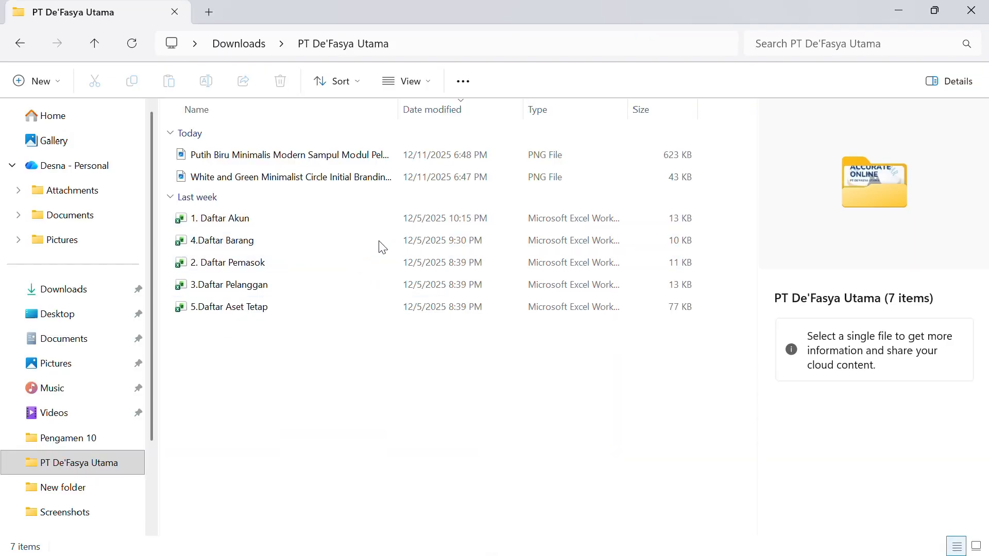
left_click(894, 9)
mouse_move(426, 555)
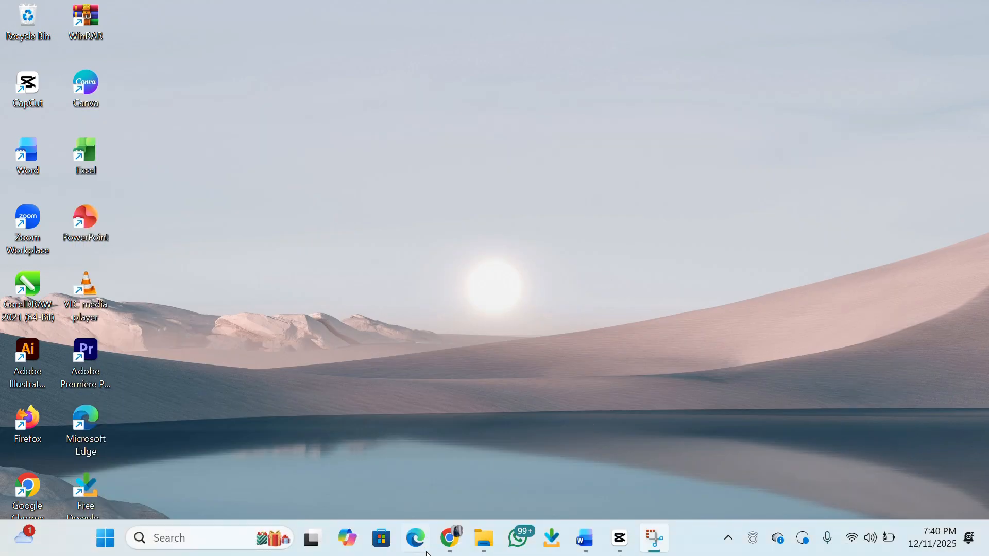
- Open the Akun Perkiraan account list under Buku Besar
left_click(449, 540)
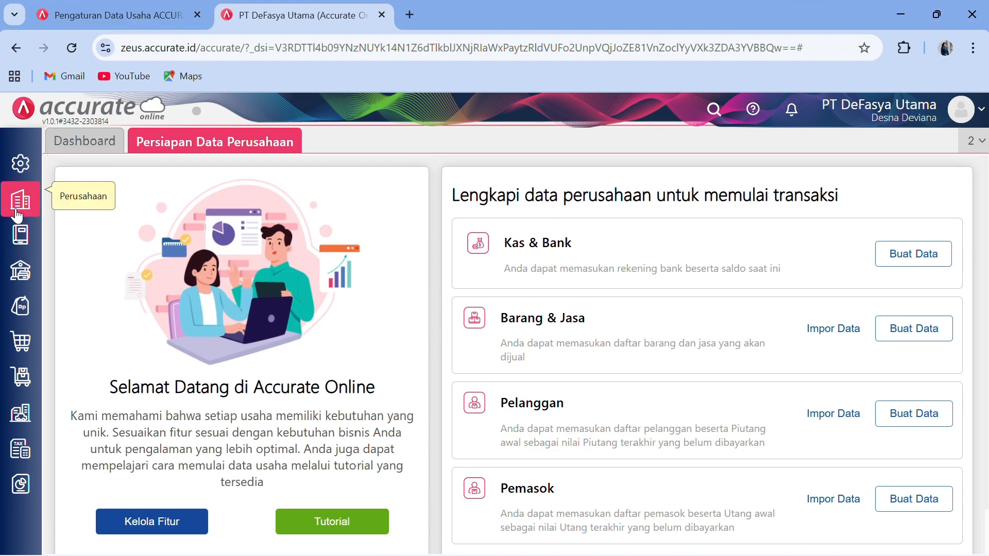
mouse_move(21, 240)
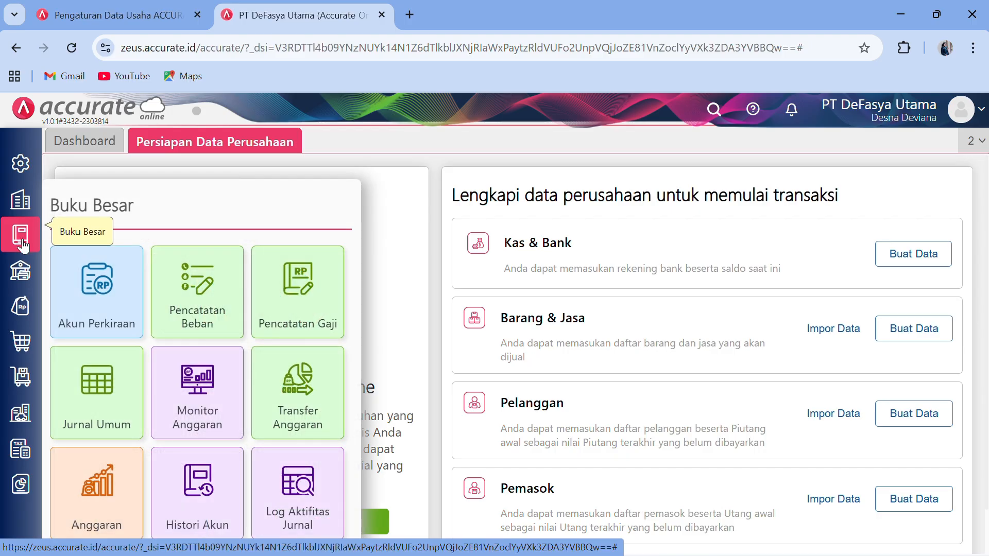
left_click(126, 308)
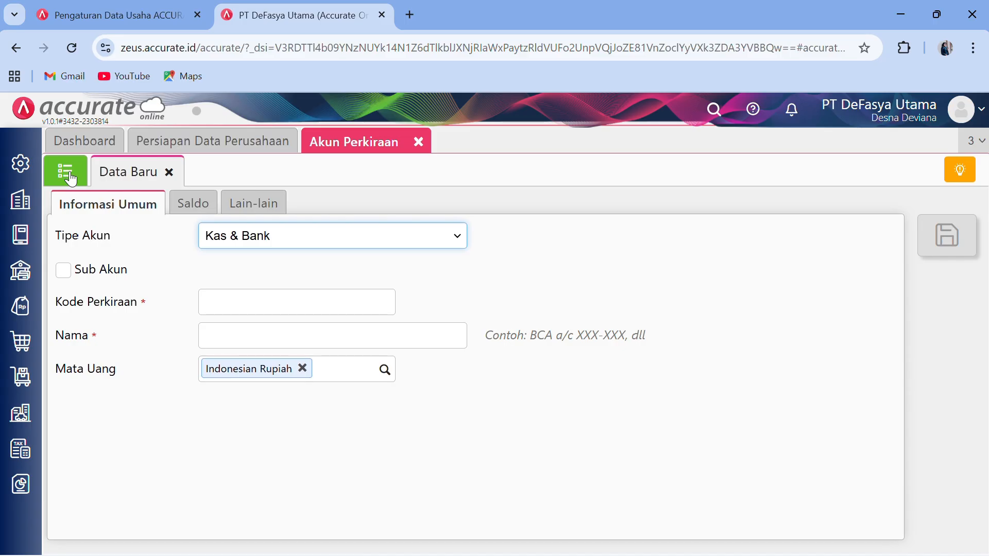
left_click(71, 179)
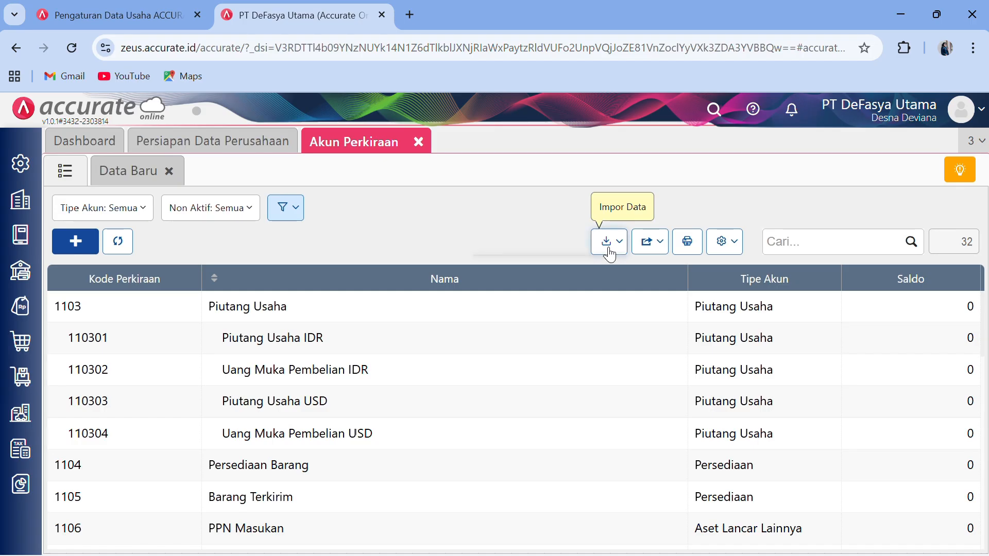
- Start Impor dari Excel and choose 1. Daftar Akun.xlsx as the import file
left_click(608, 248)
left_click(587, 274)
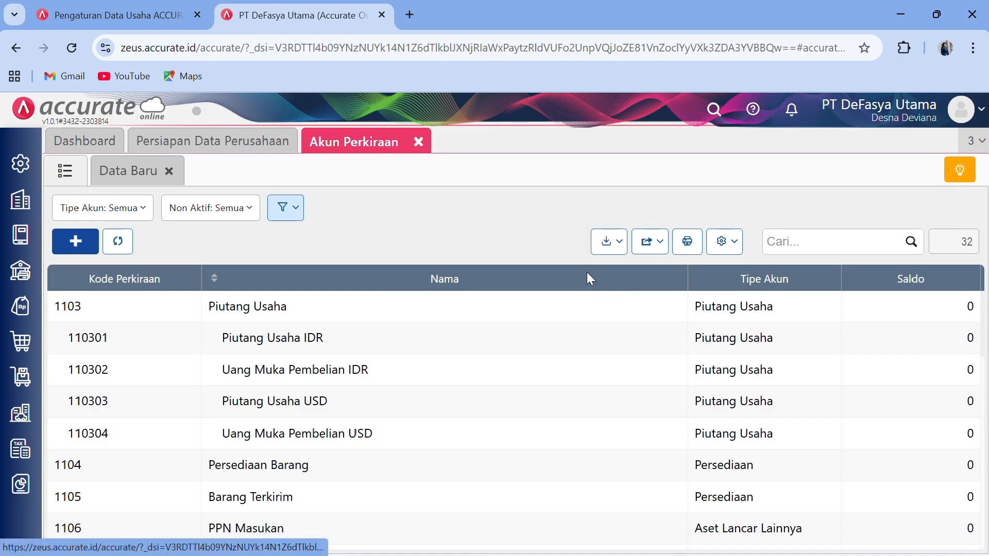
scroll(587, 279, "down", 1)
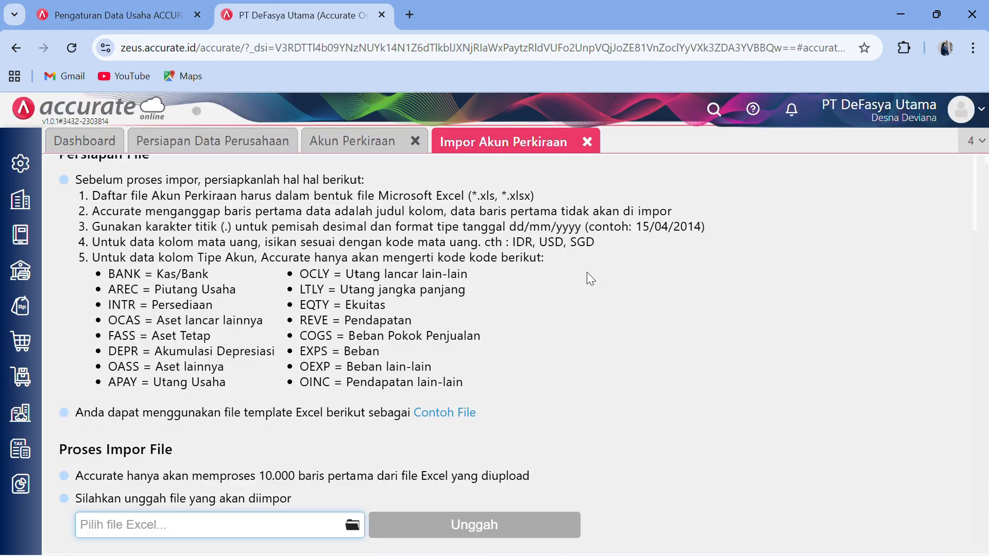
left_click(353, 525)
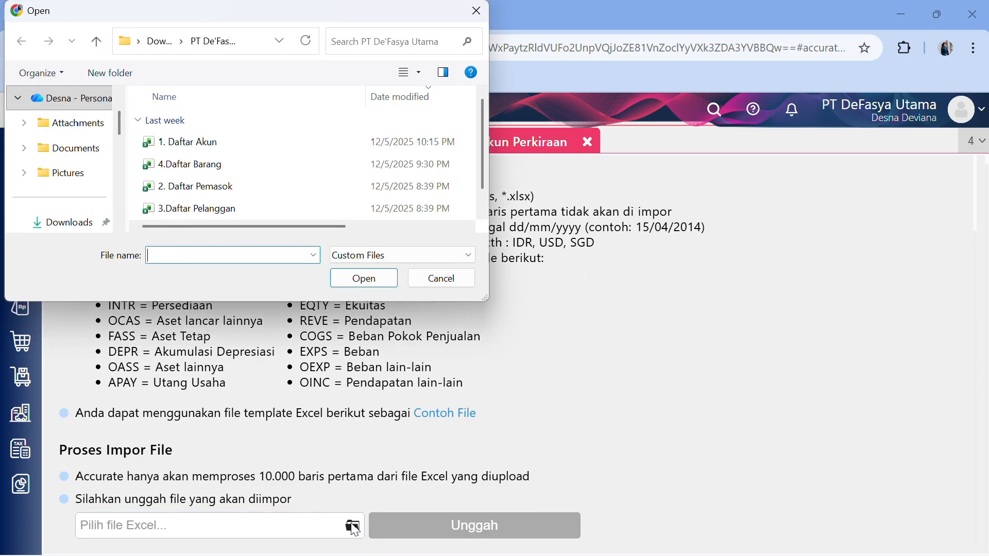
left_click(276, 143)
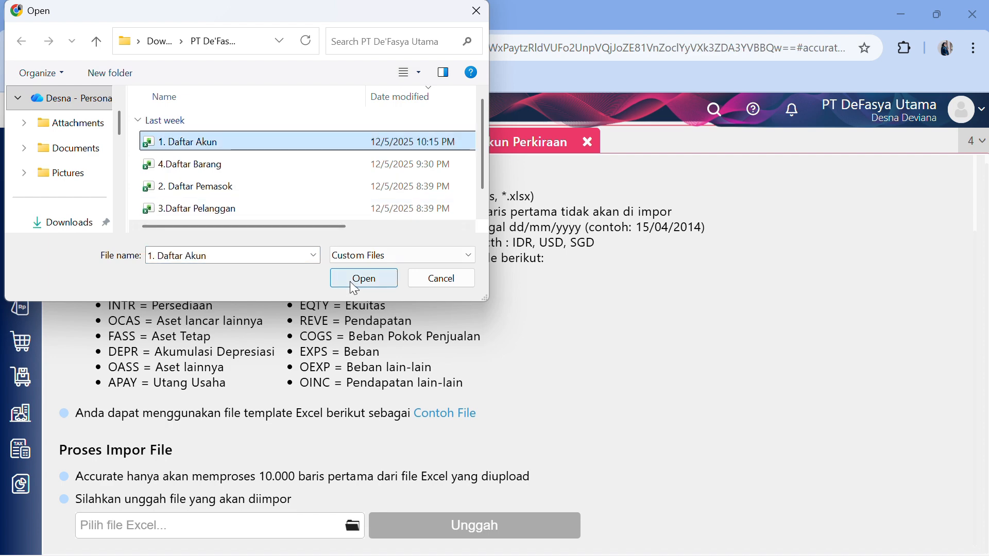
left_click(365, 278)
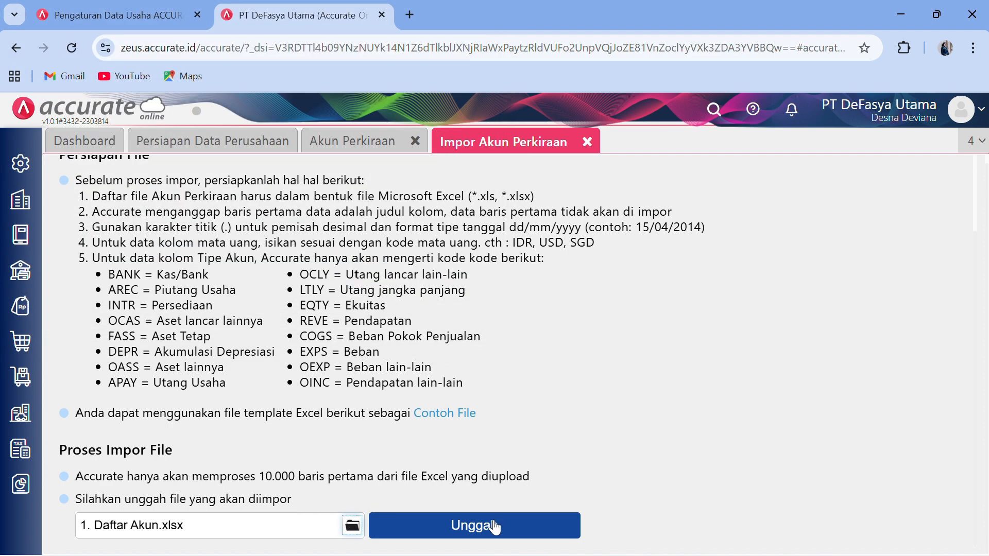
- Upload the account file and import all 73 accounts with 'Lakukan update data' ticked
left_click(495, 525)
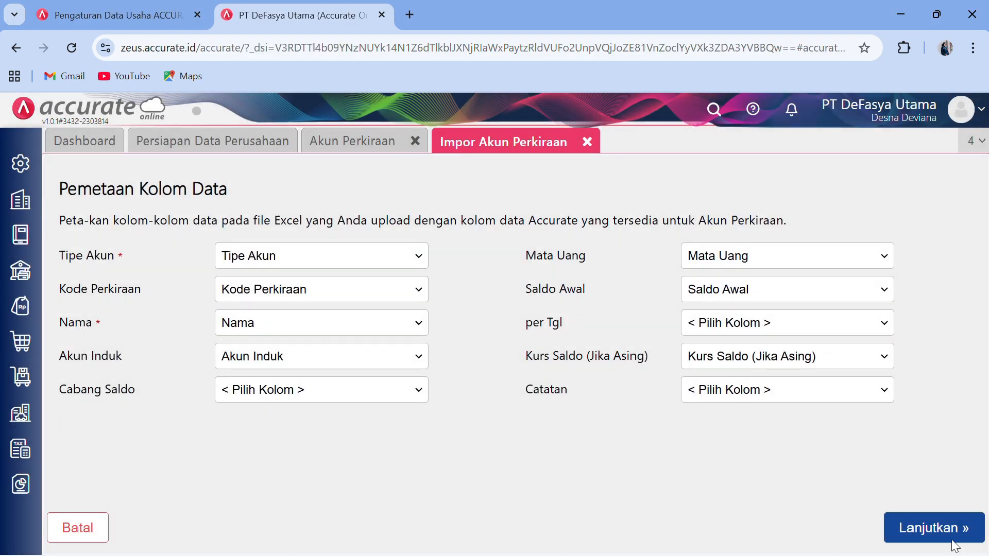
left_click(961, 533)
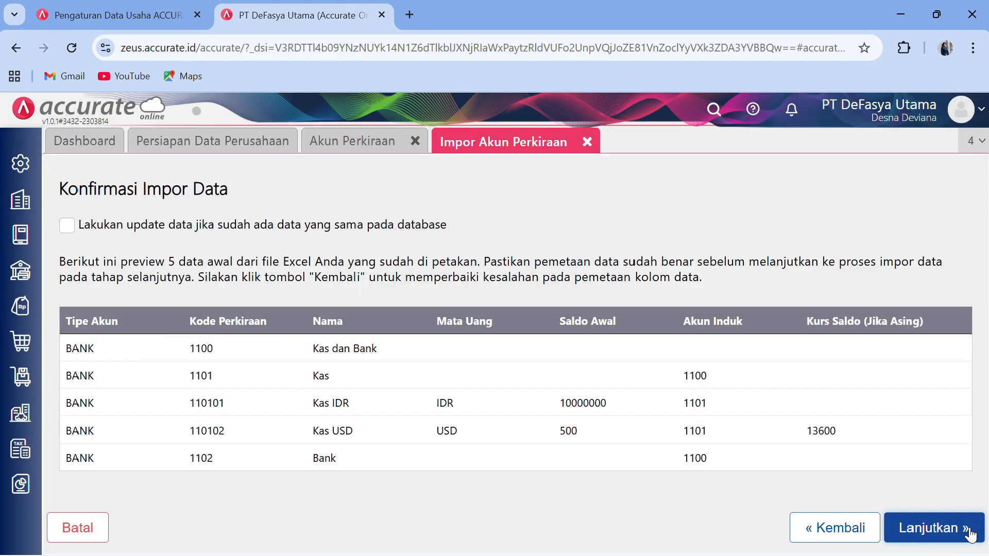
left_click(66, 227)
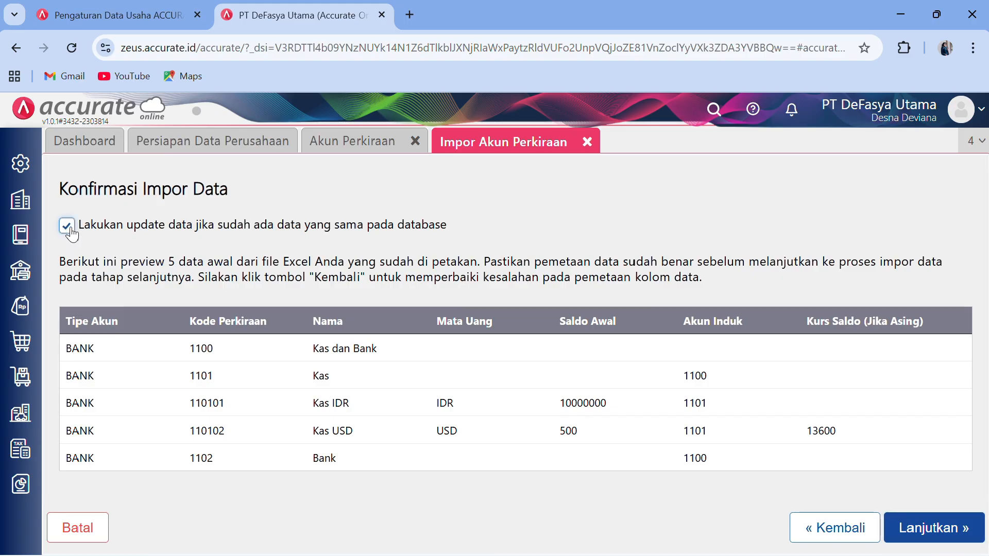
left_click(914, 527)
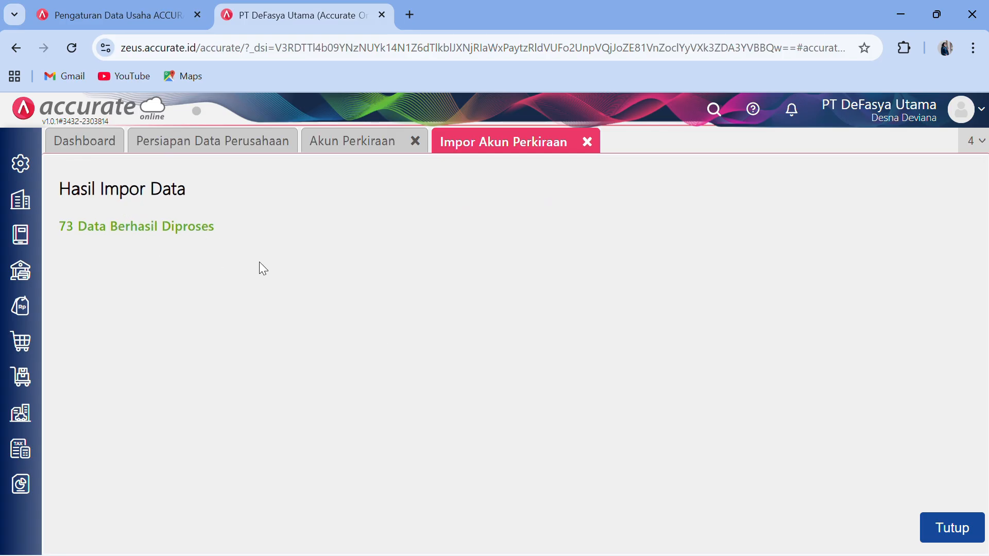
left_click(945, 529)
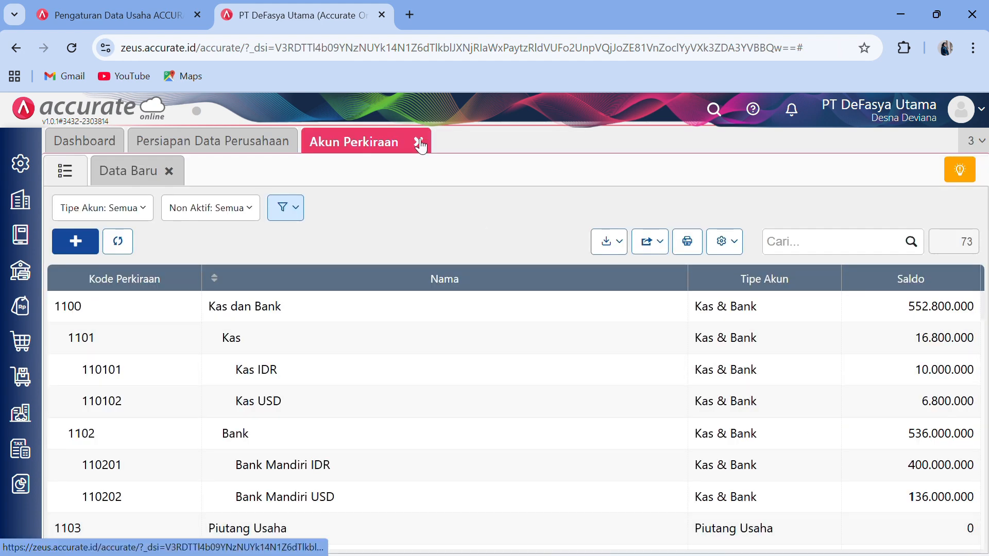
- Close the Akun Perkiraan list and open a new Pemasok form from the Pembelian module
left_click(419, 142)
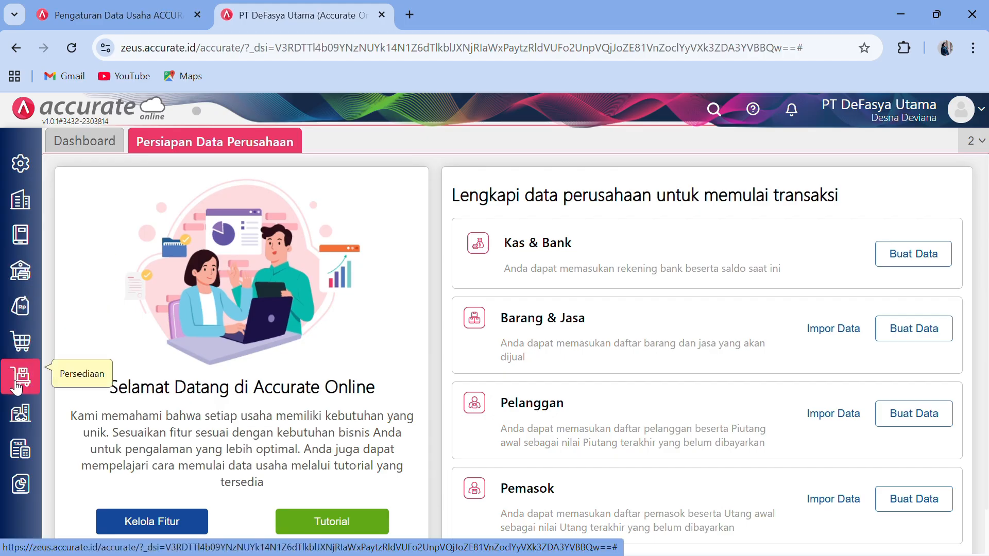
left_click(15, 379)
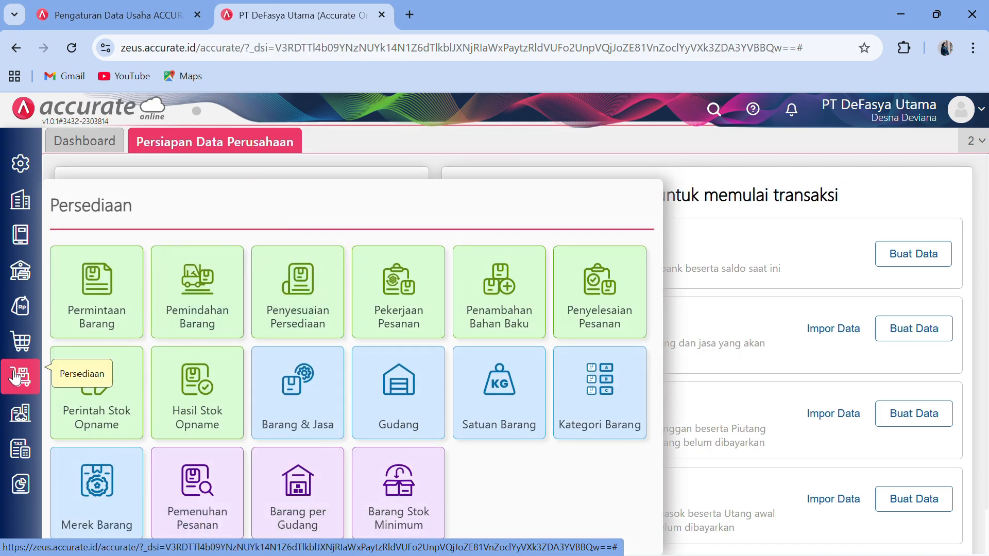
left_click(15, 356)
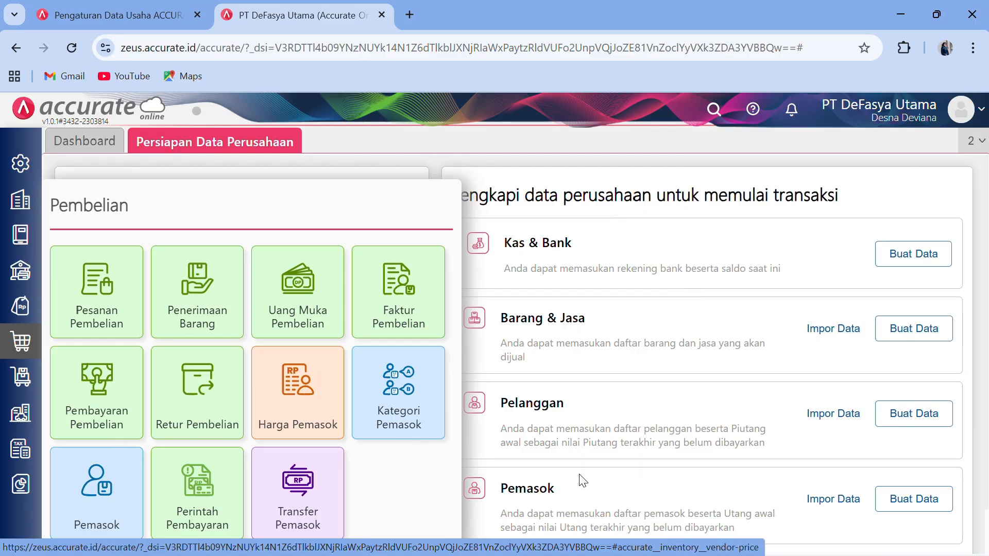
left_click_drag(562, 490, 138, 375)
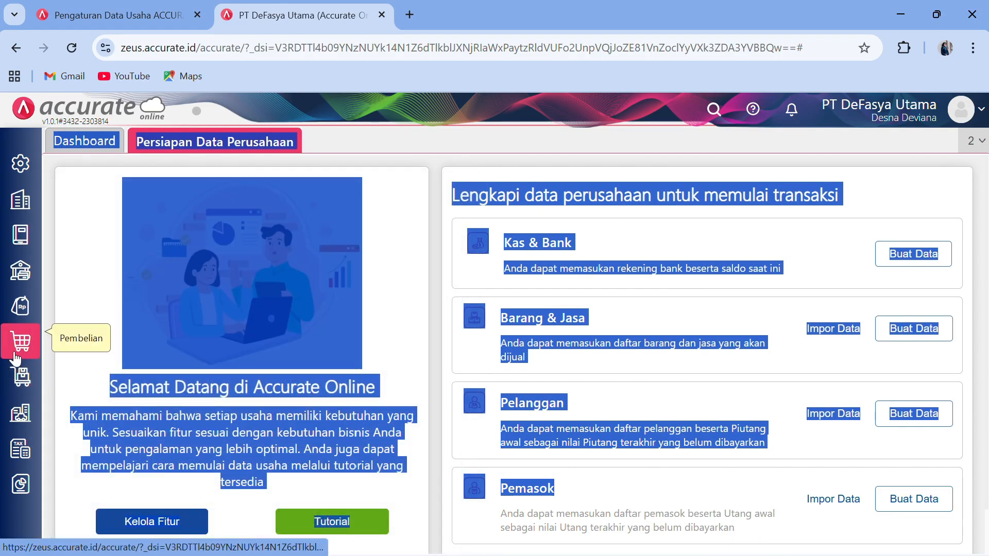
mouse_move(15, 357)
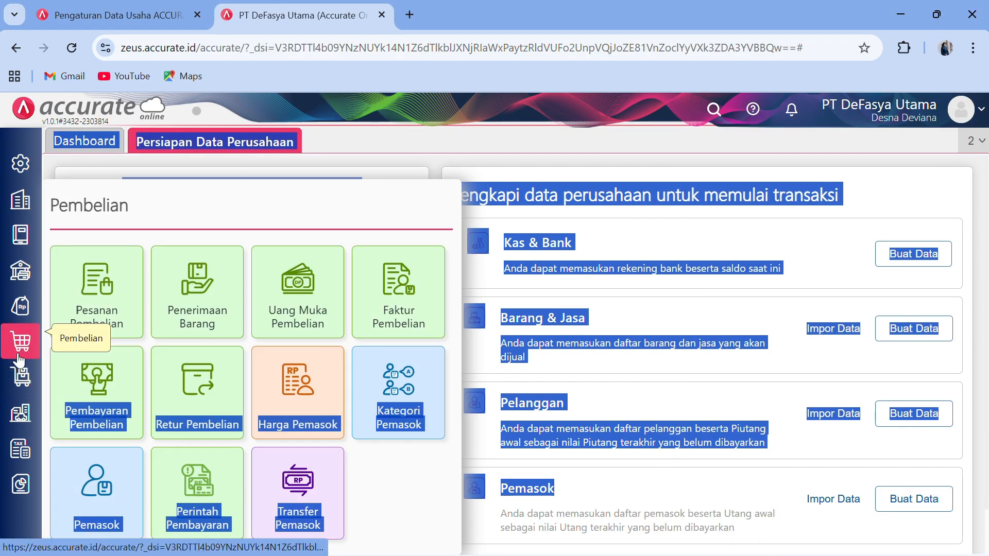
left_click(102, 453)
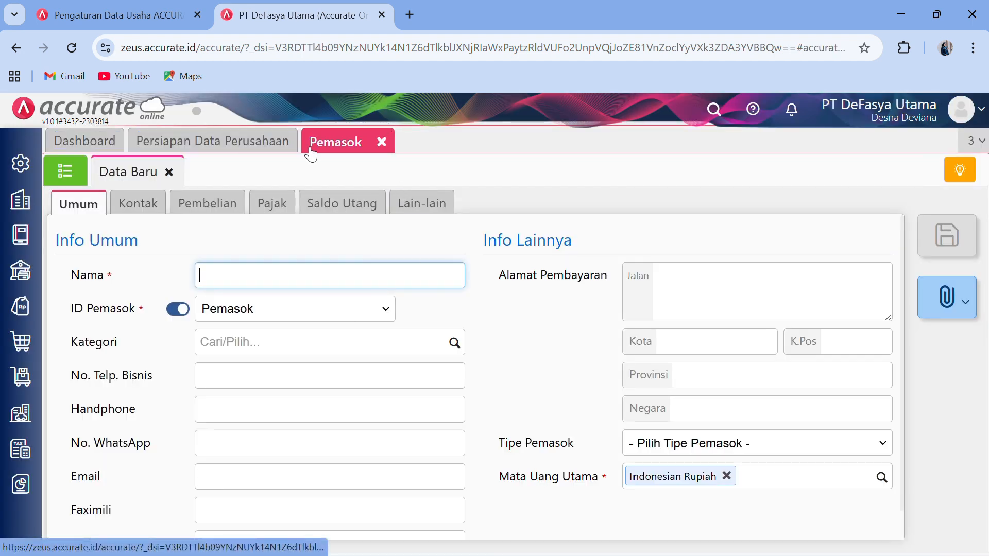
- Import 6 suppliers with balances from 2. Daftar Pemasok.xlsx, allowing updates to existing records
left_click(382, 142)
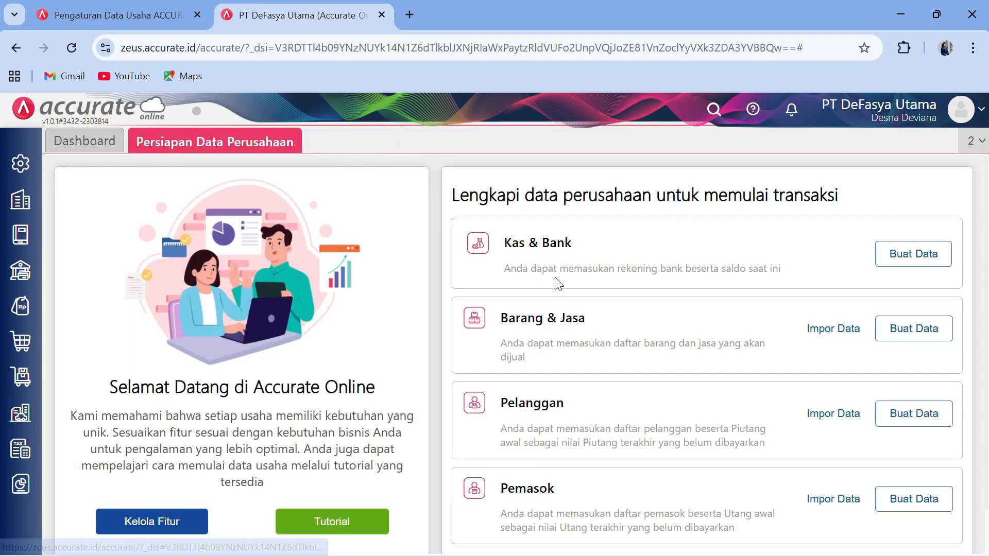
left_click(840, 501)
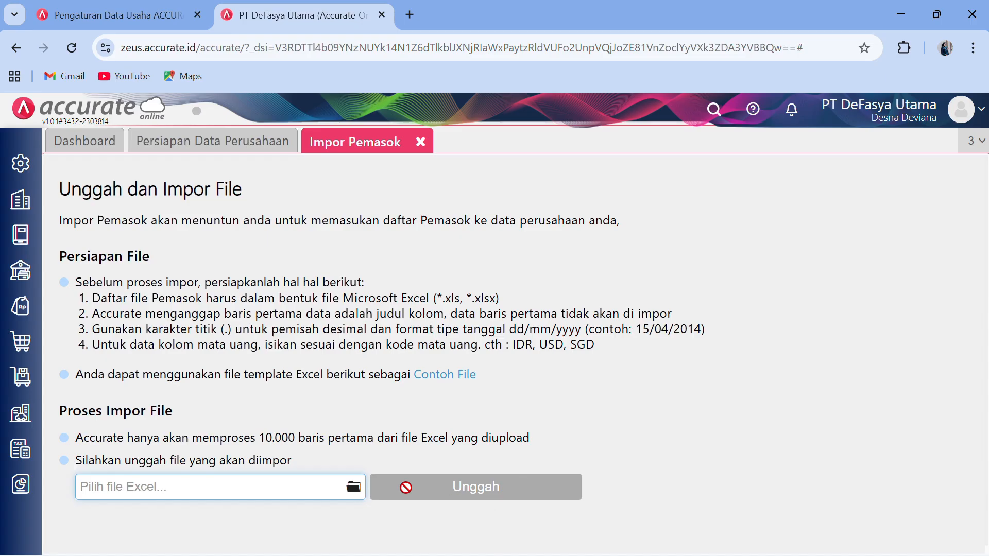
left_click(355, 488)
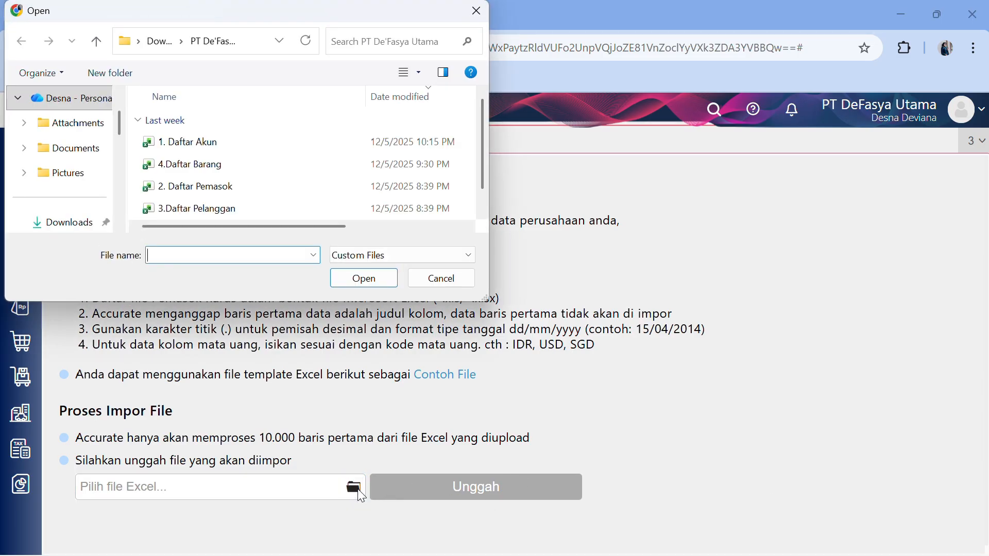
left_click(267, 195)
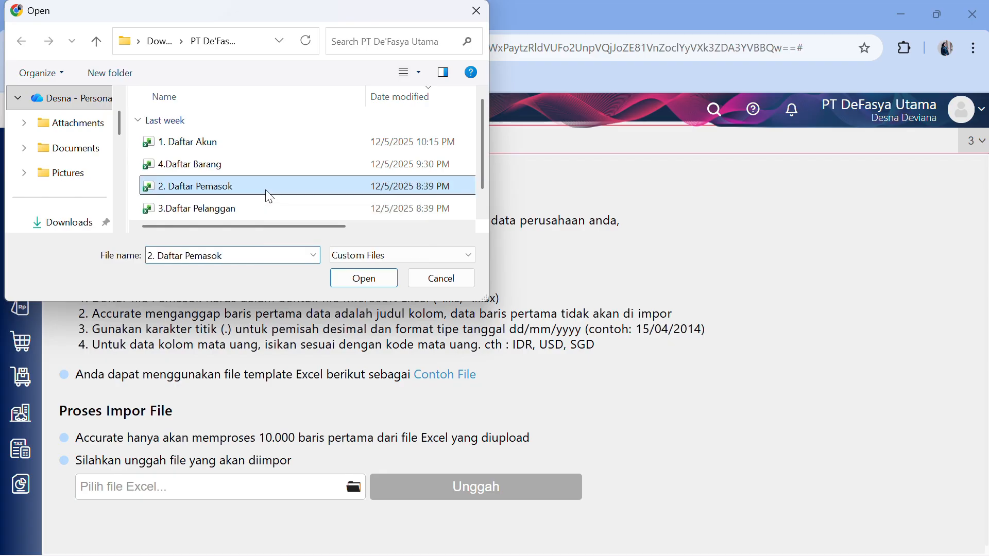
left_click(343, 280)
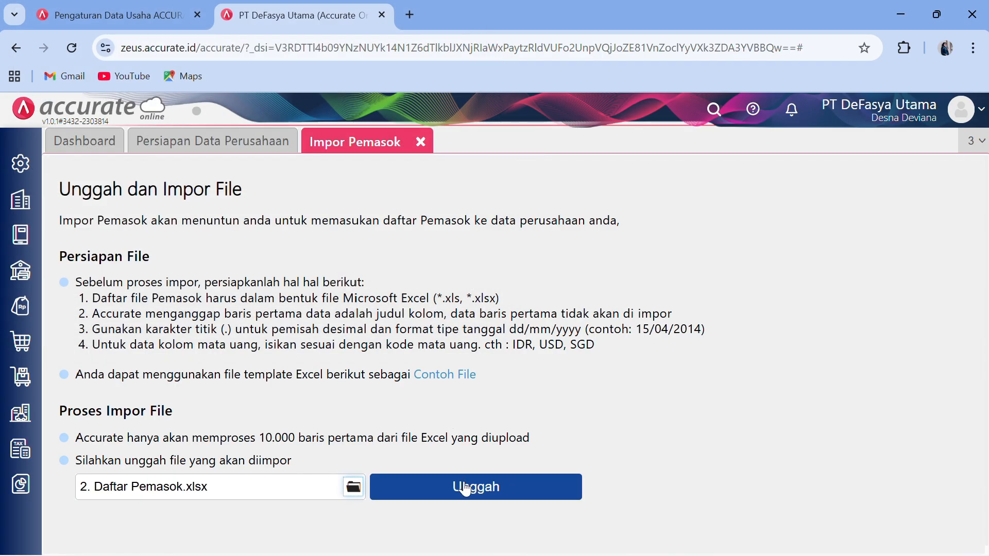
left_click(465, 487)
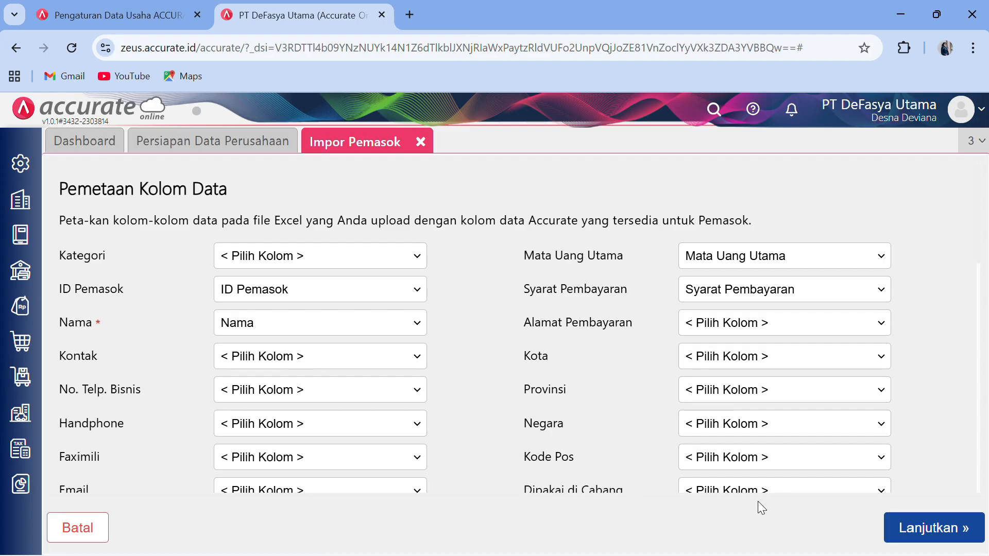
left_click(919, 525)
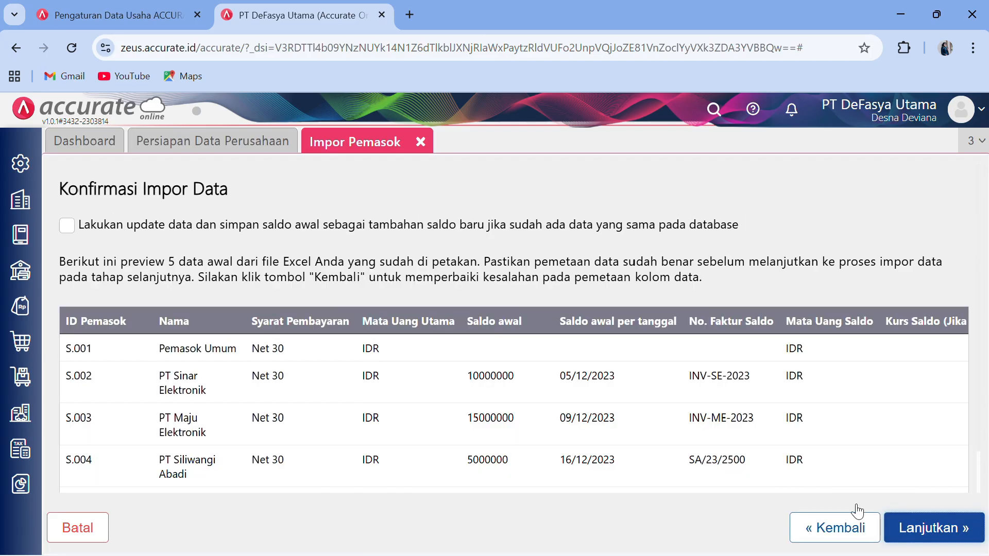
left_click(67, 225)
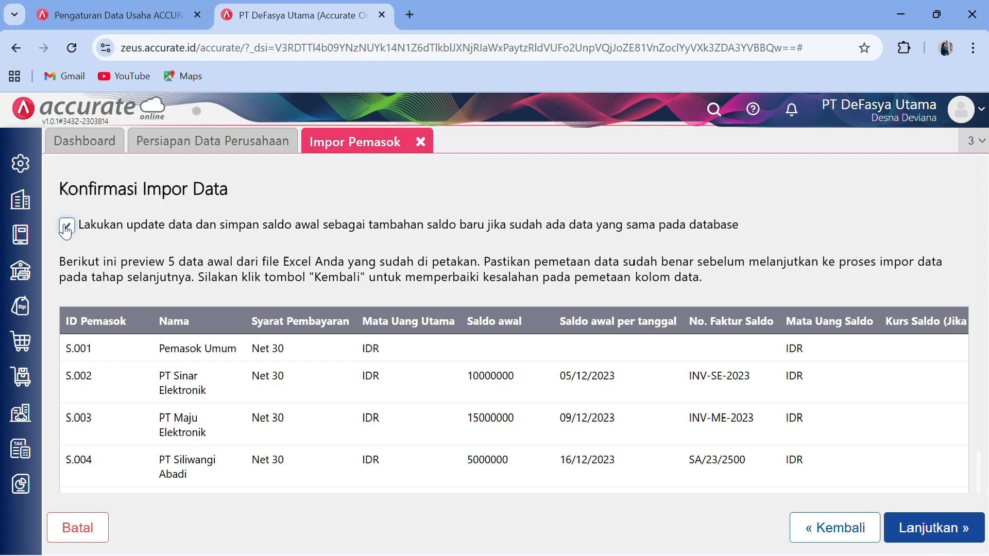
left_click(919, 526)
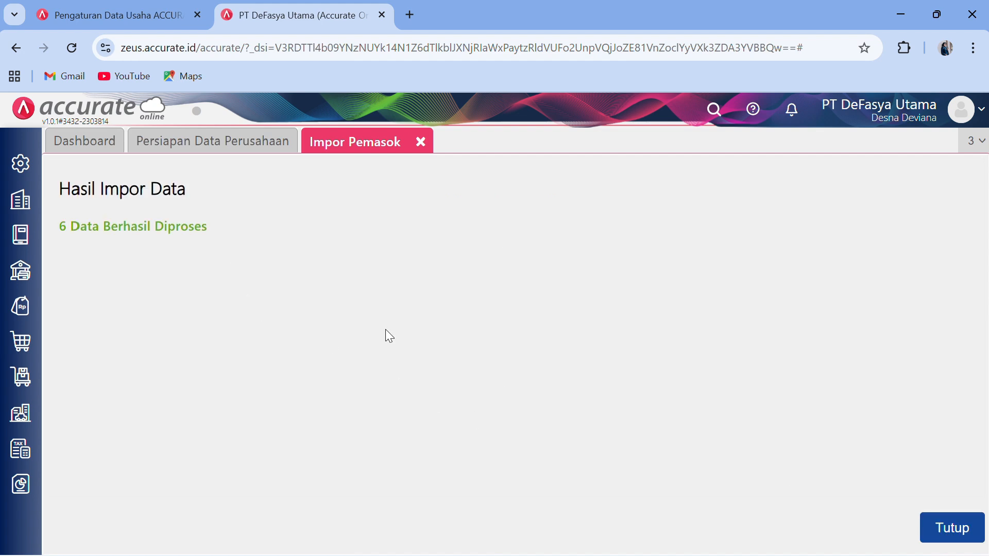
left_click(941, 529)
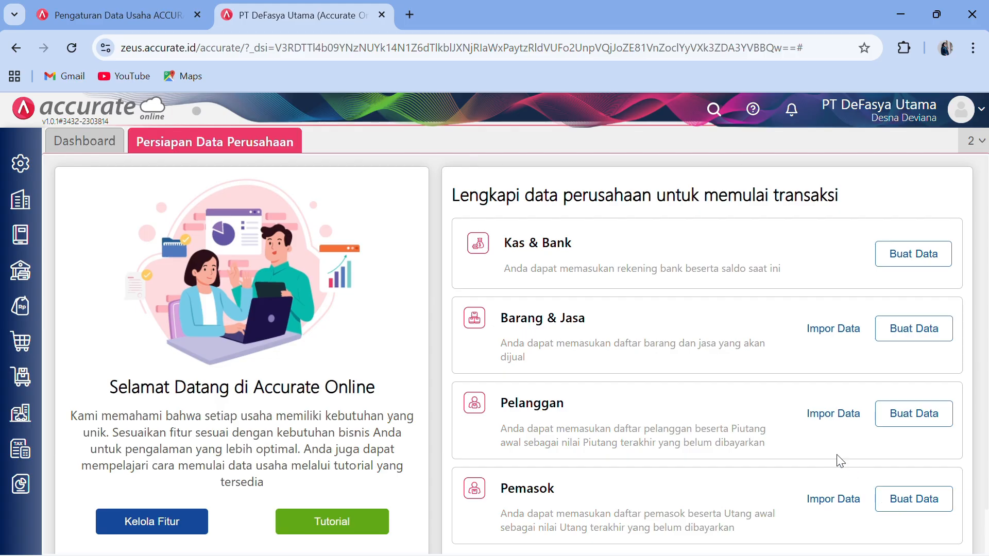
- Import 6 customers from 3.Daftar Pelanggan.xlsx, allowing updates to existing records
left_click(831, 419)
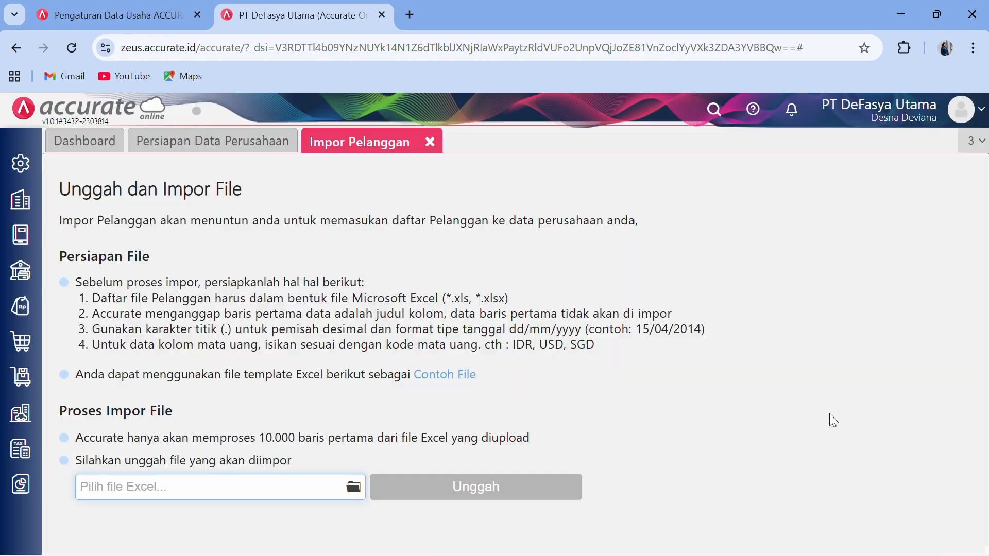
left_click(353, 489)
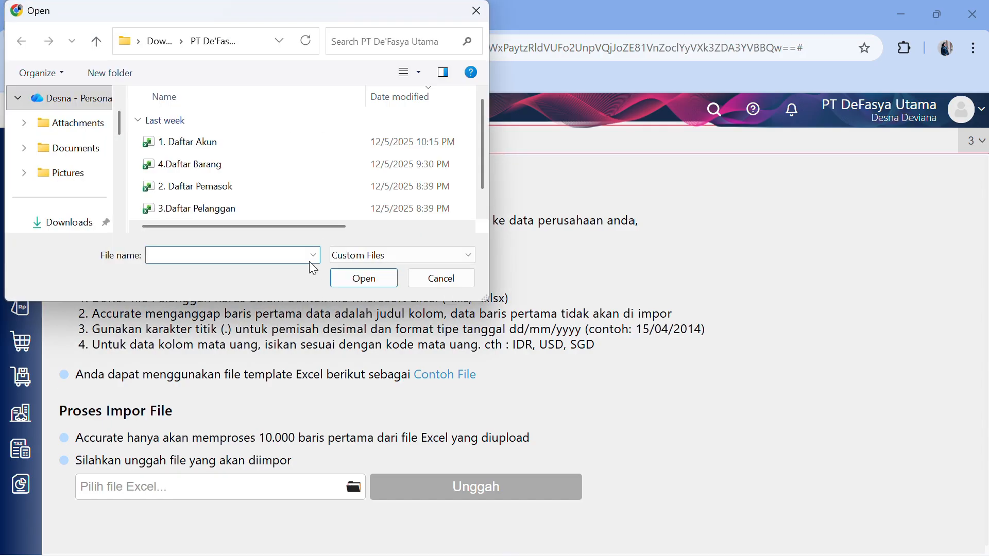
left_click(280, 206)
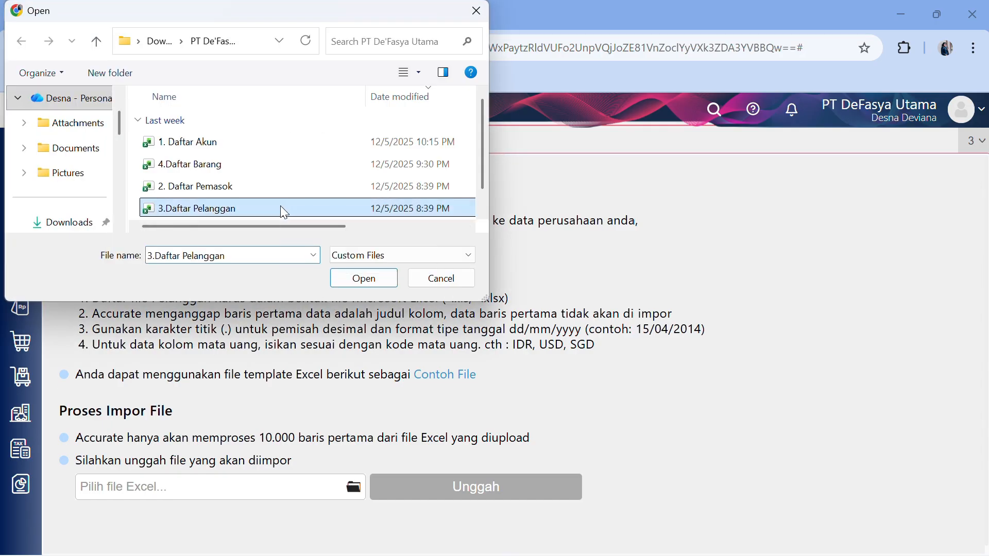
left_click(367, 280)
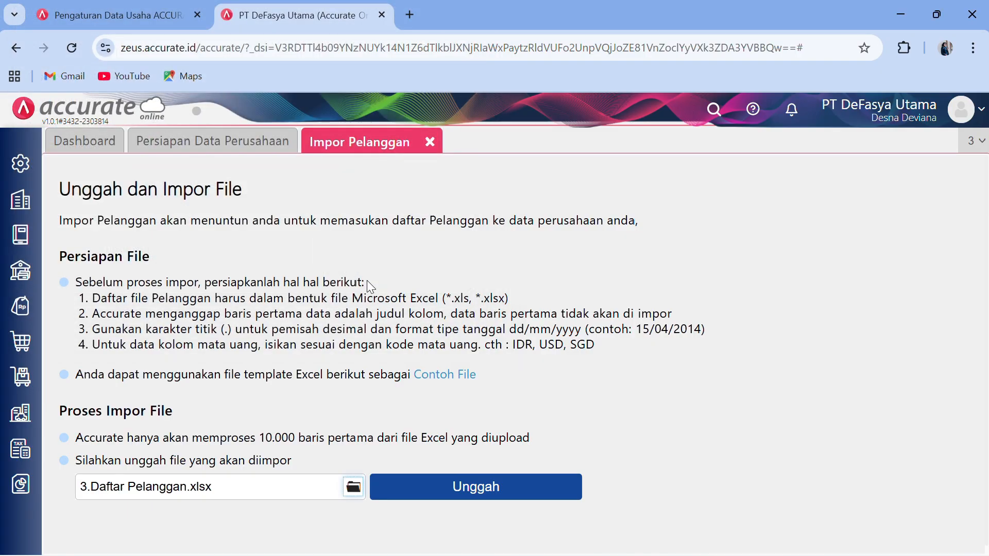
left_click(444, 487)
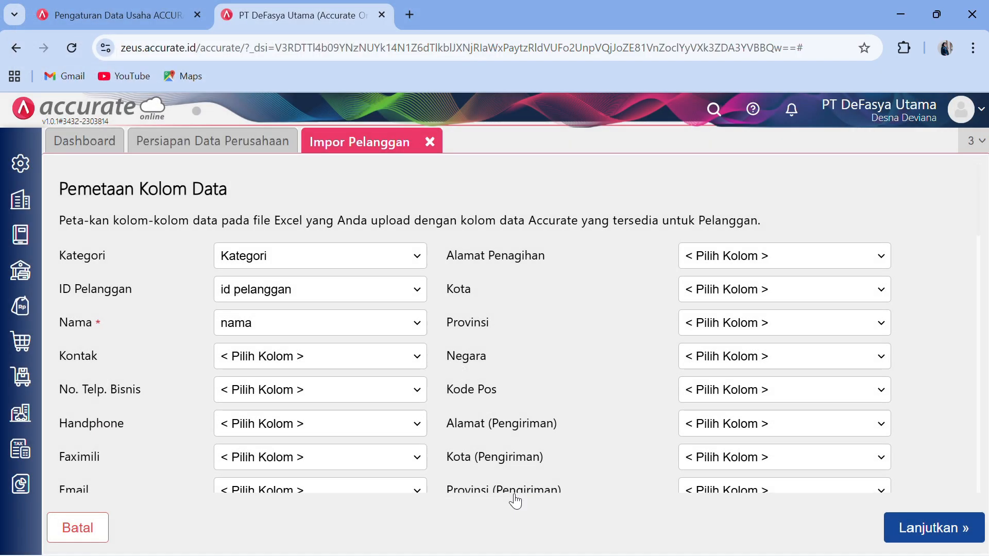
left_click(903, 530)
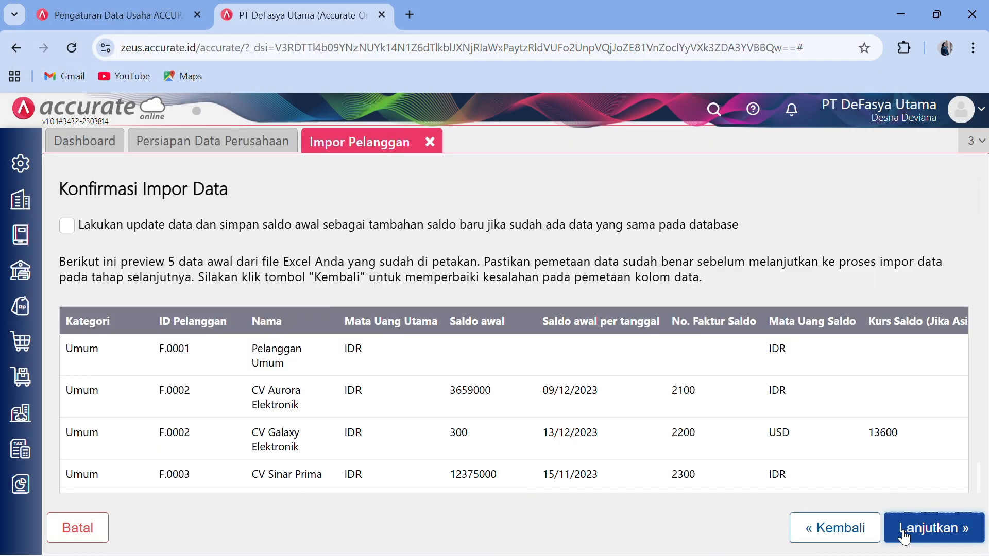
left_click(66, 225)
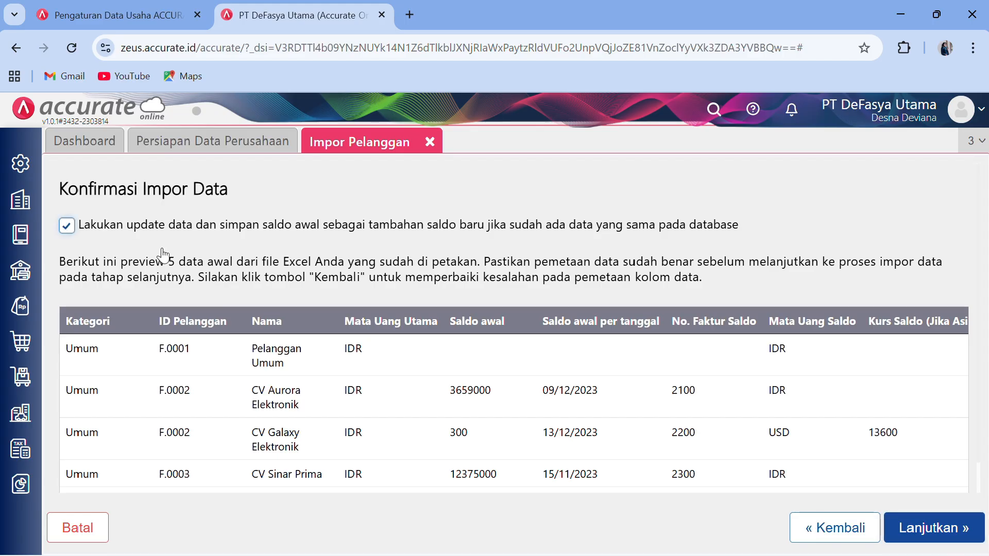
left_click(933, 531)
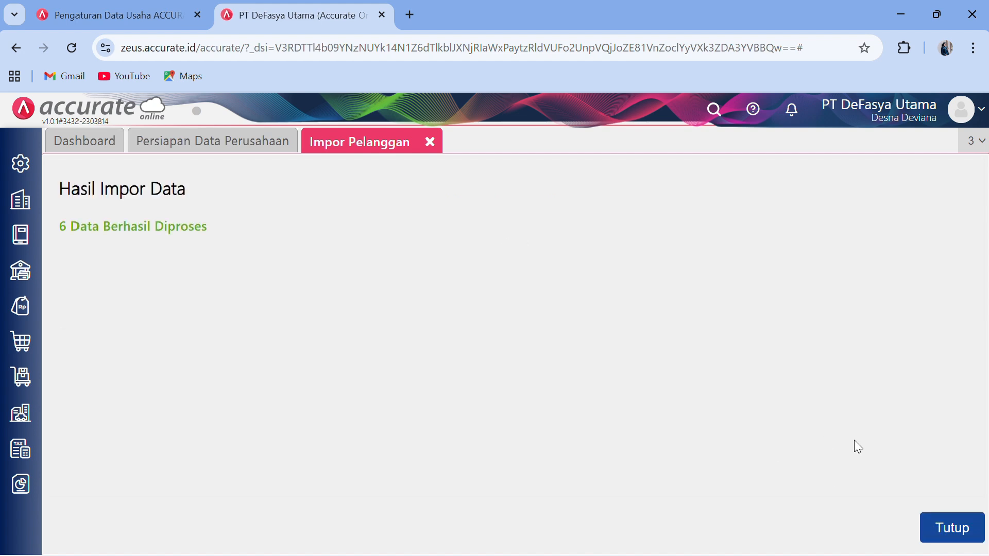
left_click(945, 524)
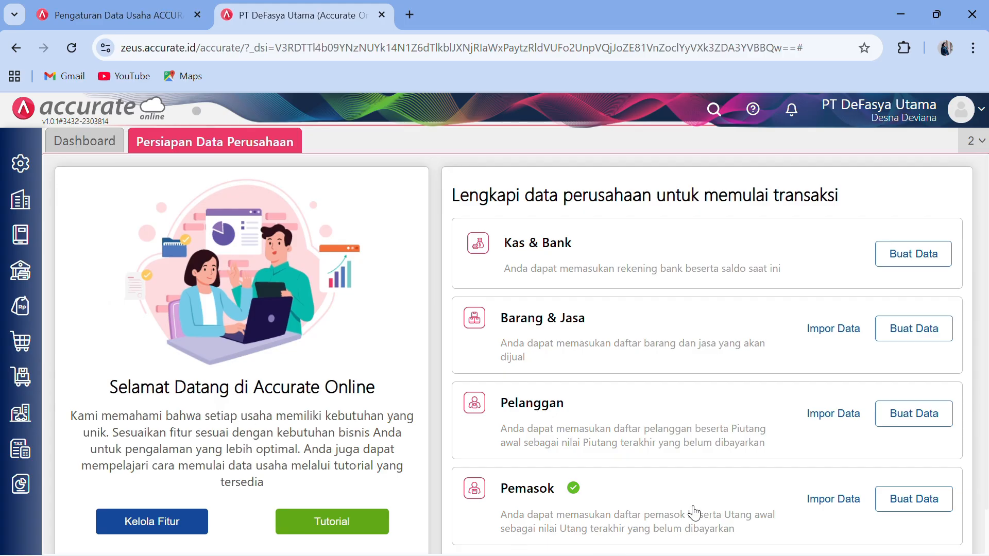
- Review the customer and Daftar Barang tables in the Word module, then return to Accurate Online
left_click(896, 21)
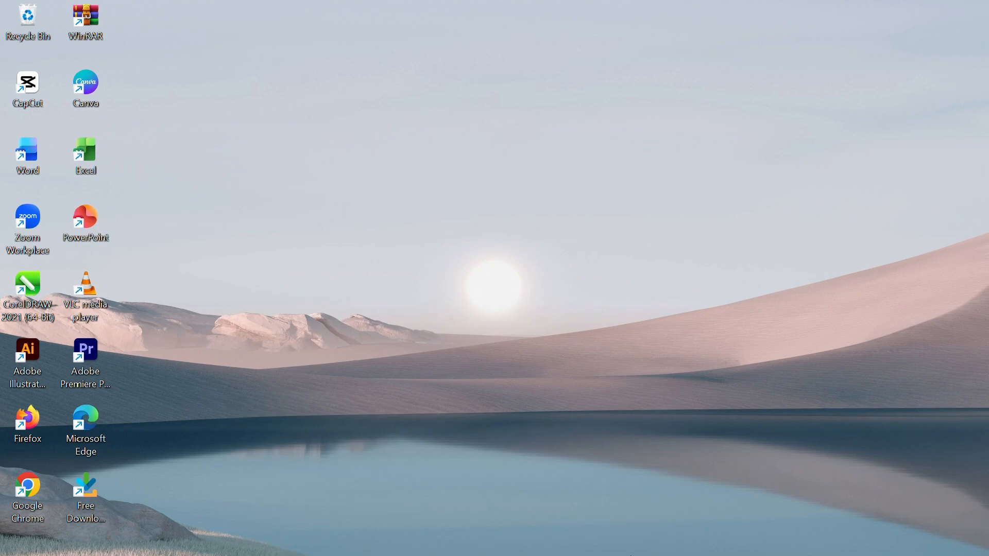
left_click(590, 549)
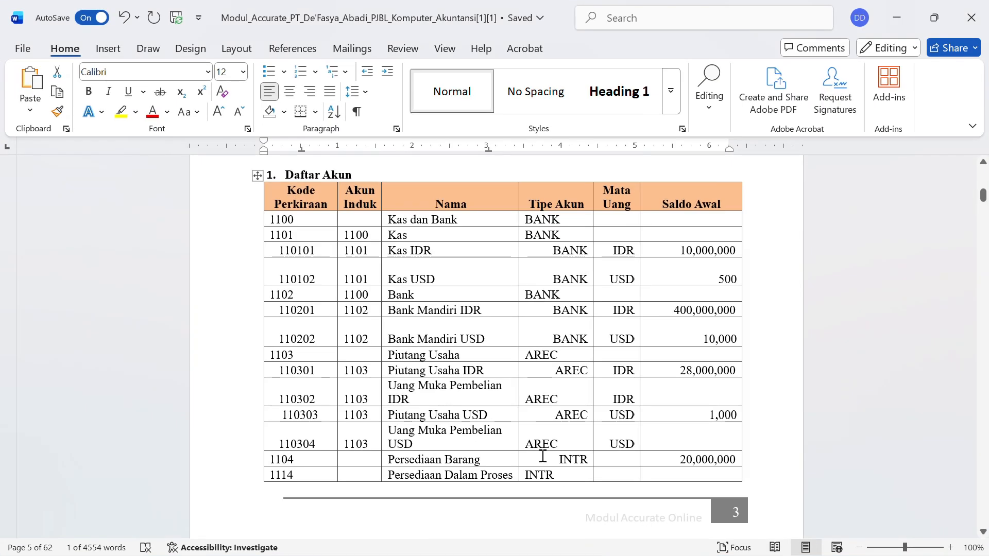
scroll(542, 456, "down", 20)
scroll(542, 457, "down", 15)
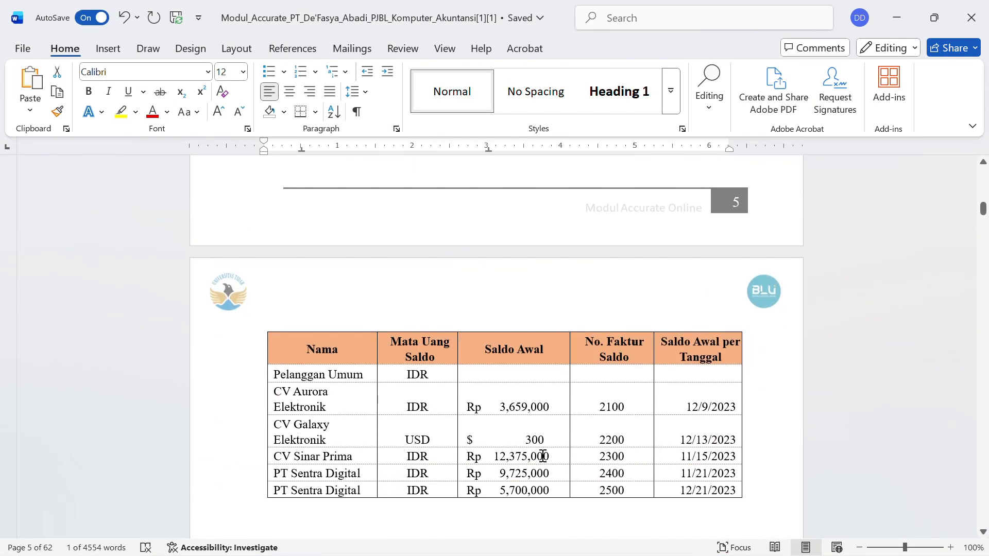
scroll(543, 456, "up", 6)
scroll(543, 456, "down", 2)
scroll(542, 457, "down", 20)
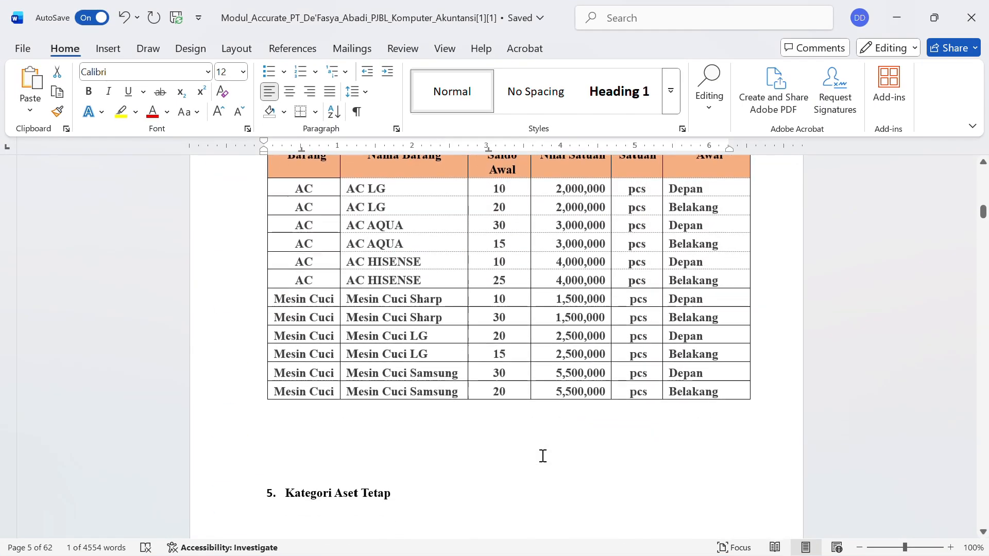
scroll(543, 456, "up", 8)
scroll(543, 456, "up", 4)
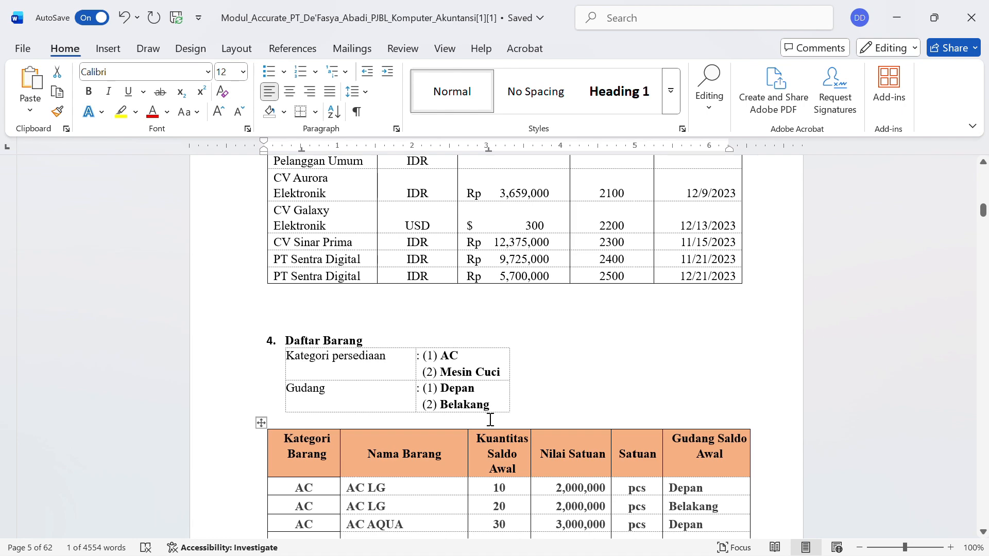
left_click(897, 23)
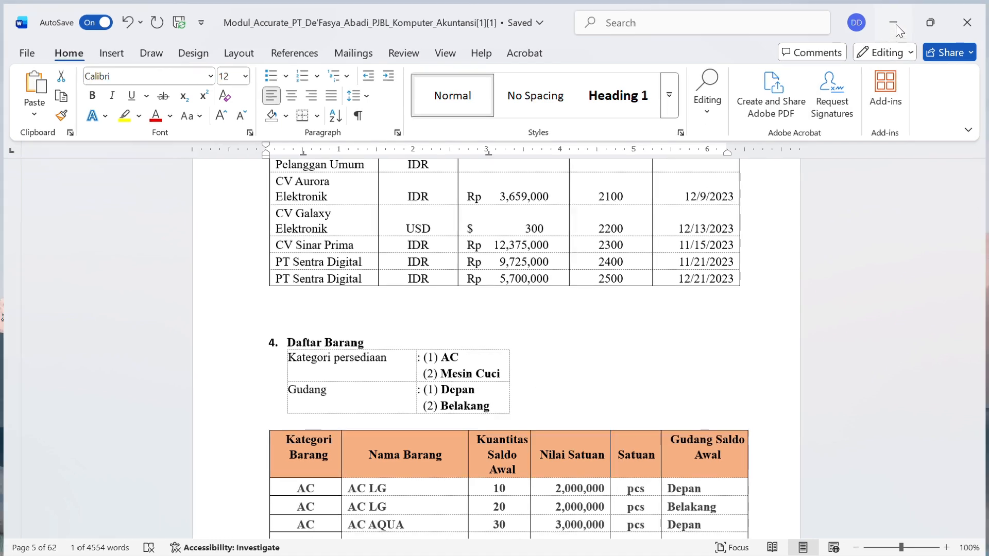
left_click(448, 545)
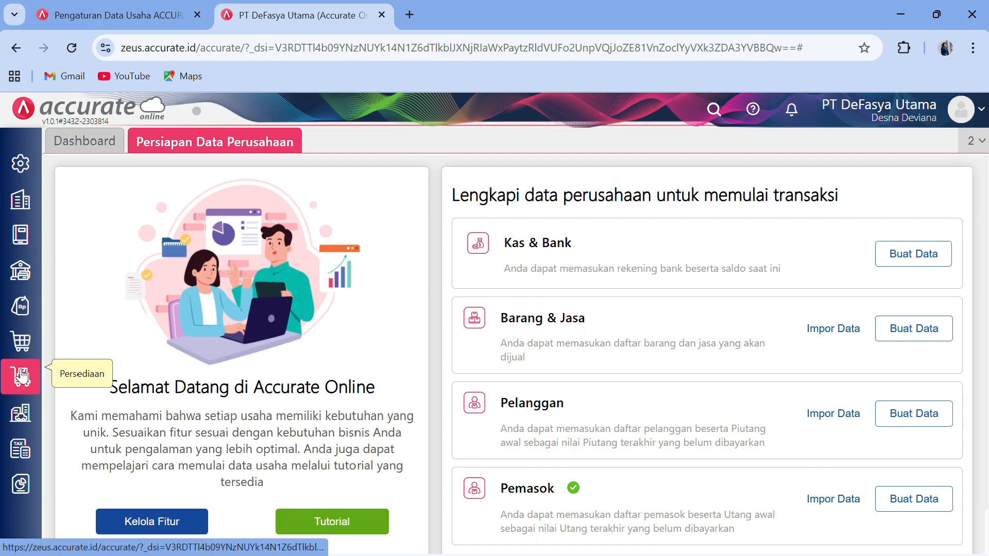
- Open the Kategori Barang form and save a new item category named AC
left_click(20, 378)
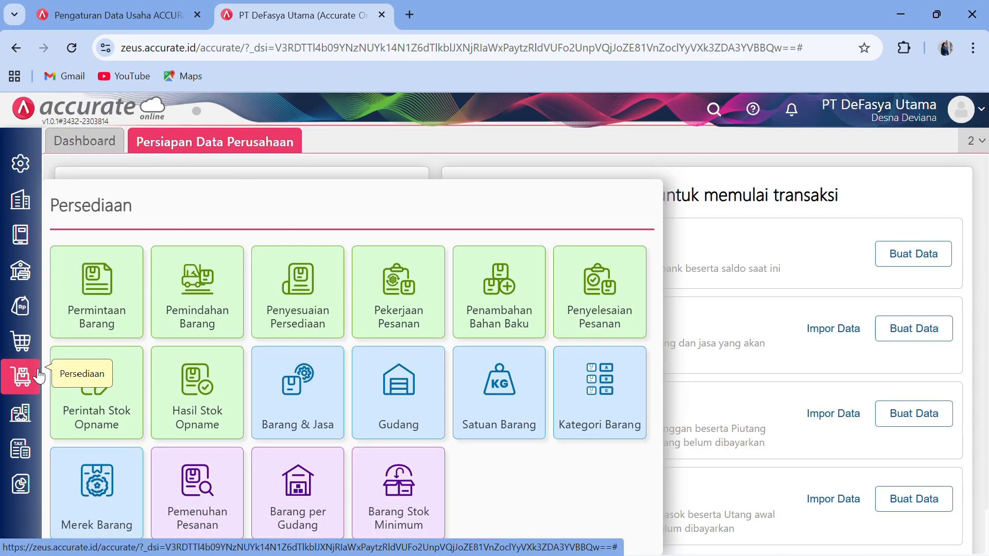
left_click(594, 392)
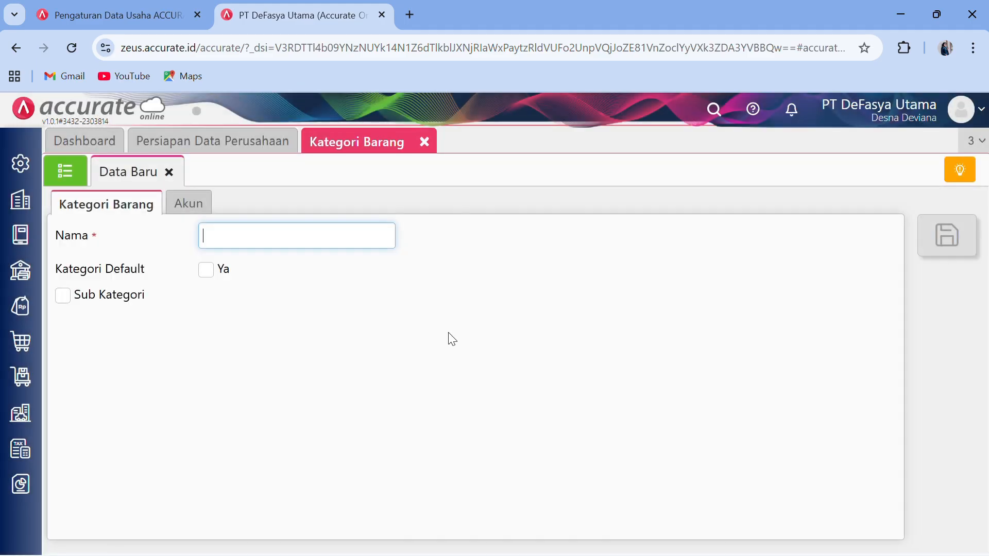
left_click(72, 176)
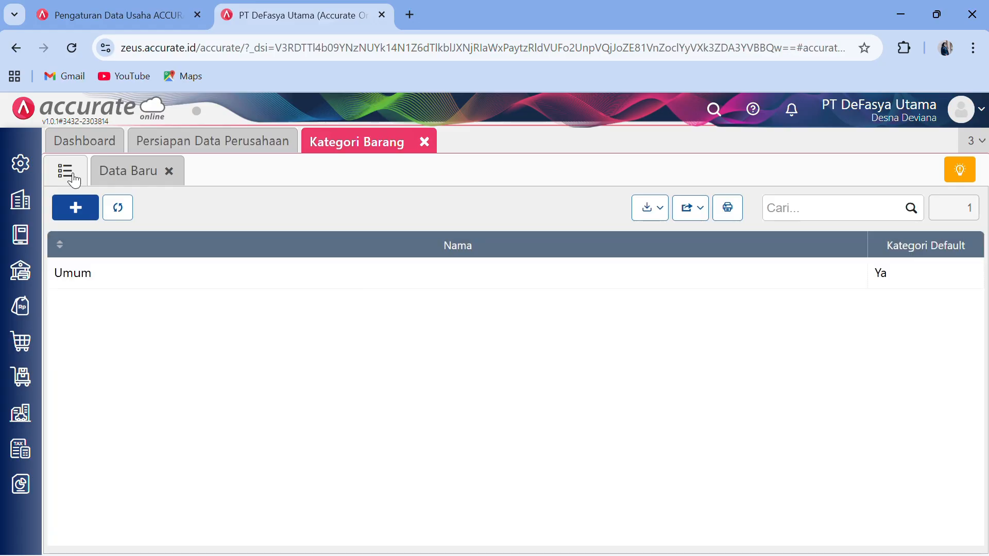
left_click(73, 180)
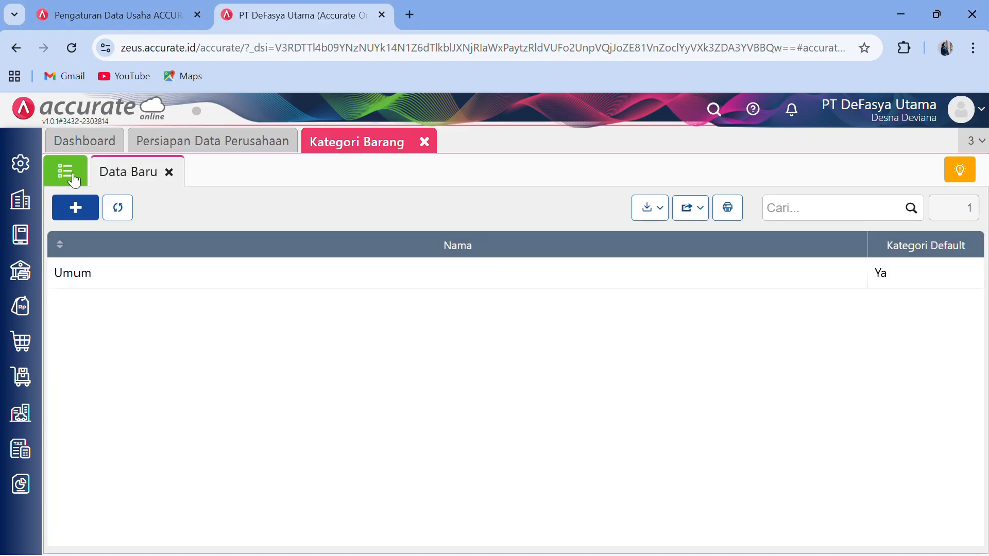
left_click(225, 241)
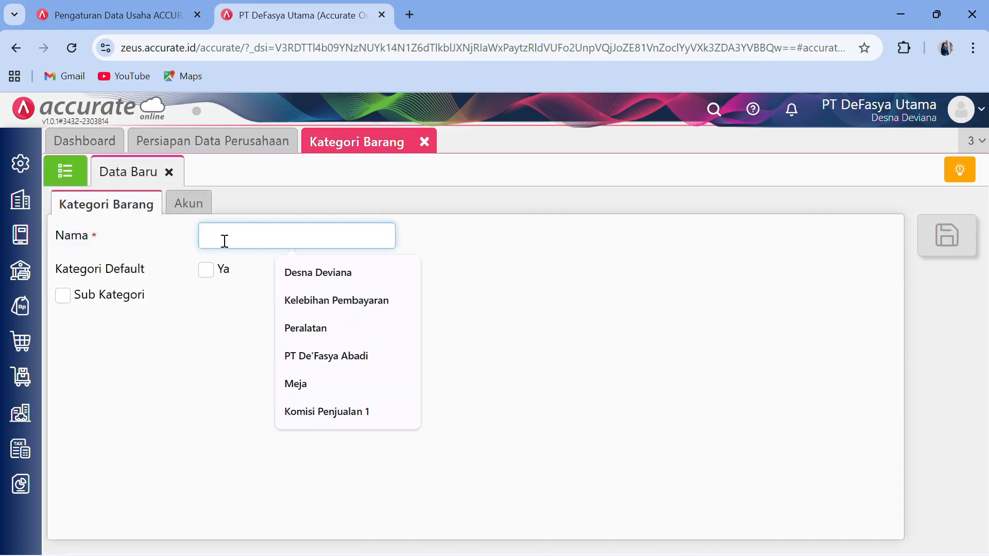
type("AC")
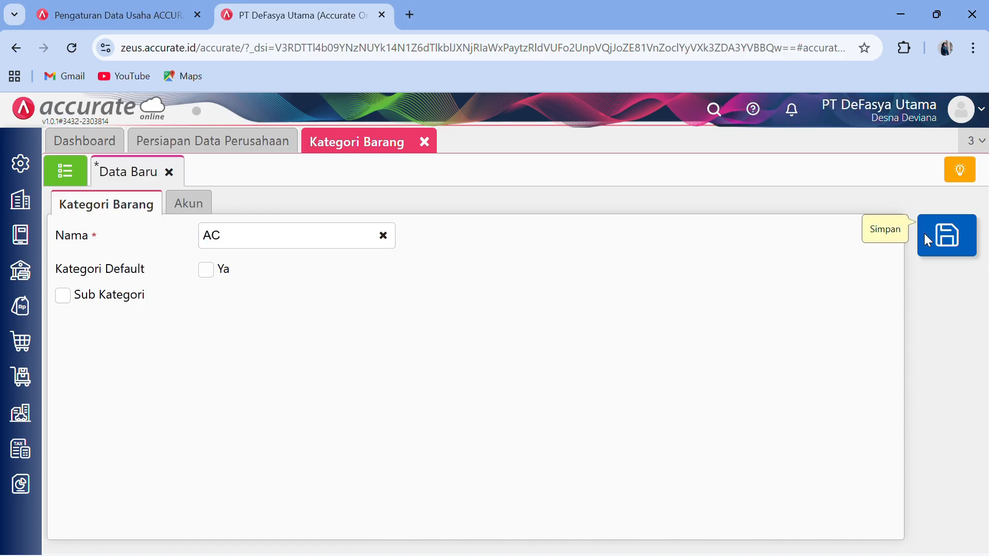
left_click(925, 238)
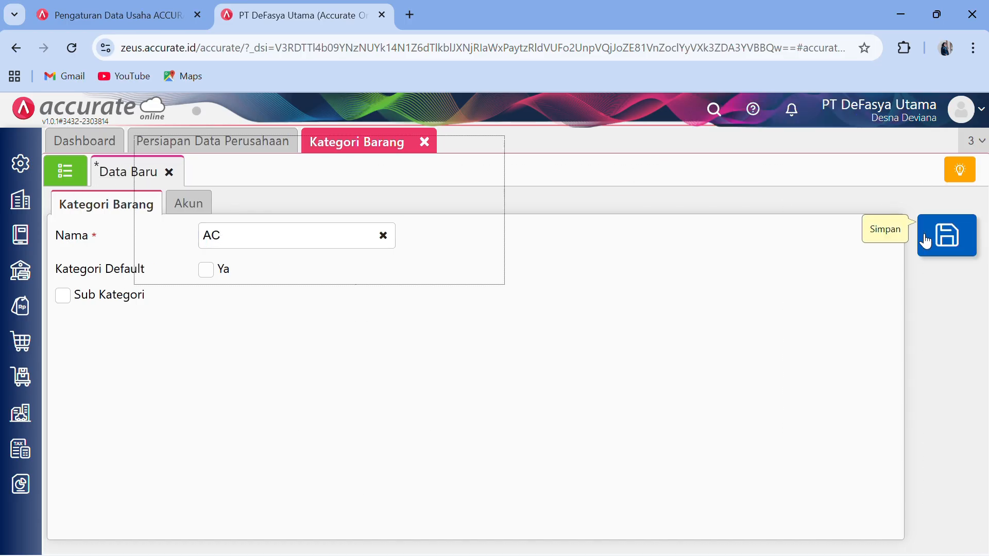
- Save a second item category named Mesin Cuci
left_click(343, 235)
type("M")
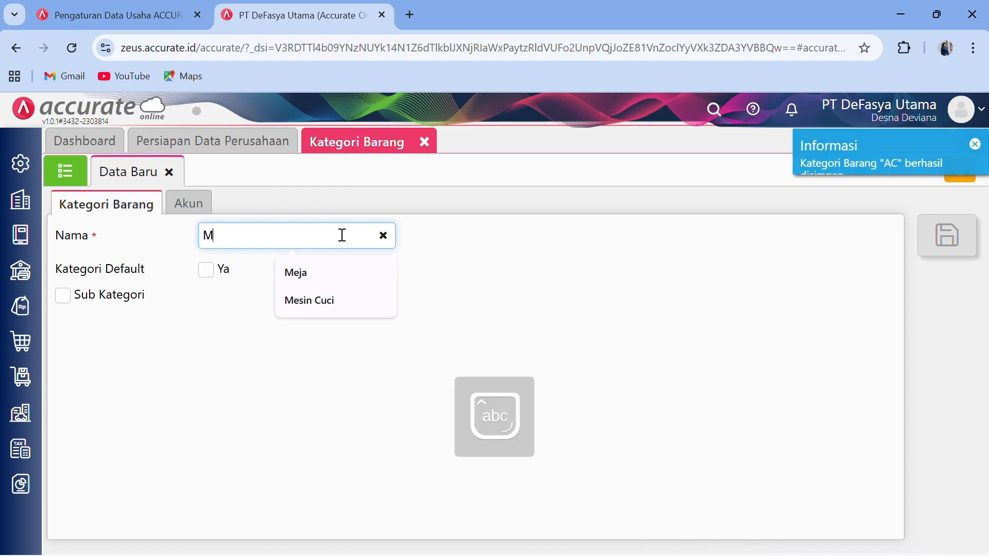
type("esin")
key("Caps_Lock")
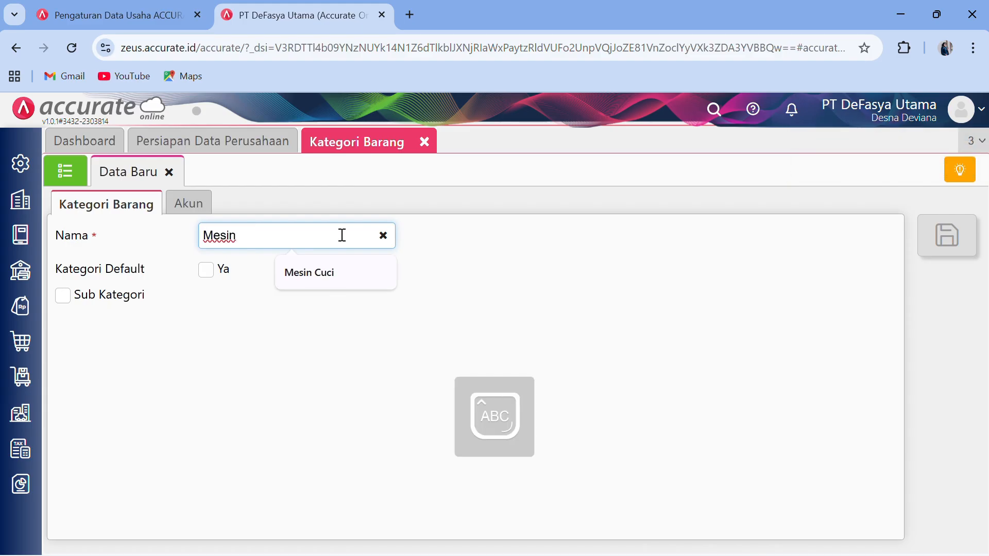
left_click(338, 279)
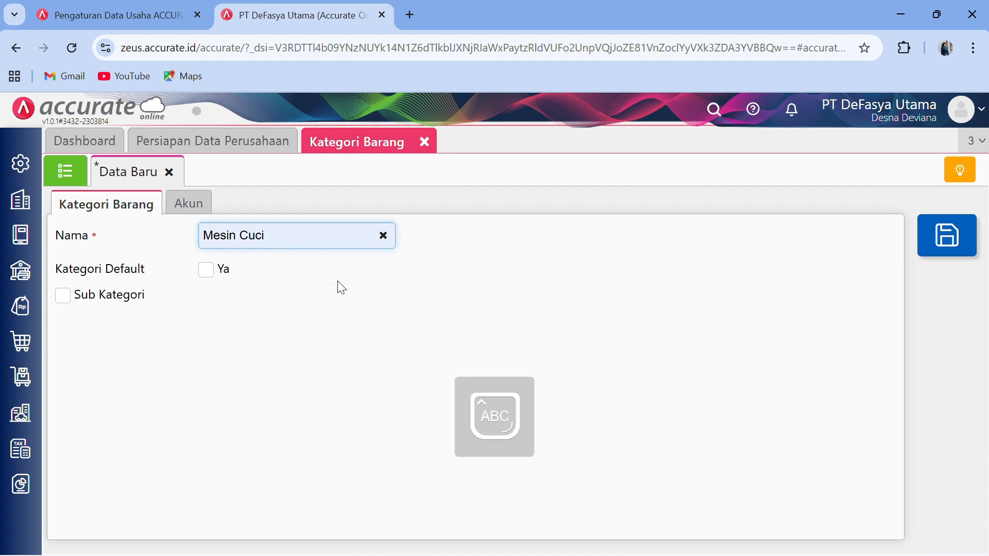
left_click(965, 240)
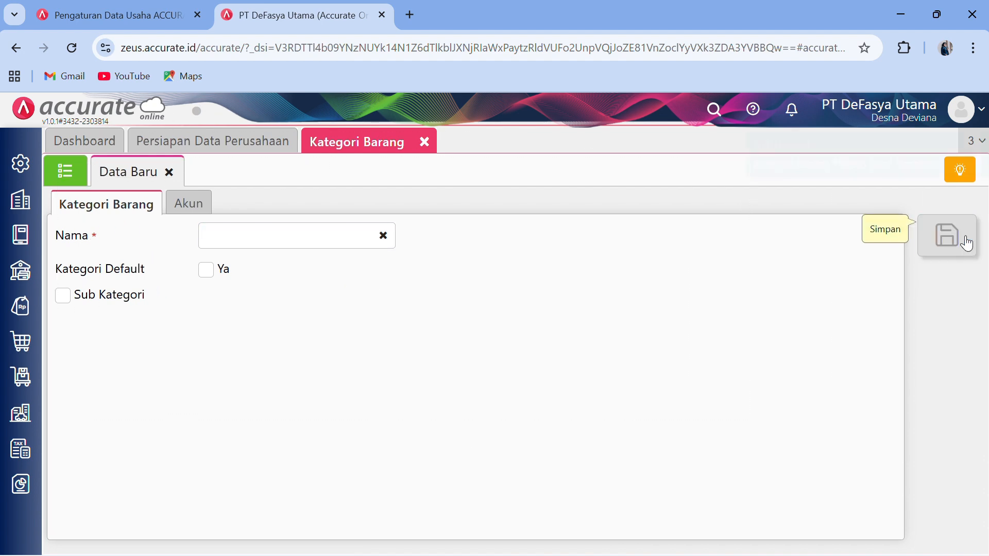
- Open the Gudang page from Persediaan and save new warehouses Depan and Belakang
left_click(424, 142)
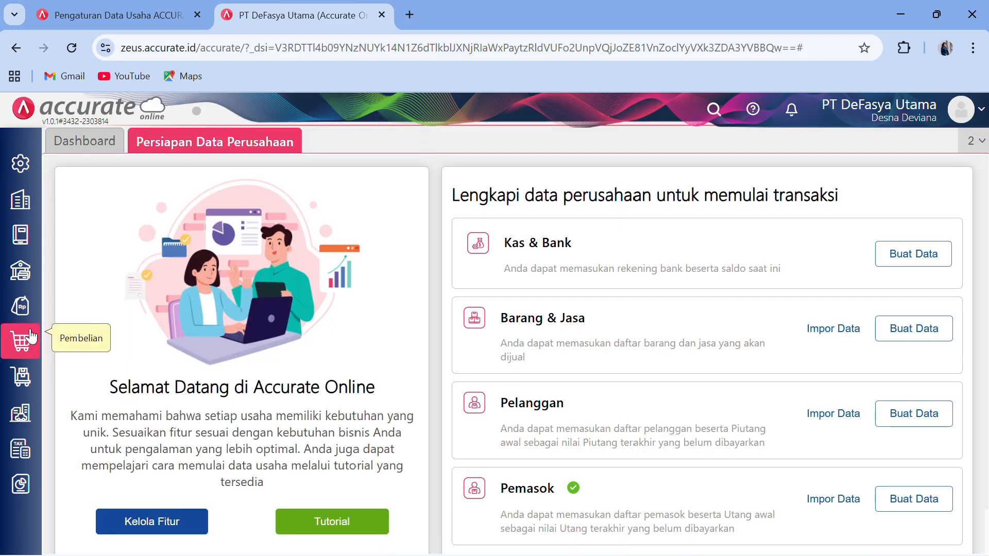
left_click(21, 376)
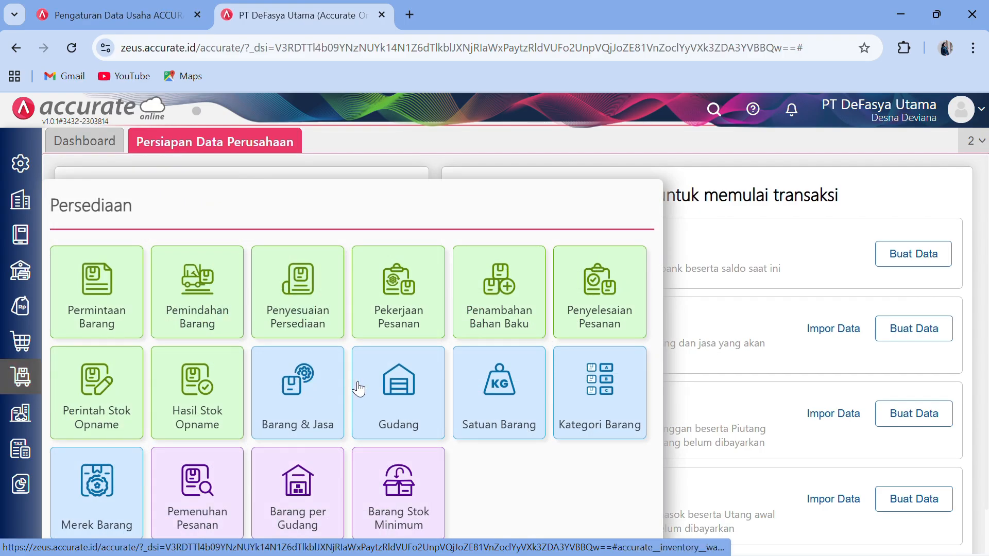
left_click(384, 397)
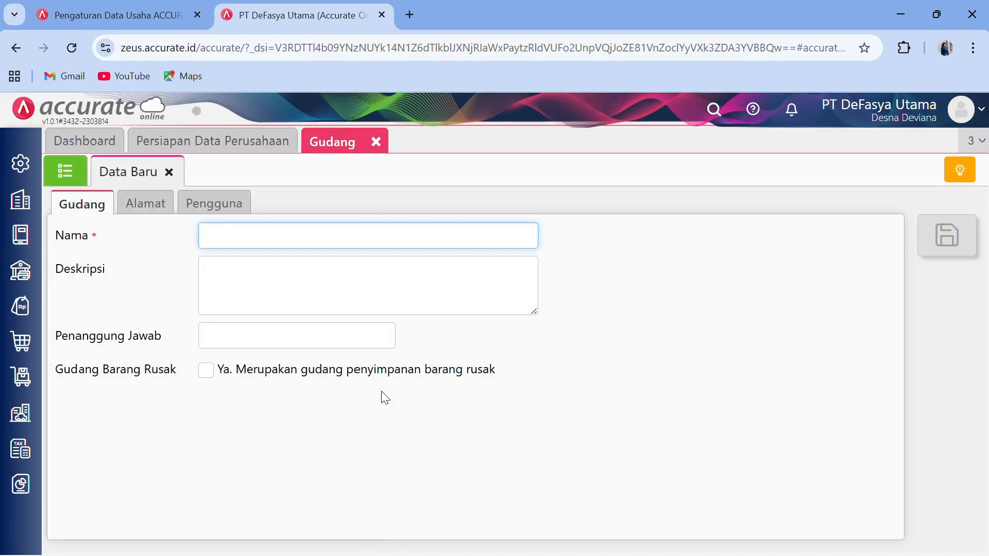
left_click(76, 164)
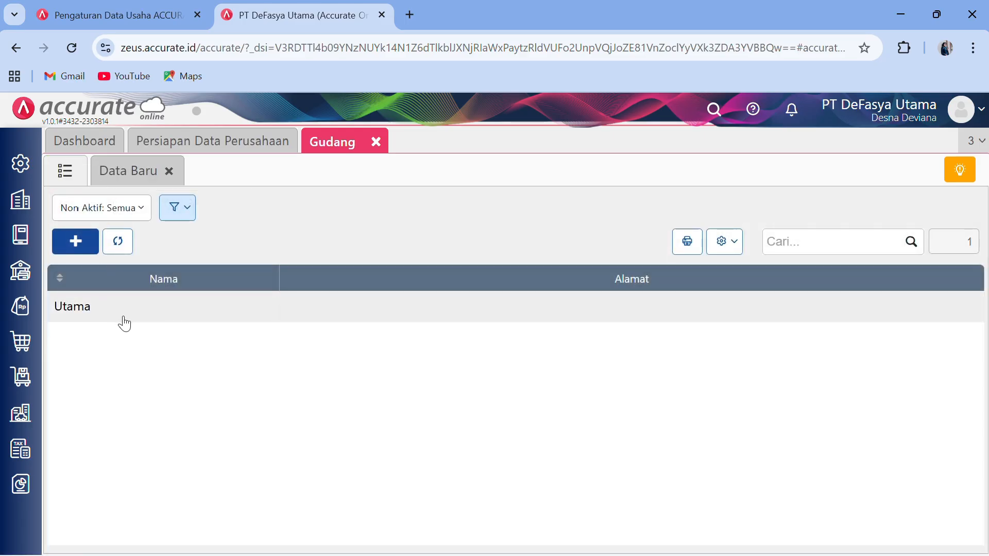
left_click(76, 242)
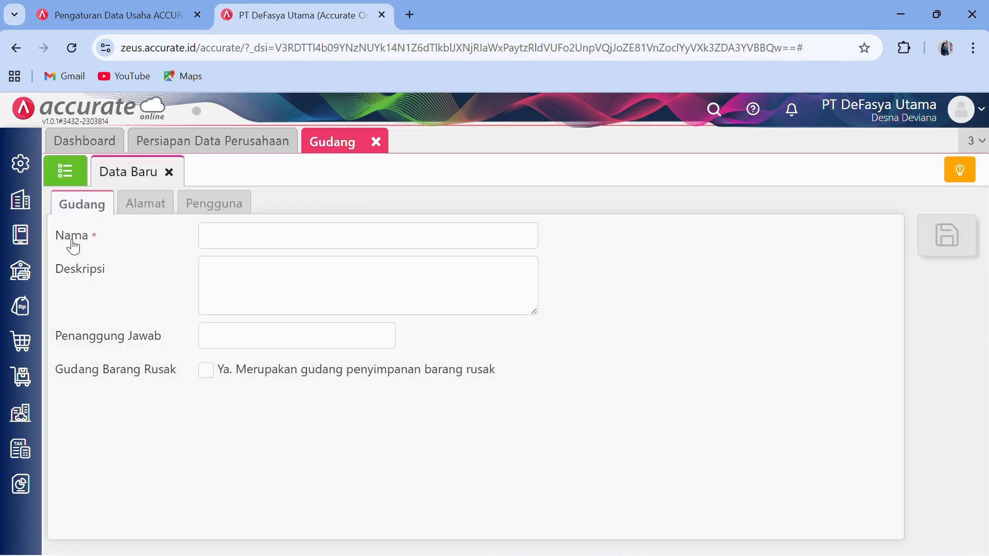
left_click(240, 234)
type("D")
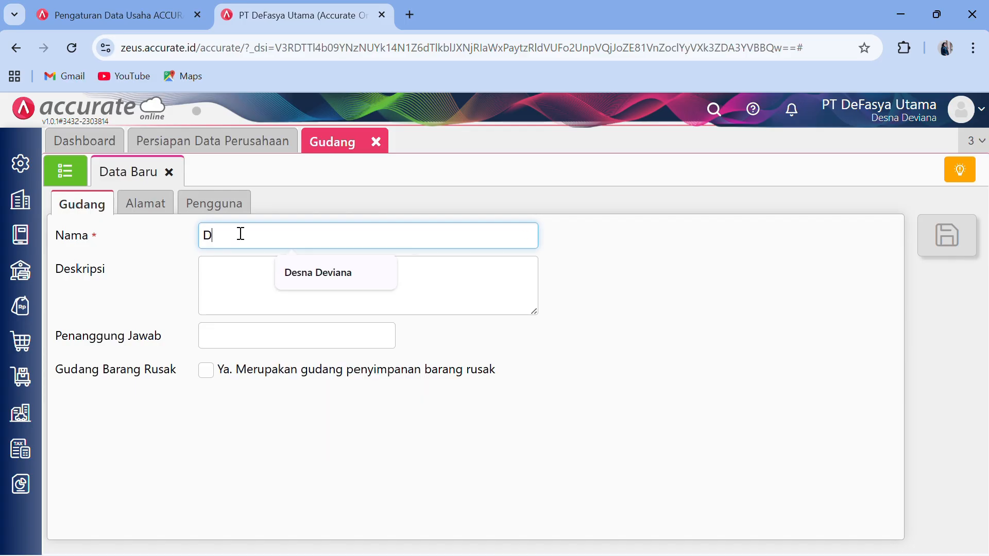
type("epan")
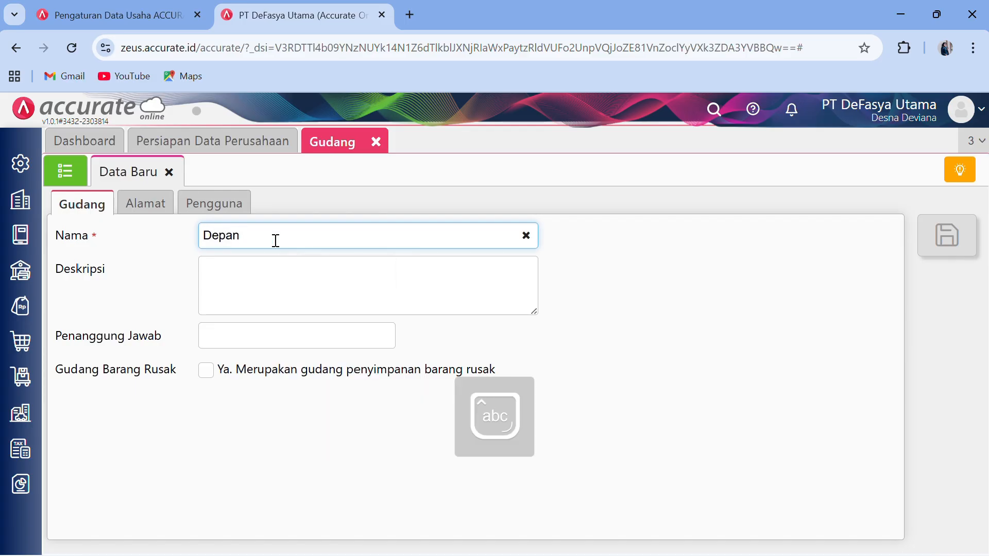
left_click(936, 238)
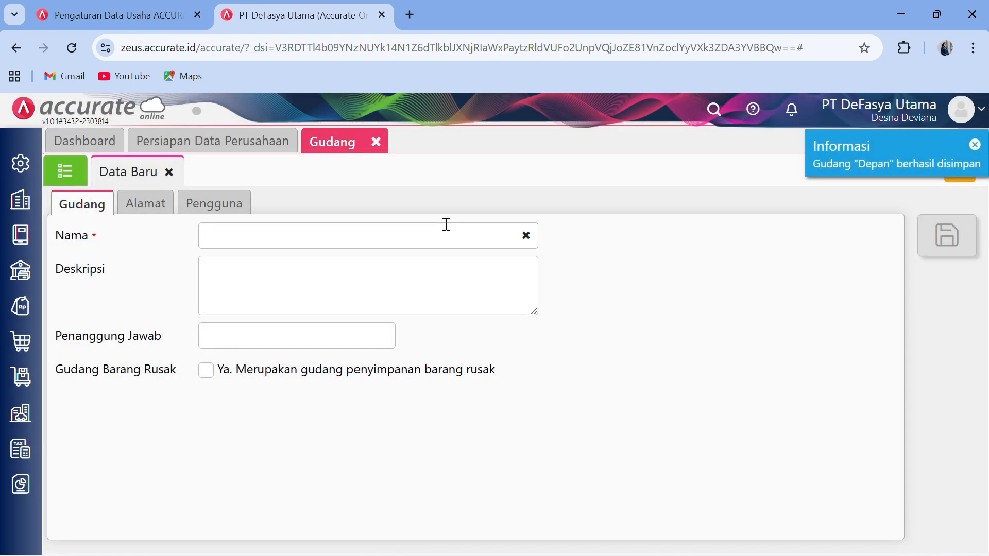
left_click(446, 226)
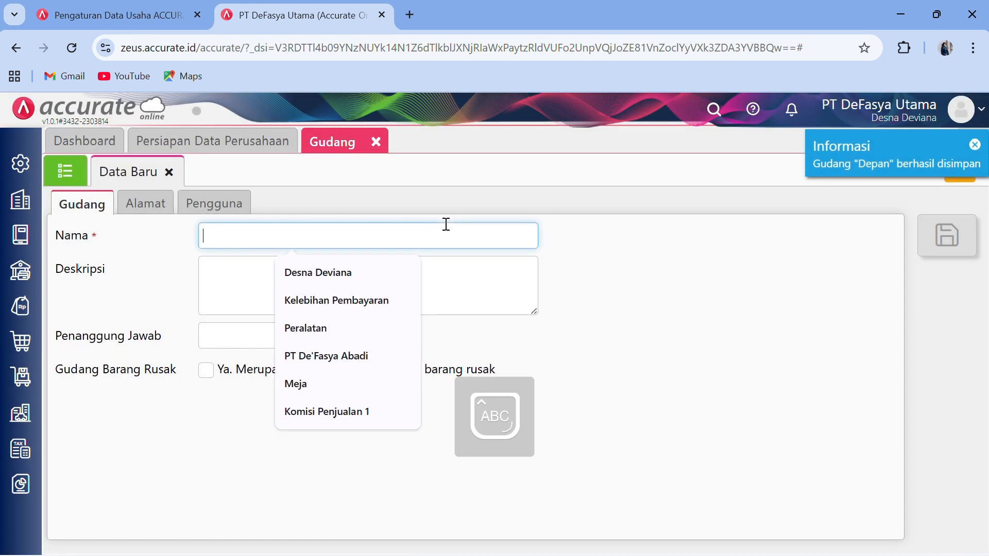
type("B")
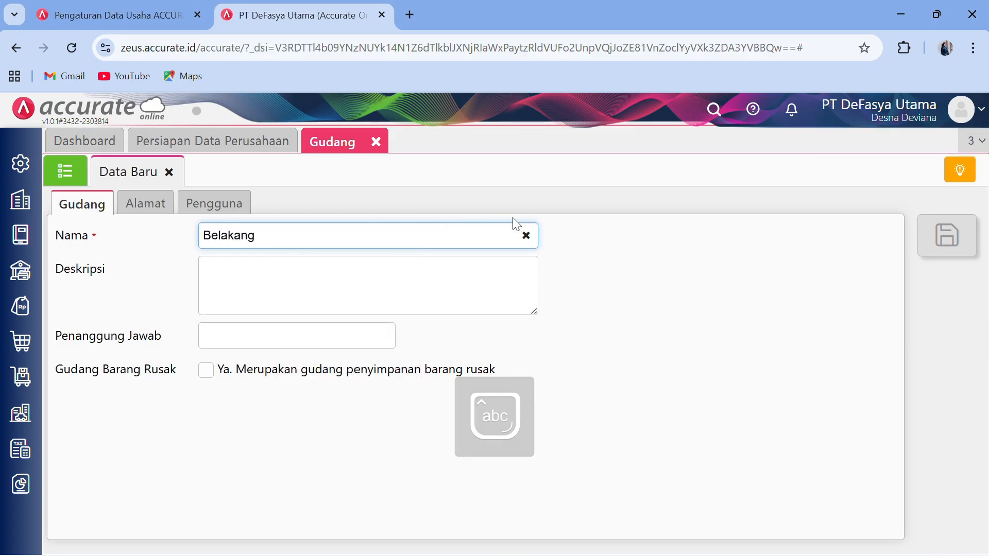
type("elakang")
left_click(930, 256)
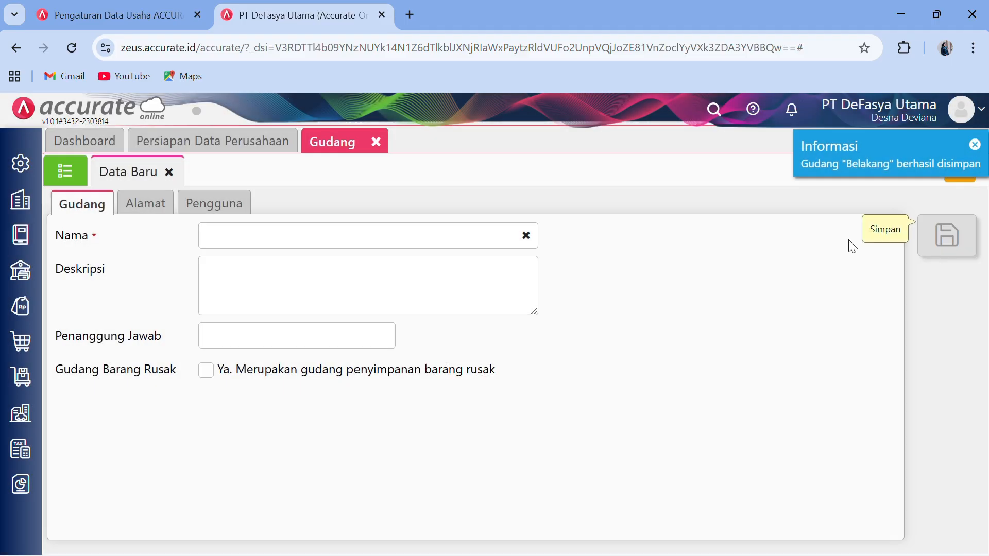
- Import 12 items with opening stock from 4.Daftar Barang.xlsx, updating existing records
left_click(377, 147)
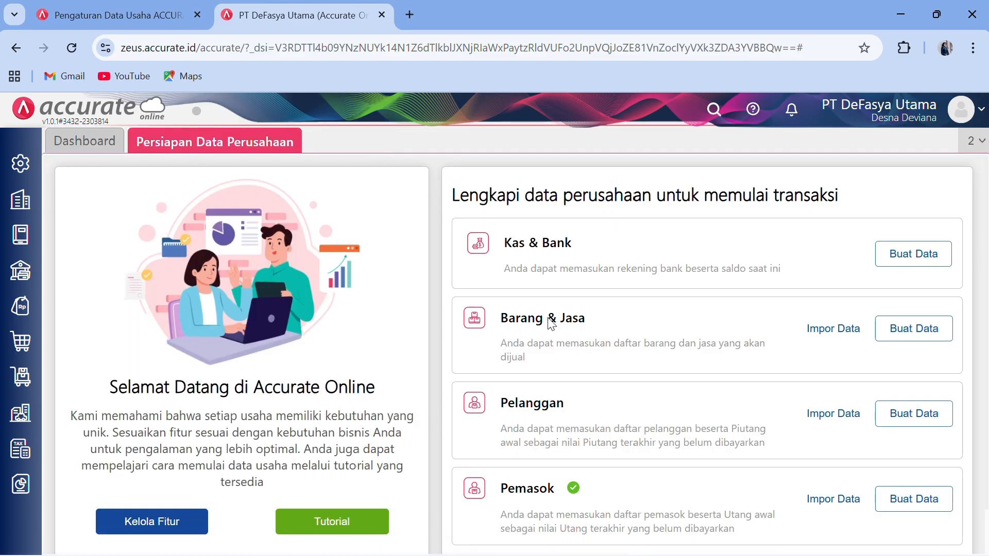
left_click(823, 335)
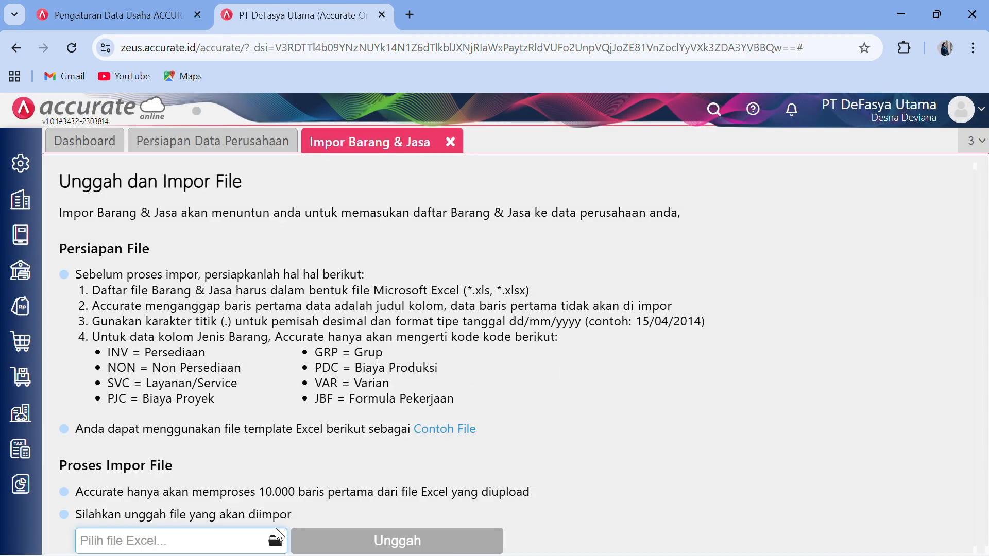
left_click(275, 542)
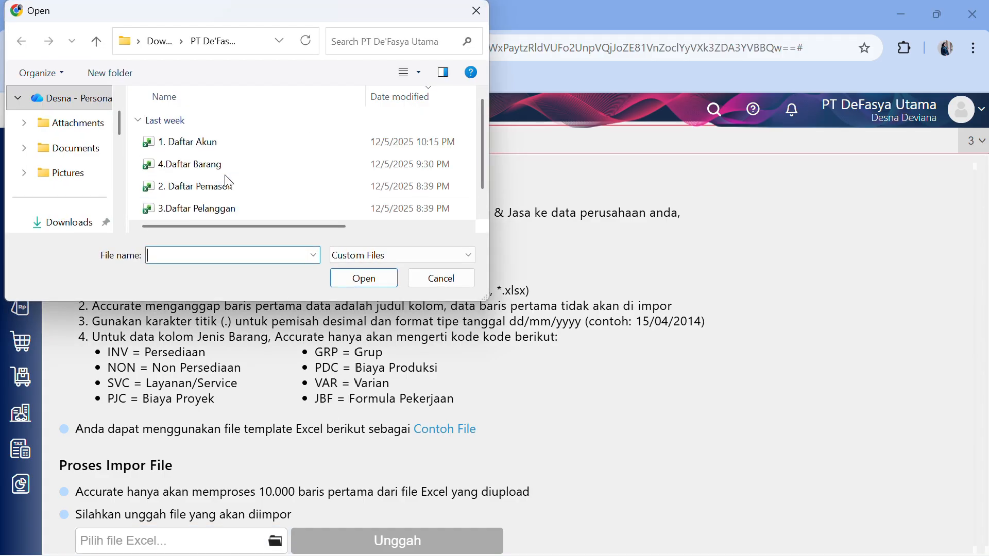
left_click(219, 170)
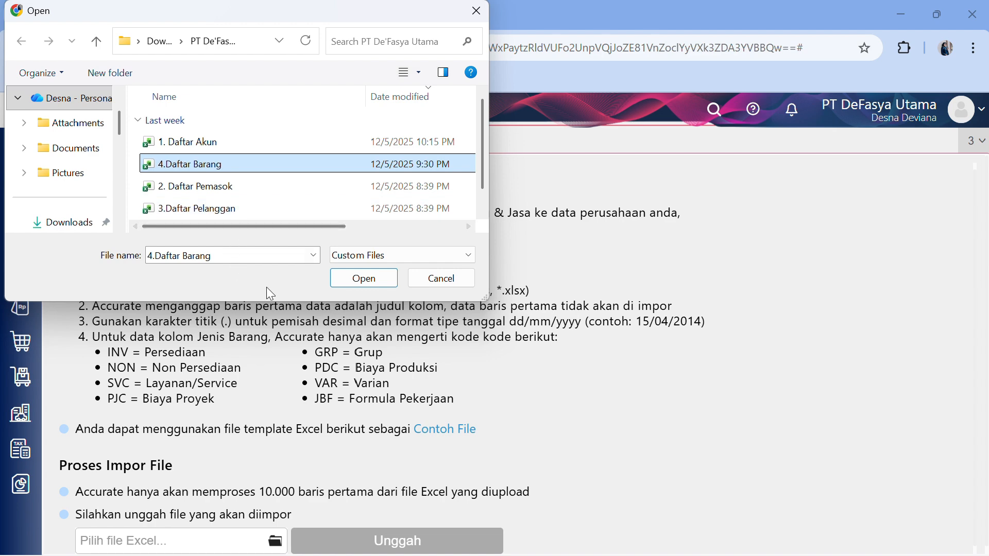
left_click(358, 279)
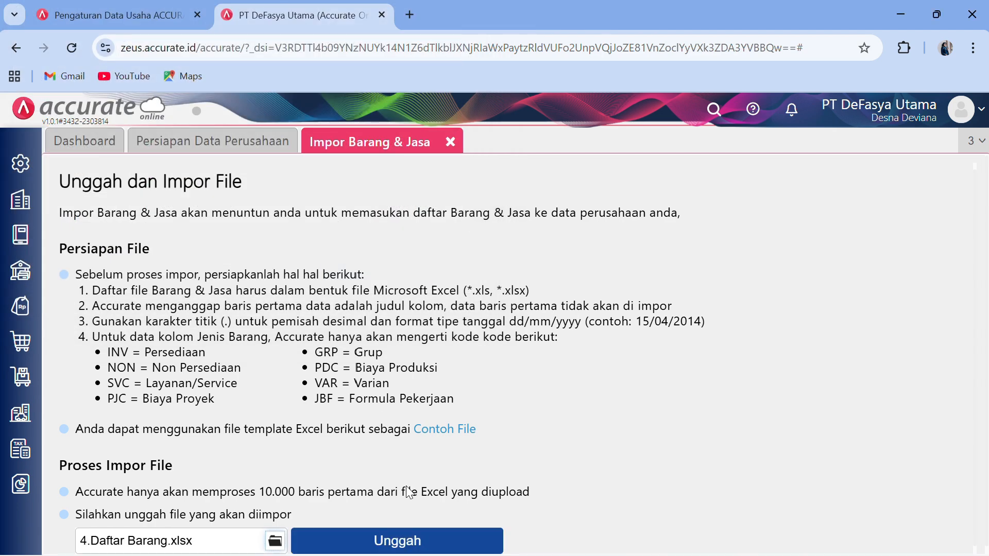
left_click(409, 544)
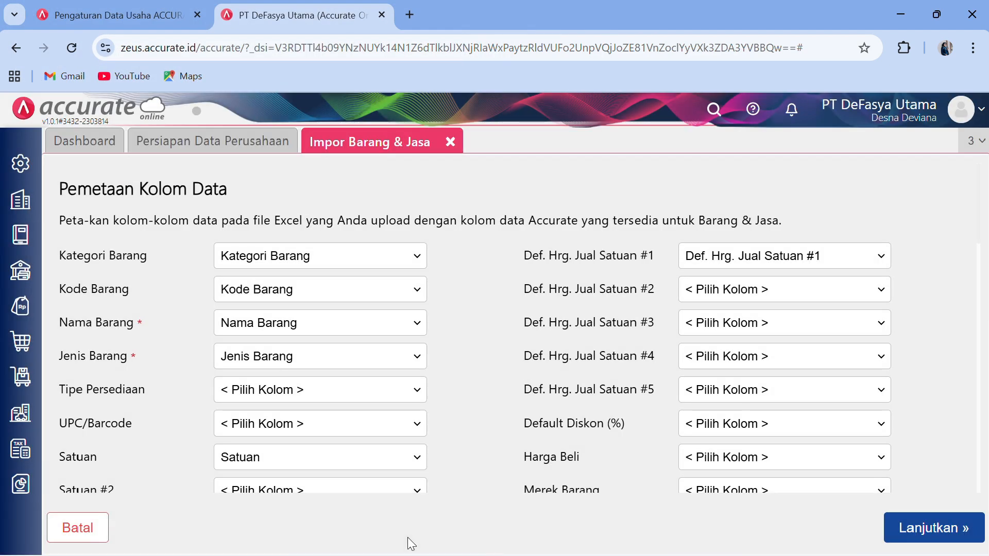
left_click(912, 536)
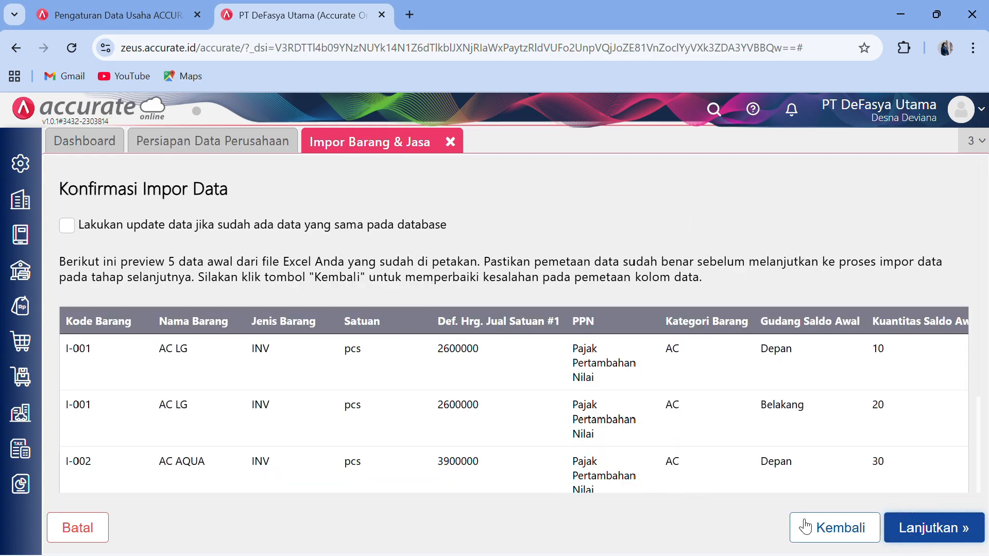
left_click(66, 226)
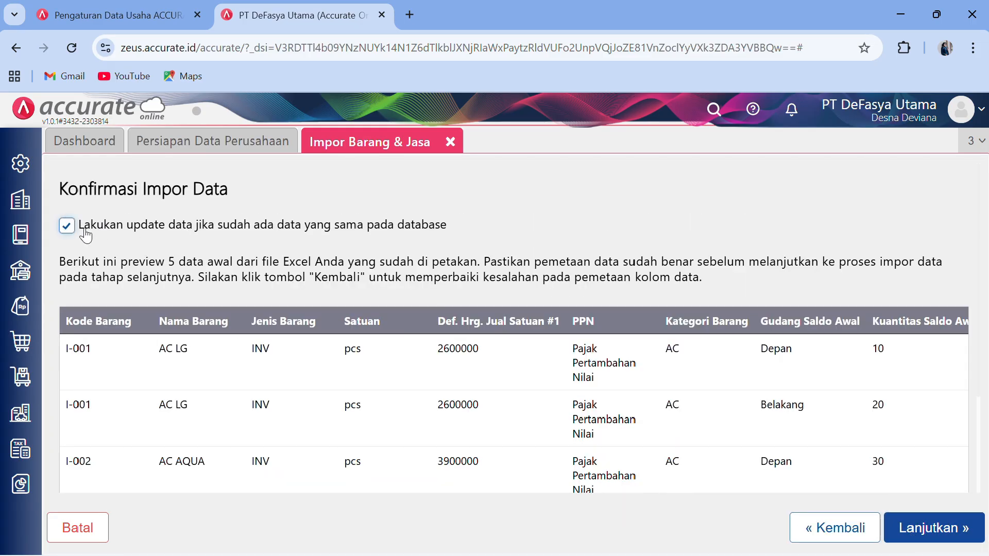
left_click(909, 528)
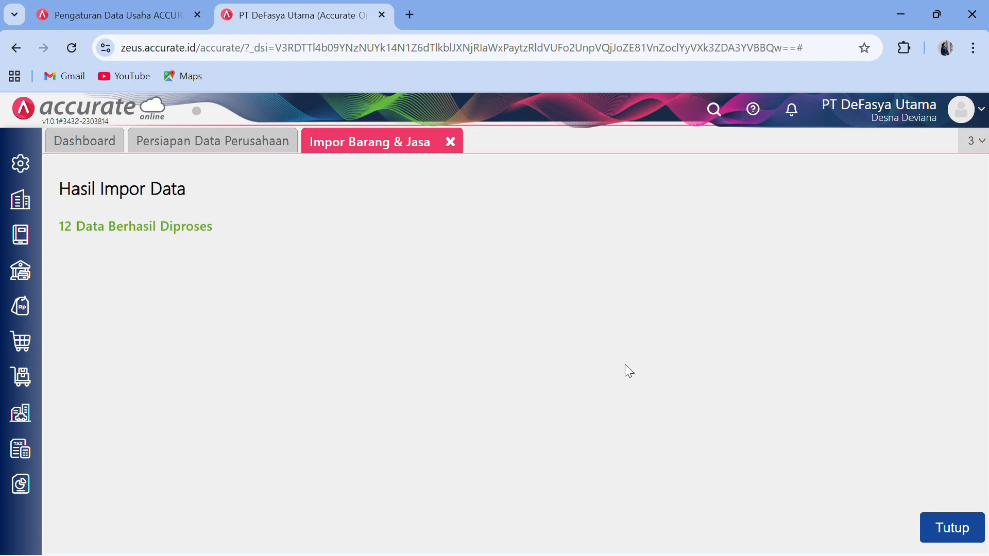
left_click(968, 527)
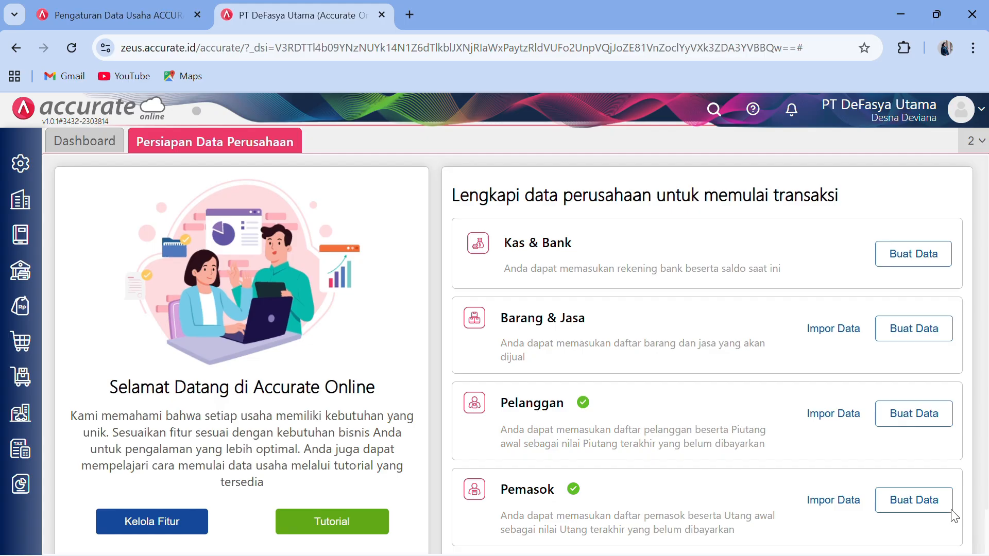
- Scroll the Persiapan Data Perusahaan page, then minimize the browser to the desktop
scroll(383, 369, "down", 1)
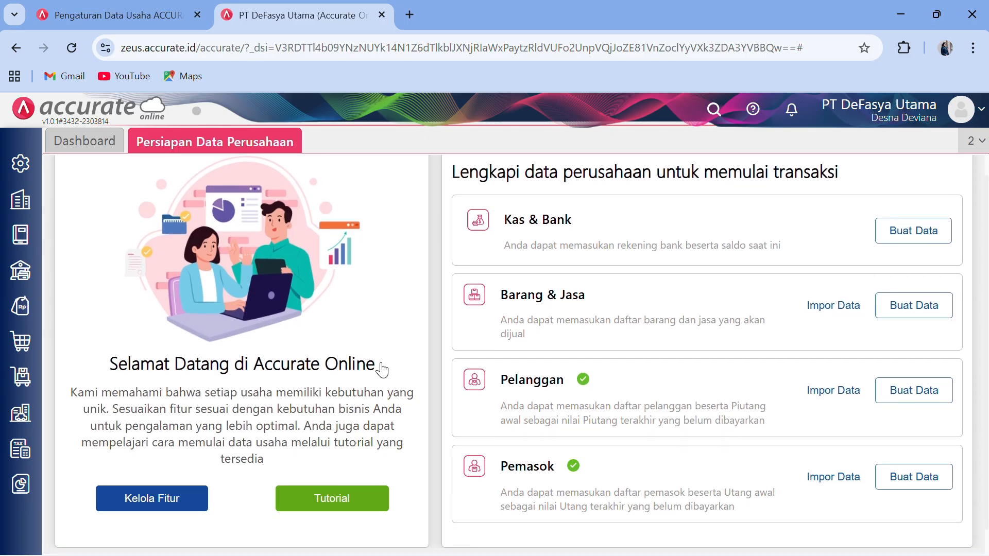
scroll(381, 370, "down", 1)
scroll(382, 371, "up", 1)
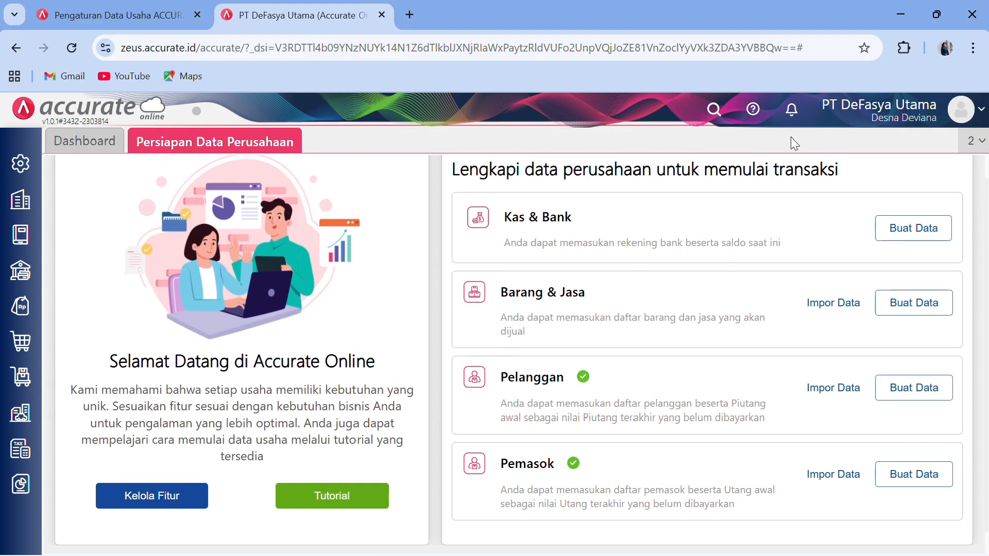
left_click(905, 16)
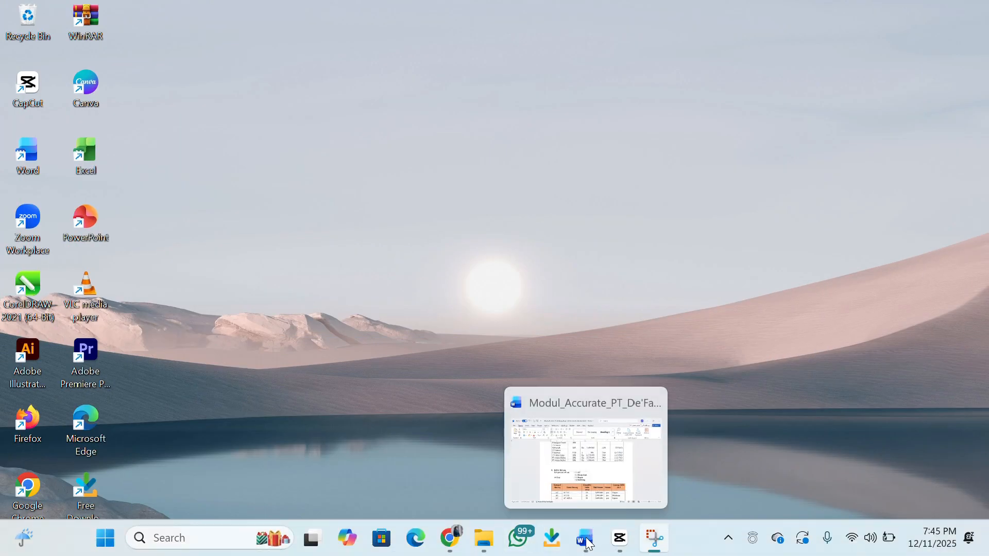
- Check the Kategori Aset list (Tanah, Gedung, Peralatan) in the Word module, then return to Accurate Online
left_click(593, 537)
scroll(533, 463, "down", 4)
scroll(534, 465, "down", 10)
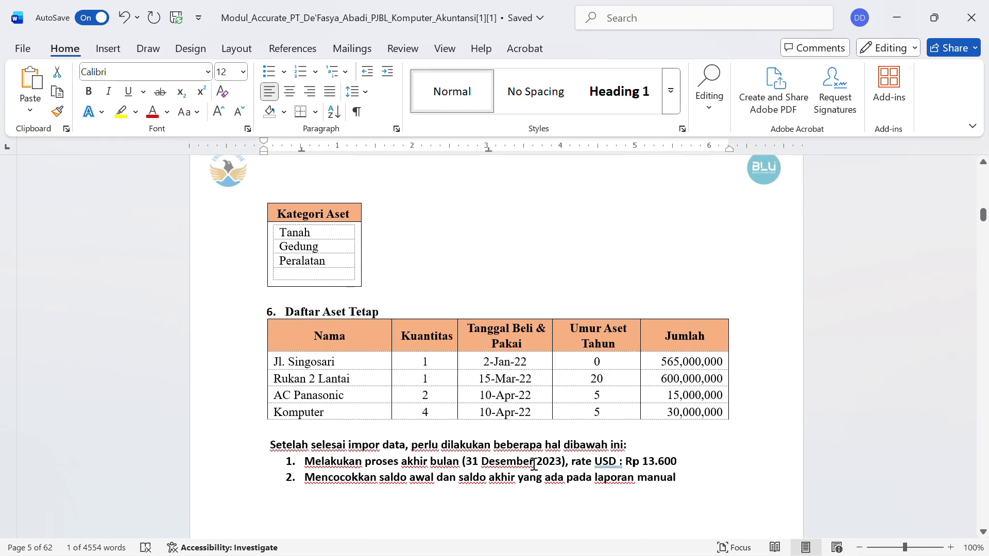
scroll(534, 466, "up", 1)
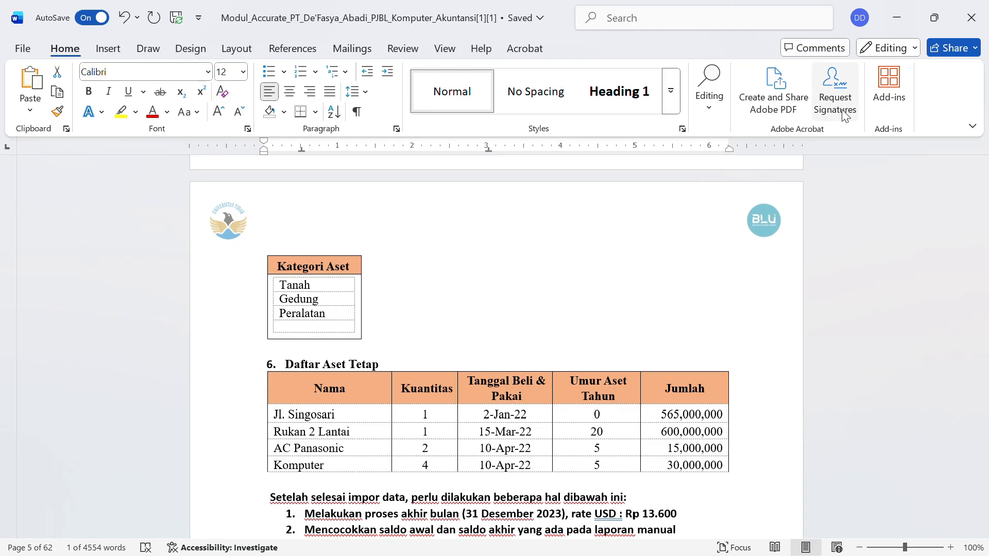
left_click(896, 18)
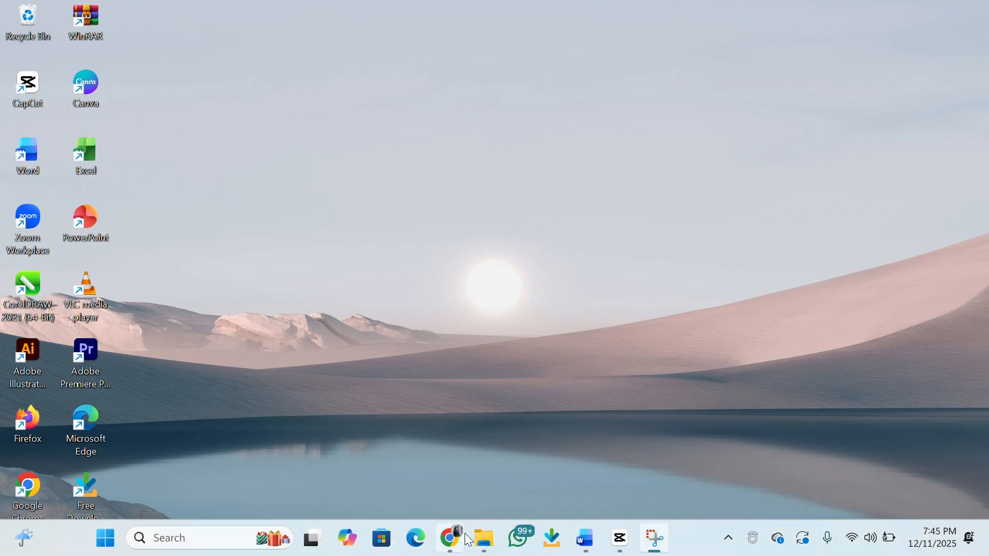
mouse_move(466, 539)
left_click(403, 515)
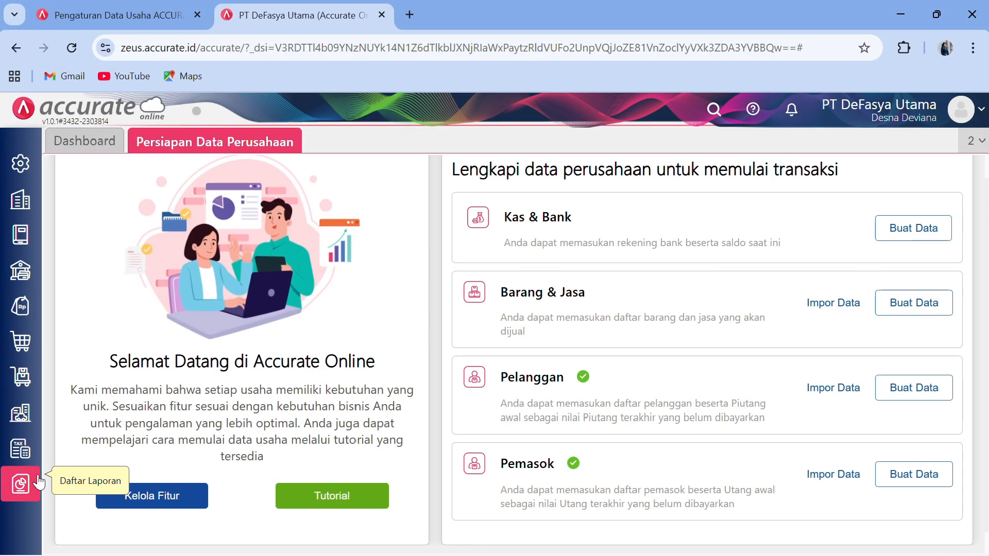
- Open the Kategori Aset list and save a new asset category named Tanah
left_click(21, 418)
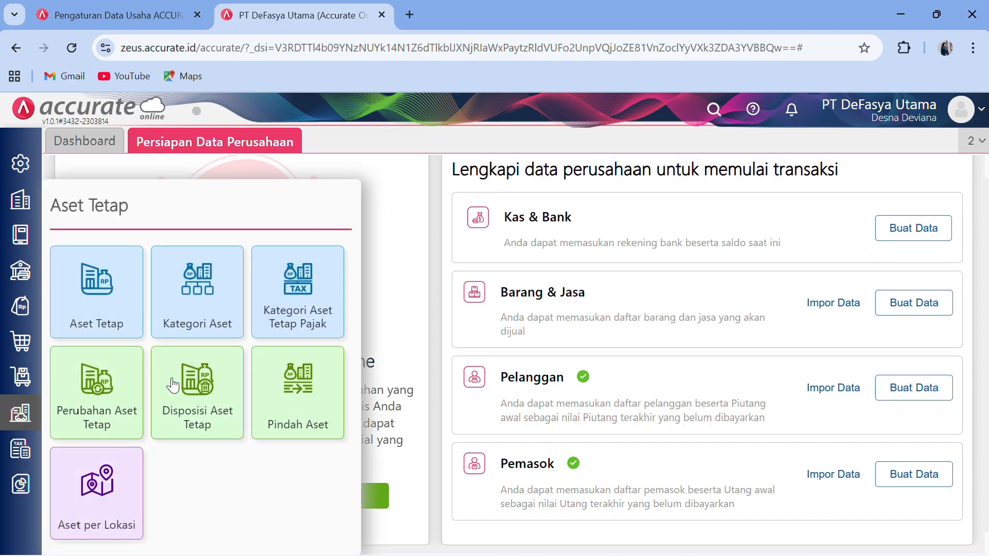
left_click(201, 321)
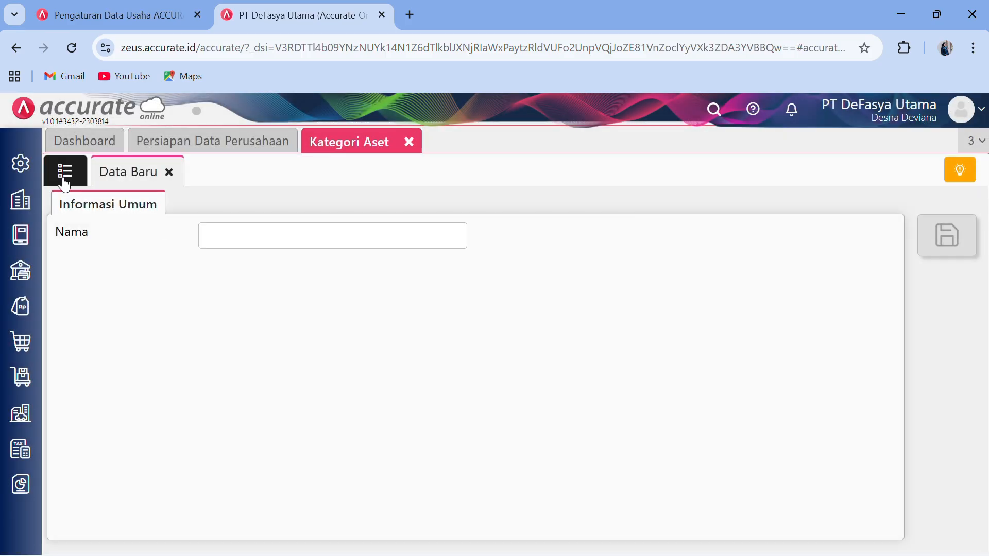
left_click(63, 171)
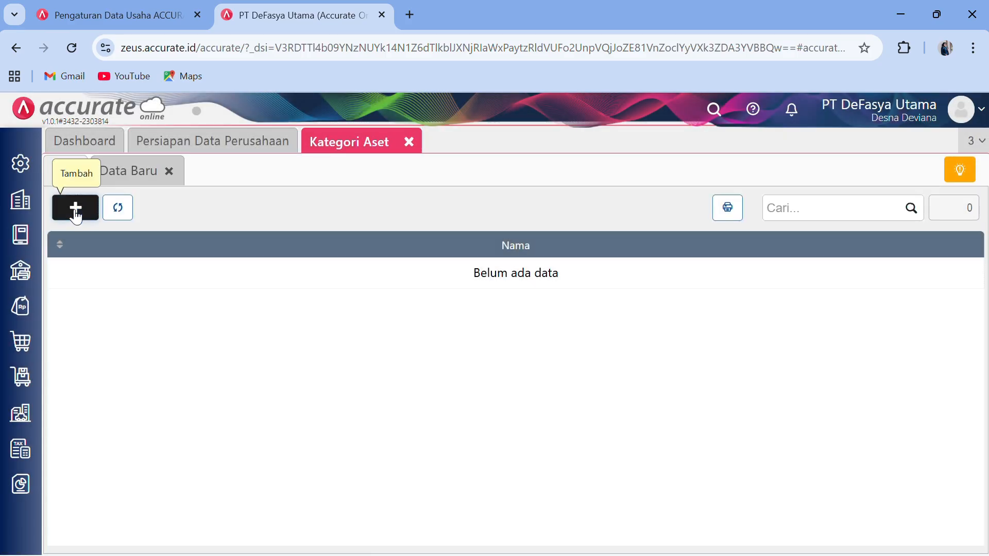
left_click(76, 211)
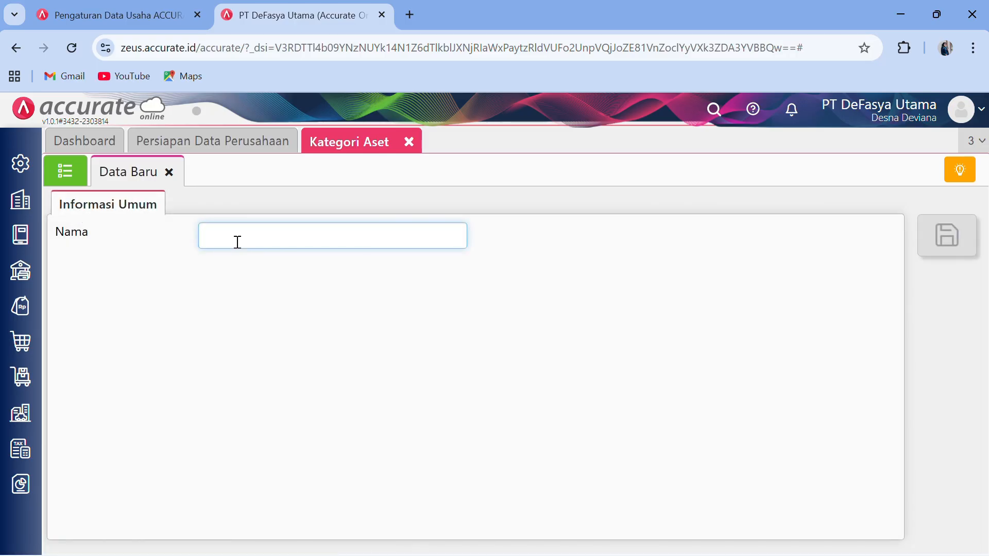
type("Tanah")
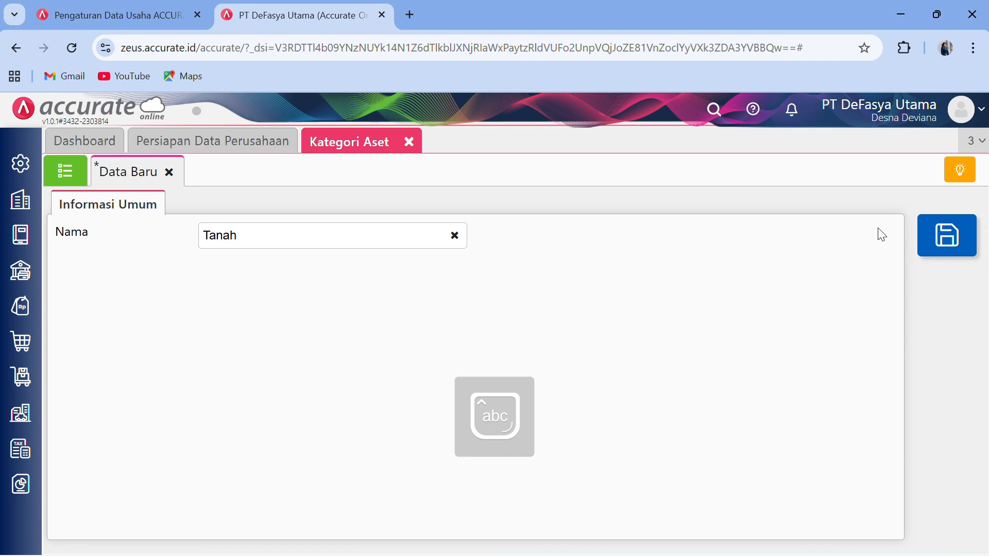
left_click(947, 235)
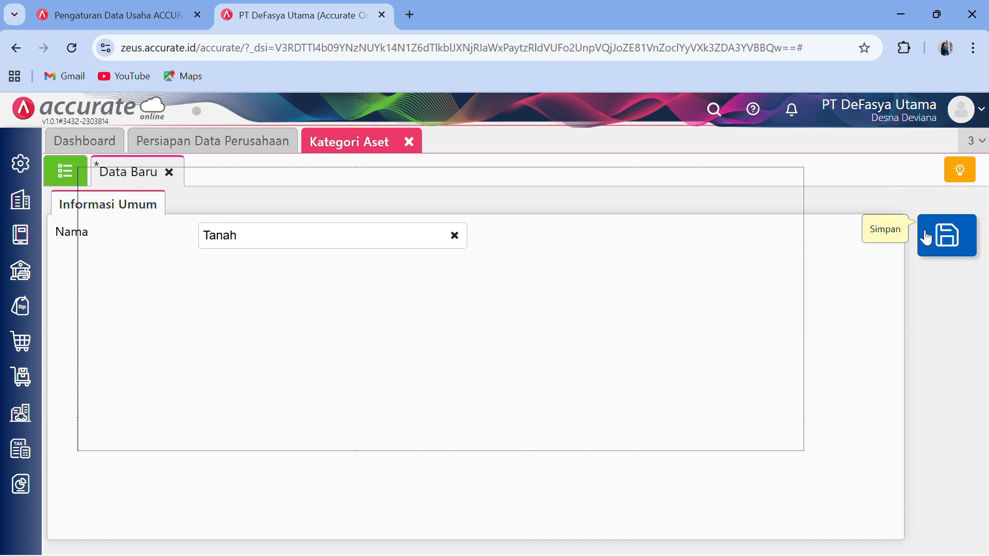
- Add and save the Gedung and Peralatan asset categories, then close the category page
left_click(363, 234)
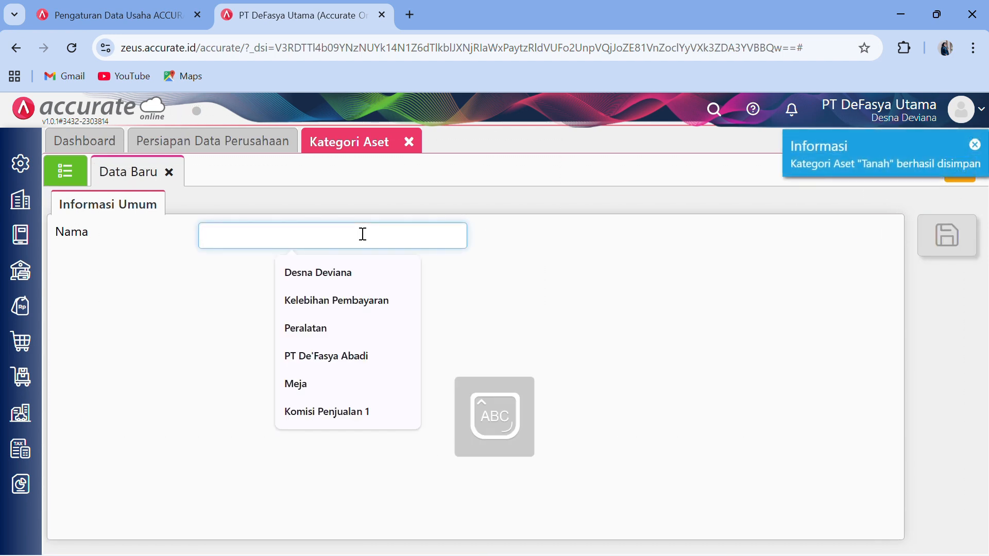
type("Gedu")
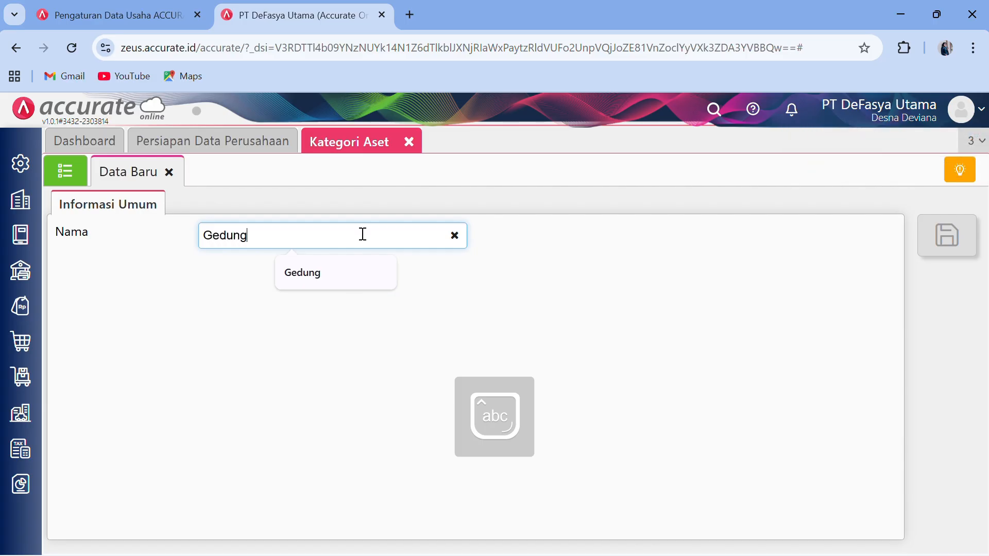
type("ng")
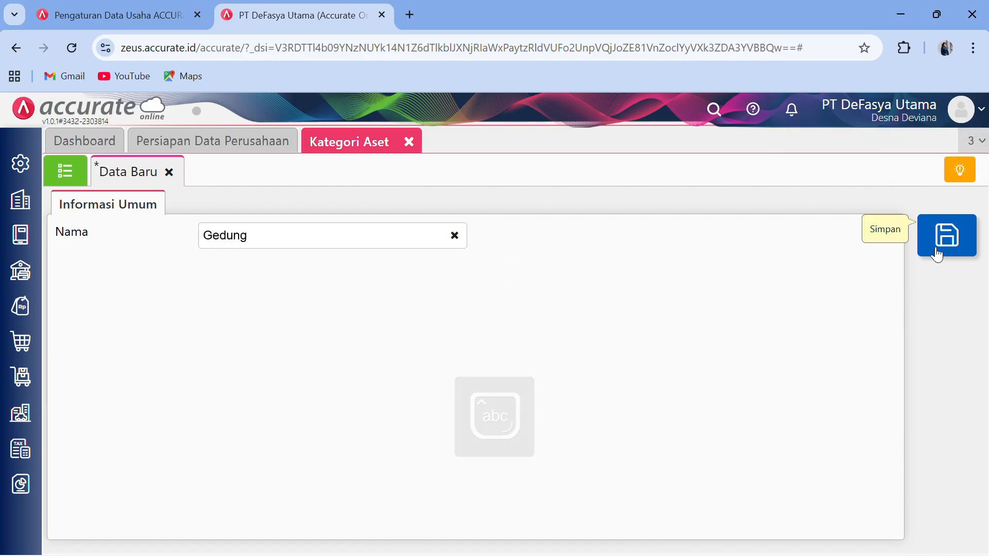
left_click(937, 248)
left_click(375, 237)
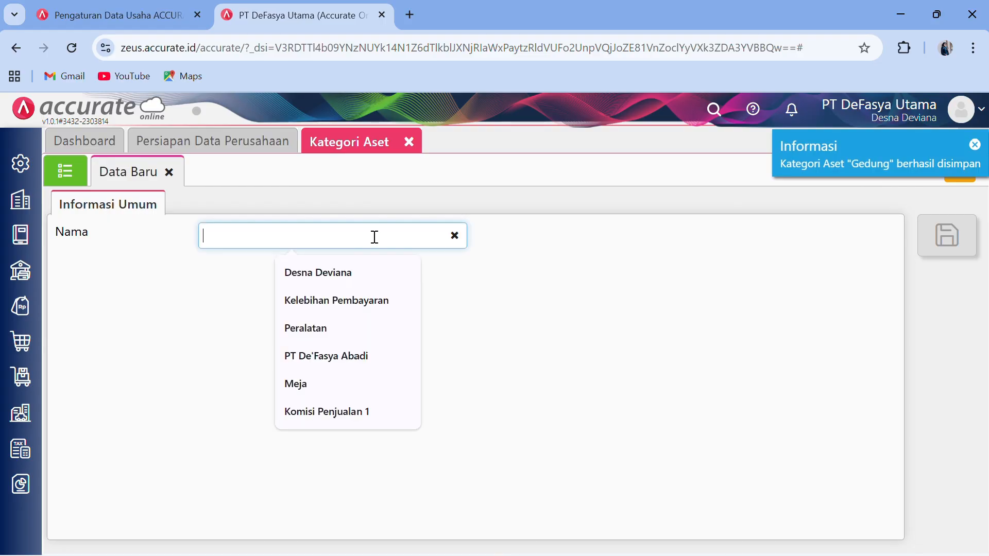
left_click(335, 329)
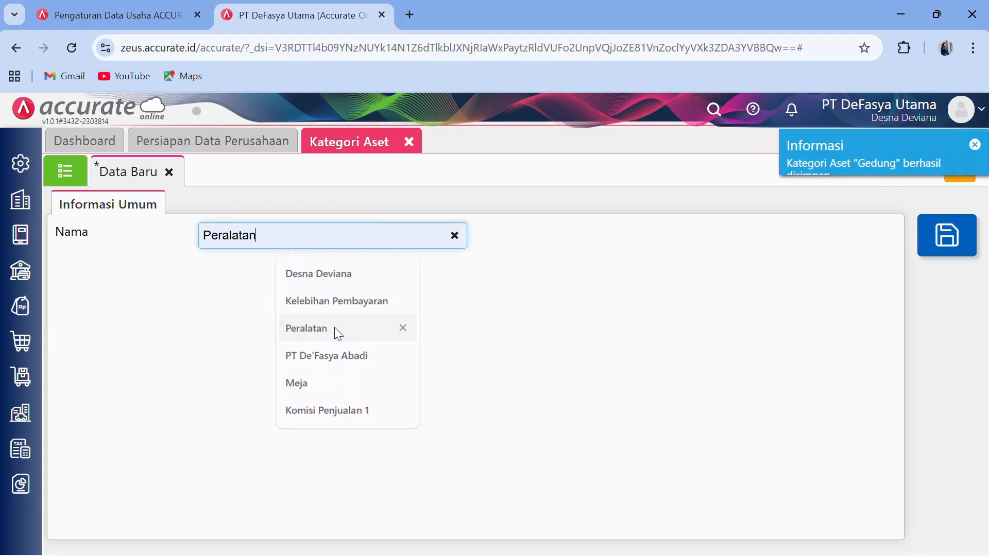
left_click(941, 245)
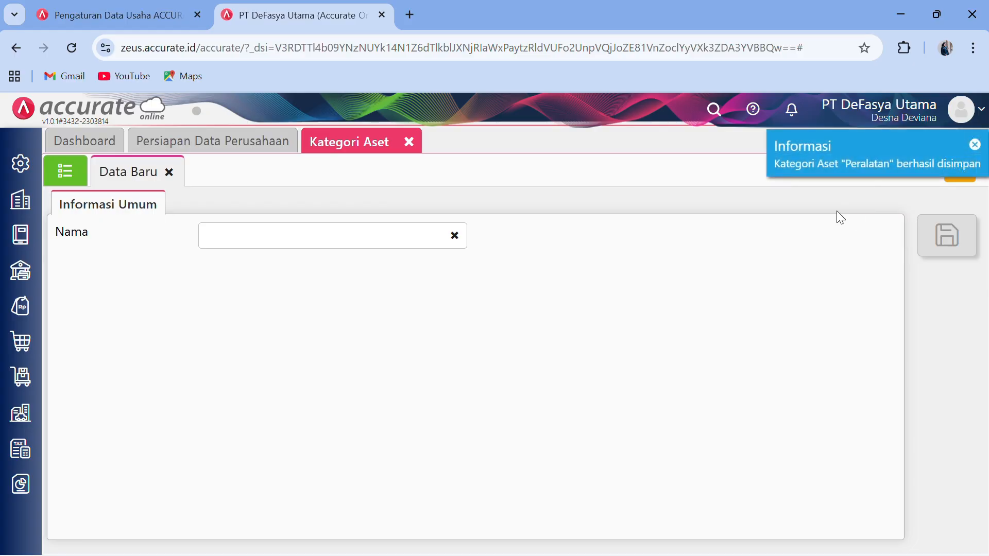
left_click(409, 142)
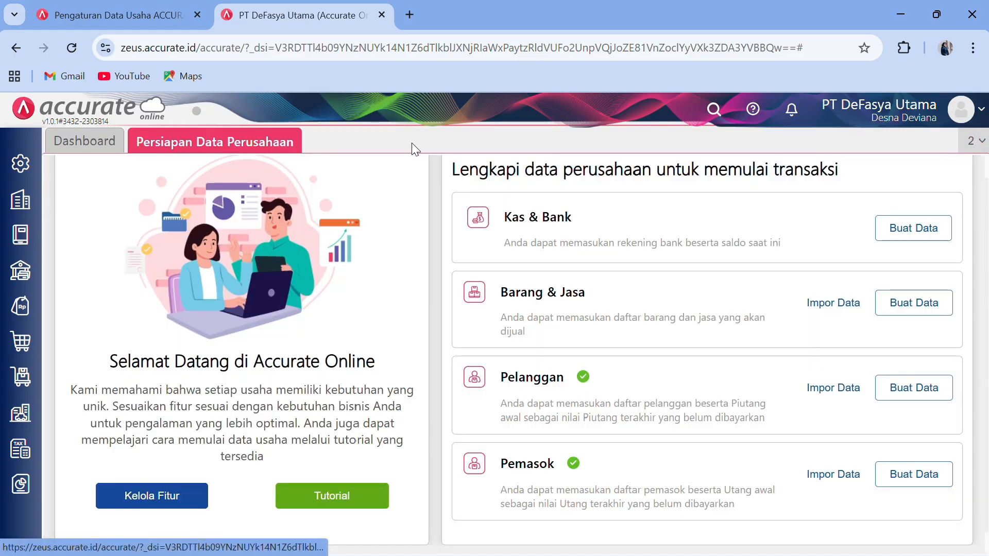
- Open the Aset Tetap list and start an Impor dari Excel import
left_click(22, 412)
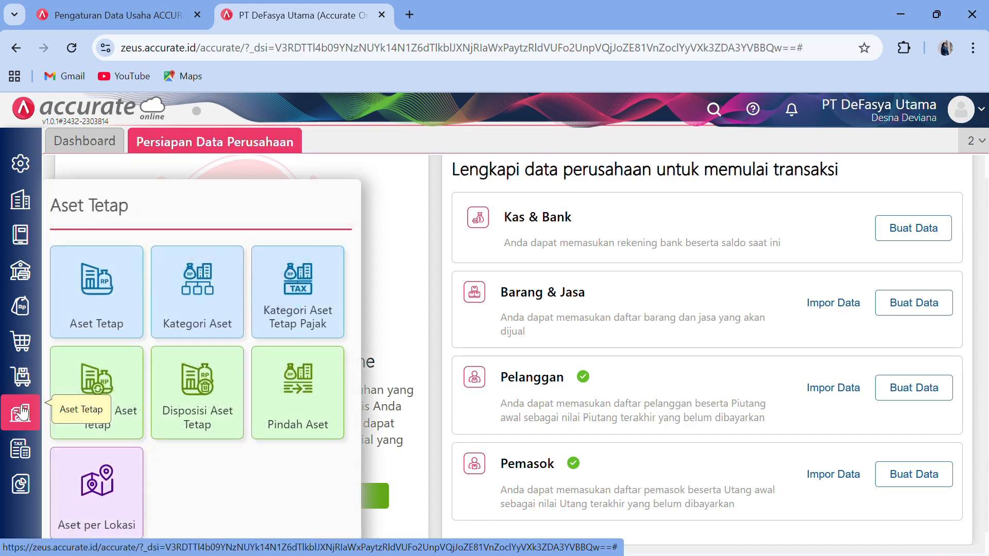
left_click(118, 305)
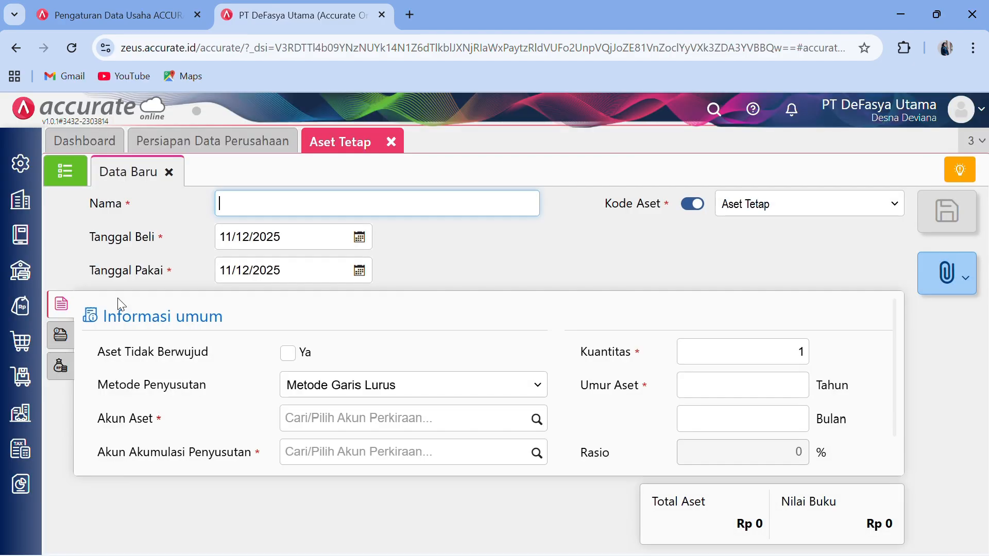
left_click(78, 182)
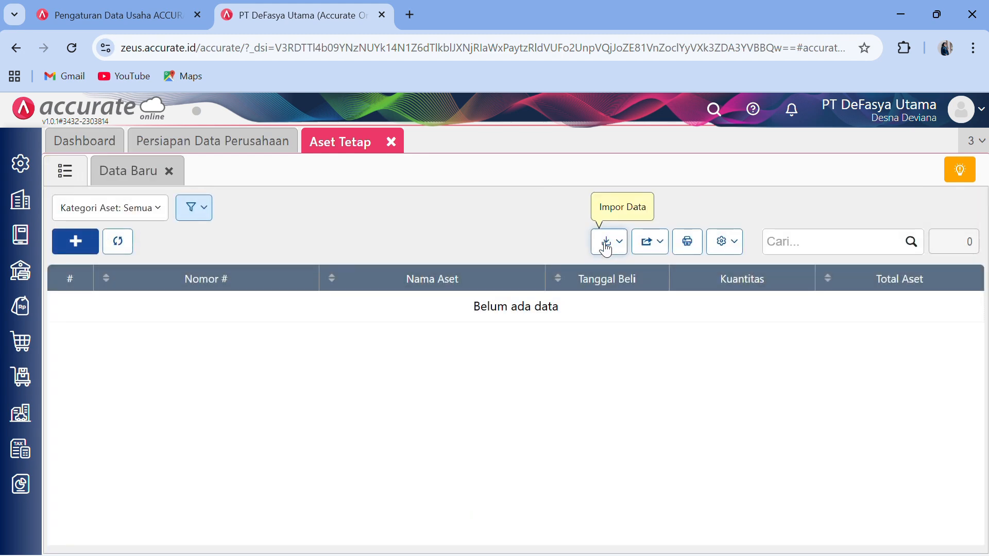
left_click(606, 249)
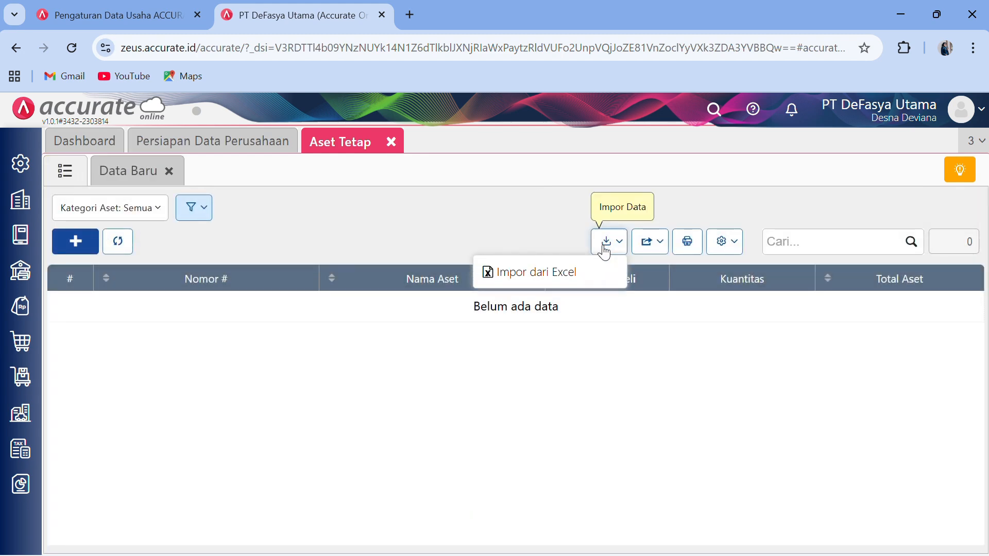
left_click(592, 268)
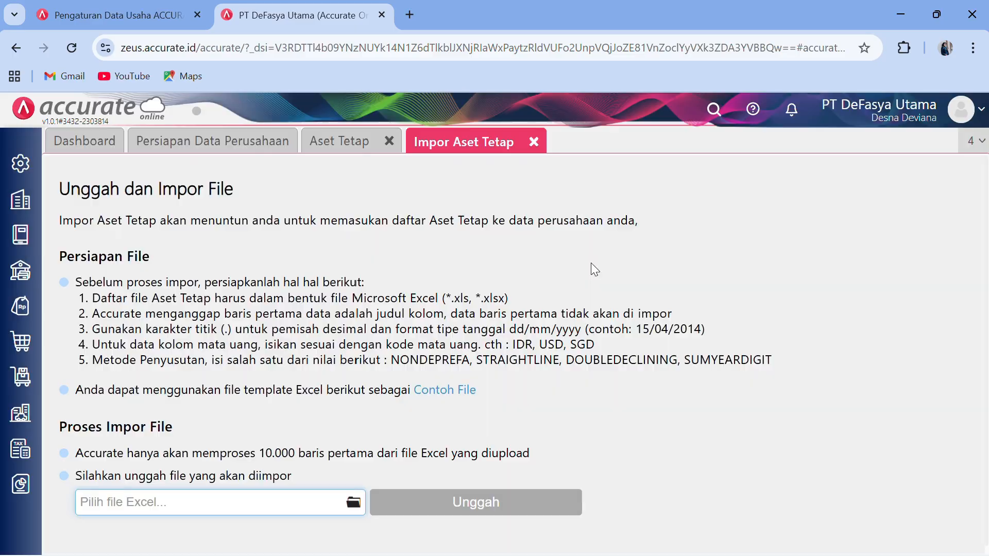
- Upload 5.Daftar Aset Tetap and import its four assets, A-001 to A-004
left_click(355, 511)
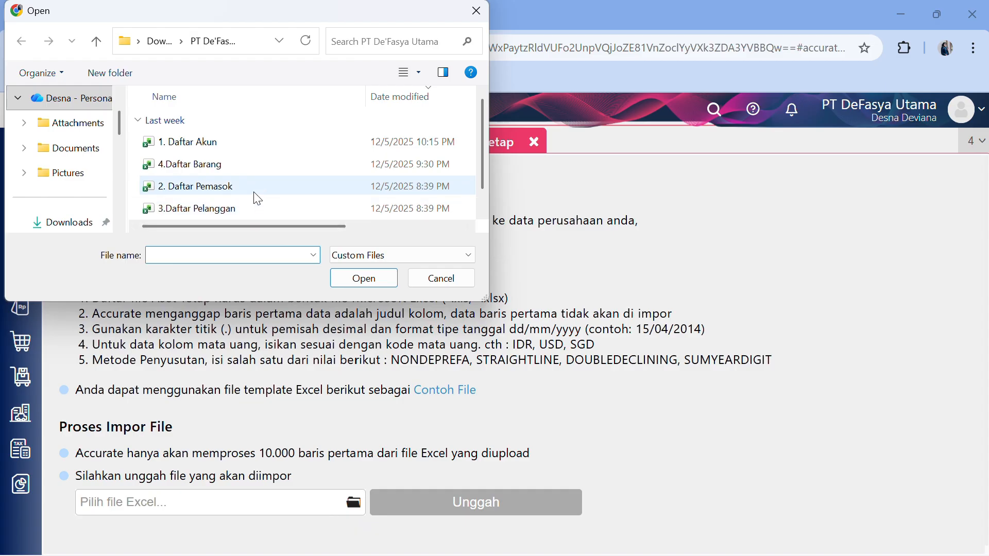
scroll(258, 199, "down", 1)
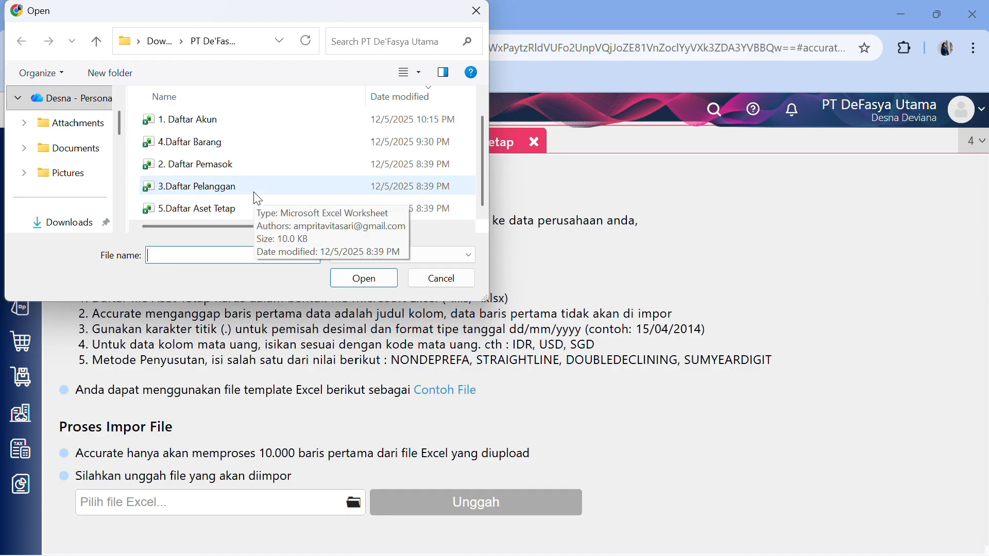
left_click(235, 212)
left_click(342, 276)
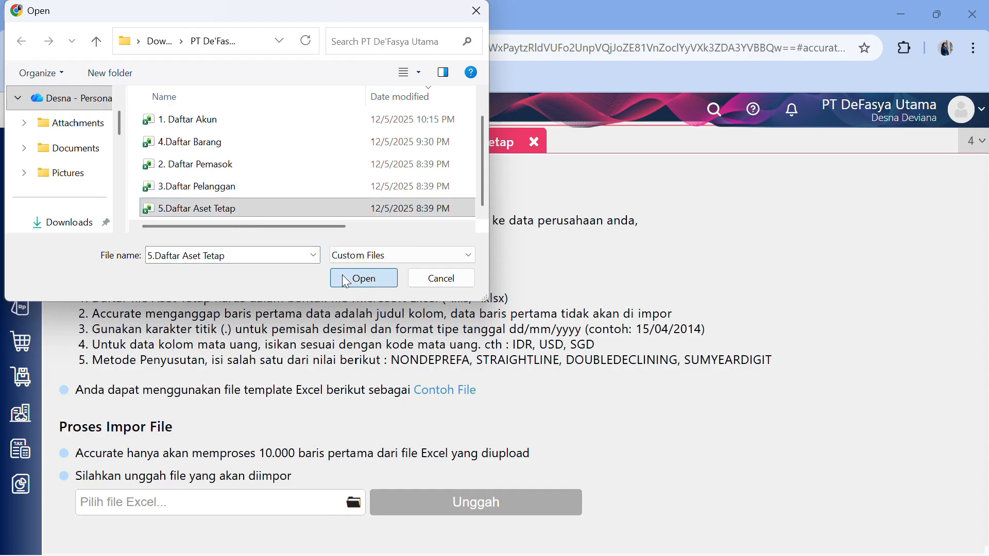
left_click(468, 508)
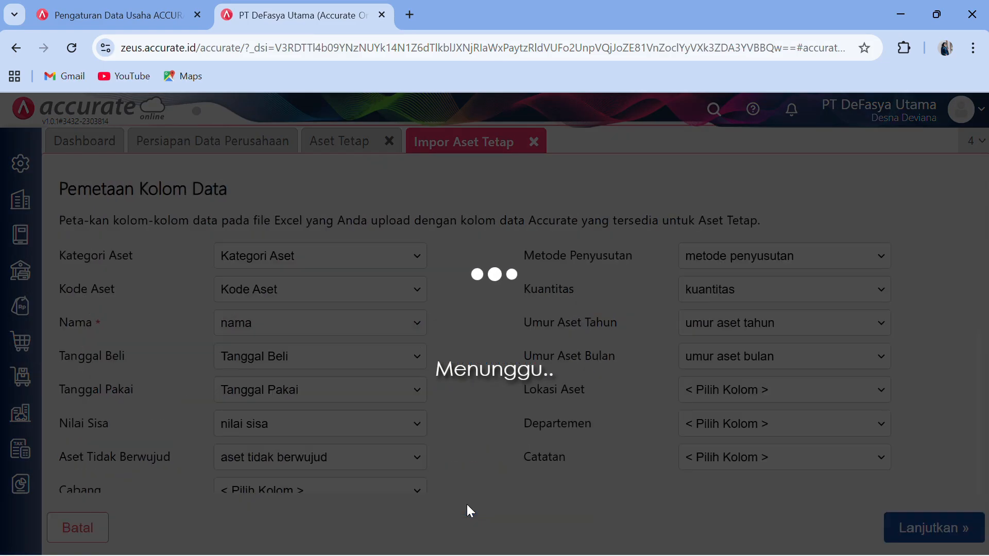
left_click(948, 536)
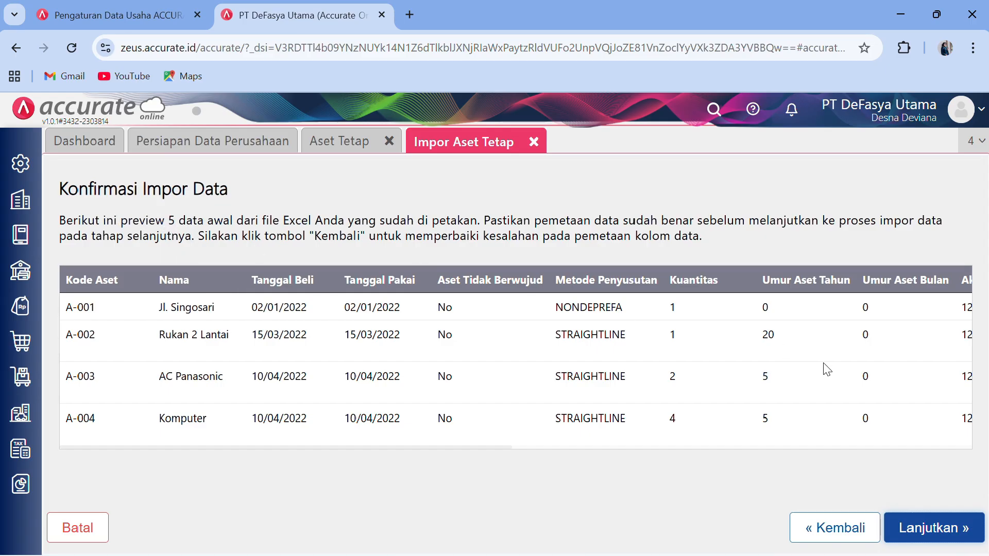
left_click(922, 528)
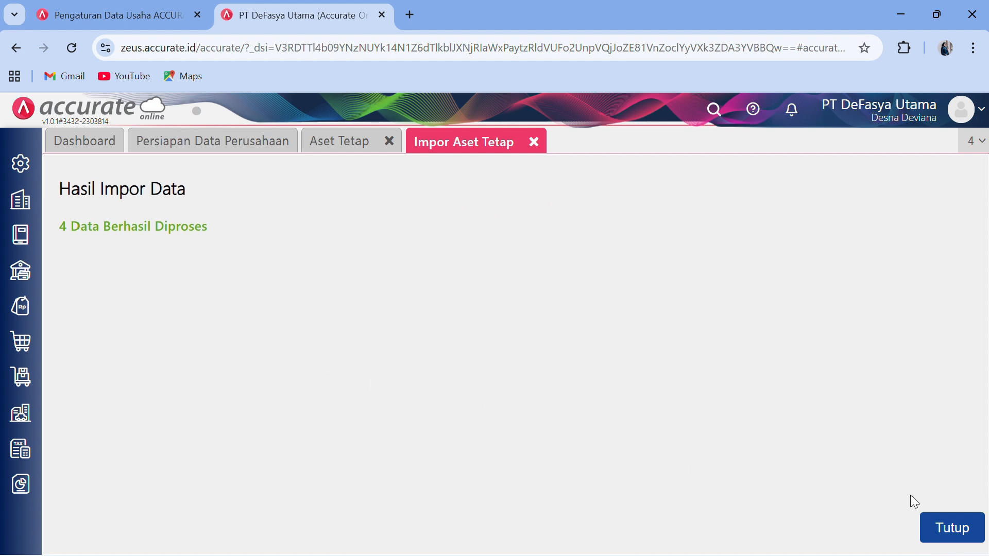
left_click(947, 528)
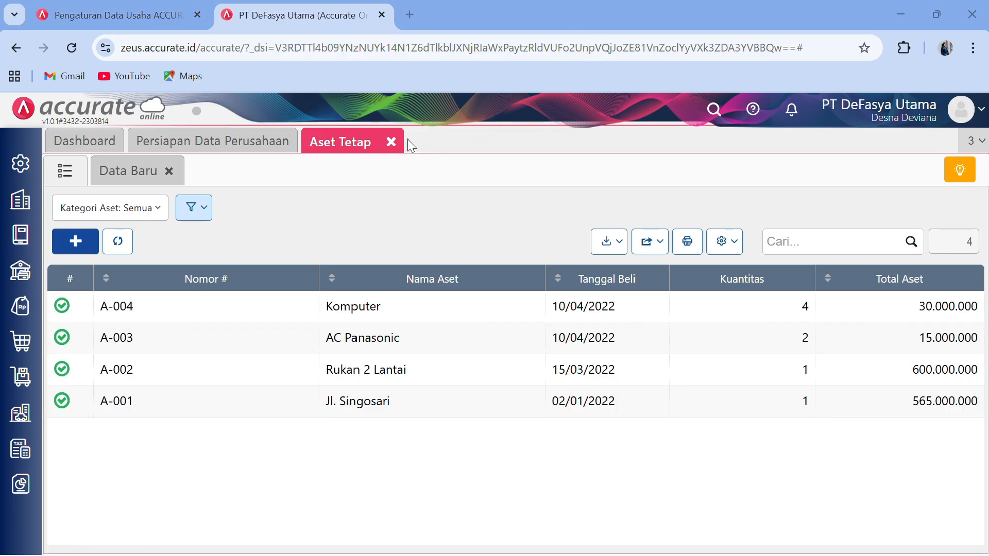
- Close the Aset Tetap list, review the Word module's asset table and month-end notes, then return to Chrome
left_click(391, 142)
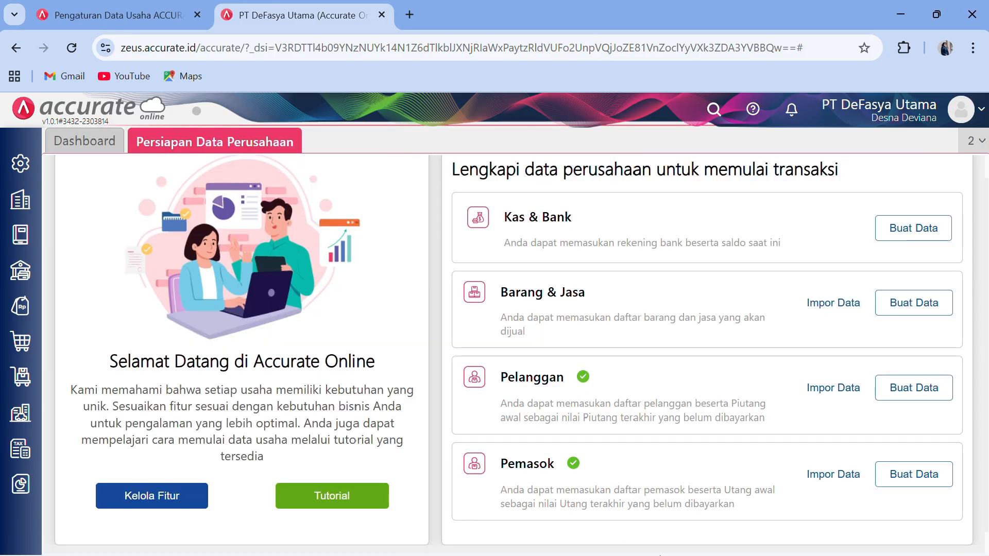
left_click(898, 9)
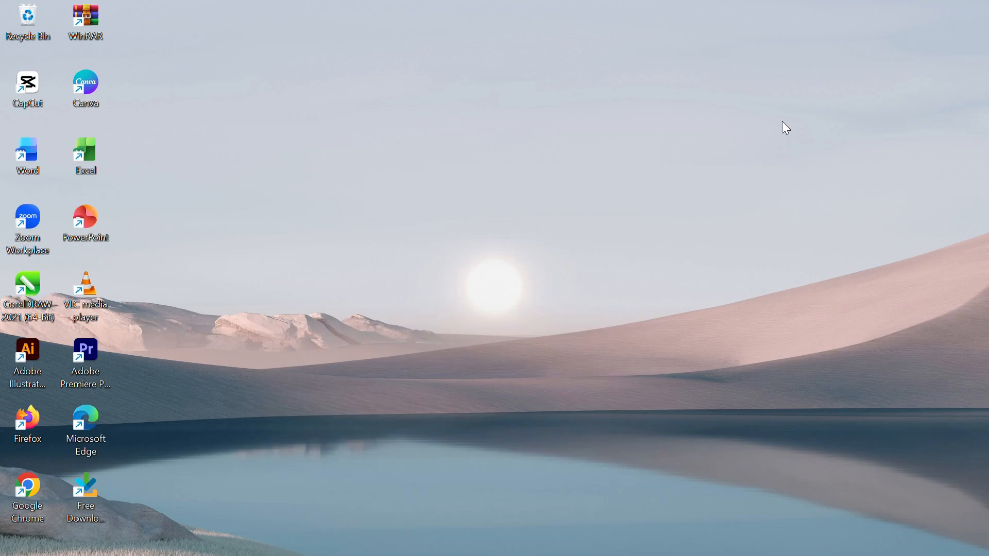
mouse_move(551, 555)
mouse_move(586, 554)
left_click(542, 451)
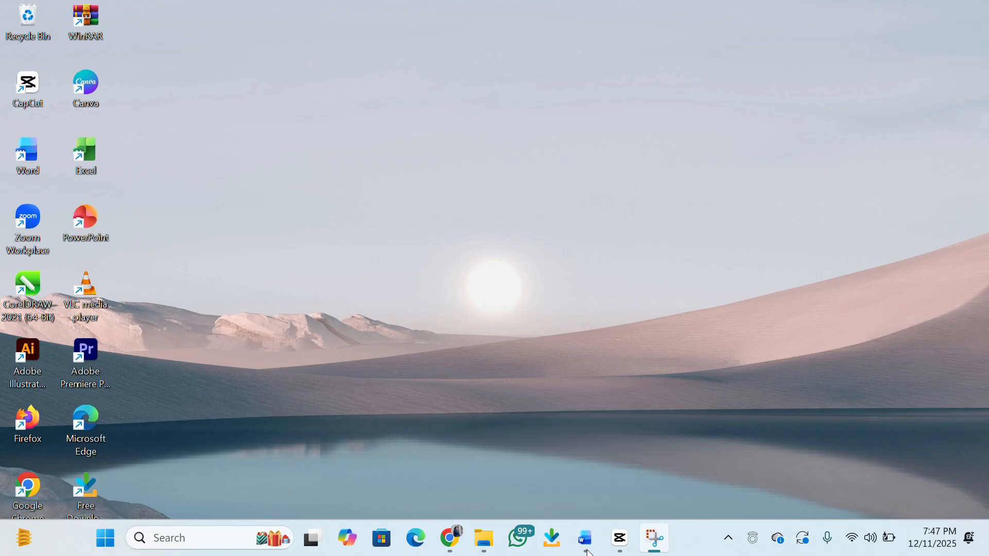
scroll(542, 451, "down", 3)
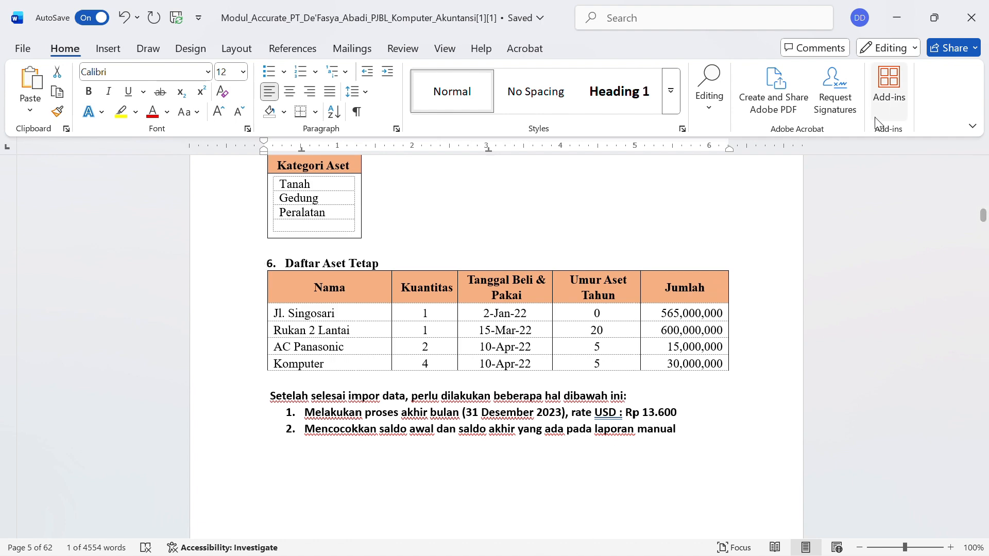
left_click(900, 12)
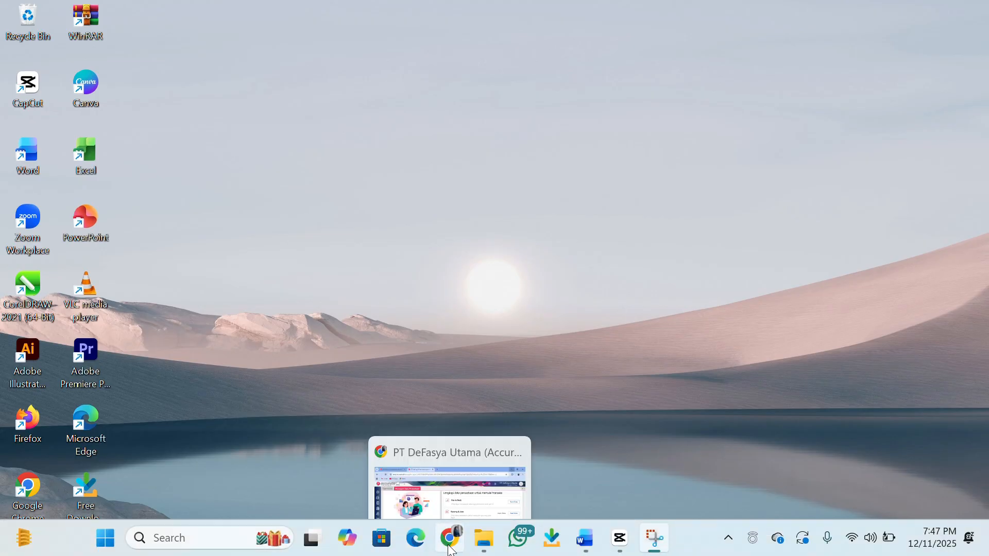
left_click(451, 543)
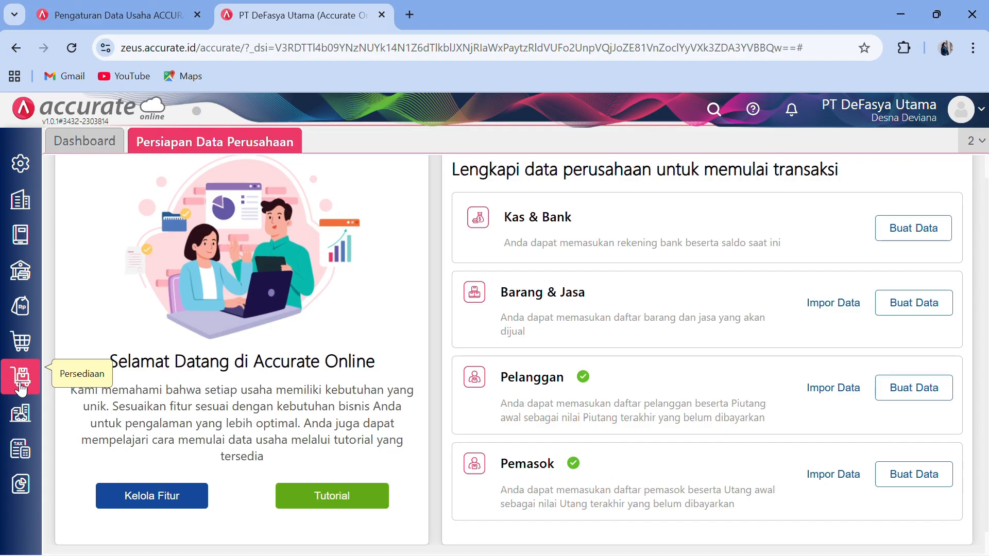
- Save a Proses Akhir Bulan for month Desember, year 2023
left_click(21, 389)
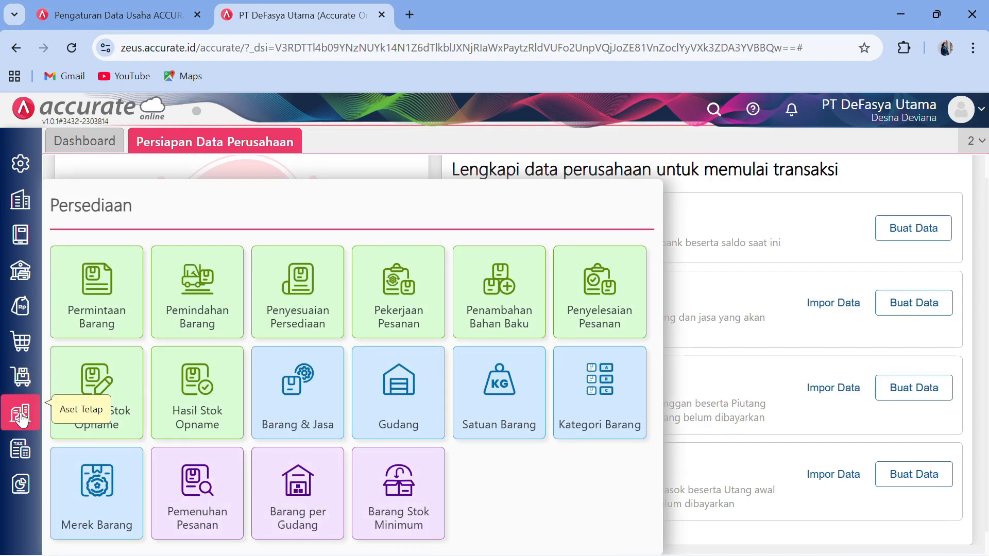
left_click(20, 418)
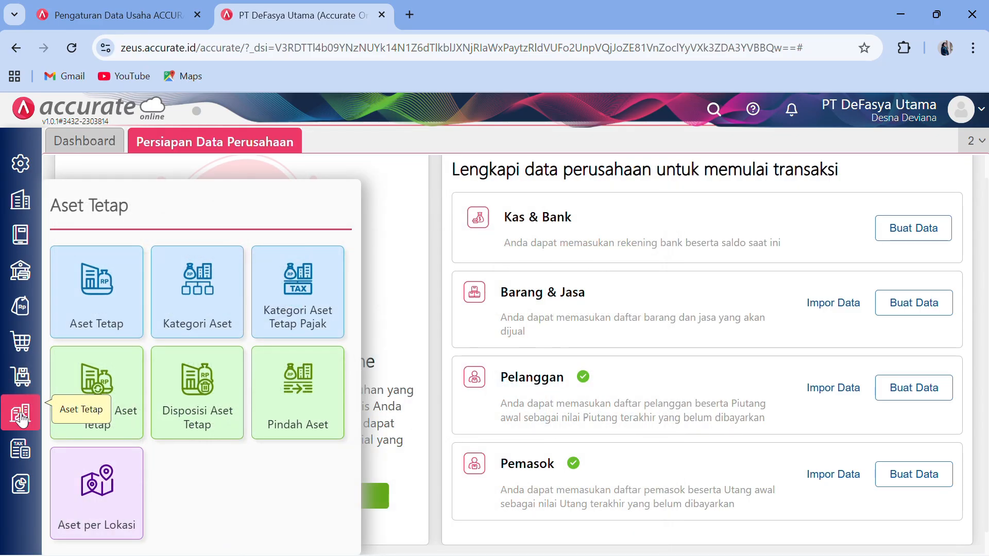
left_click(23, 221)
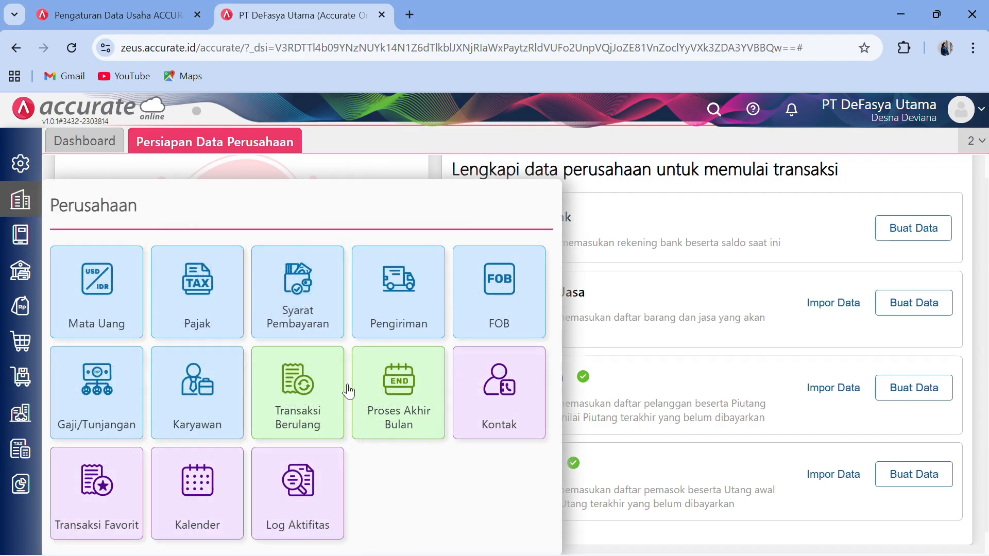
left_click(395, 398)
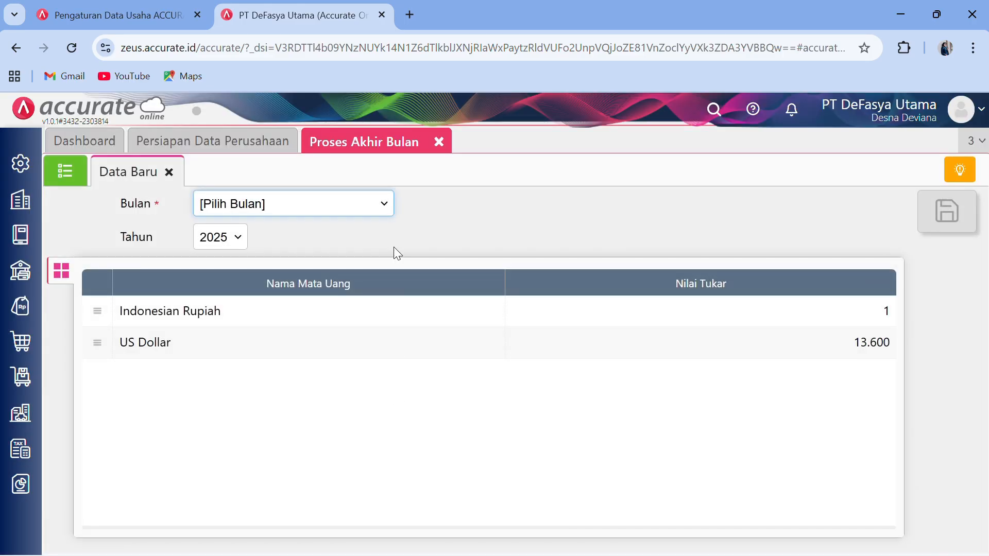
left_click(384, 205)
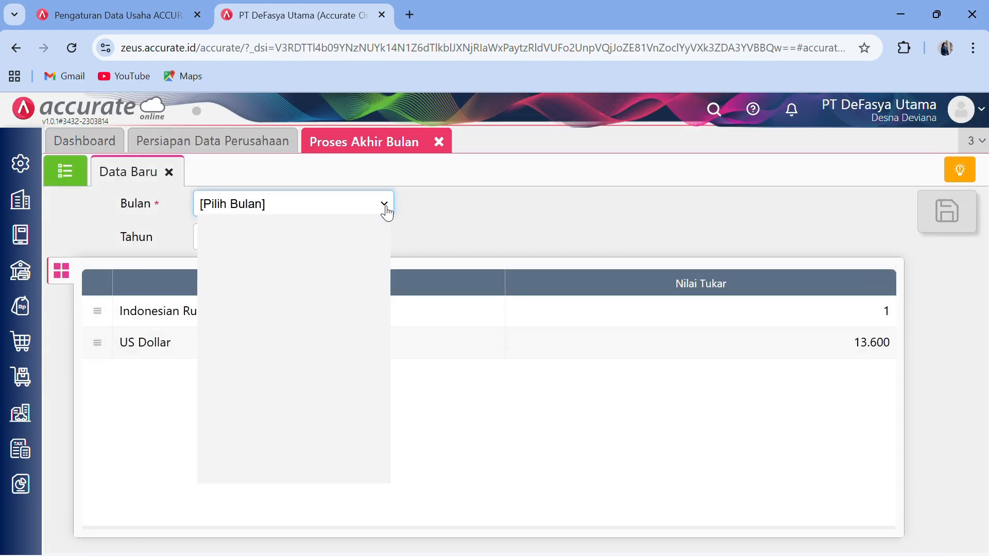
left_click(313, 471)
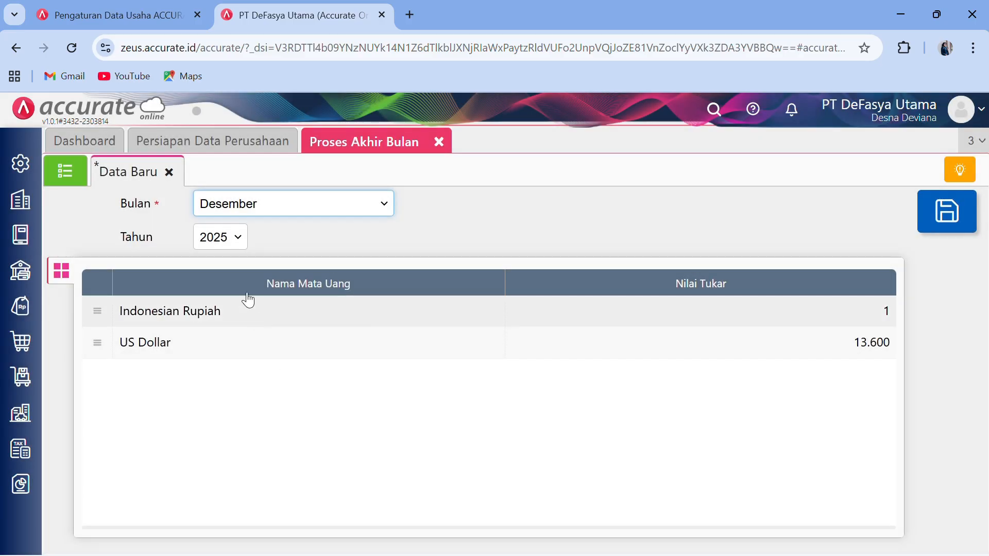
left_click(237, 244)
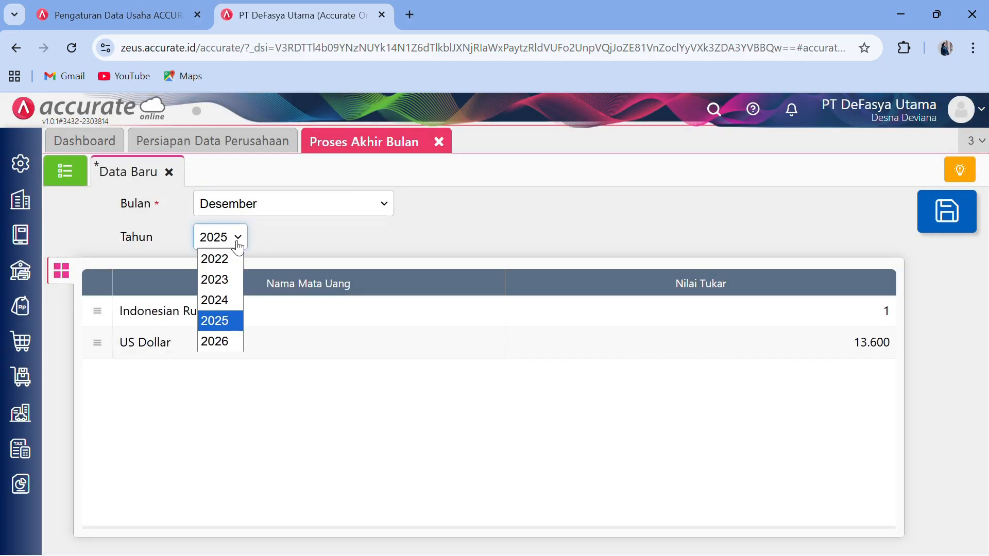
left_click(237, 279)
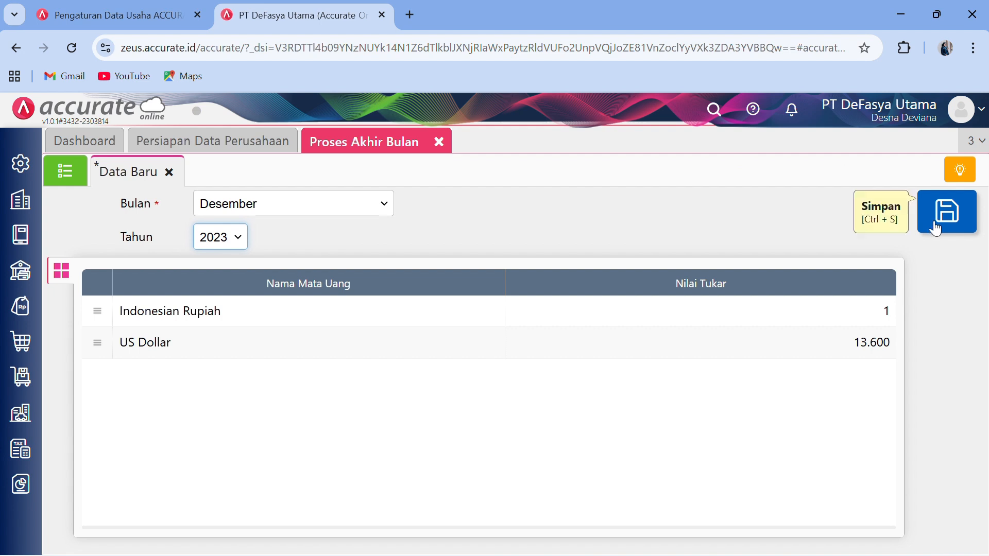
left_click(951, 222)
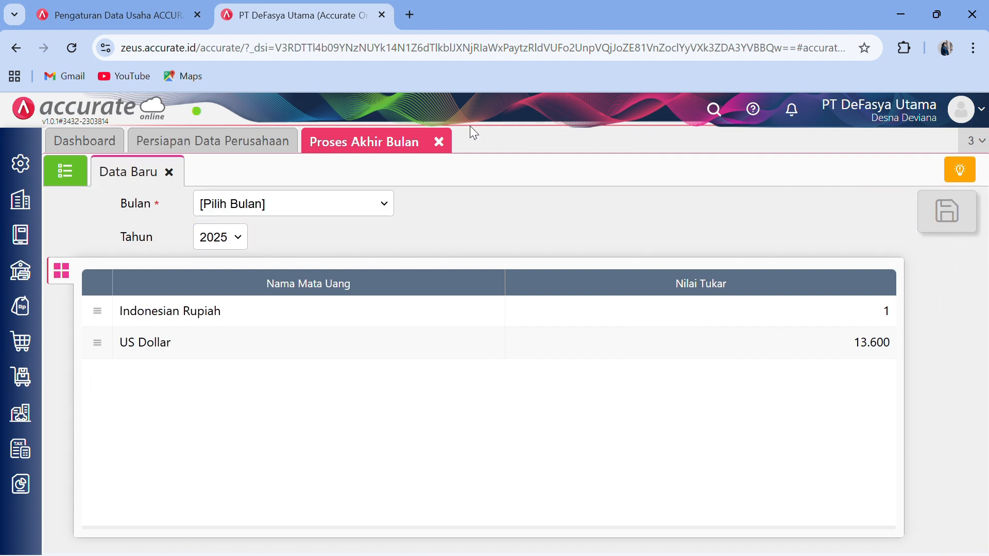
- Close the month-end page and open the Neraca (Induk Skontro) report from Daftar Laporan
left_click(441, 144)
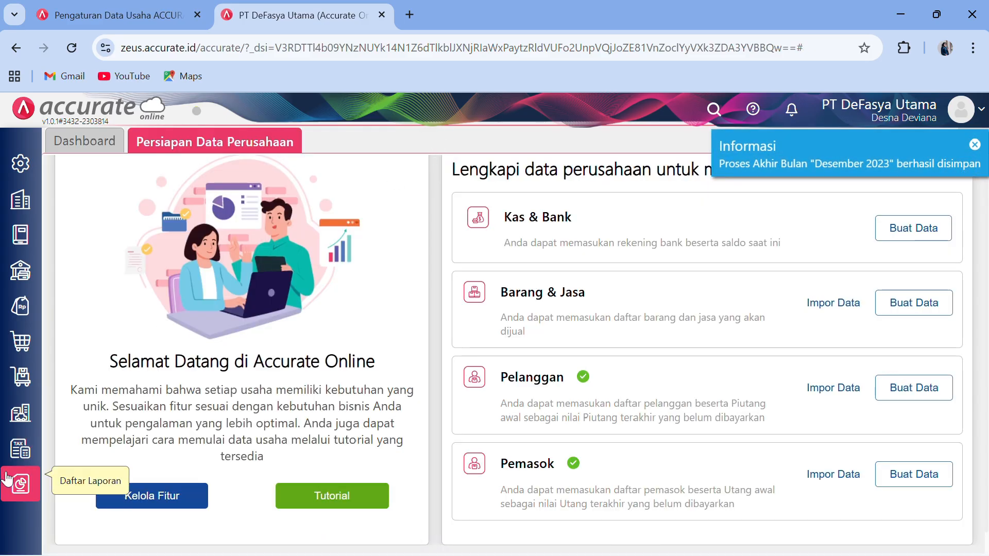
left_click(21, 492)
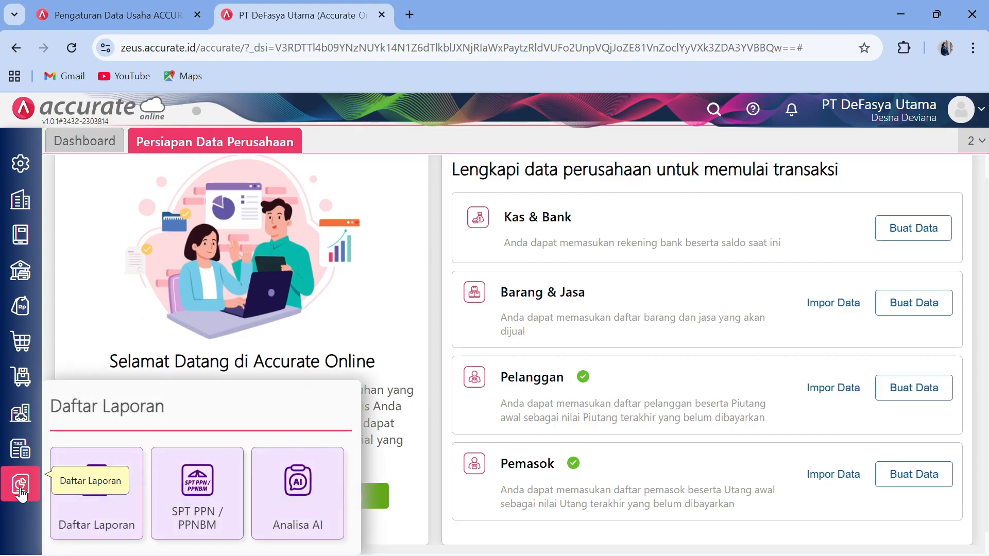
left_click(92, 523)
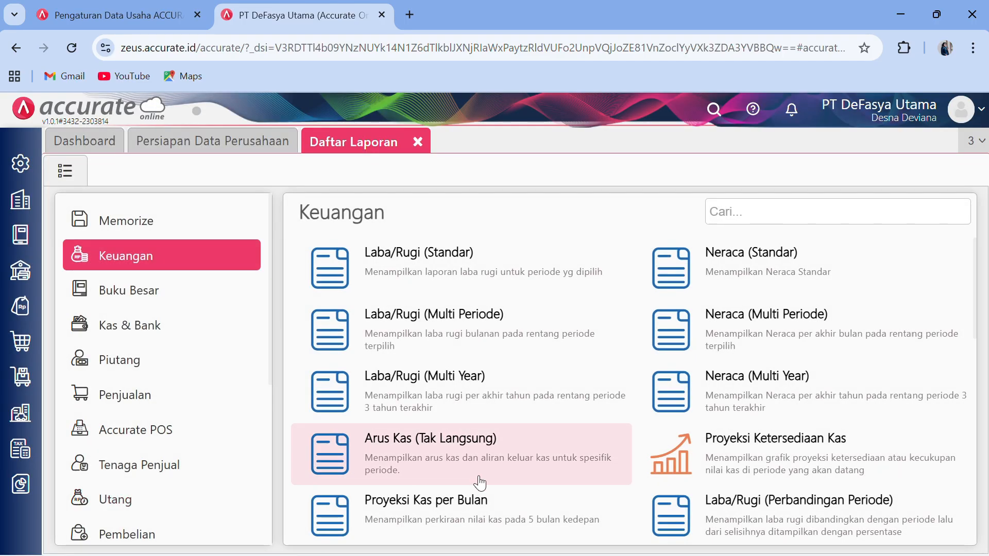
scroll(649, 474, "down", 2)
scroll(650, 485, "down", 1)
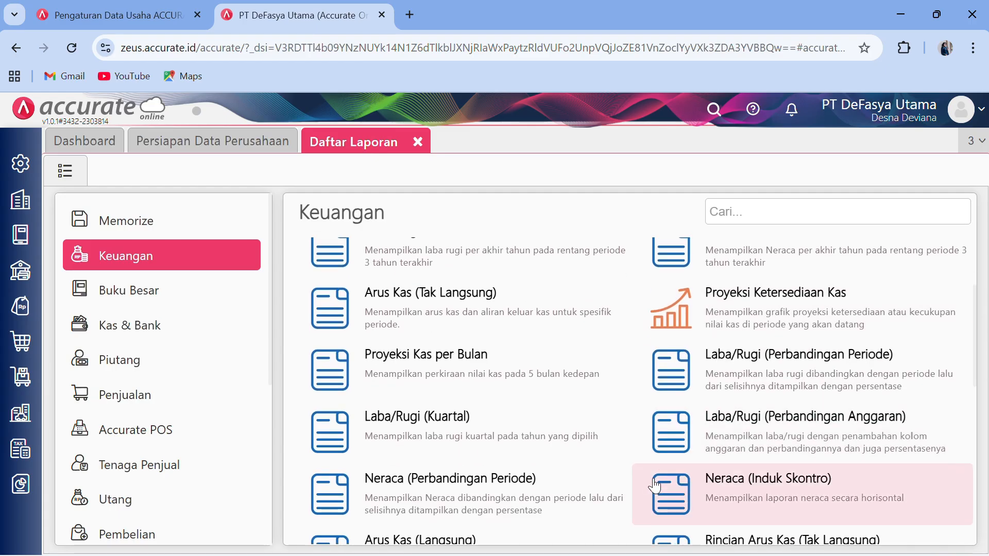
left_click(772, 484)
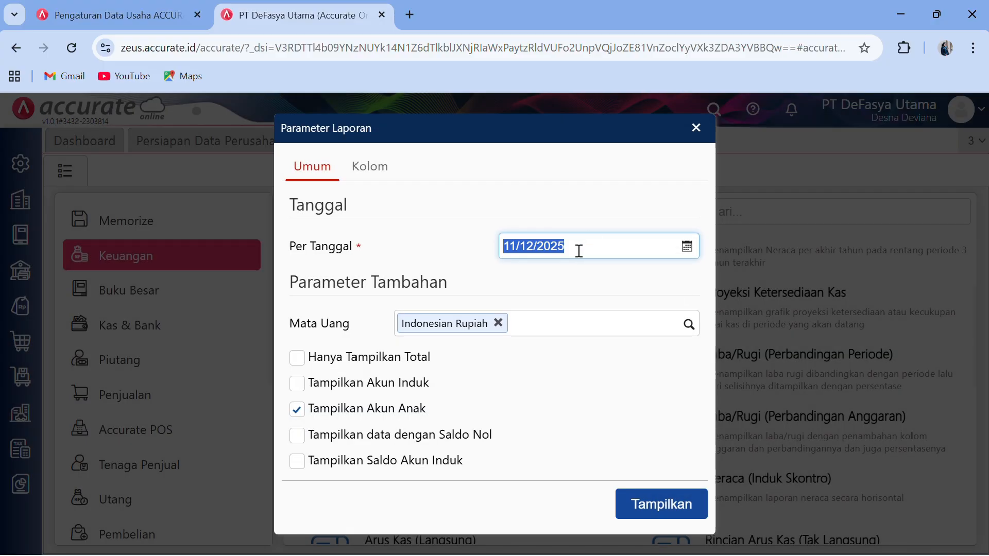
- Show the balance sheet per 31/12/2023 and check both sides total 2.527.089.000
type("3")
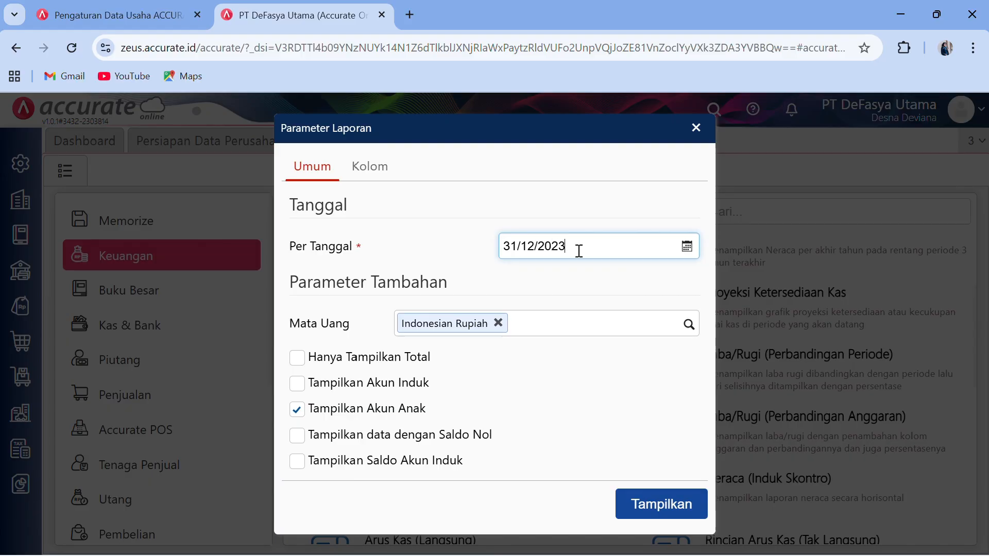
left_click(656, 506)
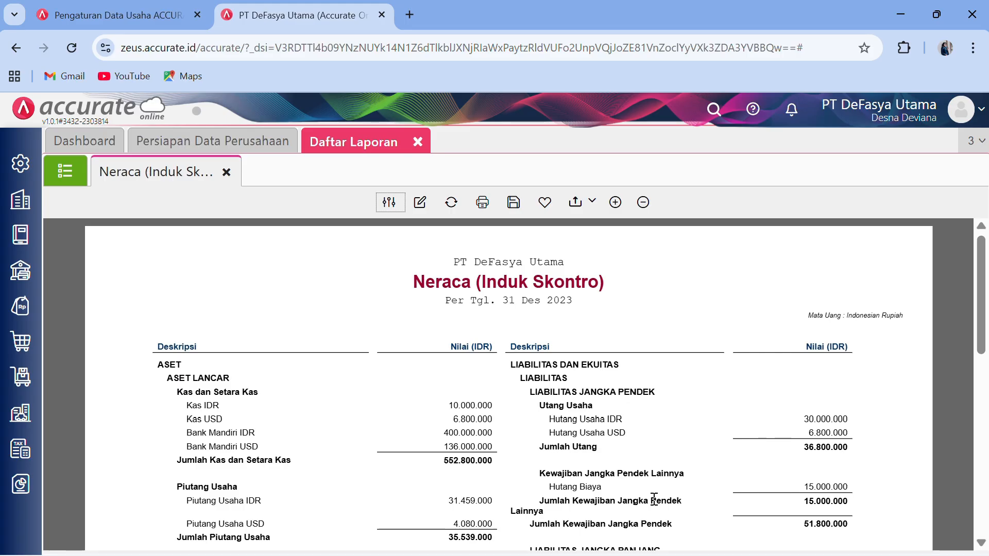
scroll(615, 474, "down", 2)
scroll(608, 472, "up", 2)
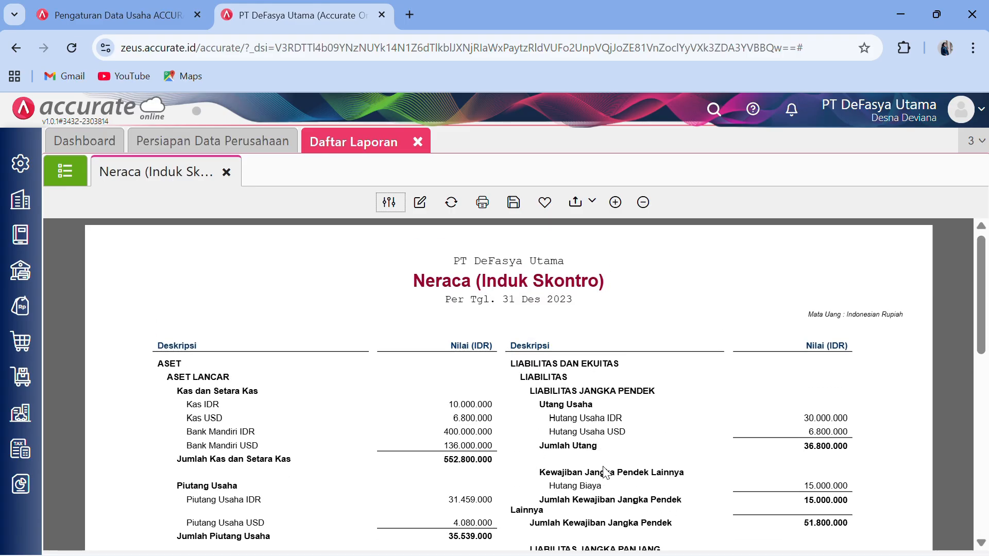
scroll(605, 473, "down", 7)
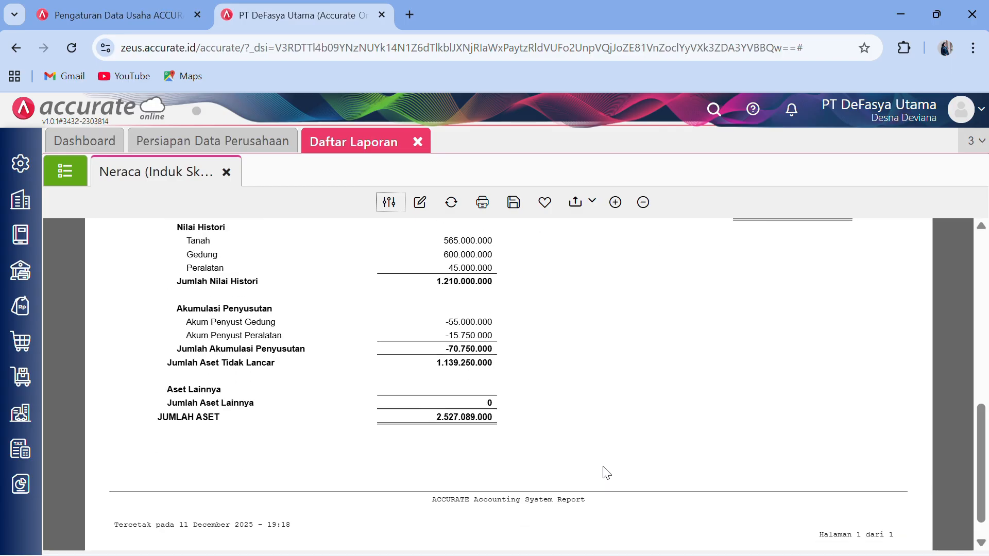
scroll(607, 473, "up", 8)
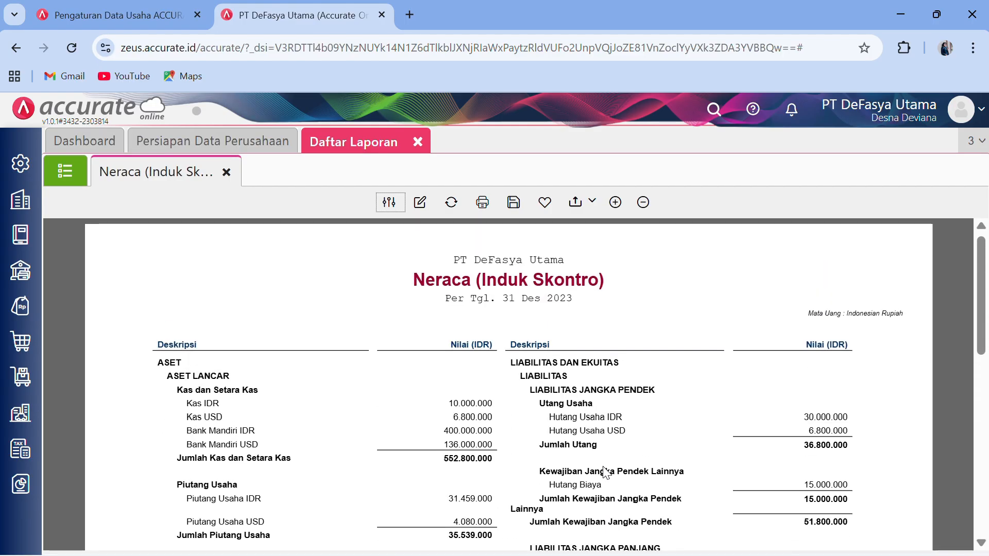
scroll(605, 473, "down", 8)
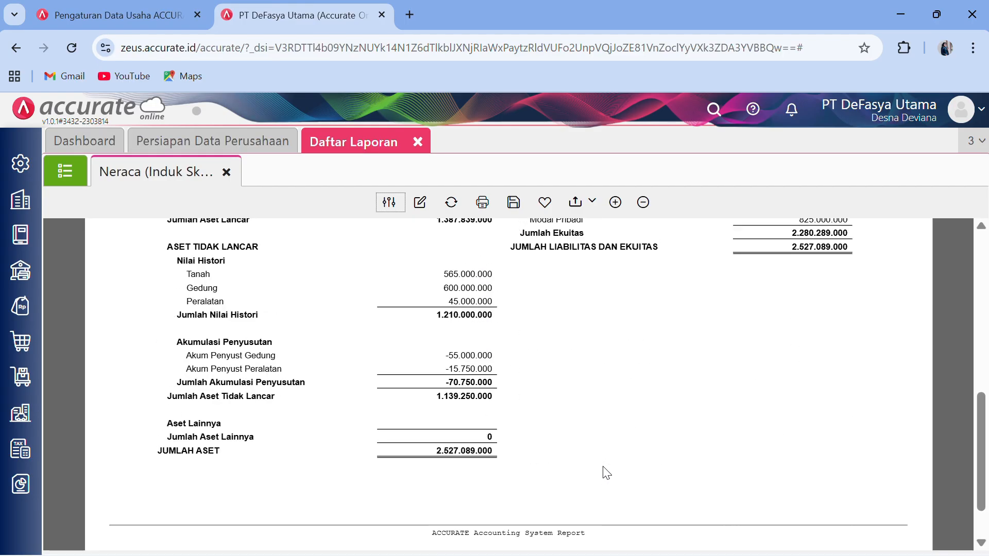
scroll(606, 473, "up", 1)
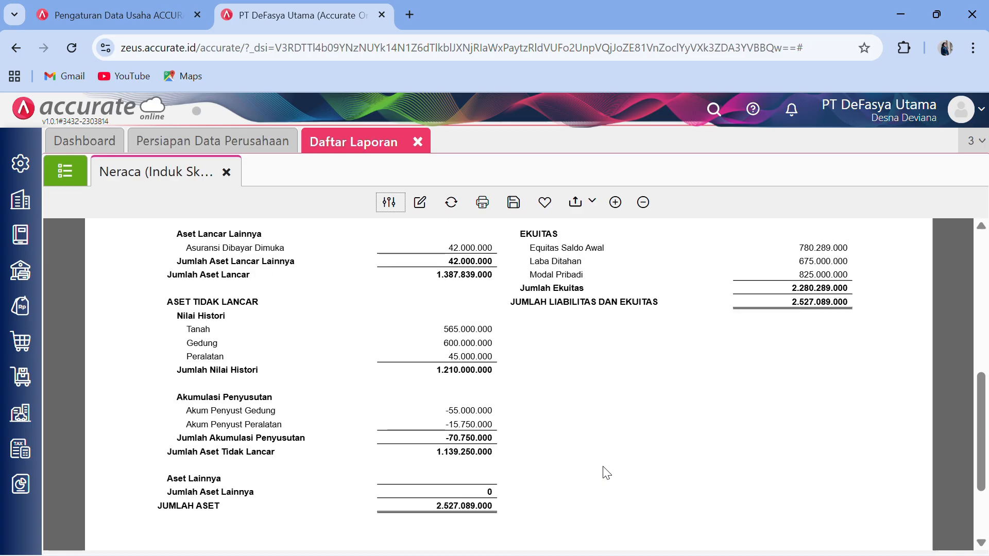
scroll(607, 473, "down", 1)
scroll(606, 473, "up", 6)
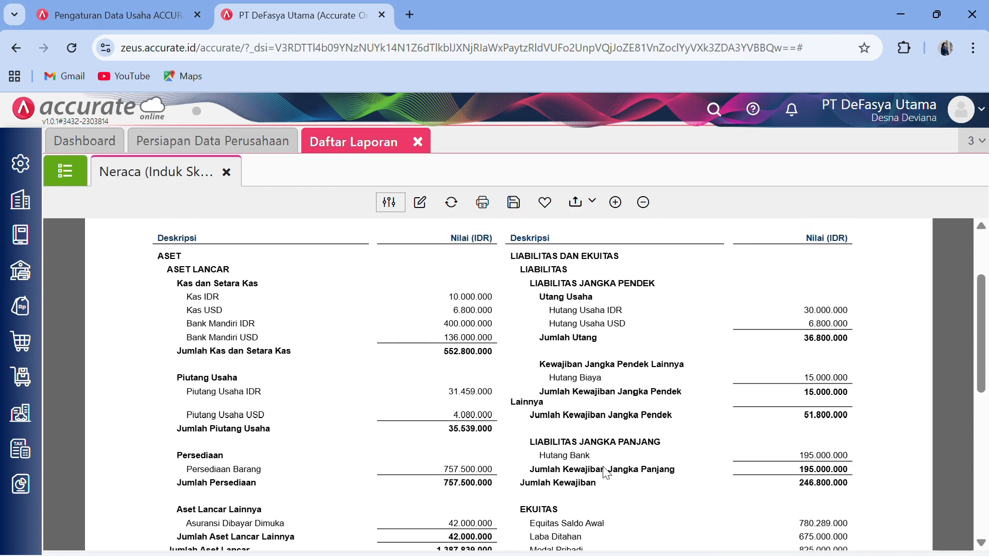
- Close the reports tab and scroll the Word module to Transaksi Bulan Januari 2024
left_click(417, 143)
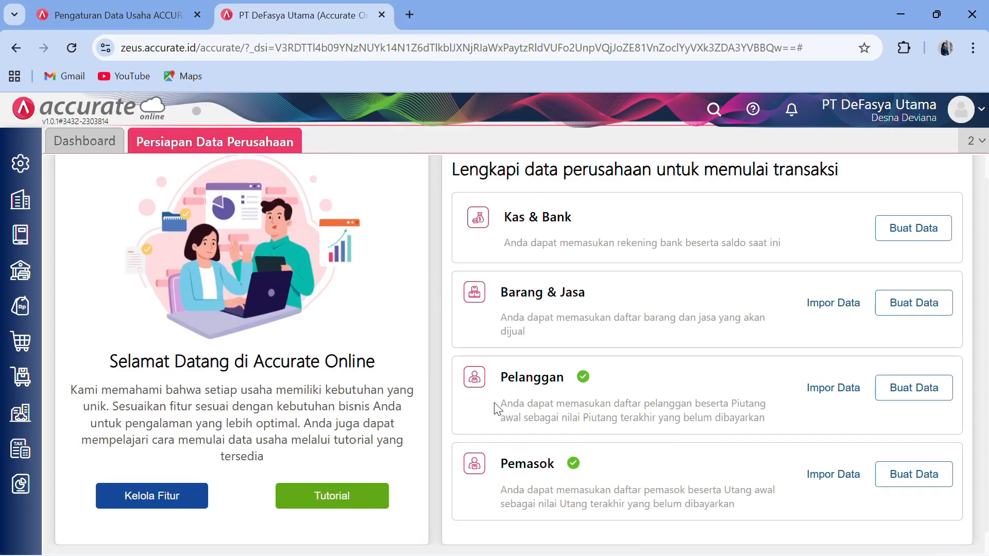
left_click(899, 16)
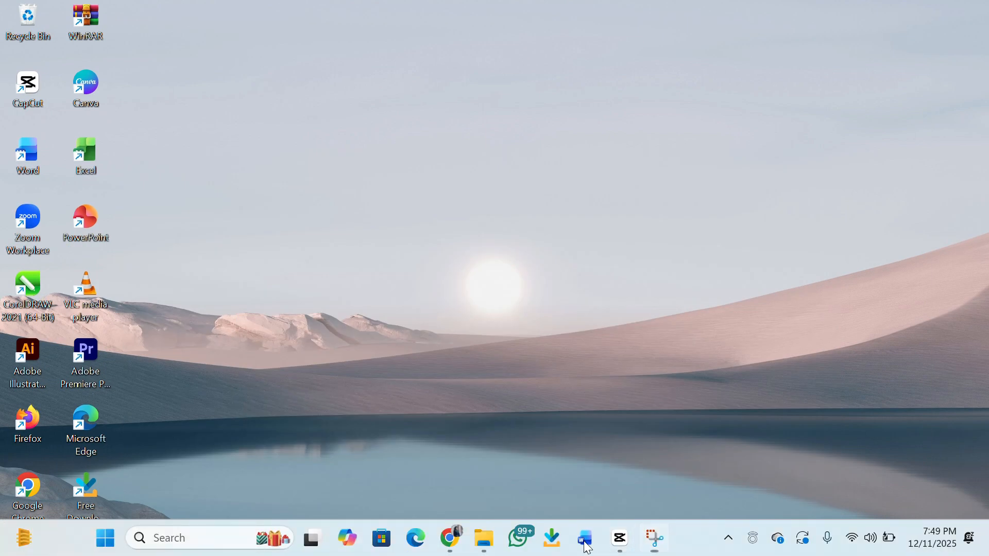
left_click(586, 539)
scroll(508, 441, "down", 6)
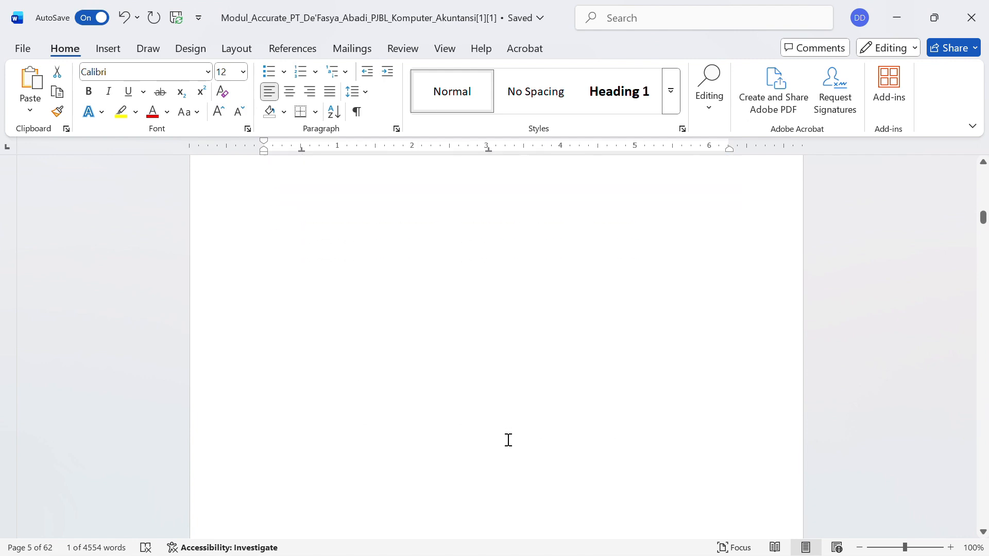
scroll(508, 441, "down", 8)
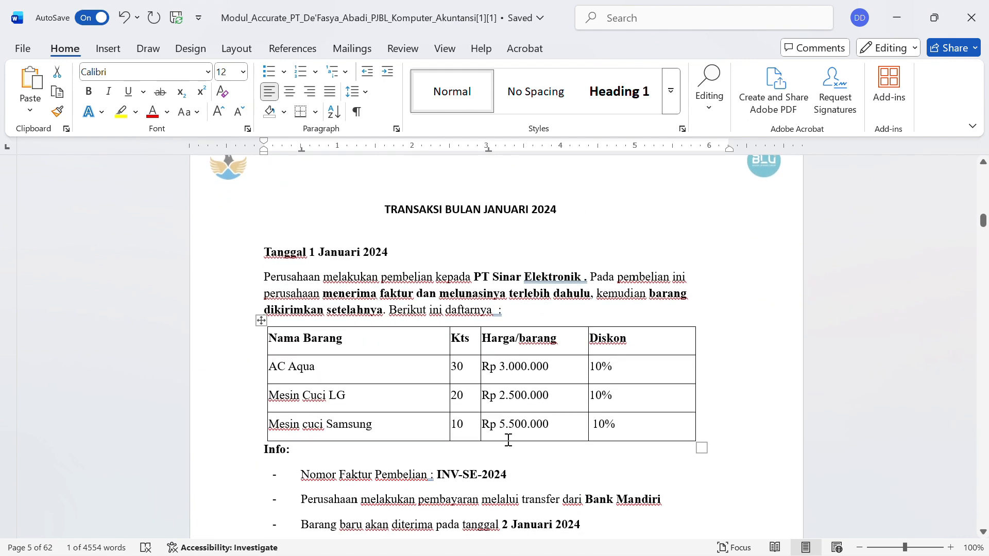
scroll(507, 440, "down", 1)
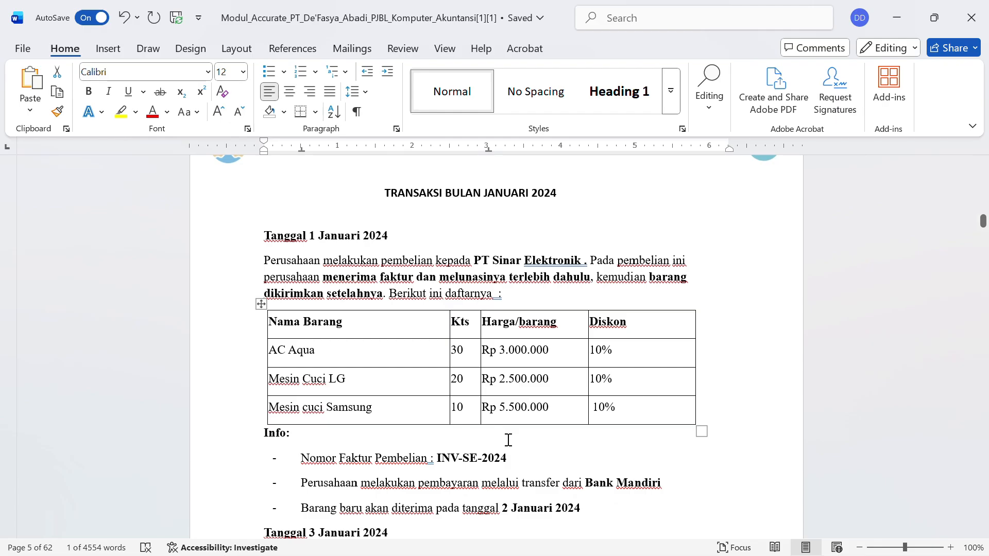
scroll(508, 440, "down", 2)
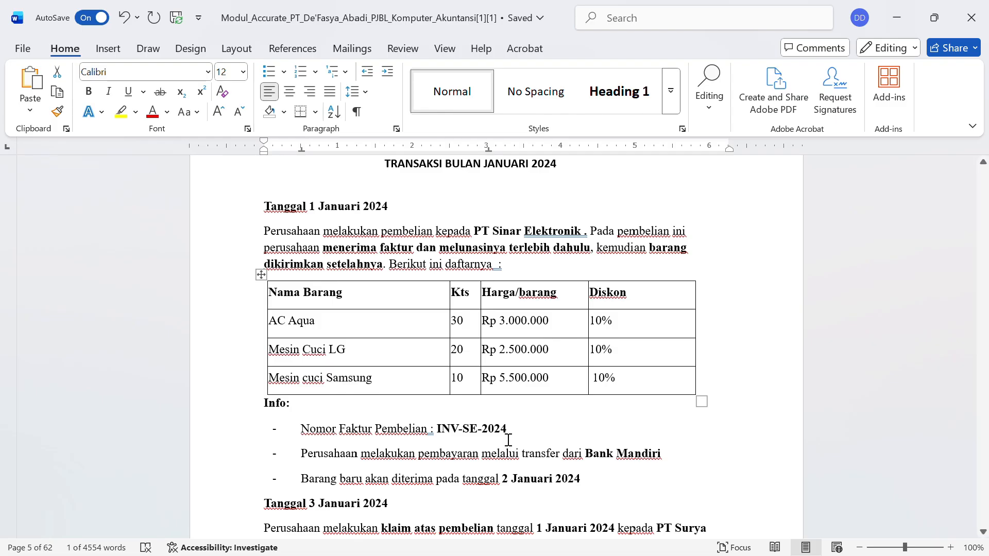
scroll(508, 441, "down", 1)
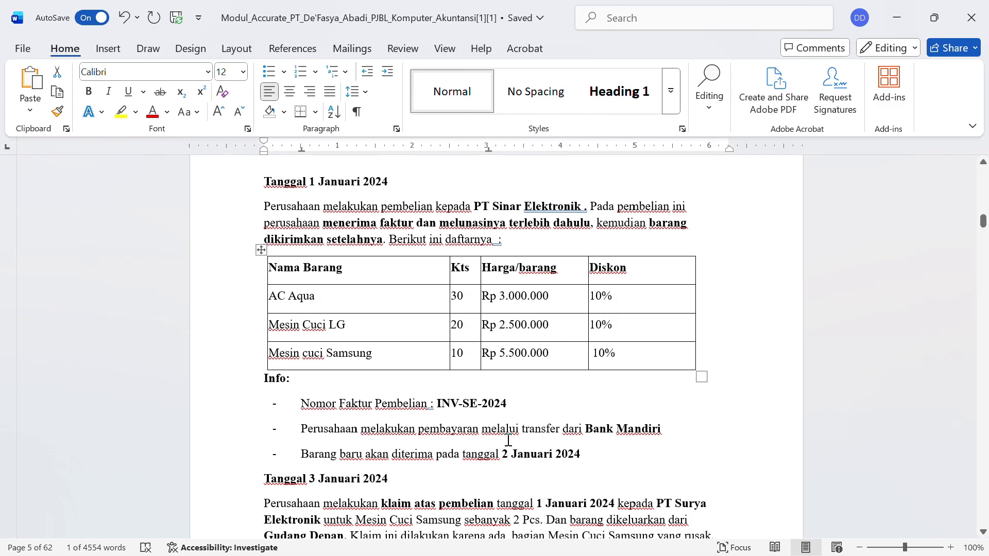
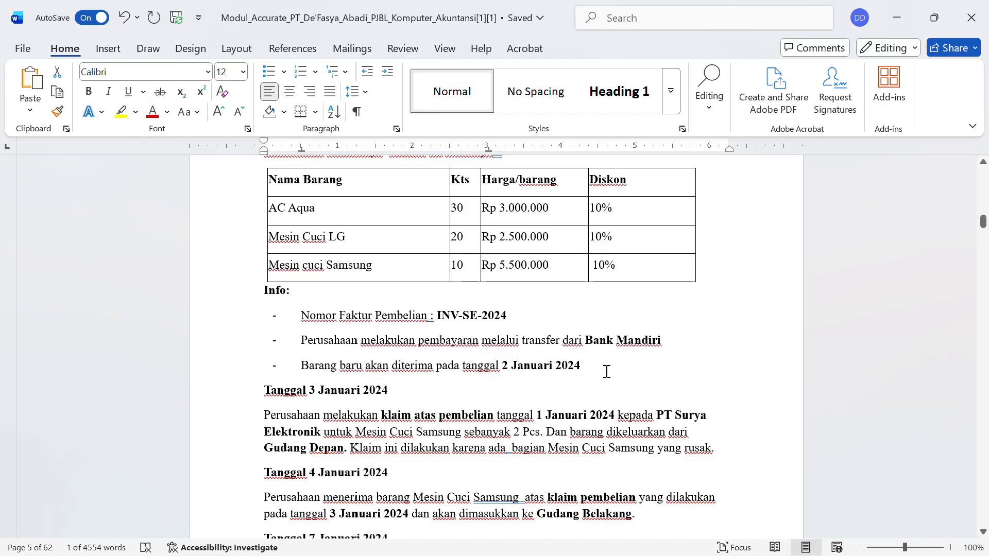
- Review the 1 Januari 2024 PT Sinar Elektronik purchase in the Word module, then minimize Word
scroll(609, 372, "up", 3)
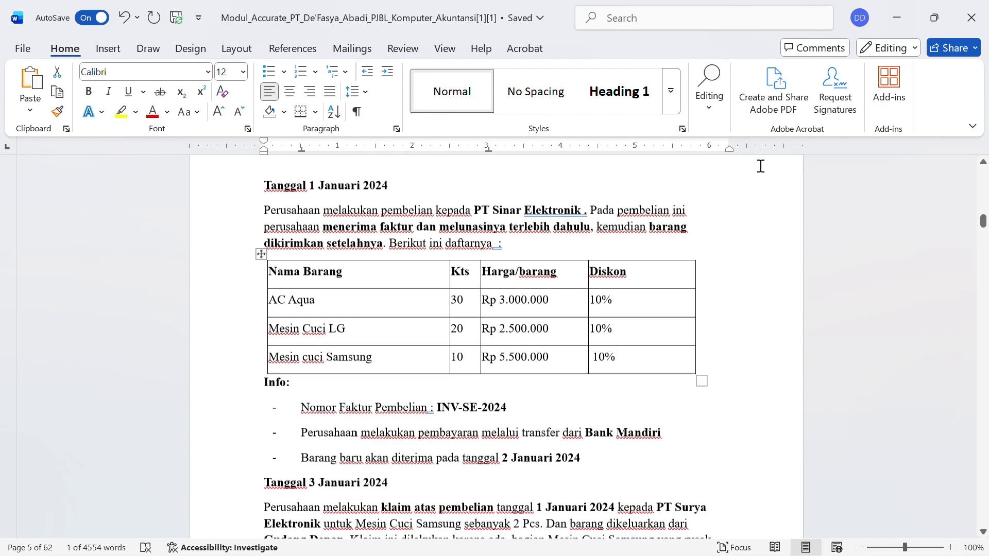
left_click(900, 27)
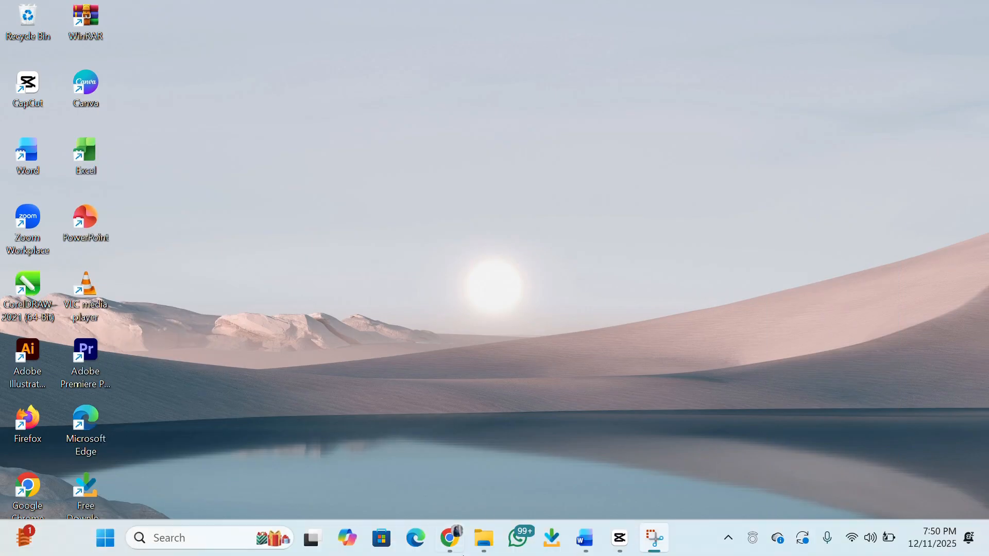
left_click(462, 547)
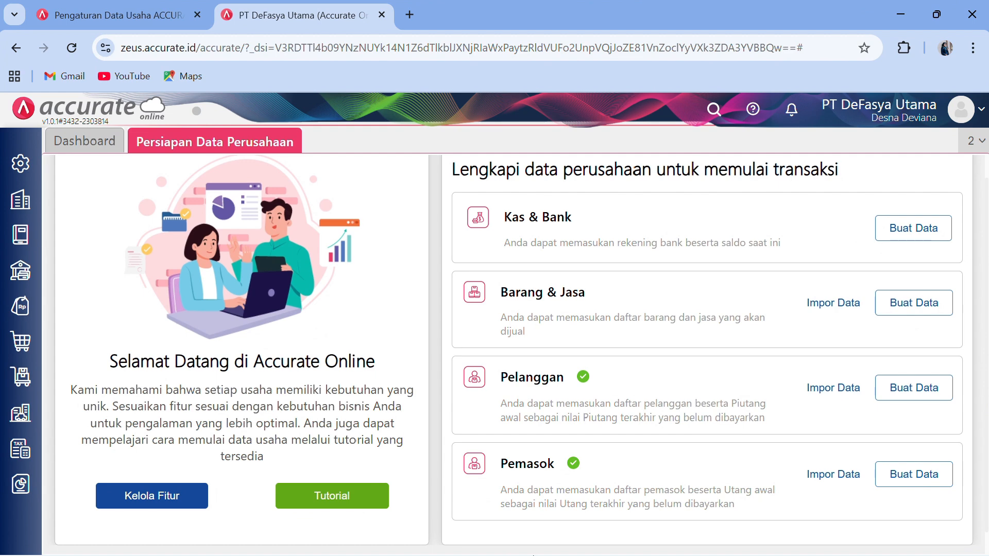
left_click(889, 19)
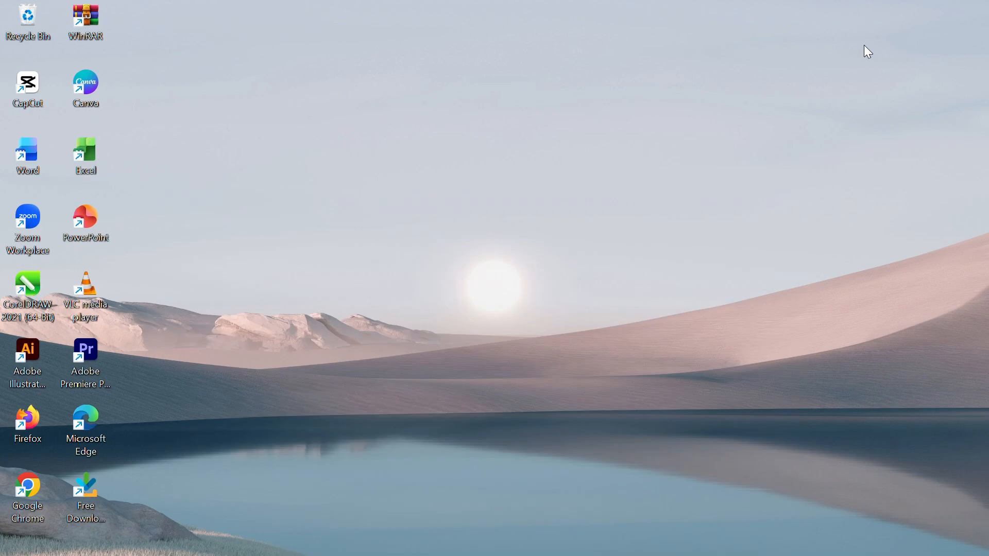
left_click(582, 538)
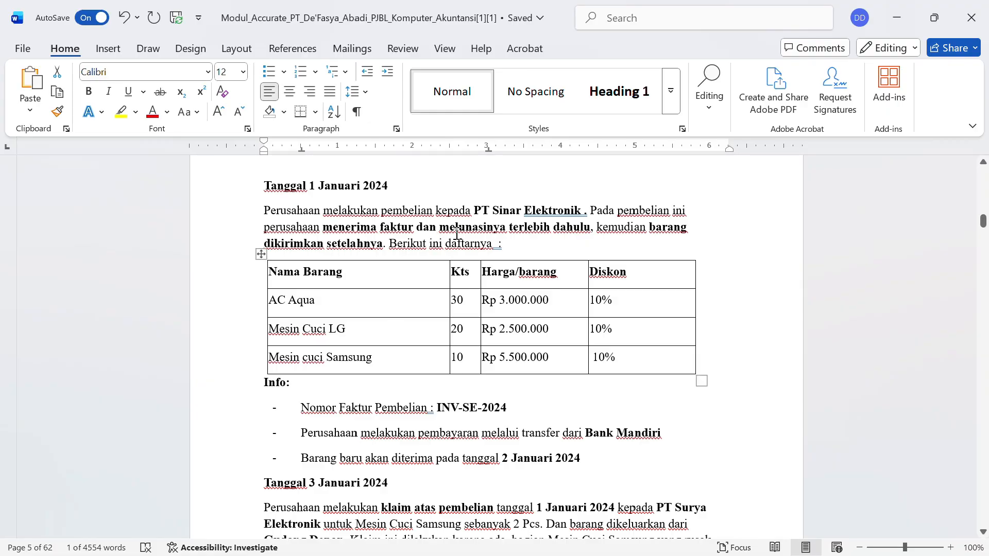
left_click(899, 24)
- Tick Tagihan Dimuka (Mendahului Terima Barang) under Preferensi > Fitur > Pembelian and save
mouse_move(559, 554)
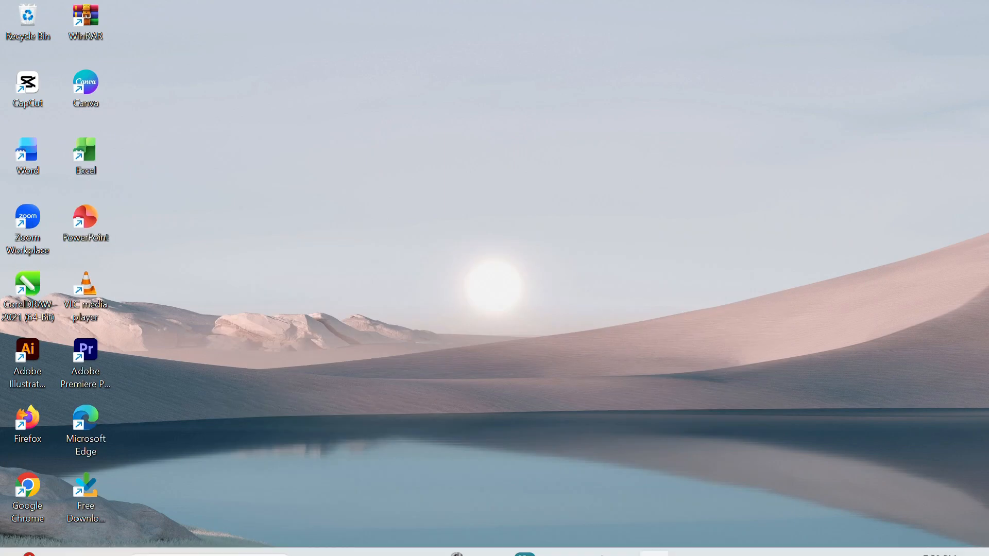
left_click(452, 538)
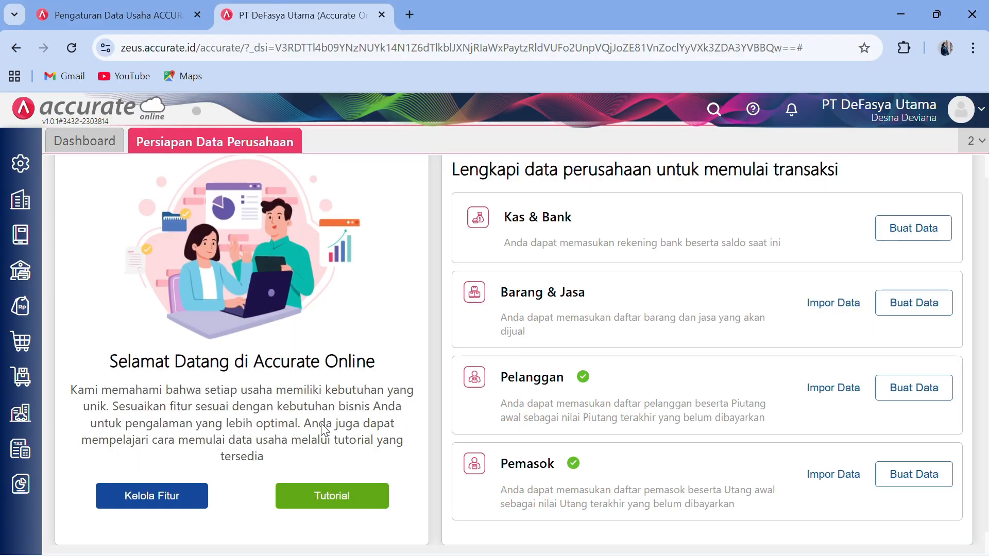
left_click(20, 173)
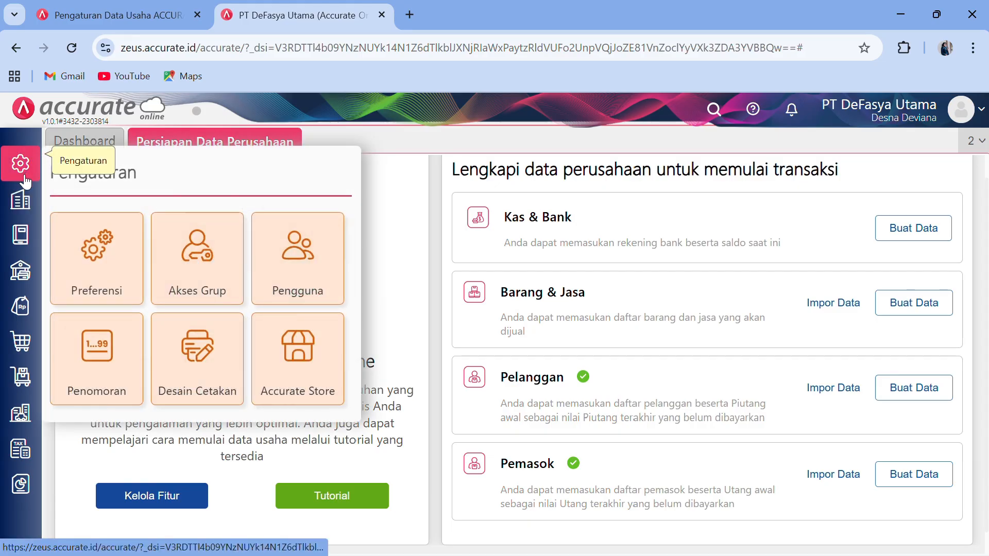
left_click(89, 264)
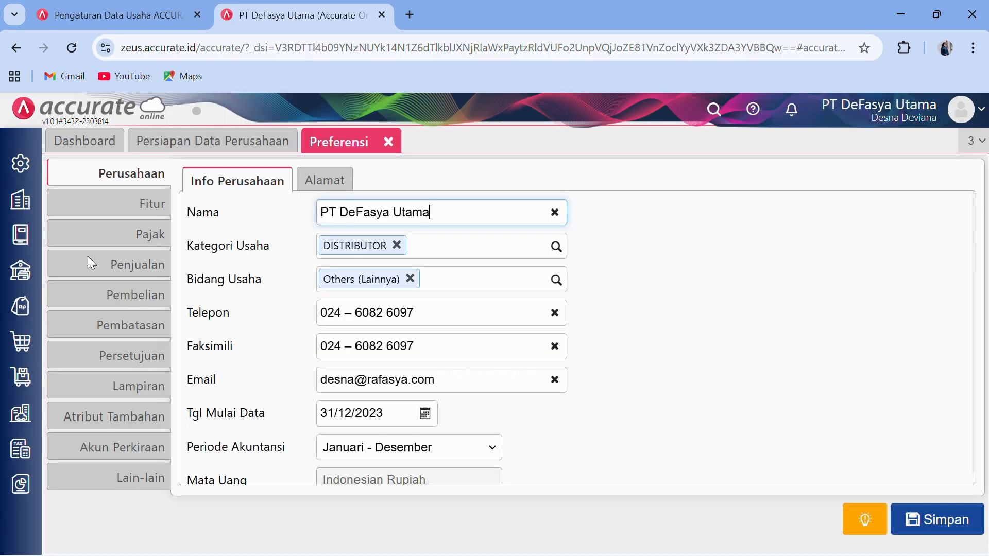
left_click(150, 204)
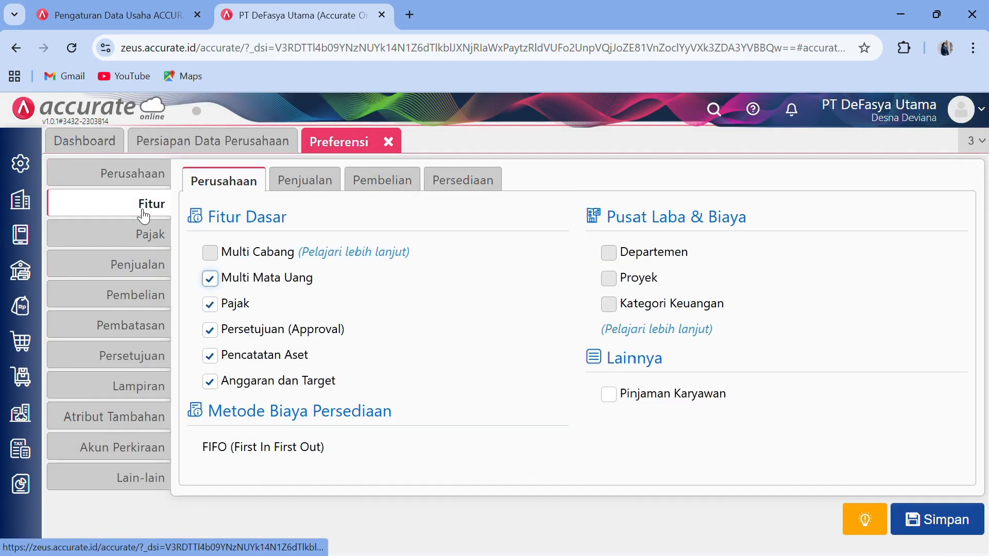
left_click(366, 181)
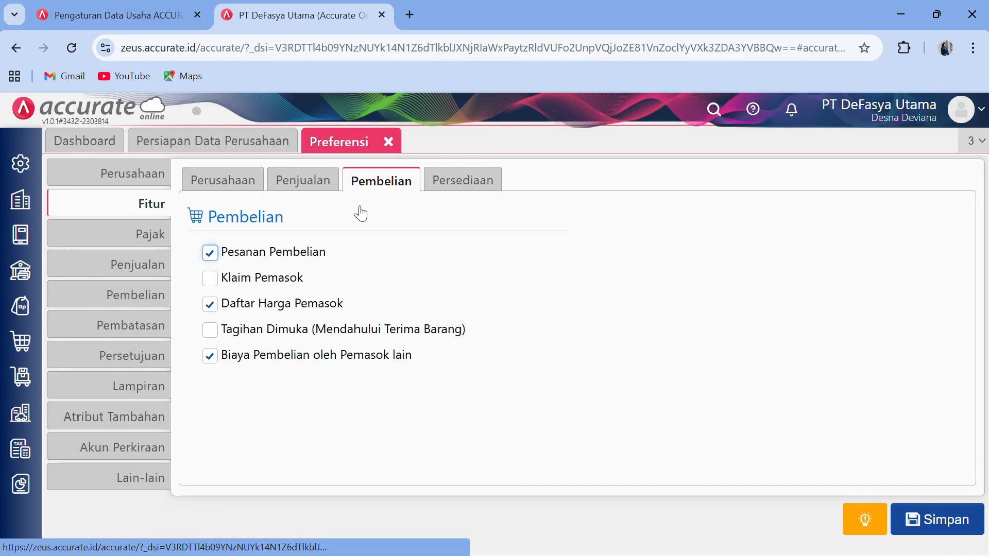
left_click(210, 333)
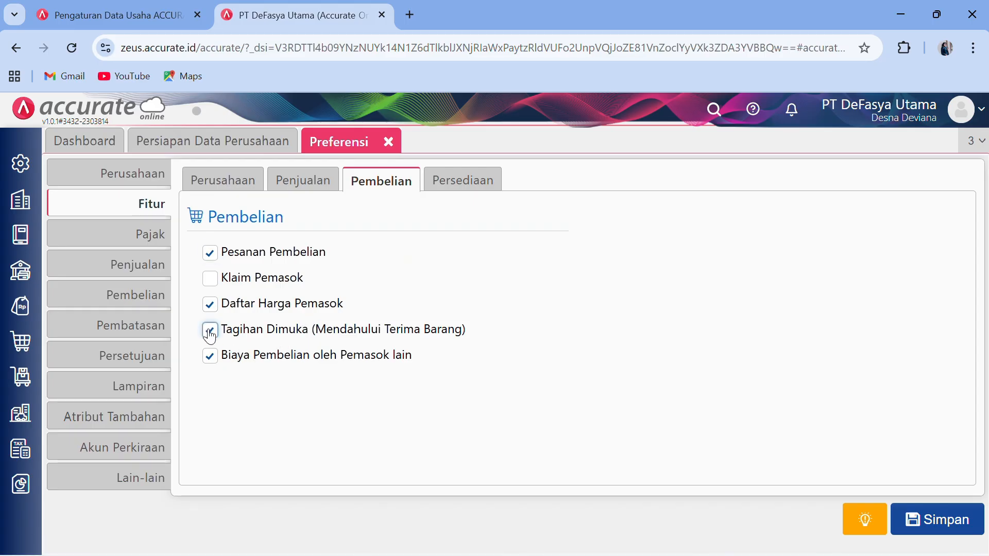
left_click(929, 526)
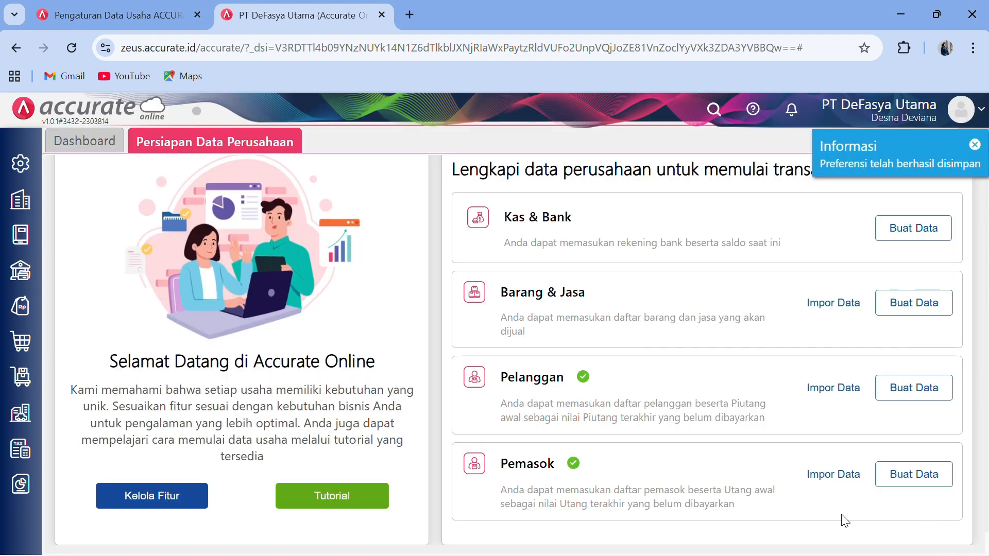
- Create a new Faktur Pembelian for supplier PT Sinar Elektronik dated 01/01/2024
left_click(20, 344)
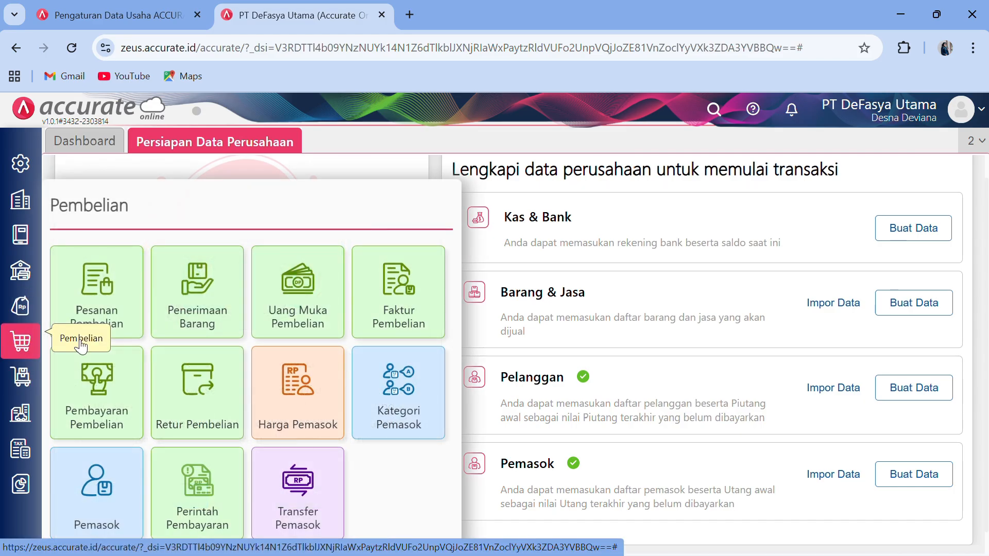
left_click(415, 317)
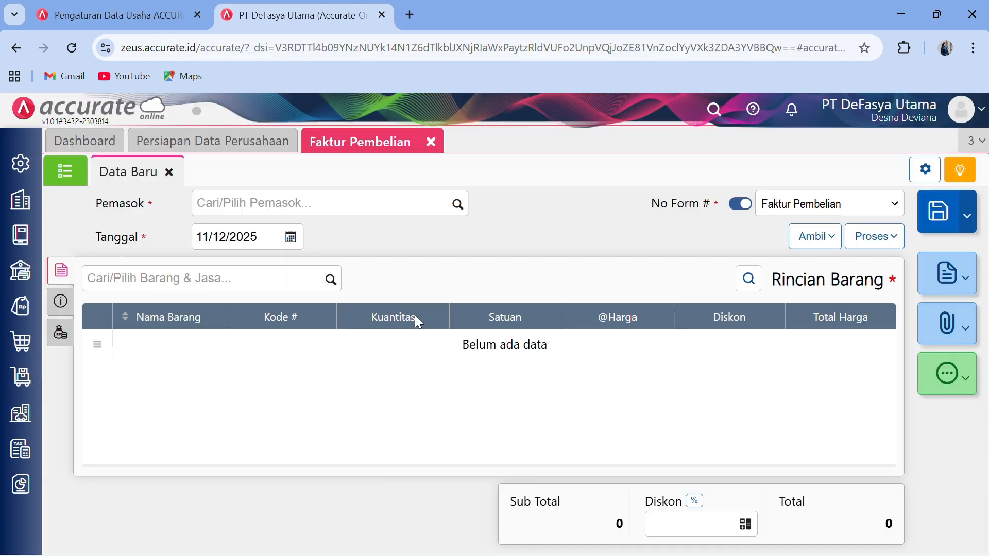
left_click(457, 205)
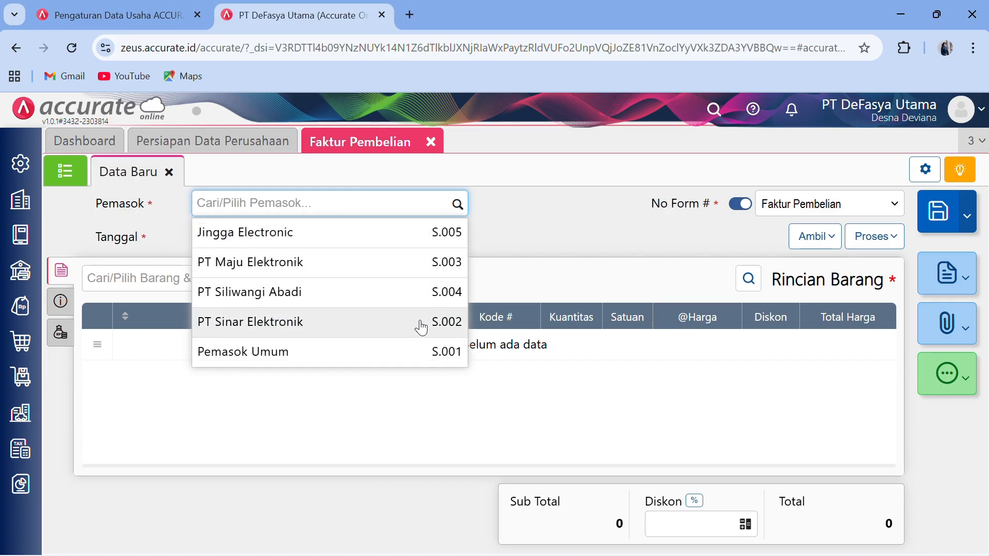
left_click(419, 328)
left_click(272, 229)
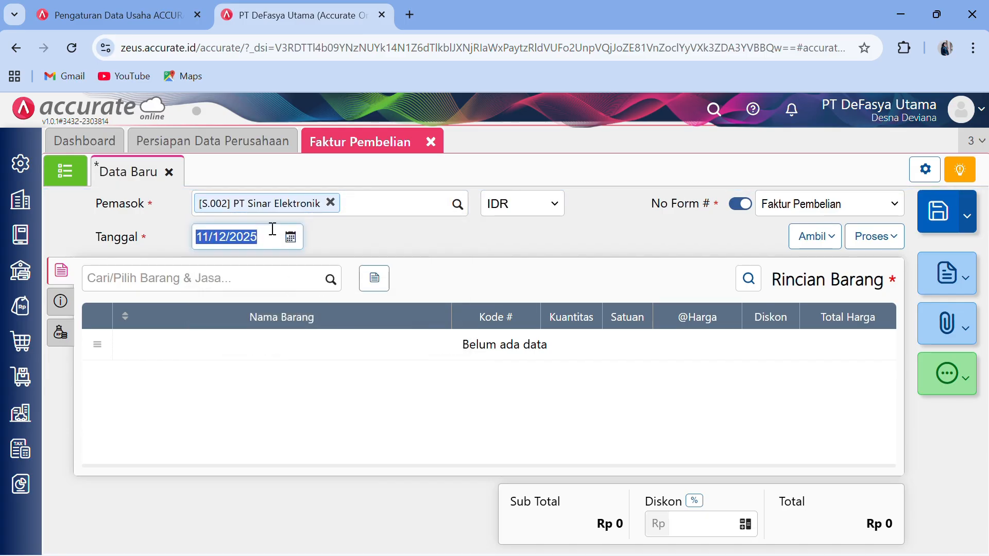
type("0")
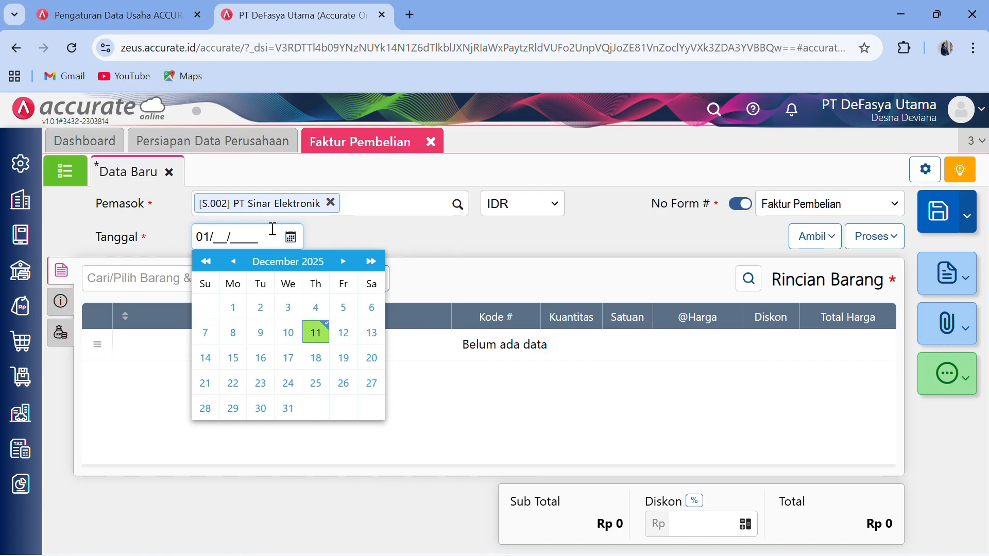
type("1/01/2024")
left_click(424, 245)
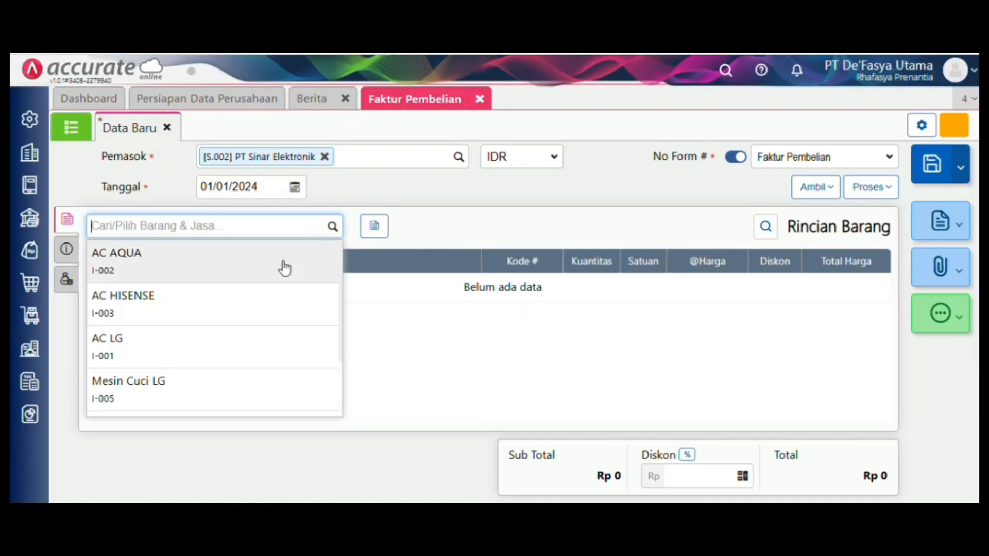
- Add AC AQUA to the invoice: 30 pcs with a 10% discount from the depan warehouse
left_click(282, 264)
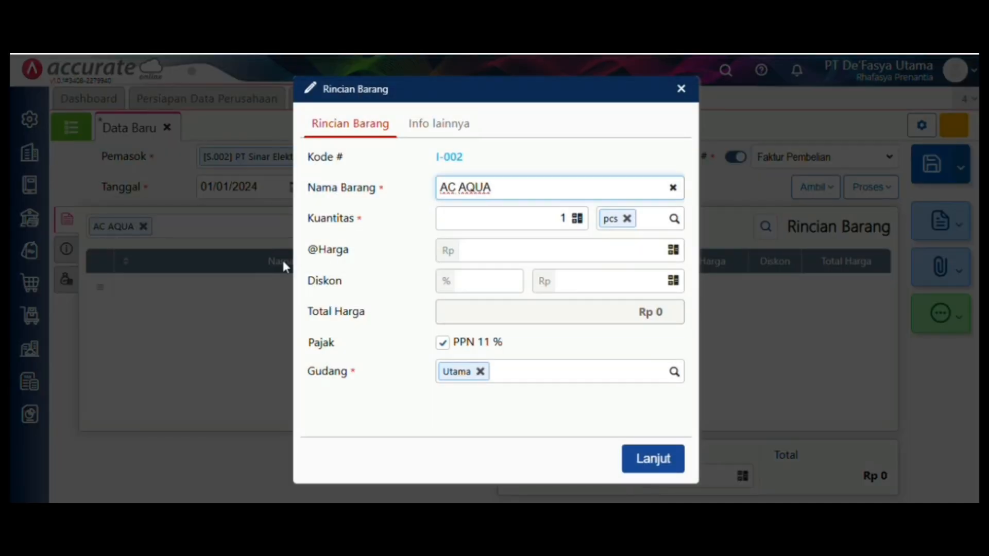
left_click(576, 218)
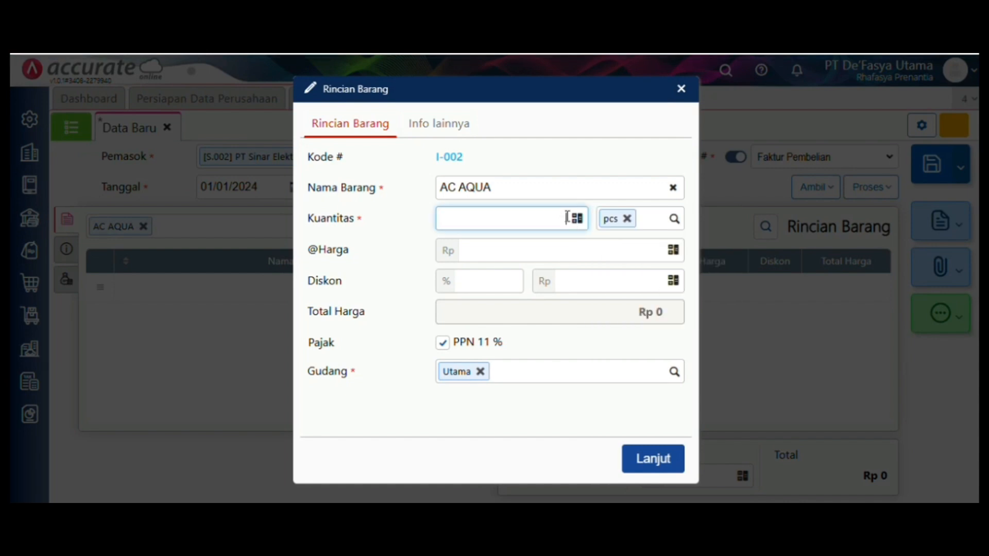
type("30")
left_click(588, 250)
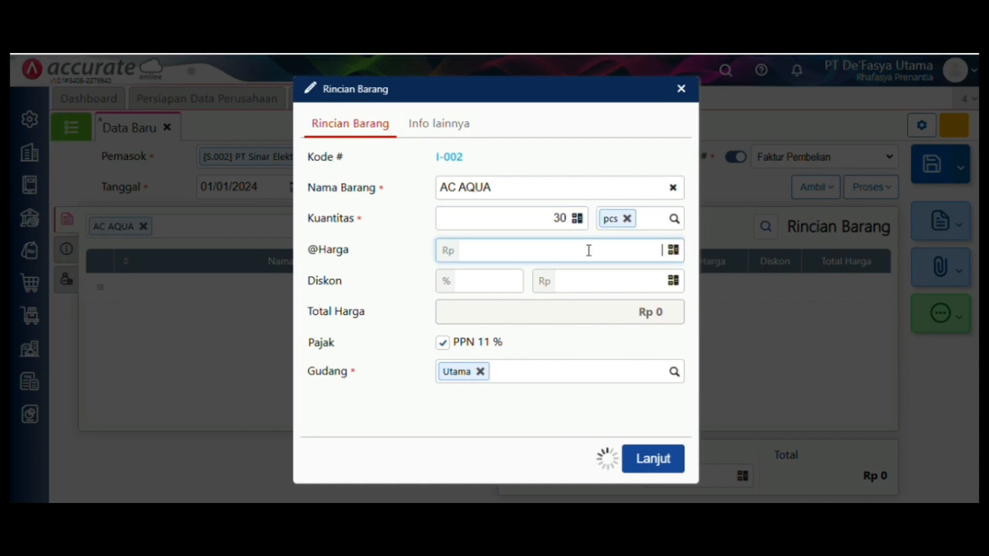
type("33.000")
key("BackSpace")
key("BackSpace")
key("BackSpace")
key("BackSpace")
type("0000000")
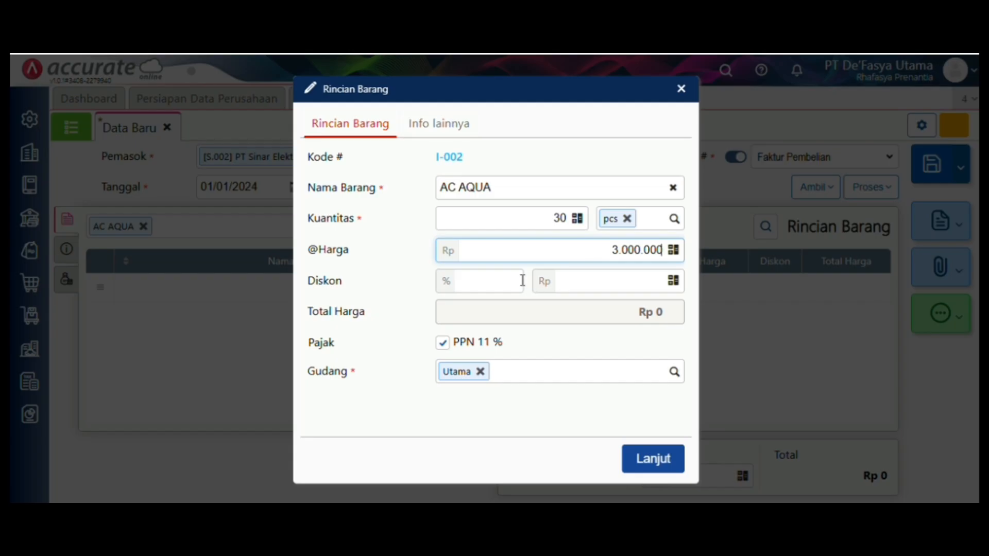
left_click(499, 282)
type("10")
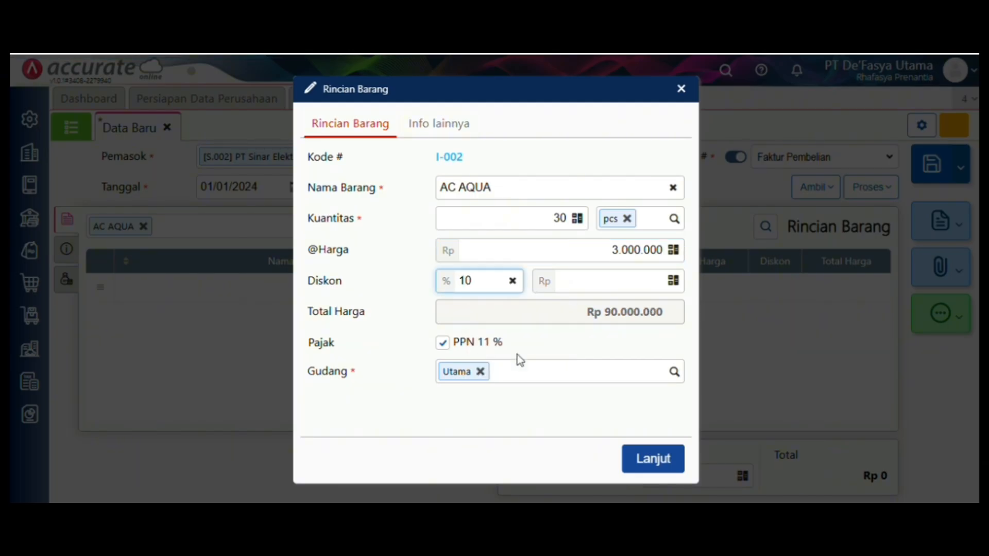
left_click(486, 374)
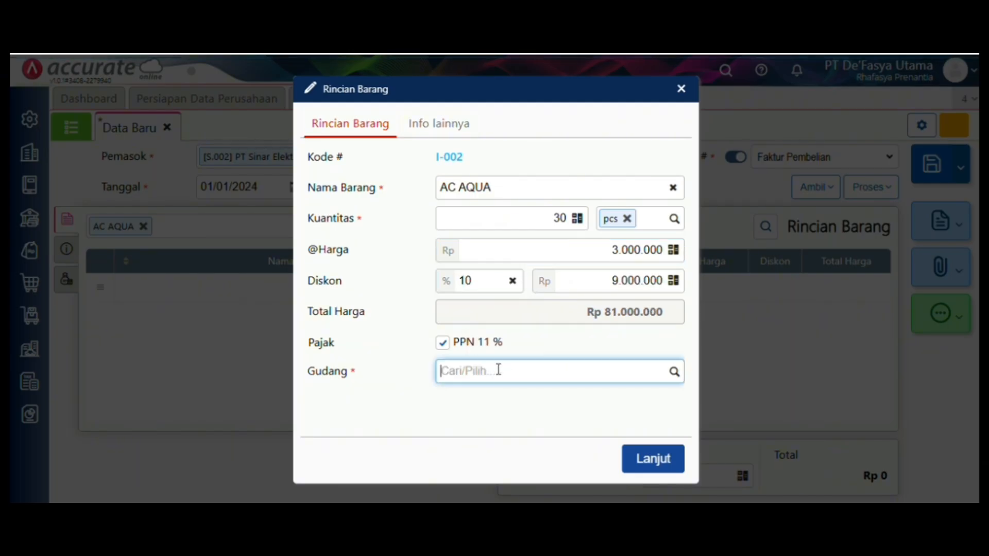
left_click(675, 372)
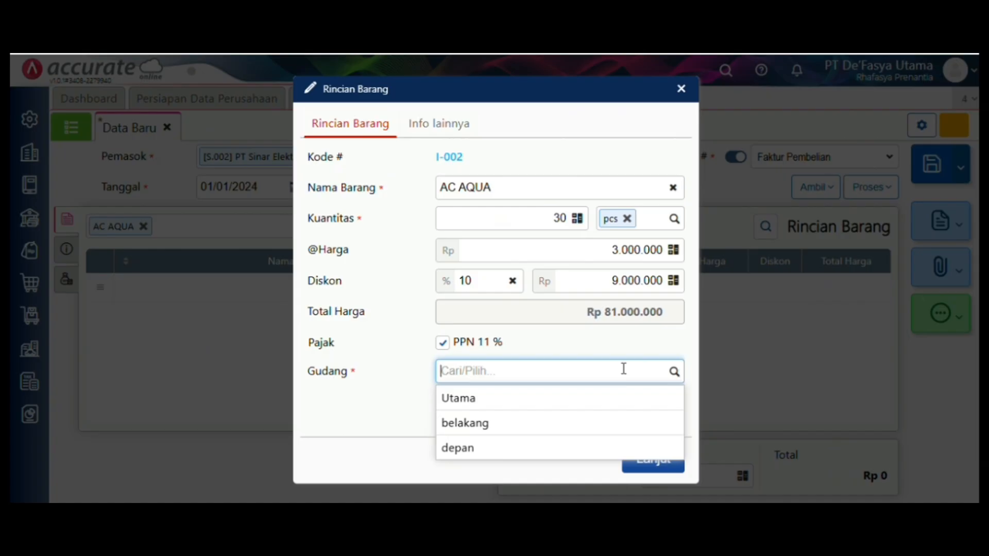
left_click(586, 448)
left_click(650, 460)
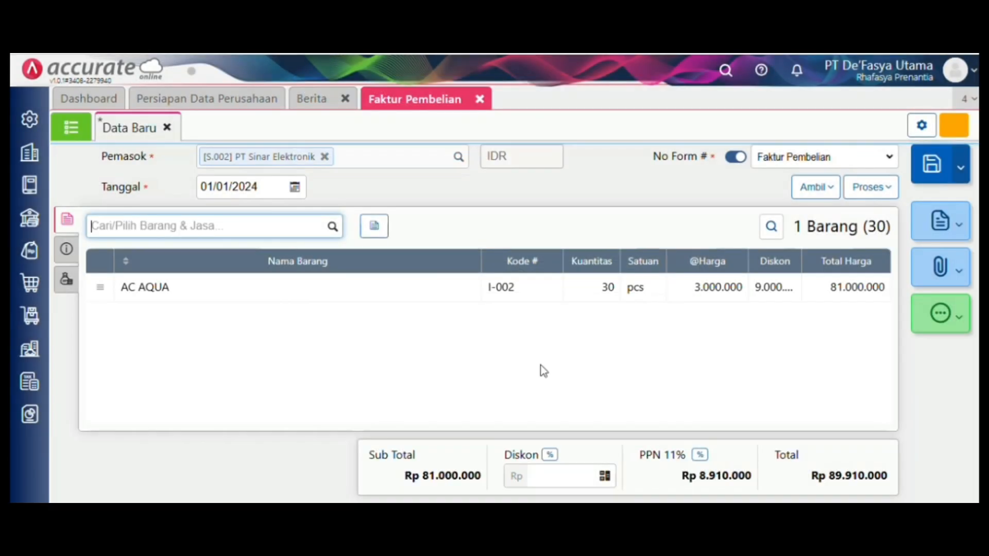
- Add Mesin Cuci LG: 20 pcs at Rp 2.500.000 with a 10% discount
left_click(333, 227)
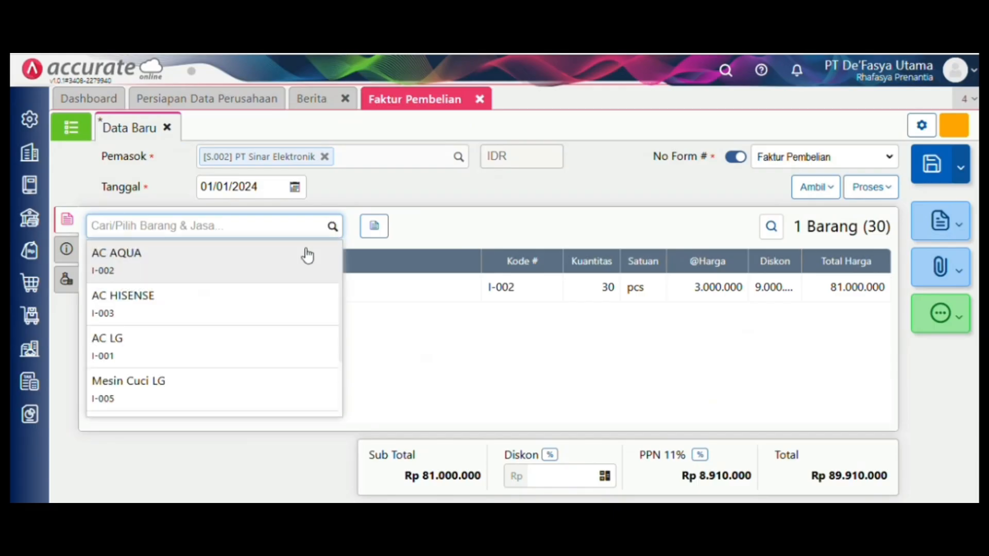
left_click(261, 389)
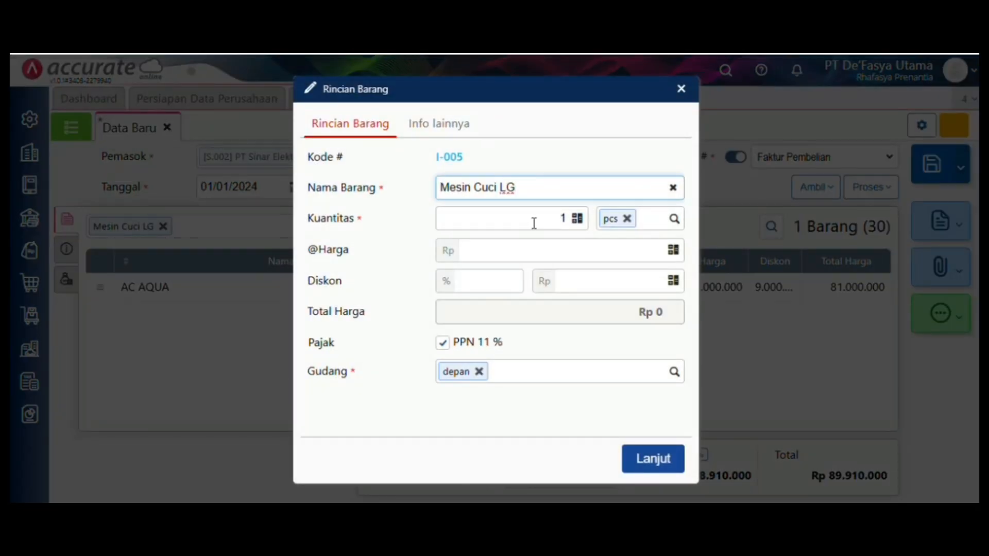
left_click(563, 218)
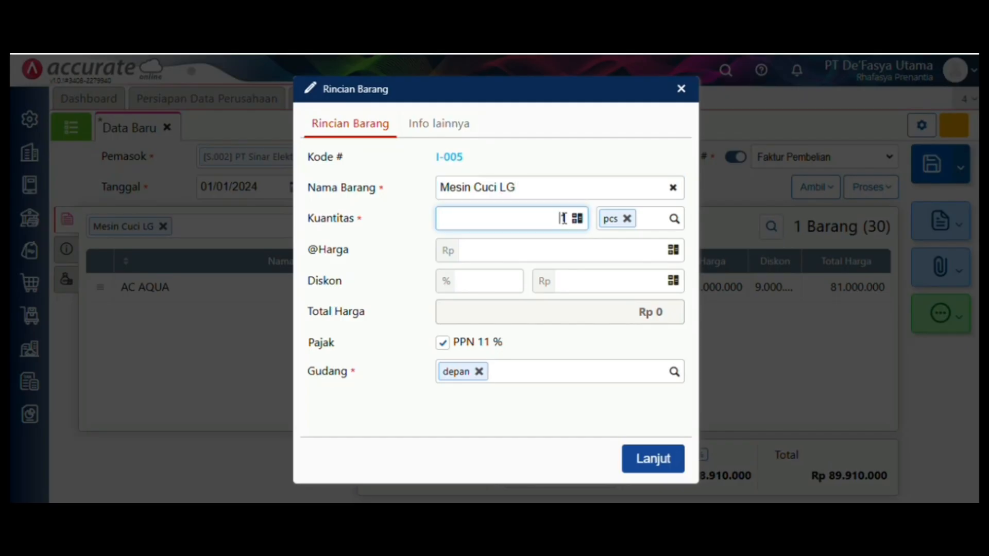
type("20")
left_click(549, 245)
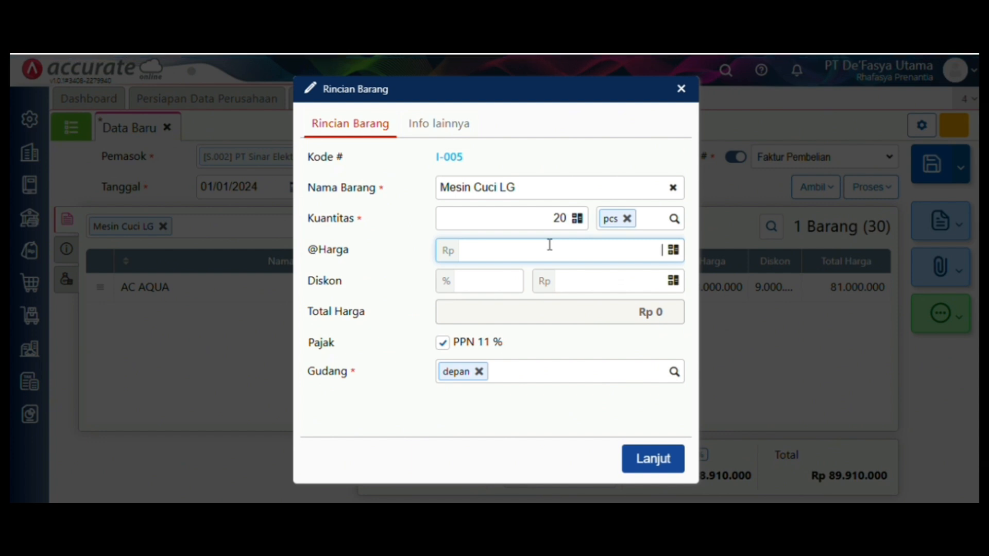
type("2.500.000")
left_click(496, 282)
type("20")
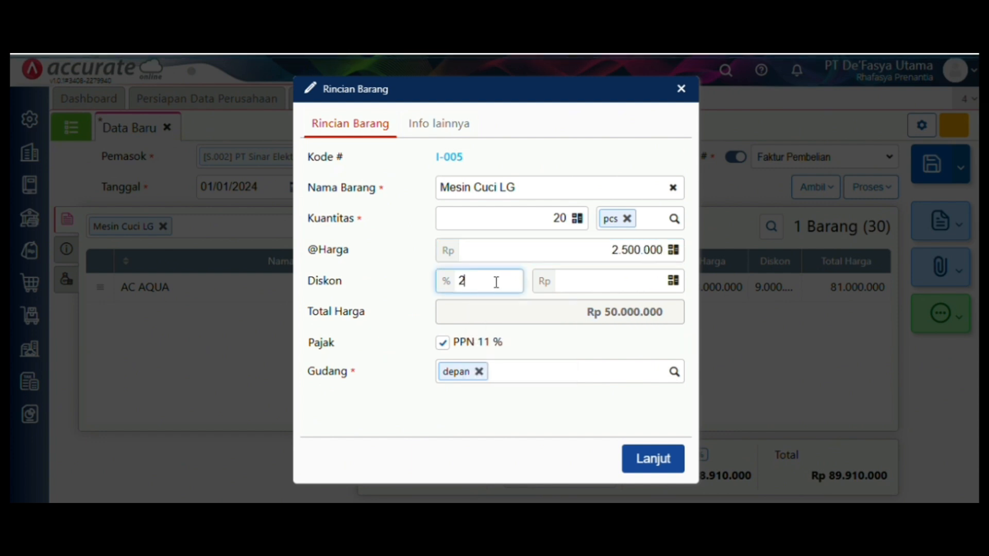
key("BackSpace")
key("BackSpace")
type("10")
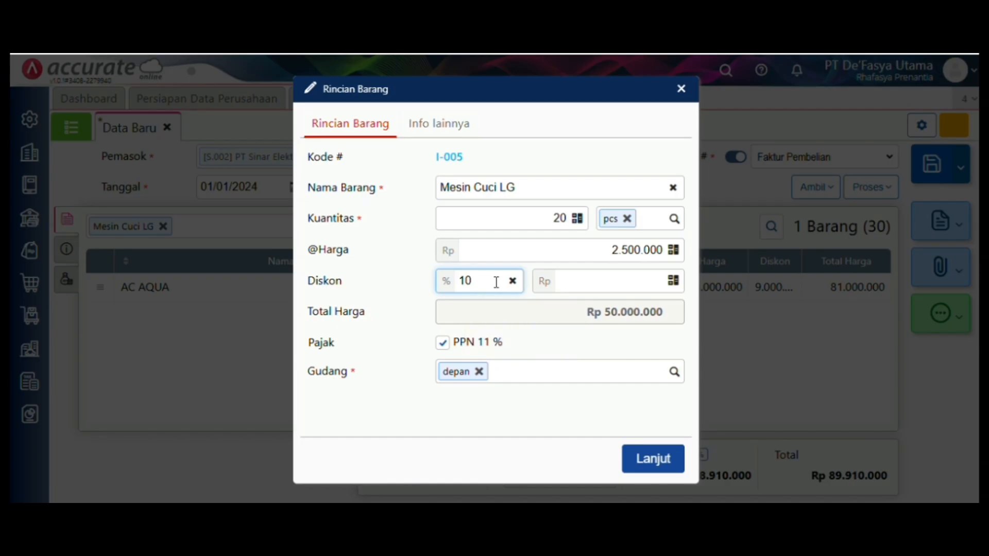
left_click(548, 409)
left_click(657, 460)
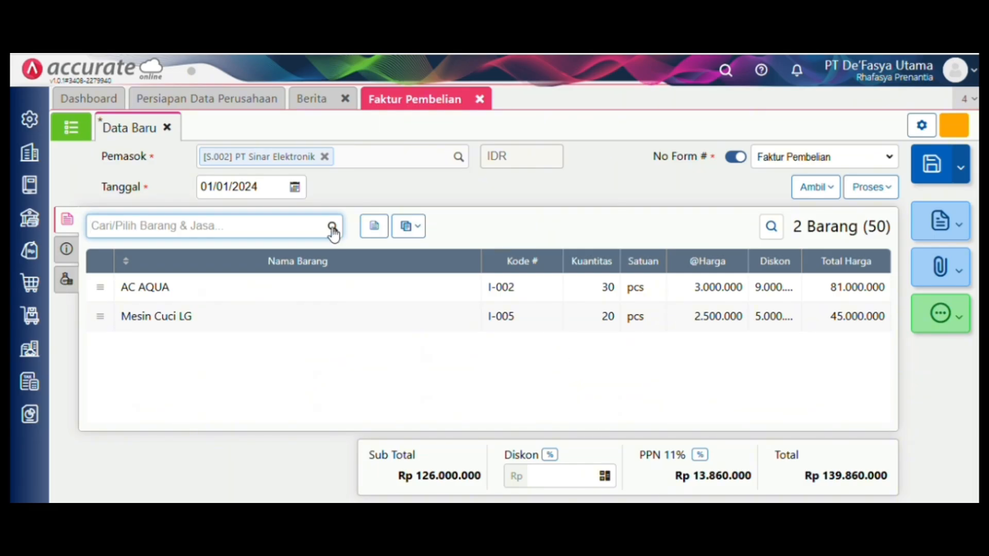
- Add Mesin Cuci Samsung, 10 pcs at Rp 5.500.000 less 10%, bringing the total to Rp 194.805.000
left_click(333, 228)
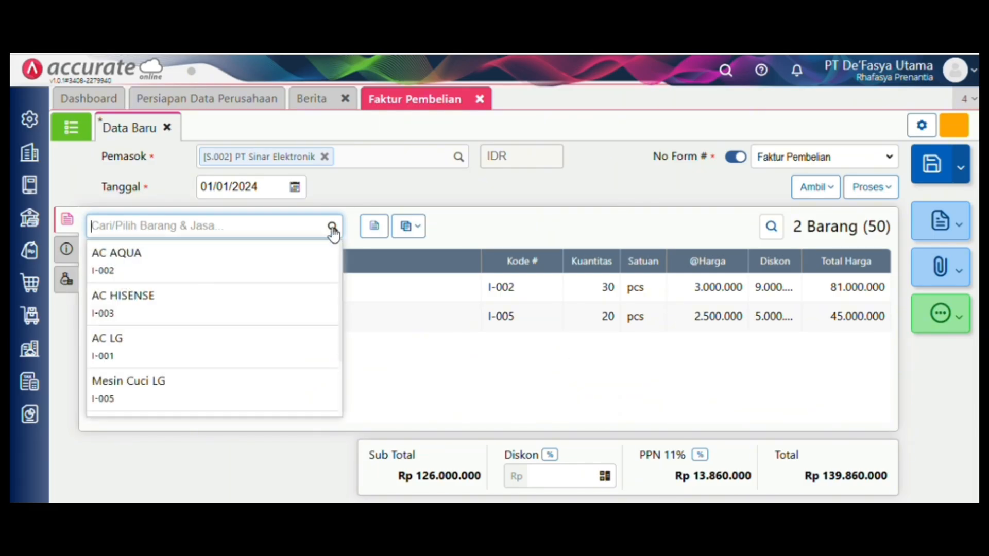
scroll(269, 360, "down", 2)
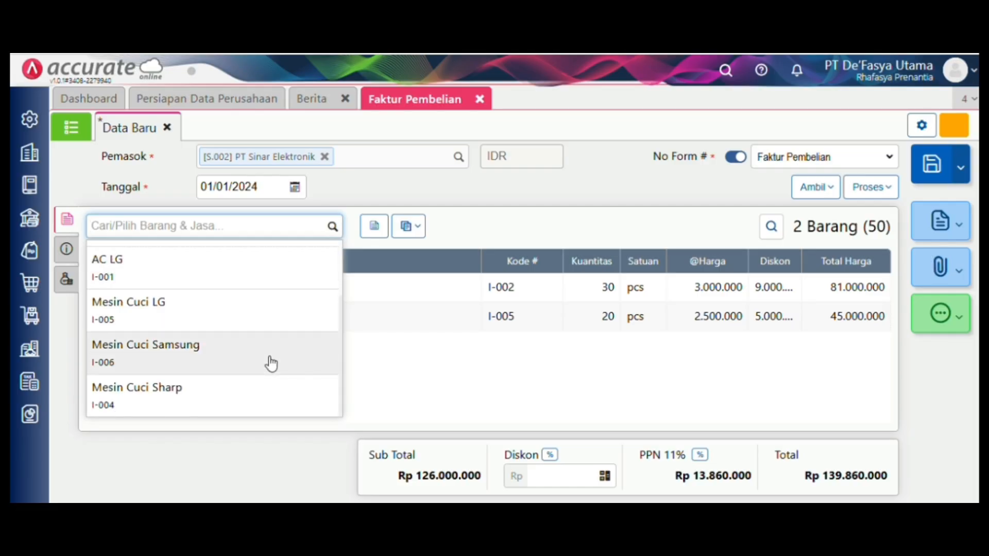
left_click(269, 360)
left_click(565, 219)
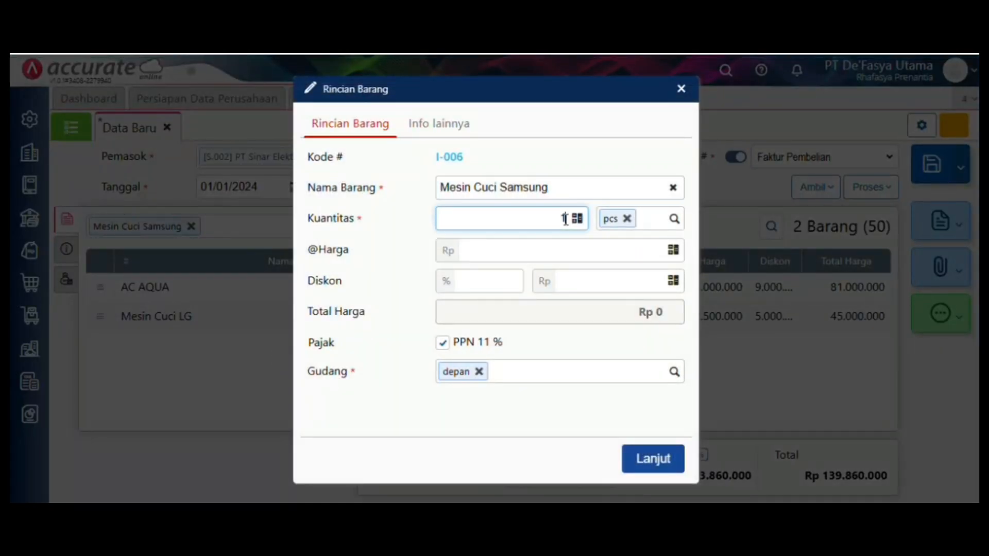
type("10")
left_click(580, 254)
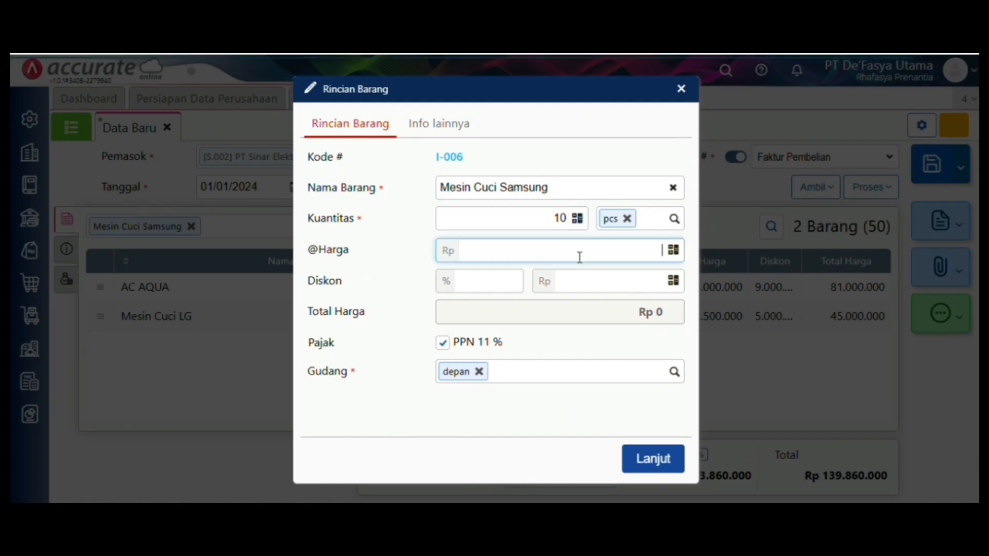
type("5.500.0")
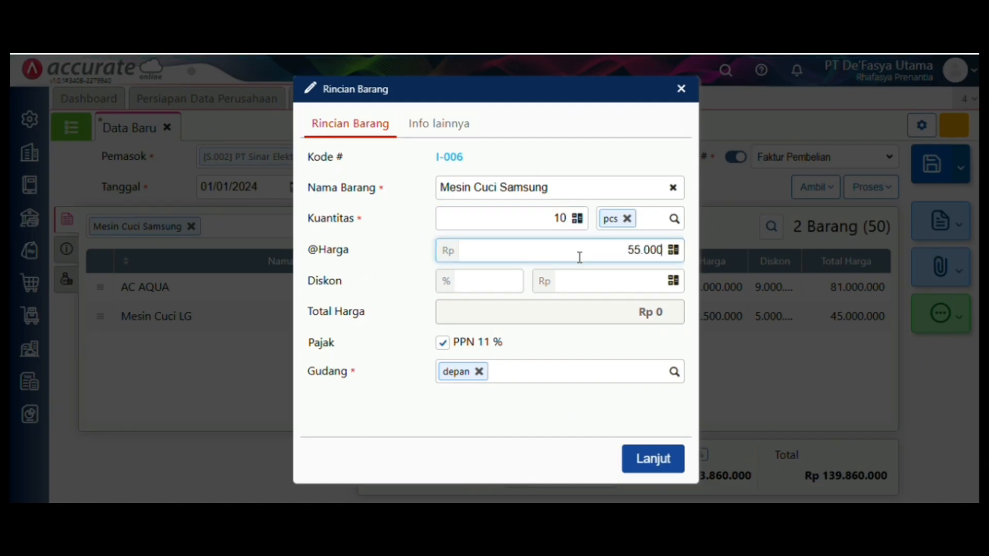
type("00")
left_click(496, 278)
type("10")
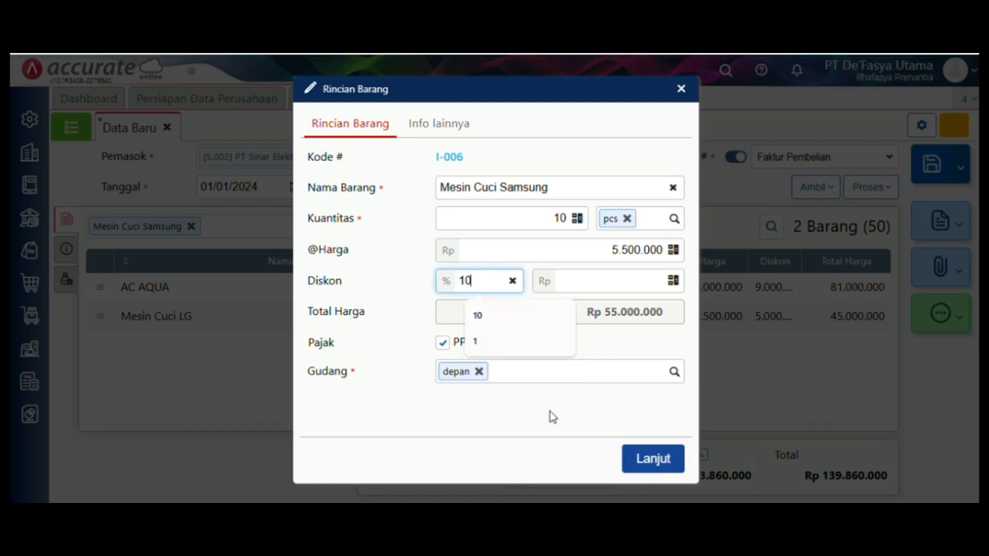
left_click(550, 416)
left_click(638, 467)
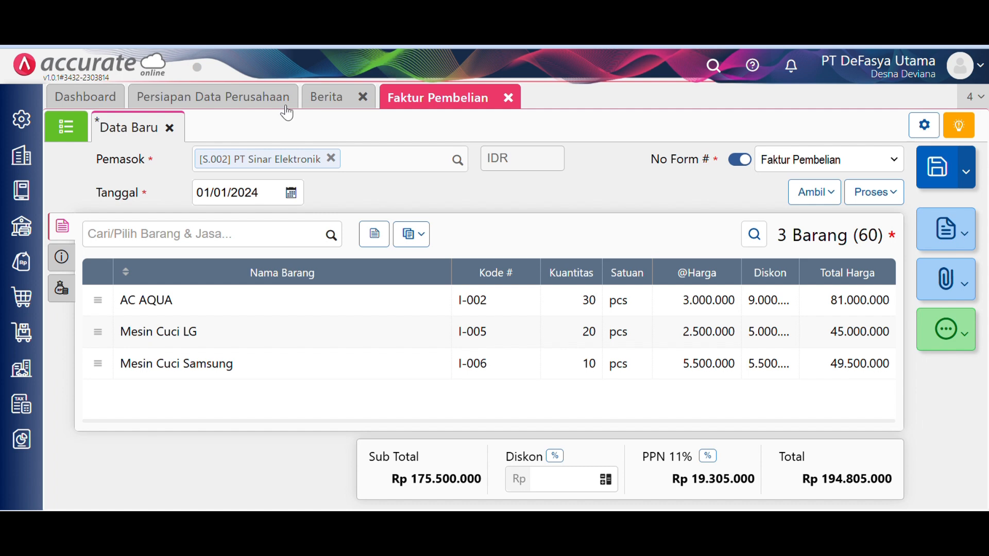
- Check the invoice's Info lainnya details (INV-SE-2024, shipping date 02/01/2024) against the Word brief
left_click(70, 263)
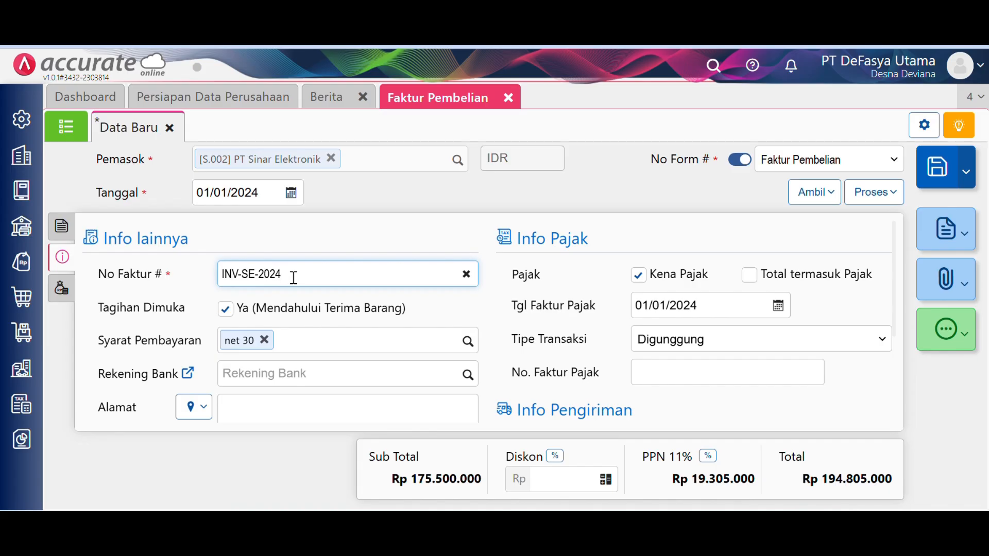
scroll(704, 369, "down", 3)
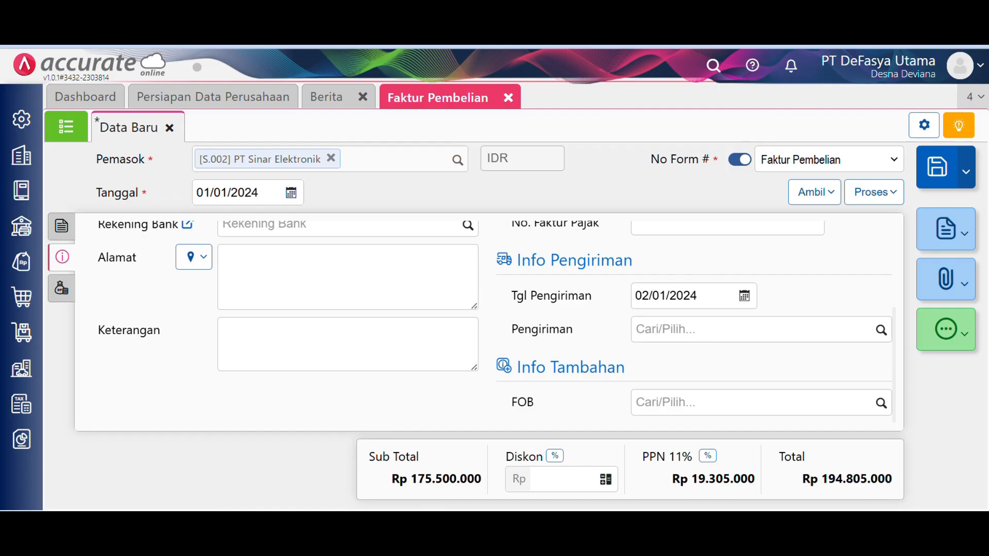
key("alt+Tab")
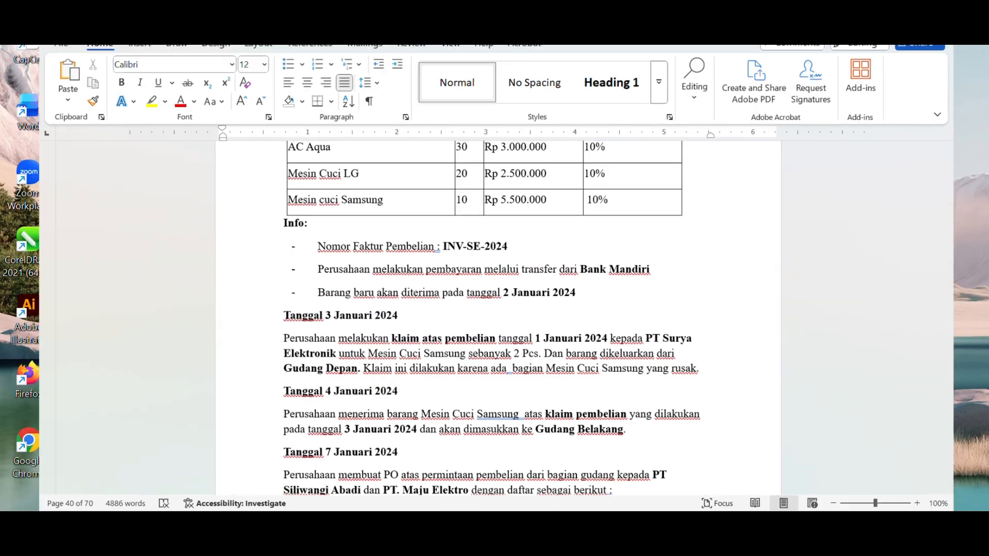
mouse_move(443, 508)
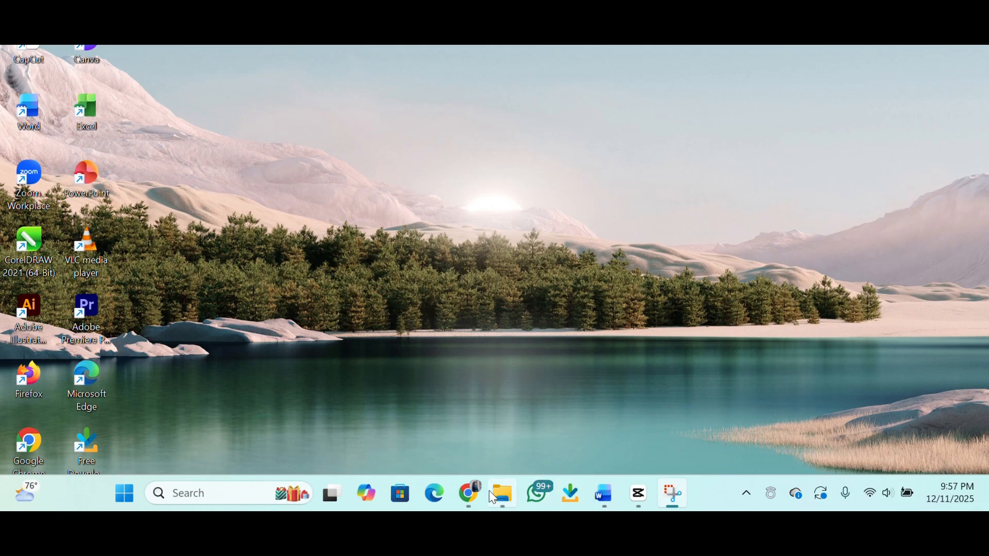
left_click(468, 494)
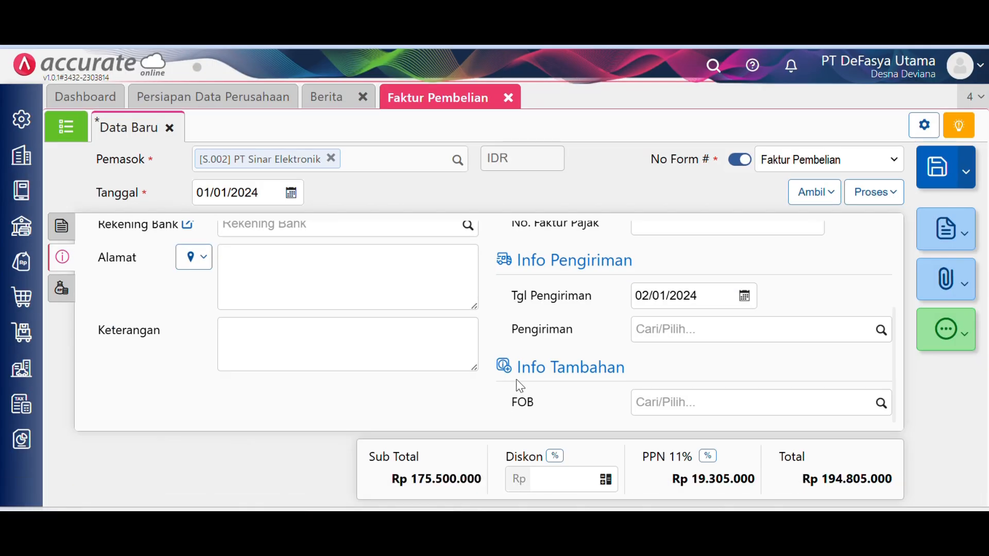
- Create a Bank Mandiri IDR payment dated 01/01/2024 covering the full Rp 194.805.000
scroll(517, 379, "up", 3)
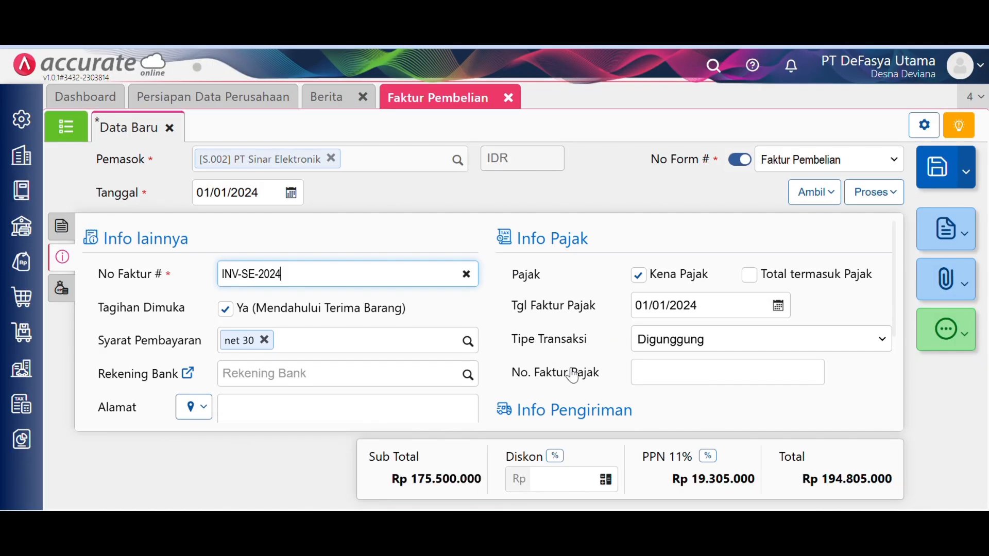
left_click(865, 205)
left_click(851, 223)
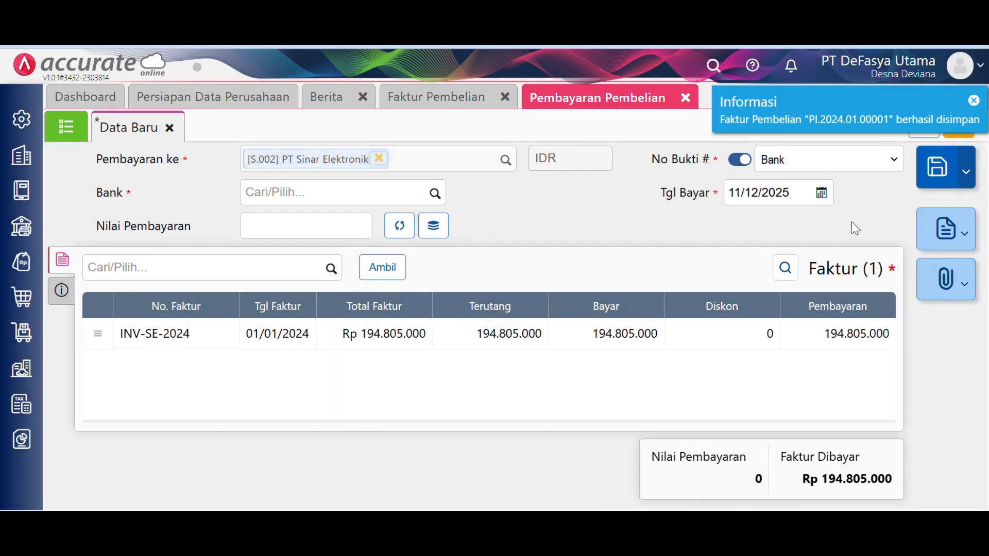
left_click(436, 194)
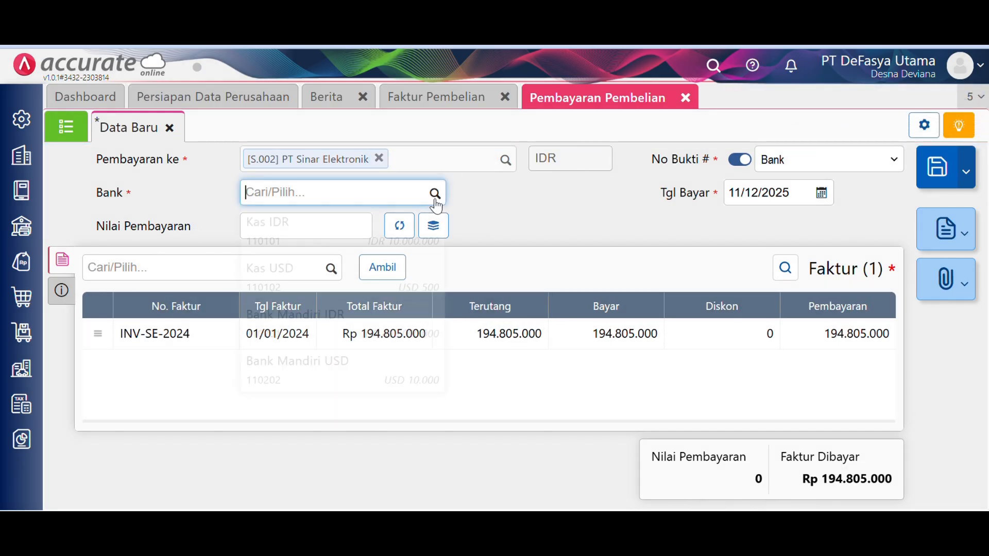
left_click(402, 329)
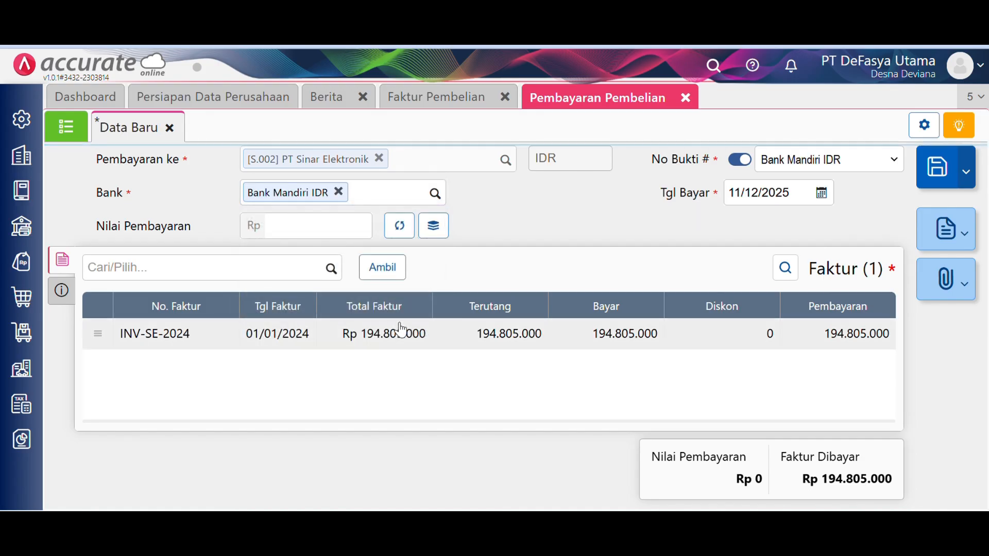
left_click(796, 192)
type("1012024")
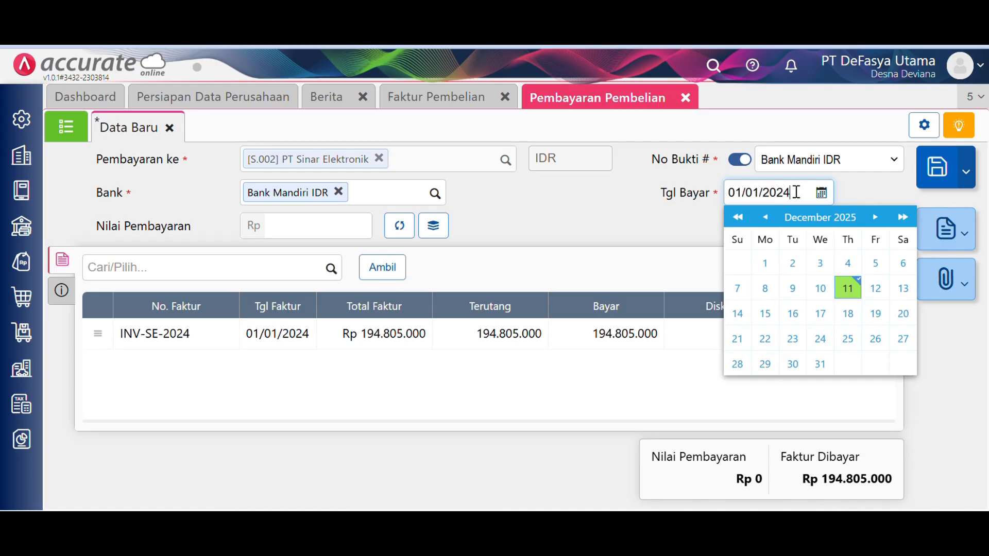
left_click(407, 231)
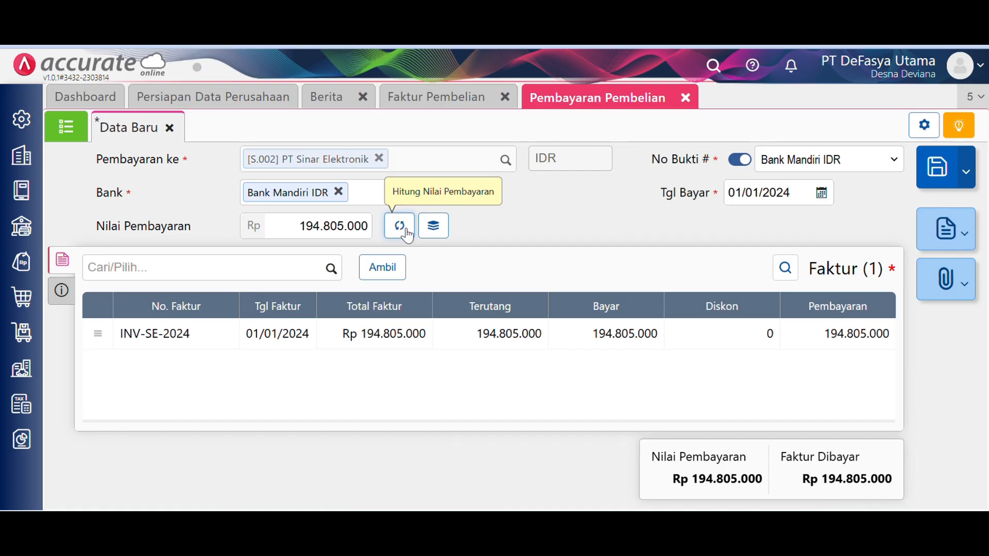
left_click(68, 303)
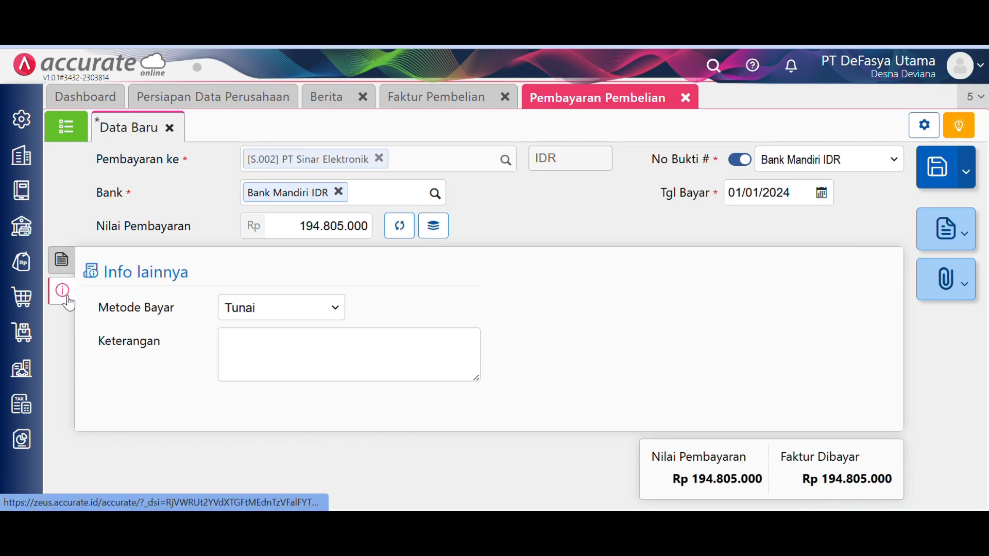
- Set the payment method to Transfer Bank, save the payment, and close the open forms
left_click(324, 314)
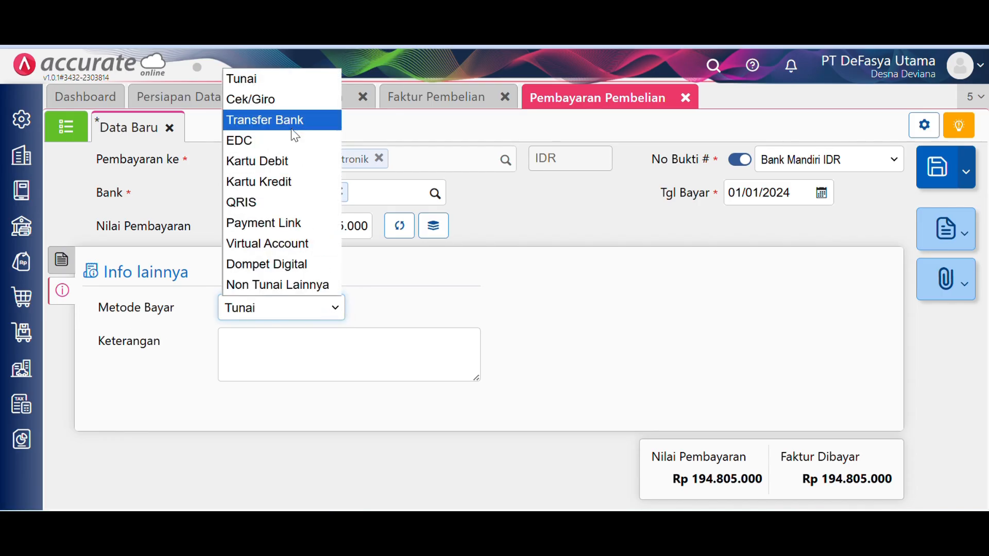
left_click(292, 127)
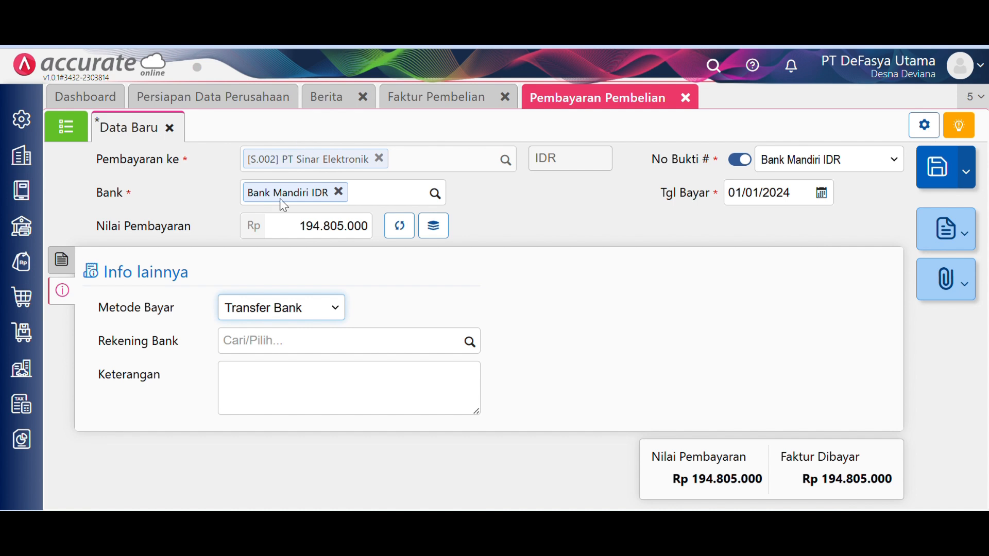
left_click(70, 270)
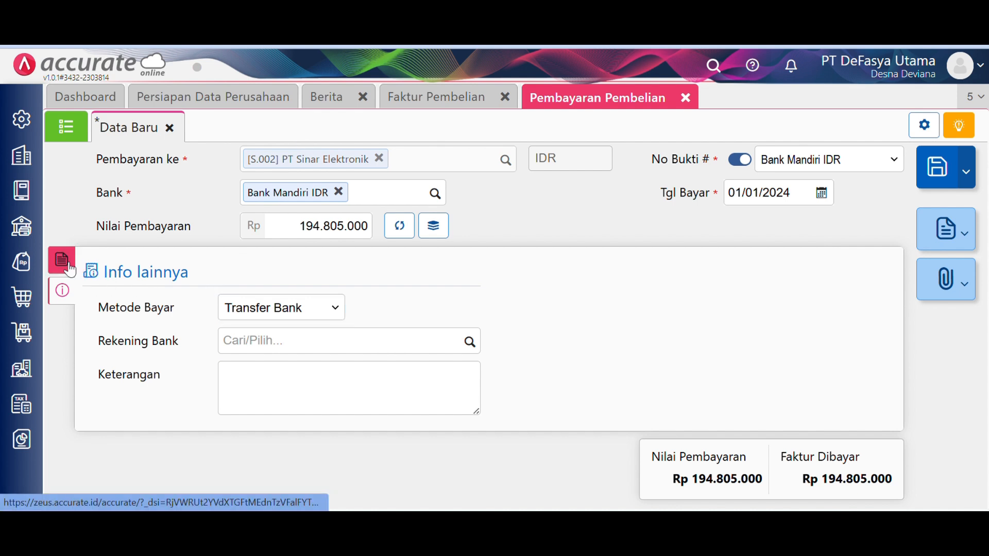
left_click(930, 187)
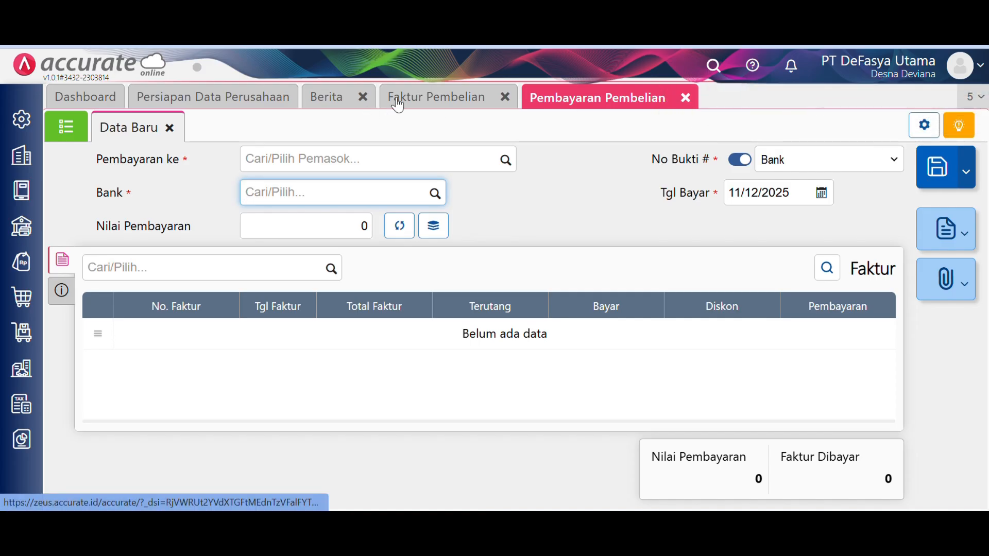
left_click(684, 98)
left_click(508, 99)
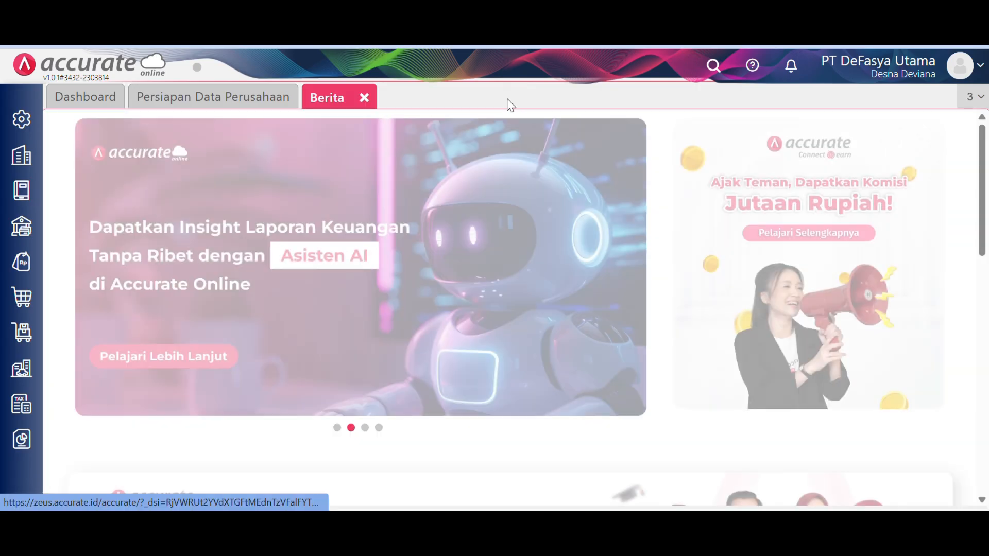
left_click(363, 98)
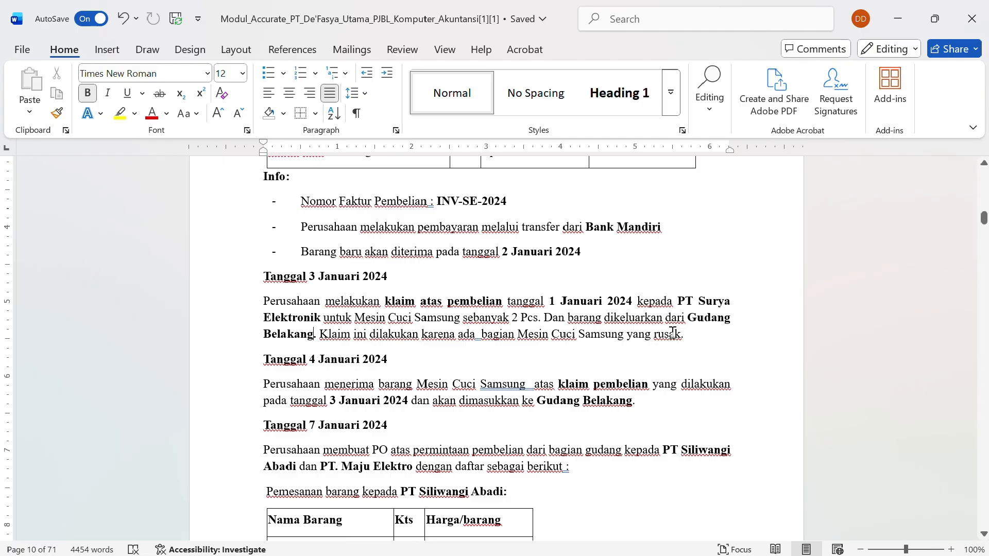
- Tick Klaim Pemasok among the Pembelian features in Preferensi and save
left_click(884, 12)
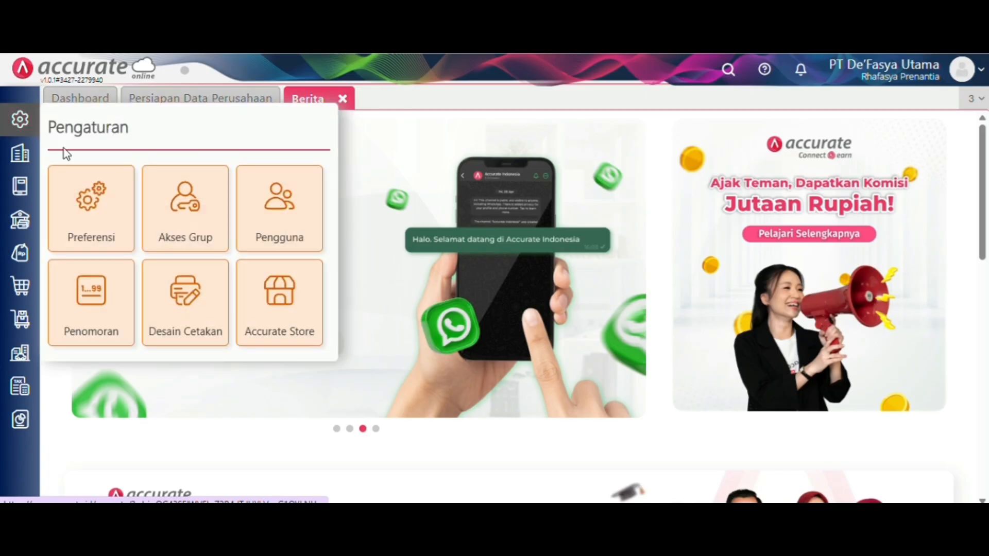
left_click(114, 232)
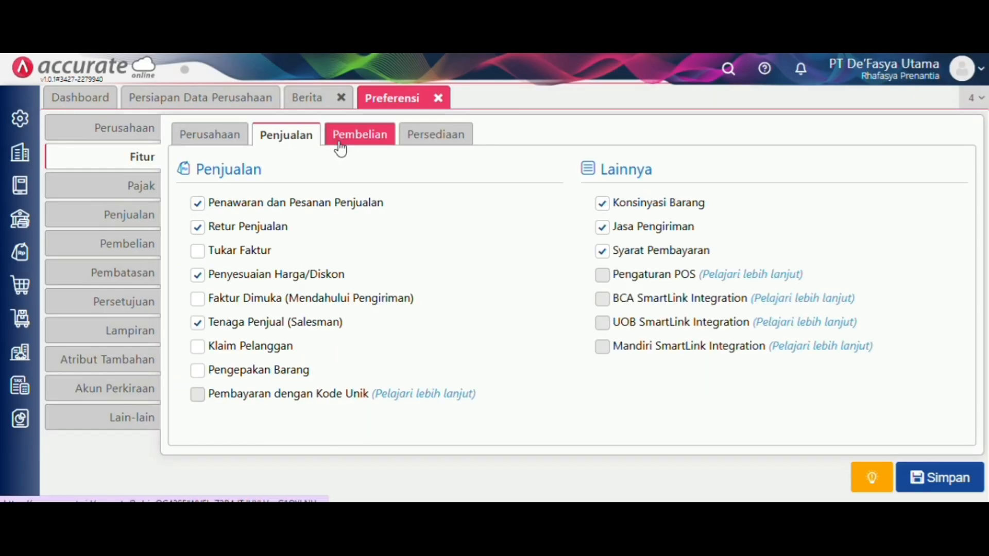
left_click(339, 145)
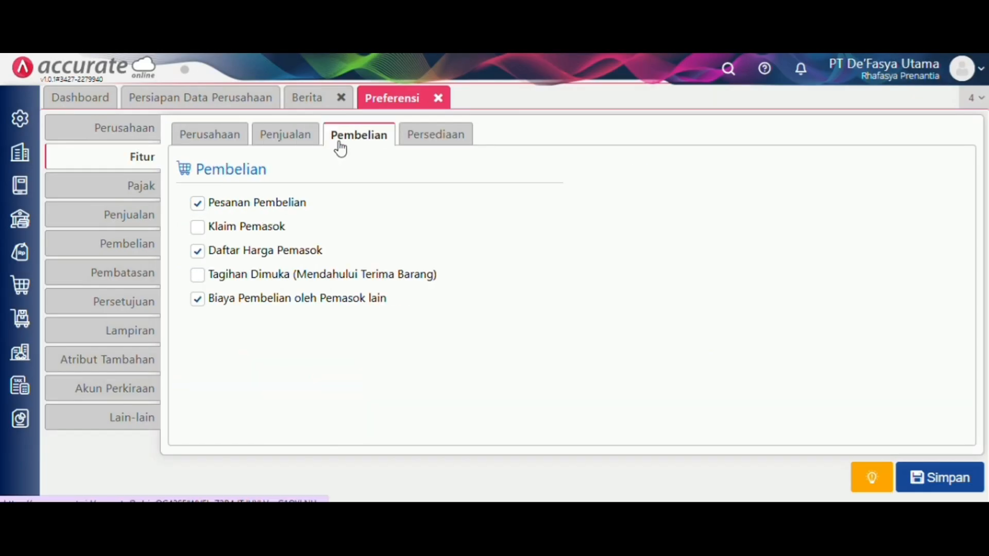
left_click(281, 225)
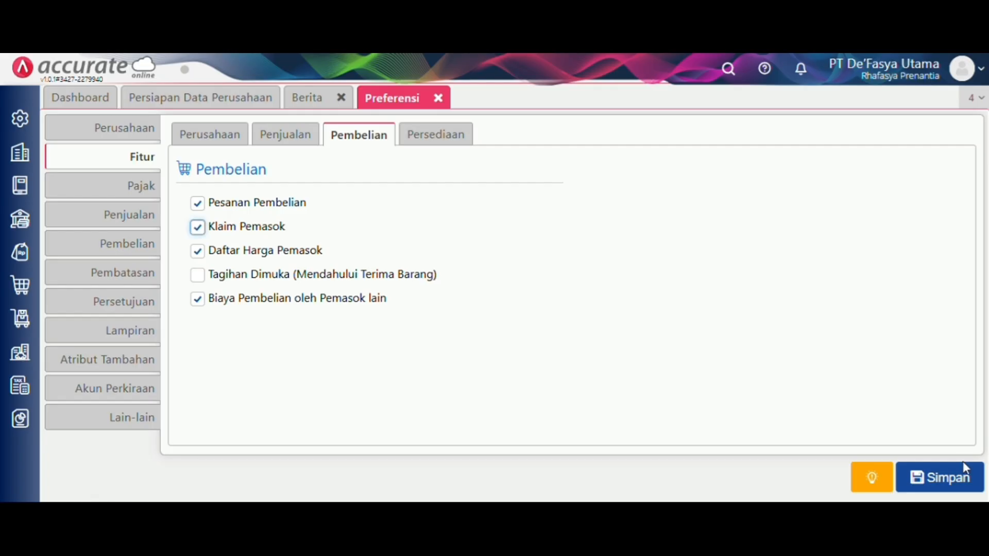
left_click(963, 477)
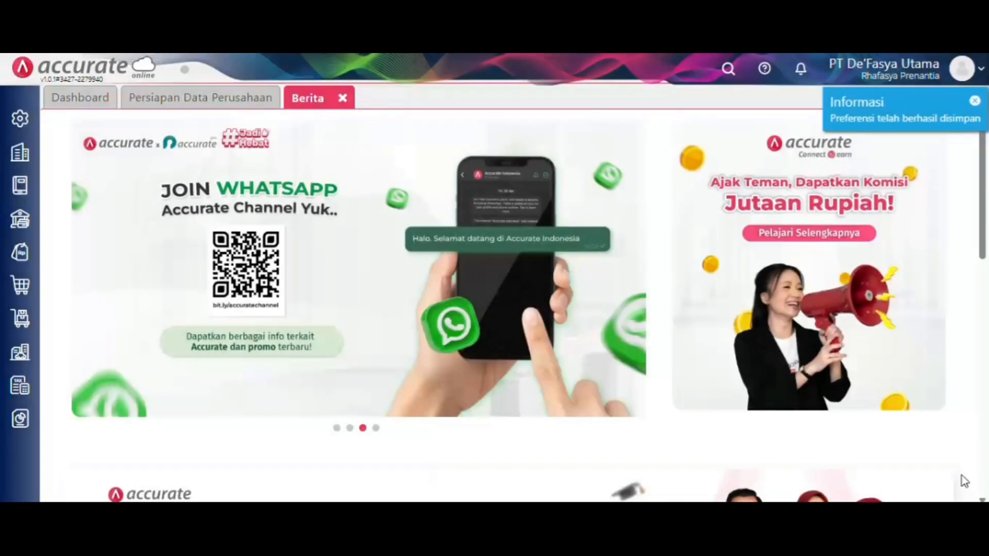
- Start a Klaim Pemasok to PT Sinar Elektronik dated 03/01/2024
left_click(20, 285)
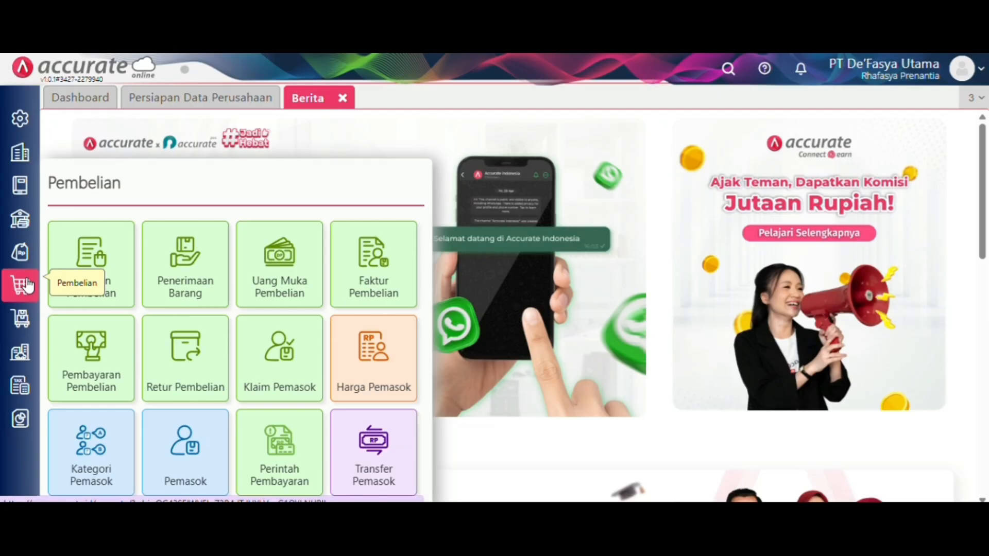
left_click(309, 356)
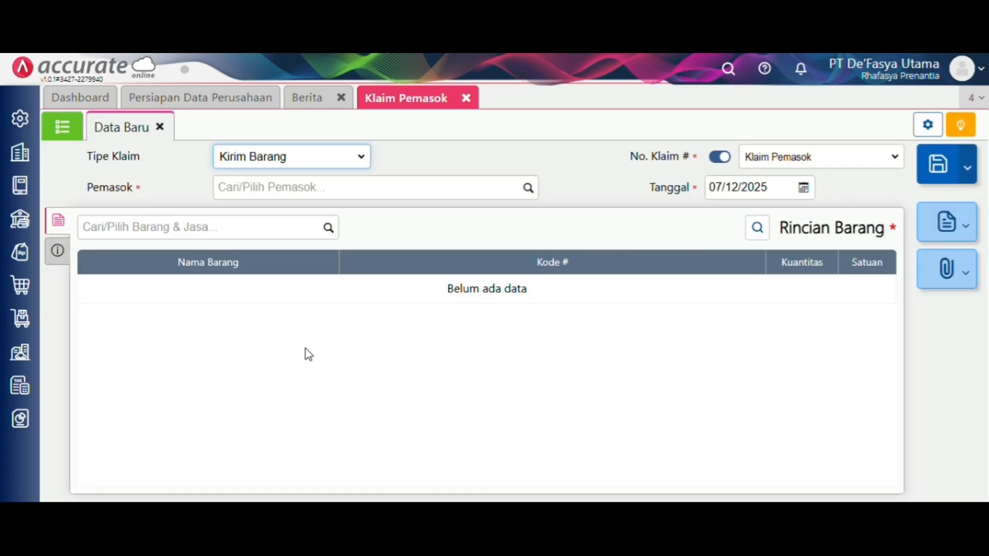
left_click(527, 190)
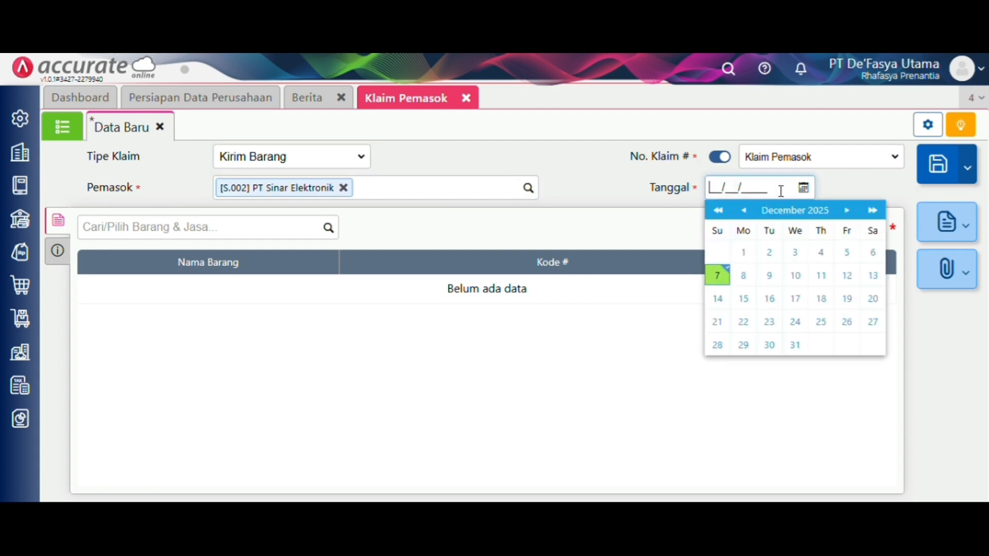
type("03/01/2024")
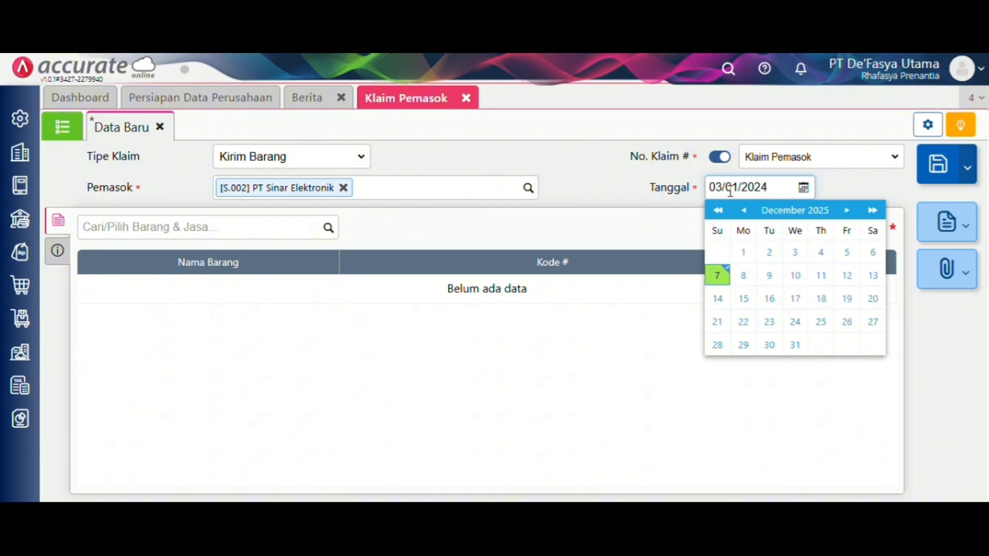
- Add 2 pcs Mesin Cuci Samsung from the depan warehouse to the claim
left_click(327, 229)
scroll(288, 284, "down", 2)
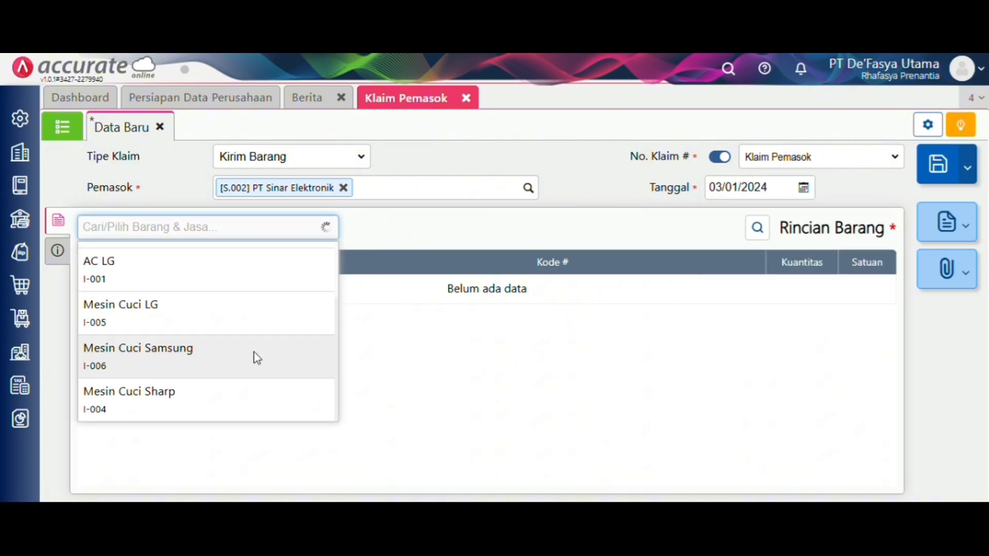
left_click(254, 355)
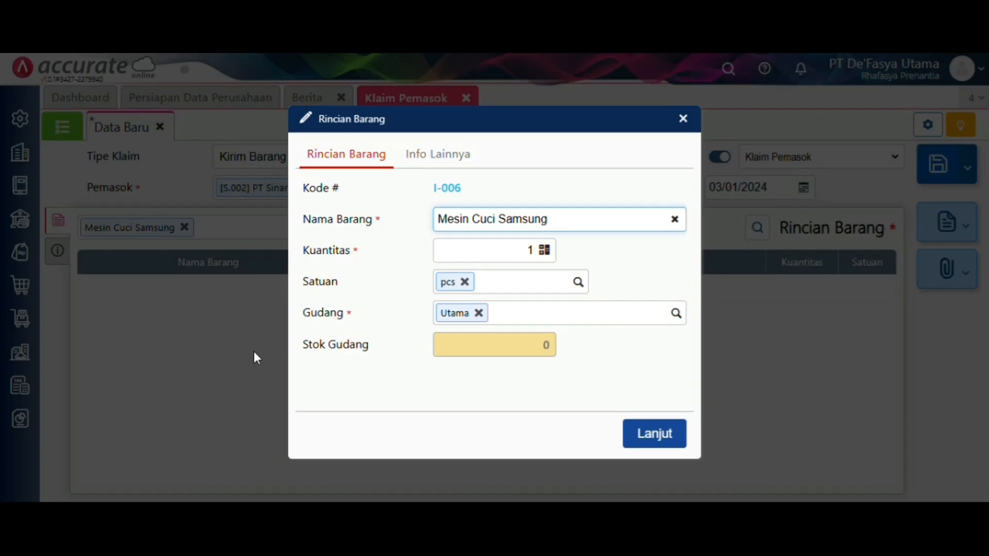
left_click(532, 250)
type("2")
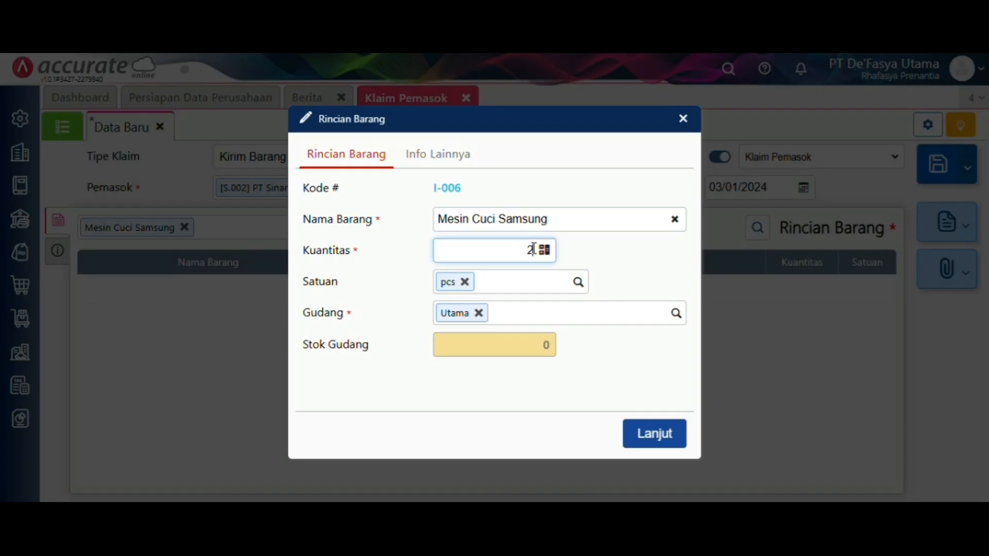
left_click(678, 312)
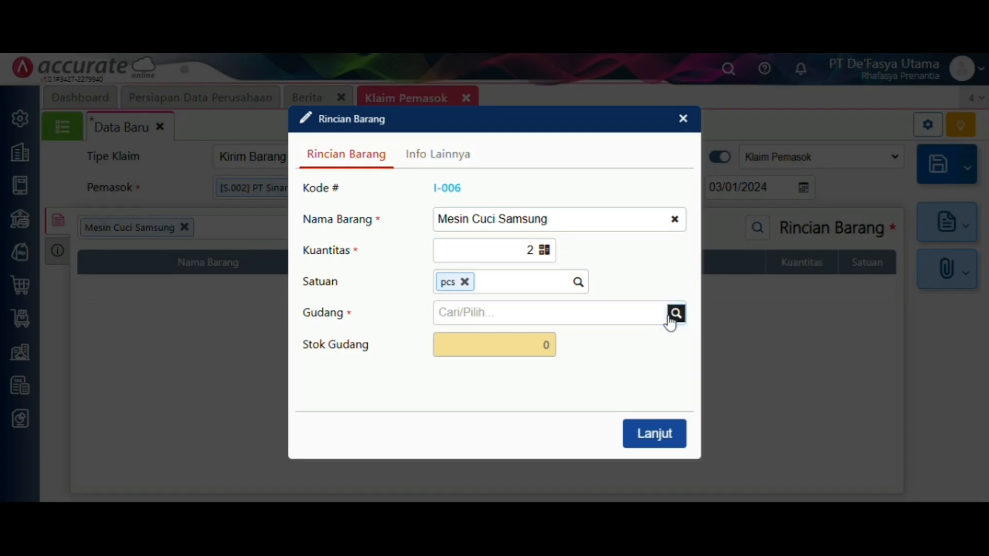
left_click(670, 323)
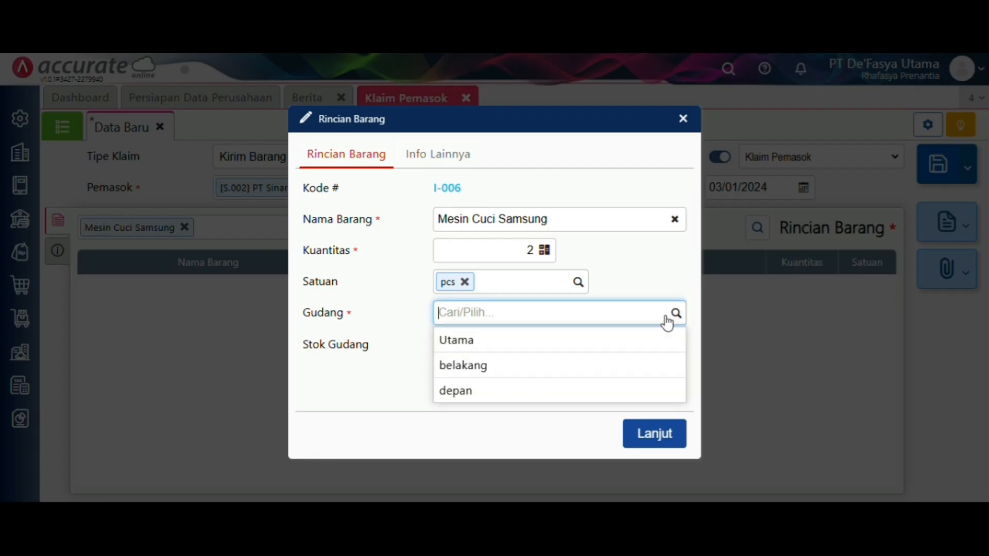
left_click(576, 398)
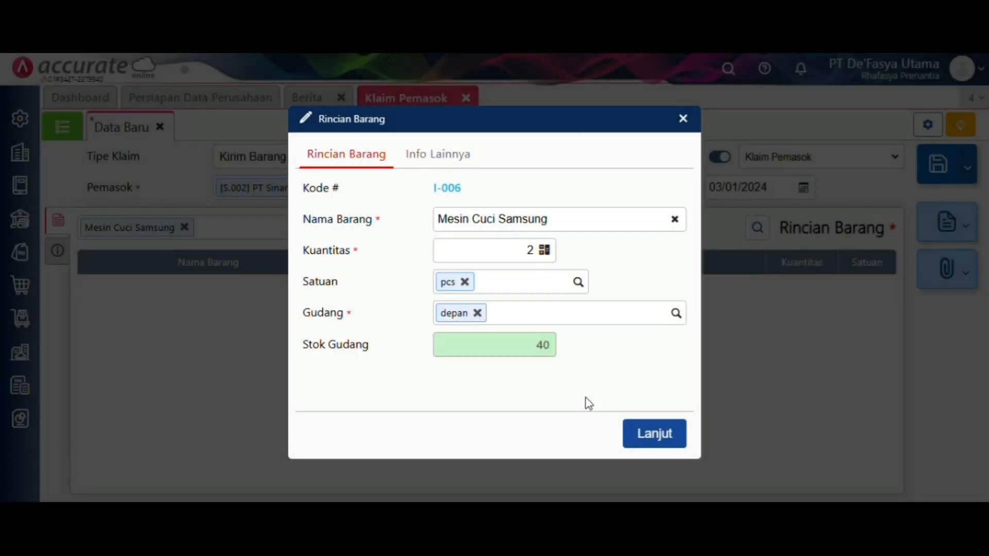
left_click(641, 442)
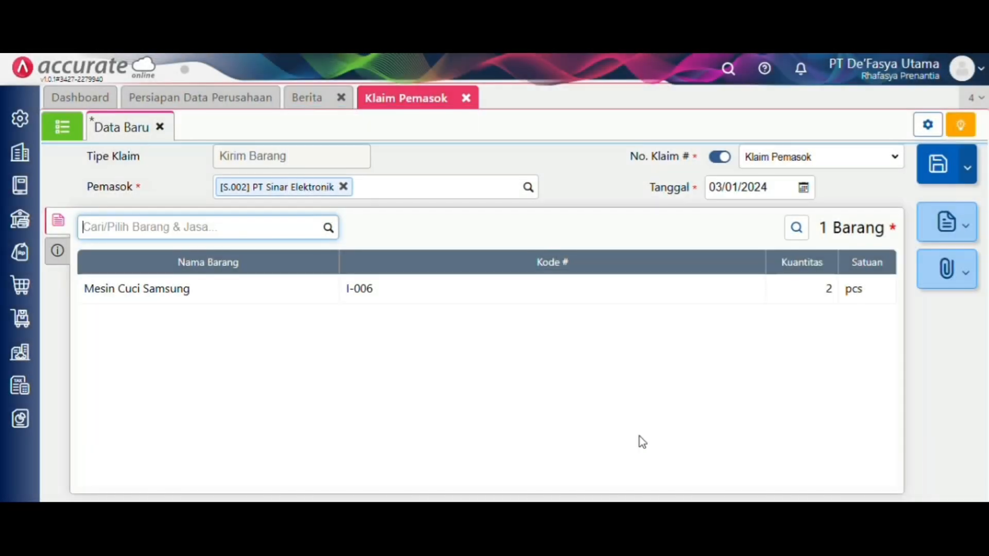
- Add the note 'Klaim karena ada bagian yang rusak' to the supplier claim and save it
left_click(68, 261)
left_click(316, 345)
type("K")
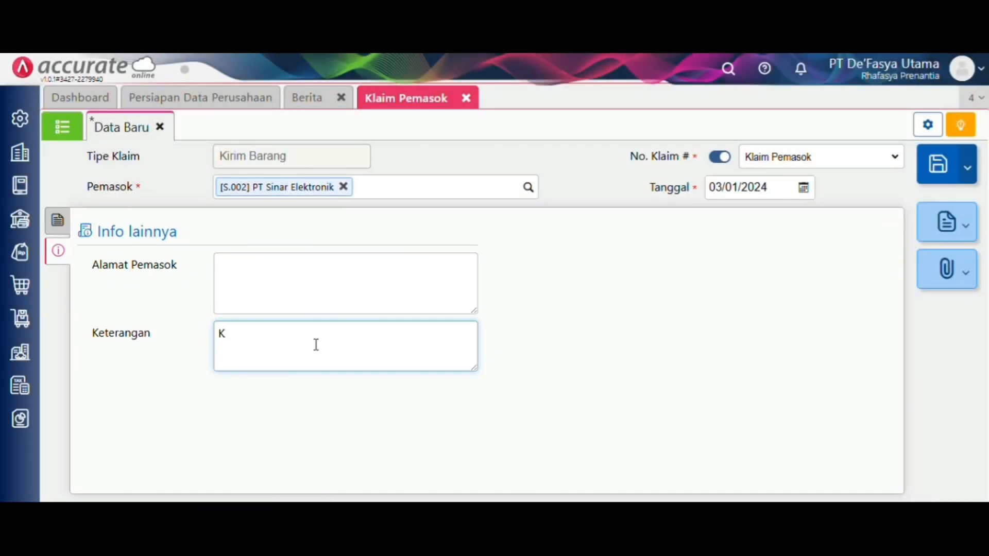
type("la")
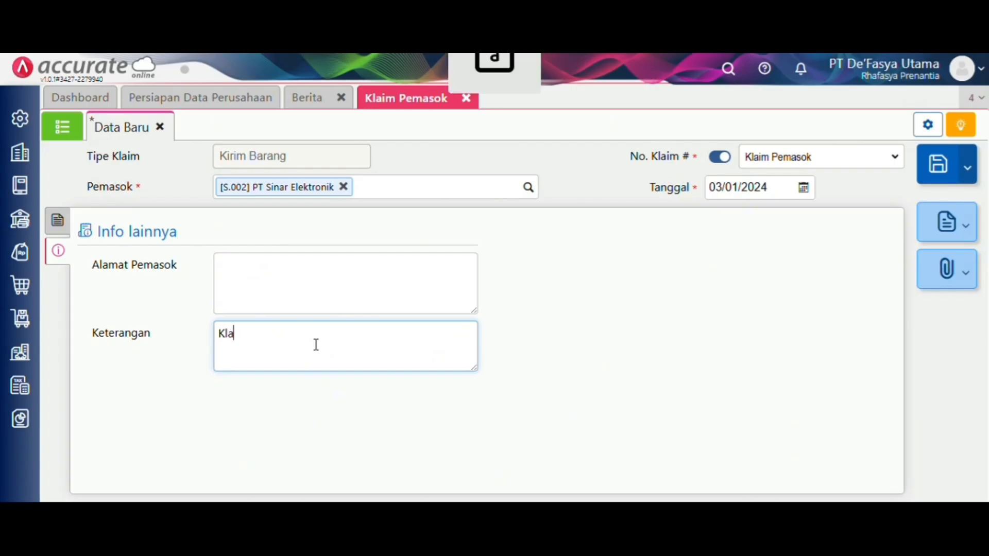
type("im ")
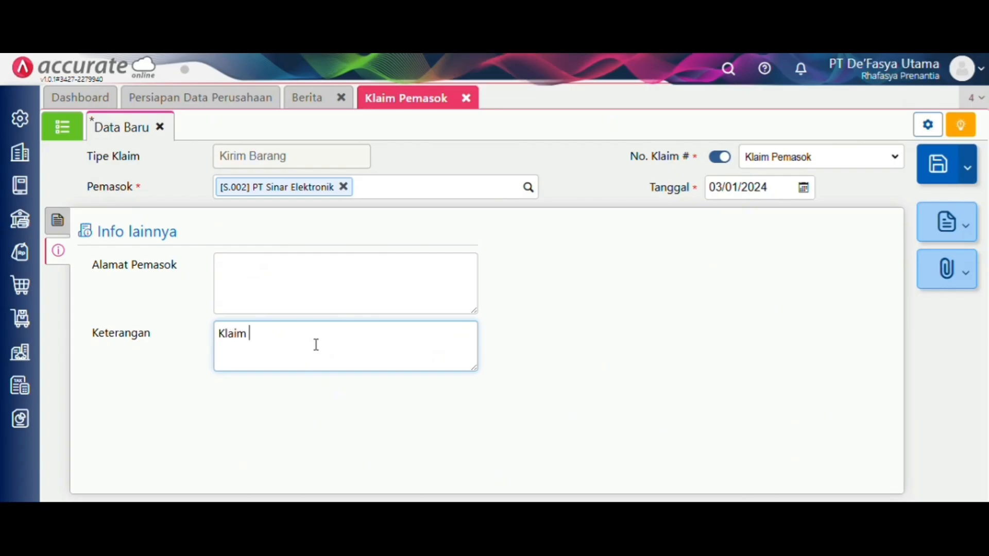
type("karena ada bagian yg")
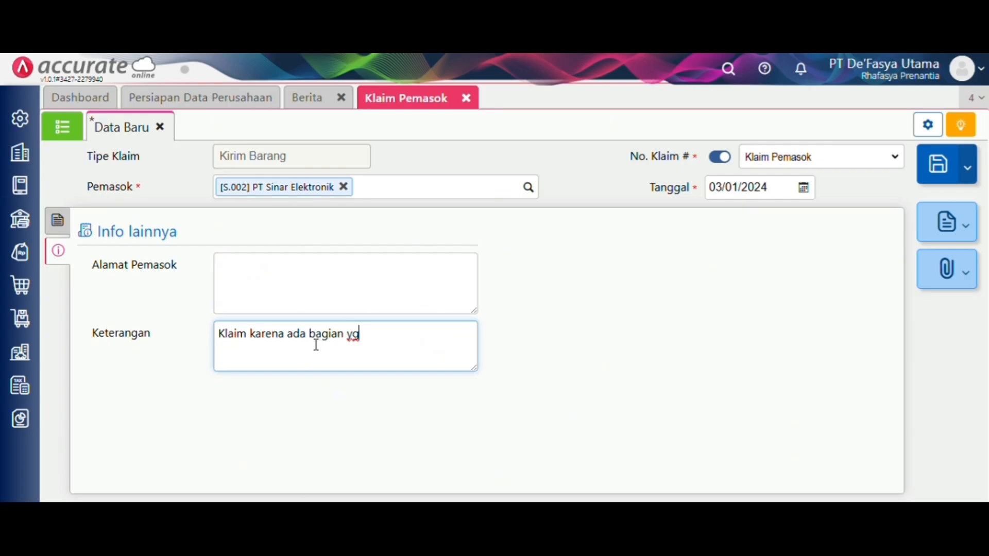
key("BackSpace")
type("ang rusak")
left_click(582, 350)
left_click(939, 168)
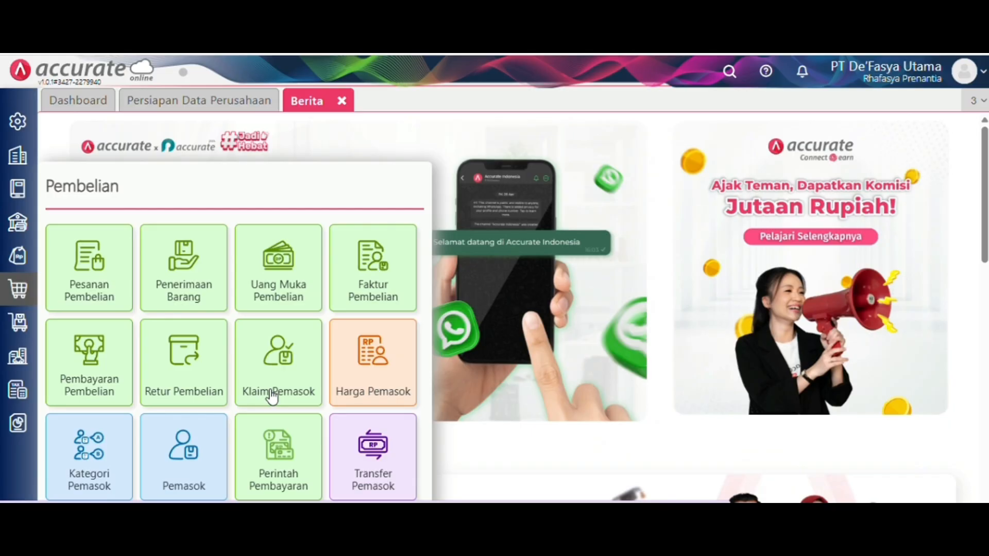
- Start a receiving-goods supplier claim copied from shipment VCL.2024.01.00001, dated 04/01/2024
left_click(271, 396)
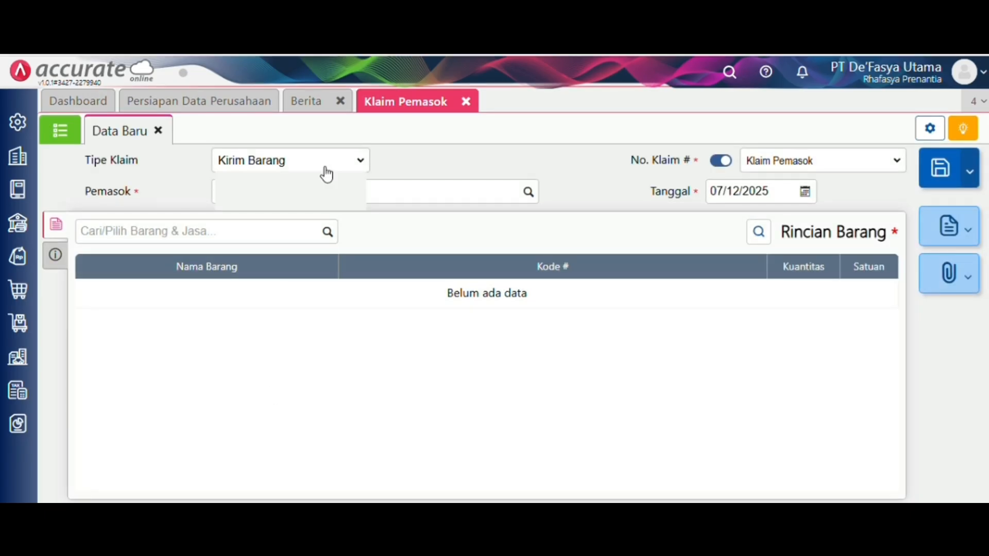
left_click(326, 160)
left_click(327, 201)
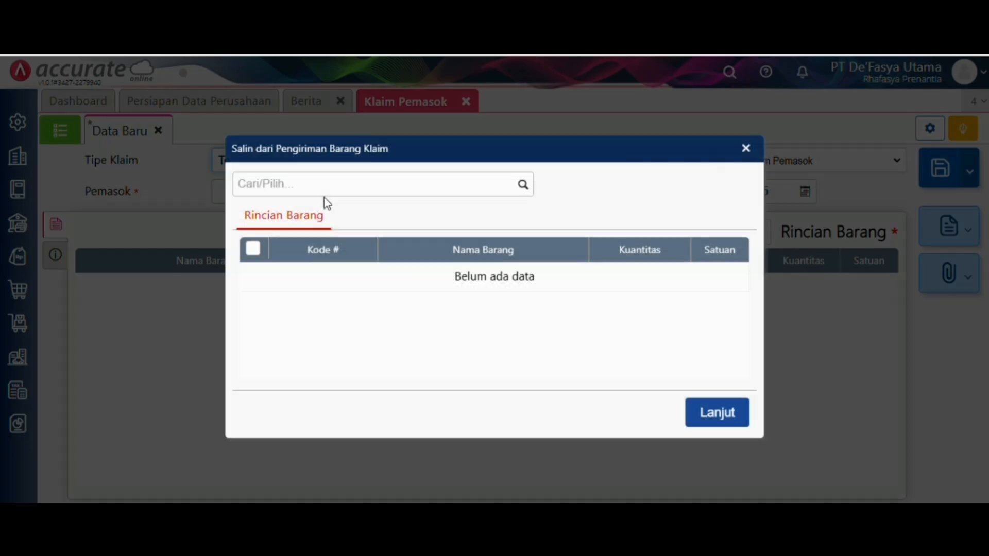
left_click(523, 186)
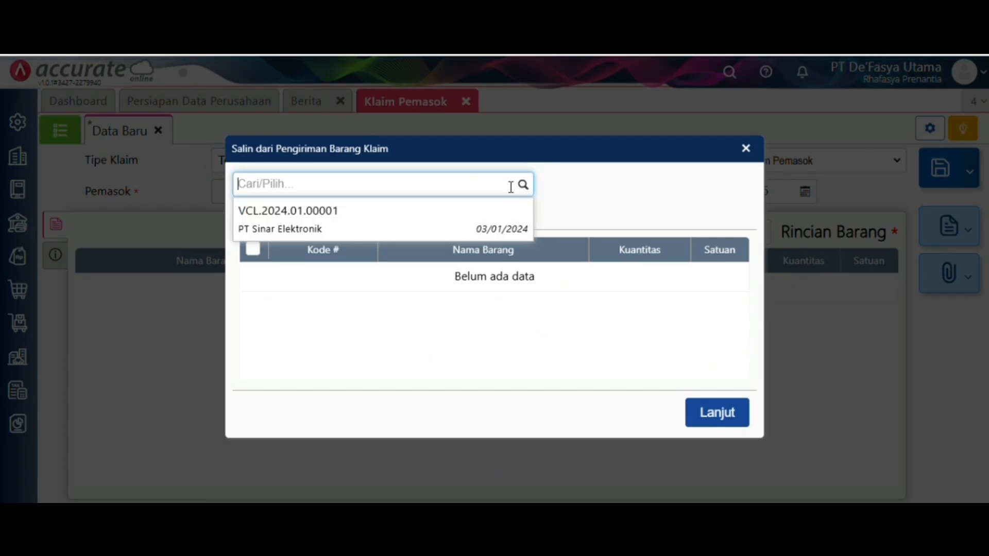
left_click(489, 221)
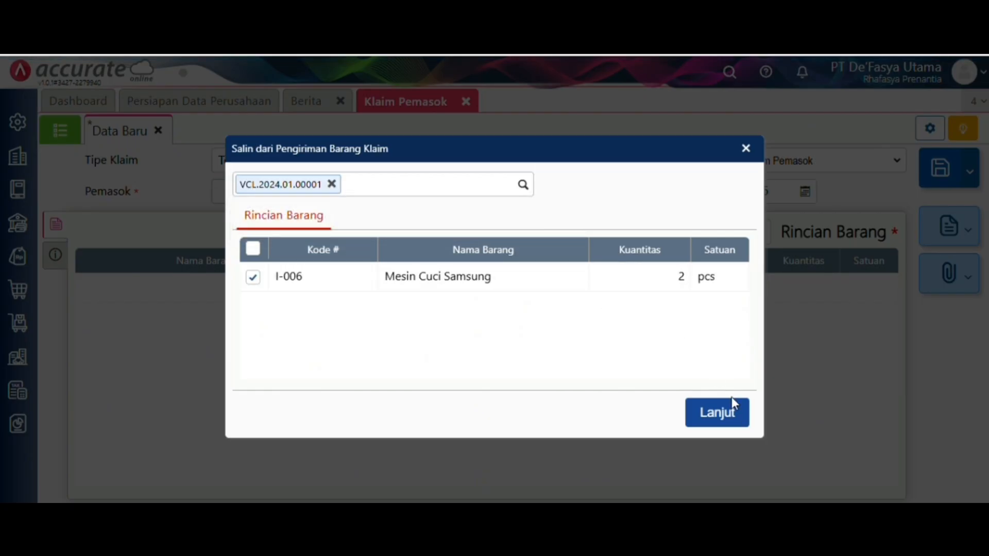
left_click(734, 412)
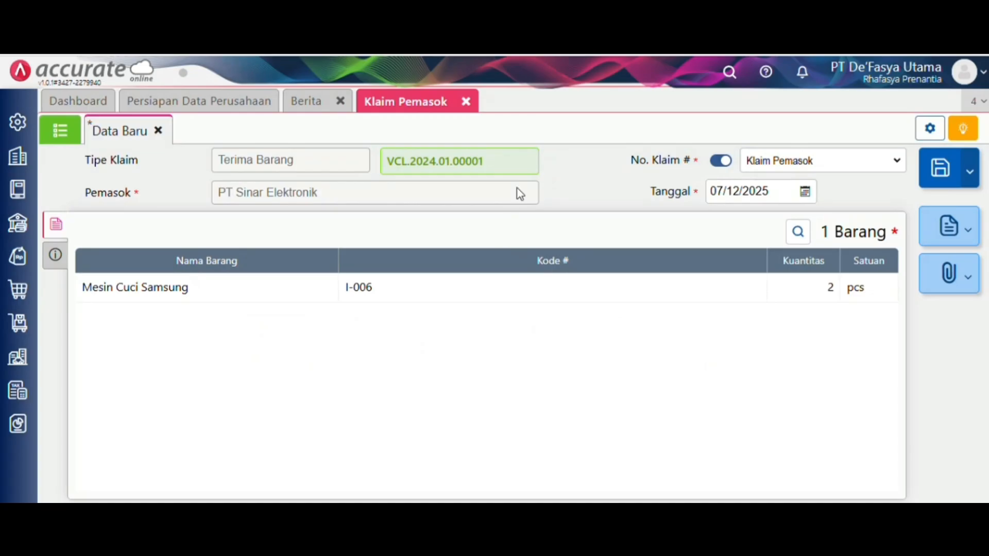
left_click(781, 197)
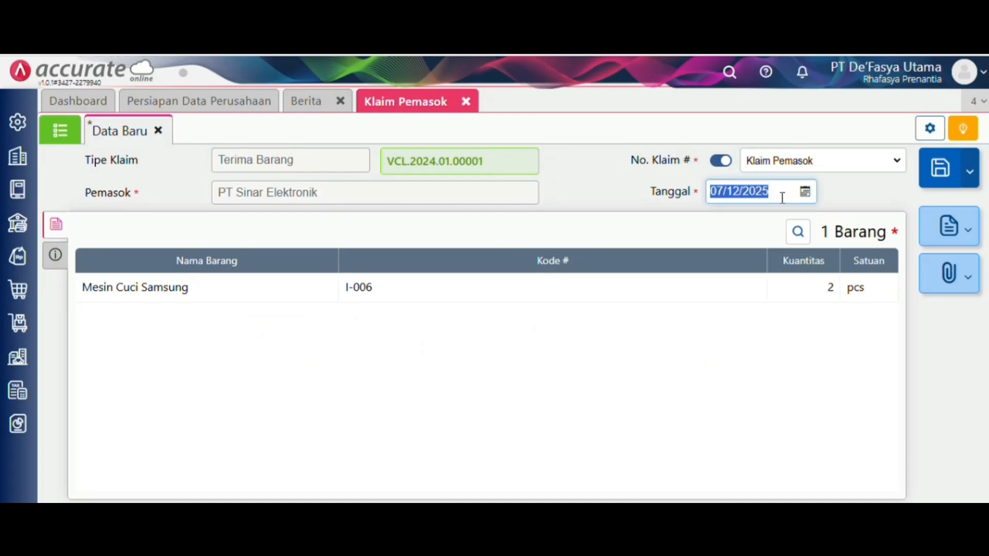
key("BackSpace")
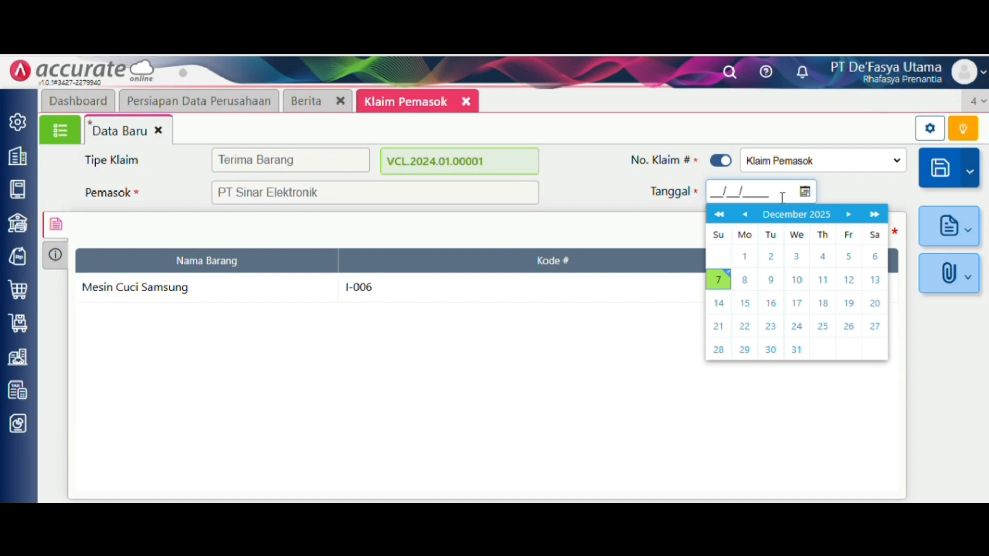
type("04/01/2024")
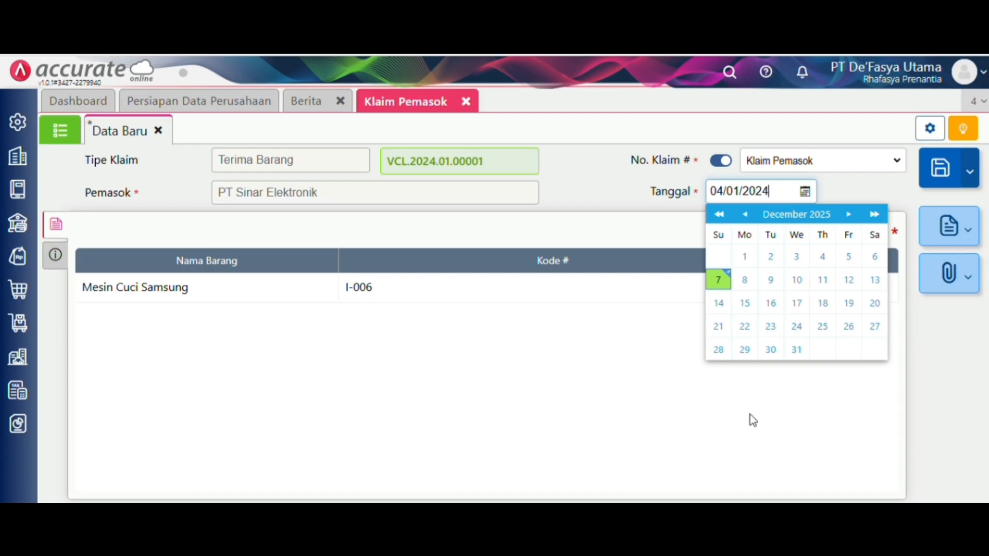
left_click(638, 455)
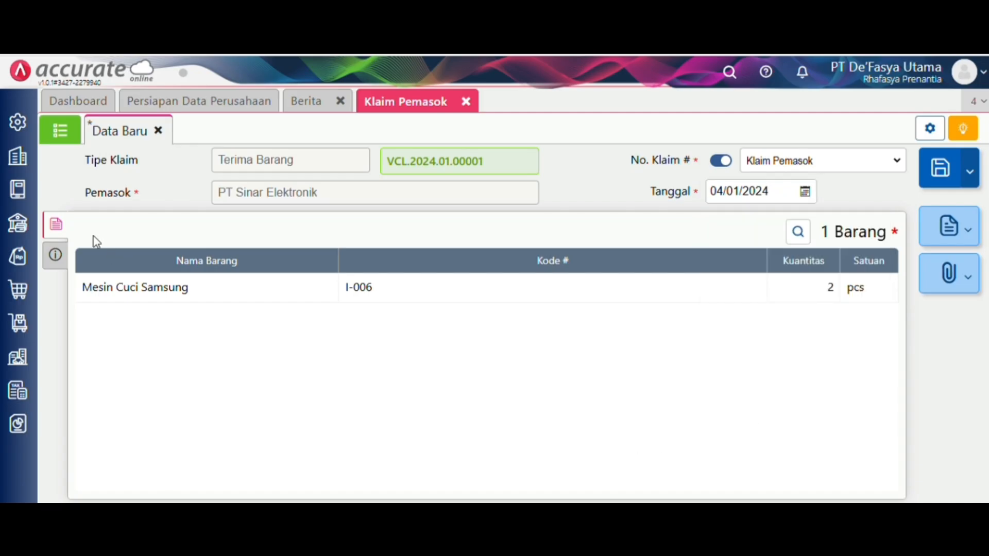
- Add the note 'menerima barang atas klaim tanggal 3' and save the claim
left_click(58, 256)
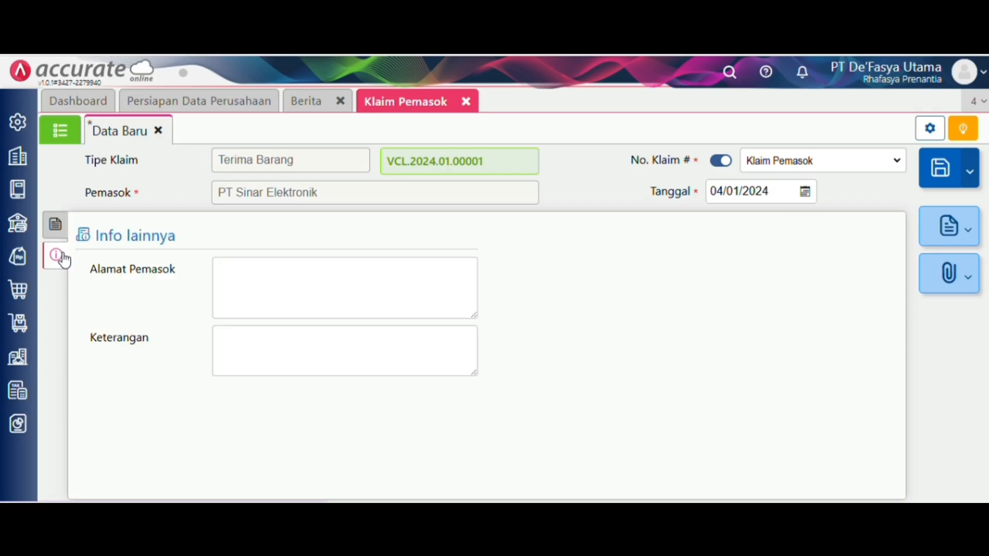
left_click(286, 363)
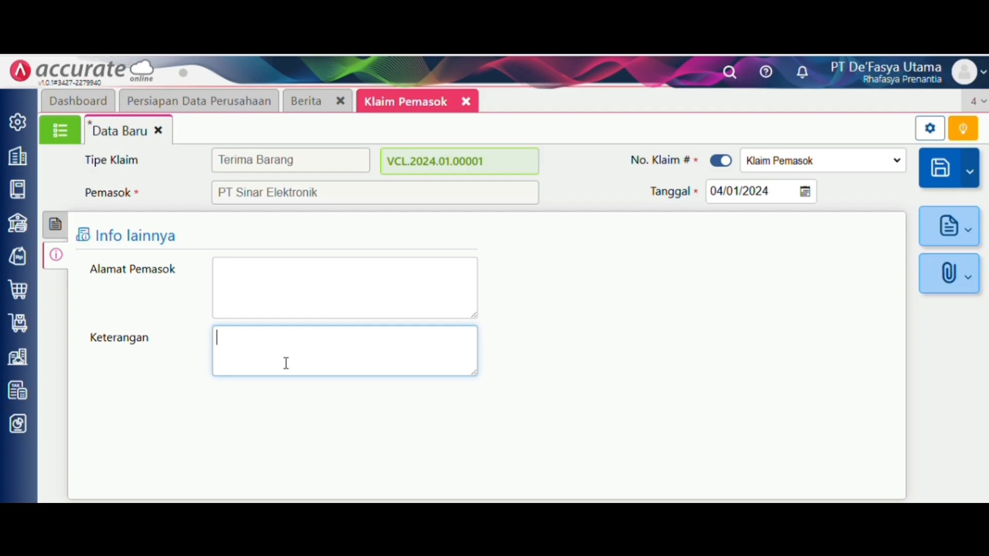
type("menerima ba")
type("rsa")
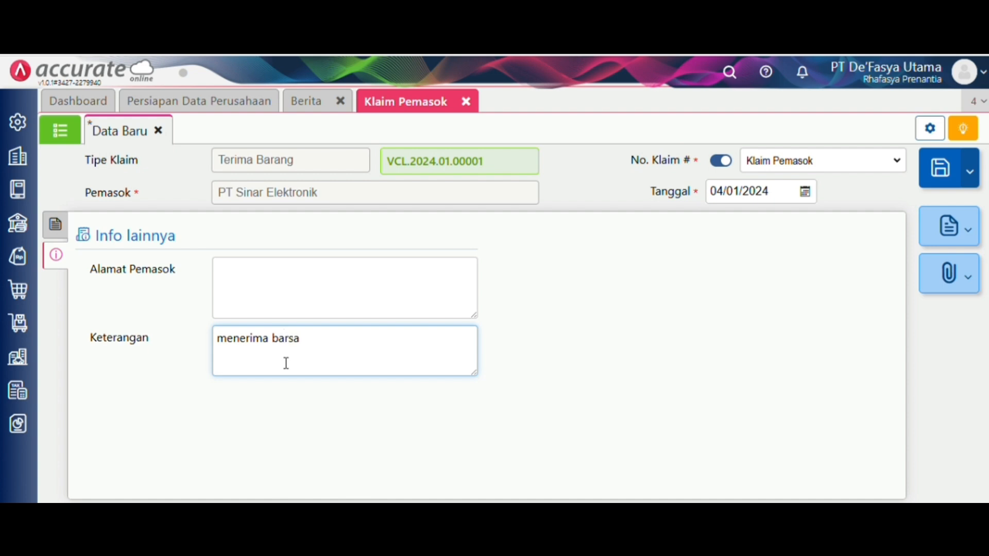
key("BackSpace")
key("BackSpace")
type("ang atas klaim")
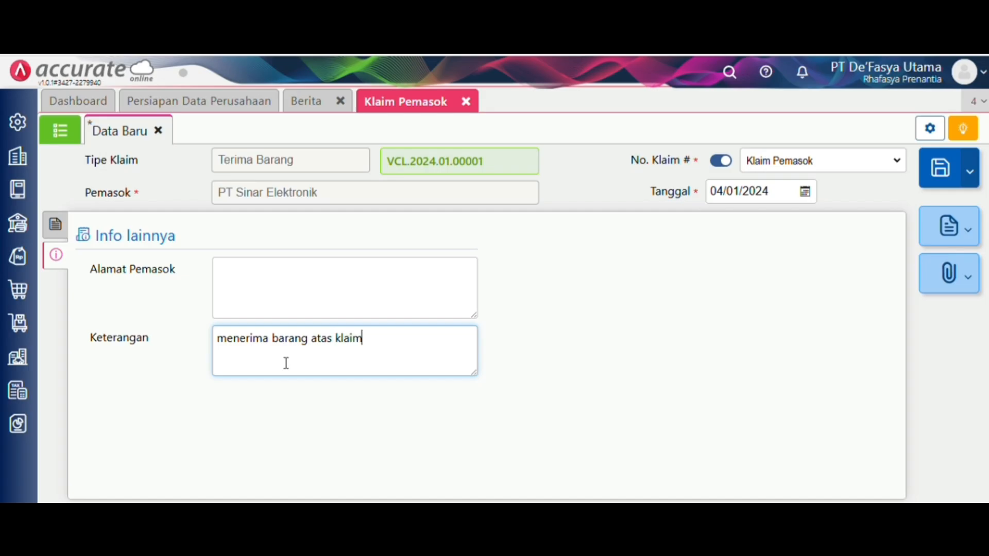
type(" tanggalm")
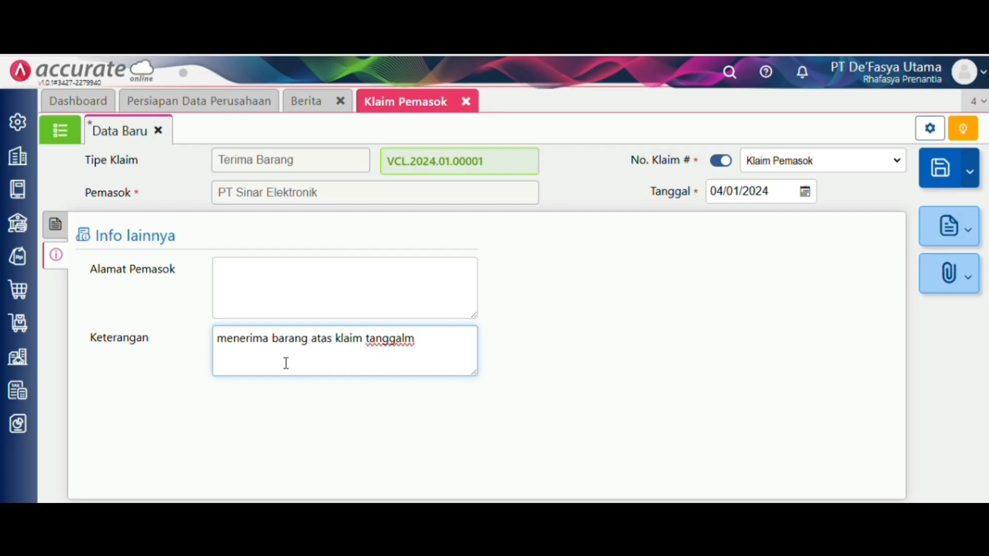
key("BackSpace")
key("BackSpace")
type("l 3")
left_click(603, 398)
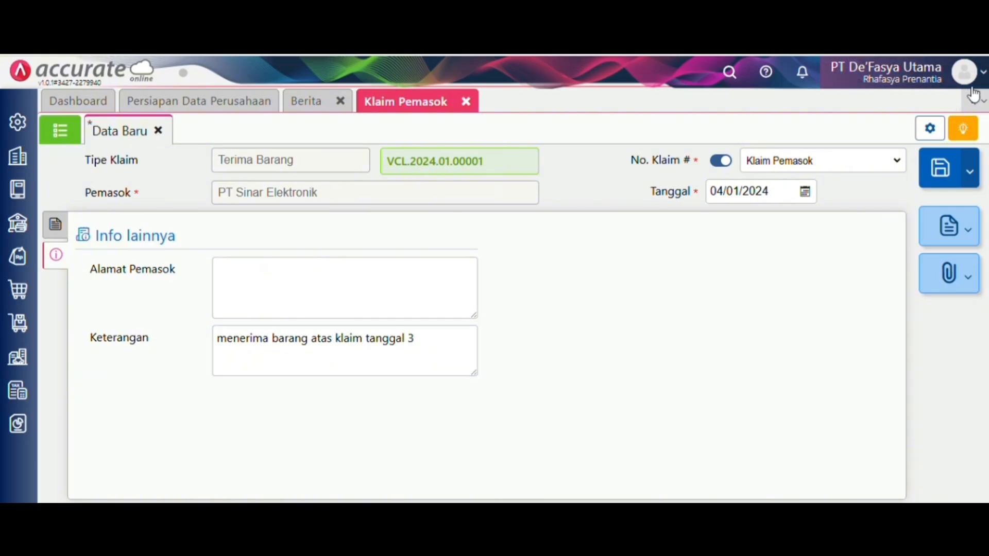
left_click(940, 170)
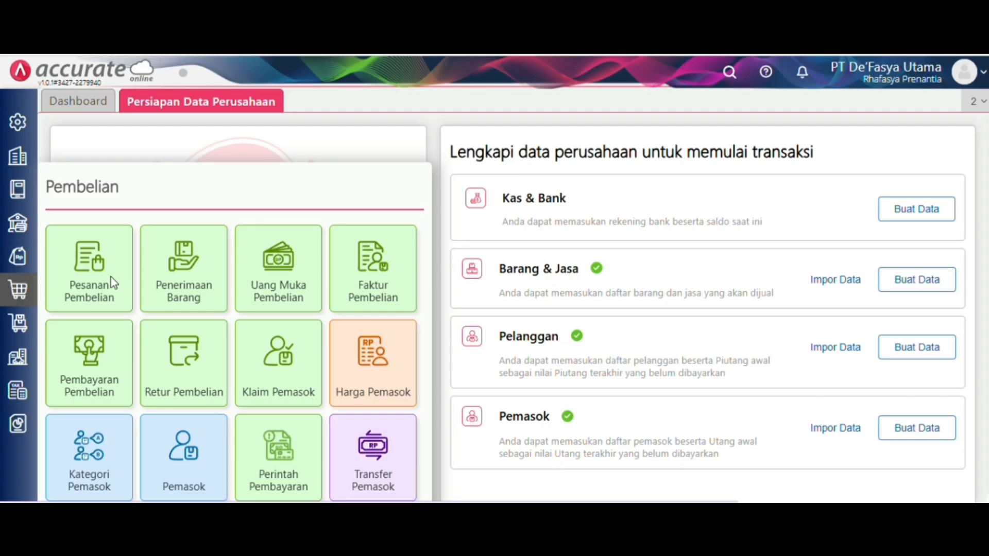
- Start a new, empty Pesanan Pembelian form
left_click(111, 277)
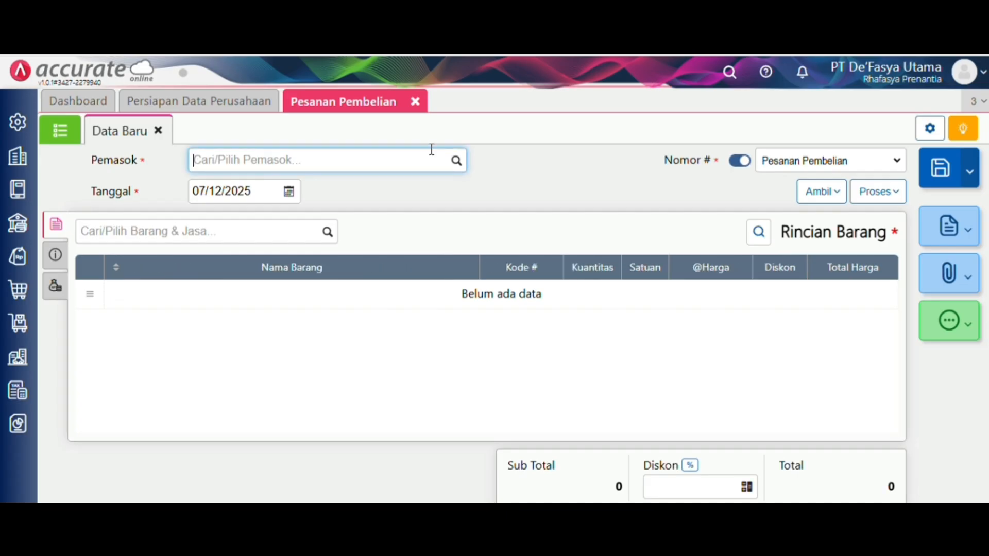
- Set the purchase order supplier to PT Siliwangi Abadi and the date to 07/01/2024
left_click(458, 163)
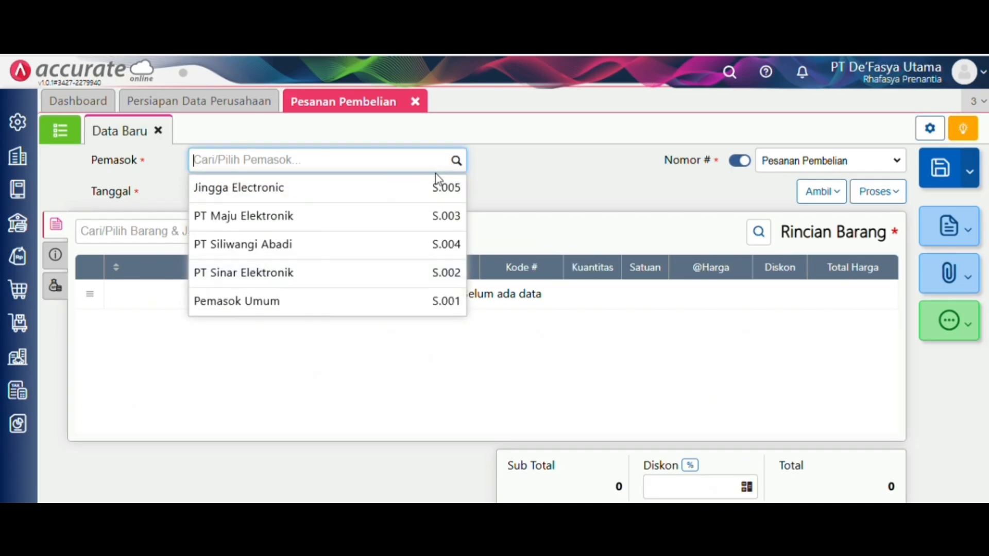
left_click(376, 246)
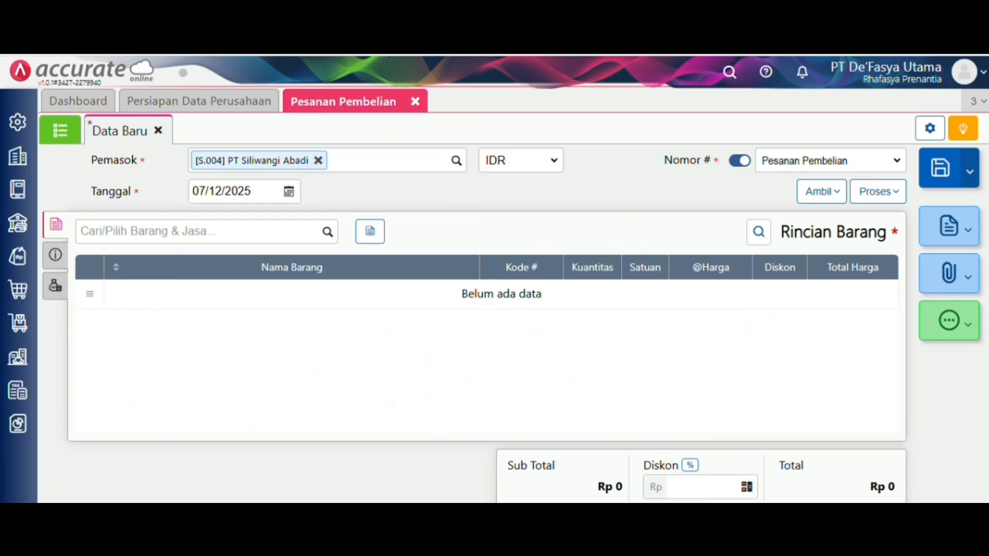
left_click(267, 196)
type("07/01/")
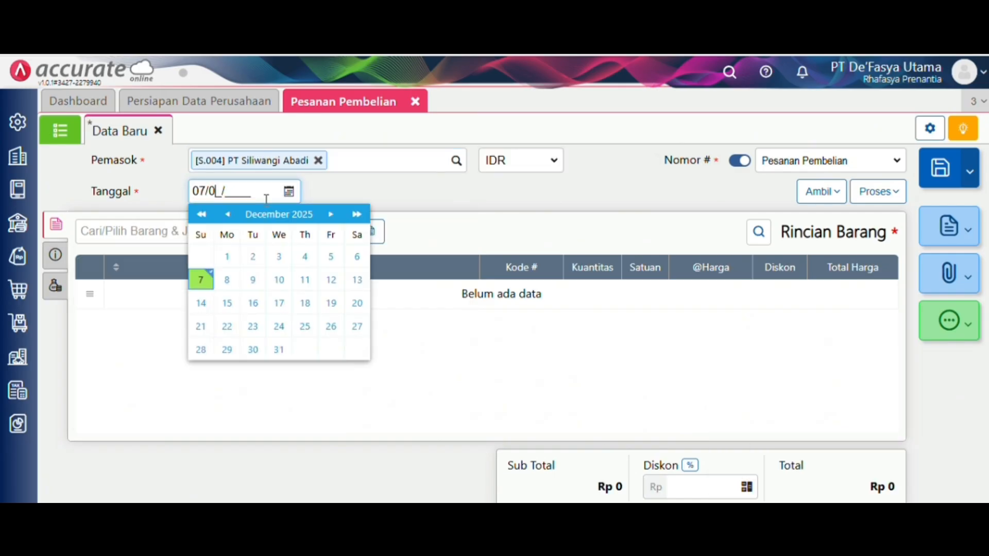
type("2024")
left_click(426, 200)
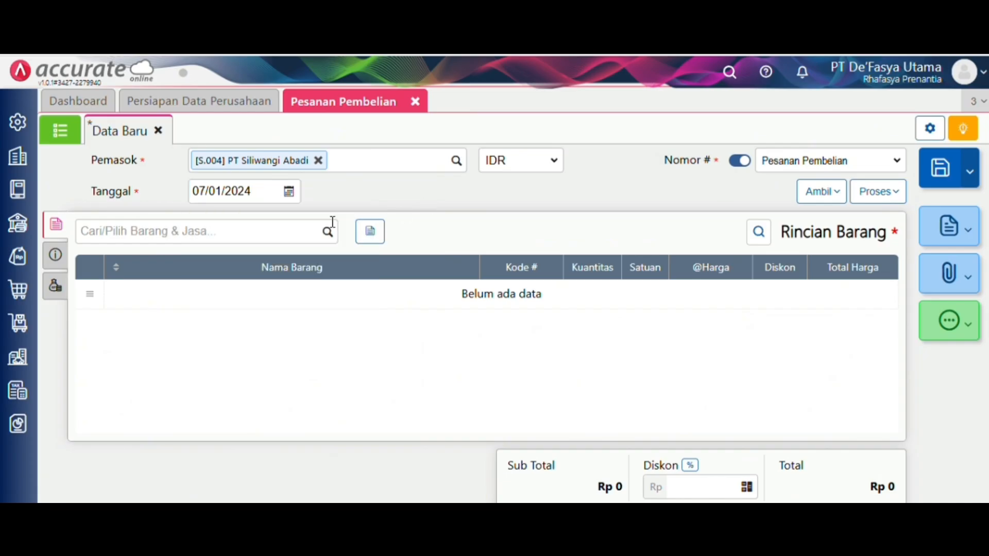
- Add an AC LG line with quantity 30 at price 2.000.000
left_click(328, 238)
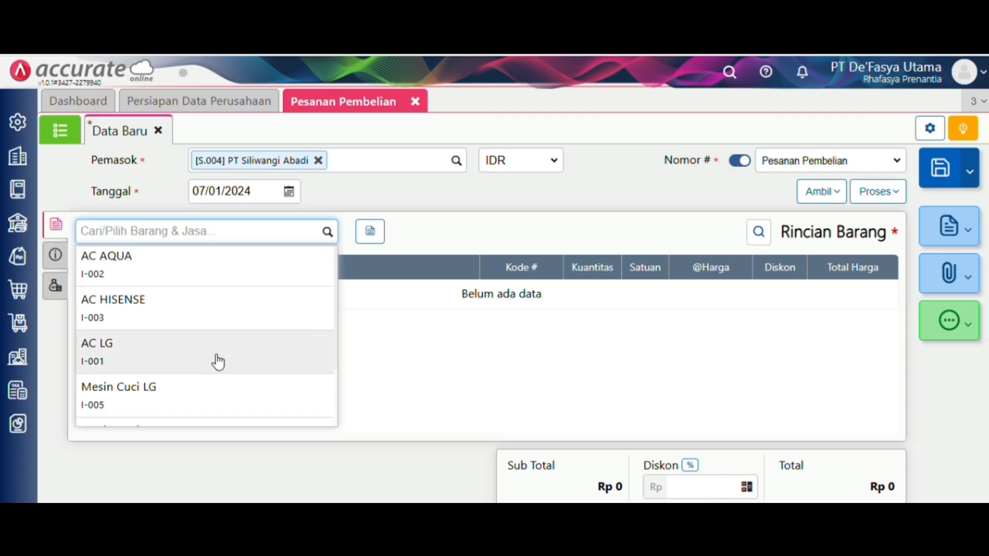
scroll(218, 363, "down", 2)
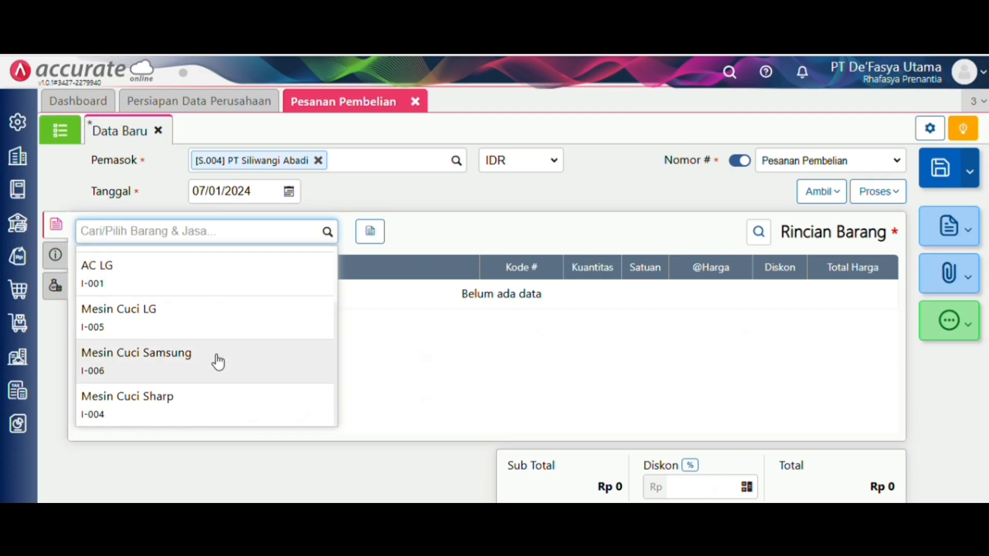
scroll(218, 362, "up", 2)
left_click(215, 356)
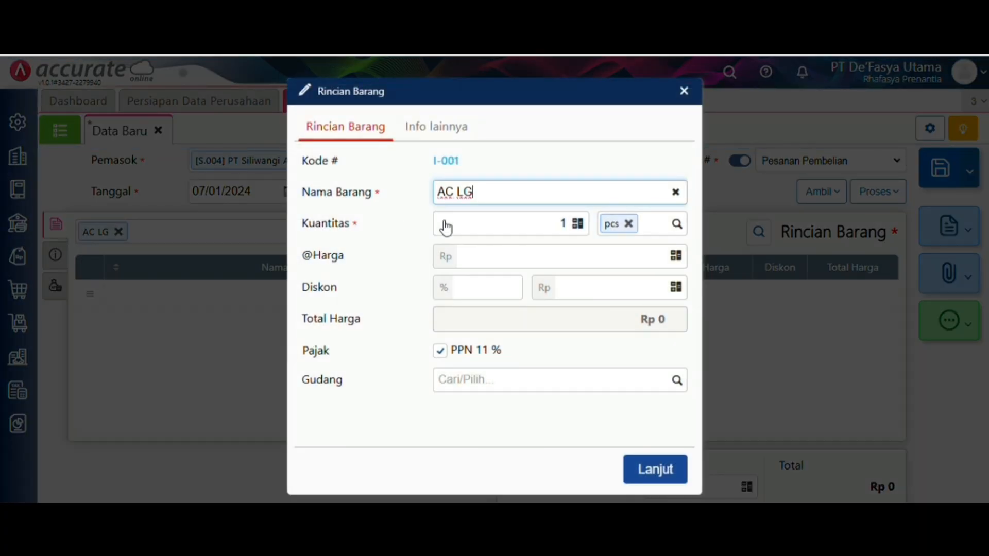
left_click(568, 223)
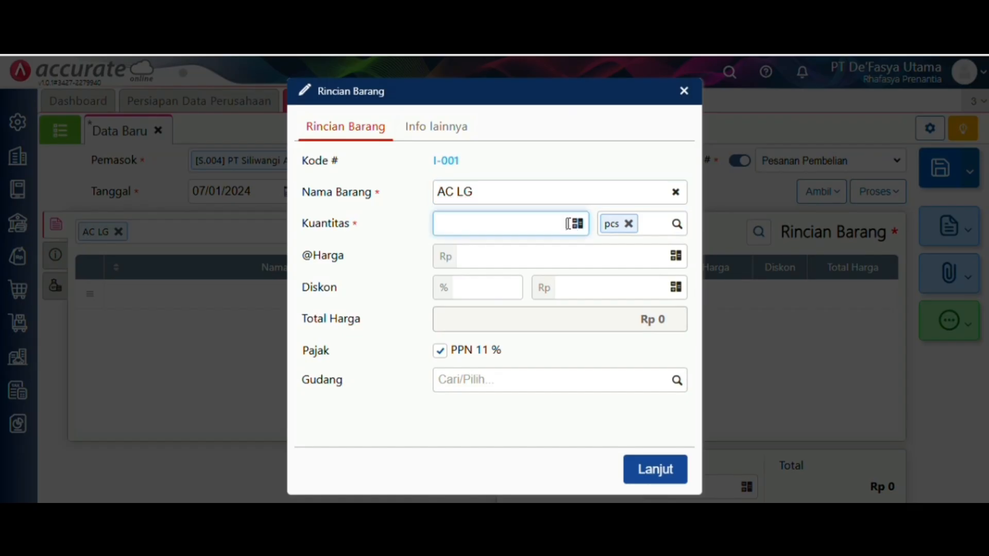
type("30")
left_click(551, 257)
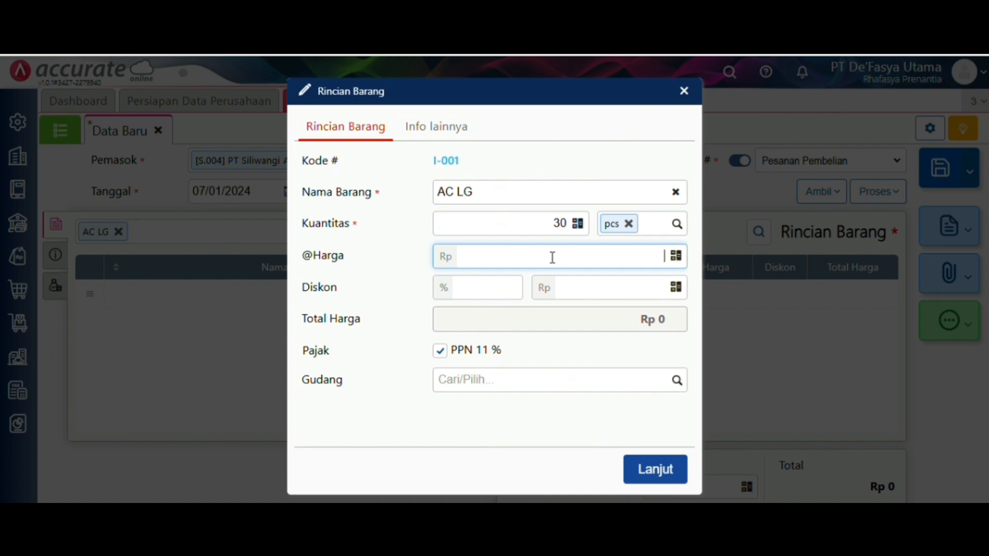
type("2.000.000")
left_click(552, 456)
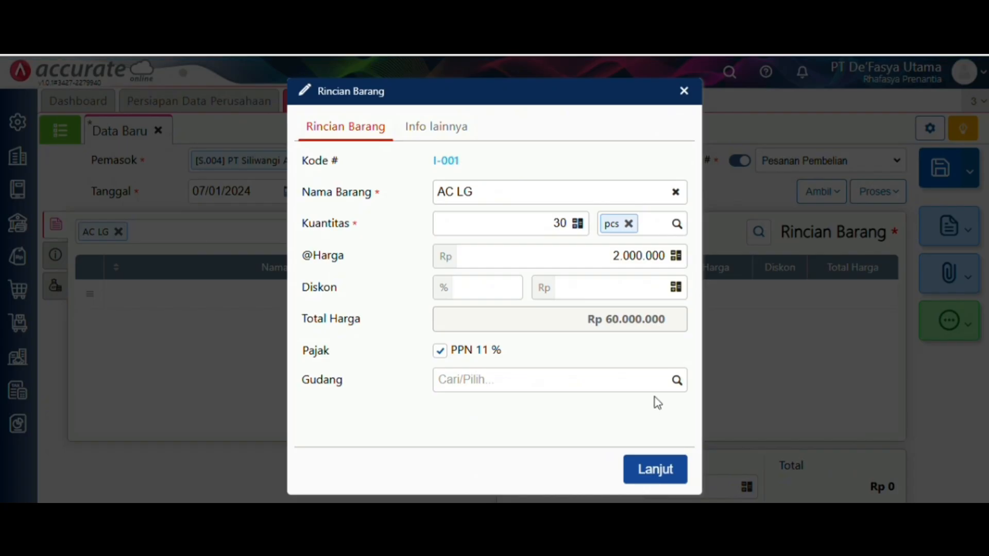
left_click(673, 482)
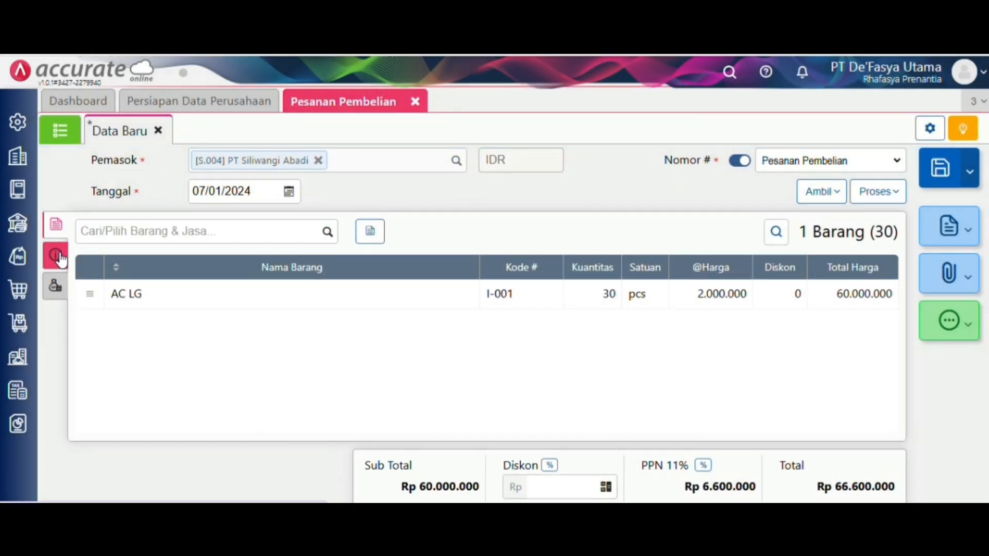
- Set delivery date 08/01/2024, fill in the saved shipping address, and save the order
left_click(58, 256)
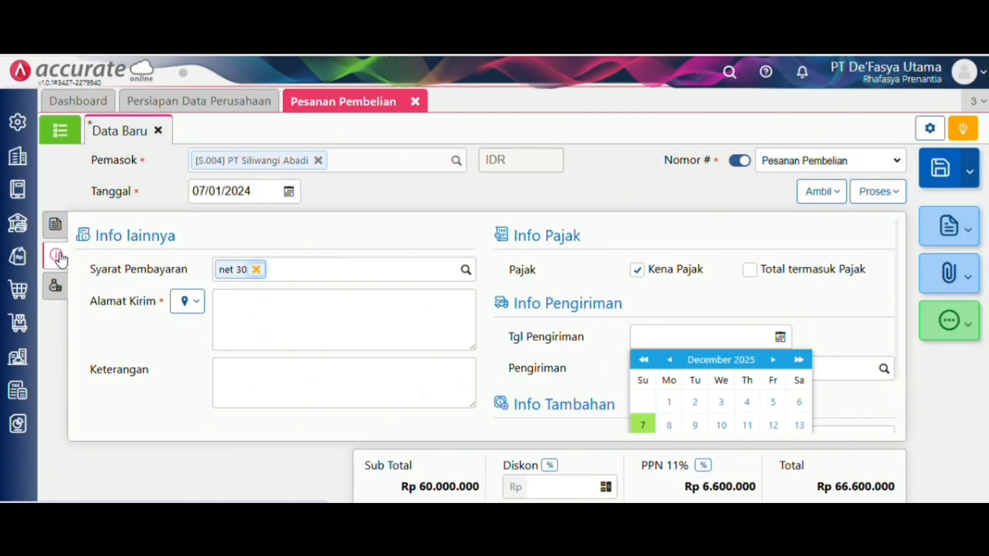
left_click(638, 309)
type("0")
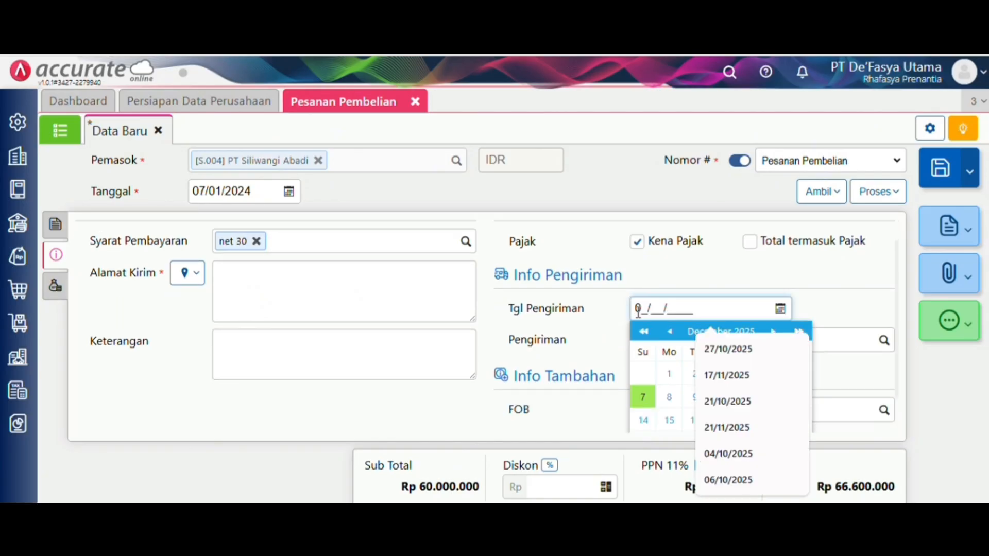
type("8/01/2024")
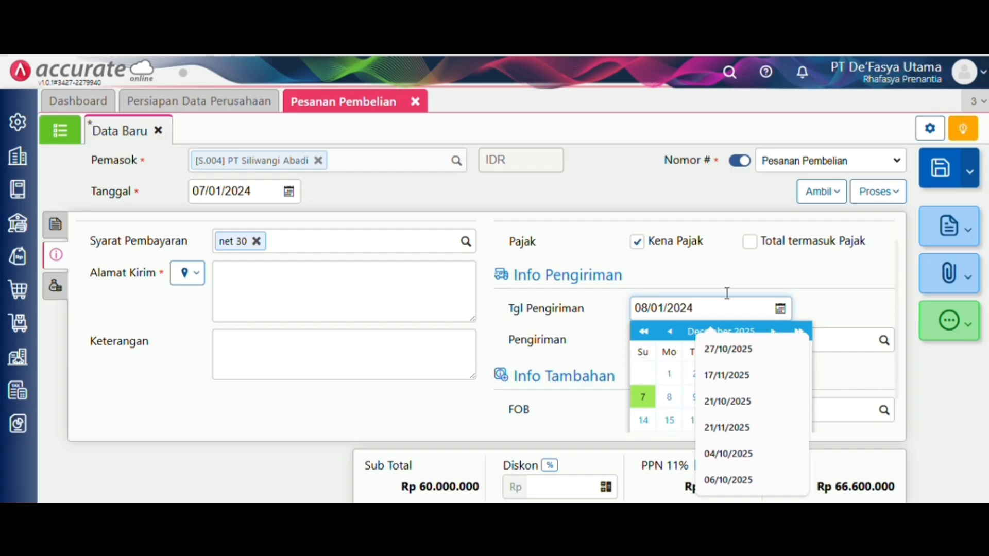
left_click(831, 292)
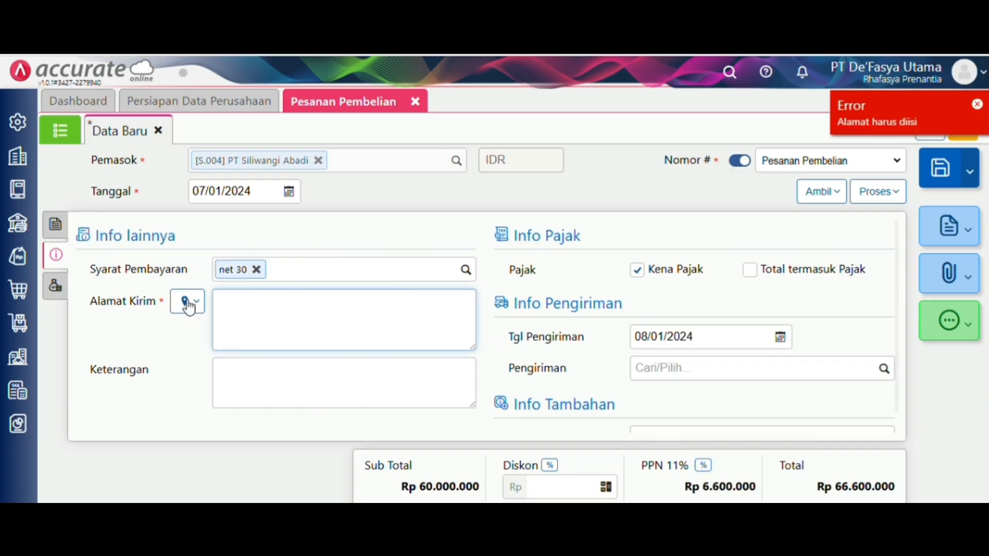
left_click(187, 302)
left_click(216, 332)
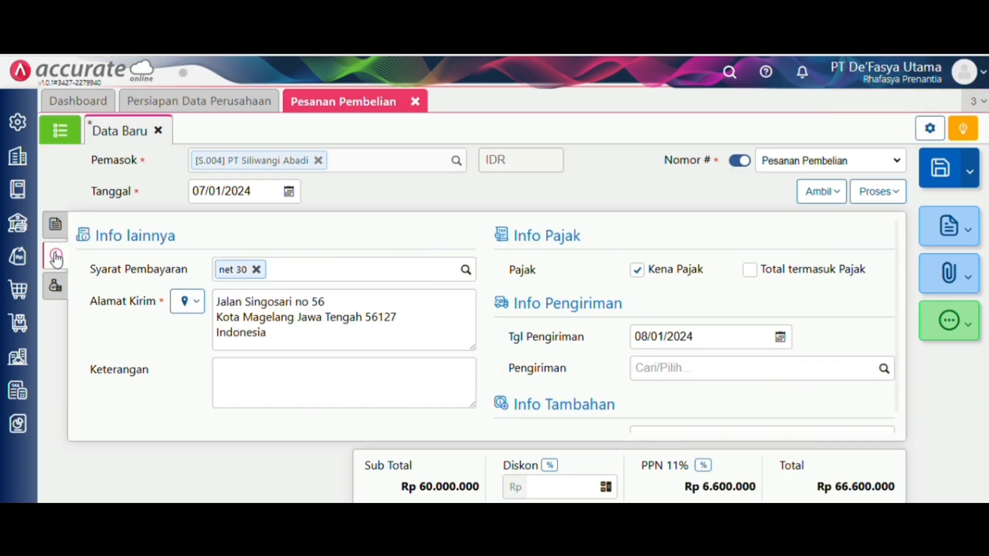
left_click(947, 165)
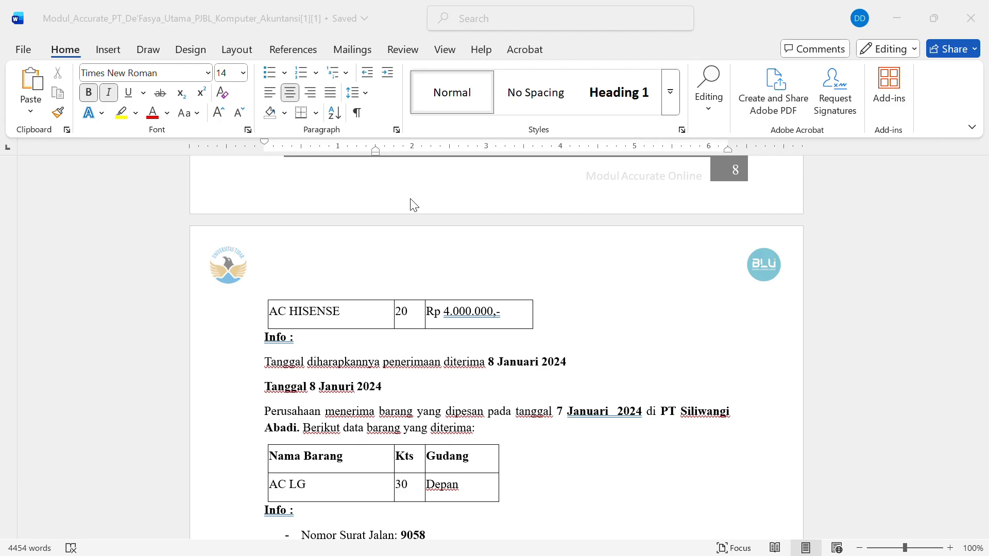
- Scroll the Word module down to the 8 Januari 2024 receipt instructions
scroll(414, 205, "down", 3)
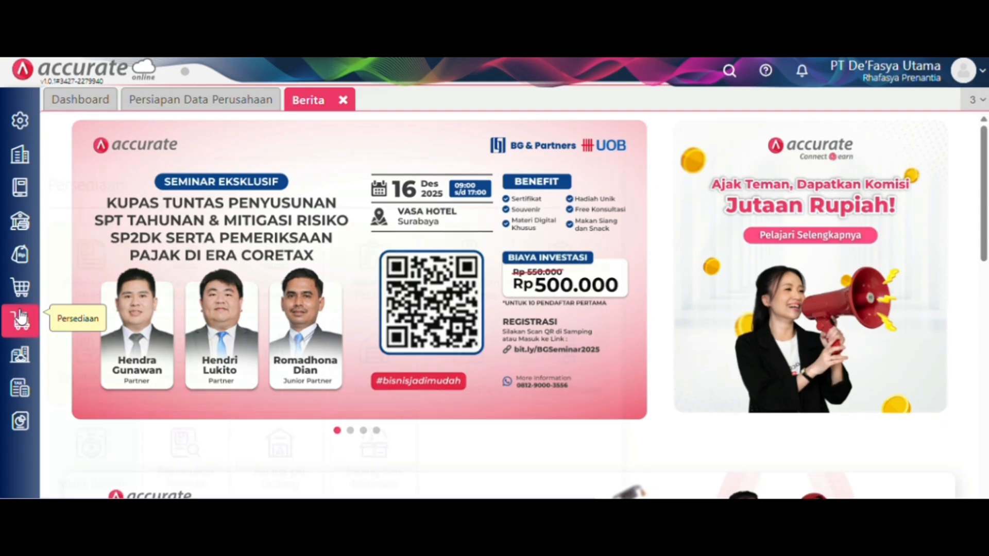
- Start a new purchase order for PT Maju Elektronik dated 07/01/2024
left_click(20, 316)
left_click(21, 303)
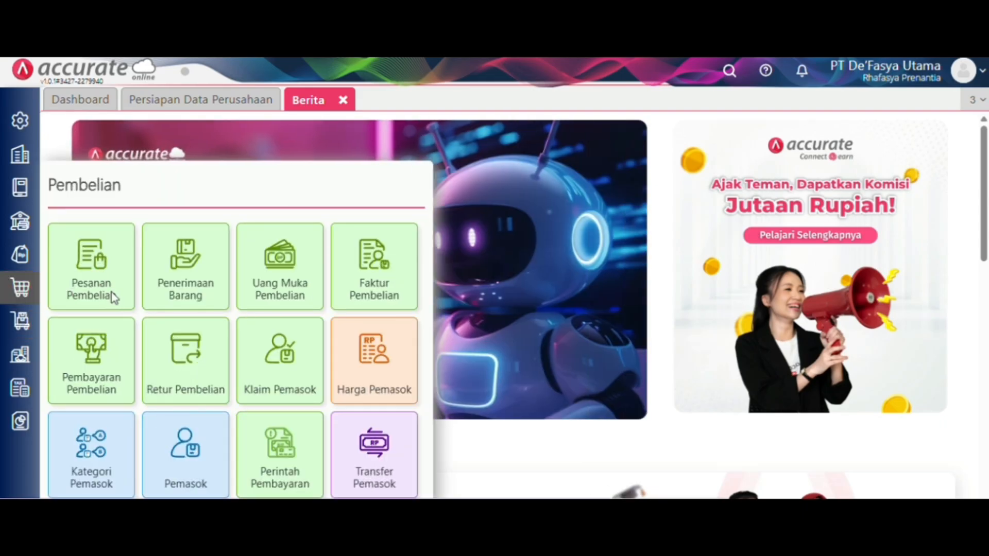
left_click(110, 289)
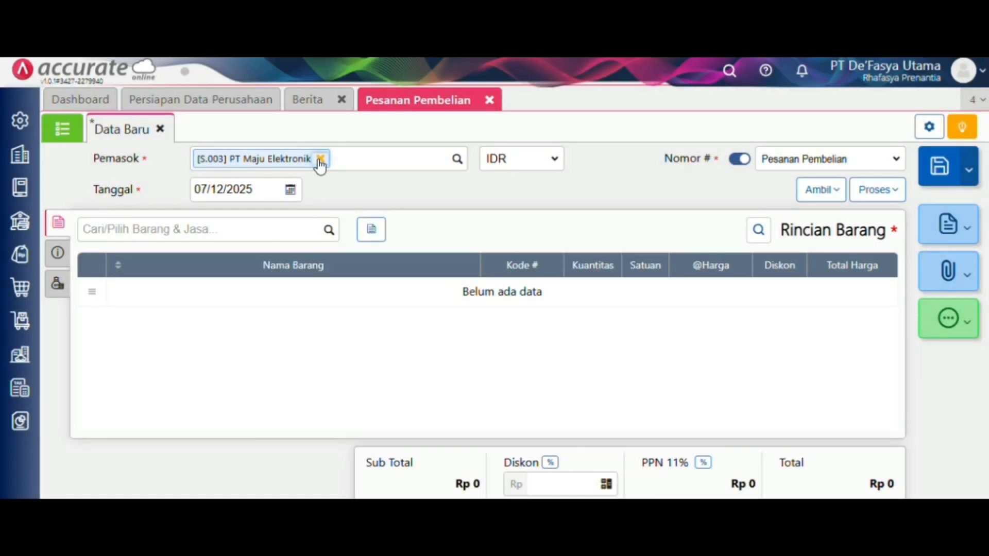
left_click(319, 159)
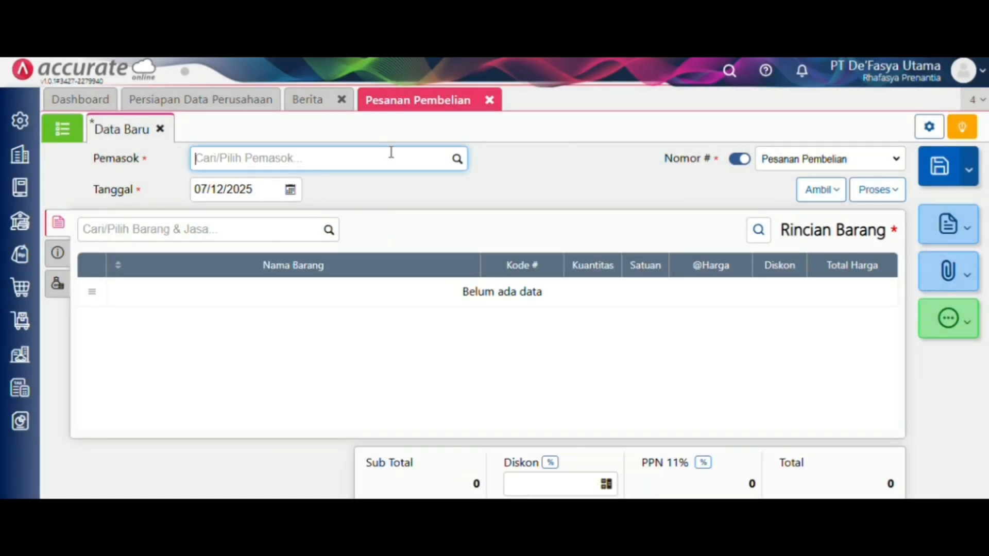
left_click(458, 160)
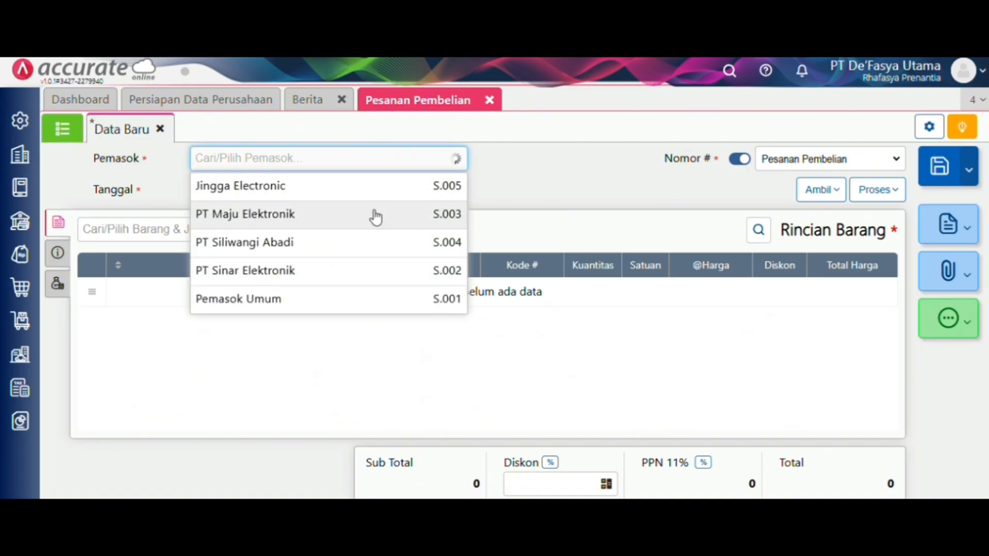
left_click(375, 216)
left_click(263, 192)
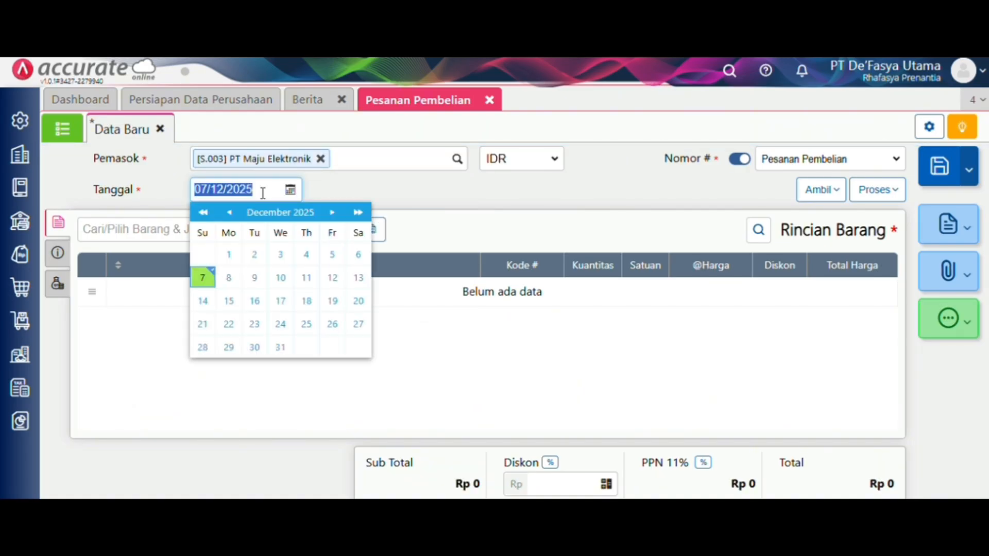
type("0")
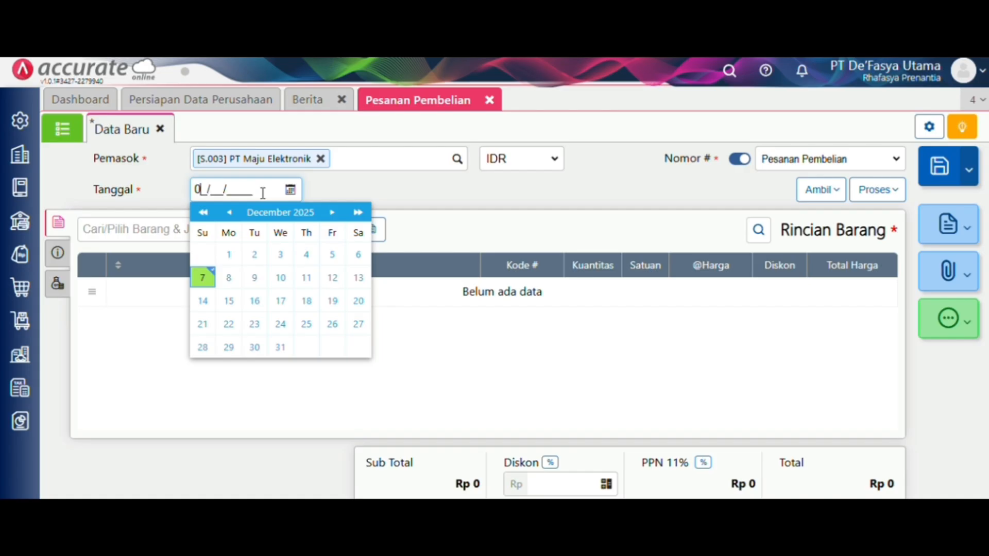
type("7/01/2024")
left_click(425, 201)
- Add an AC HISENSE line with quantity 20 at price 4000000
left_click(330, 230)
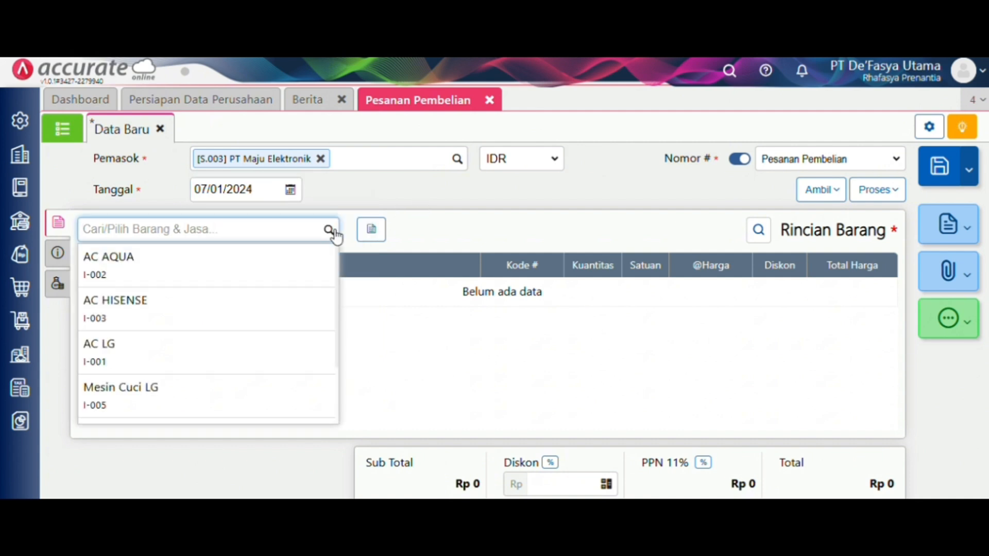
left_click(303, 307)
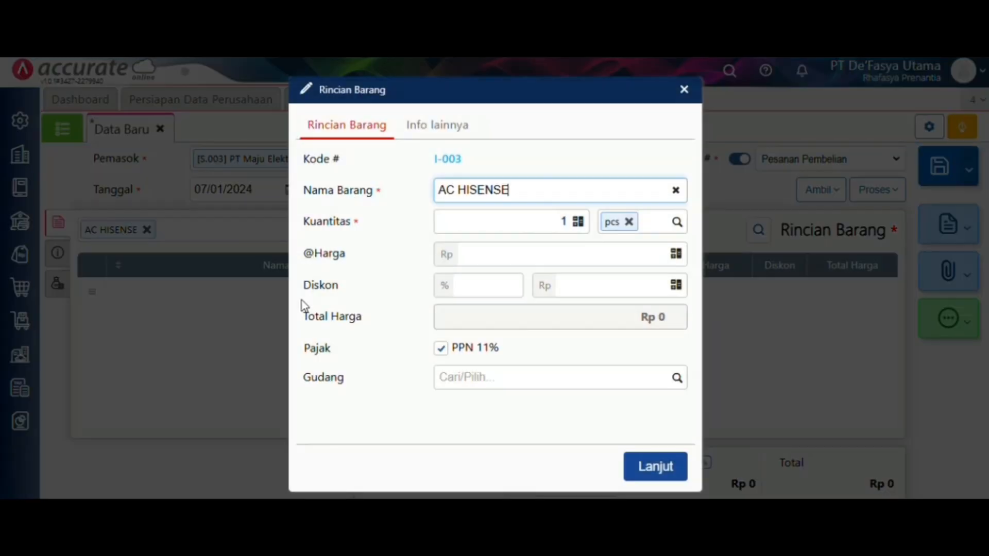
left_click(585, 225)
type("2")
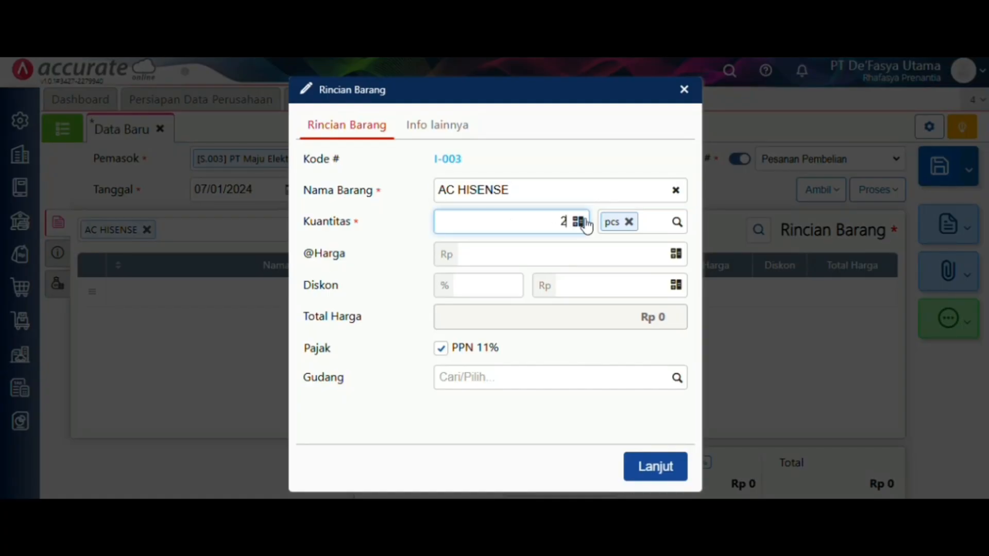
type("0")
left_click(603, 256)
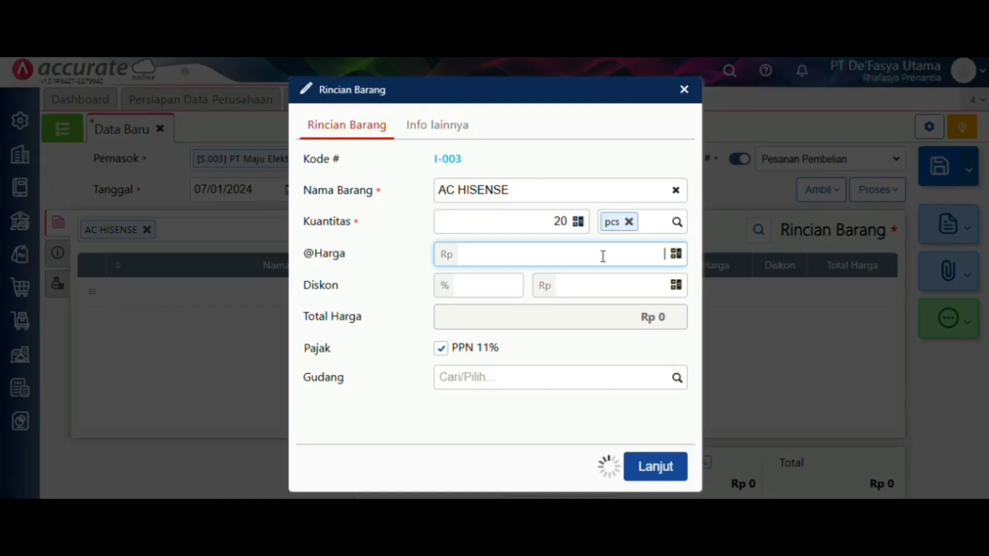
type("4000000")
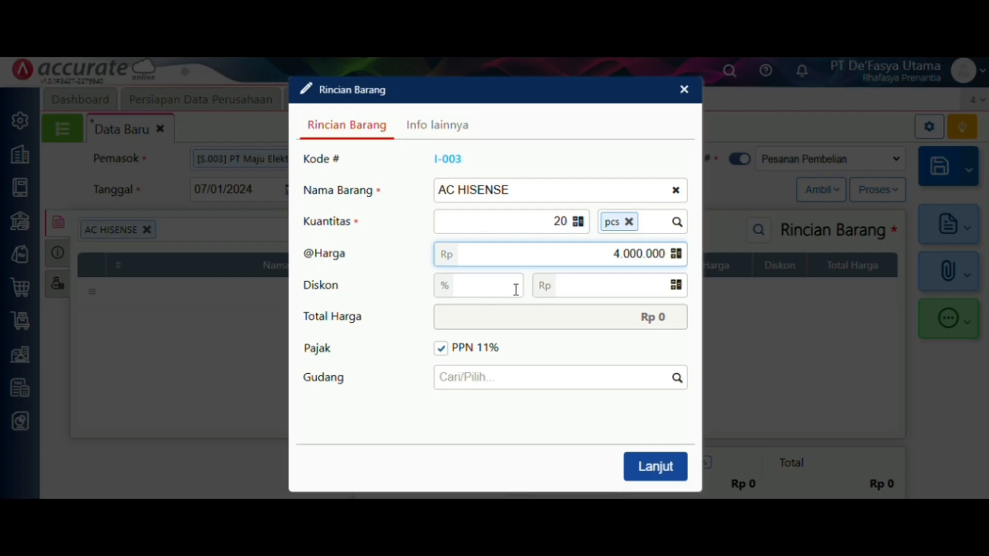
left_click(561, 432)
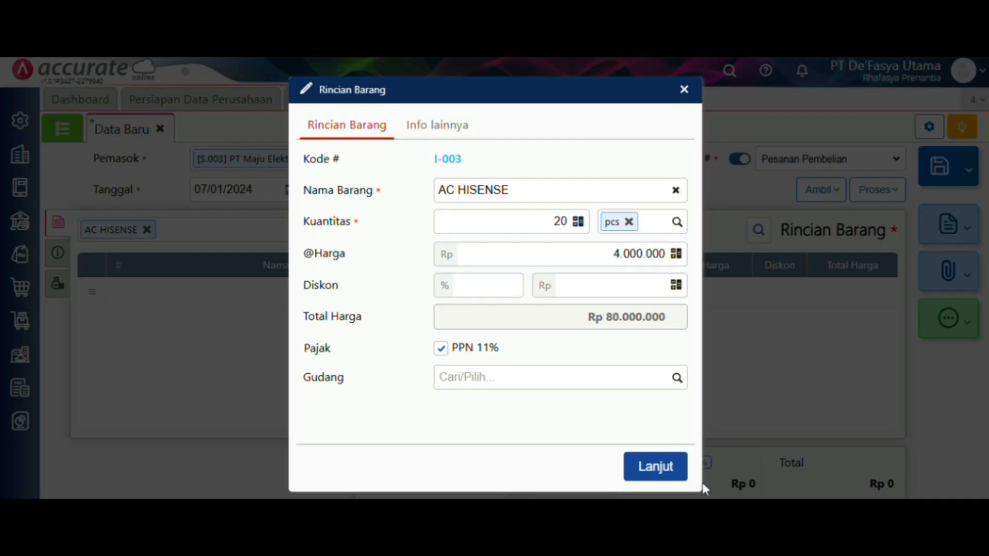
left_click(670, 468)
- Fill in the saved shipping address, set delivery date 08/01/2024, and save the order
left_click(59, 255)
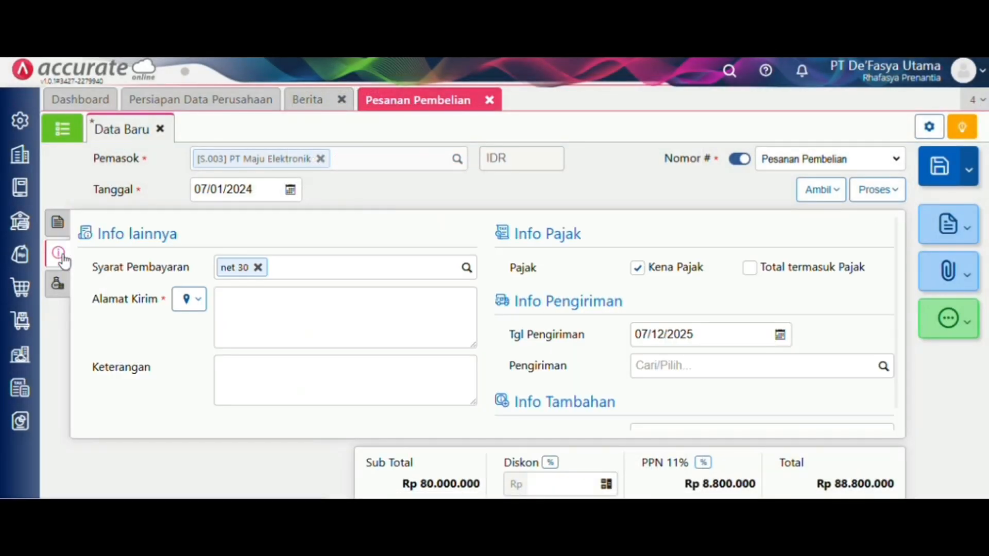
left_click(190, 306)
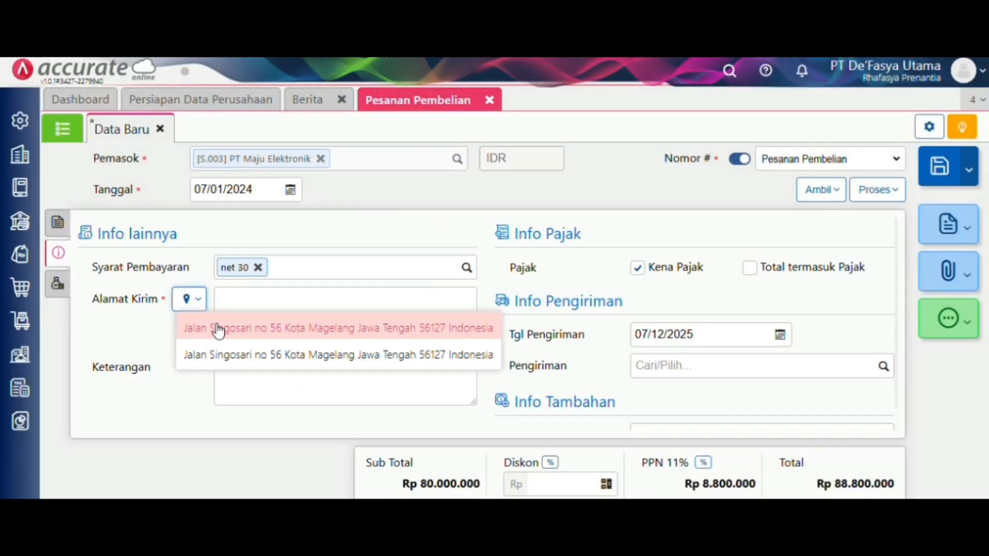
left_click(214, 327)
left_click(718, 336)
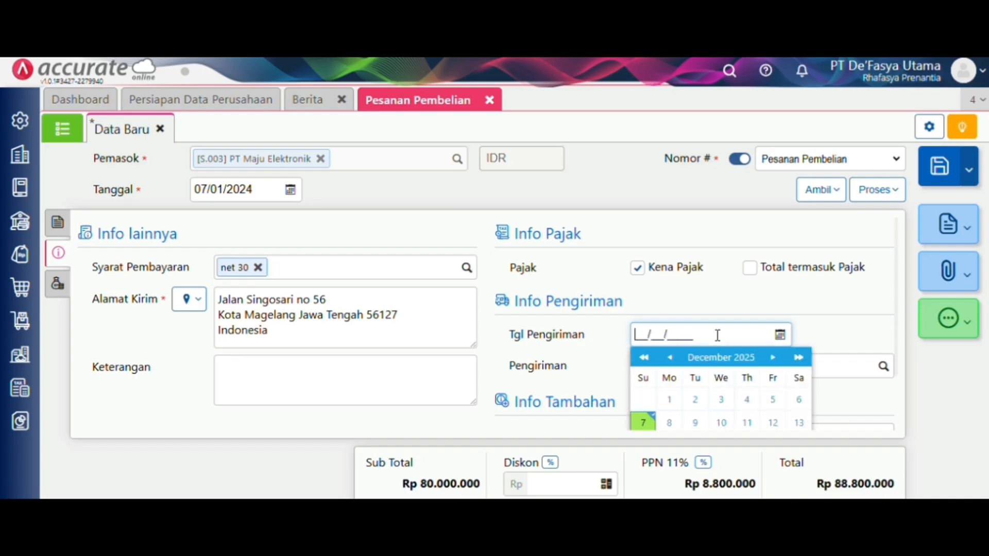
type("08/01/2024")
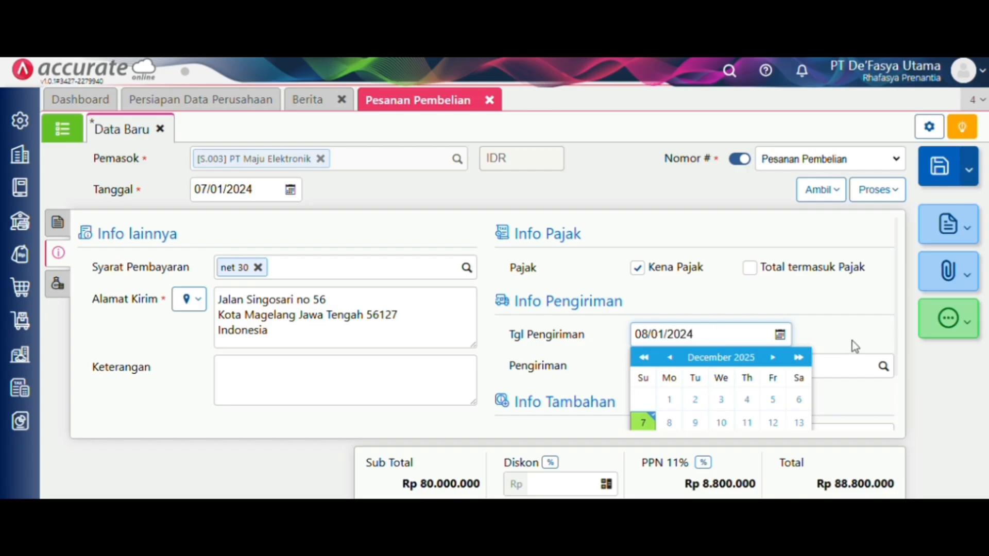
left_click(837, 339)
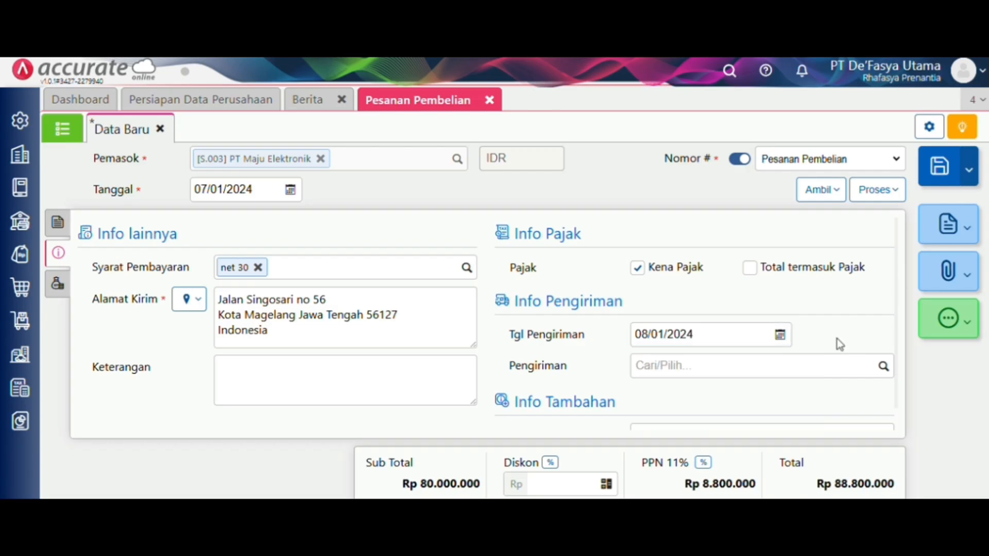
left_click(940, 165)
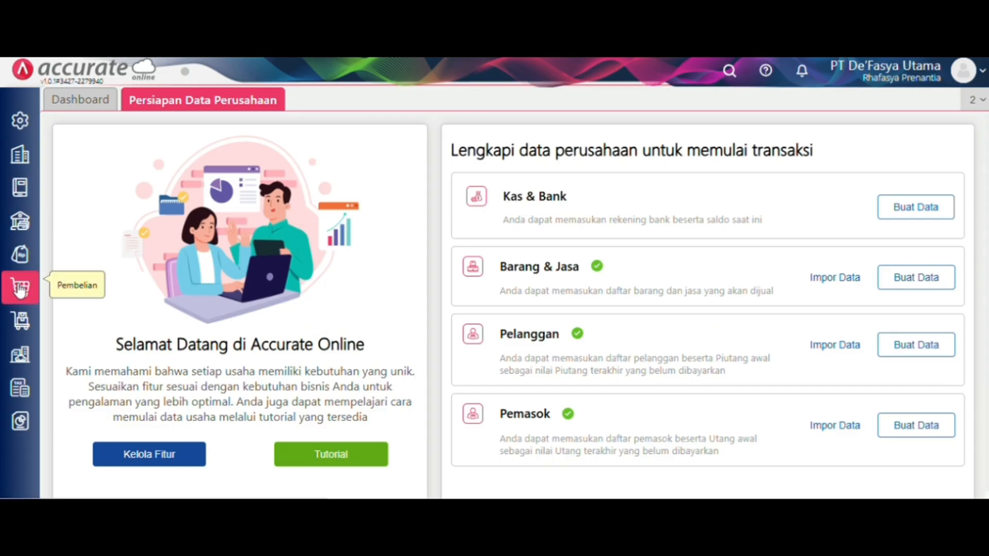
- Open a new Penerimaan Barang form from the Pembelian menu
left_click(22, 287)
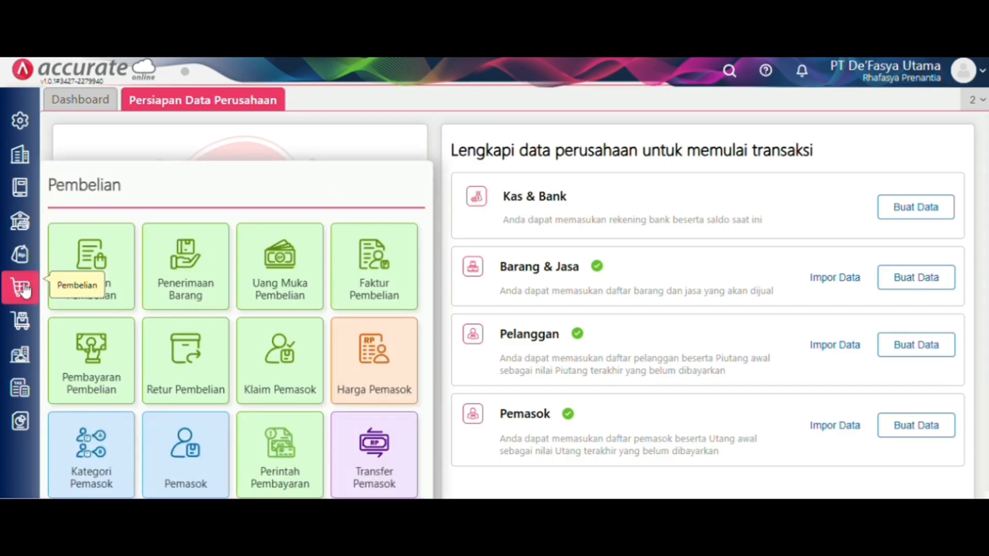
left_click(191, 286)
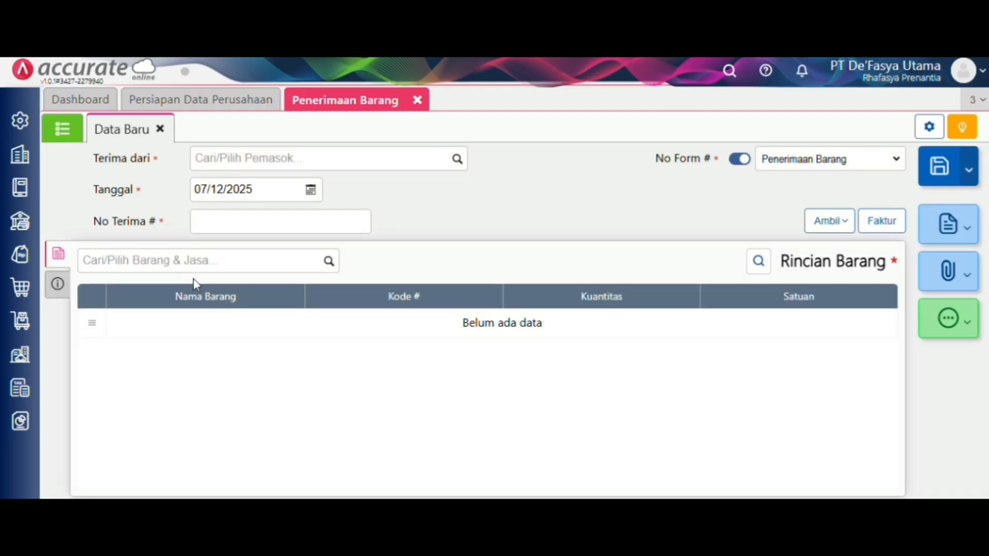
- Fill the receipt with supplier PT Siliwangi Abadi, date 08/01/2024, number 9058; choose copying from a purchase order
left_click(457, 161)
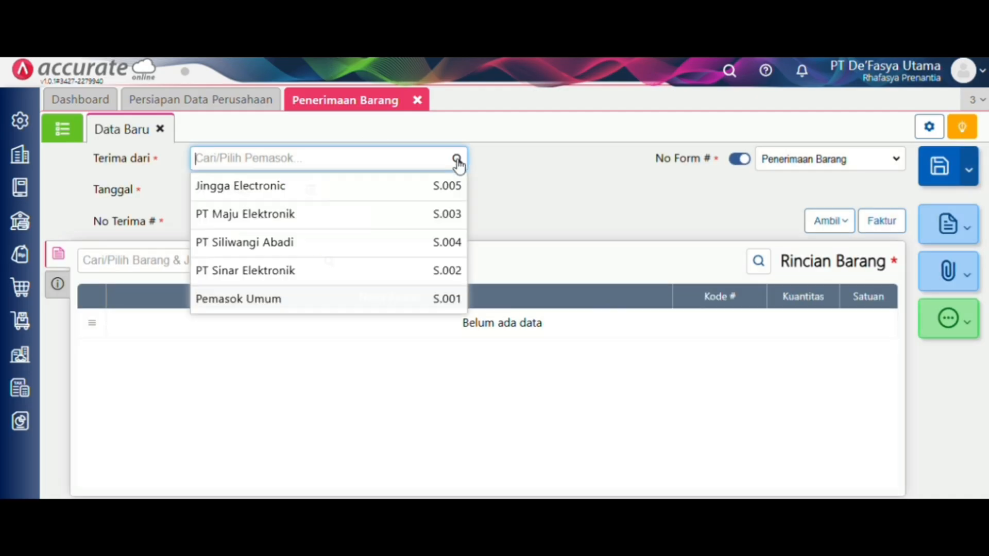
left_click(416, 241)
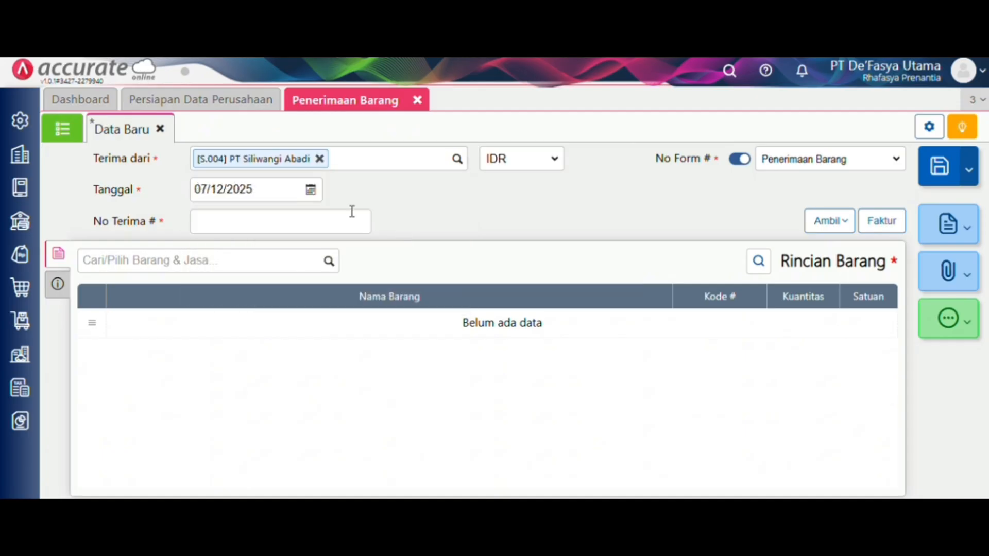
left_click(287, 192)
key("BackSpace")
type("08/")
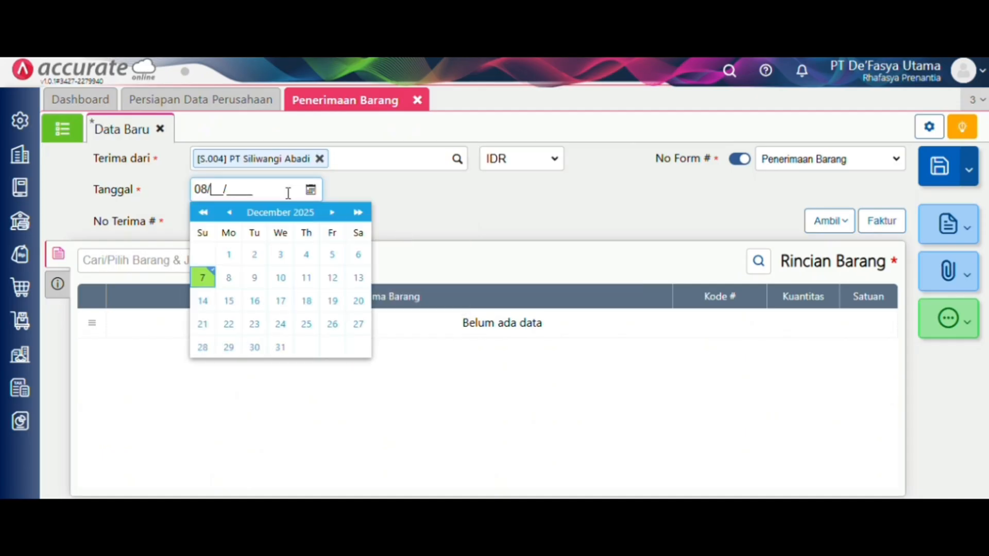
type("01/2024")
left_click(361, 218)
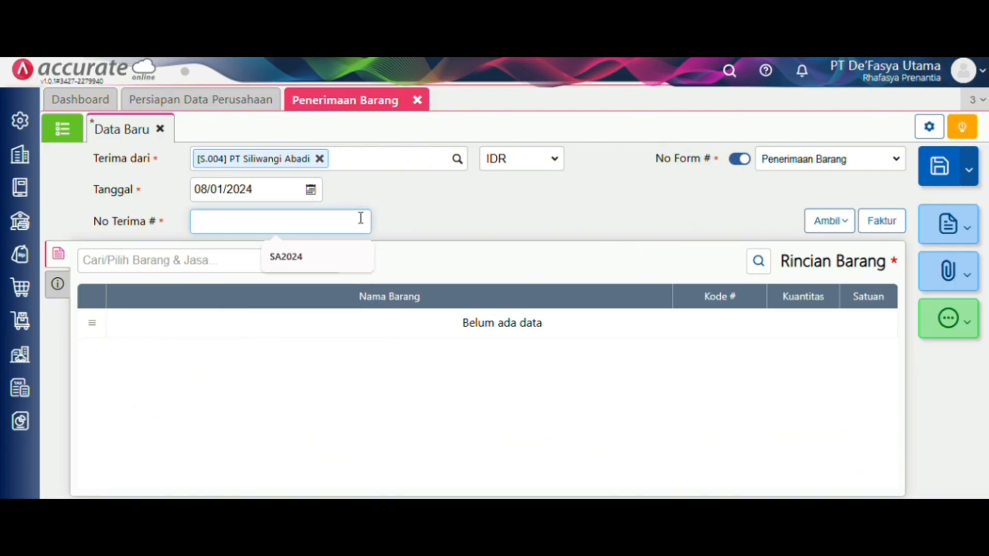
type("908")
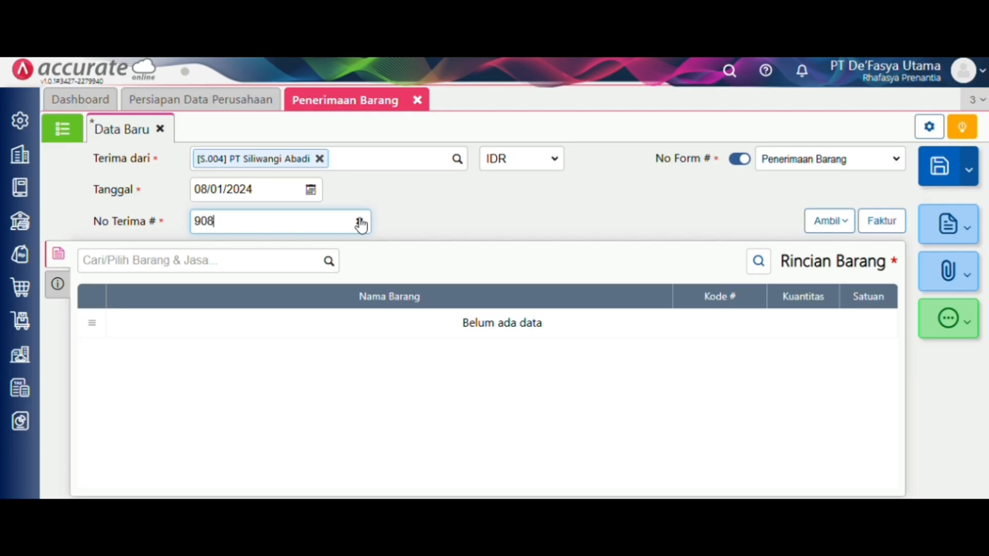
key("BackSpace")
type("58")
left_click(503, 203)
left_click(826, 221)
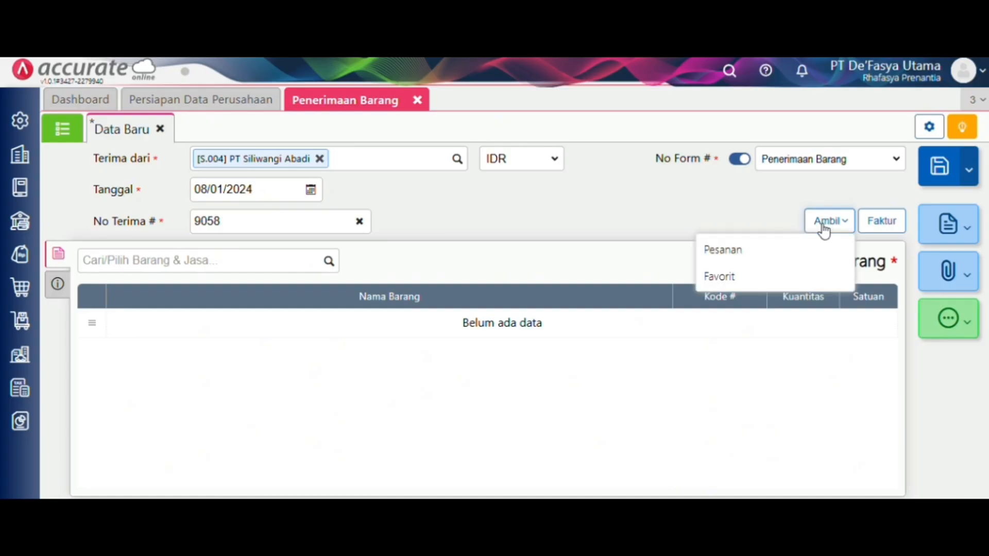
left_click(795, 249)
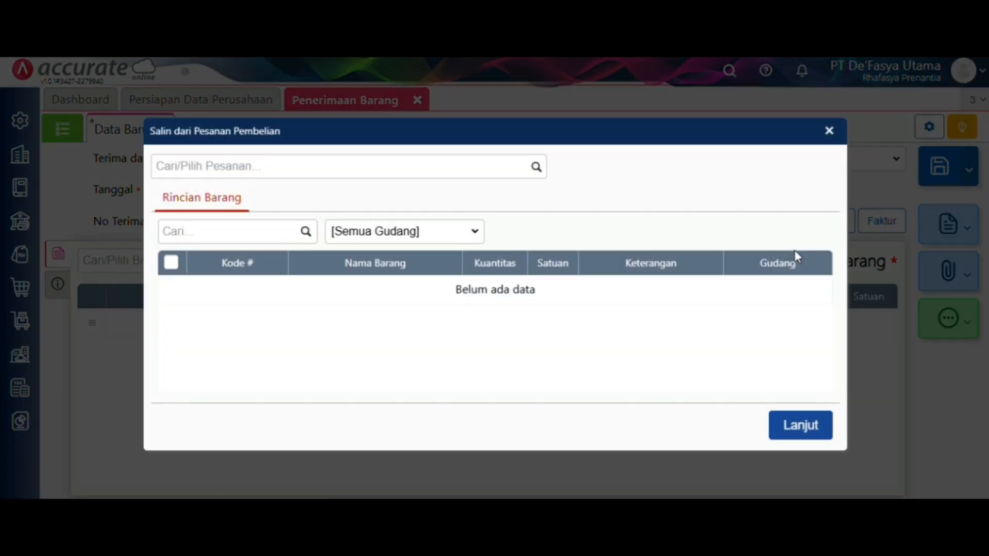
- Copy the AC LG line from purchase order PO.2024.01.00001 into the receipt
left_click(532, 170)
left_click(492, 206)
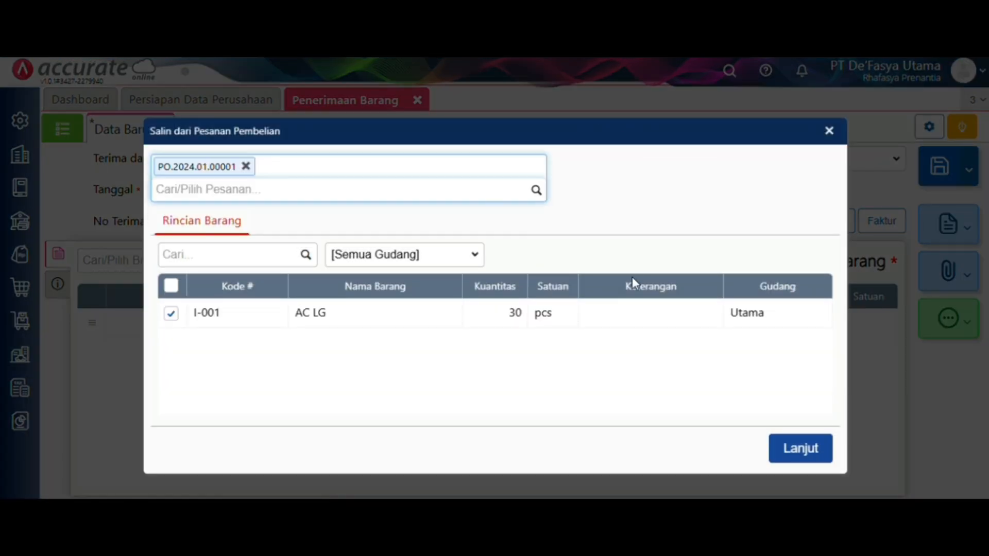
left_click(813, 449)
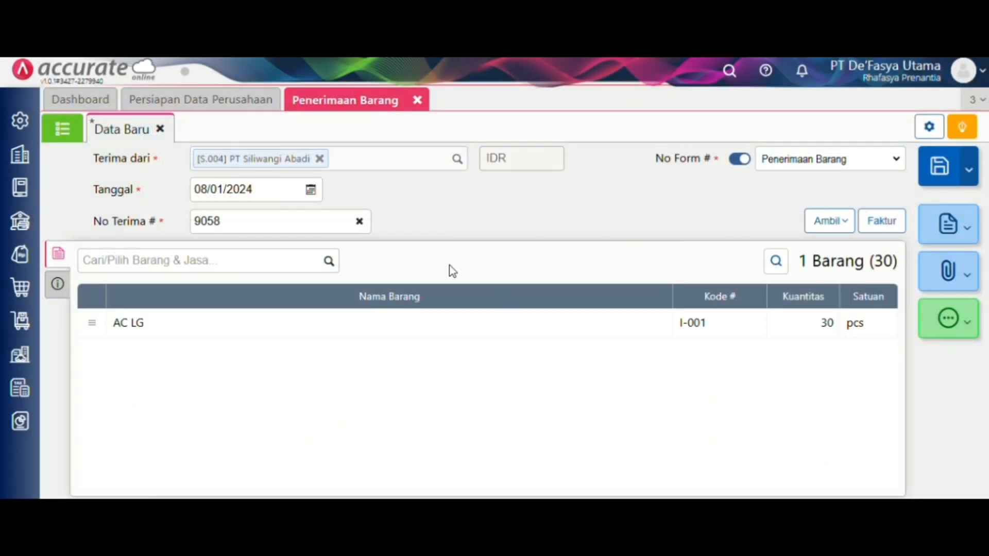
- Save 'mobil box' as a new shipping method and save the goods receipt
left_click(59, 284)
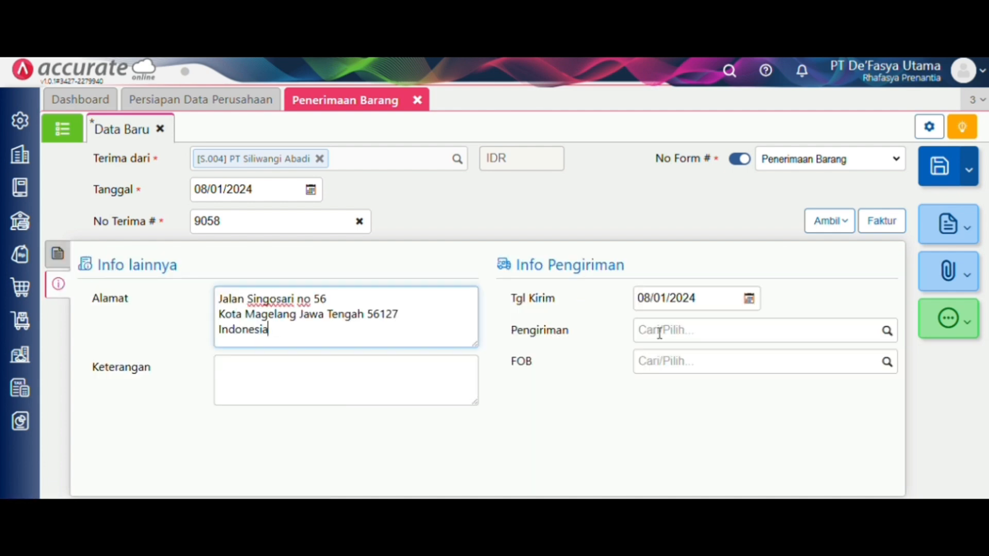
left_click(885, 330)
type("mob")
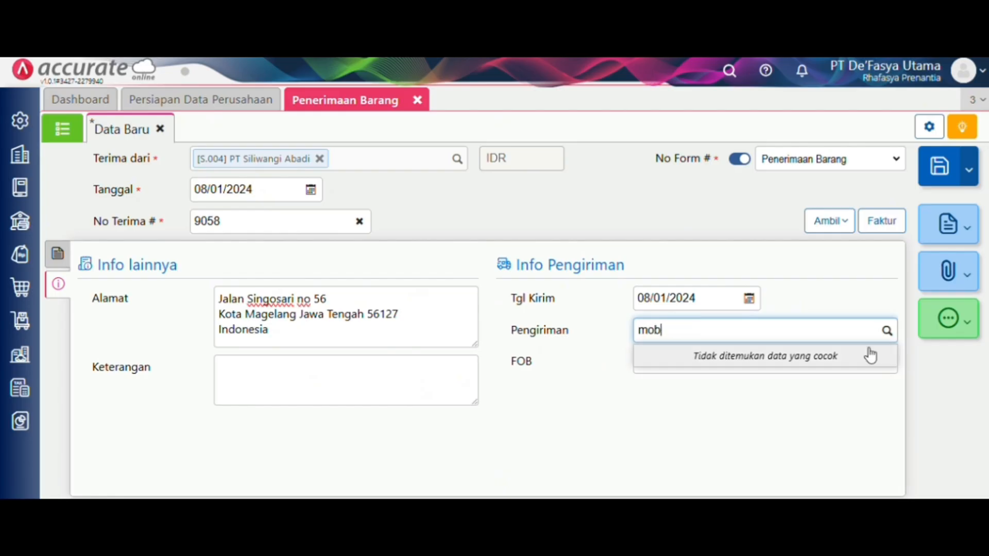
type("il bo")
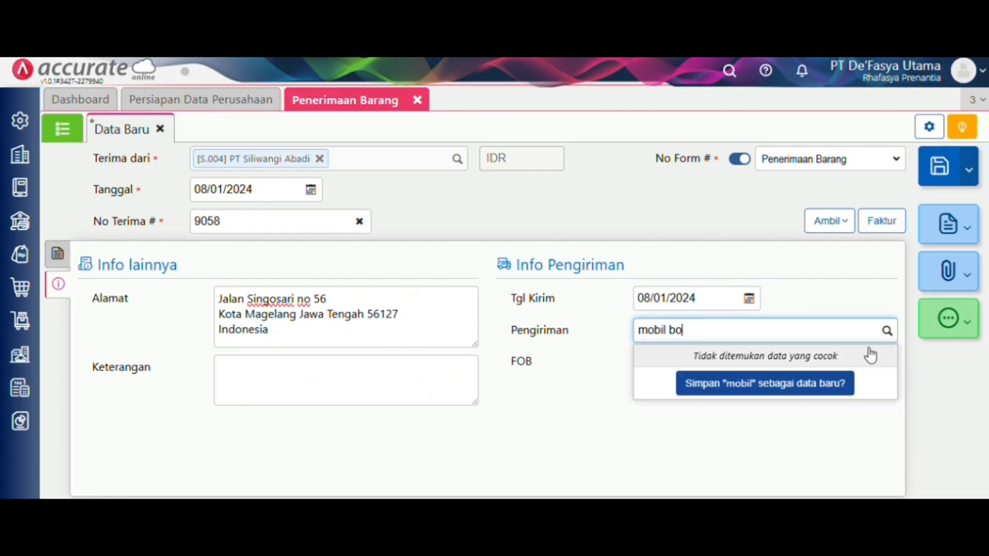
type("c")
key("BackSpace")
type("x")
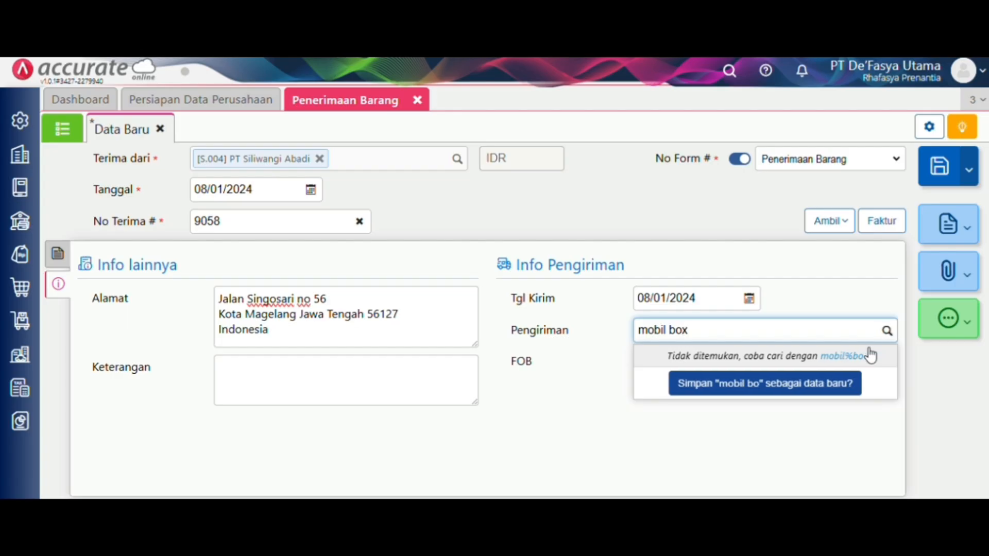
left_click(852, 384)
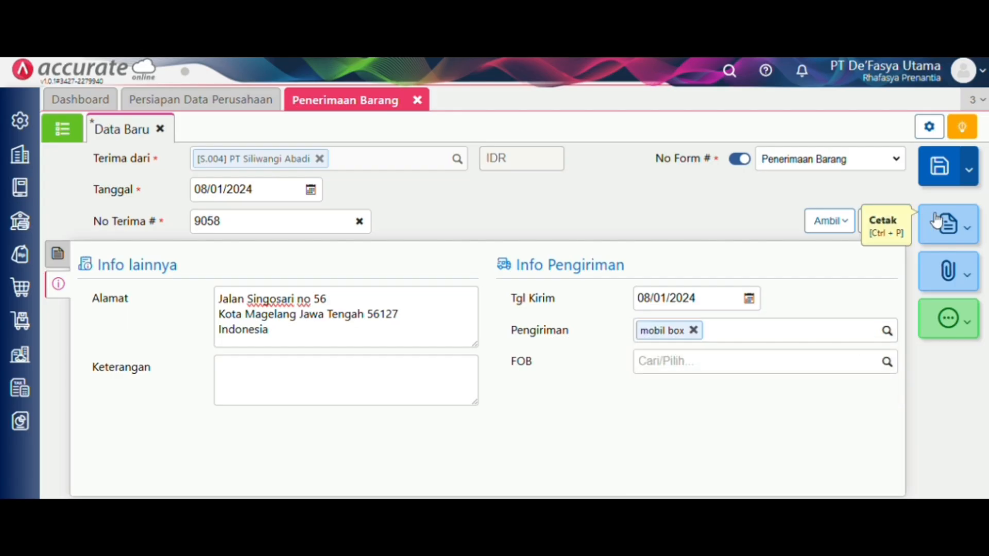
left_click(942, 172)
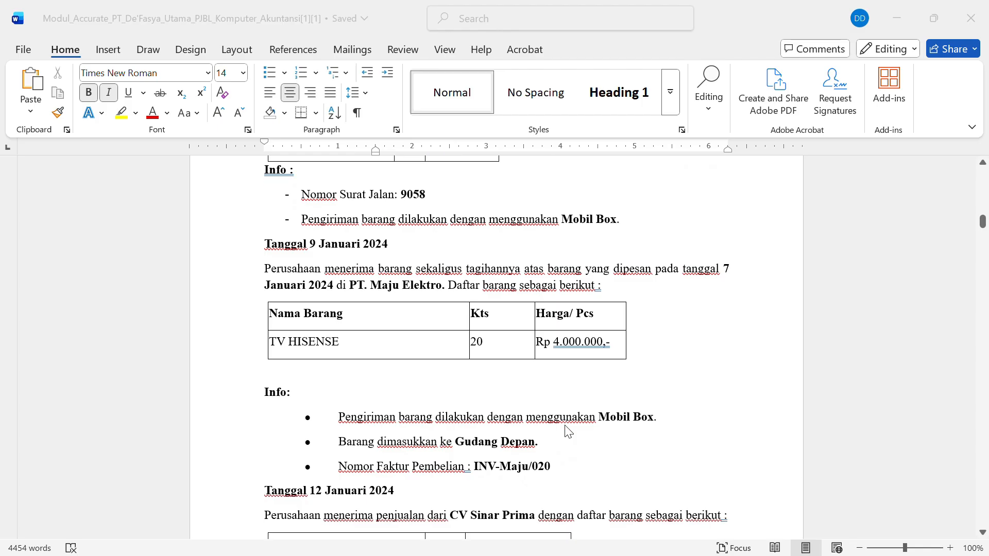
- Scroll down the company data setup page after the goods receipt closes
scroll(568, 431, "down", 1)
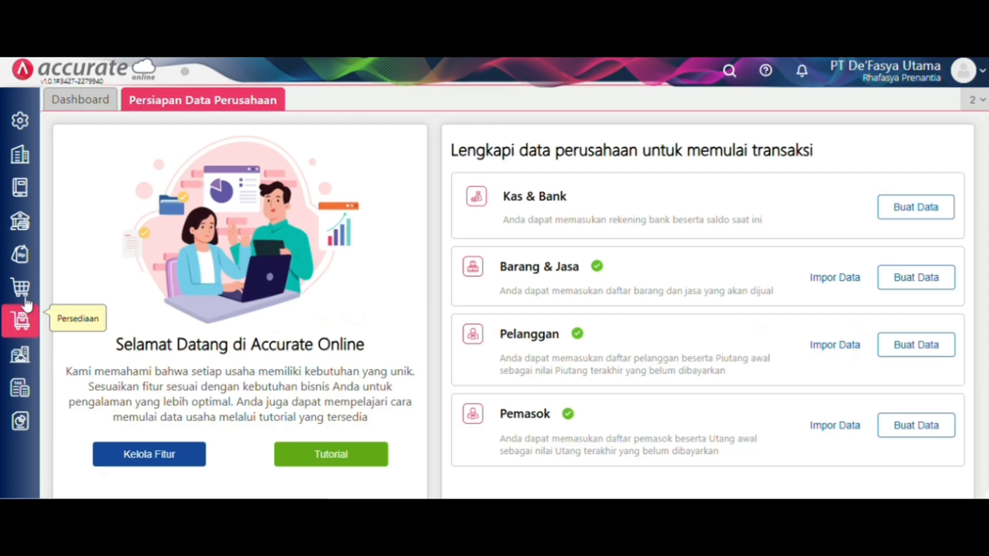
- Start a new purchase invoice for supplier PT Maju Elektronik dated 09/01/2024
left_click(24, 298)
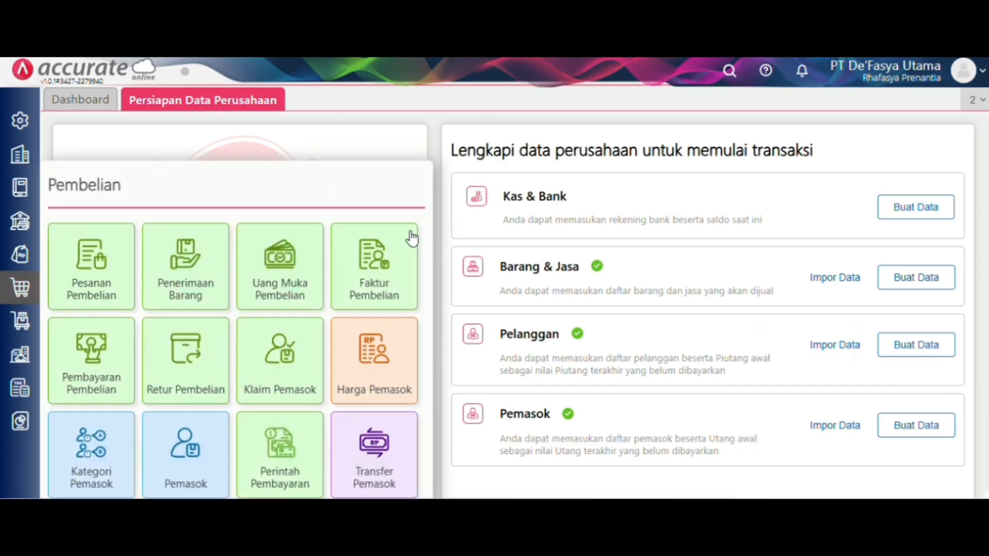
left_click(398, 257)
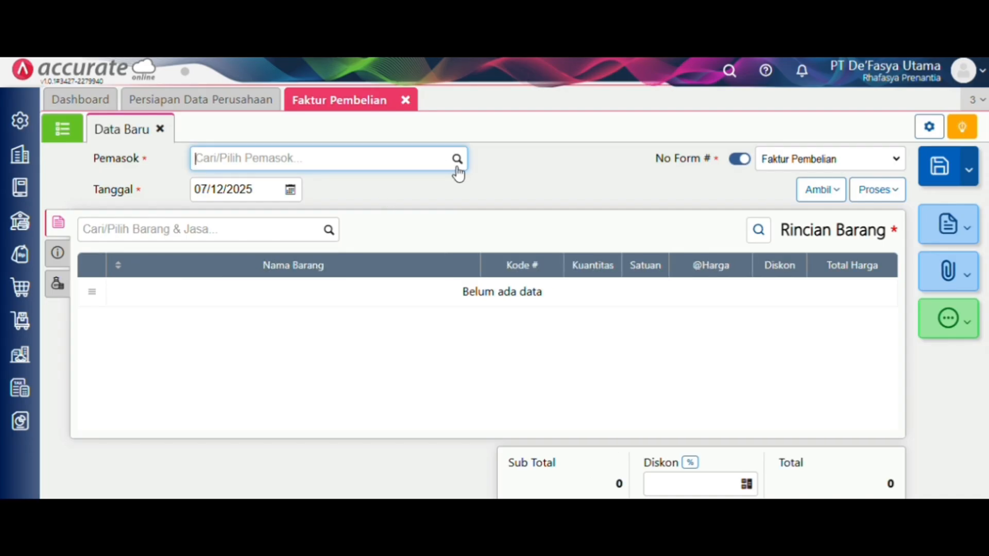
left_click(456, 170)
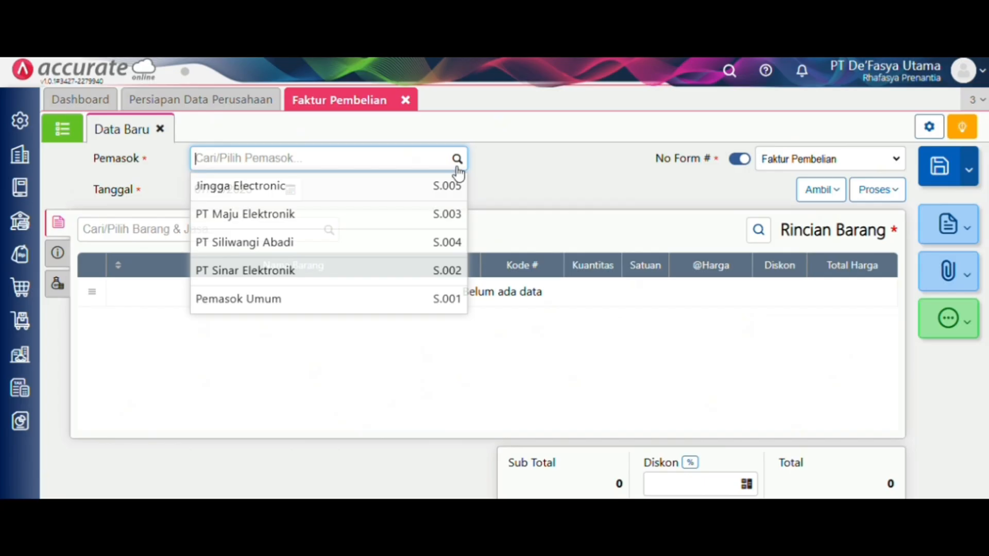
left_click(424, 222)
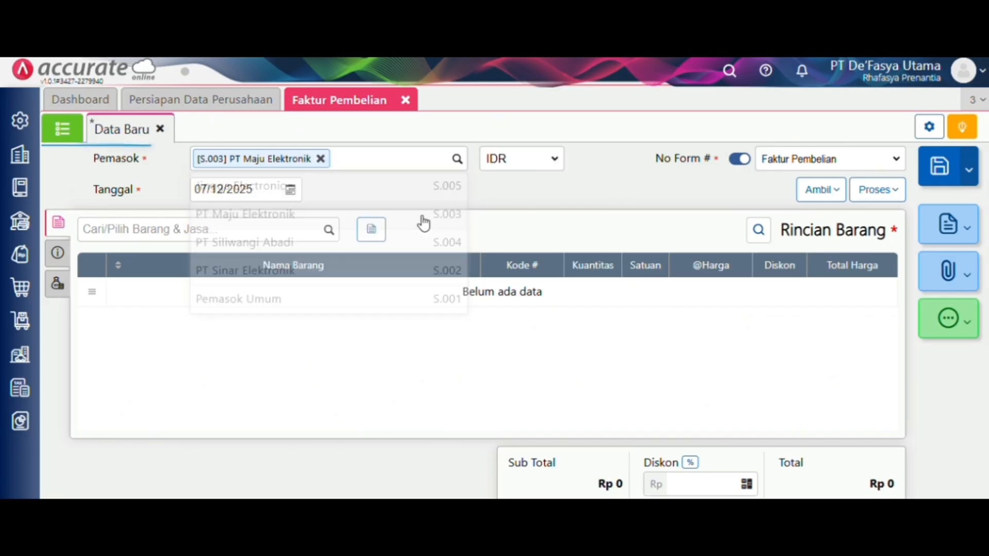
left_click(270, 191)
type("09/01/2")
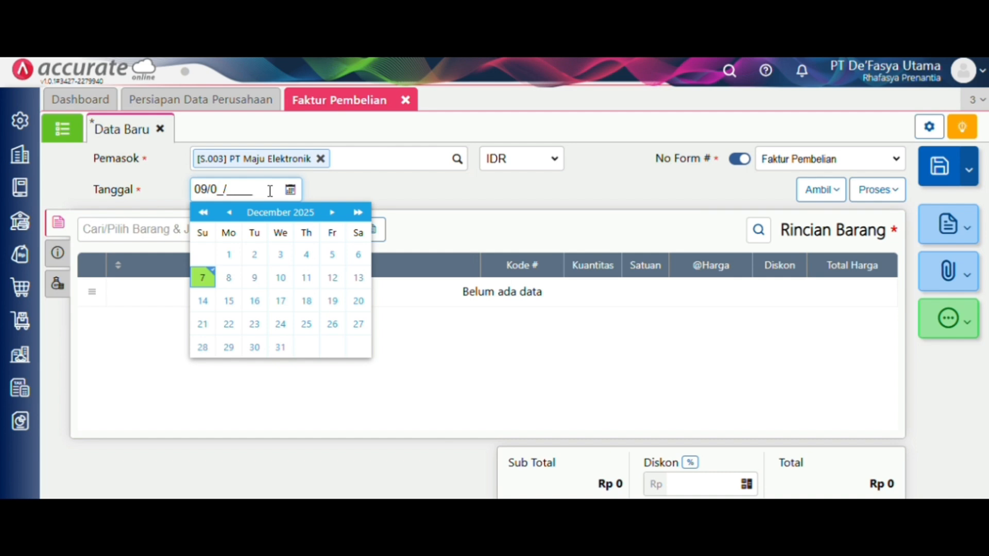
type("024")
left_click(539, 164)
- Copy the 20 AC HISENSE from purchase order PO.2024.01.00002 into the invoice
left_click(821, 190)
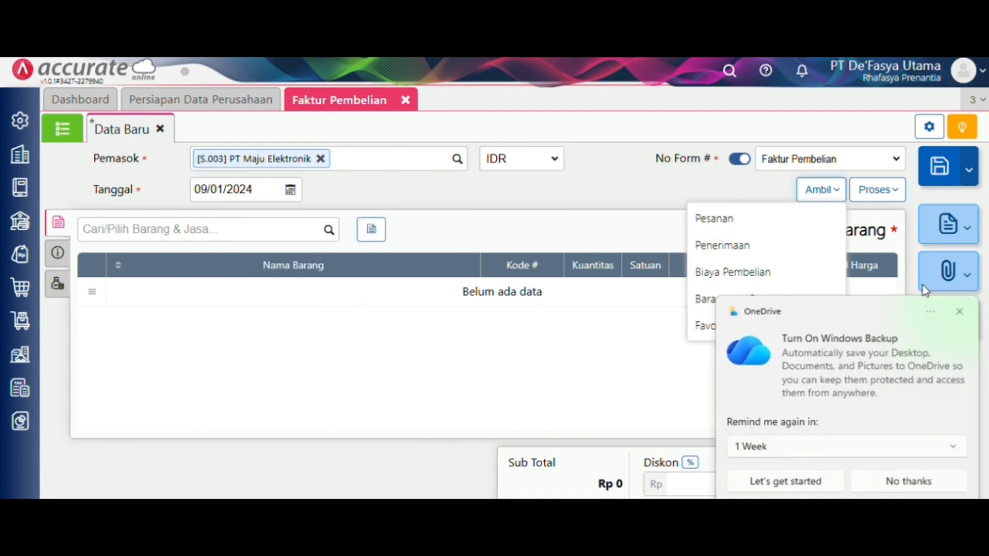
left_click(960, 312)
left_click(765, 215)
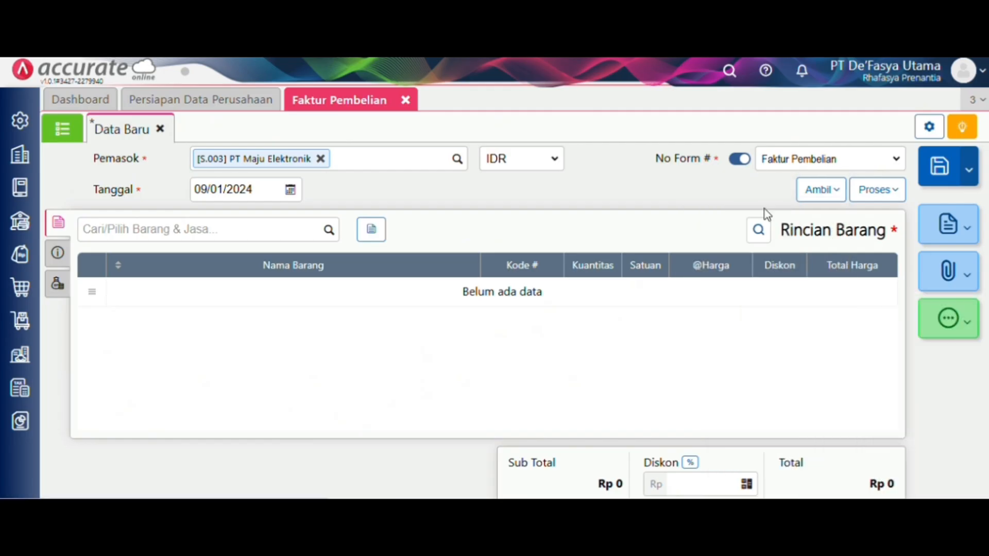
left_click(535, 171)
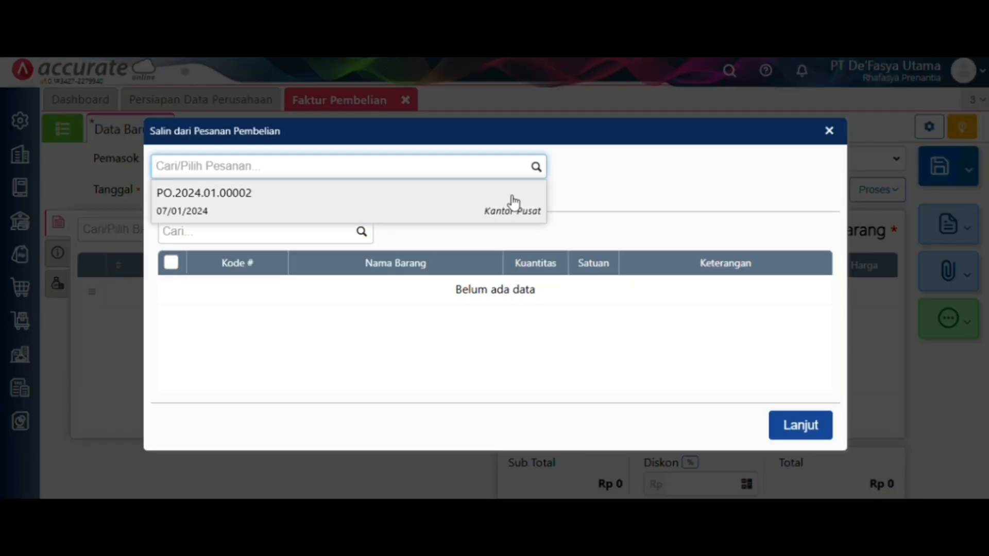
left_click(512, 203)
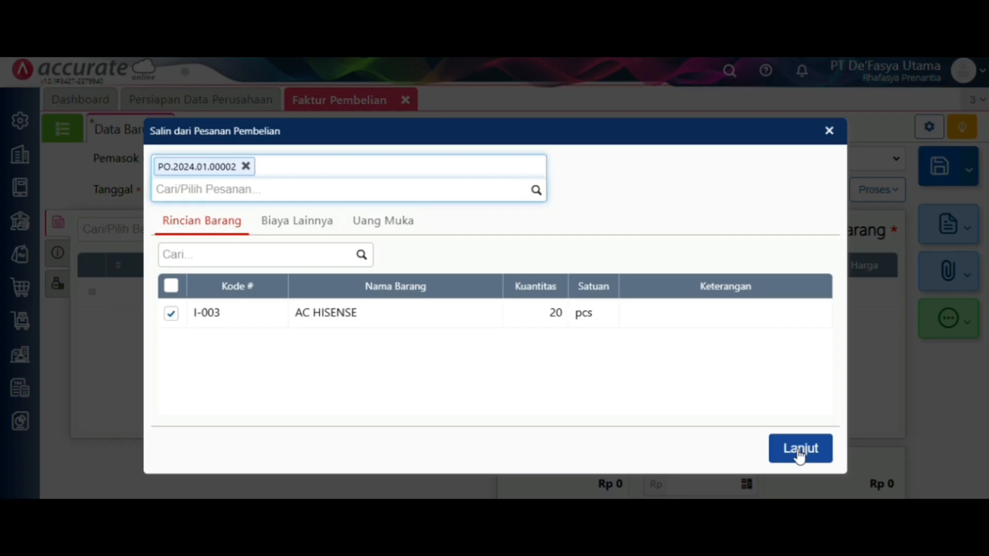
left_click(800, 455)
left_click(60, 255)
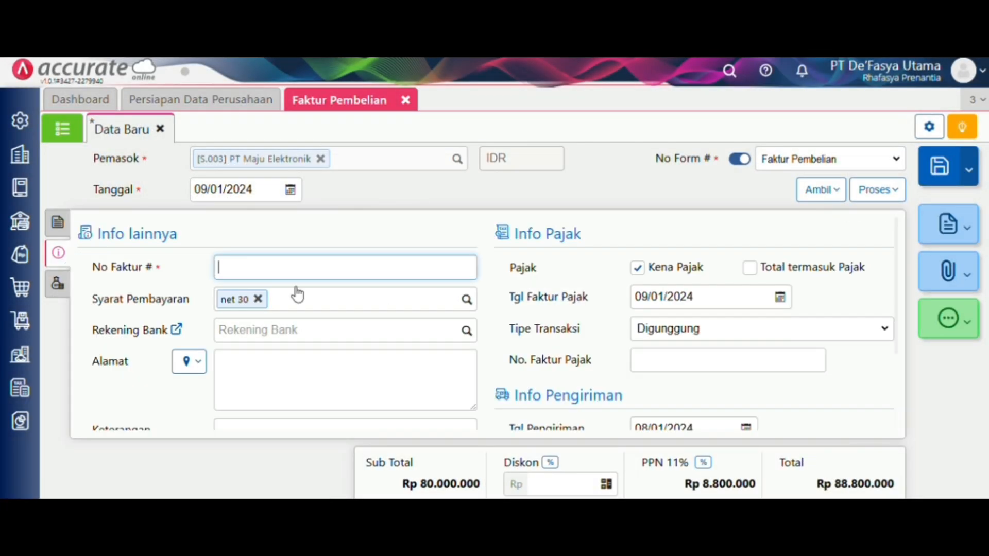
- Enter invoice number INV-Maju/020, choose mobil box shipping, and save the purchase invoice
type("INV-Maju/020")
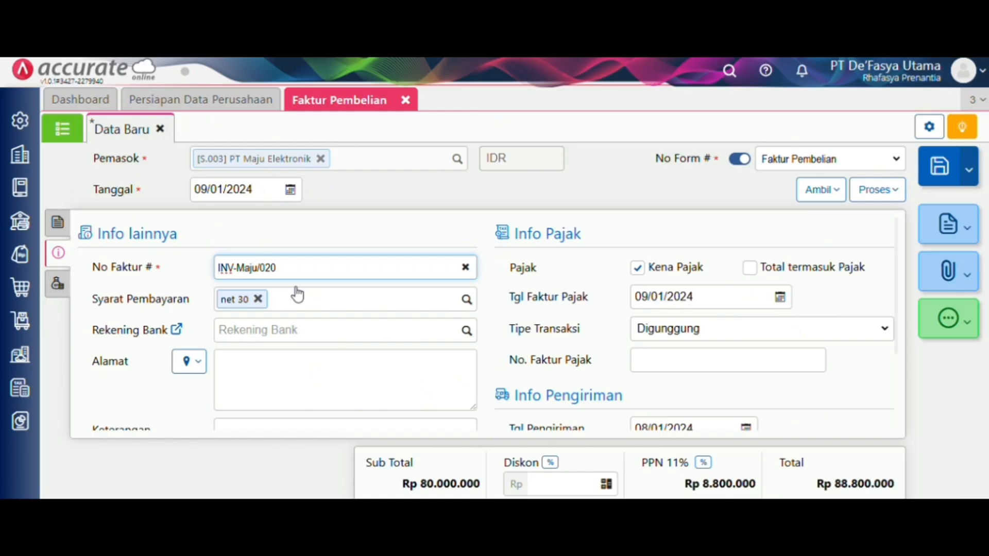
scroll(409, 217, "down", 2)
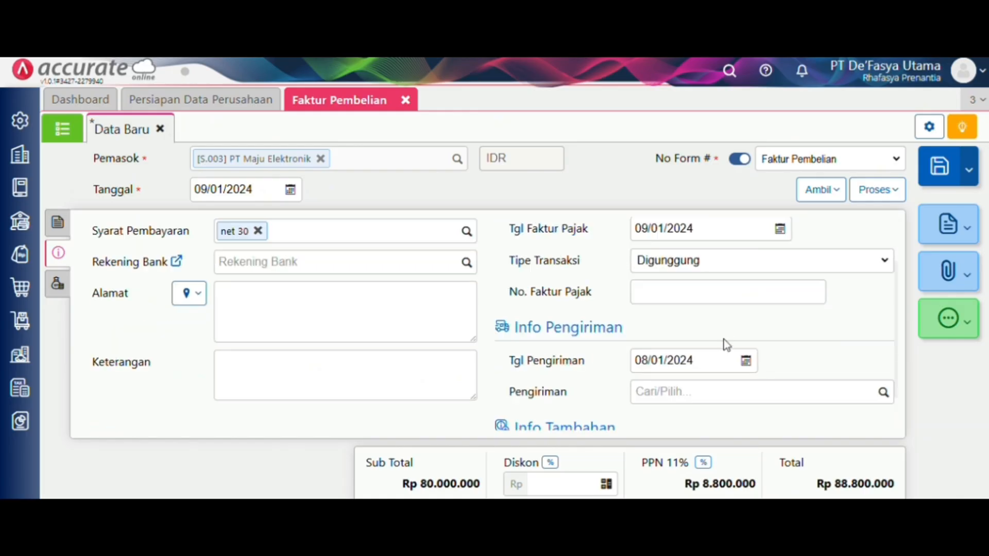
left_click(723, 362)
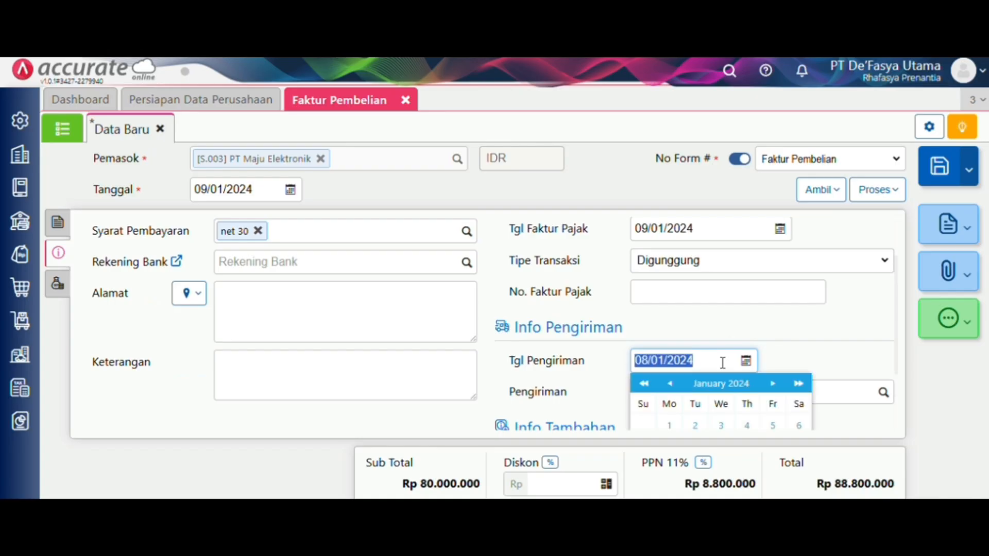
left_click(746, 362)
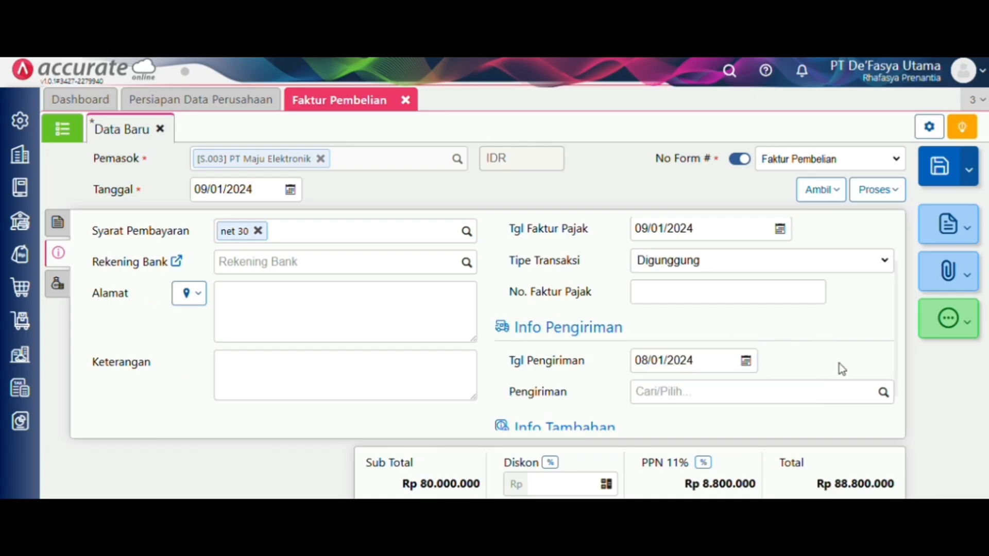
left_click(882, 397)
left_click(832, 420)
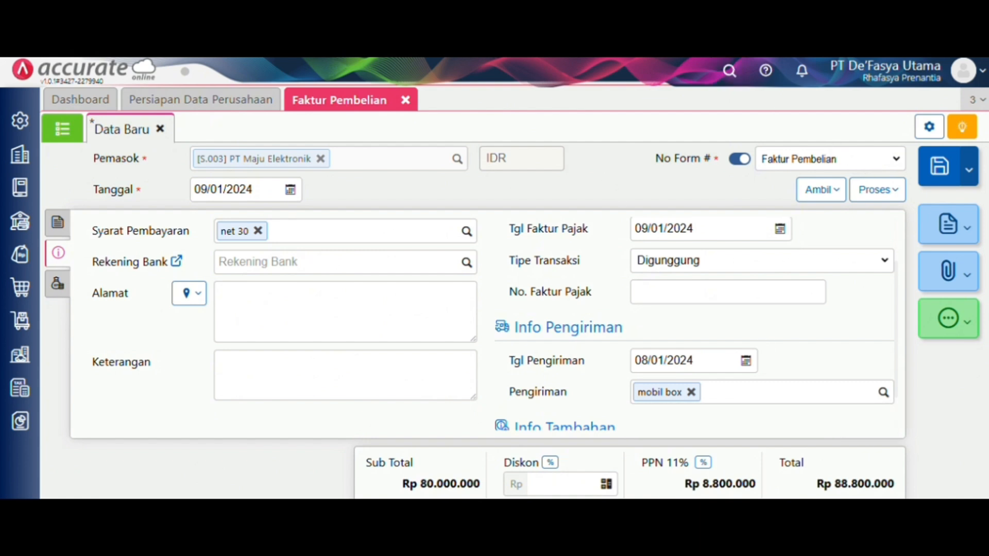
left_click(58, 223)
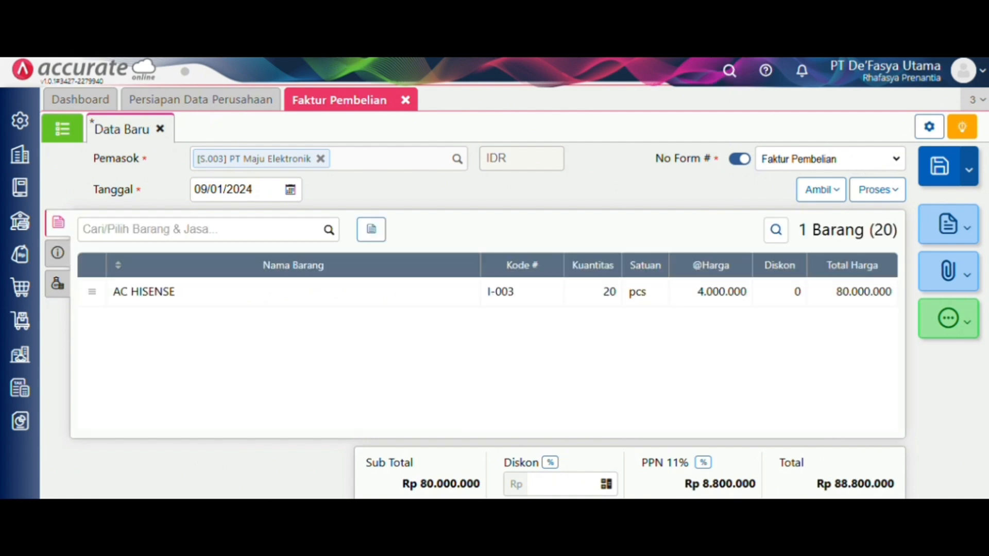
left_click(940, 166)
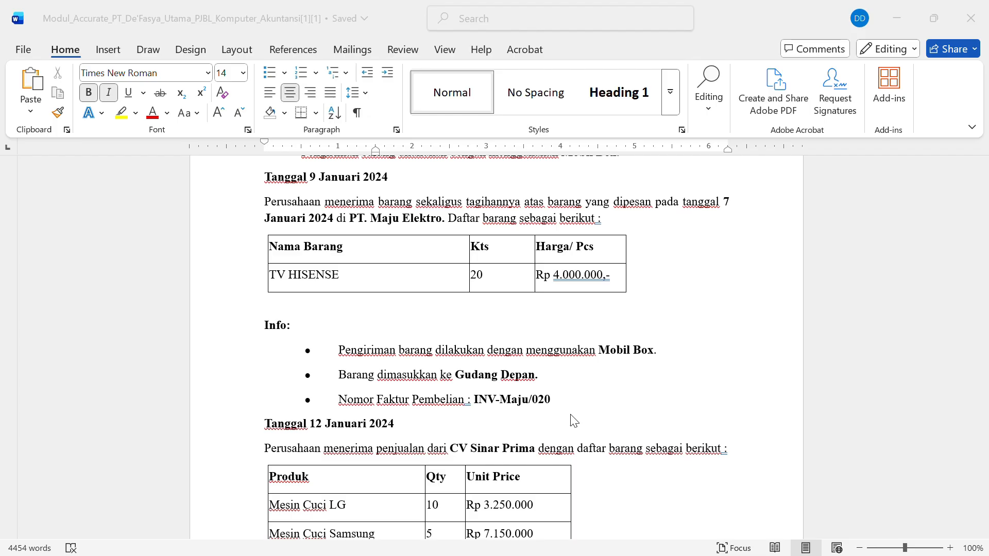
- Scroll the Word module down to the 12 Januari 2024 CV Sinar Prima sale instructions
scroll(573, 421, "down", 7)
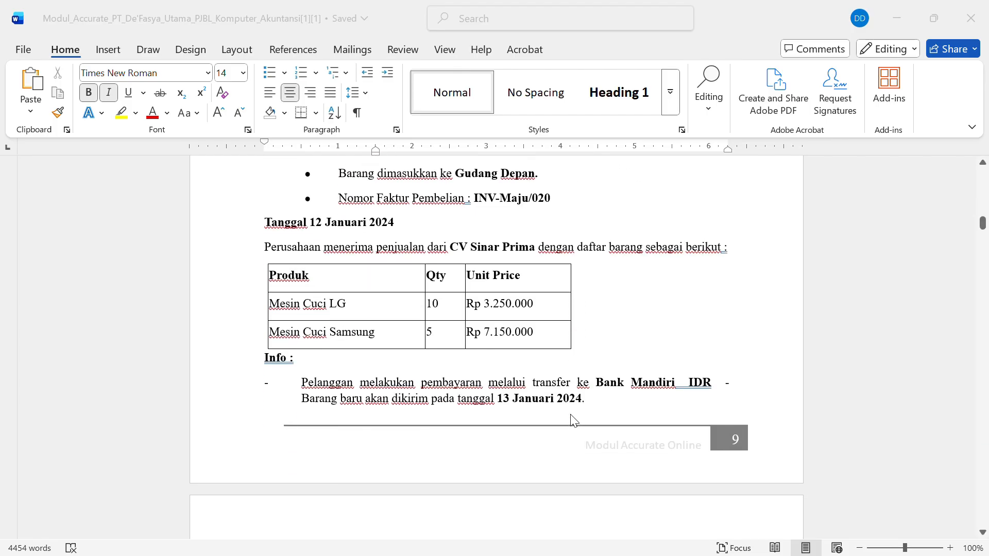
scroll(573, 421, "down", 2)
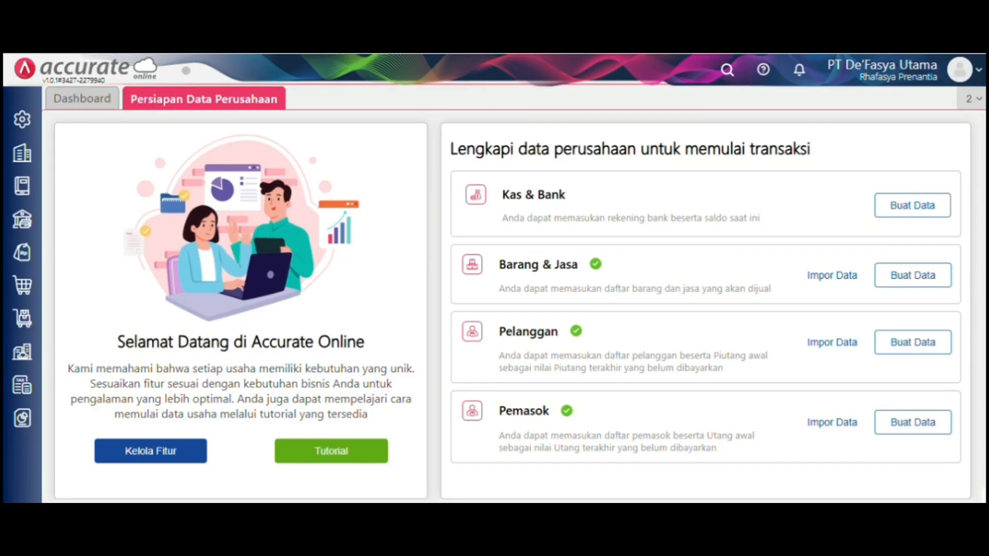
- Turn on Faktur Dimuka (Mendahului Pengiriman) in the sales feature preferences and save
mouse_move(22, 119)
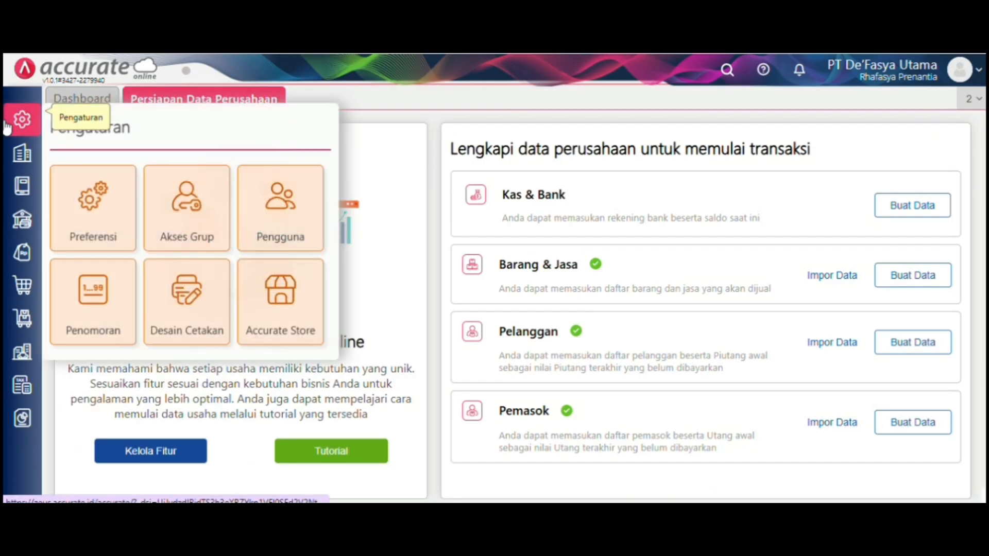
left_click(95, 191)
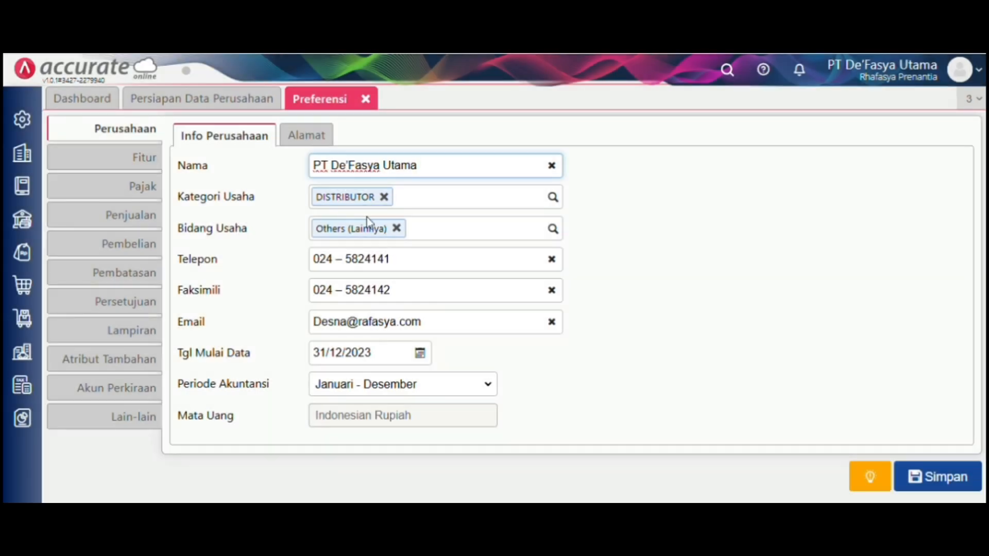
left_click(149, 157)
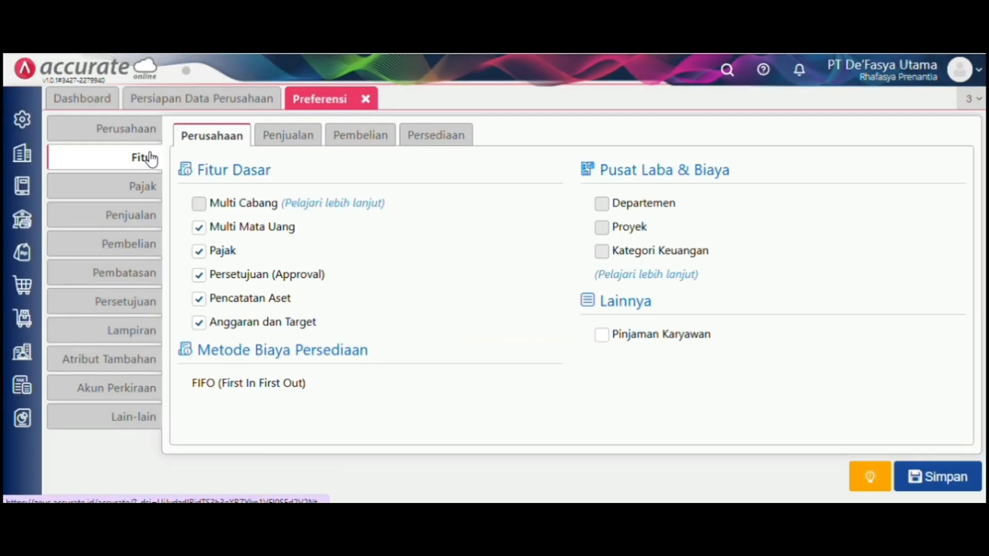
left_click(285, 146)
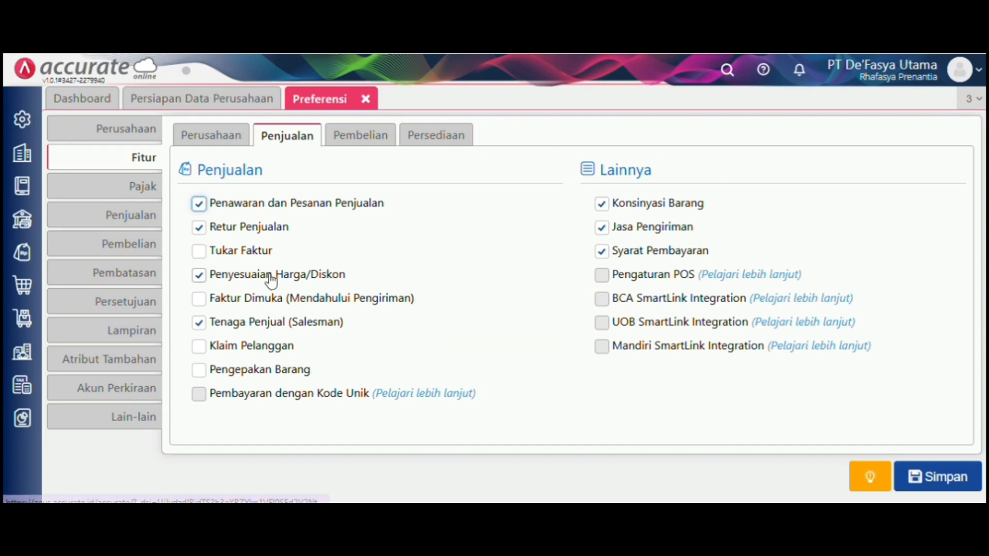
left_click(274, 301)
left_click(944, 484)
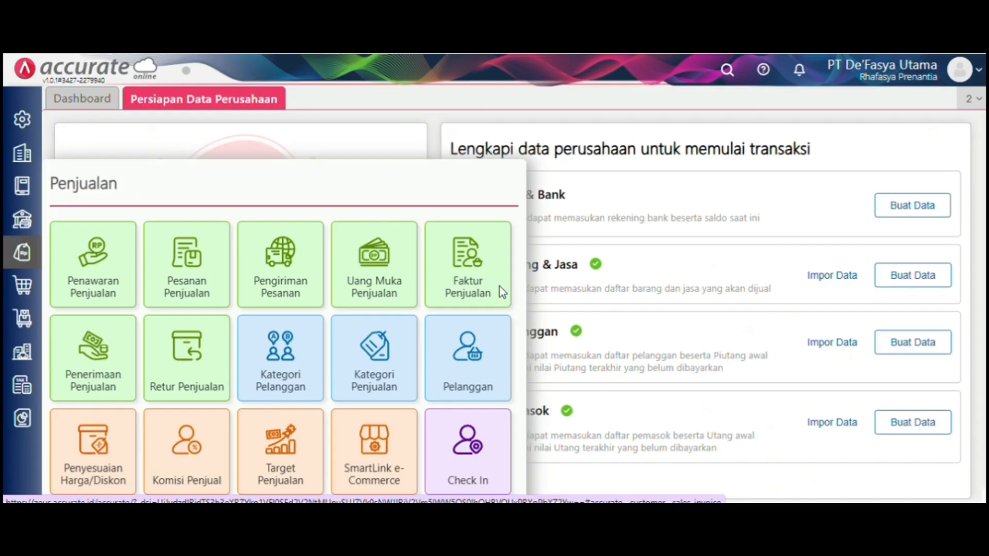
- Start a new sales invoice for customer CV Sinar Prima dated 12/01/2024
left_click(499, 288)
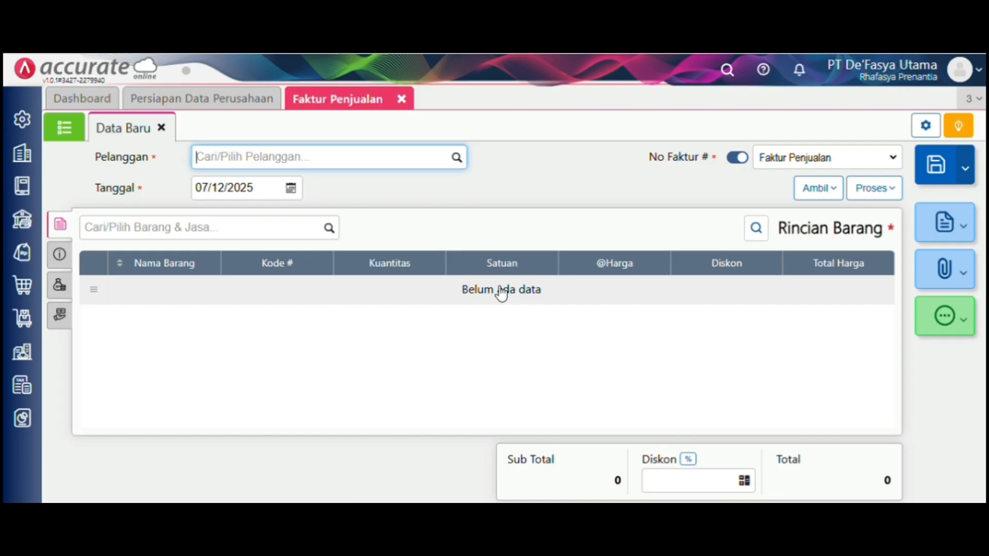
left_click(453, 163)
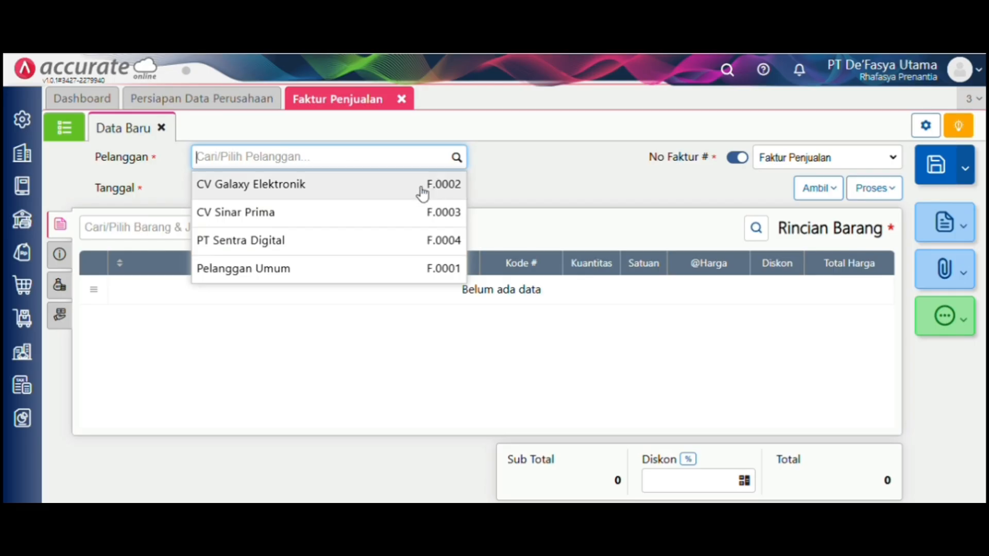
left_click(416, 213)
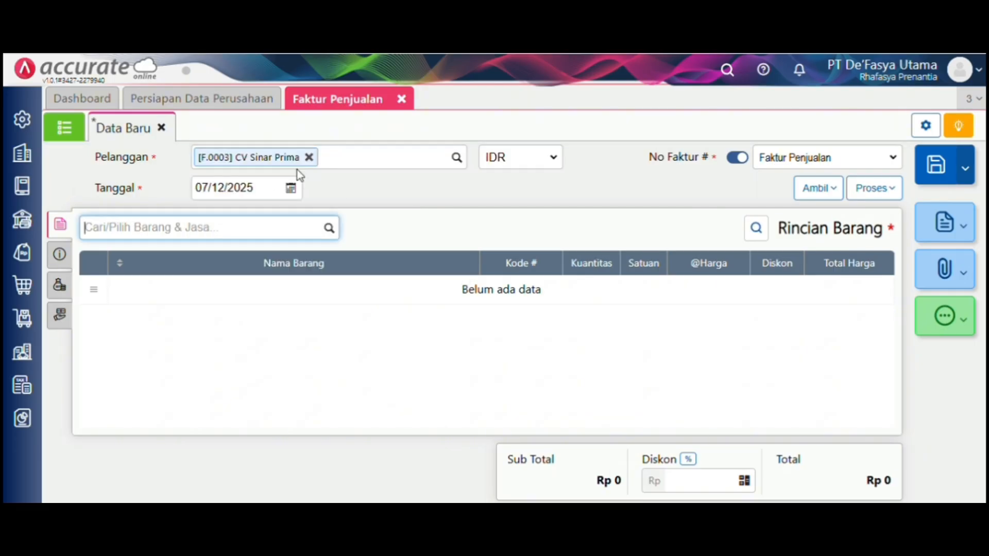
left_click(273, 187)
type("12/01/2")
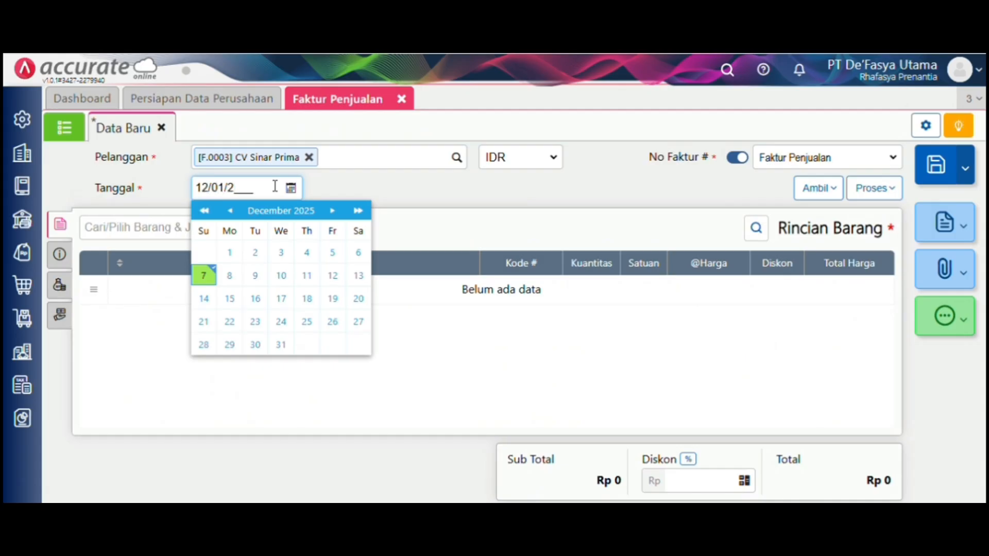
type("024")
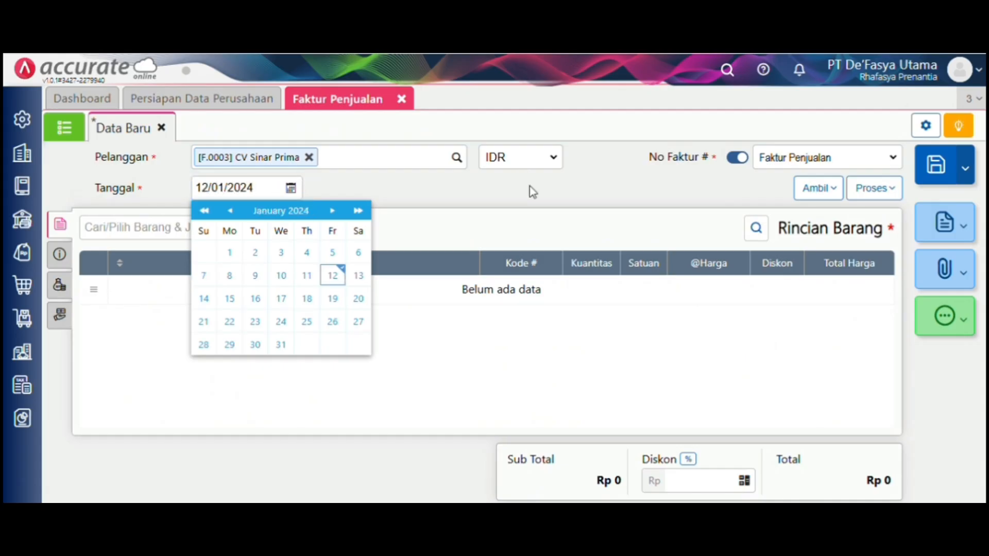
left_click(533, 192)
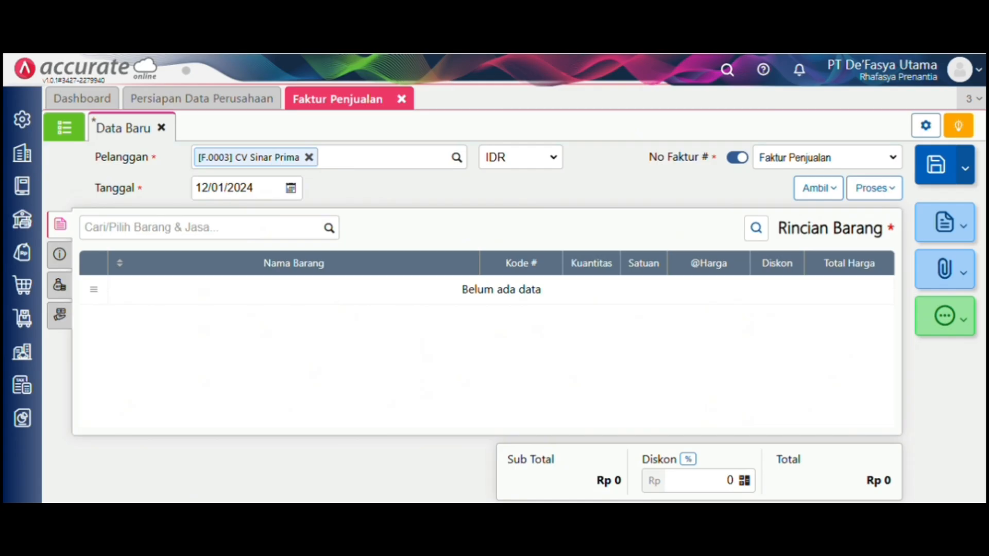
- Add 10 Mesin Cuci LG taken from the depan warehouse
left_click(330, 230)
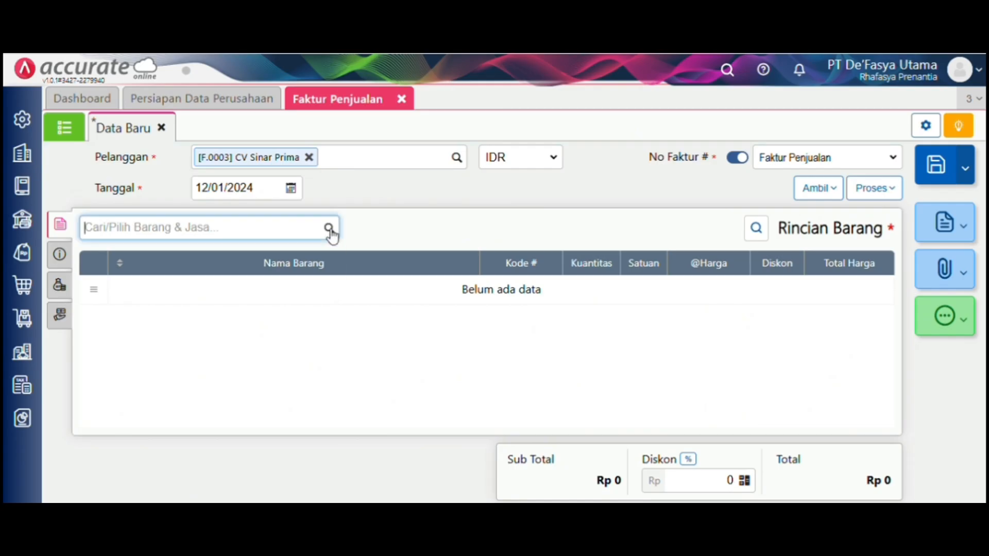
scroll(295, 364, "down", 1)
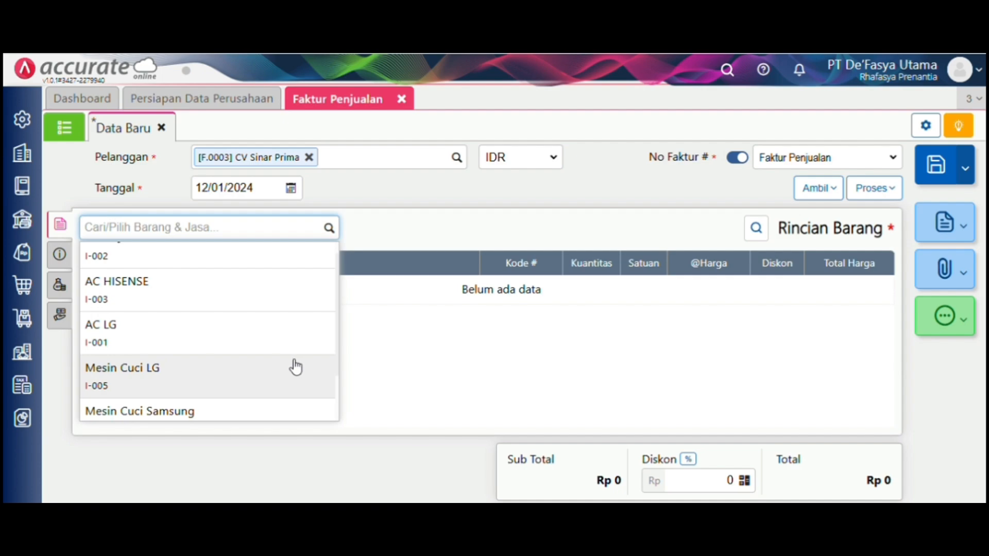
left_click(295, 367)
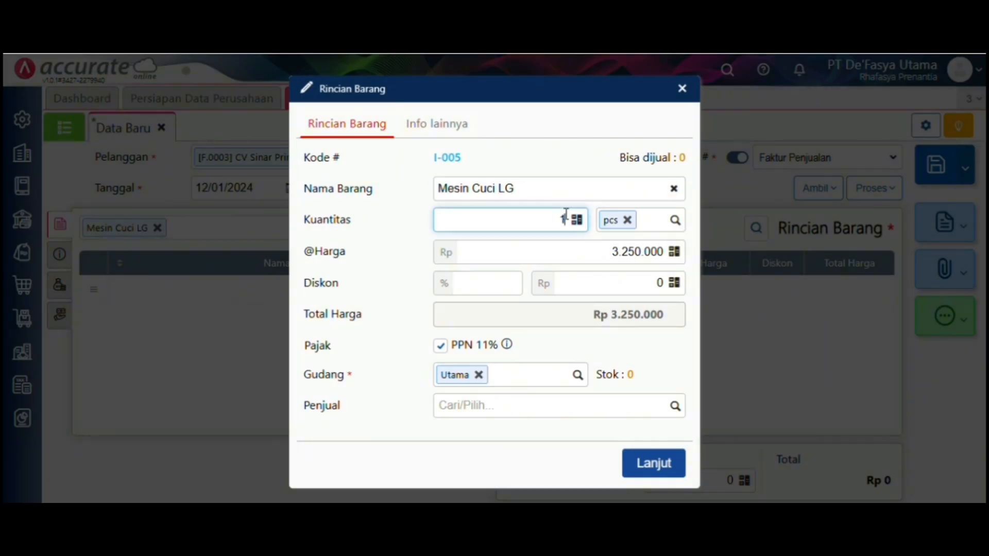
type("0")
left_click(479, 375)
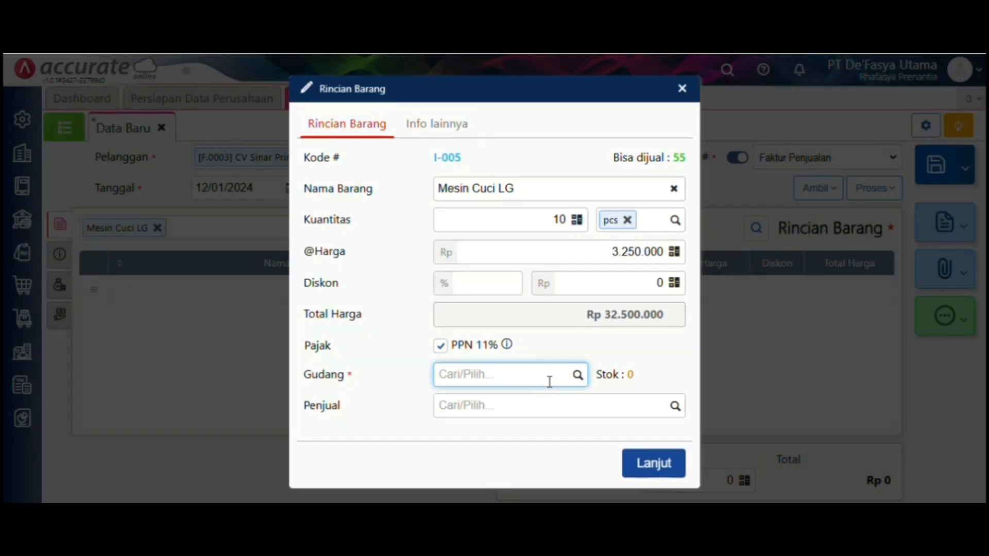
left_click(578, 378)
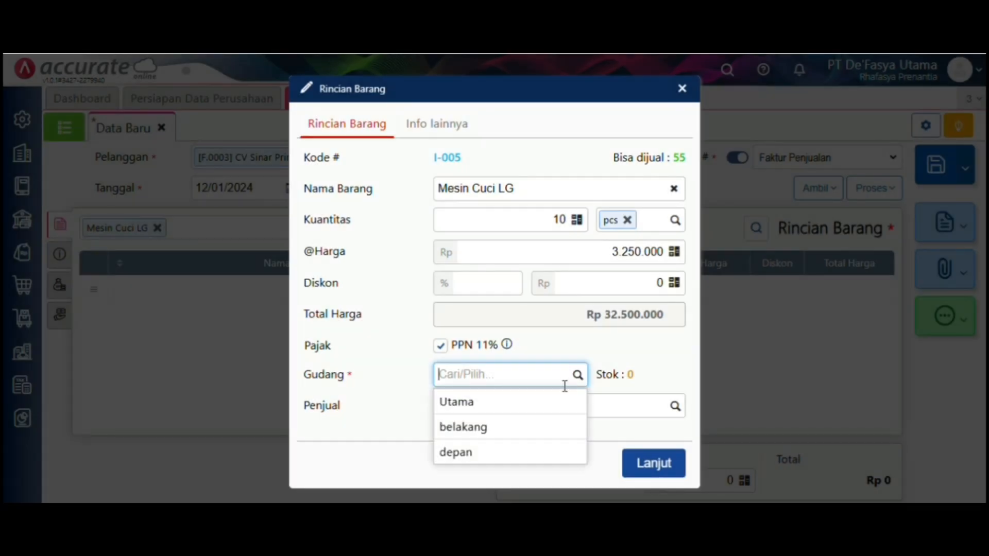
left_click(561, 454)
left_click(655, 464)
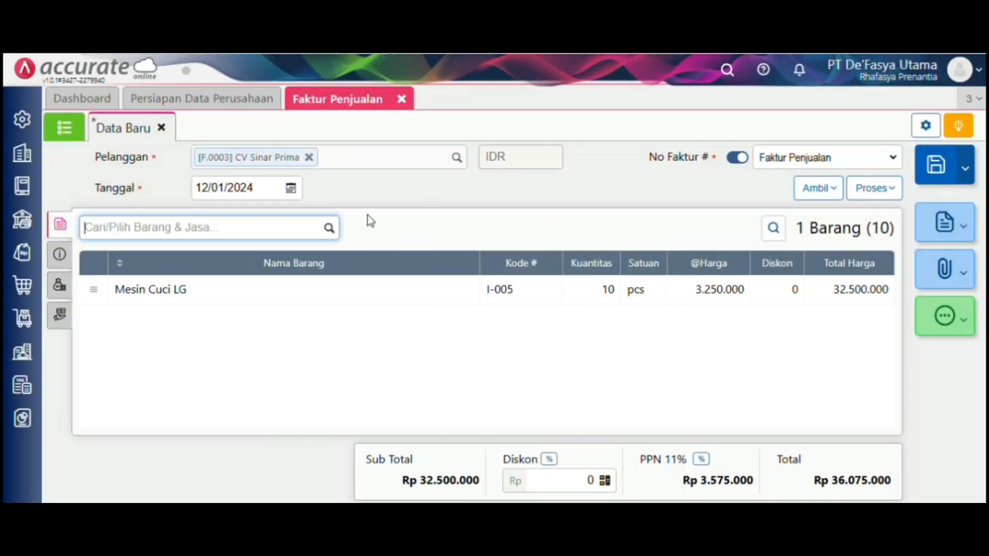
- Add 5 Mesin Cuci Samsung to the invoice
left_click(329, 227)
scroll(309, 268, "down", 2)
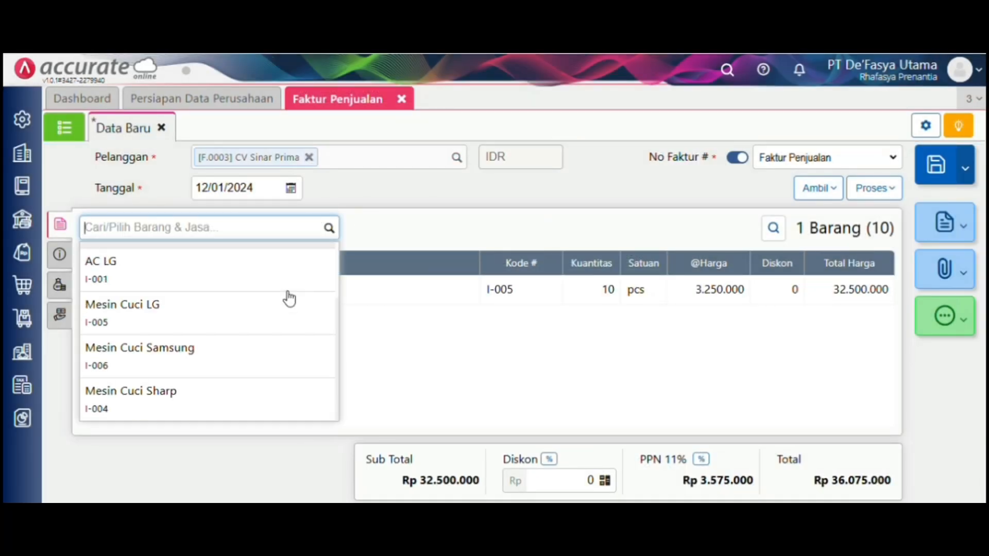
left_click(287, 348)
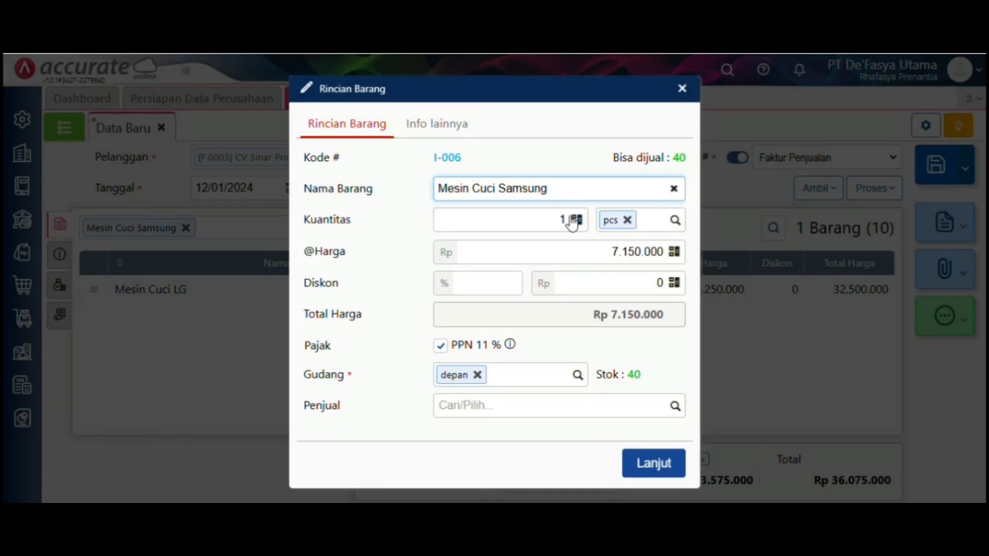
left_click(567, 217)
key("BackSpace")
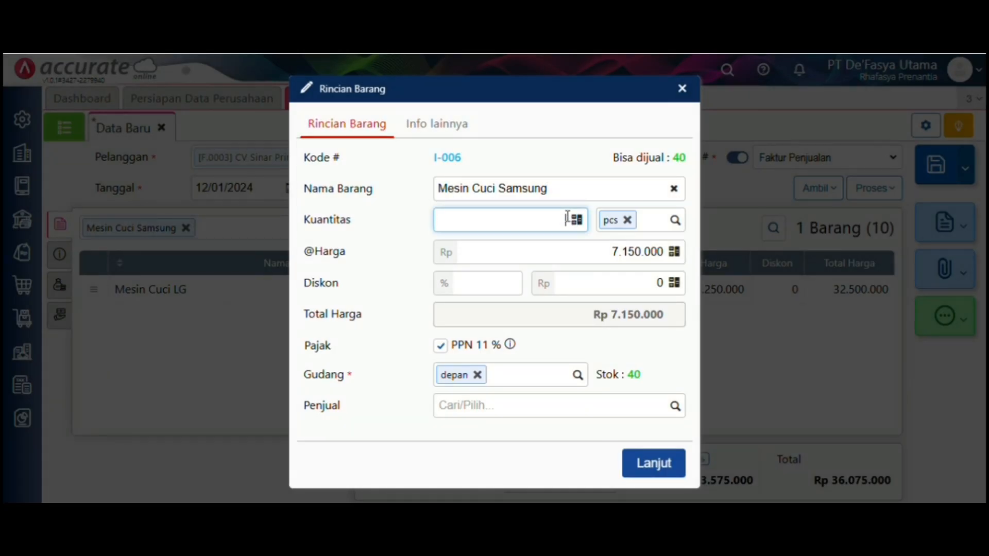
type("5")
left_click(654, 466)
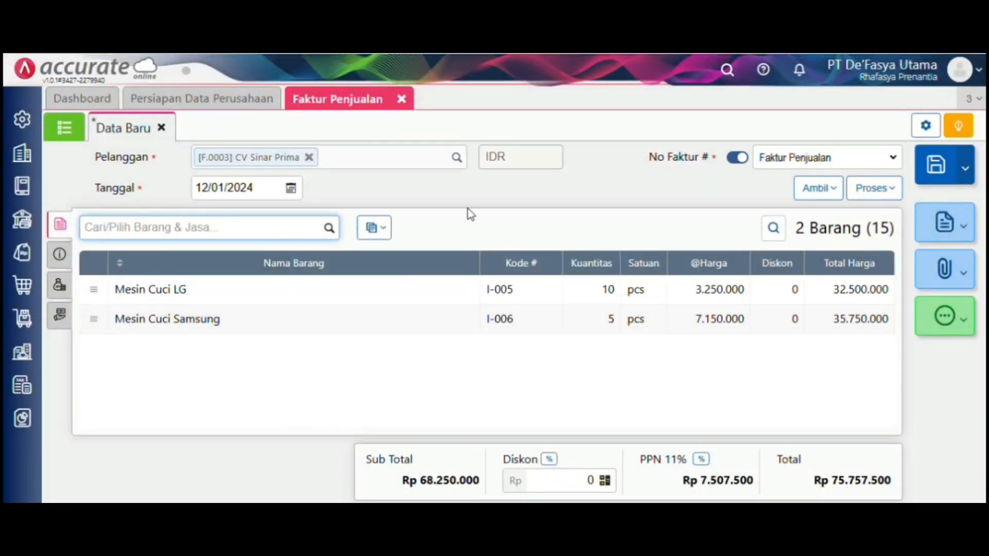
- Mark the invoice Ya (Mendahului Pengiriman), shipped by mobil box on 13/01/2024
left_click(60, 255)
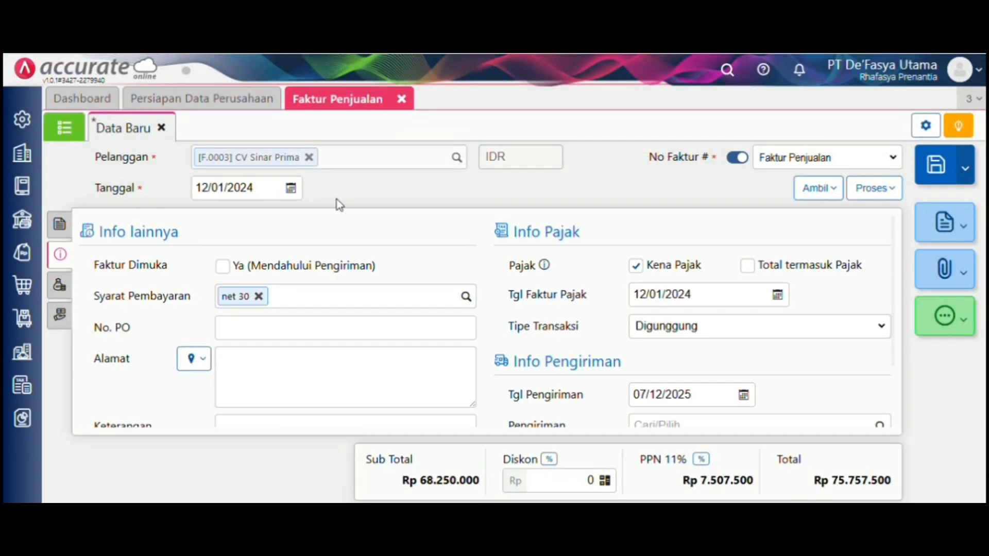
left_click(328, 267)
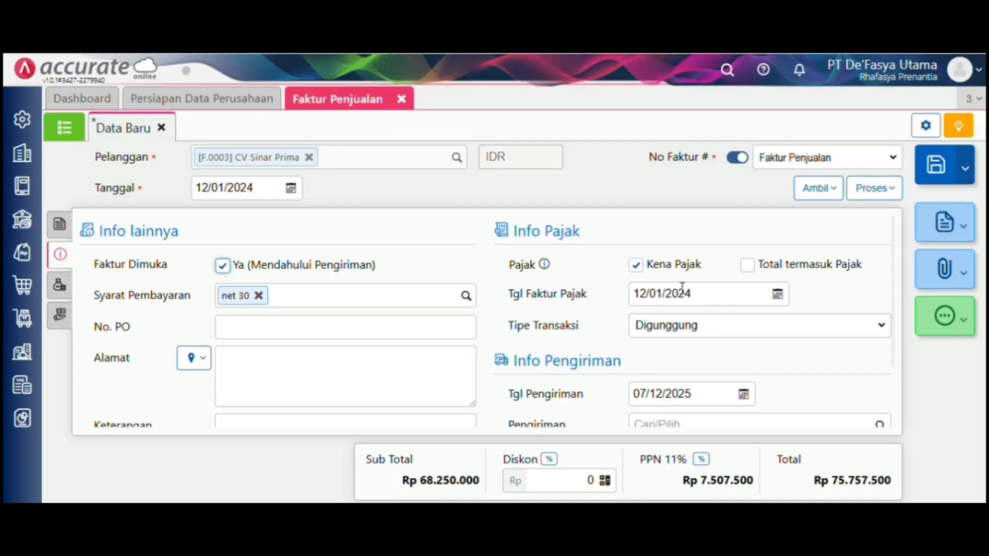
scroll(682, 286, "down", 1)
left_click(890, 387)
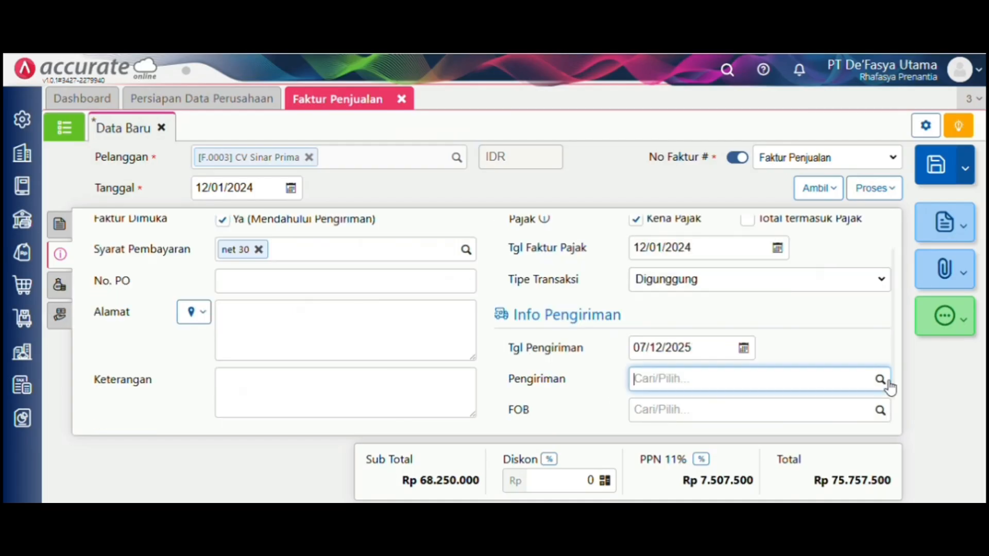
left_click(851, 409)
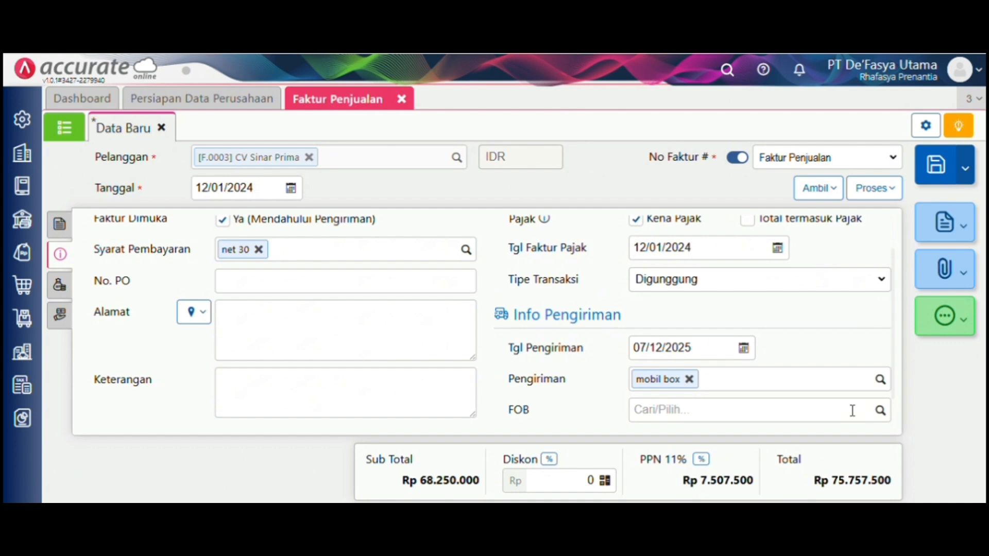
left_click(718, 349)
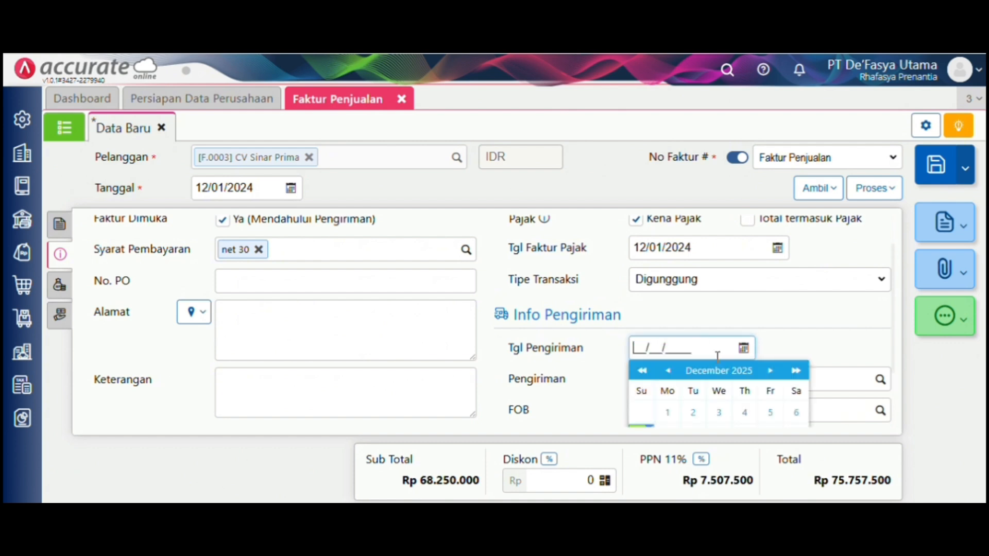
type("13/01/2025")
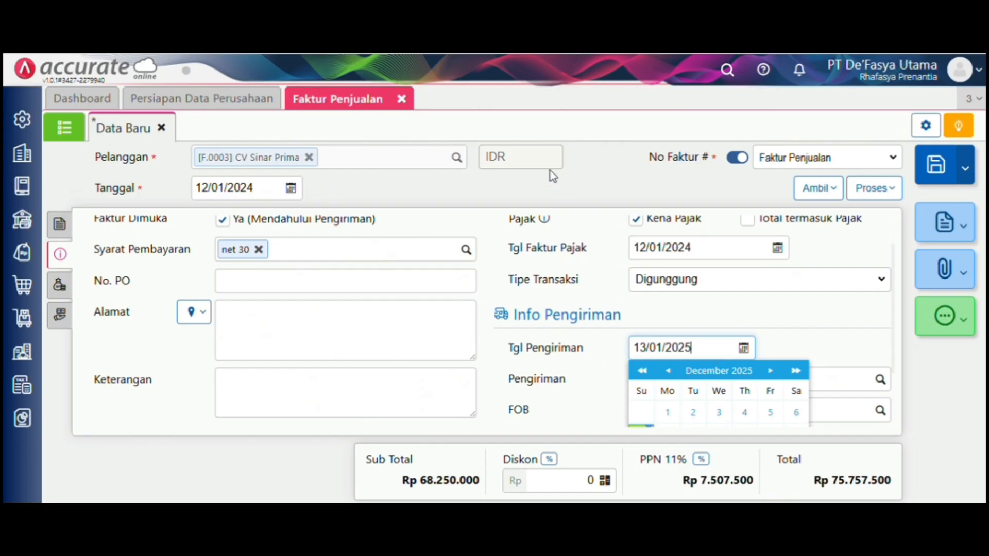
key("BackSpace")
type("4")
key("Tab")
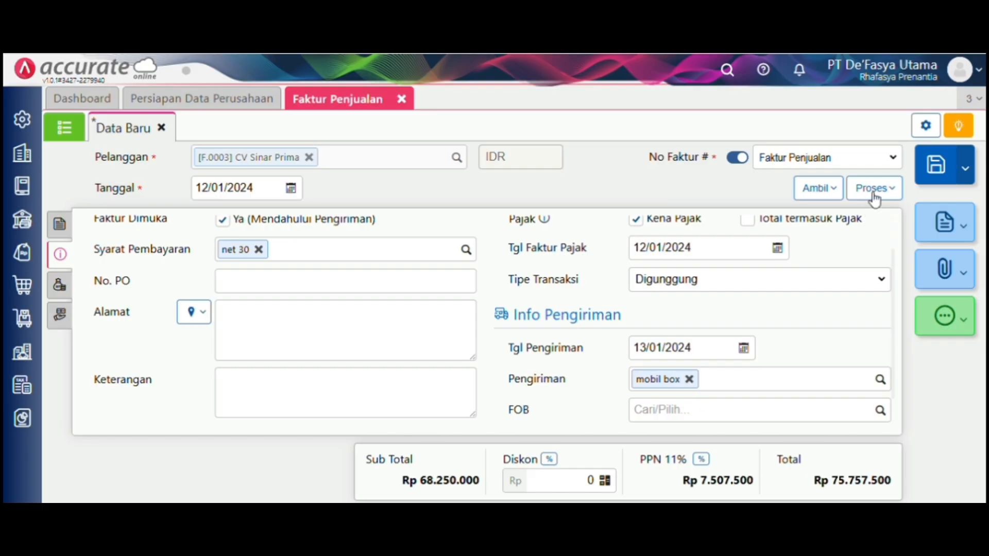
left_click(874, 188)
- Save the invoice and start a receipt into Bank Mandiri IDR dated 12/01/2024
left_click(868, 210)
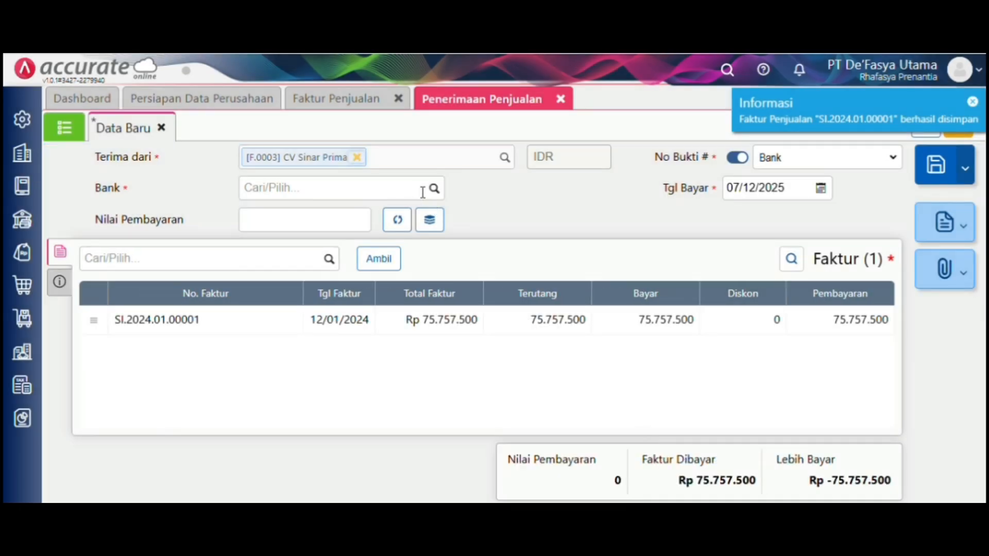
left_click(434, 188)
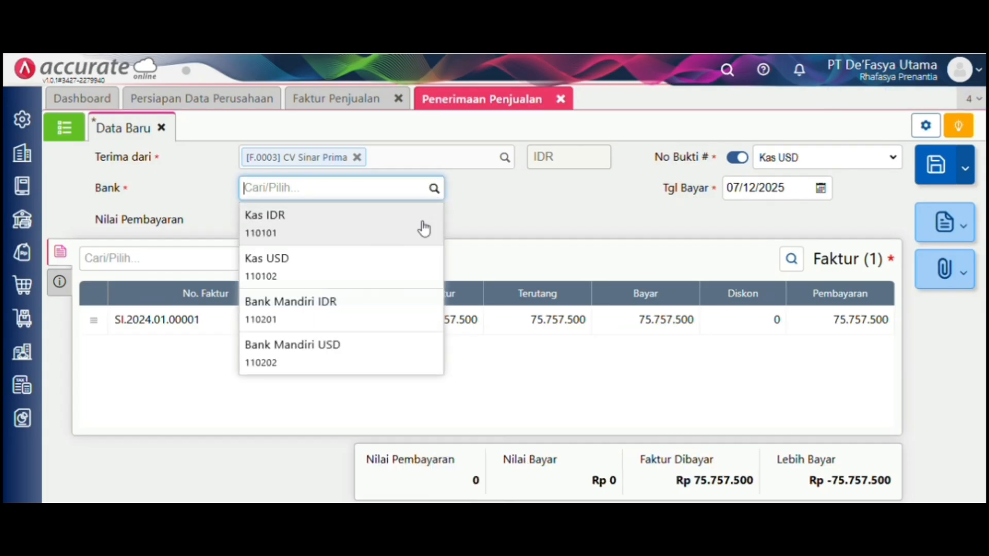
left_click(397, 304)
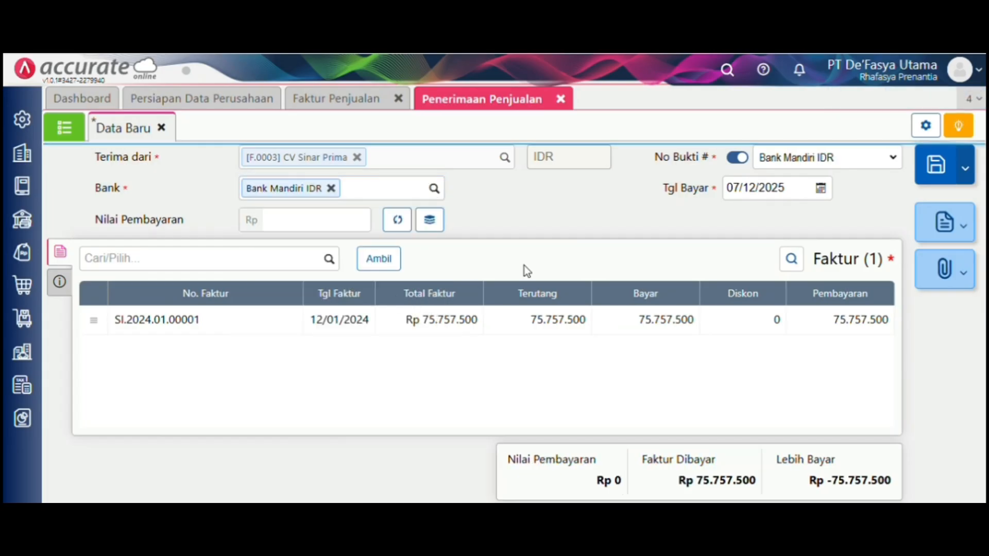
left_click(784, 193)
key("BackSpace")
type("12/__/____")
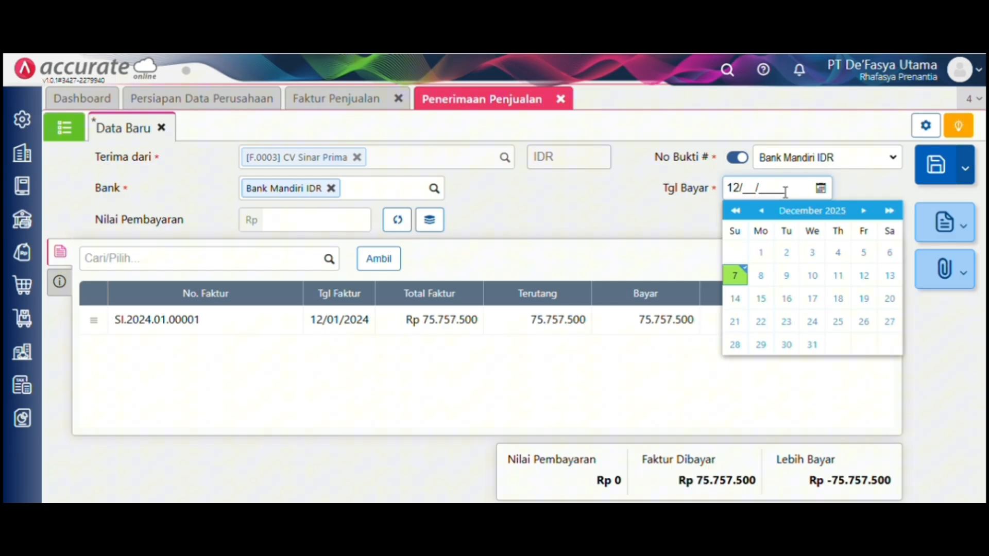
key("BackSpace")
type("2/01/2024")
left_click(635, 221)
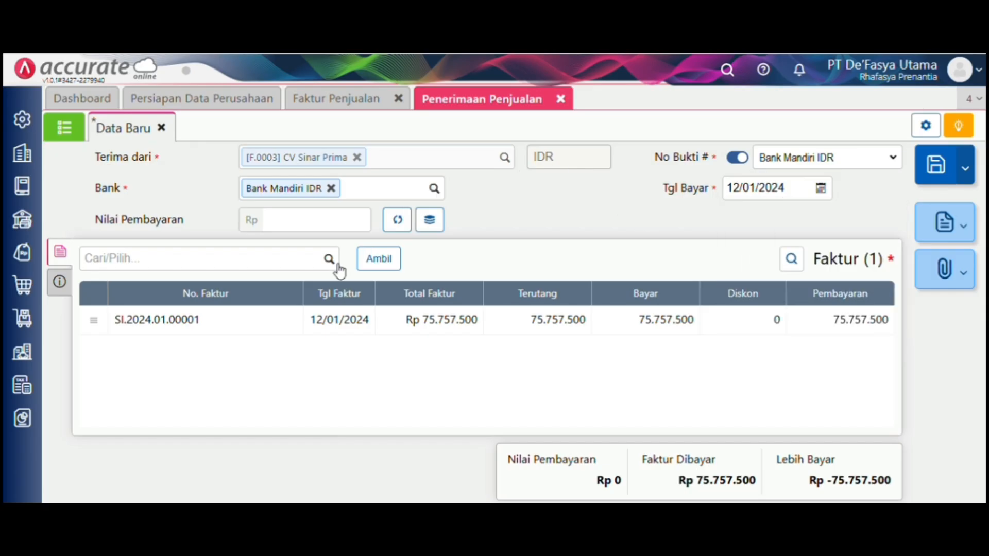
- Calculate the Rp 75.757.500 payment, set method to Transfer Bank, and save the receipt
left_click(396, 230)
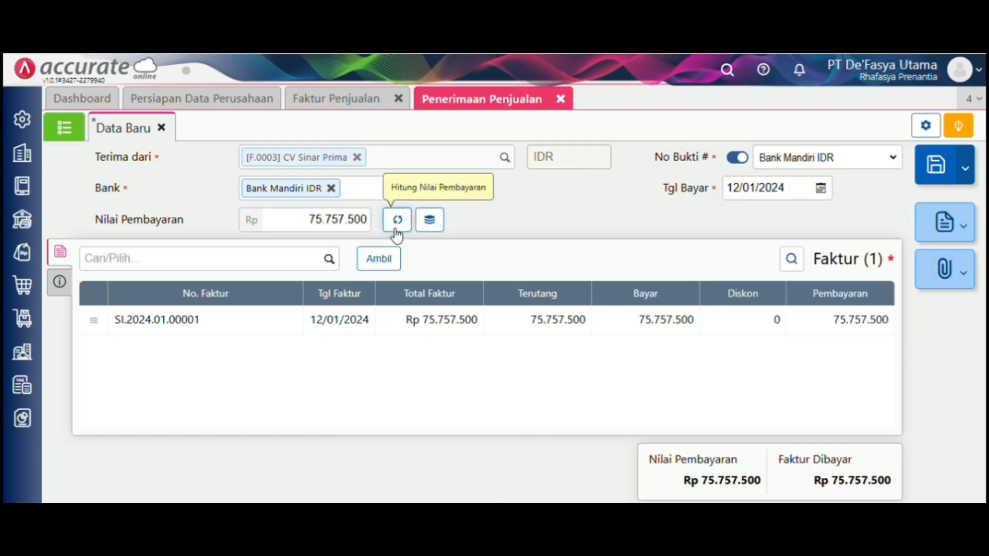
left_click(59, 282)
left_click(239, 307)
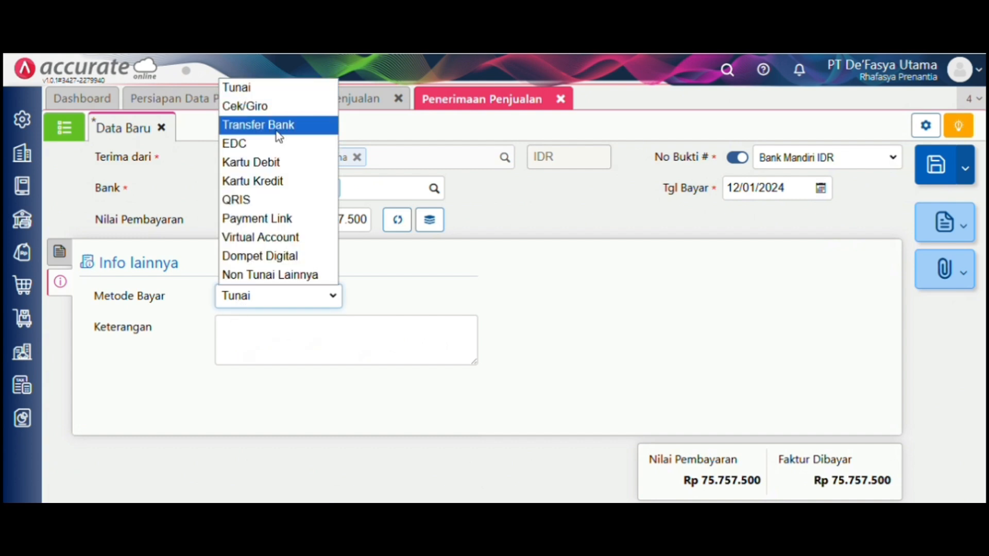
left_click(277, 128)
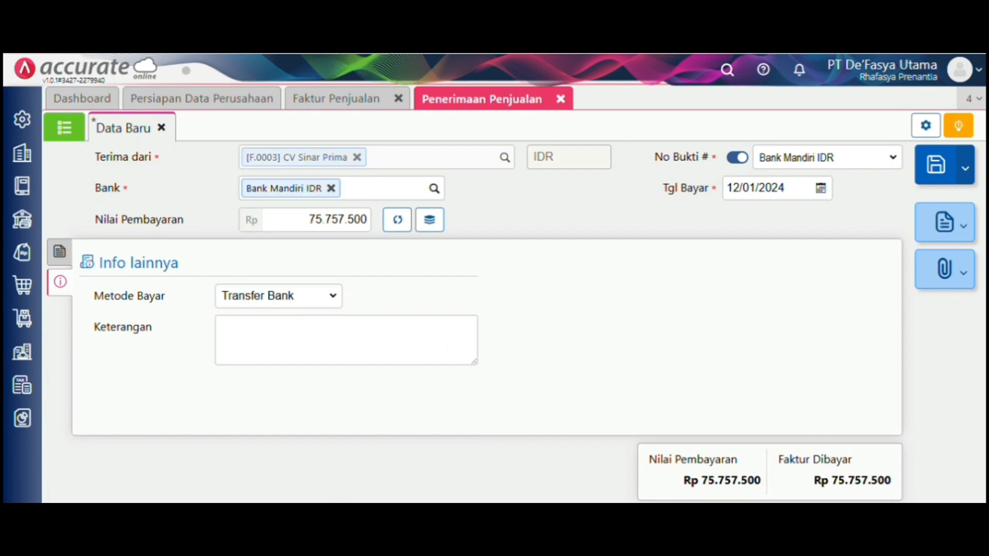
left_click(918, 170)
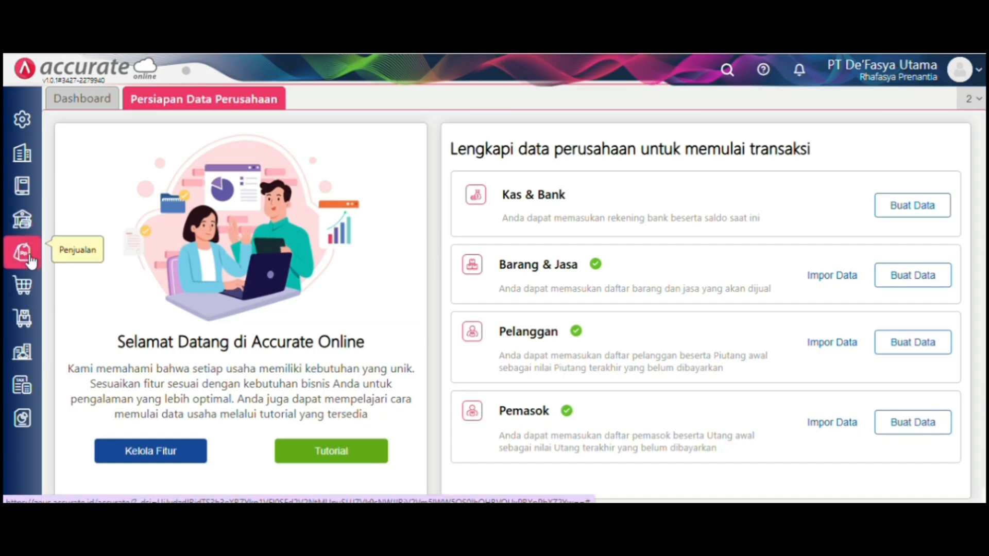
- Create a delivery order shipping to CV Sinar Prima on 13/01/2024 via mobil box
left_click(22, 253)
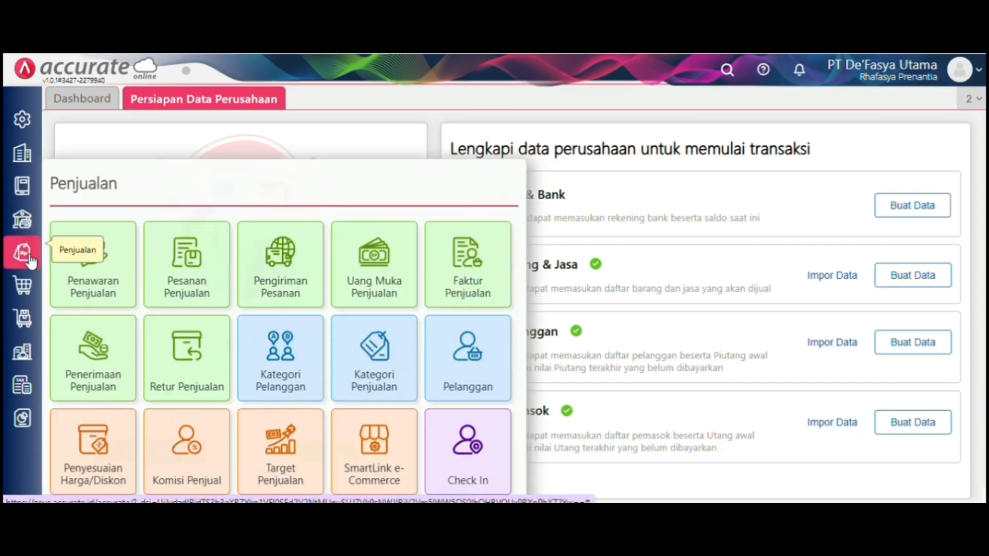
left_click(295, 275)
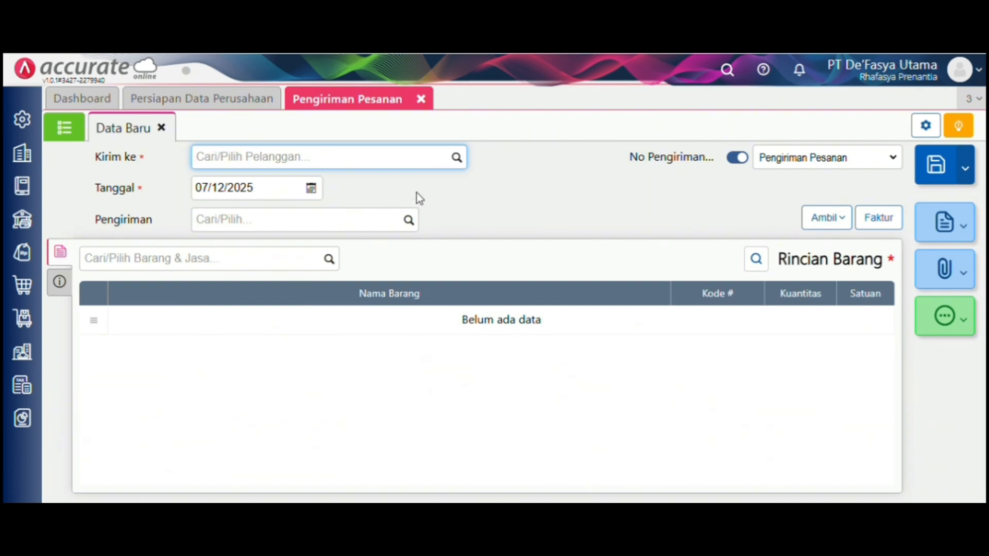
left_click(458, 160)
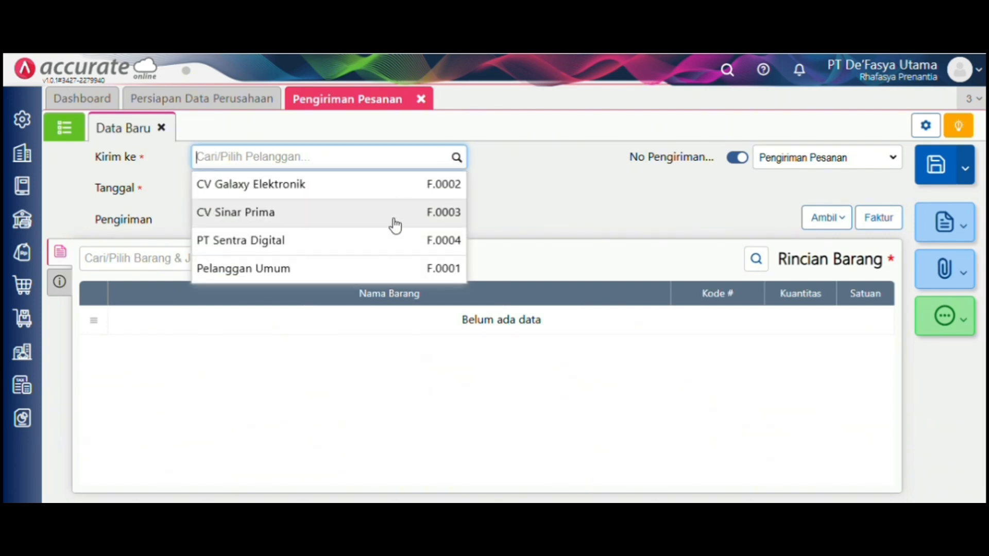
left_click(388, 219)
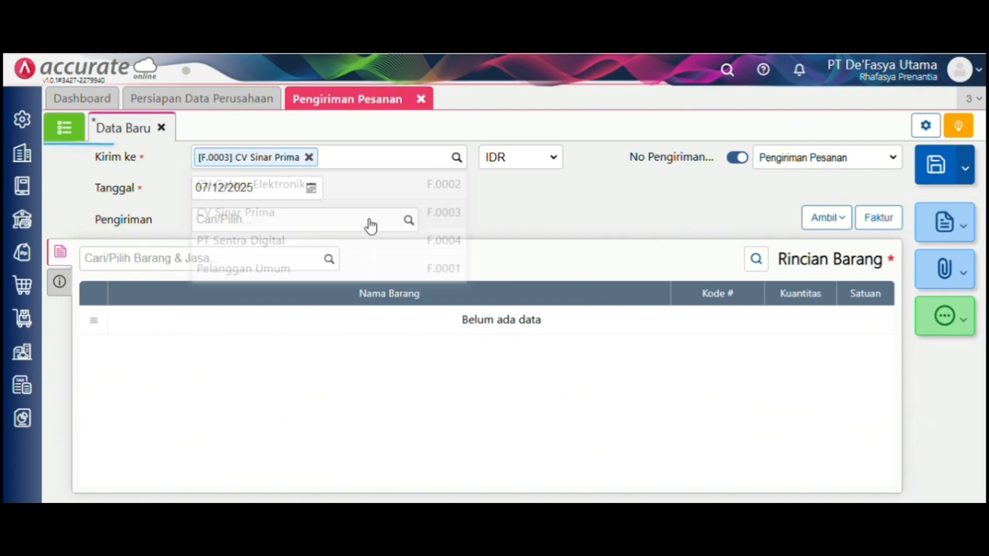
left_click(288, 195)
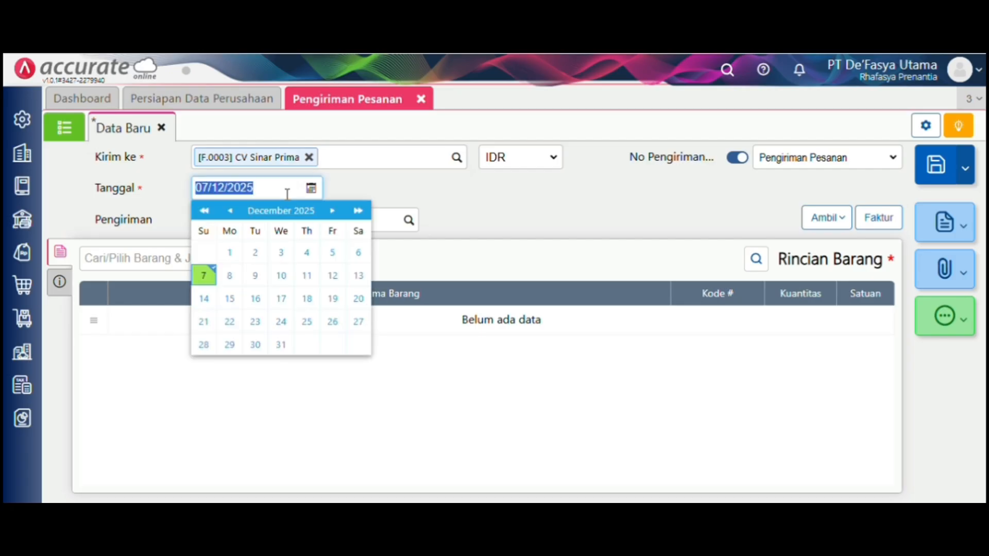
key("BackSpace")
type("1")
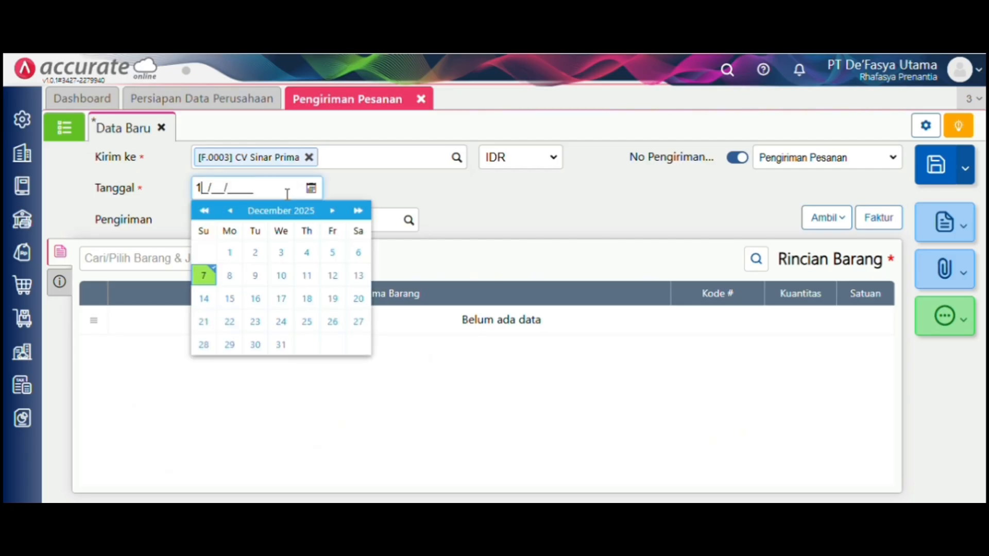
type("3/01/2024")
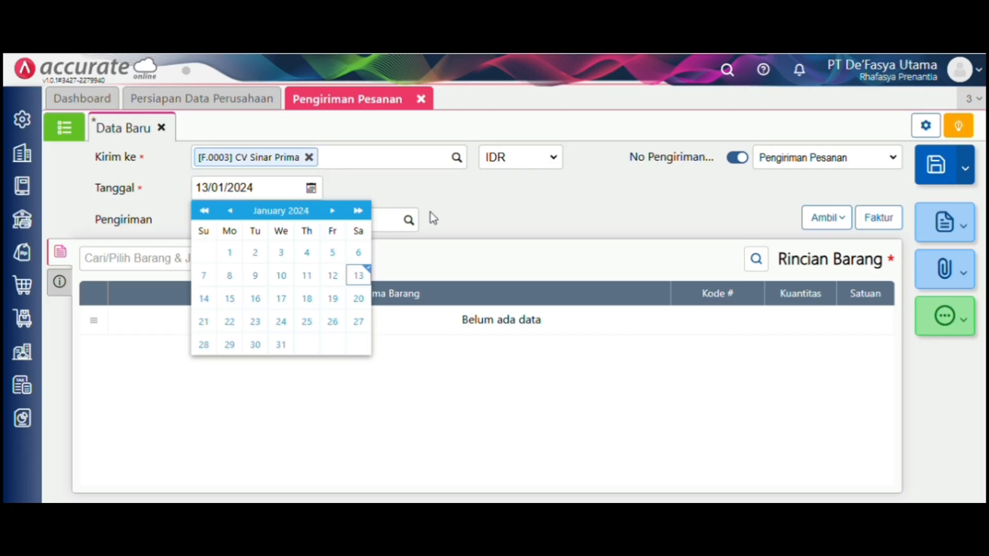
left_click(423, 220)
left_click(408, 221)
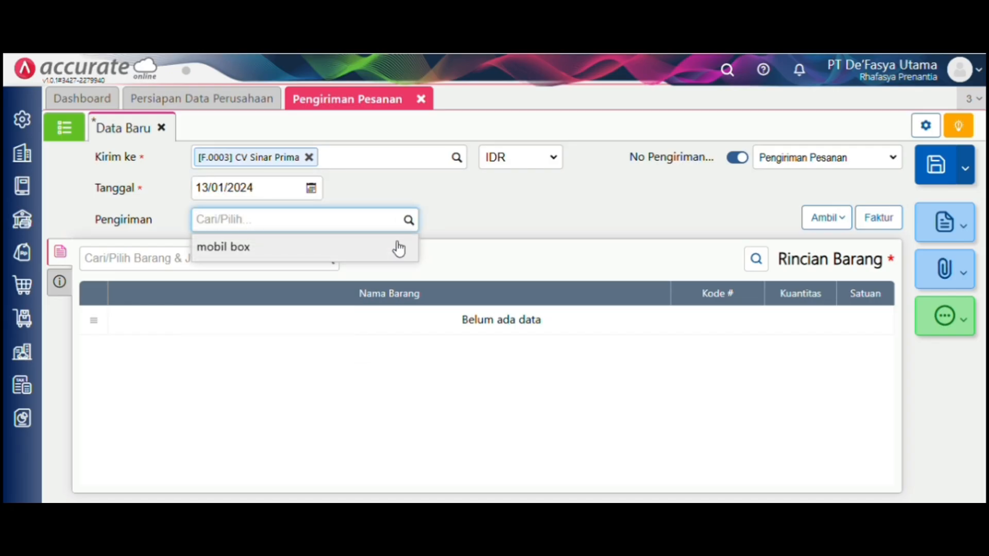
left_click(398, 247)
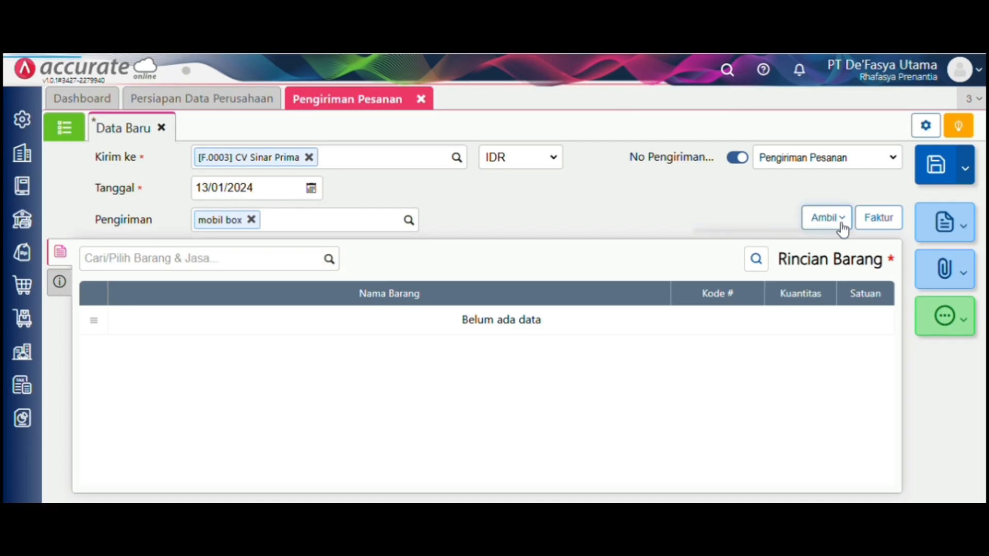
left_click(825, 218)
- Copy both washing machines from Faktur Dimuka SI.2024.01.00001 into the delivery order
left_click(835, 292)
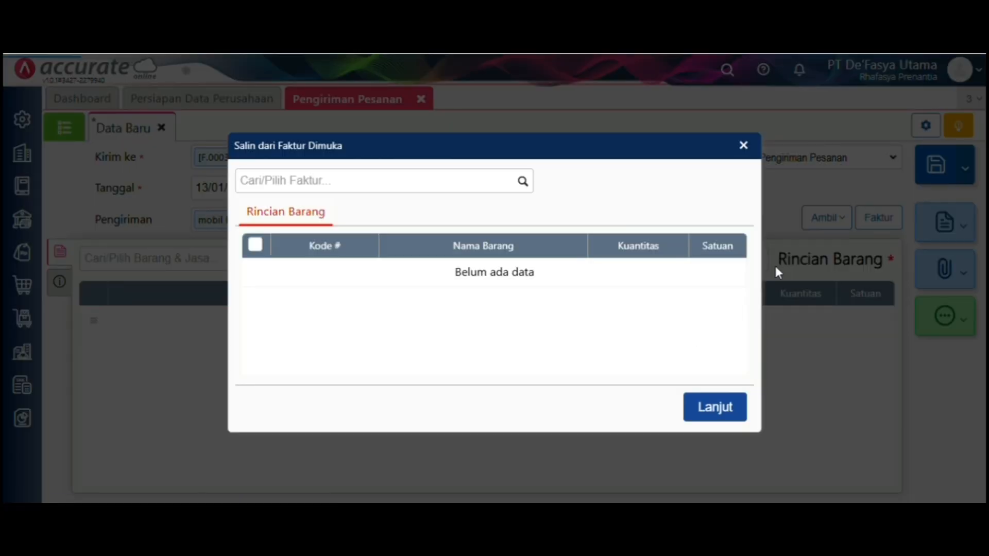
left_click(529, 185)
left_click(519, 203)
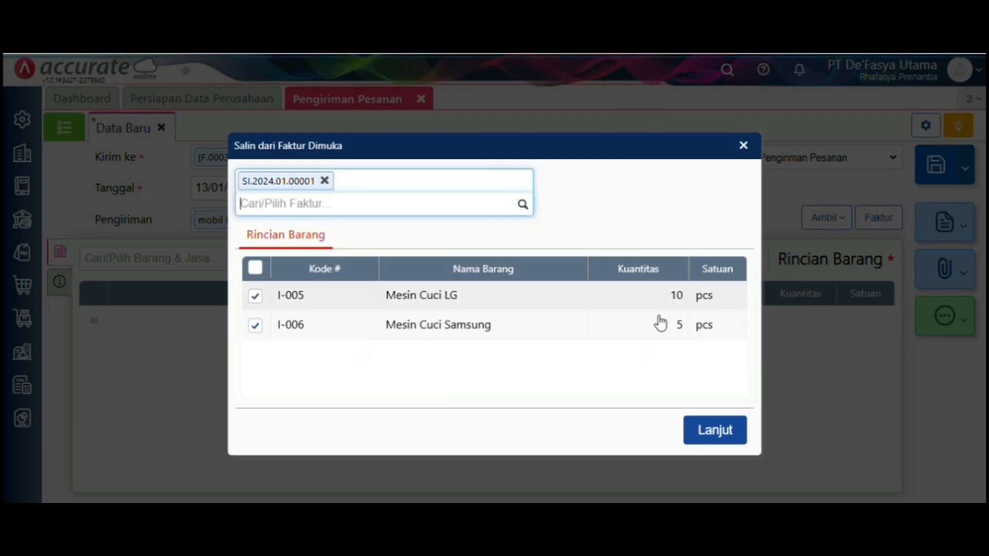
left_click(717, 438)
left_click(52, 282)
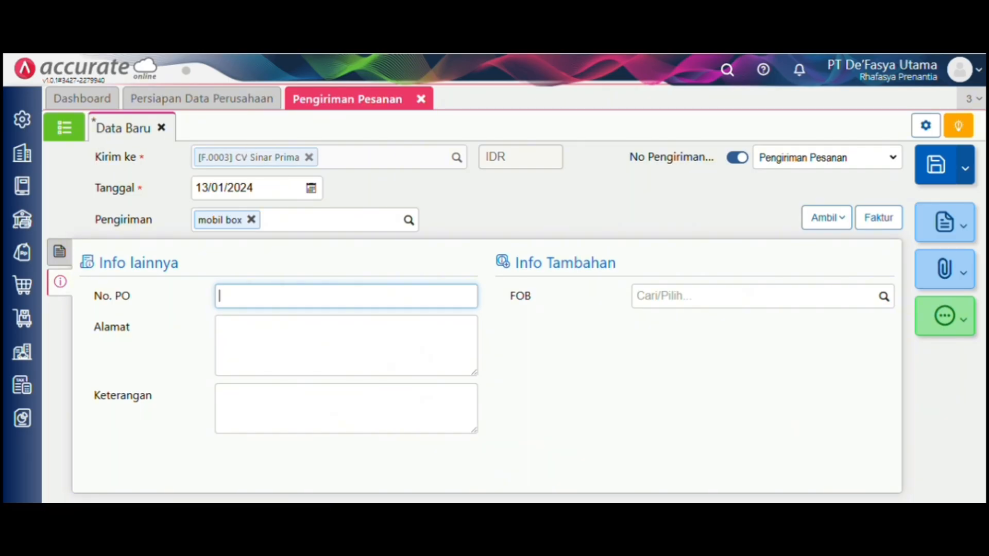
left_click(60, 252)
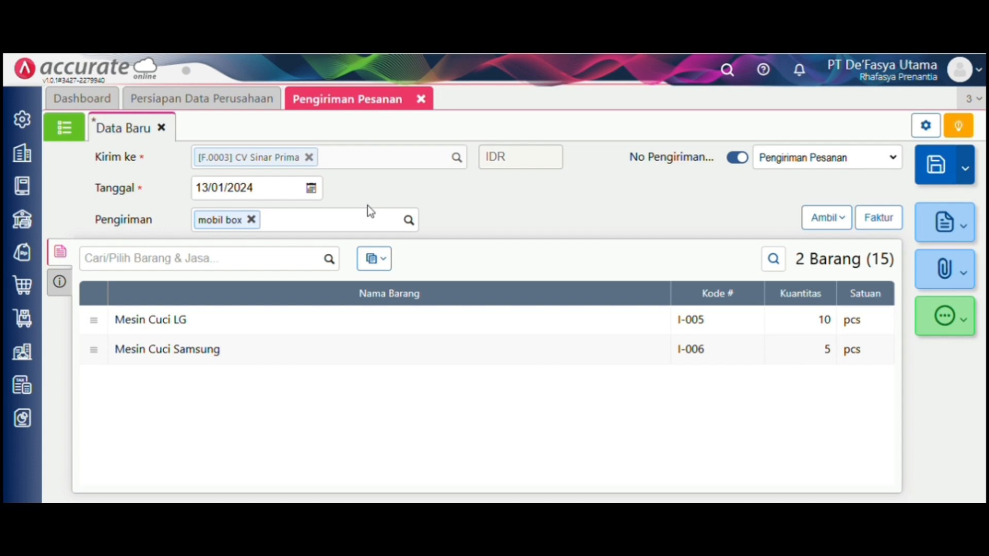
- Set every item's warehouse to depan and save the delivery order
left_click(375, 260)
left_click(375, 286)
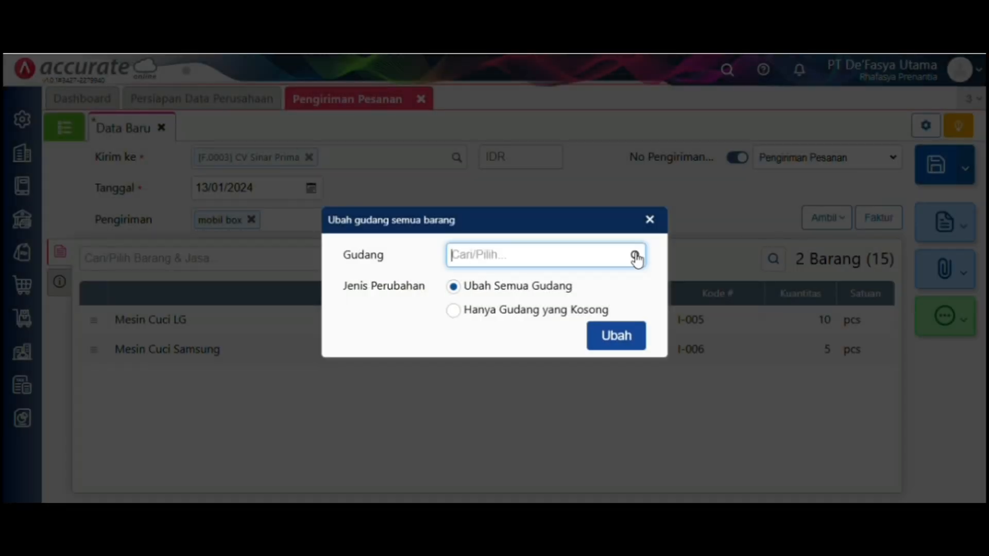
left_click(636, 256)
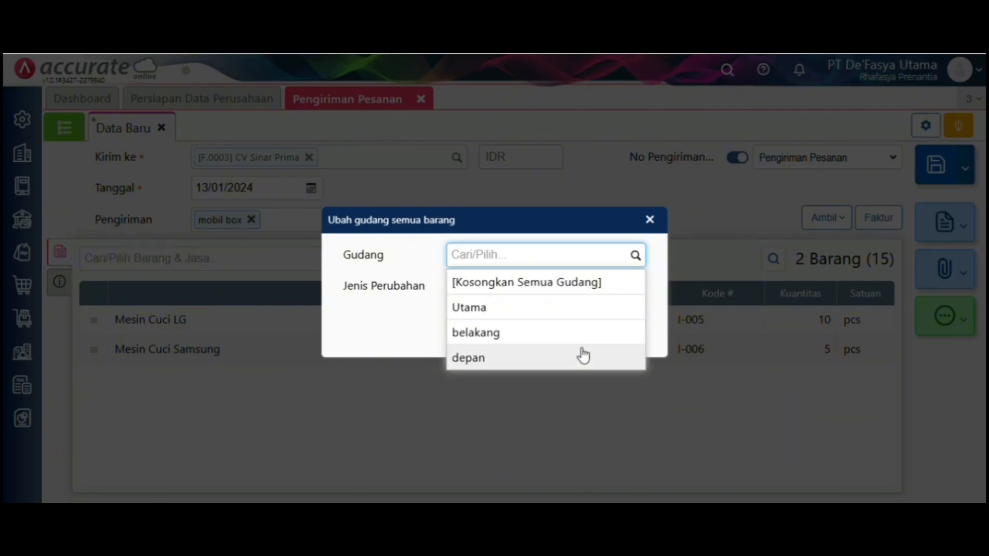
left_click(584, 356)
left_click(615, 335)
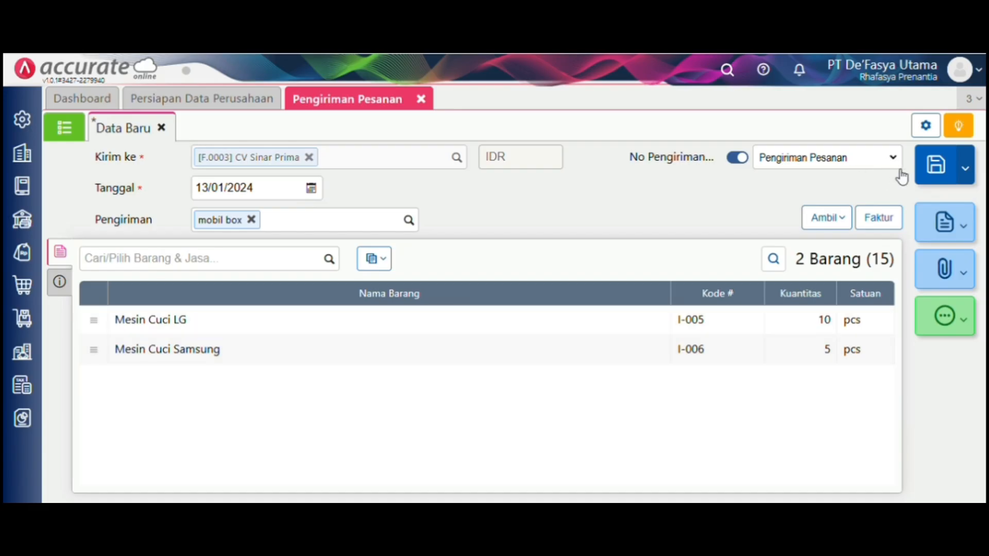
left_click(937, 171)
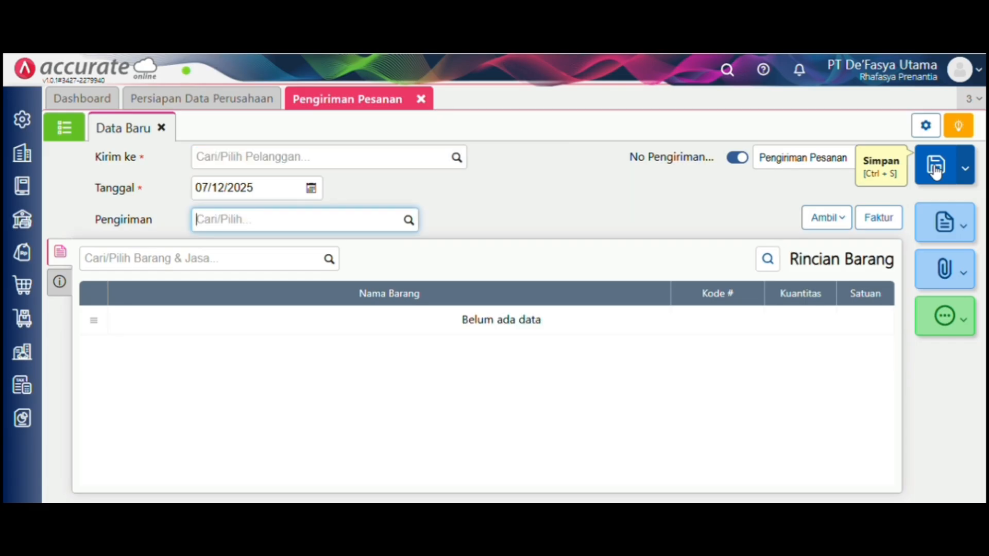
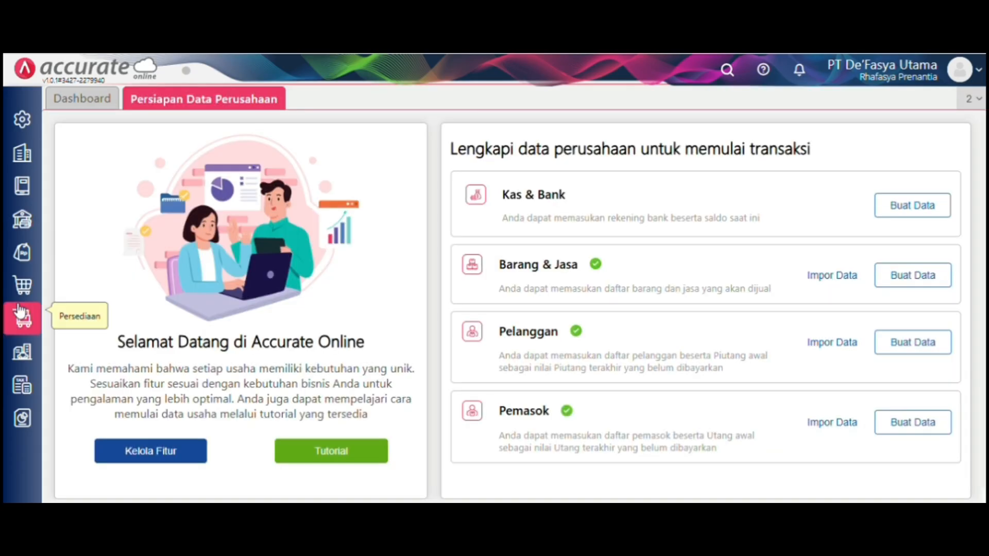
- Start a new sales invoice with Pelanggan Umum as the customer
left_click(21, 258)
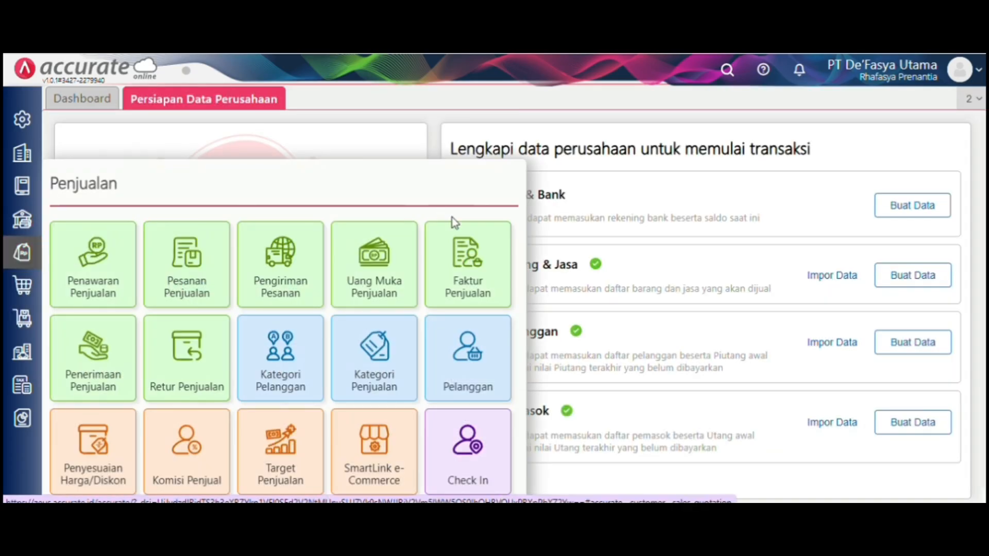
left_click(471, 269)
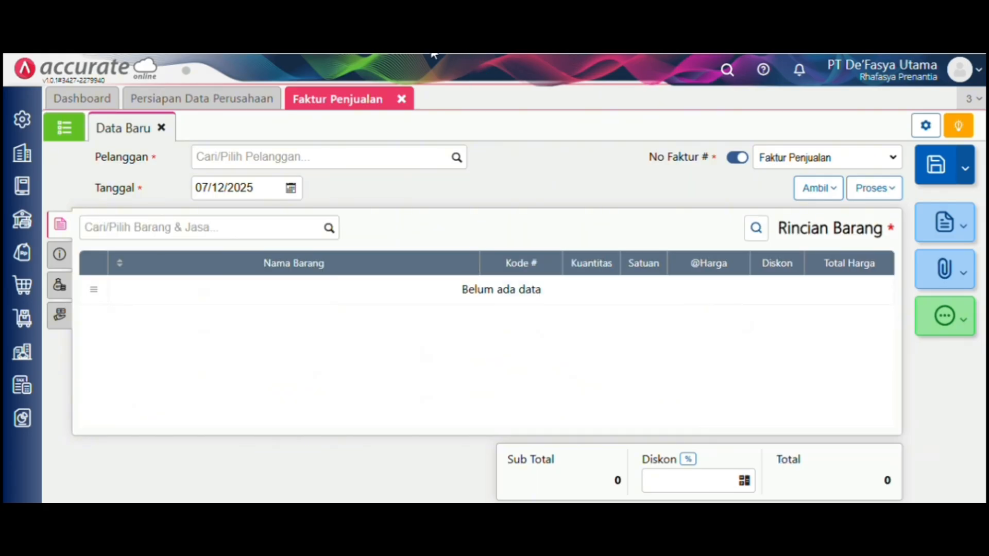
left_click(457, 158)
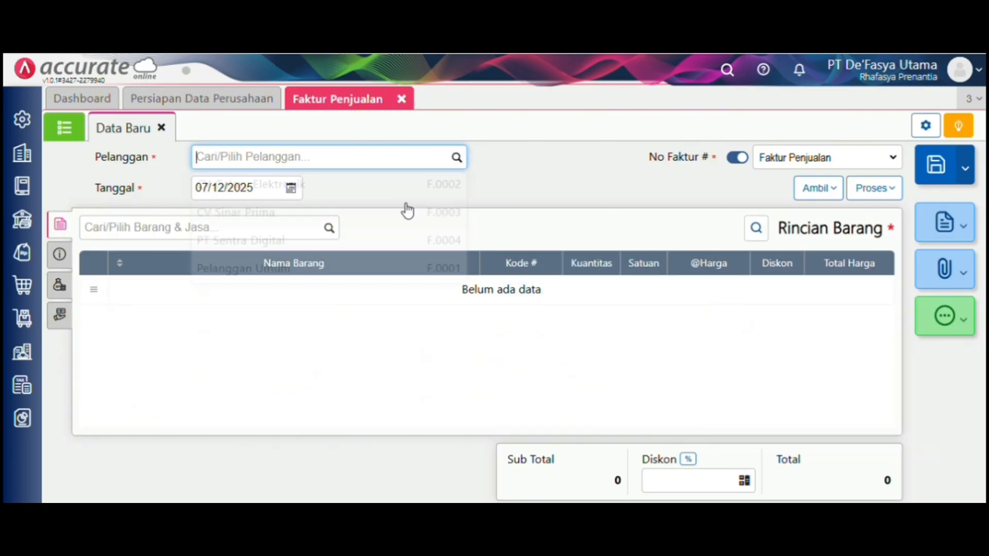
left_click(409, 269)
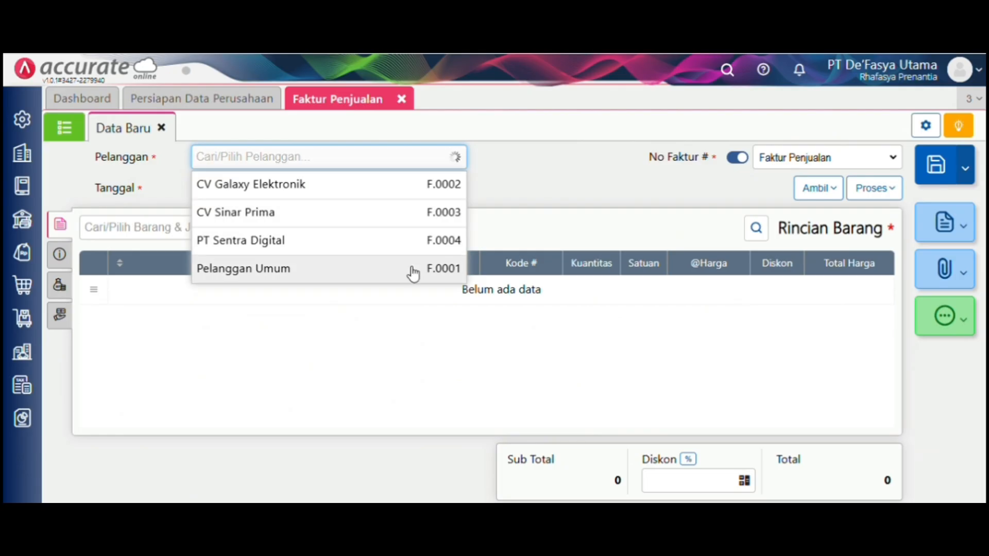
- Date the invoice 14/01/2024 and keep IDR as its currency
left_click(265, 191)
key("BackSpace")
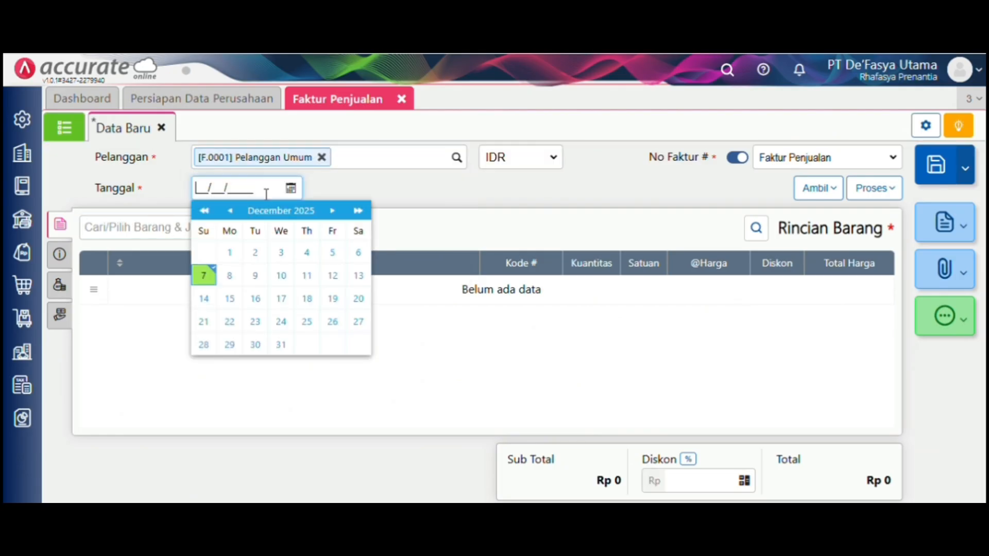
type("1")
type("4/01/2024")
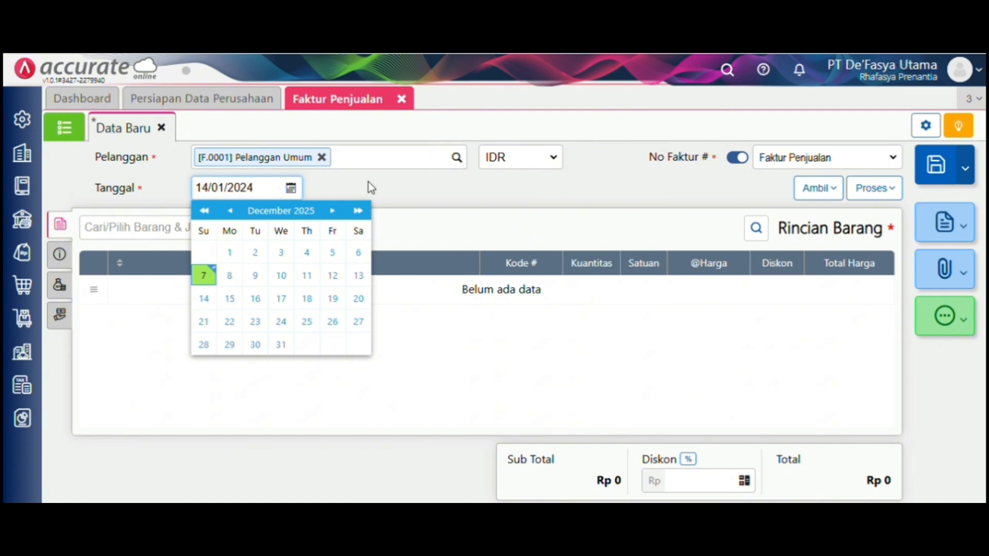
left_click(490, 165)
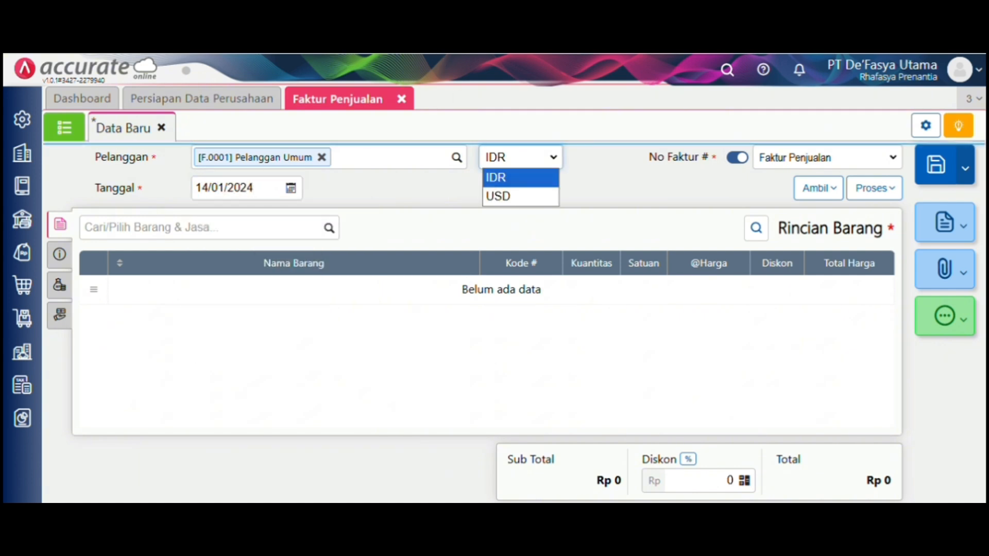
left_click(457, 93)
left_click(330, 229)
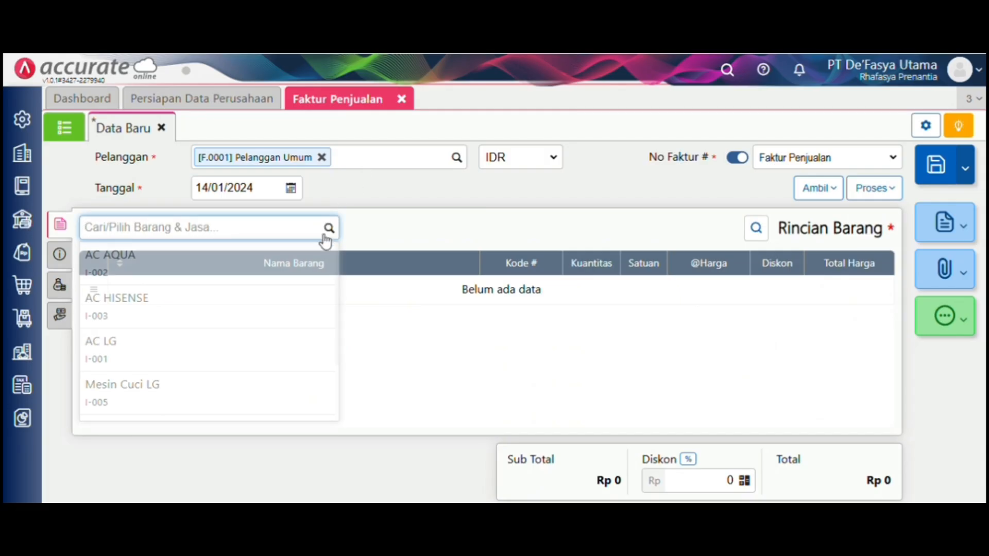
- Add 20 AC LG taken from the belakang warehouse to the invoice
left_click(291, 339)
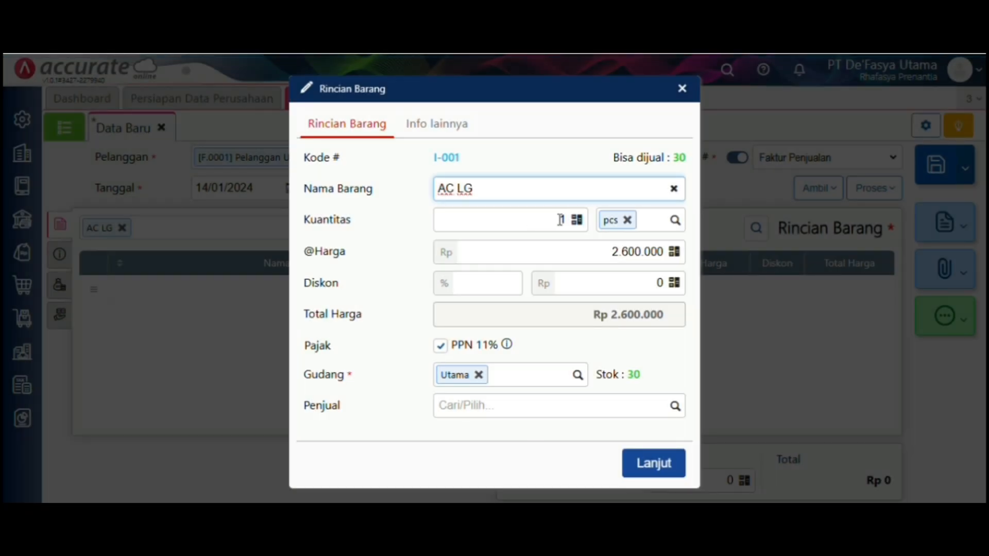
left_click(565, 220)
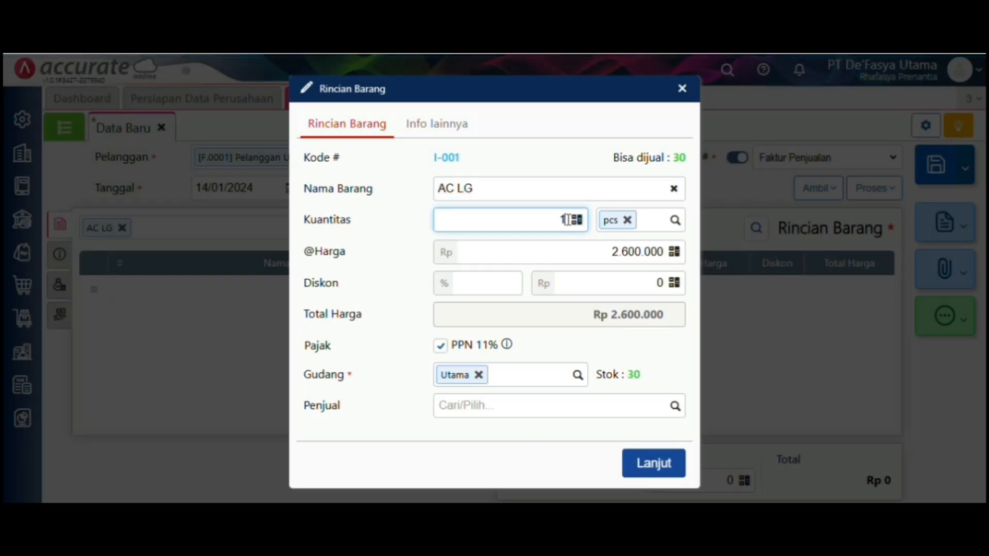
key("BackSpace")
type("20")
left_click(479, 375)
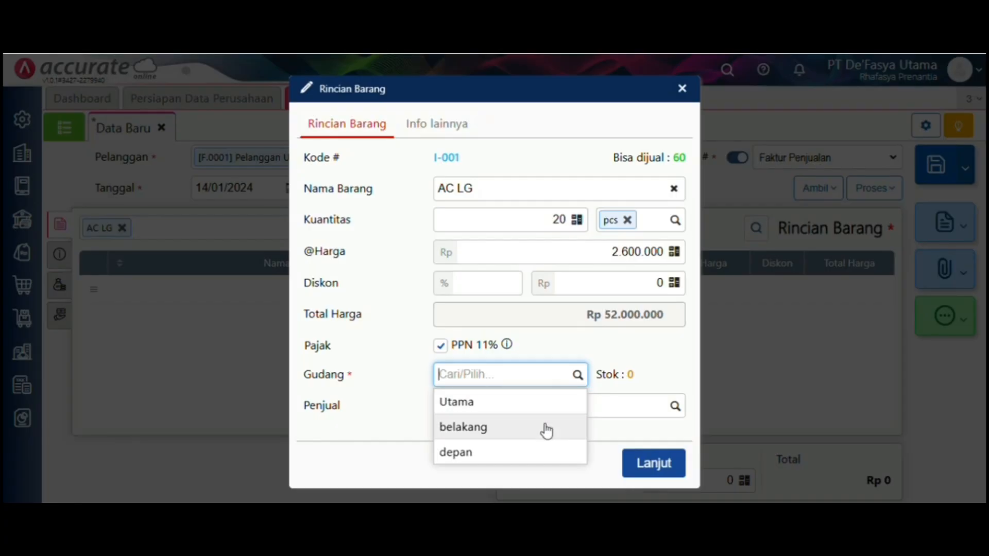
left_click(545, 430)
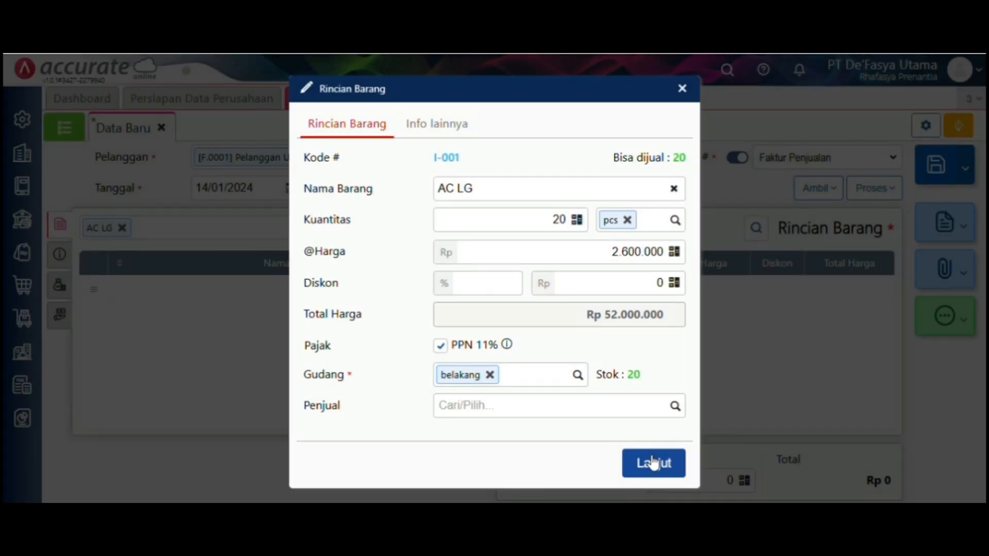
left_click(653, 462)
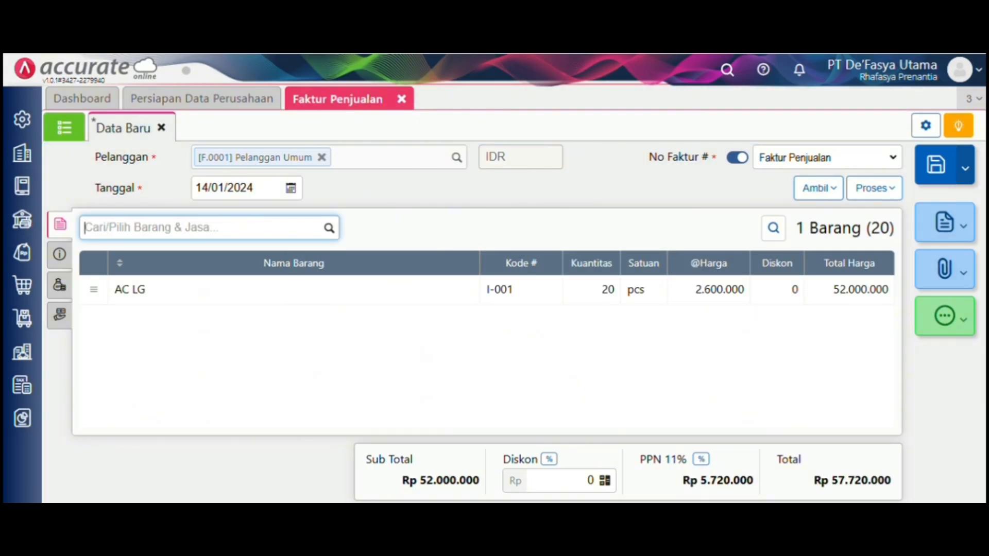
- Add a 300.000 Pendapatan Lain-lain charge, bringing the invoice total to 58.020.000
left_click(70, 294)
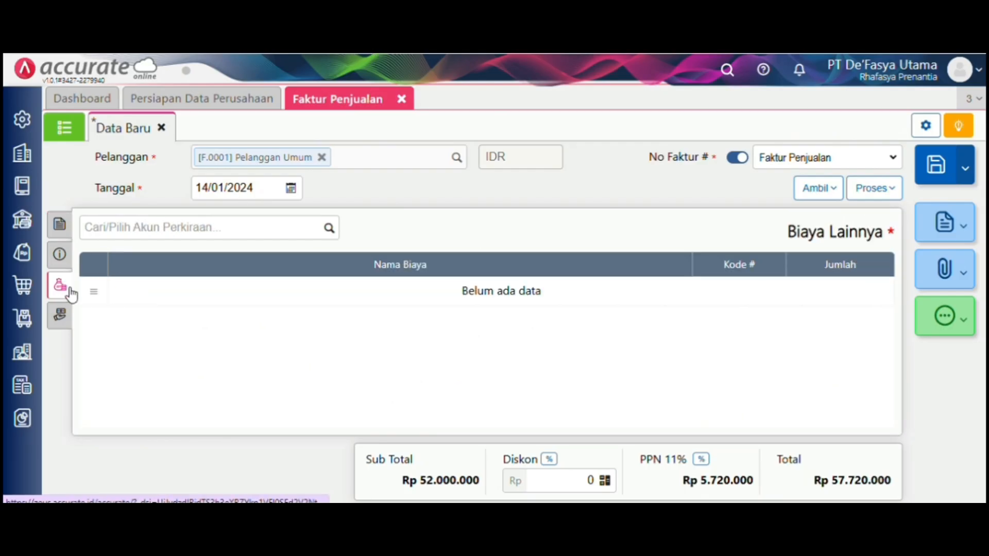
left_click(330, 231)
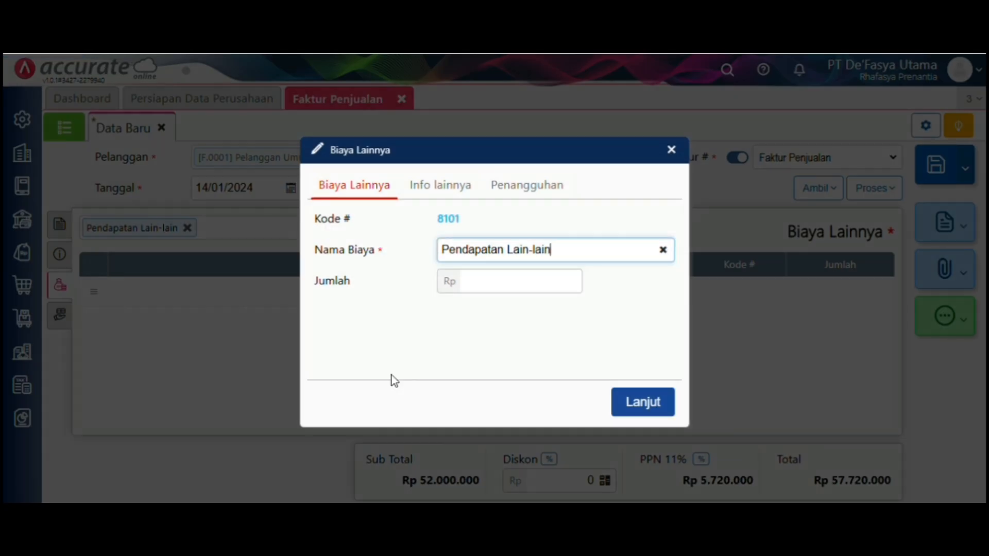
left_click(546, 284)
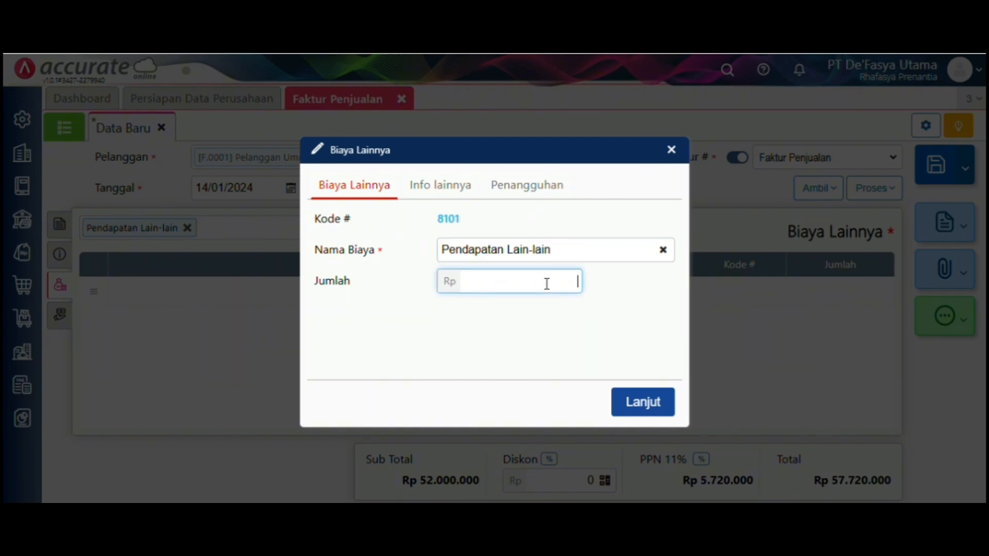
type("300.000")
left_click(648, 404)
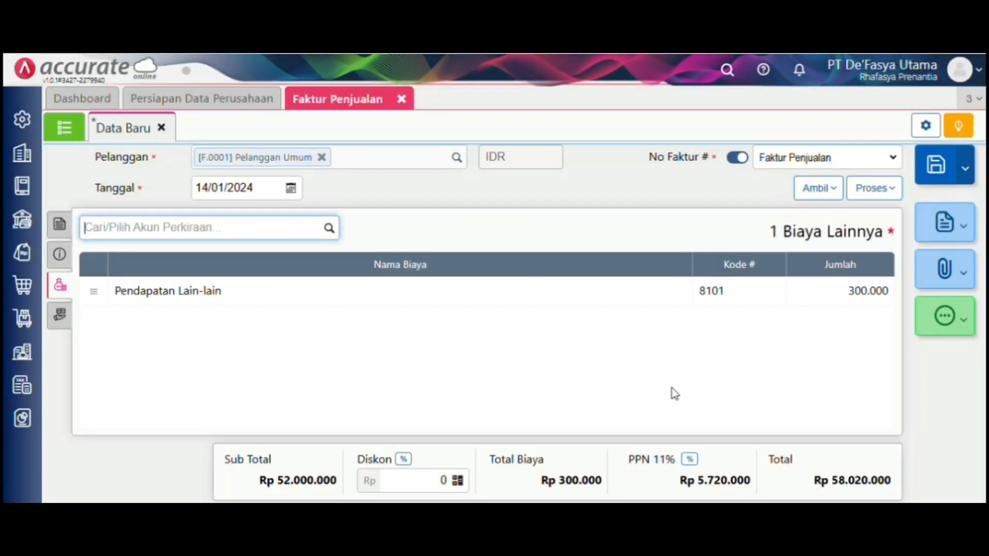
left_click(880, 194)
- Create a payment receipt for the invoice into Bank Mandiri IDR for the full amount
left_click(881, 205)
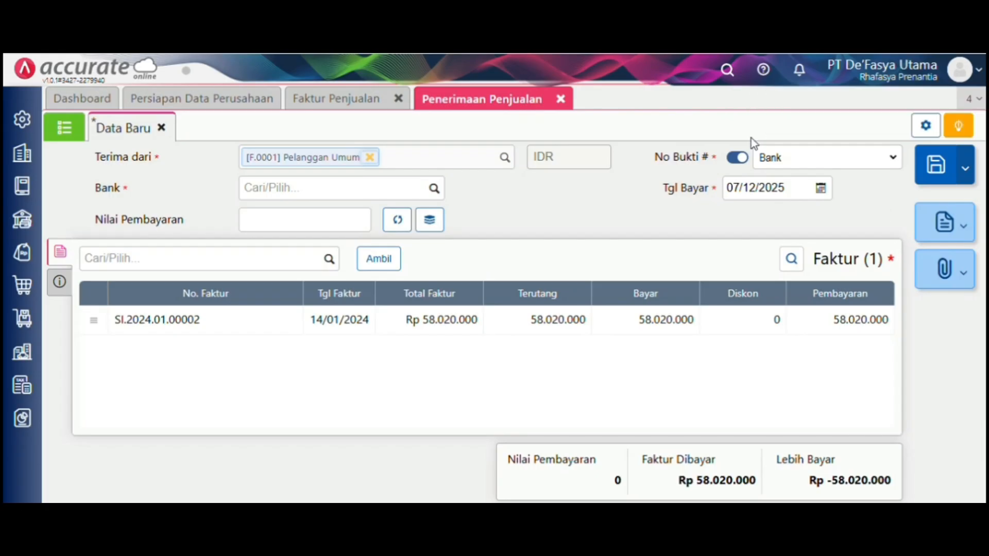
left_click(435, 189)
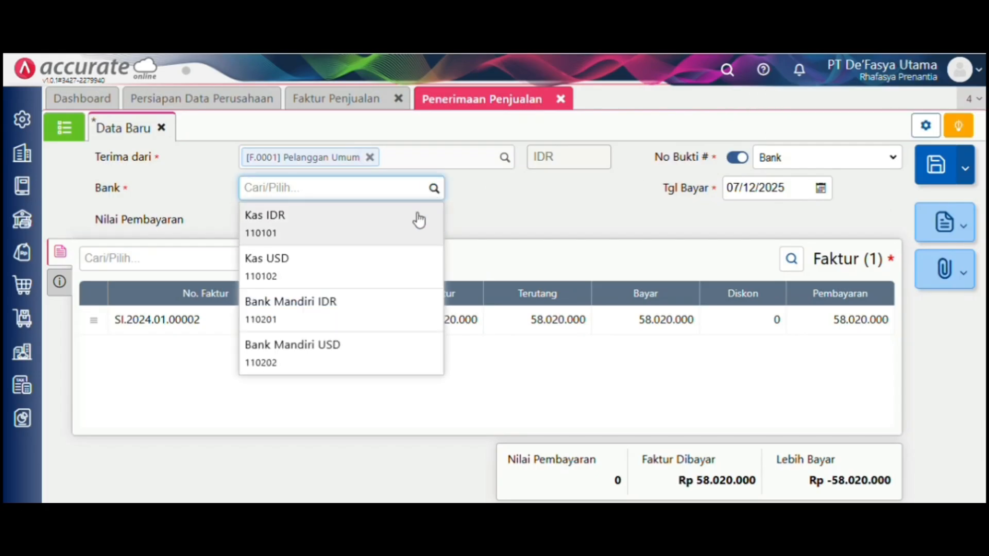
left_click(411, 312)
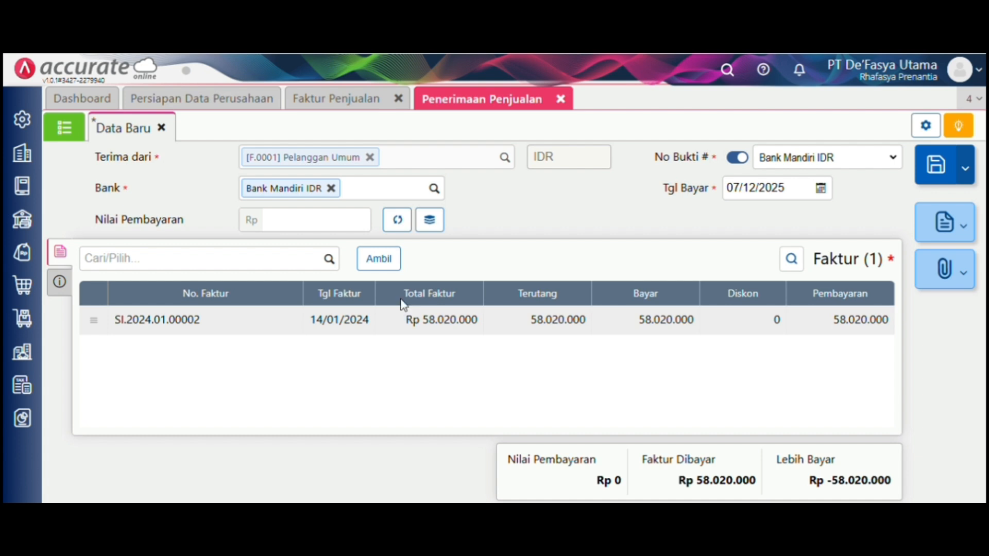
left_click(390, 227)
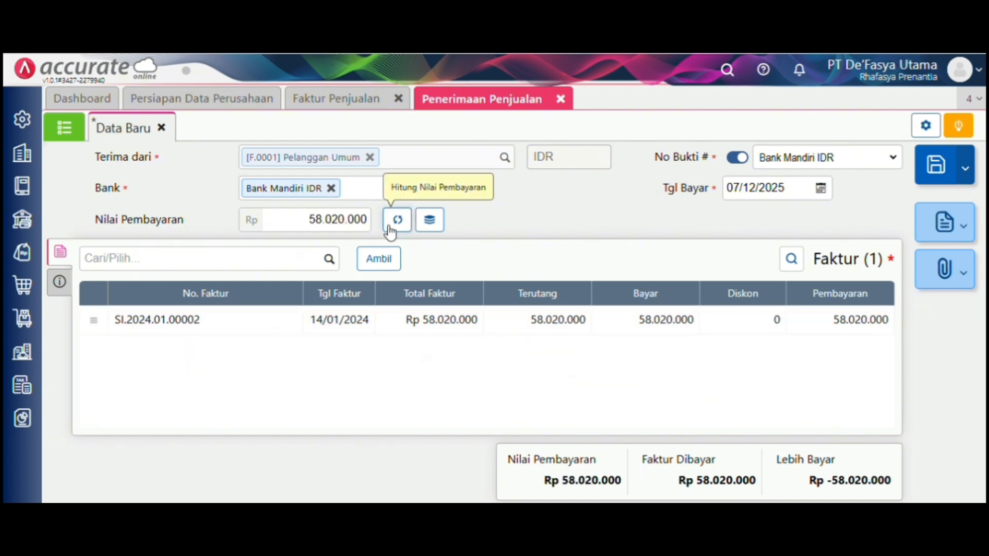
- Date the receipt 14/01/2024, save it and close the receipt form
left_click(805, 187)
key("BackSpace")
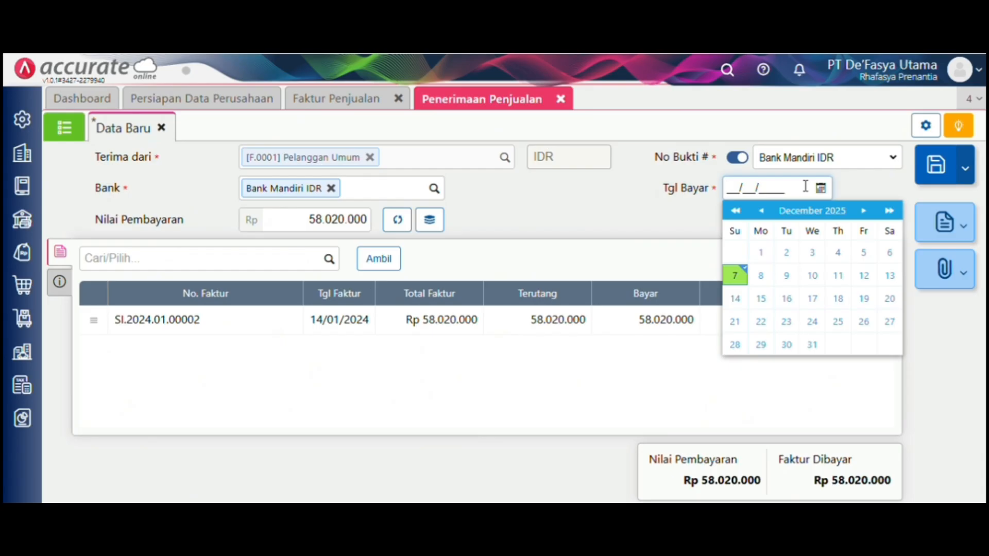
type("14/01/2024")
left_click(665, 238)
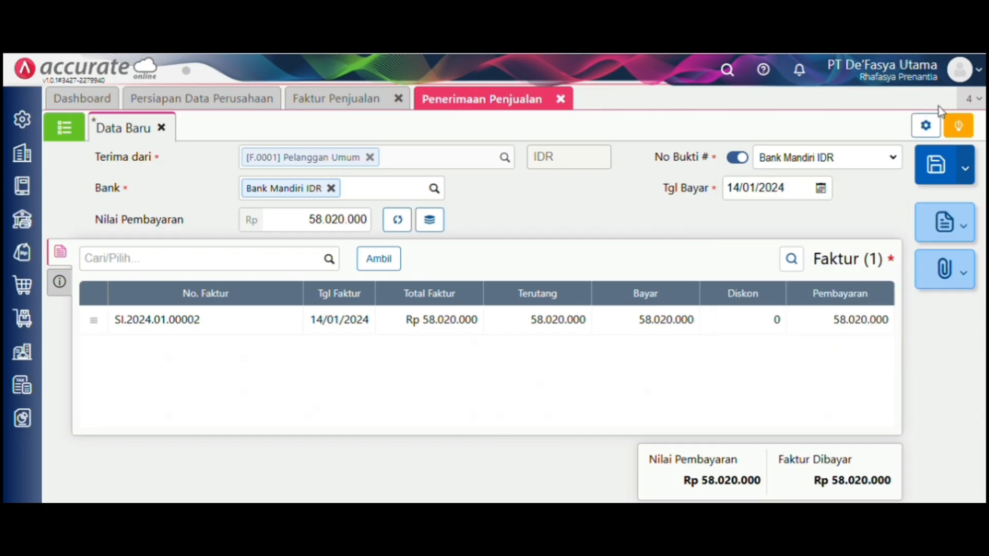
left_click(949, 175)
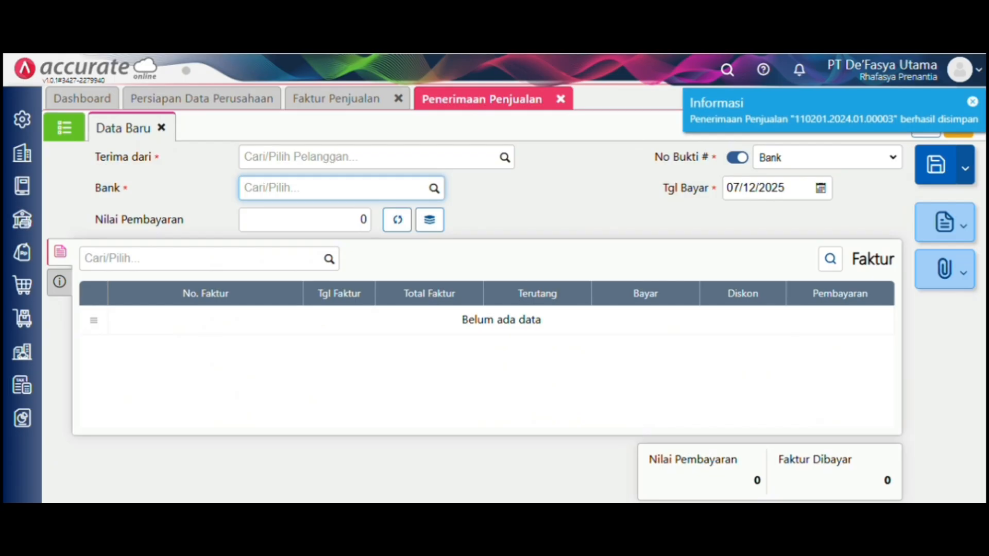
left_click(561, 99)
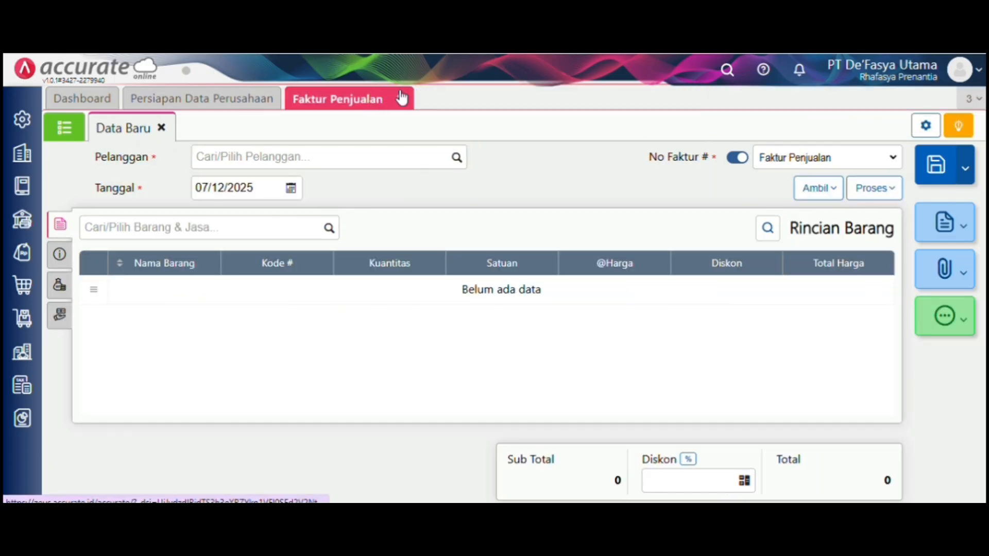
- Close the empty sales invoice and scroll the Word module to the 16 Januari 2024 task
left_click(398, 99)
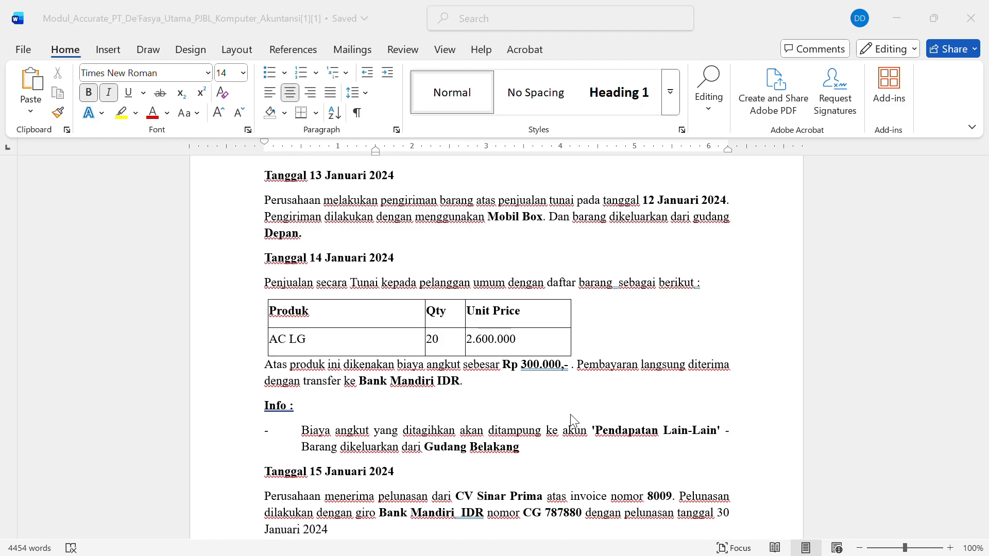
scroll(572, 420, "down", 5)
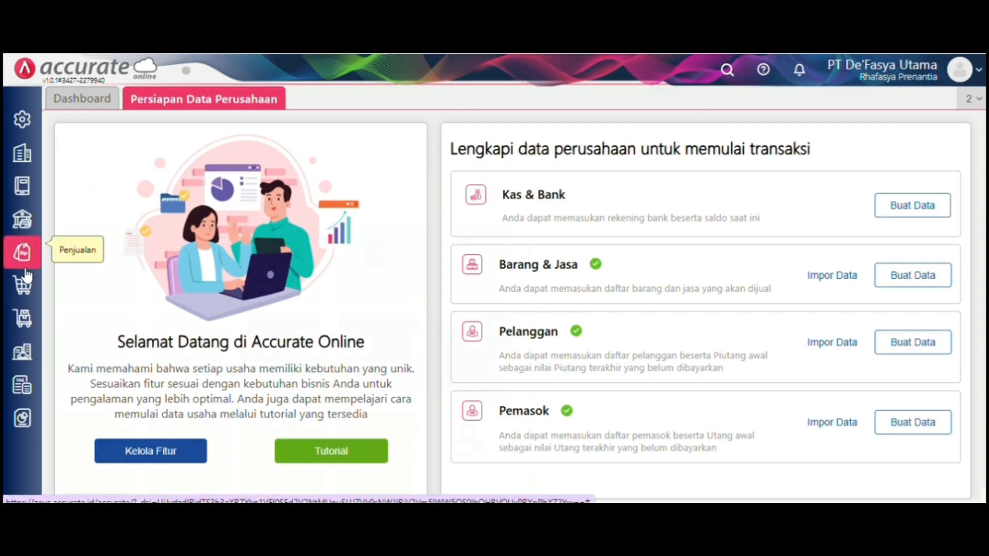
- Start a new sales receipt with CV Sinar Prima as the paying customer
left_click(21, 252)
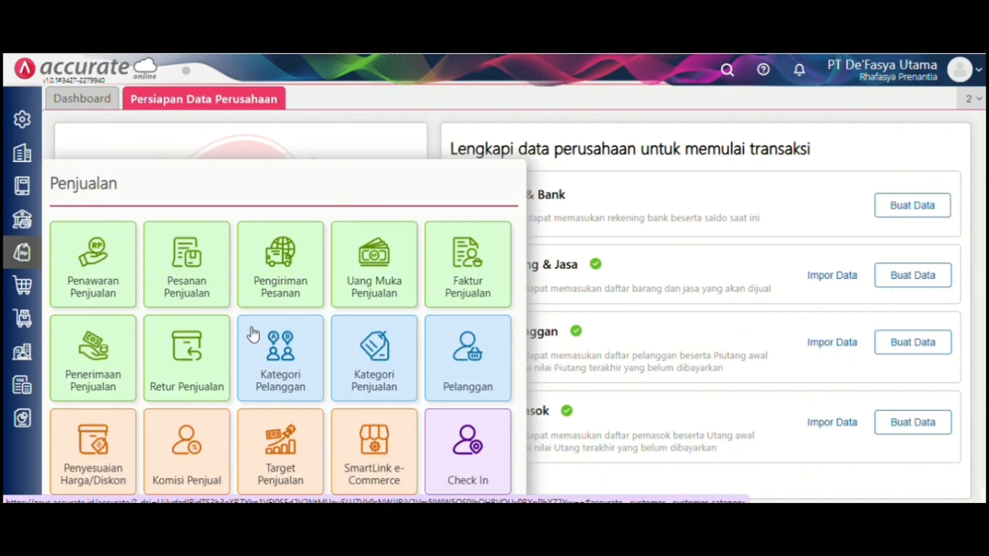
left_click(107, 379)
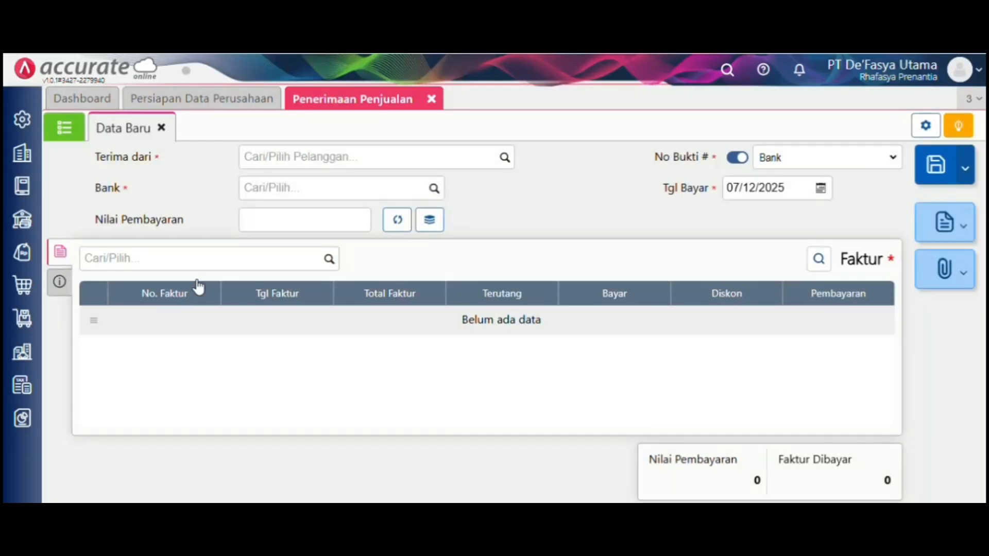
left_click(504, 160)
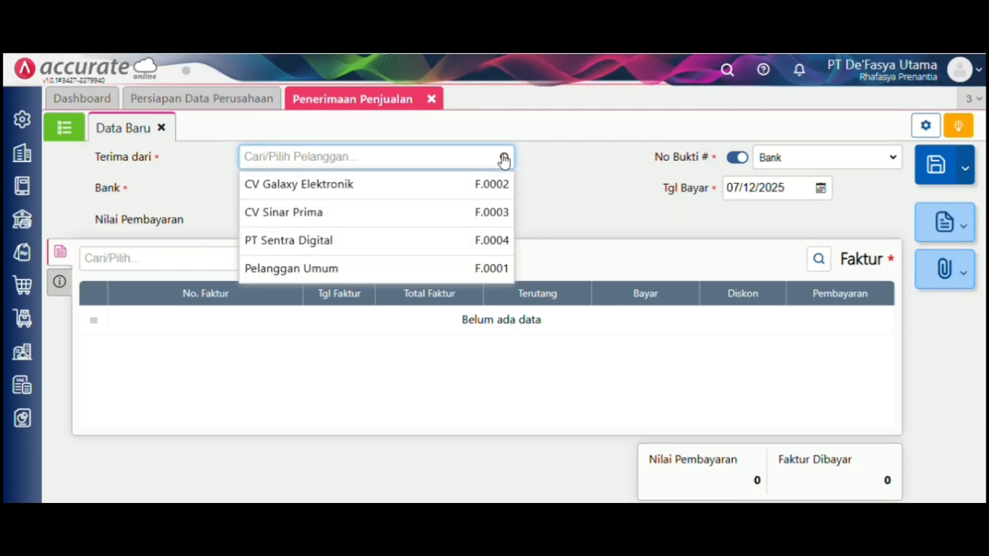
left_click(446, 223)
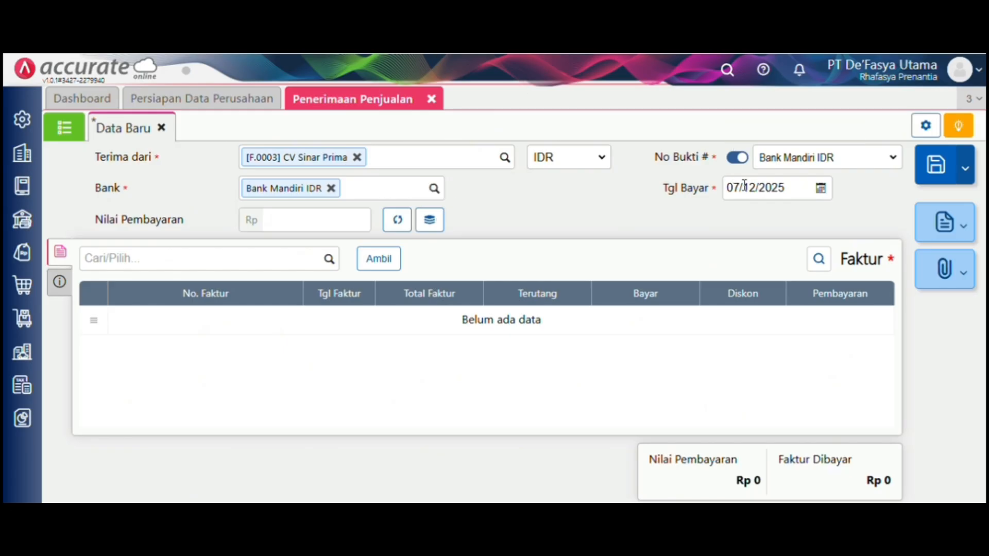
- Set the receipt's payment date to 15/01/2024
left_click(778, 187)
key("BackSpace")
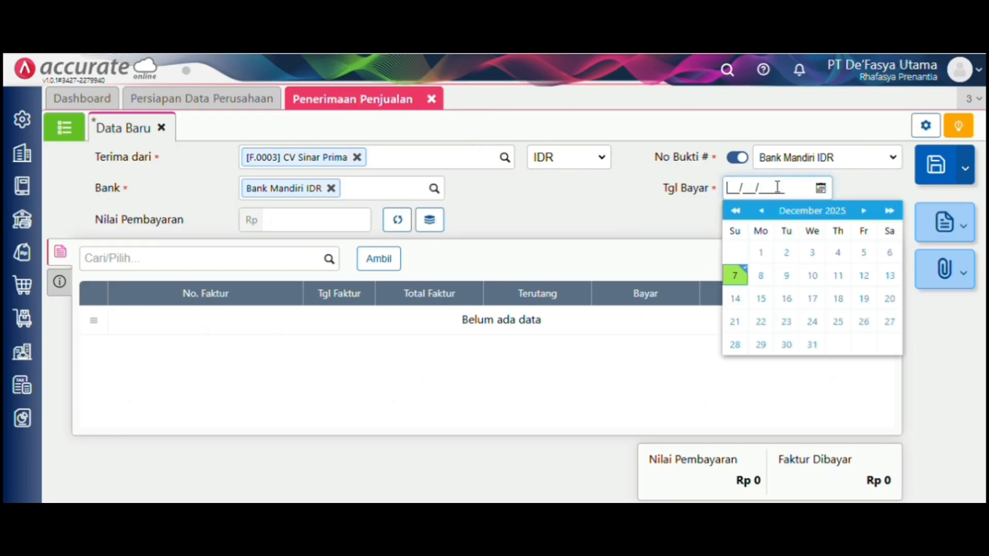
type("15/01/2024")
left_click(599, 198)
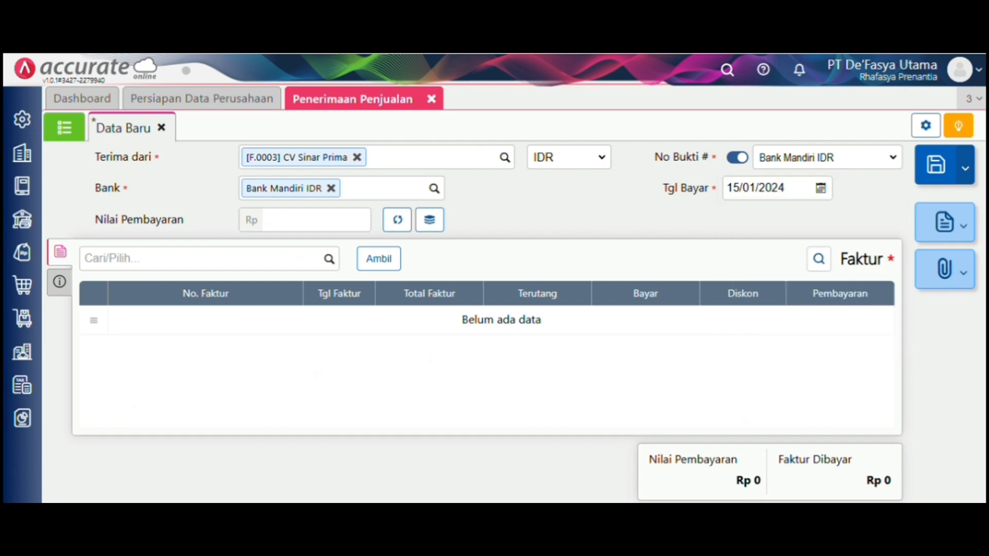
- Apply unpaid invoice 2300 to the receipt for its full Rp 12.375.000
left_click(379, 259)
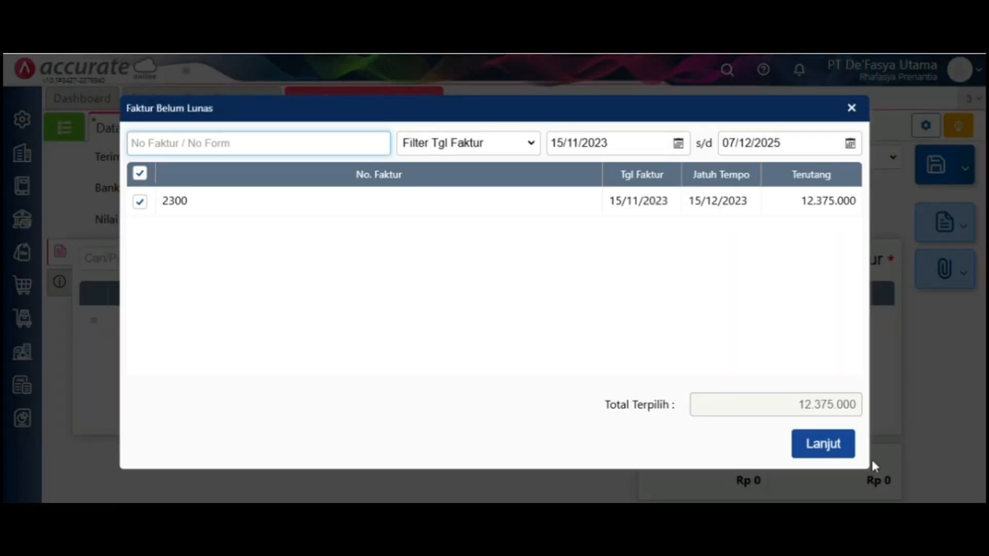
left_click(835, 445)
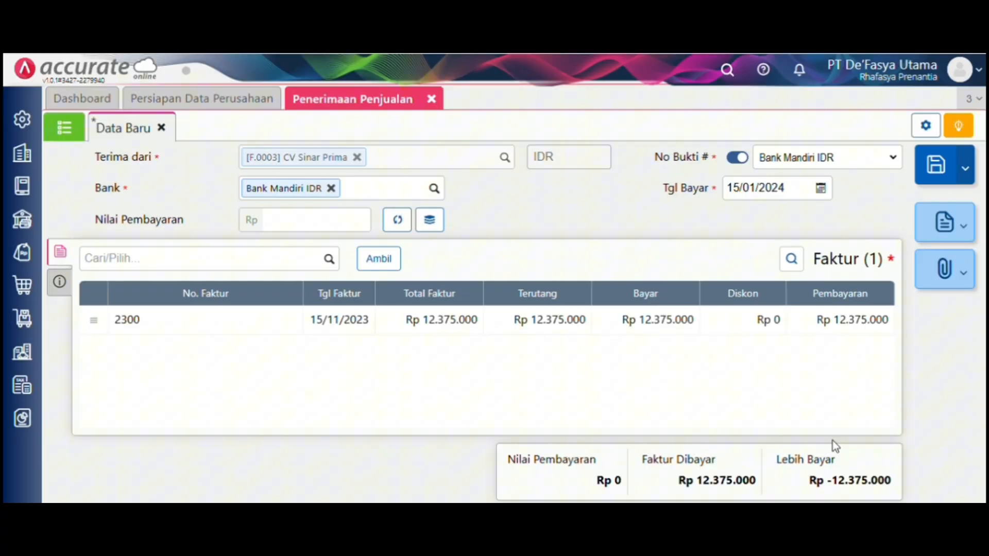
left_click(400, 221)
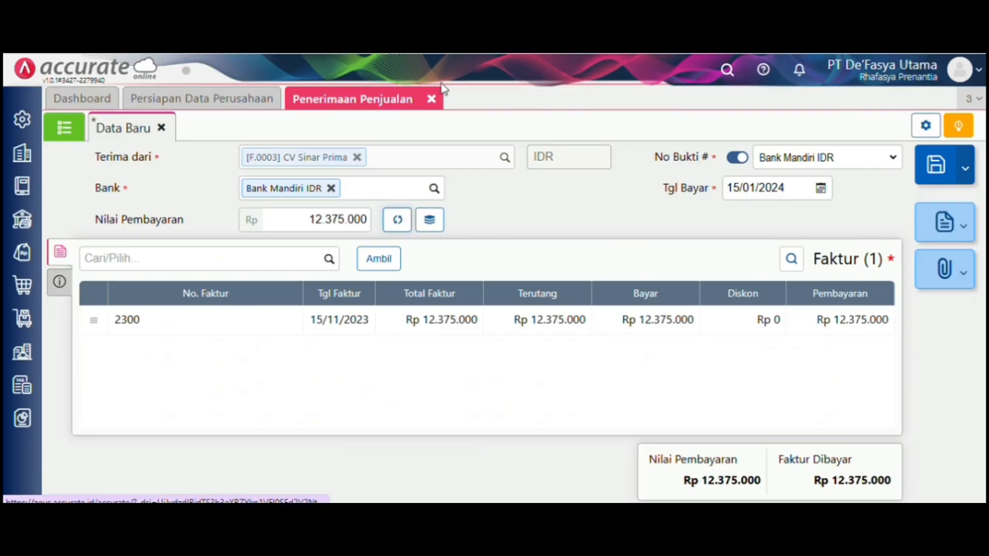
- Set the payment method to Cek/Giro and record the cheque number
left_click(60, 282)
left_click(288, 296)
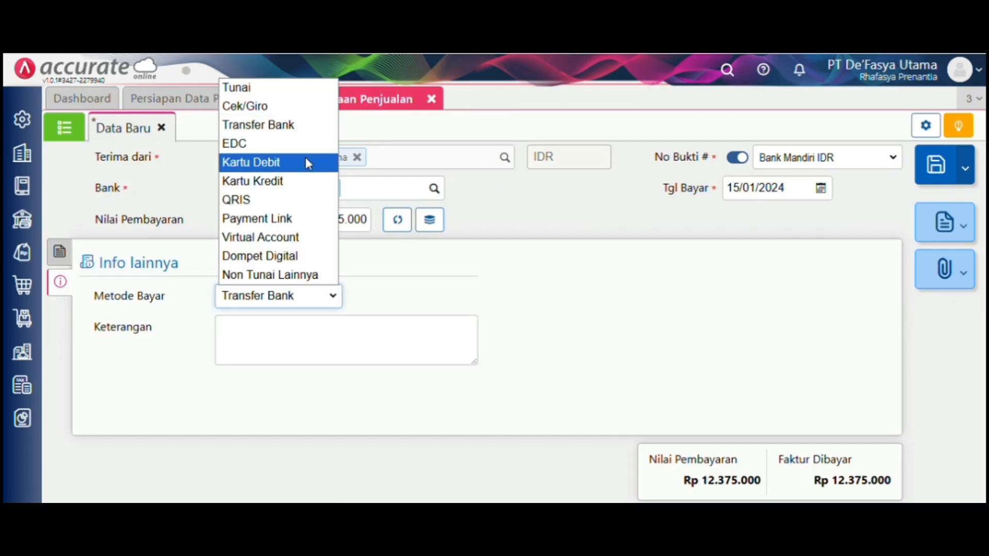
left_click(305, 113)
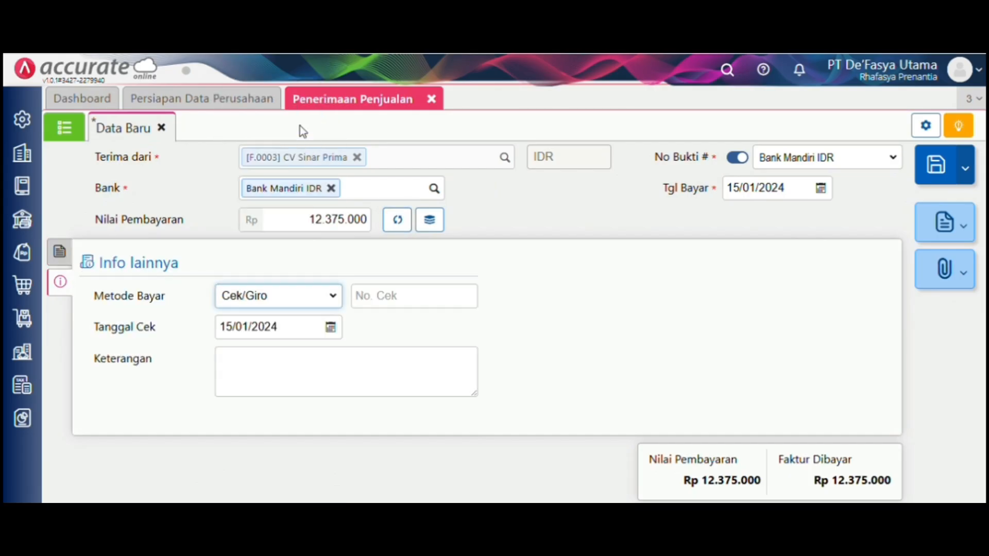
left_click(399, 301)
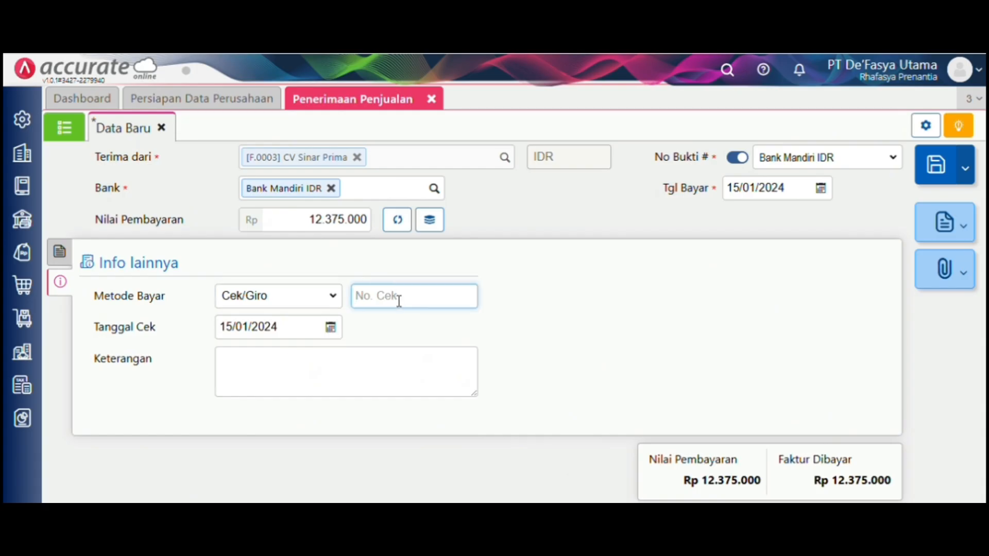
type("CG 787880")
left_click(533, 322)
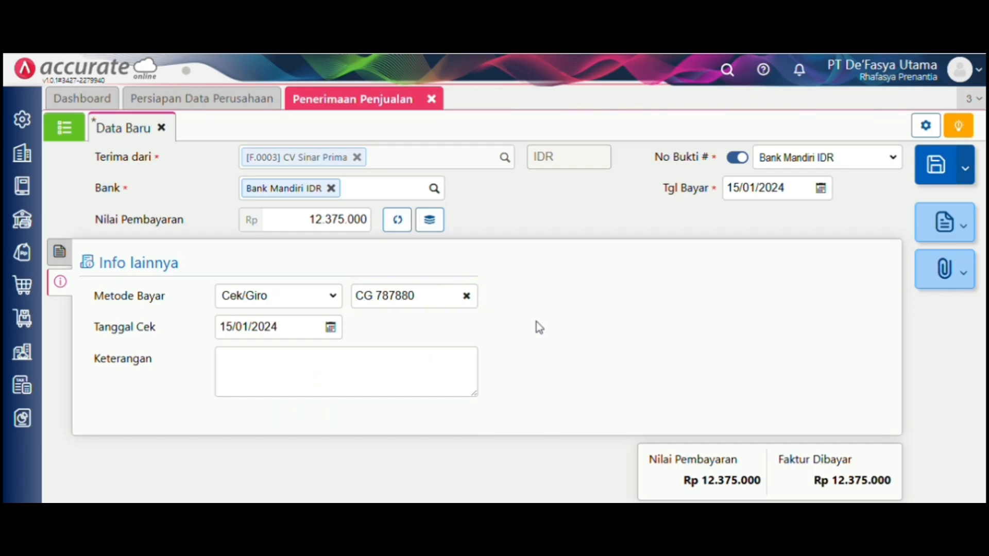
- Save the CV Sinar Prima sales receipt and confirm the save
left_click(937, 166)
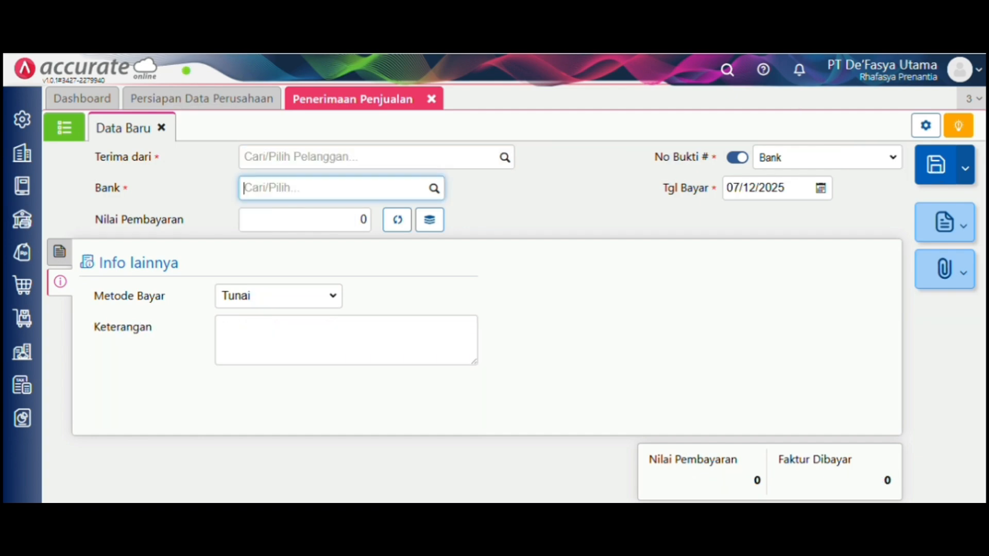
left_click(431, 99)
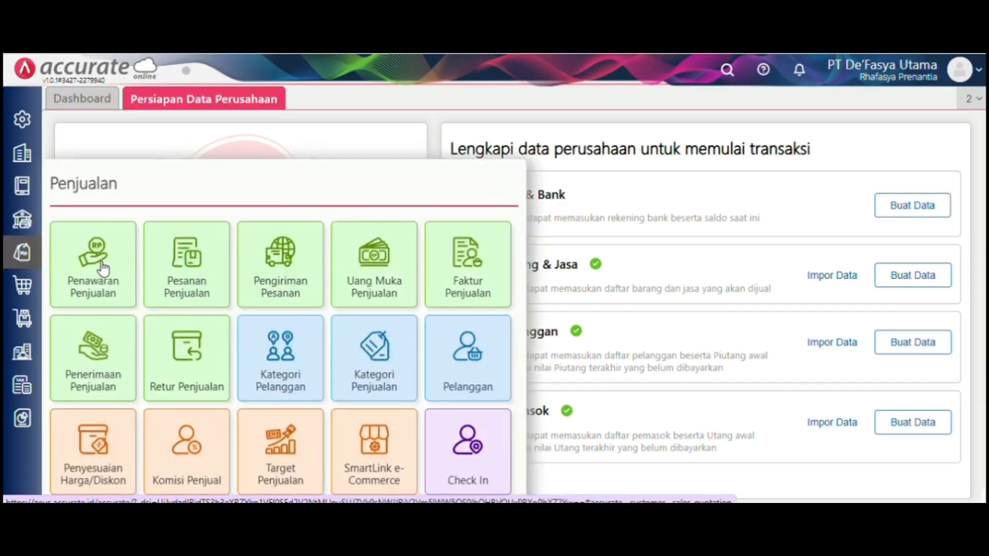
- Start a new sales quotation dated 16/01/2024
left_click(98, 264)
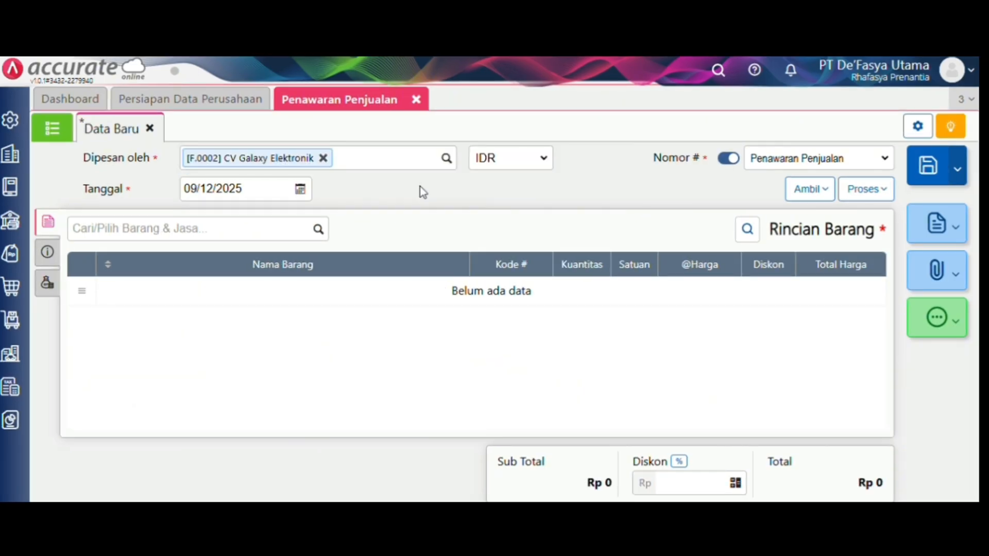
left_click(263, 188)
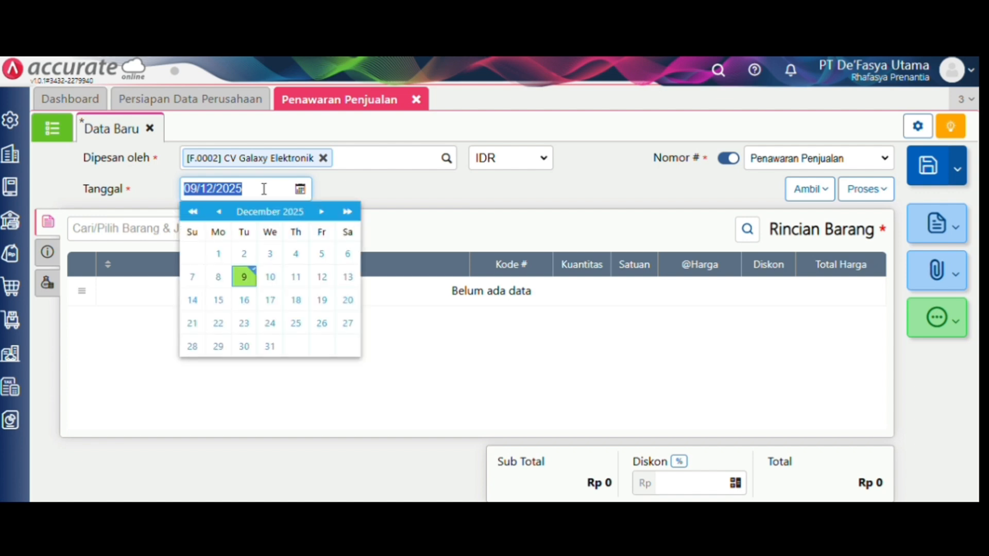
key("BackSpace")
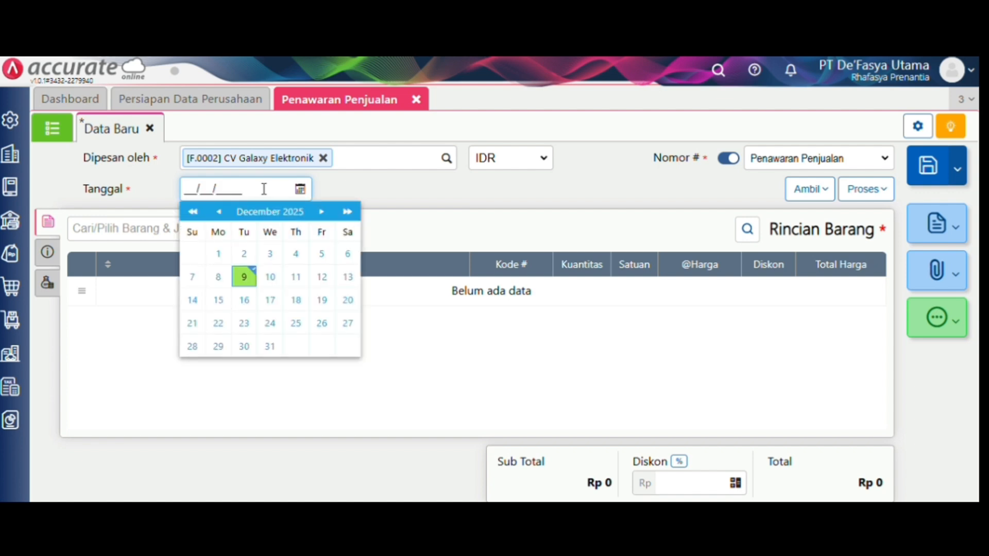
type("16/01/2024")
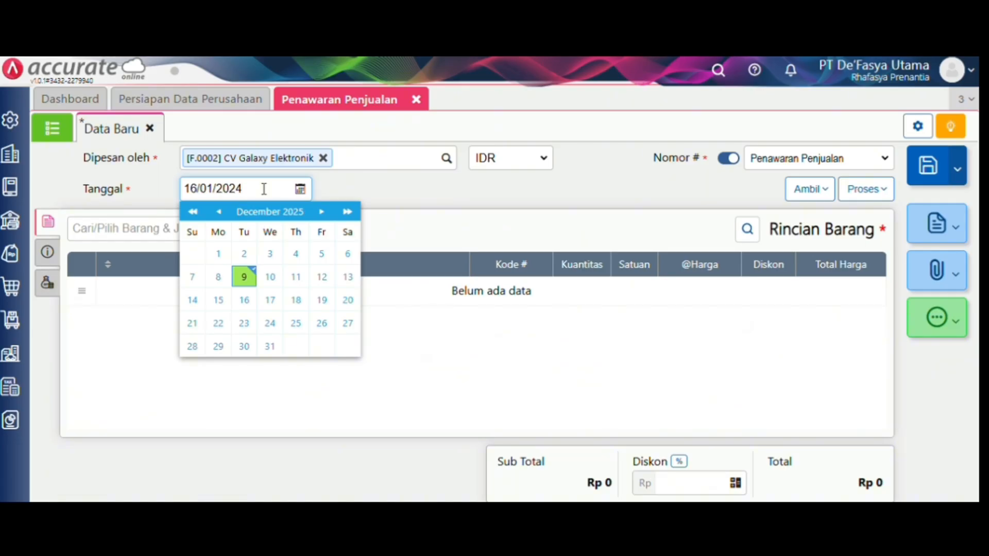
left_click(410, 198)
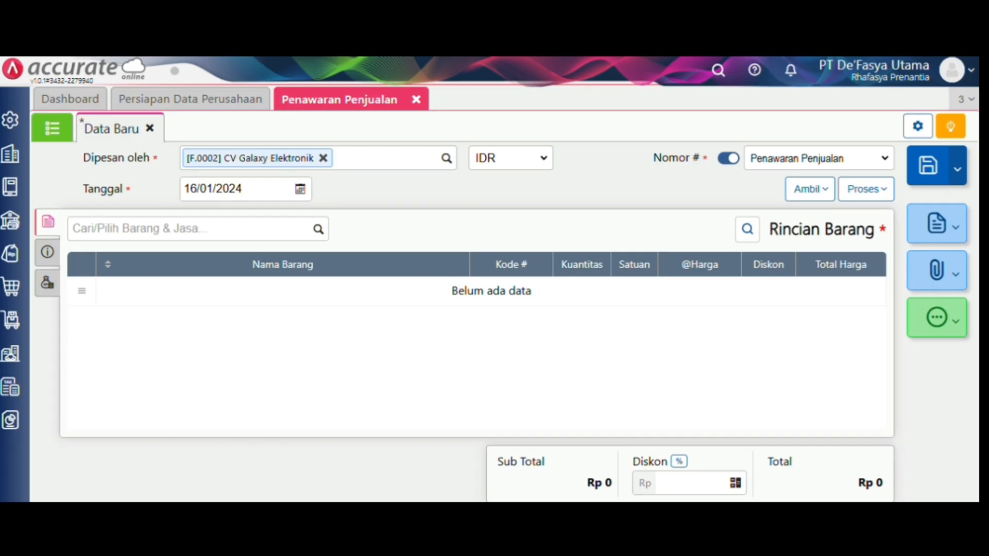
- Add 15 AC AQUA to the quotation
left_click(312, 236)
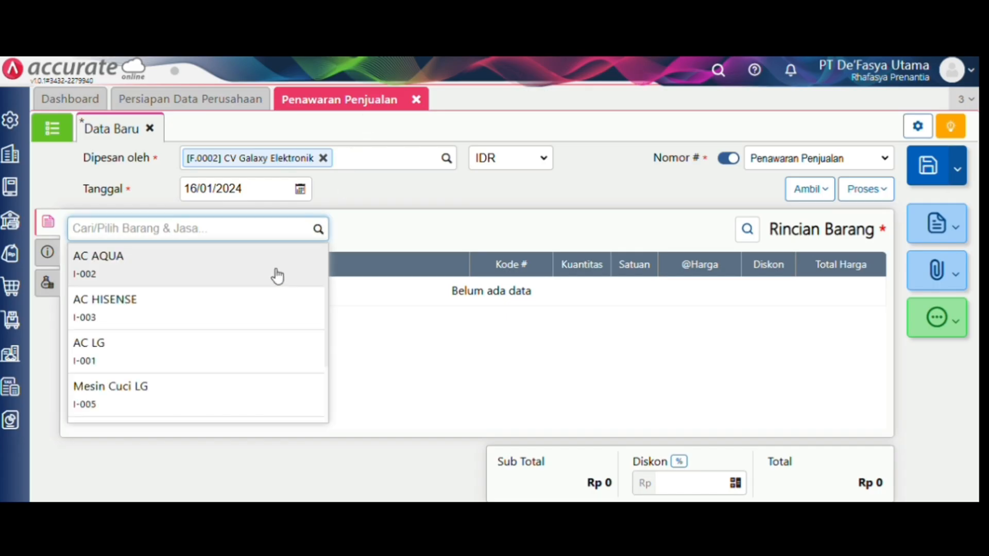
left_click(255, 268)
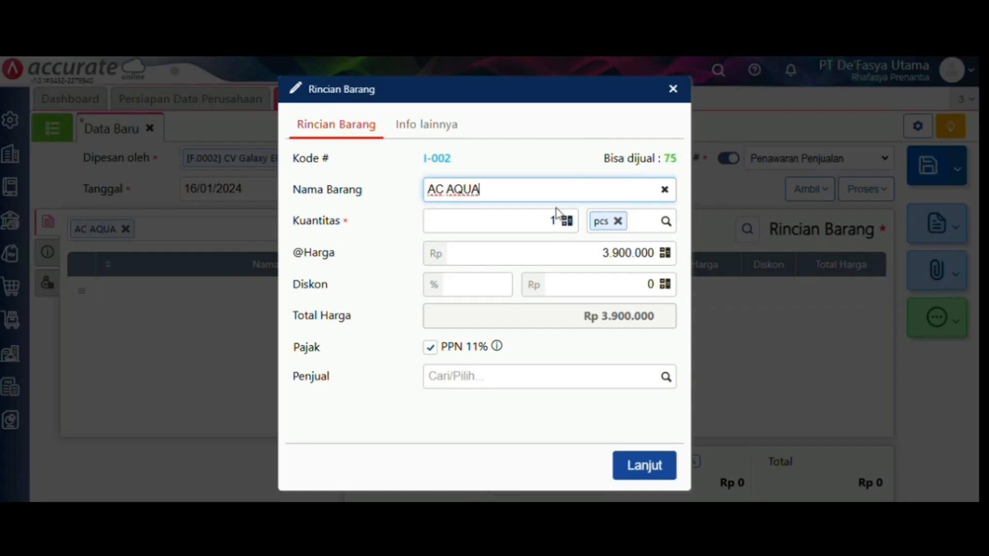
left_click(557, 212)
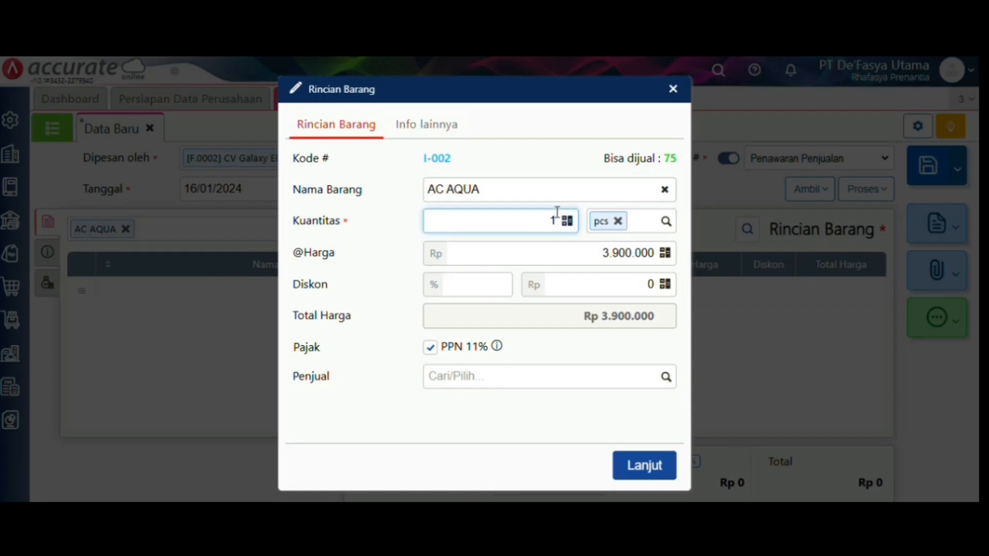
key("BackSpace")
key("BackSpace")
type("15")
left_click(666, 468)
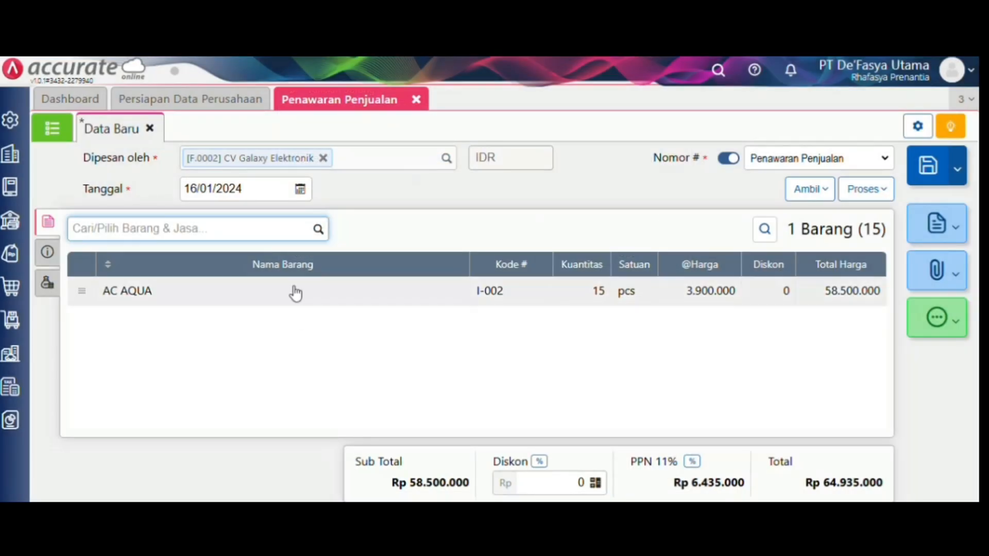
- Add 15 AC HISENSE and save the quotation
left_click(316, 230)
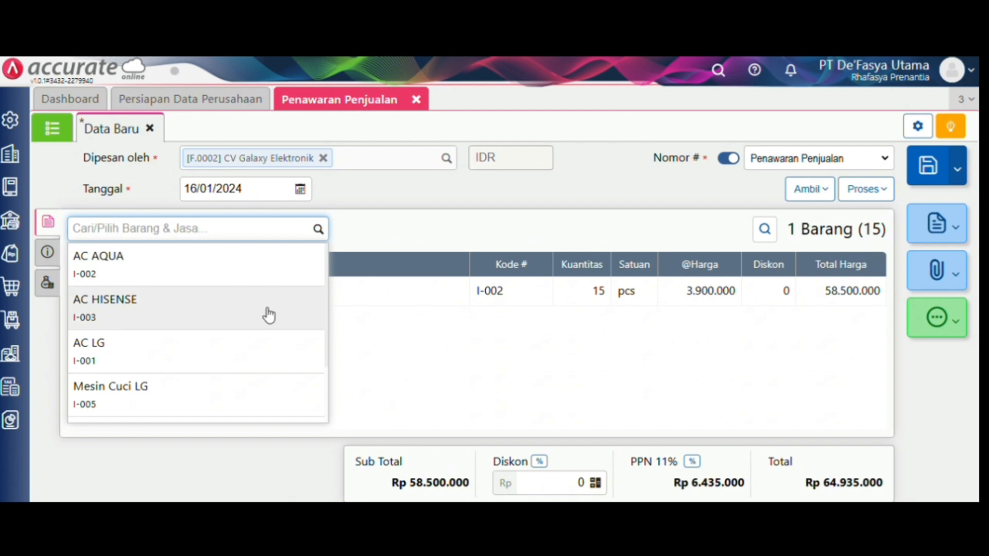
left_click(269, 312)
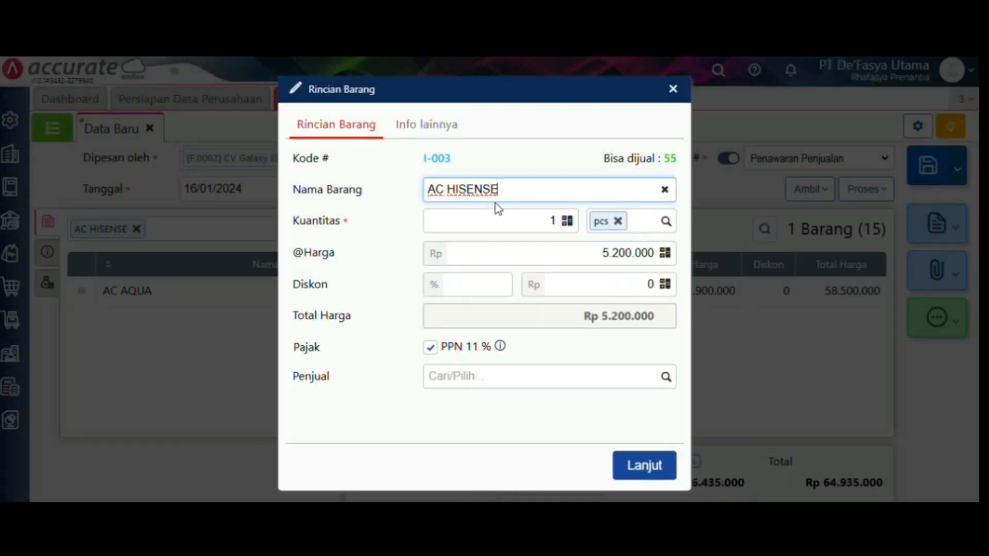
left_click(556, 220)
type("6")
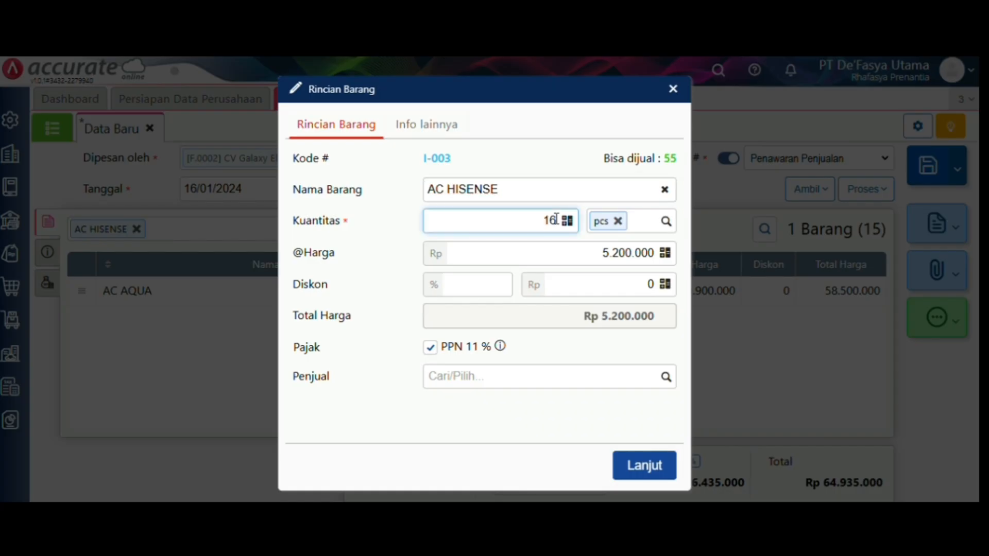
key("BackSpace")
type("5")
left_click(658, 464)
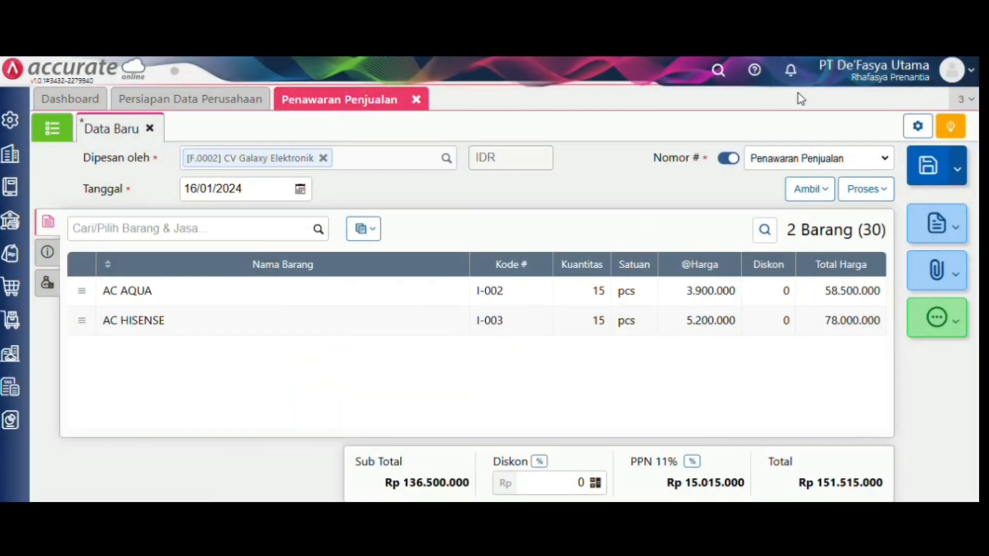
left_click(928, 165)
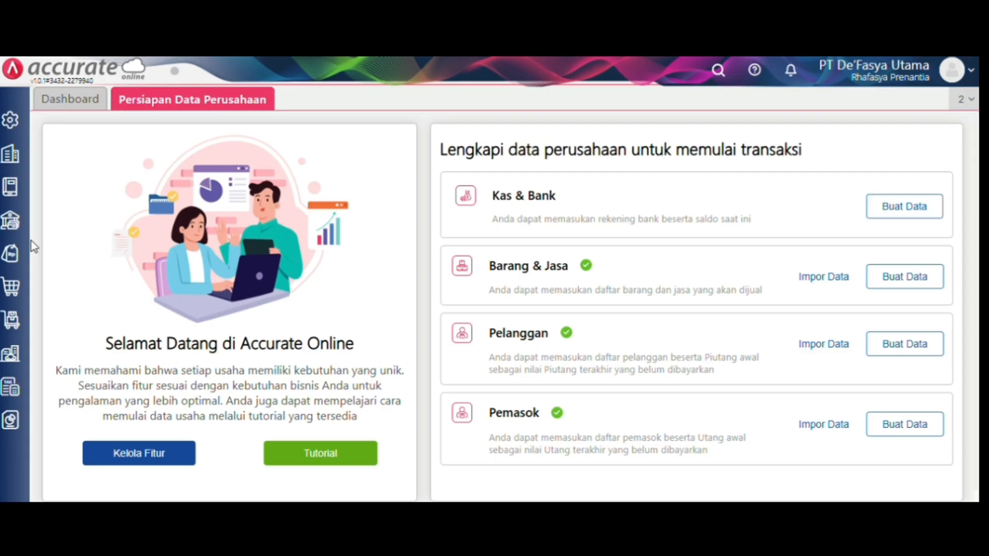
- Start a sales order for CV Galaxy Elektronik dated 18/01/2024
left_click(11, 252)
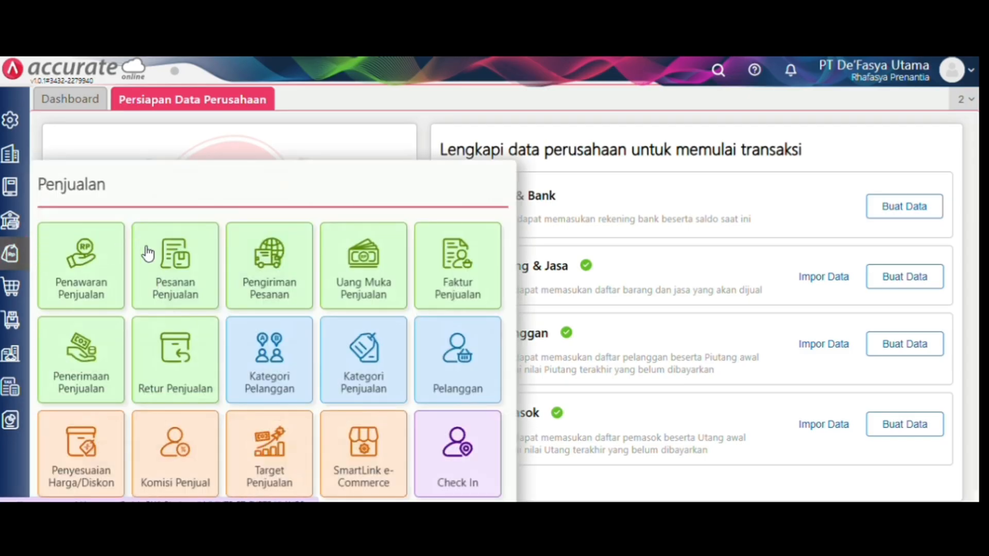
left_click(175, 267)
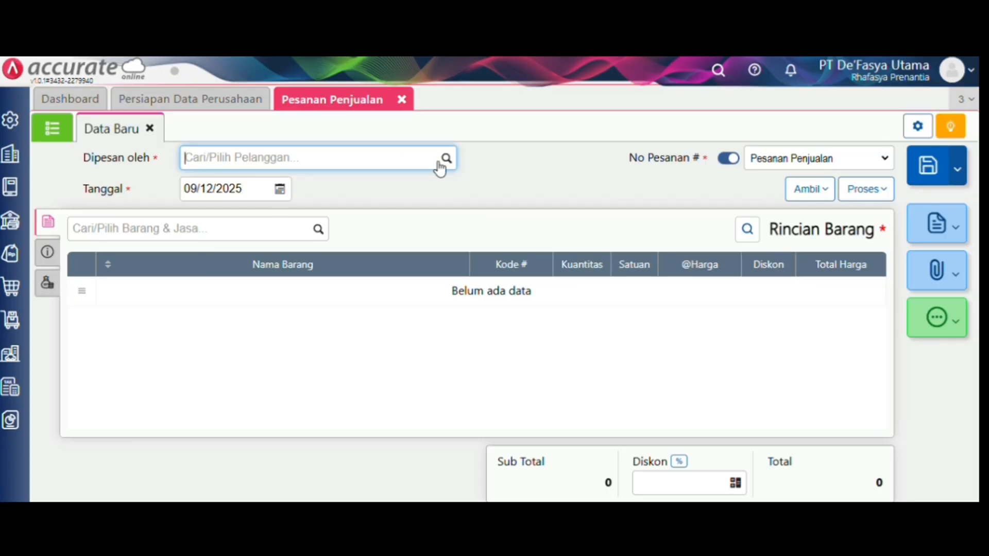
left_click(441, 164)
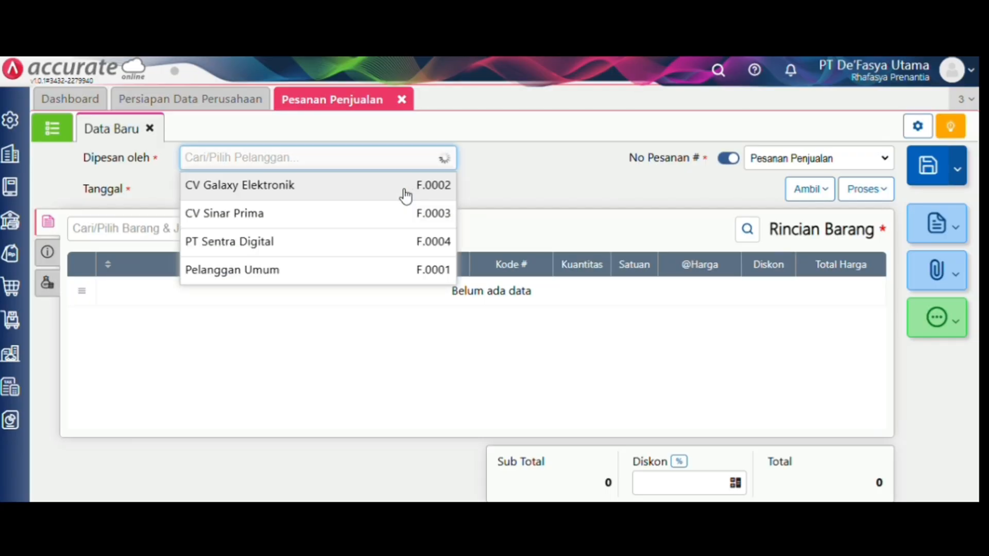
left_click(404, 188)
left_click(265, 187)
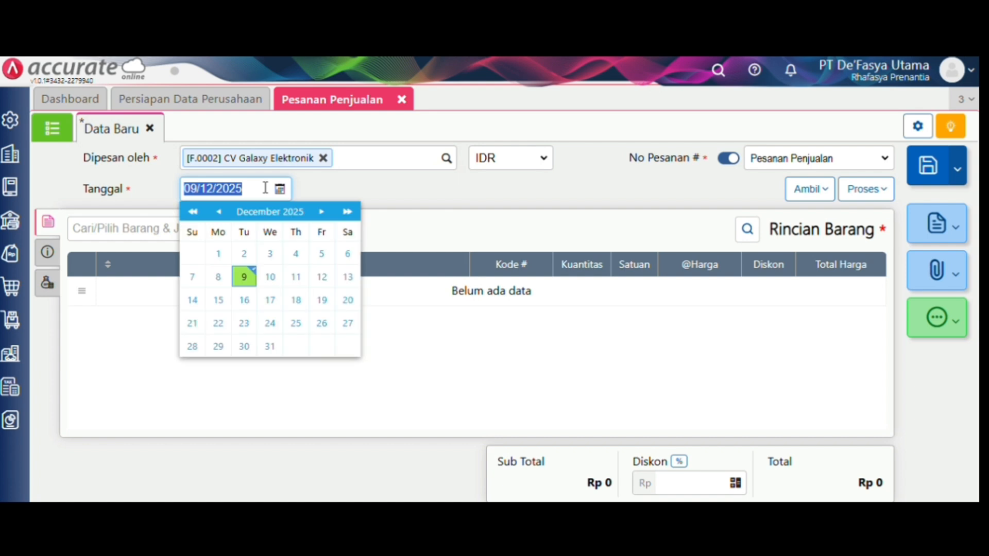
key("BackSpace")
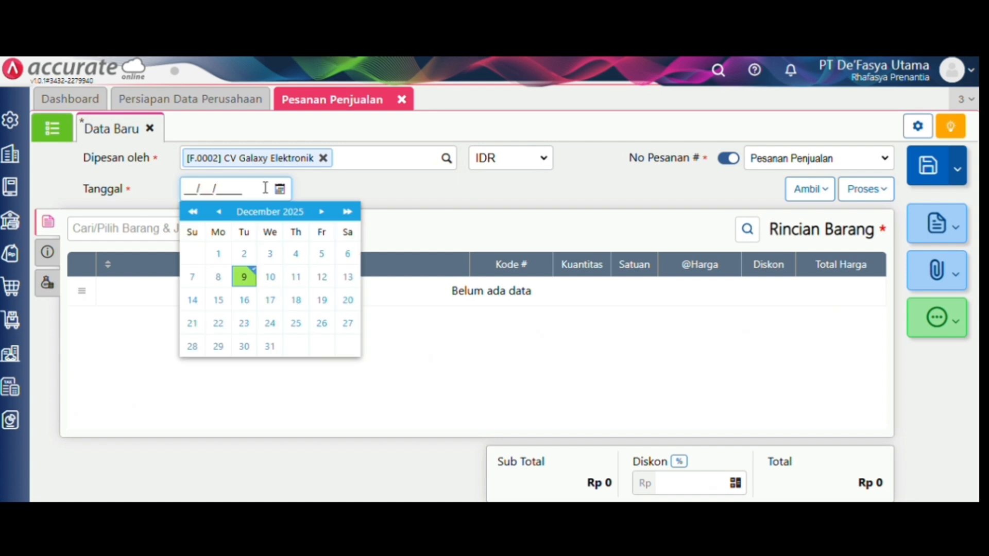
type("18/01/2024")
left_click(420, 221)
- Copy the items of quotation SQ.2024.01.00001 into the order
left_click(815, 189)
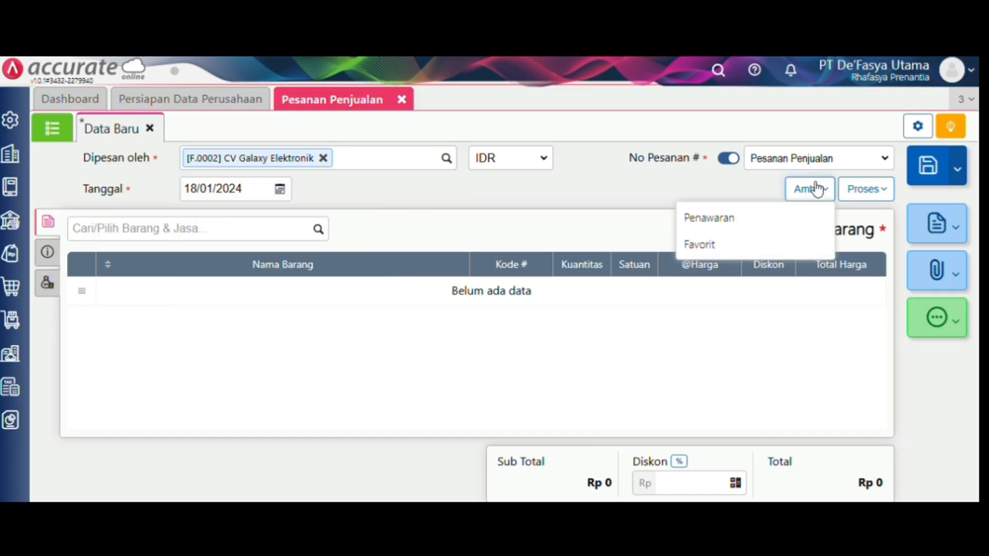
left_click(792, 217)
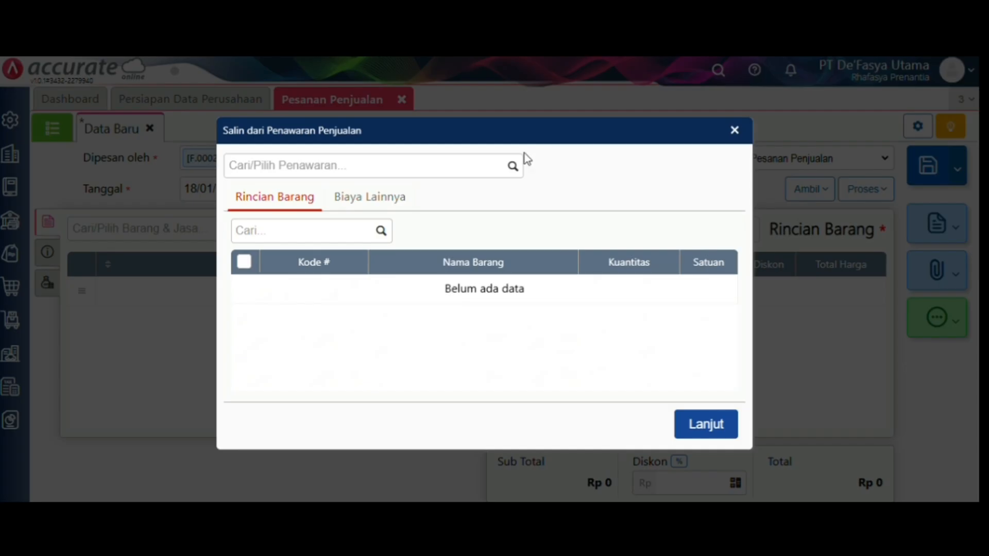
left_click(513, 166)
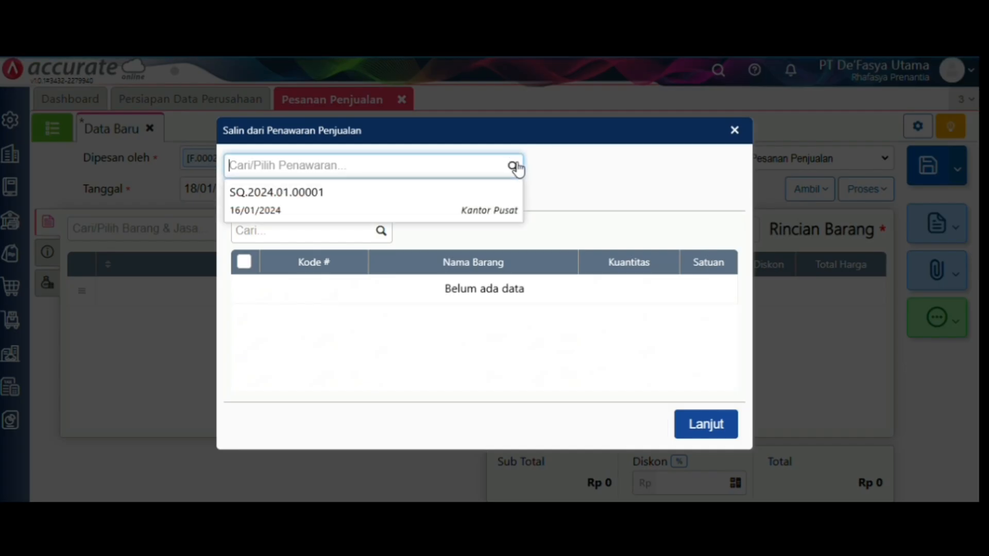
left_click(469, 199)
left_click(717, 448)
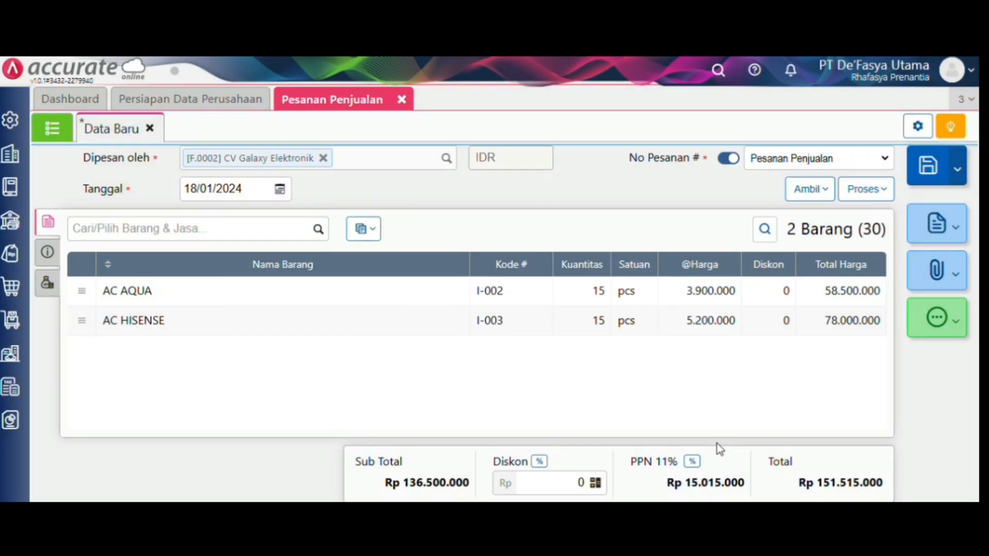
- Enter the customer's PO number in the order's additional info
left_click(49, 252)
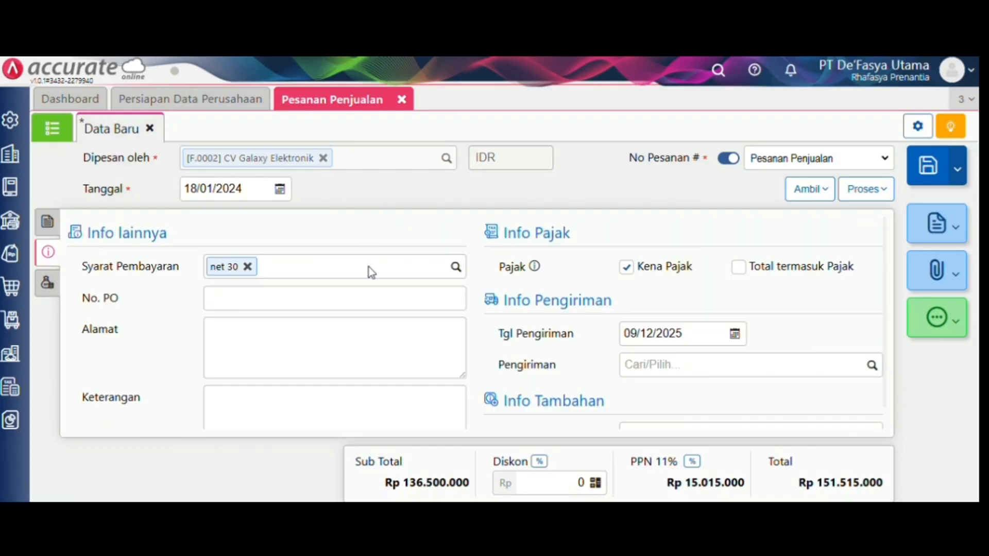
left_click(367, 302)
type("00")
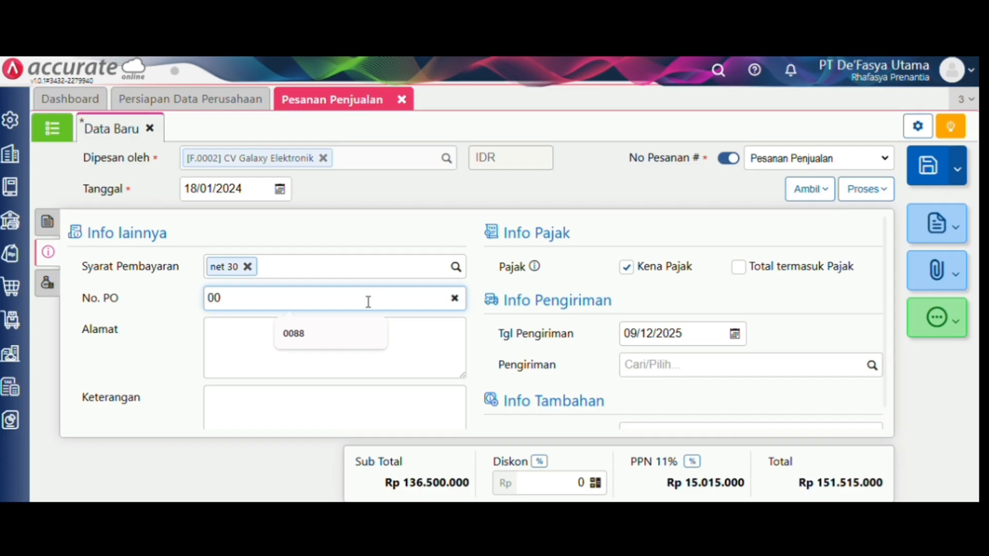
type("63")
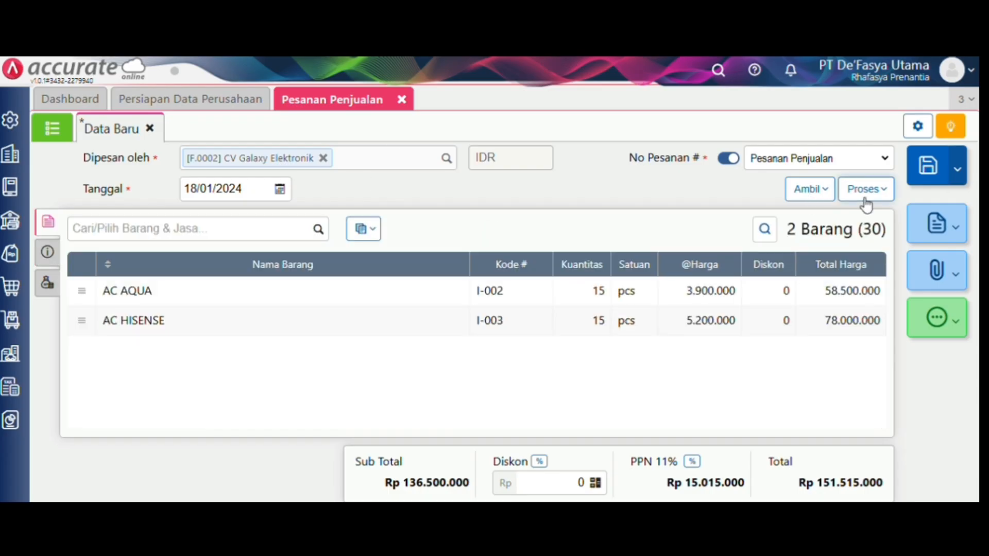
left_click(865, 198)
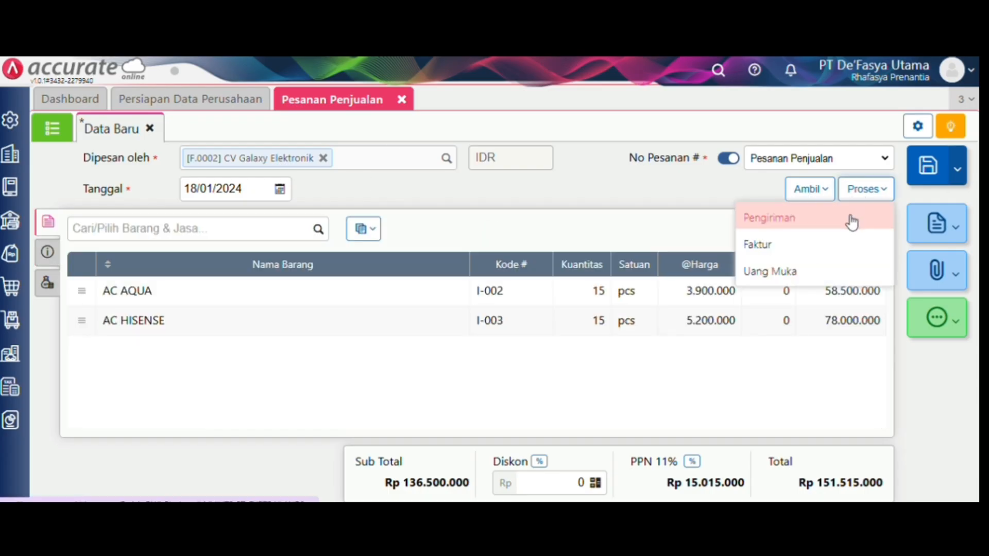
- Record a Rp 90.000.000 down payment dated 17/01/2024 for the order, save it and begin its receipt
left_click(845, 267)
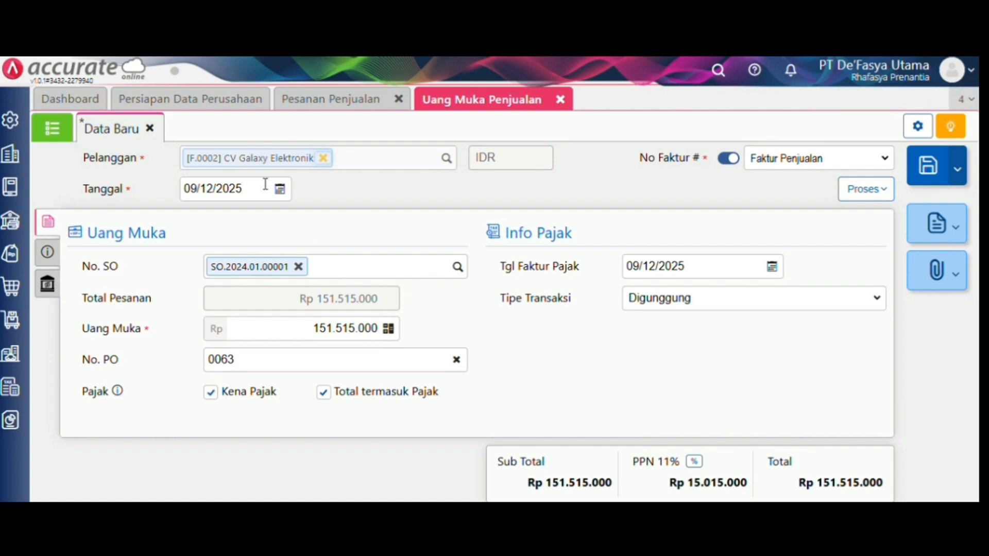
left_click(264, 183)
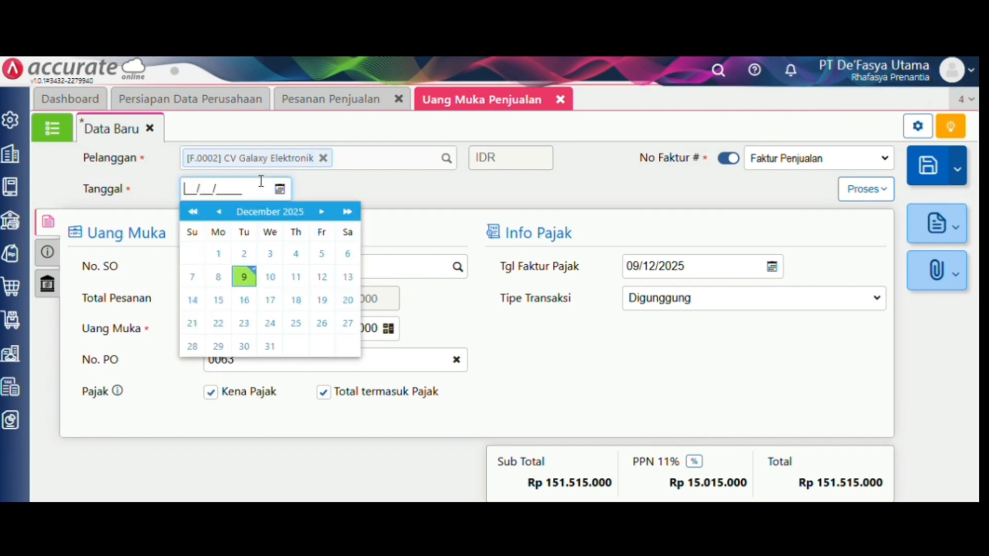
type("17/01/2024")
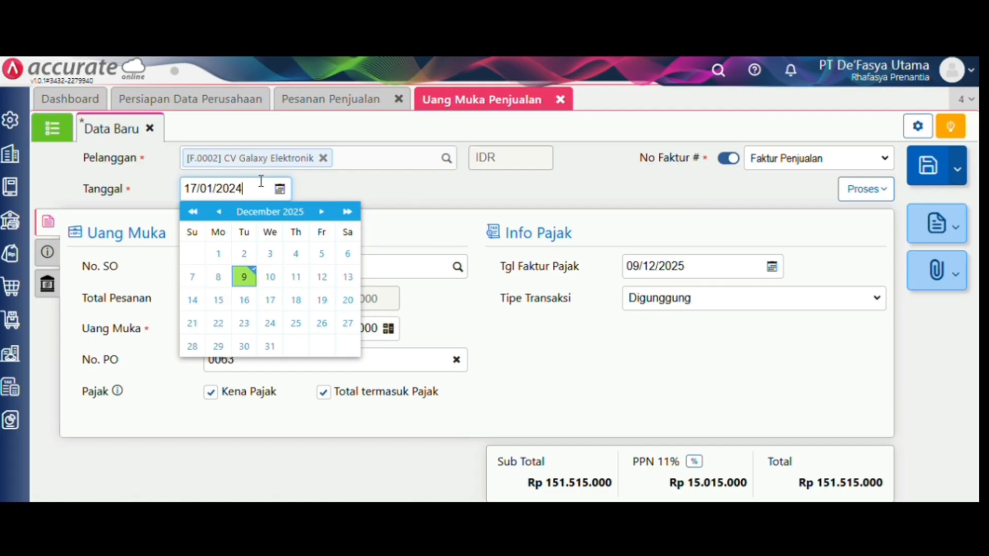
left_click(361, 199)
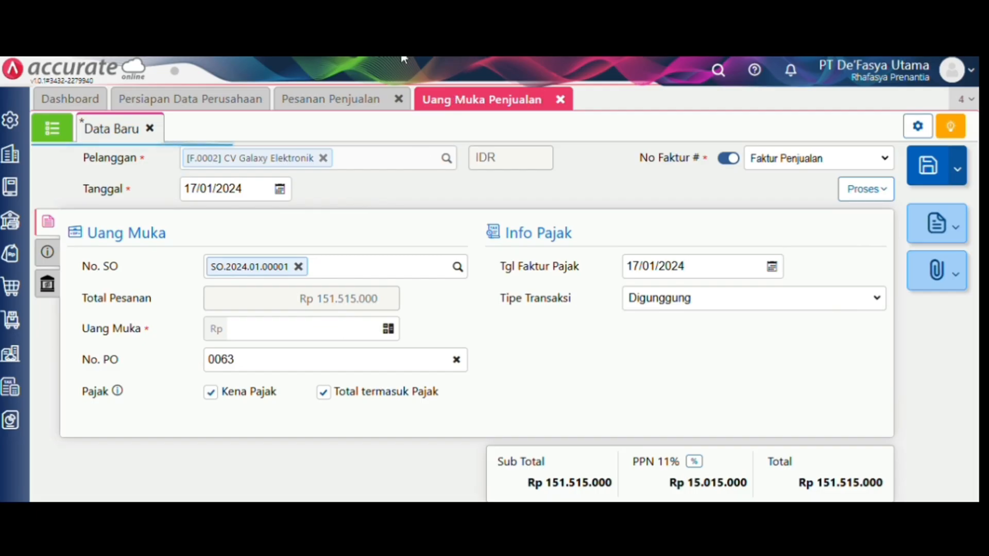
left_click(321, 325)
type("9")
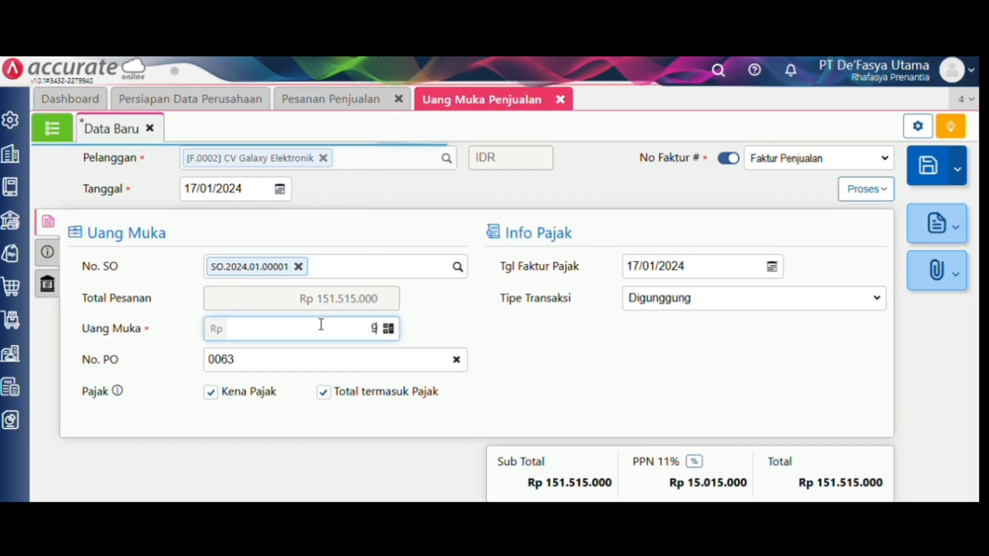
type("0.000.000")
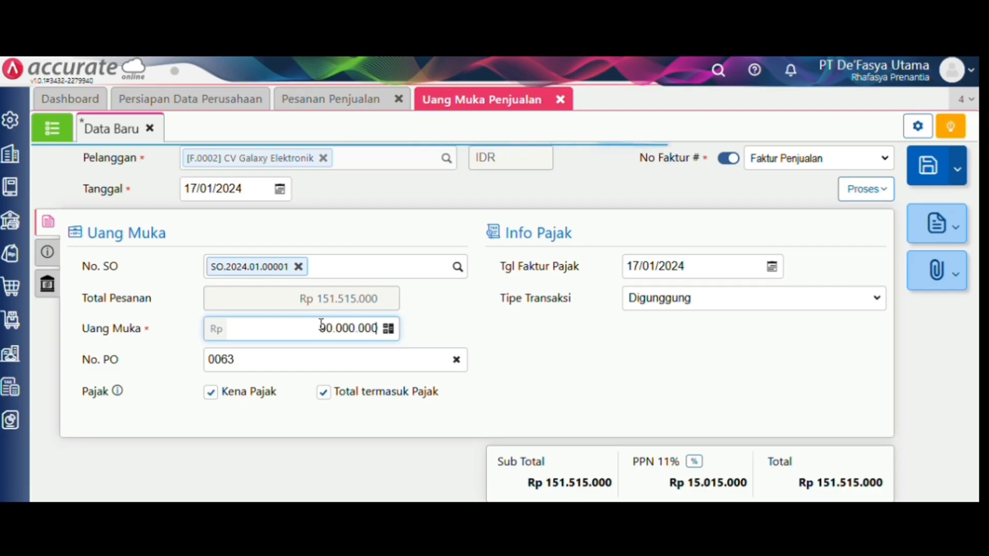
key("Tab")
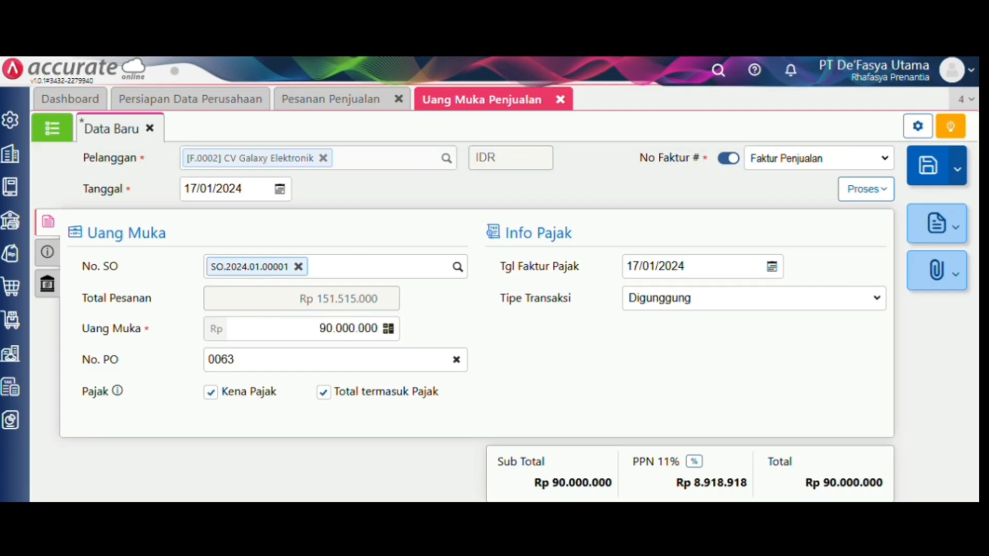
left_click(866, 190)
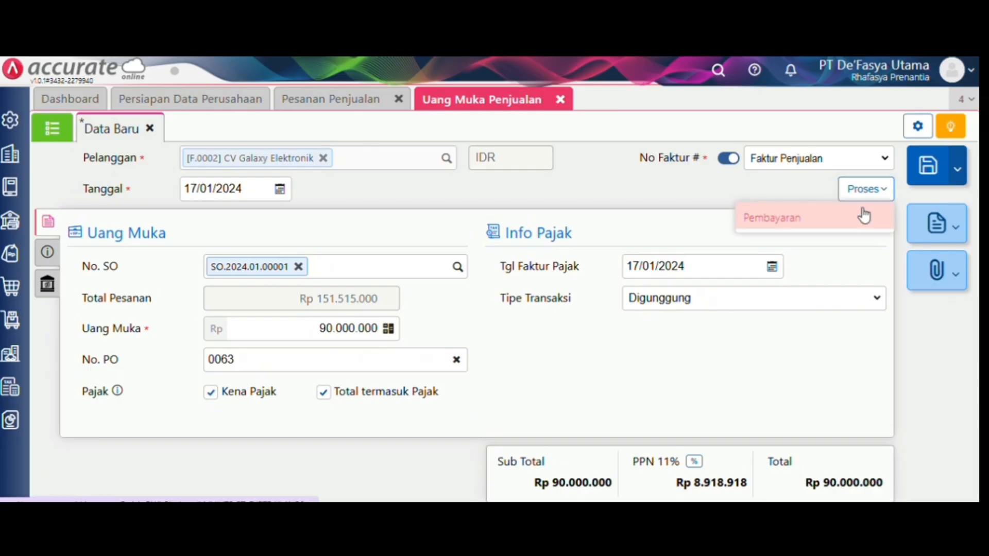
left_click(864, 214)
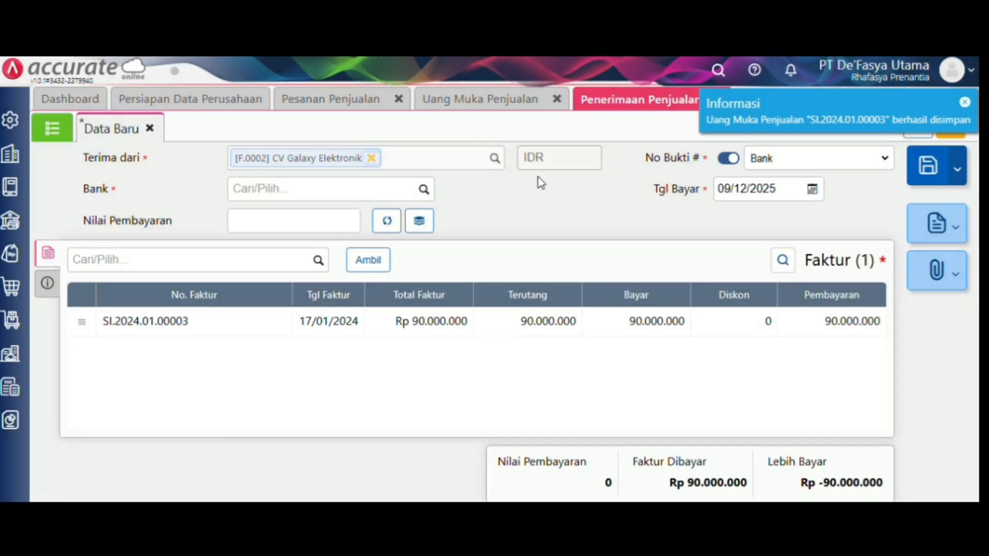
- Receive the payment into Bank Mandiri IDR, calculate the amount, and date it 17/01/2024
left_click(430, 191)
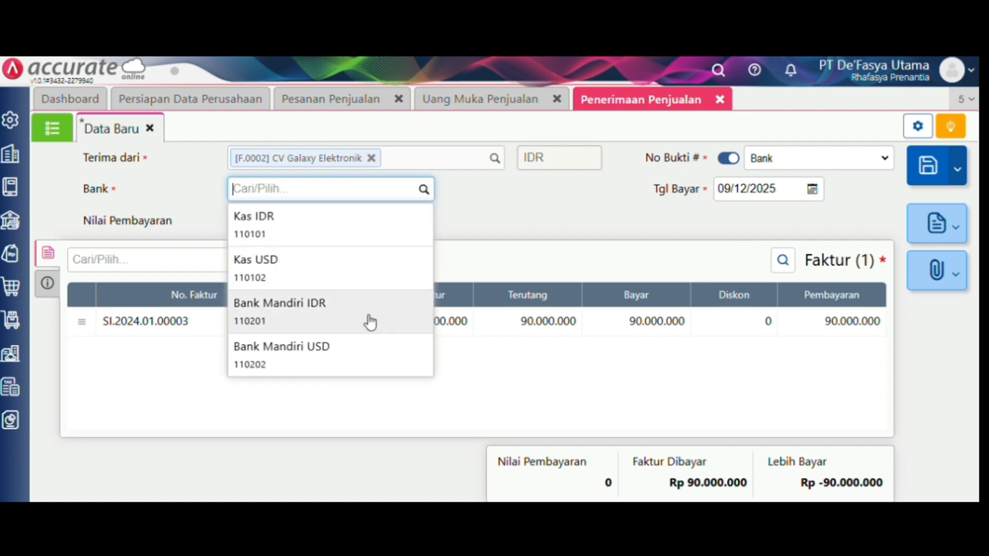
left_click(370, 323)
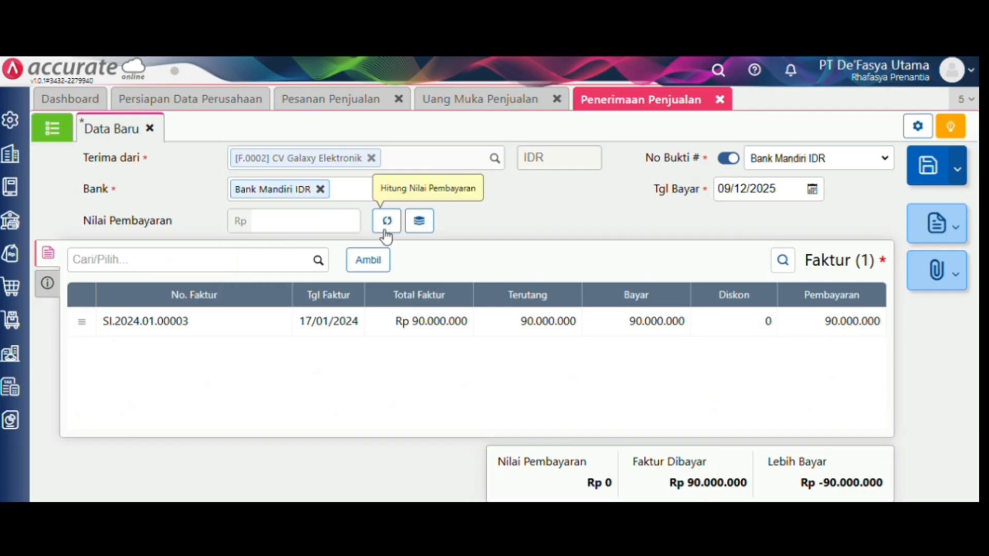
left_click(386, 222)
left_click(788, 186)
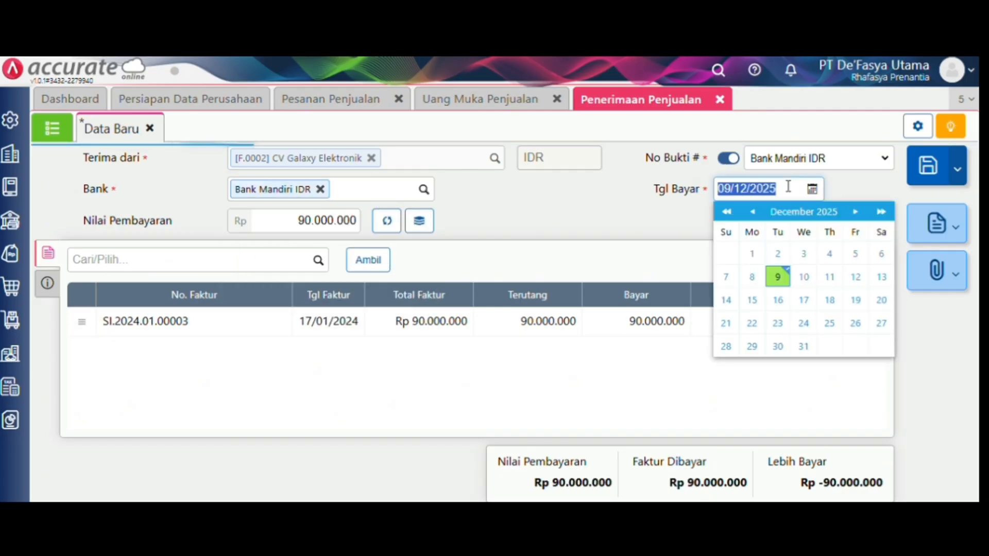
key("BackSpace")
type("17/01/2")
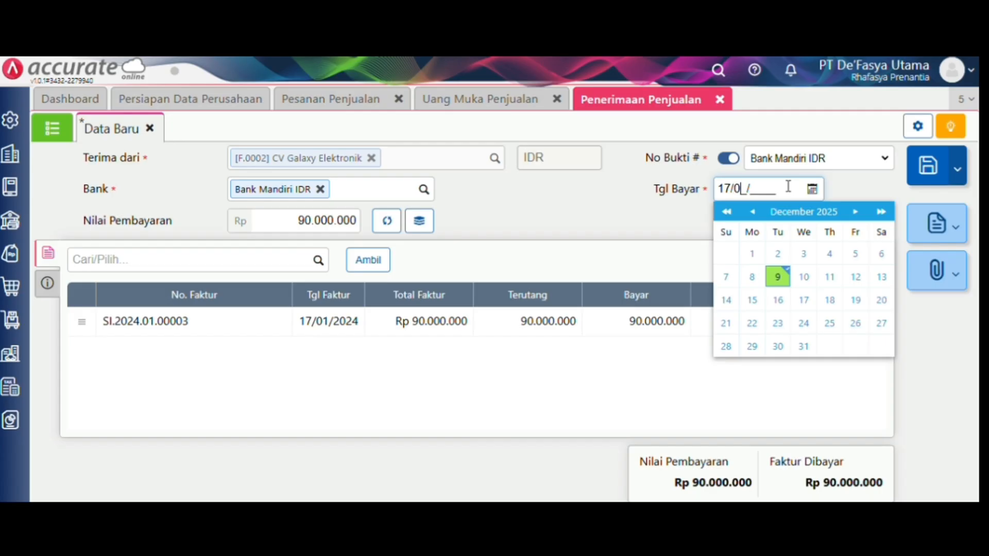
type("024")
left_click(477, 255)
- Set the payment method to Transfer Bank and save the receipt
left_click(48, 283)
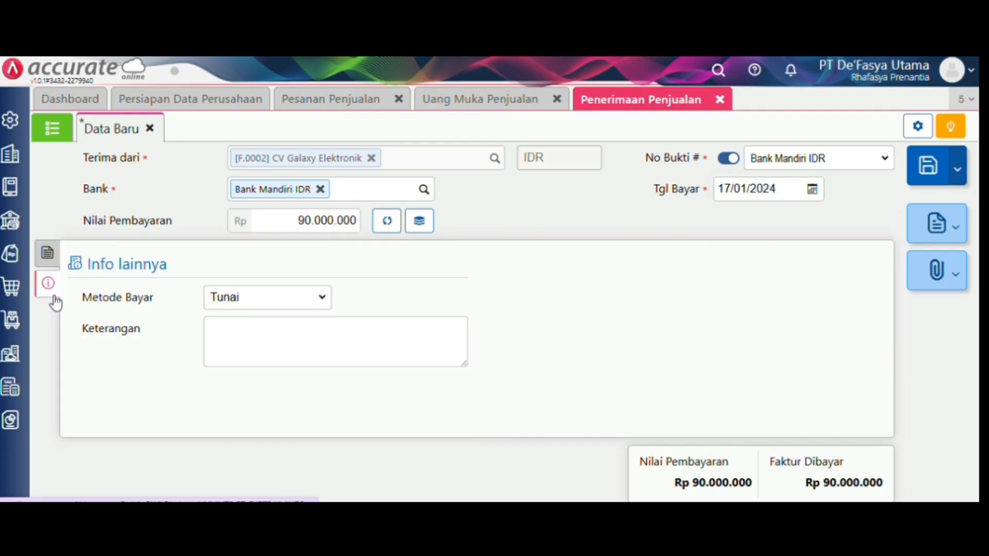
left_click(249, 296)
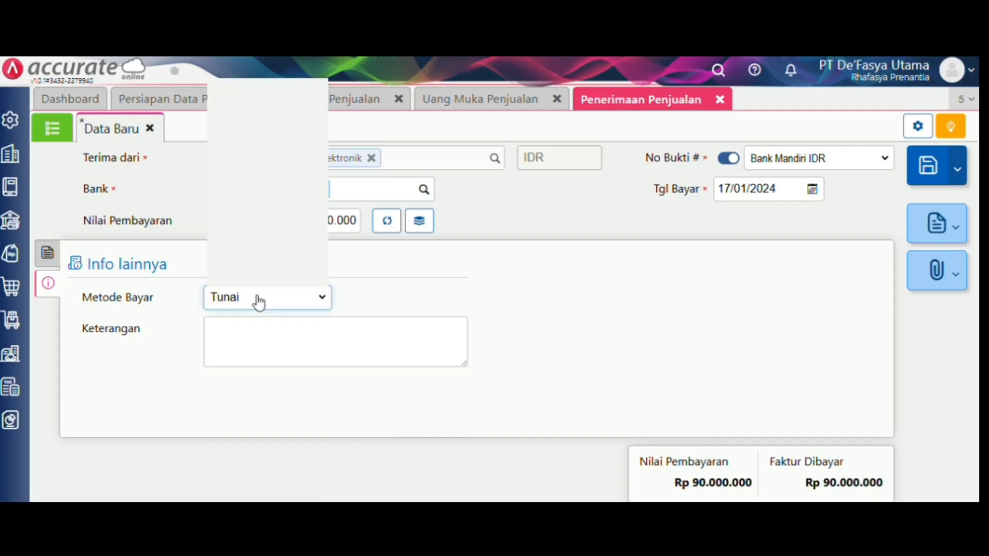
left_click(266, 124)
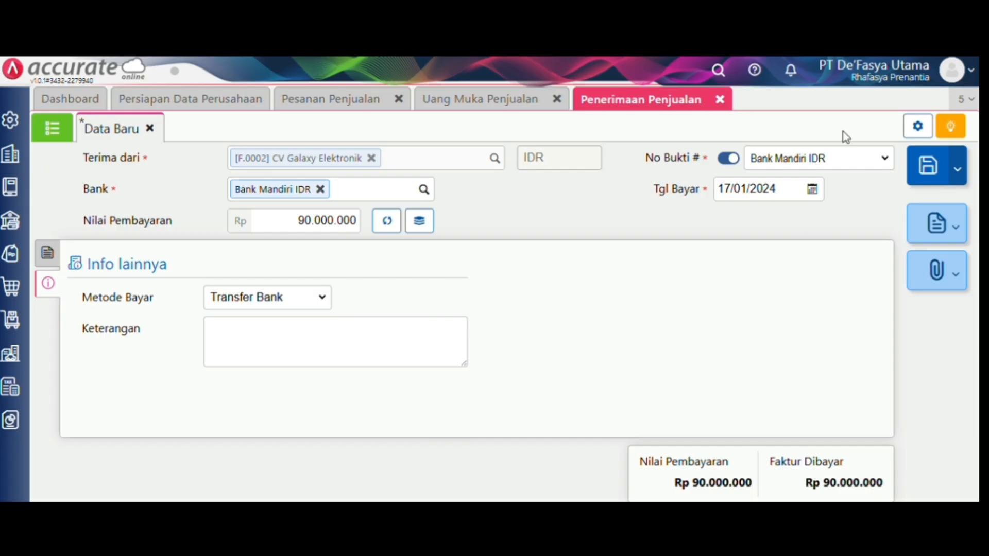
left_click(943, 170)
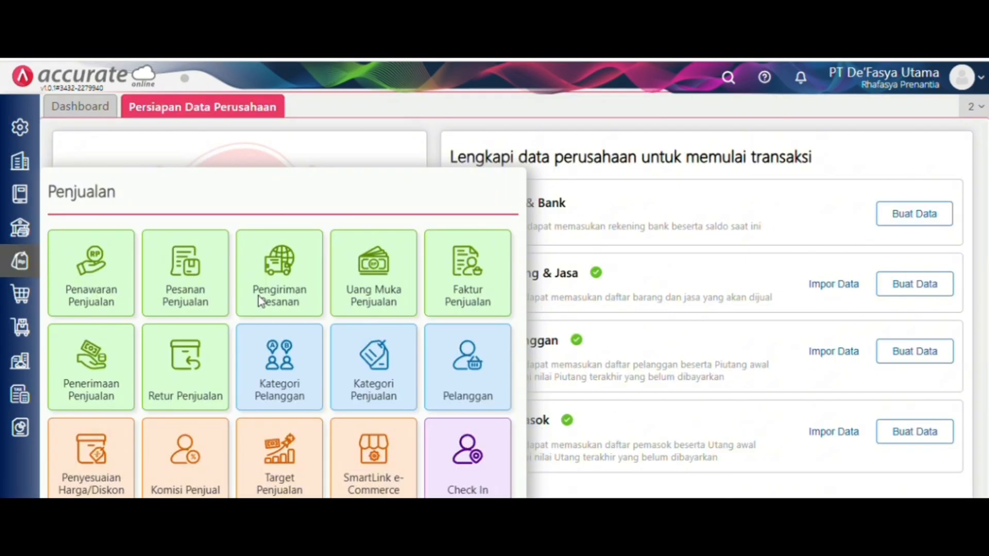
- Start a new delivery order shipping to CV Galaxy Elektronik
left_click(257, 298)
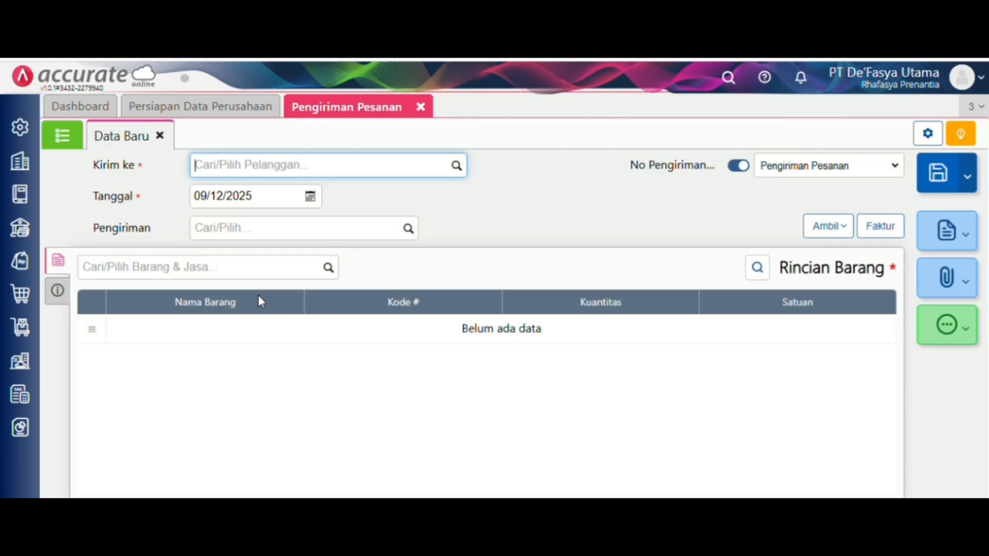
left_click(454, 170)
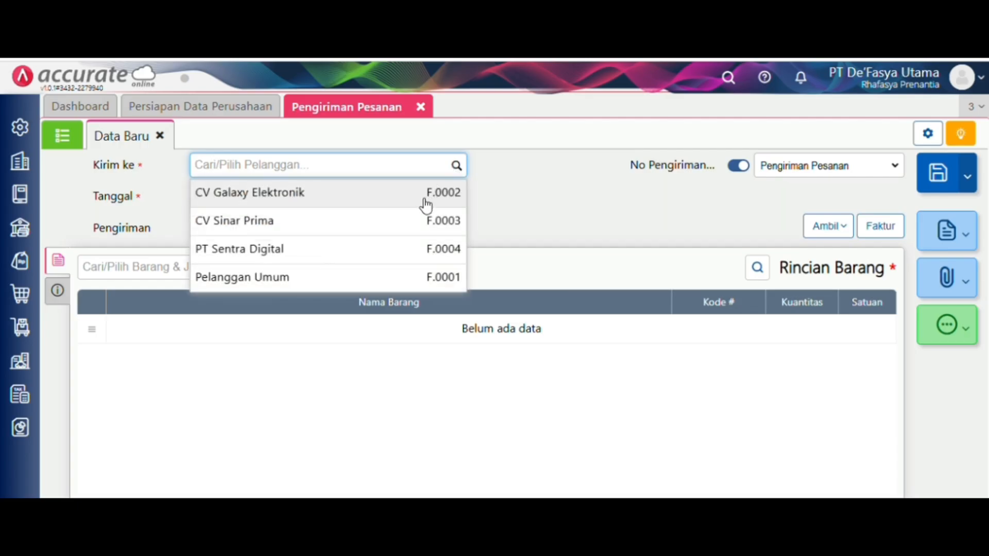
left_click(426, 195)
- Date the delivery order 18/01/2024 and choose mobil box as the shipping method
left_click(274, 207)
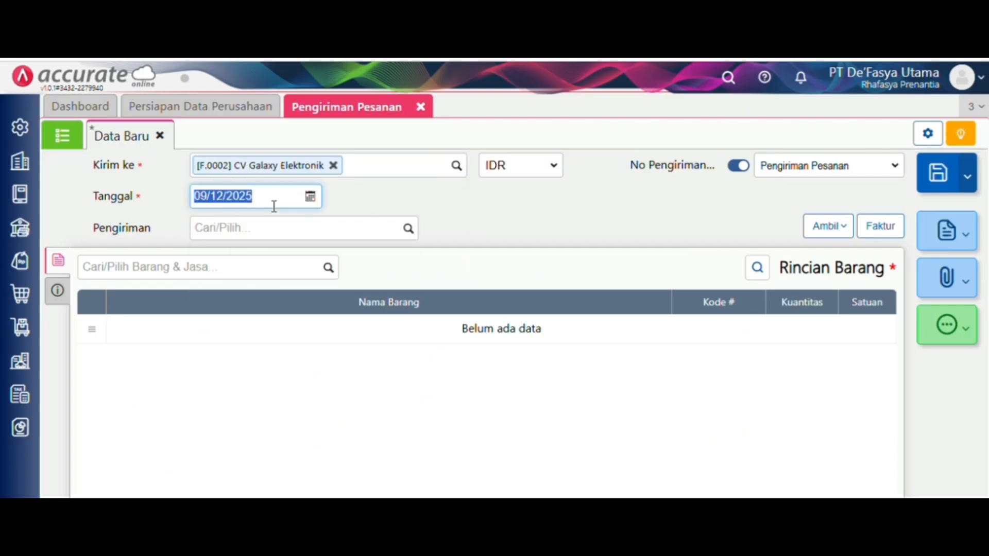
left_click(274, 206)
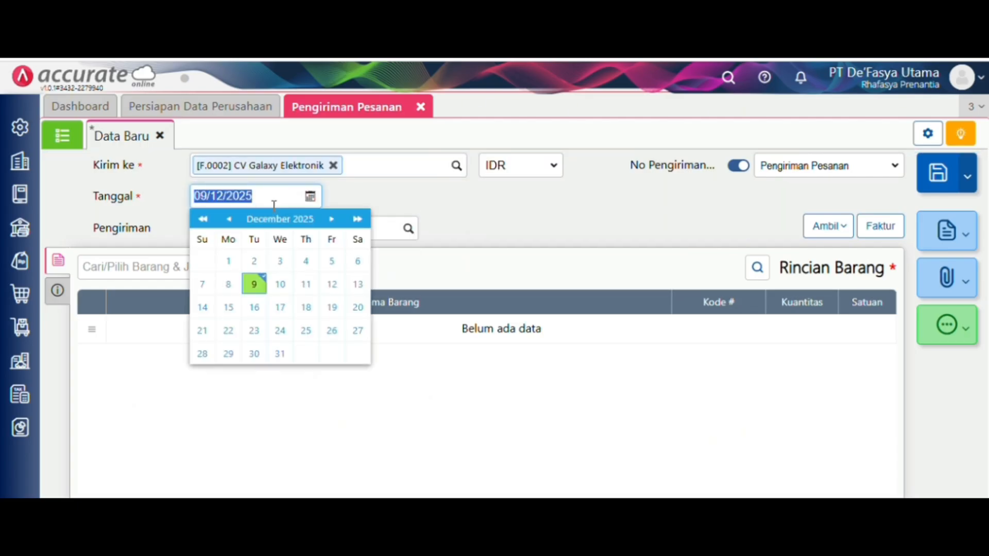
key("BackSpace")
type("18/01/2")
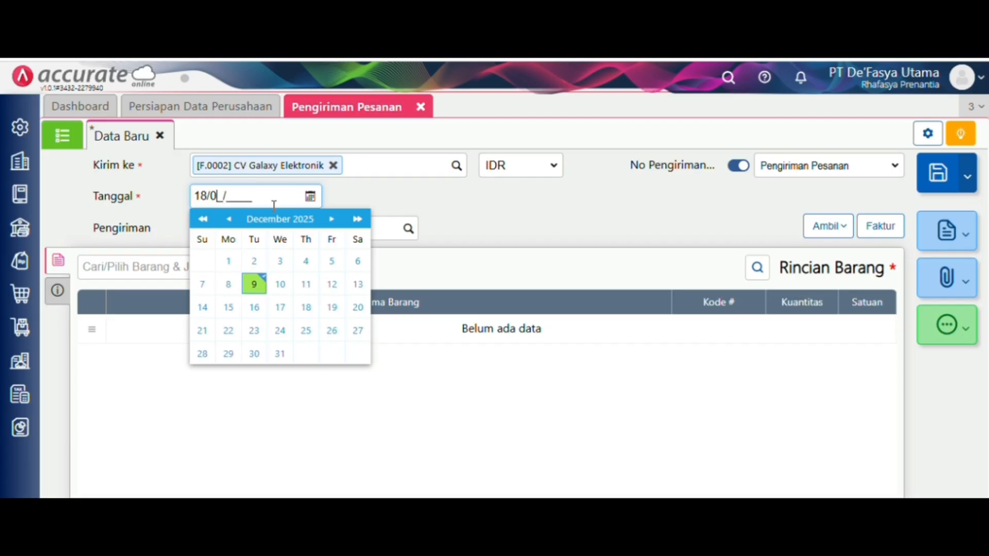
type("024")
left_click(480, 231)
left_click(408, 228)
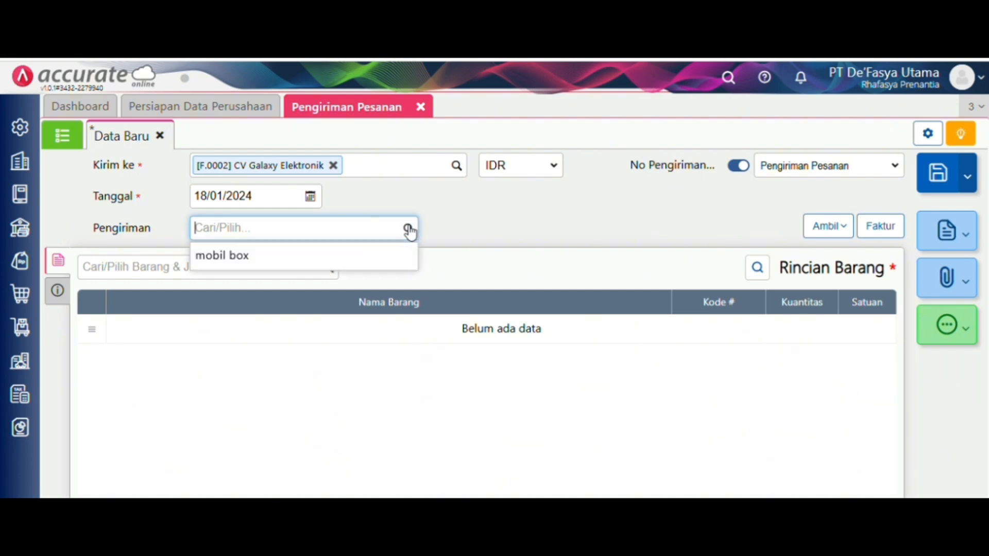
left_click(399, 256)
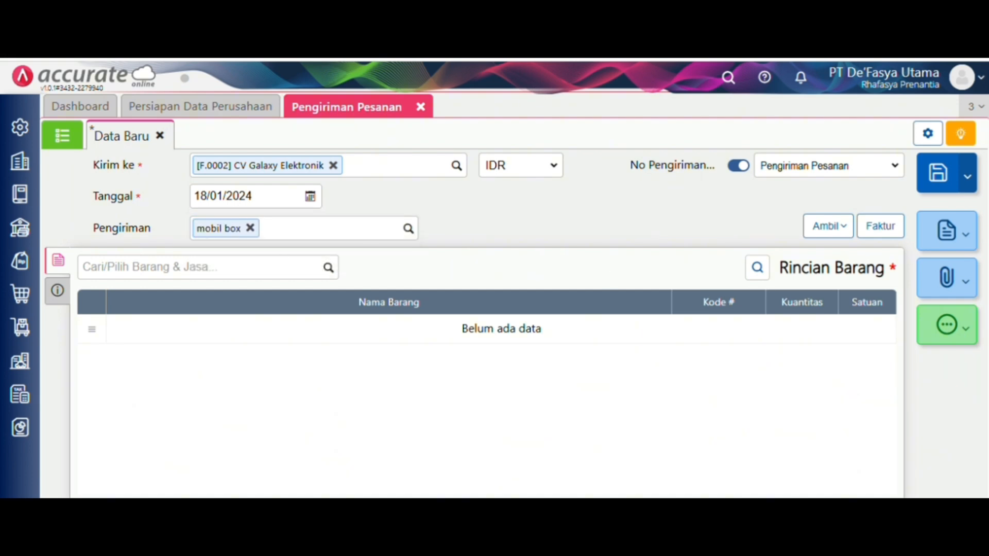
left_click(837, 227)
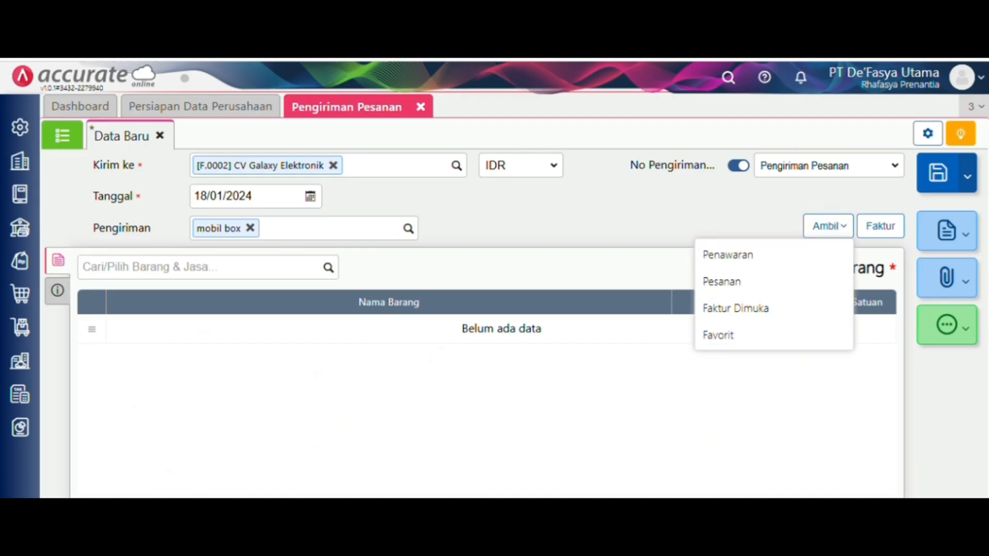
- Copy the items from sales order SO.2024.01.00001 into the delivery order
left_click(788, 279)
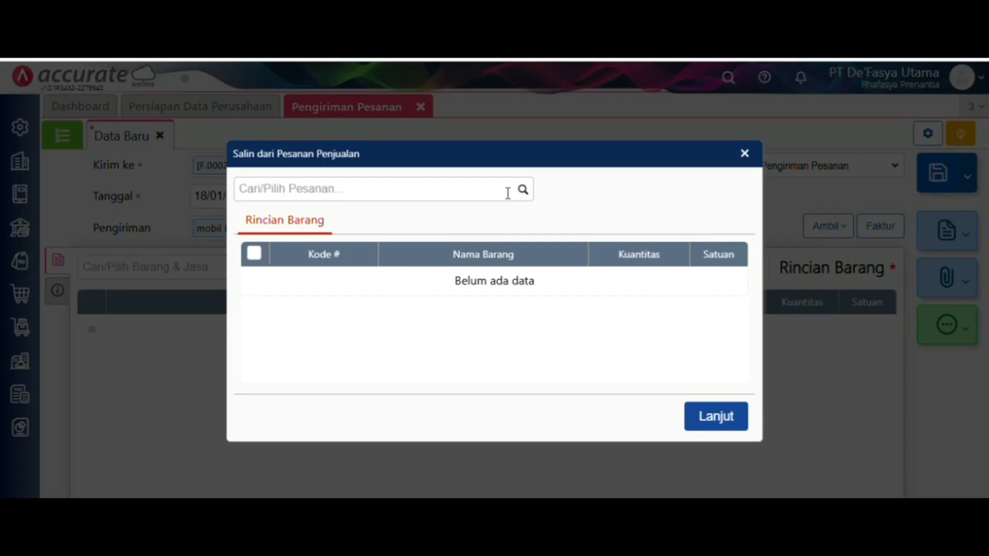
left_click(523, 190)
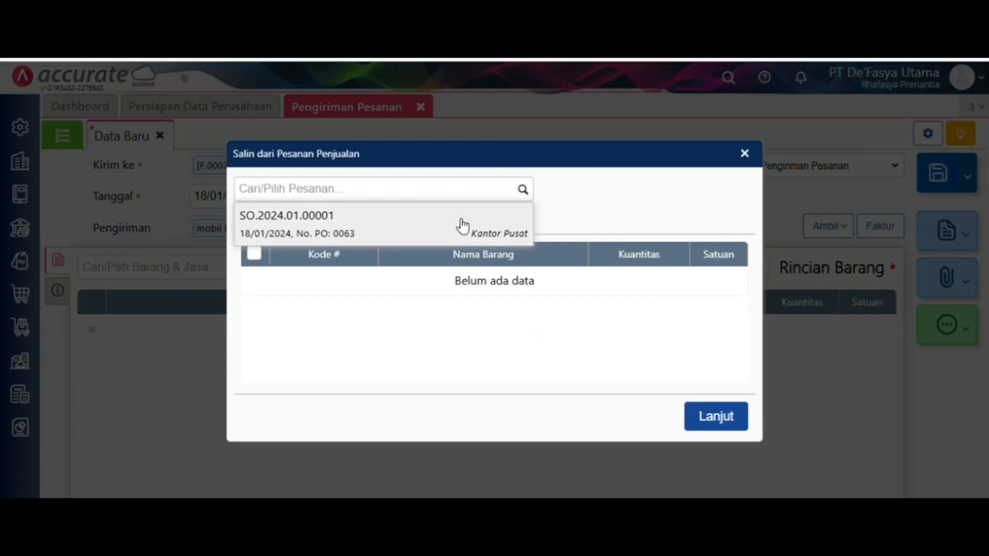
left_click(461, 224)
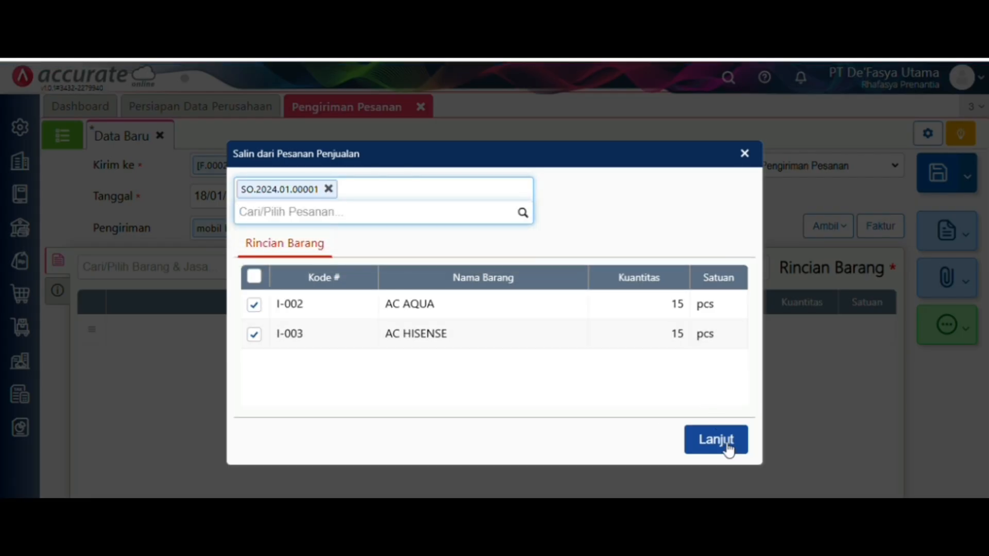
left_click(723, 441)
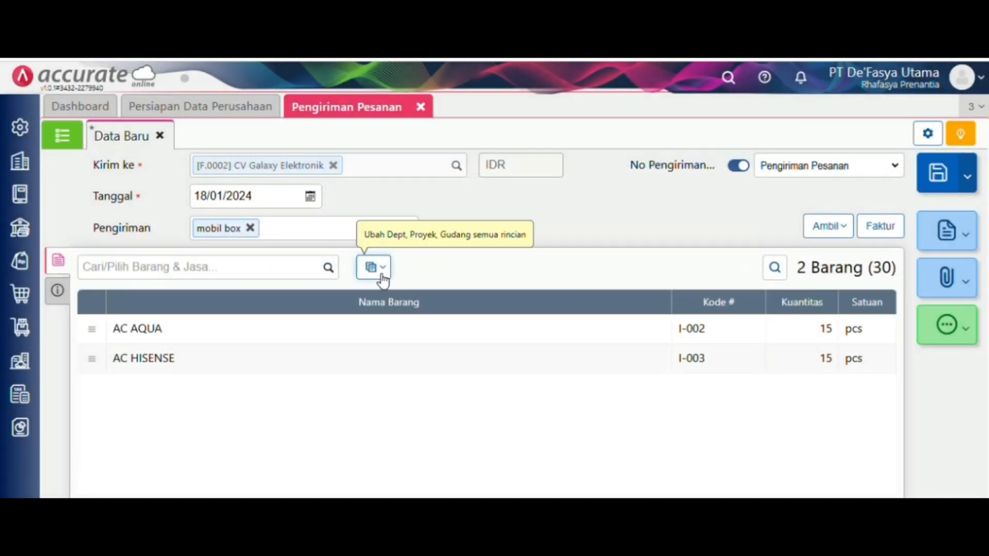
- Change the warehouse of all items to depan
left_click(381, 276)
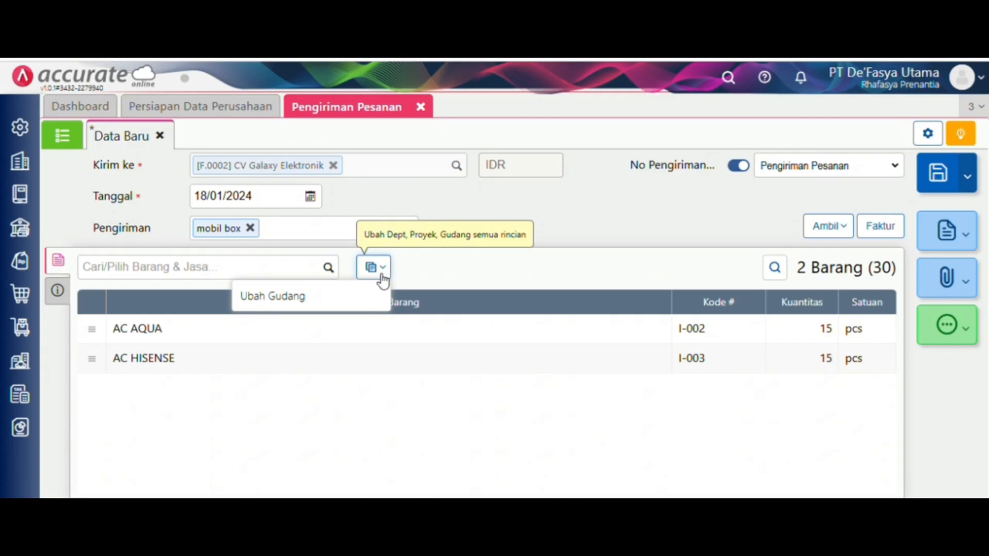
left_click(371, 301)
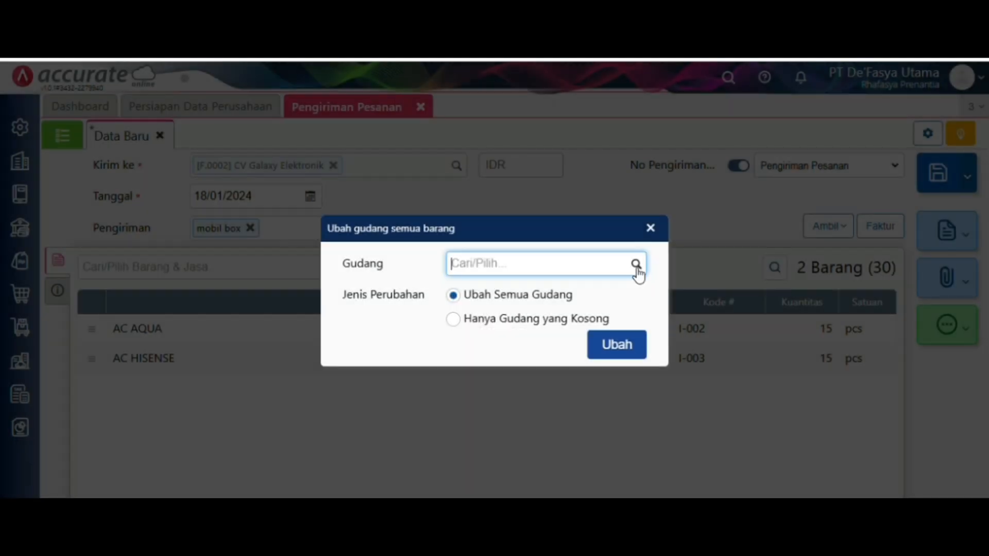
left_click(637, 264)
left_click(578, 369)
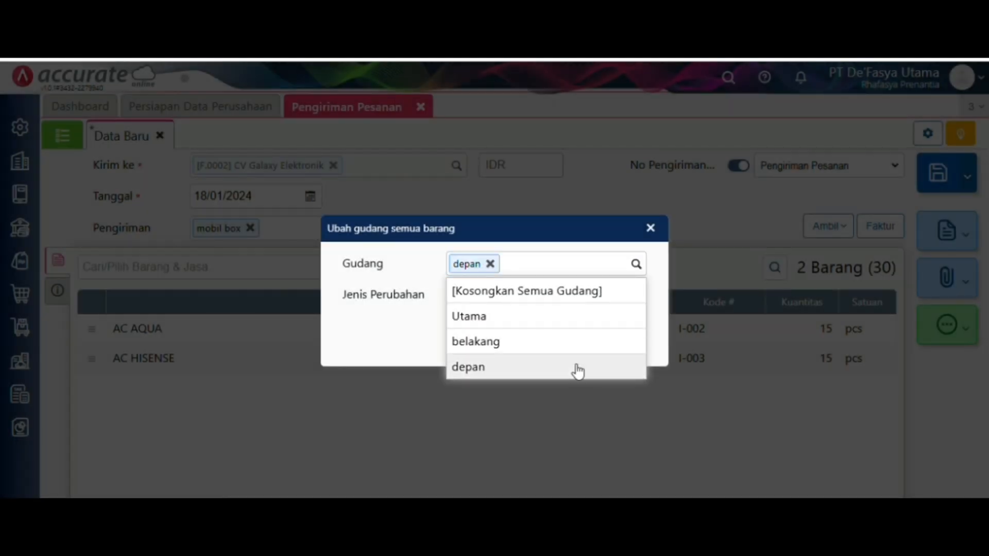
left_click(620, 345)
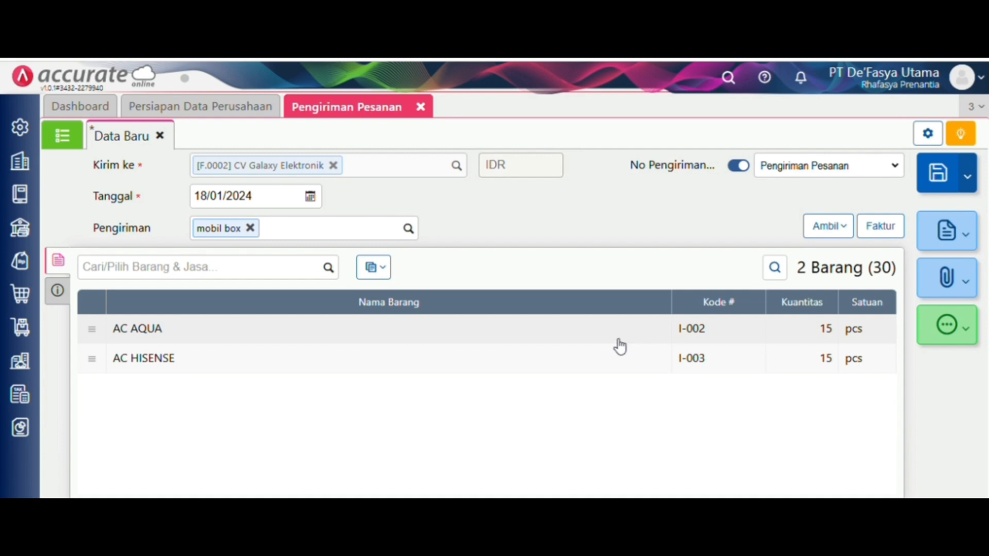
- Check PO number 0063, then save and close delivery order DO.2024.01.00002
left_click(62, 294)
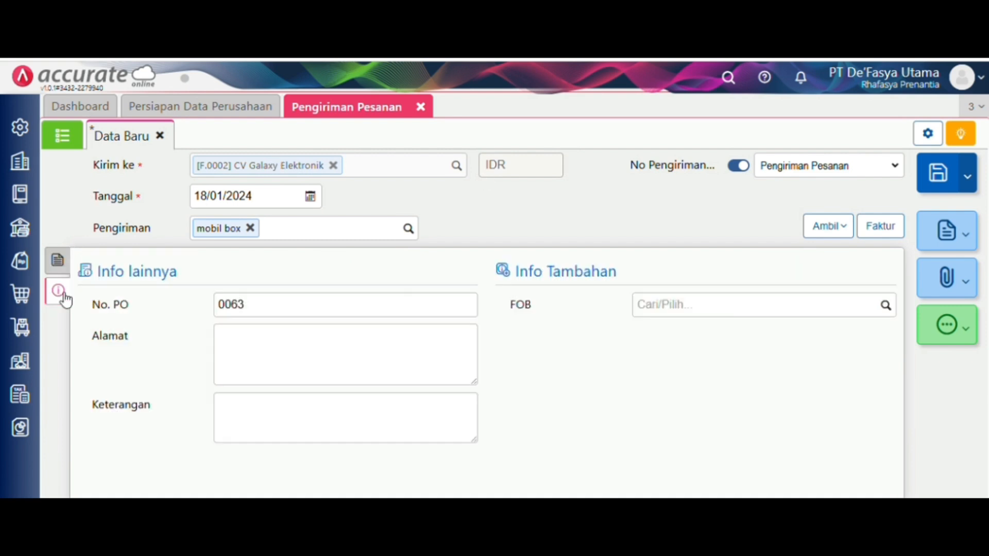
left_click(58, 261)
left_click(946, 178)
left_click(426, 108)
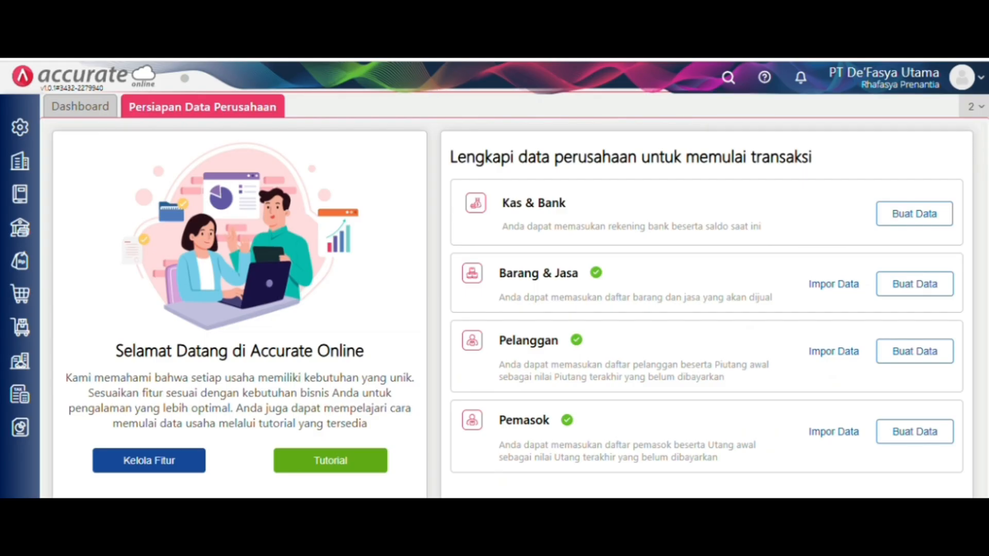
- Start a new sales invoice for customer CV Galaxy Elektronik
left_click(18, 261)
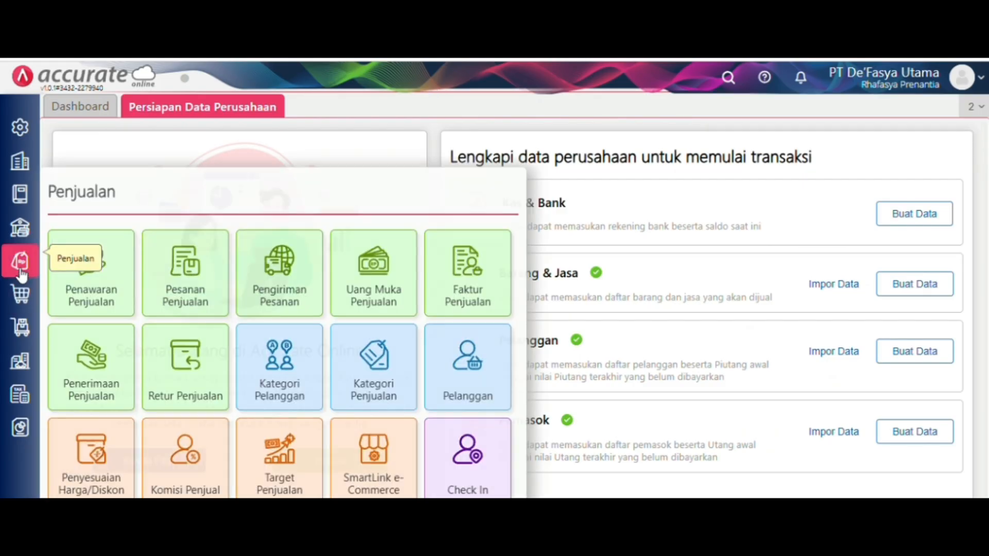
left_click(479, 275)
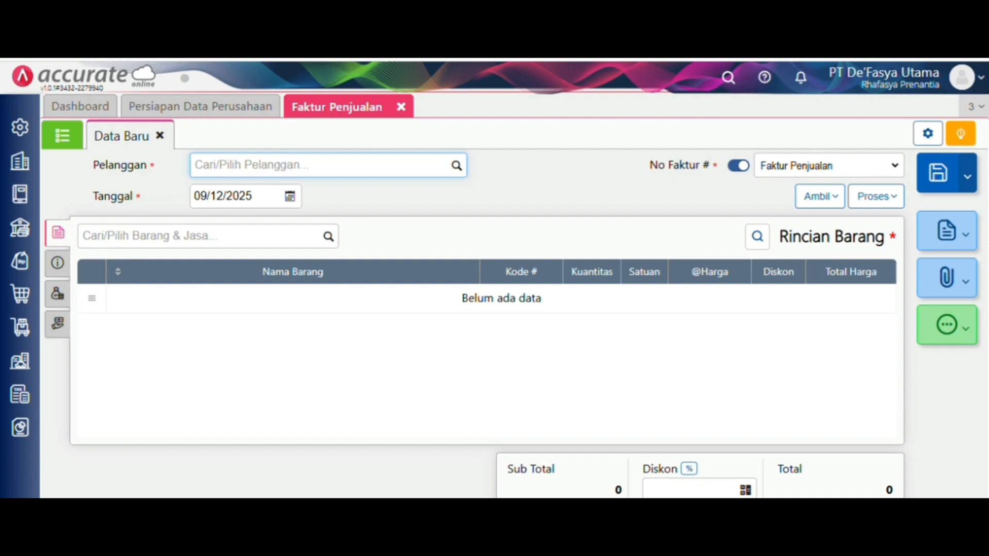
left_click(460, 169)
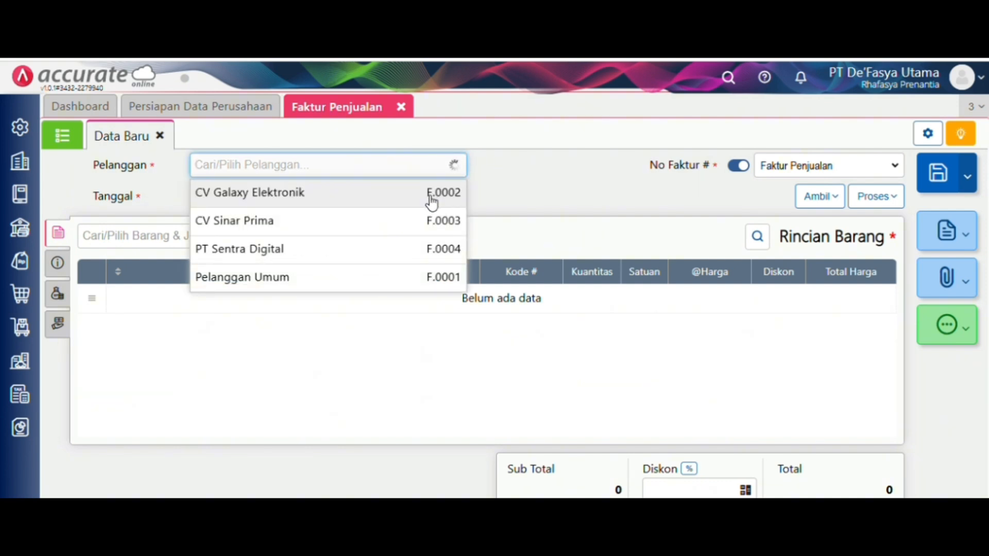
left_click(432, 199)
- Set the invoice date to 19/01/2024
left_click(271, 196)
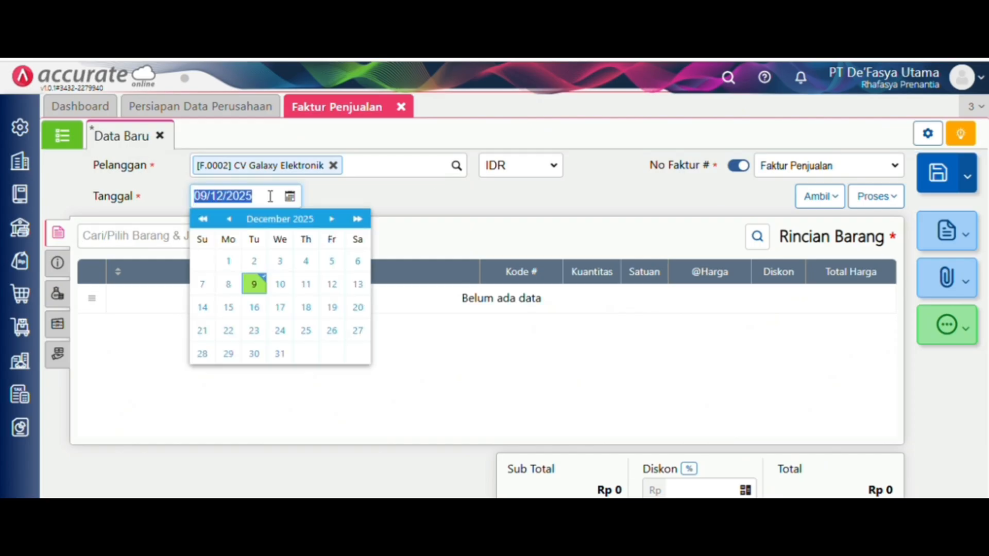
key("BackSpace")
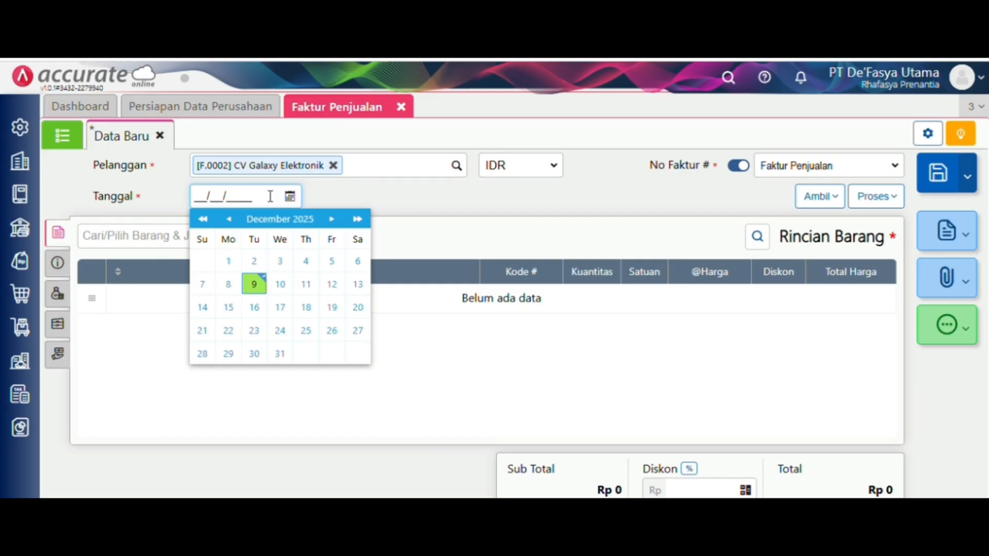
type("19/01/2024")
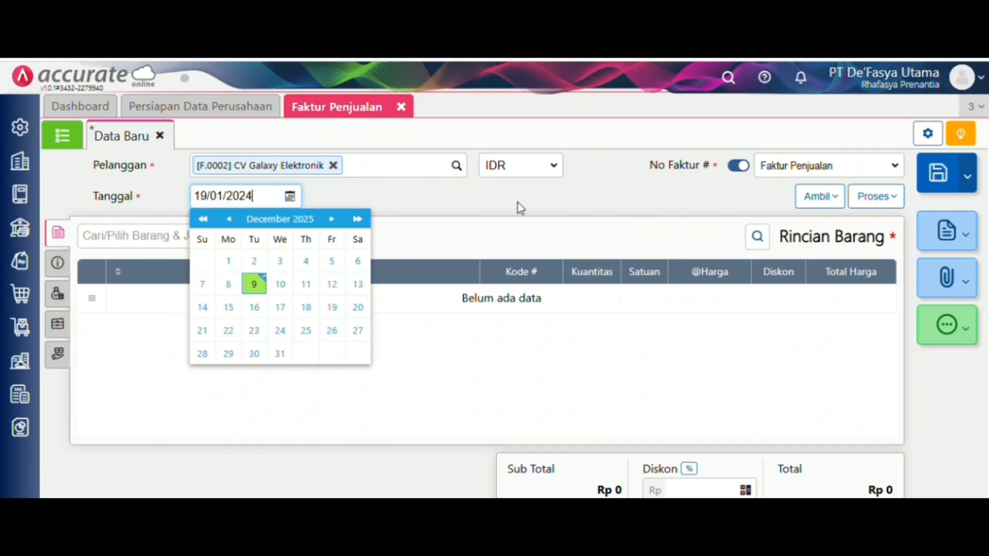
left_click(518, 203)
left_click(811, 198)
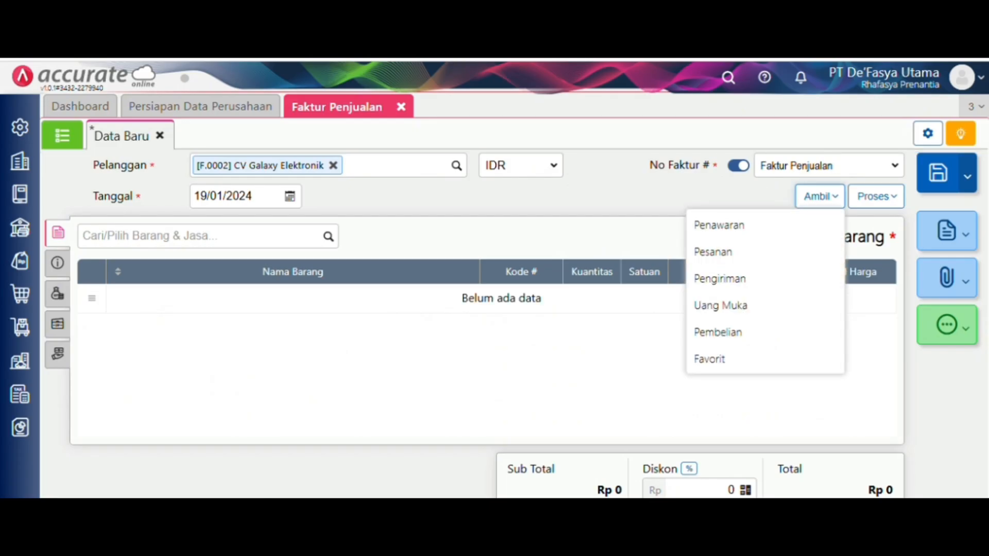
- Copy AC AQUA and AC HISENSE from delivery DO.2024.01.00002, then save and close the invoice
left_click(810, 198)
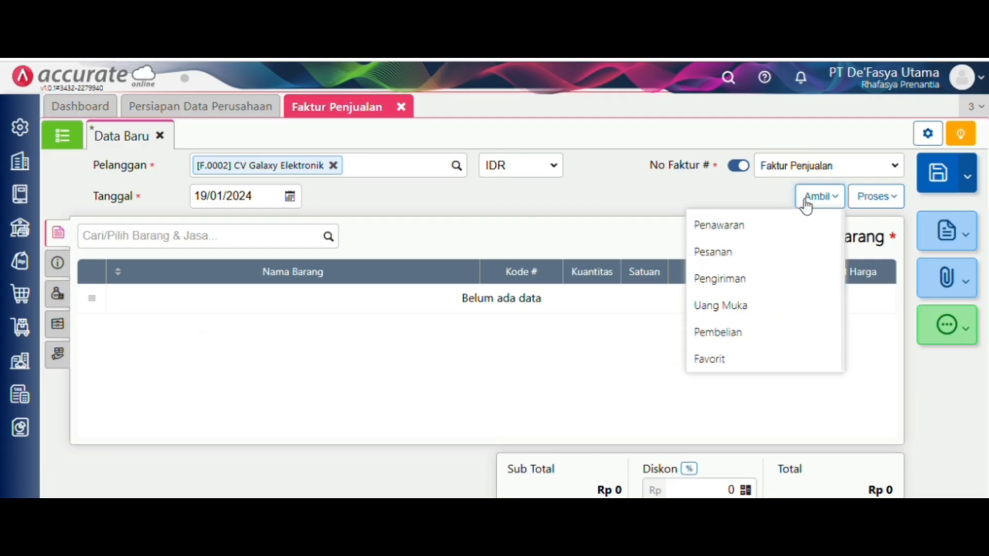
left_click(781, 281)
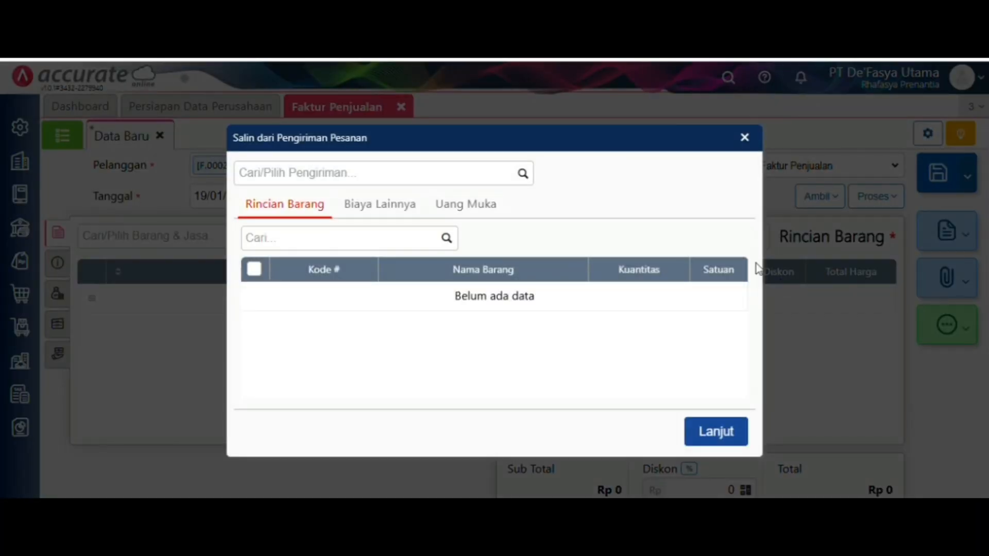
left_click(522, 180)
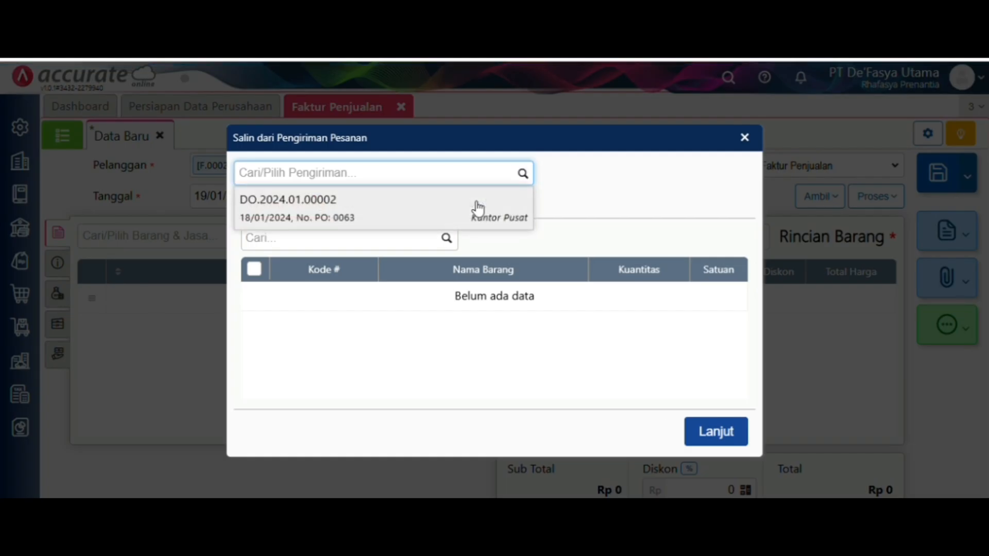
left_click(476, 206)
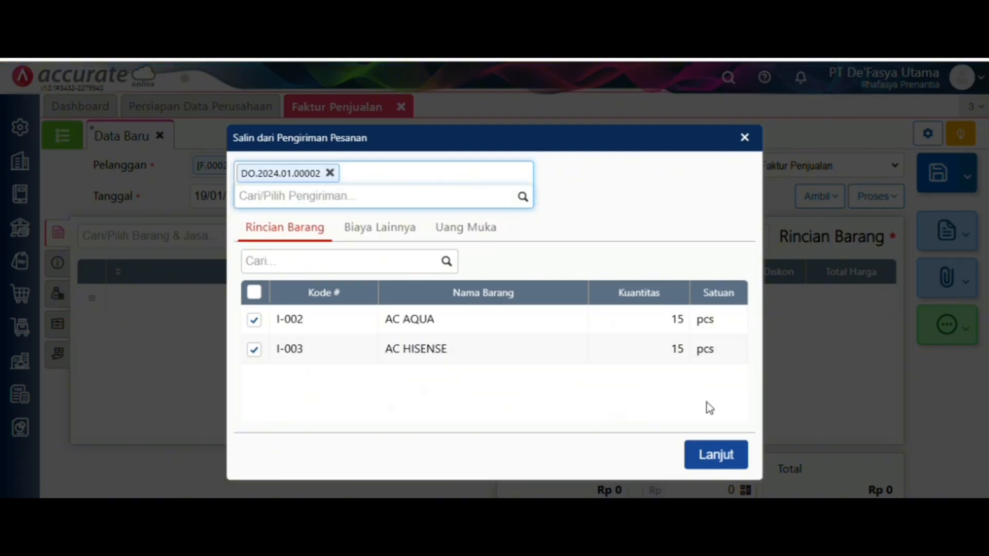
left_click(724, 455)
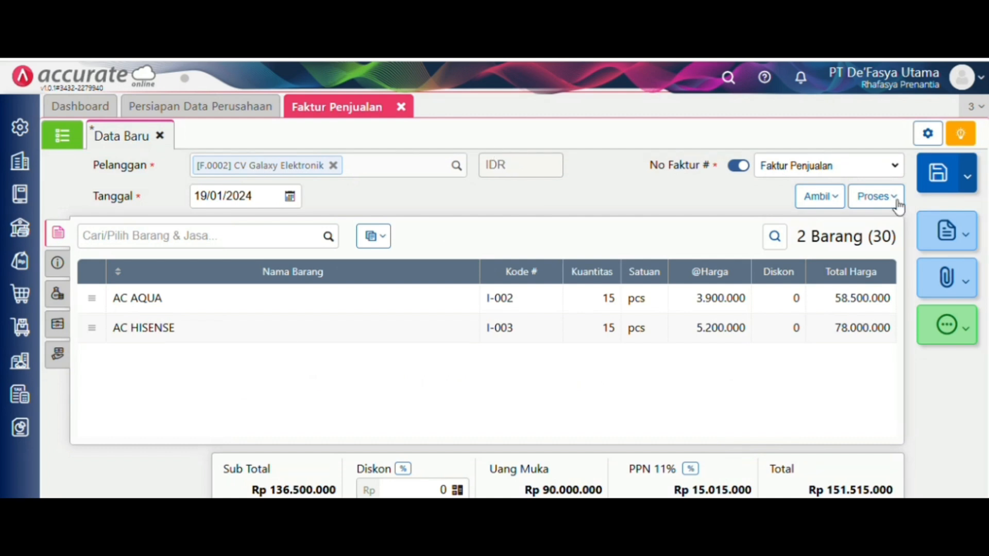
left_click(930, 178)
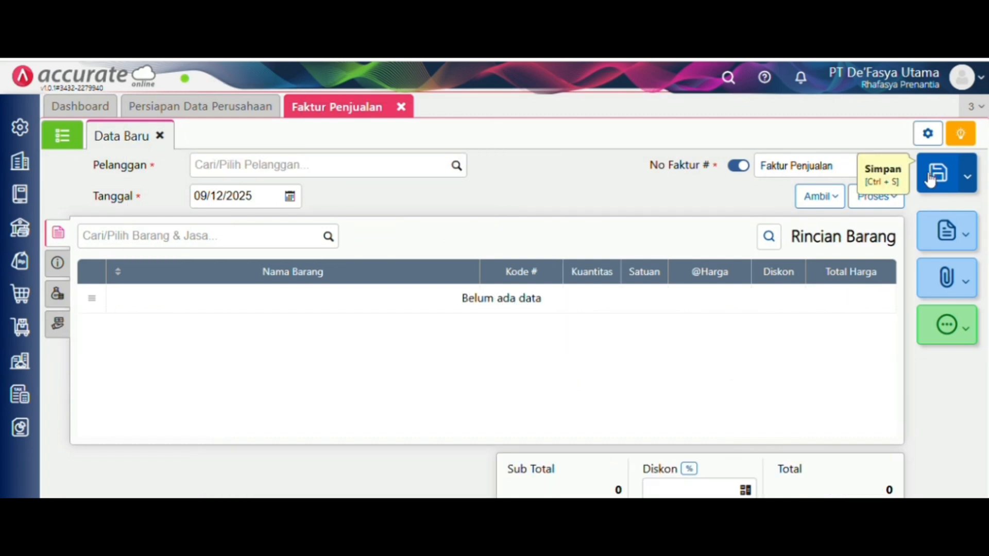
left_click(402, 107)
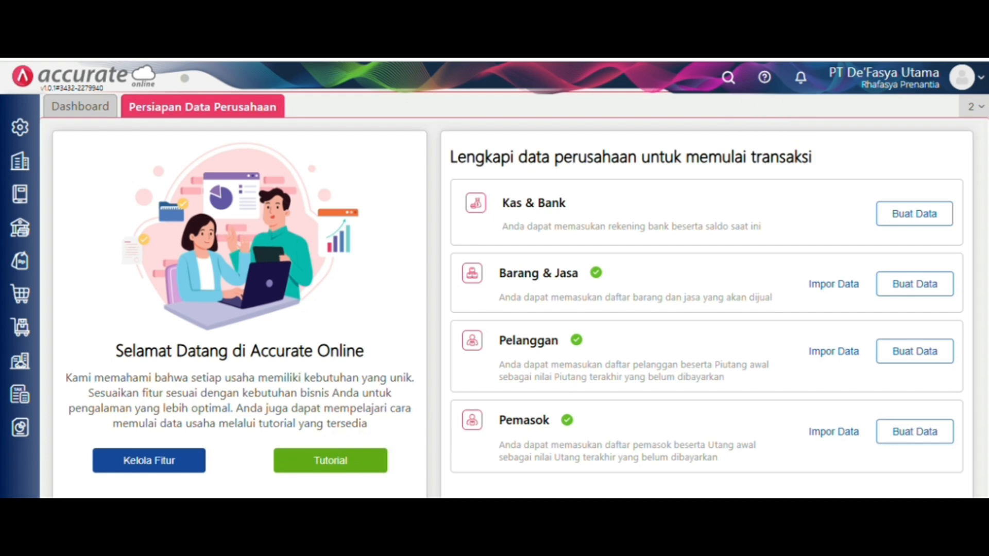
- Start a sales down payment for CV Sinar Prima dated 20/01/2024
left_click(19, 262)
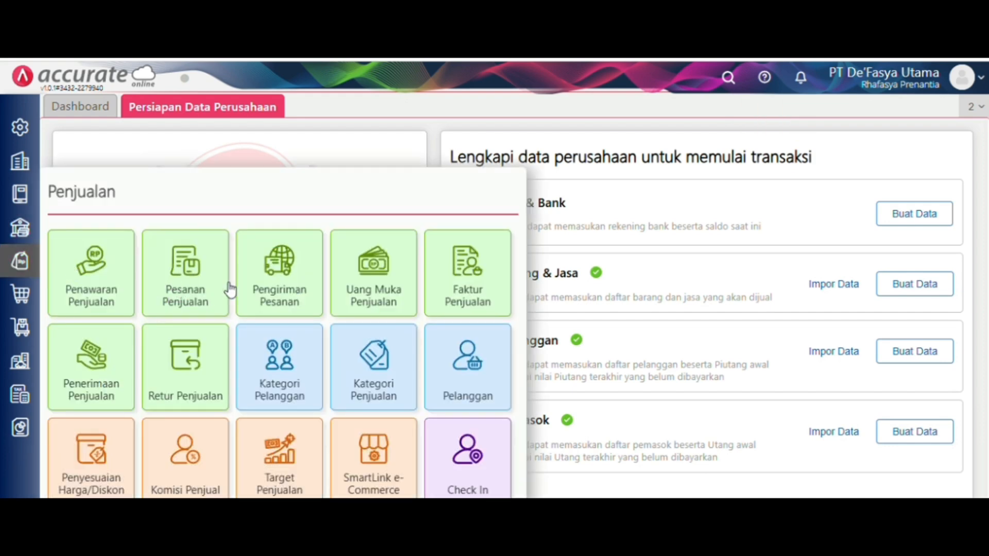
left_click(367, 280)
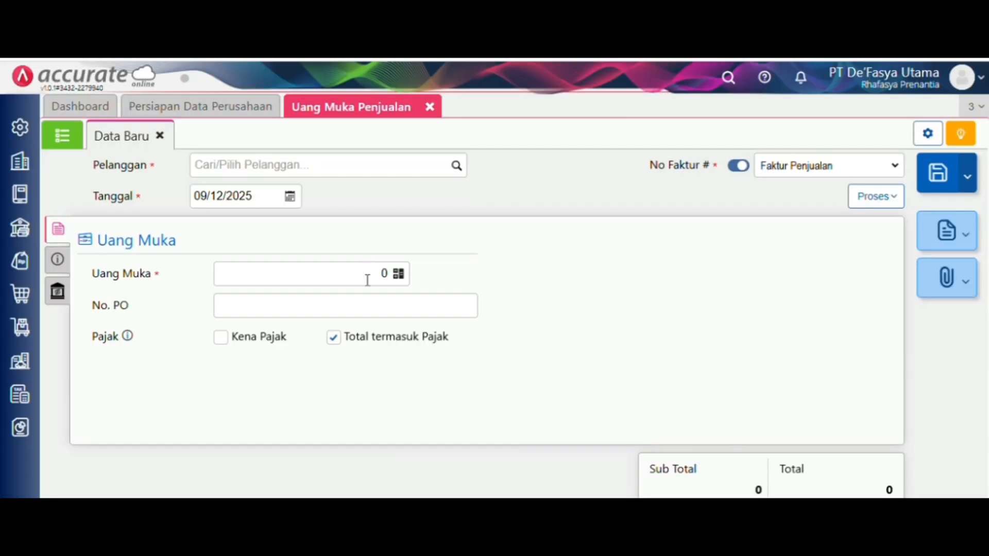
left_click(457, 167)
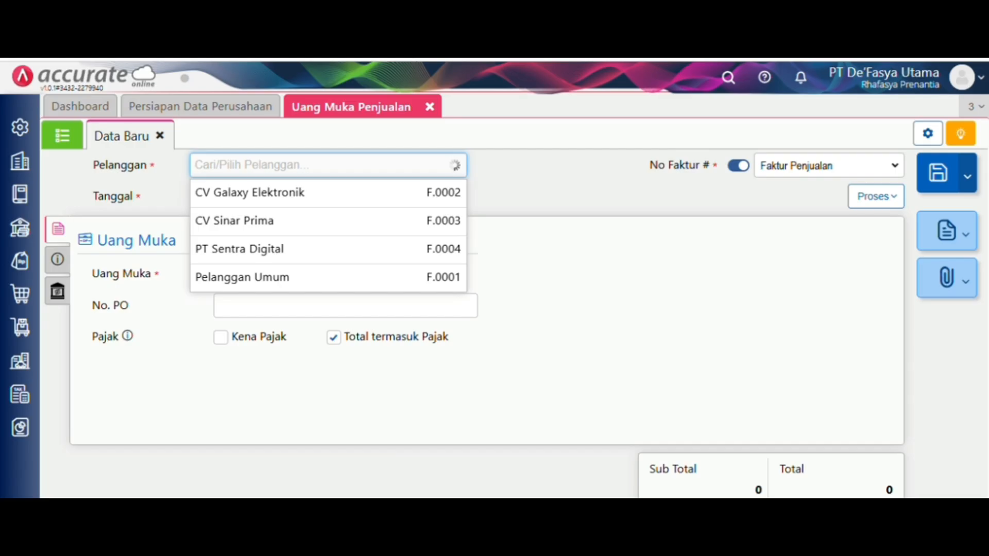
left_click(405, 223)
left_click(270, 195)
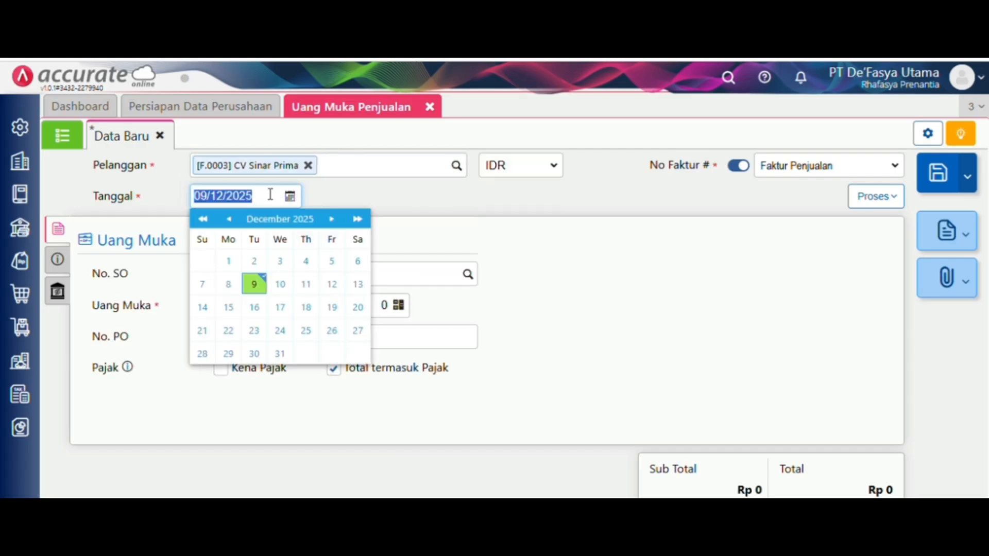
key("BackSpace")
type("20013")
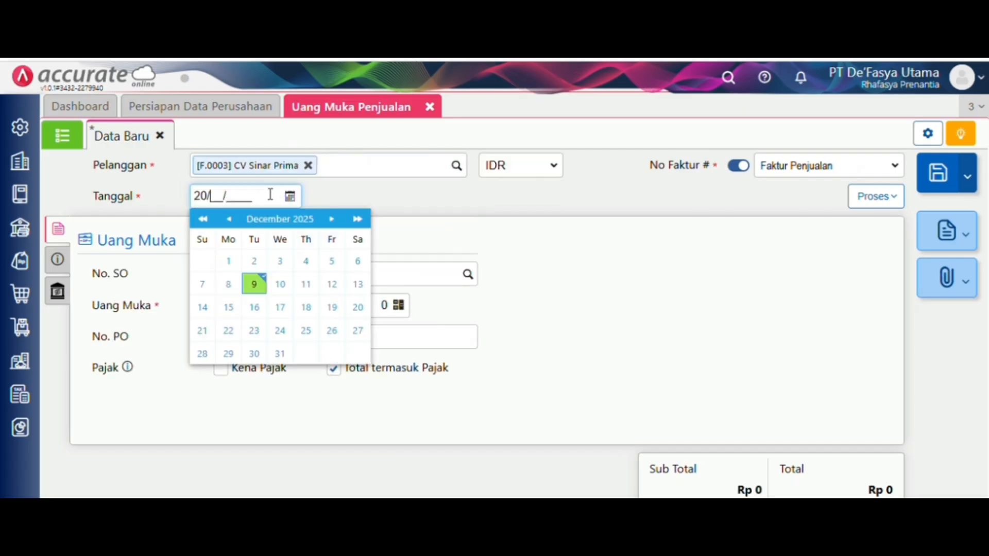
key("BackSpace")
type("2024")
left_click(430, 242)
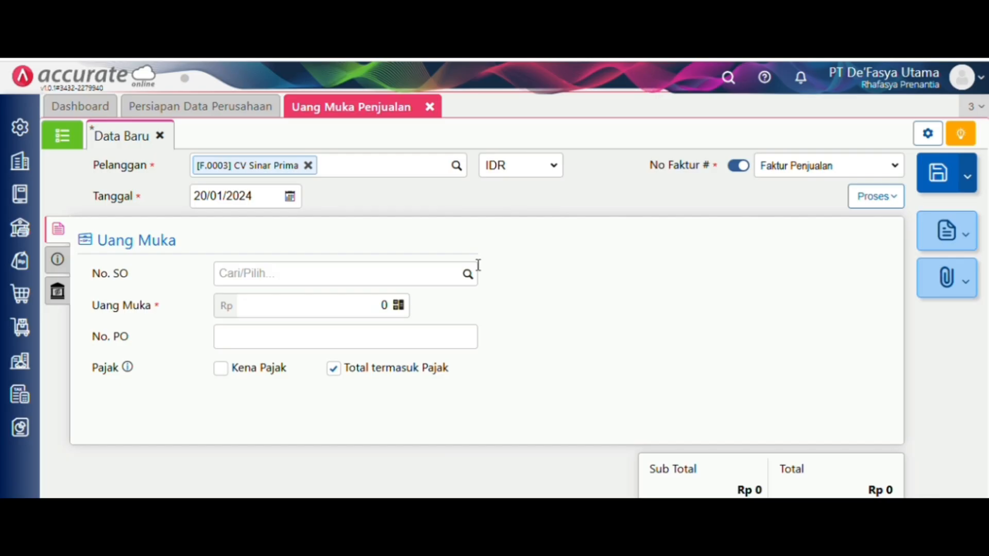
- Enter a Rp 40.000.000 amount and make it taxable with Pajak Pertambahan Nilai at PPN 11%
left_click(351, 306)
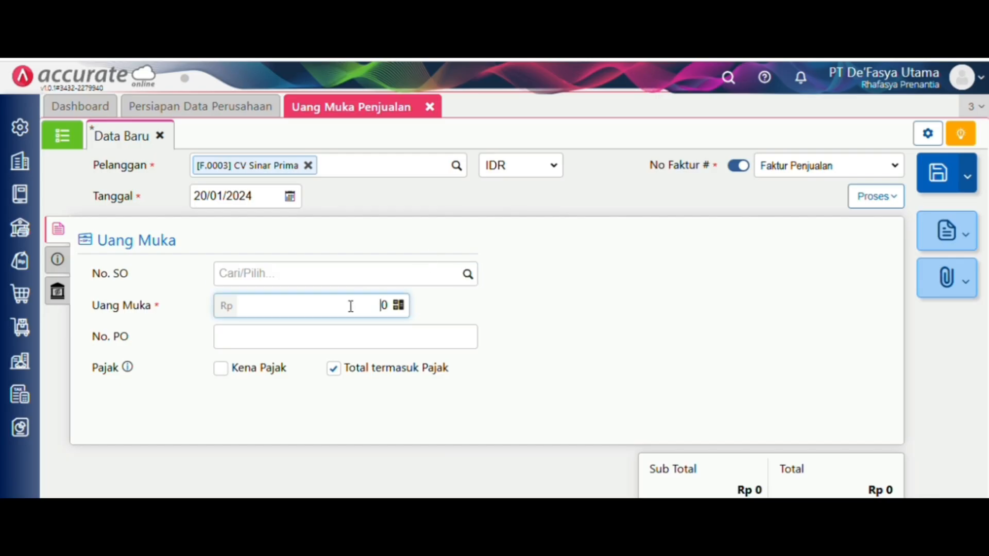
type("40.000.000")
key("Tab")
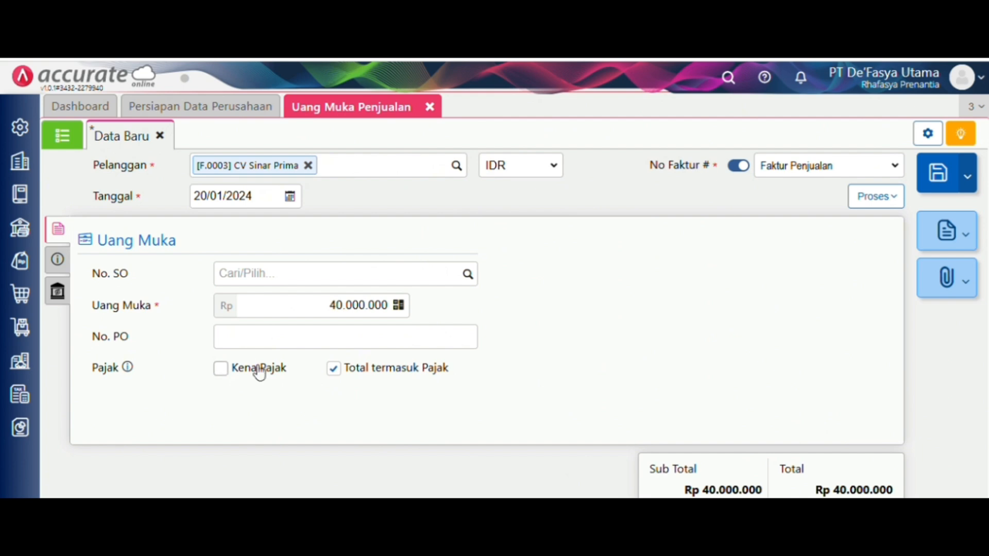
left_click(259, 370)
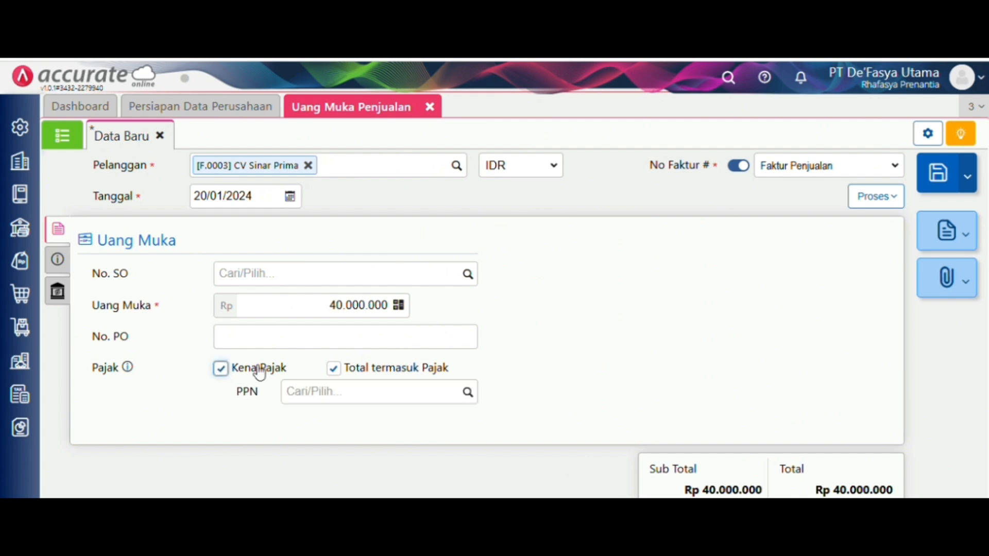
left_click(469, 396)
left_click(466, 397)
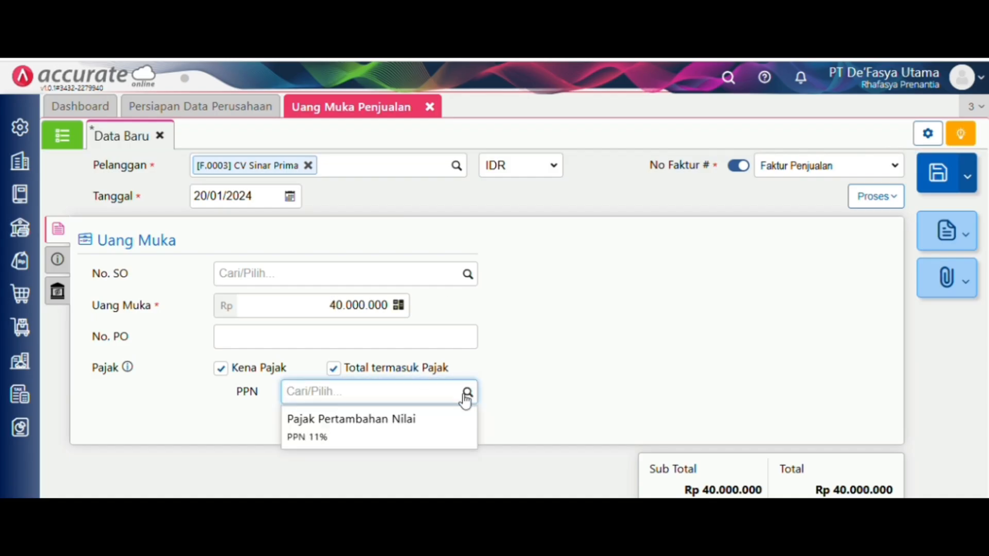
left_click(448, 419)
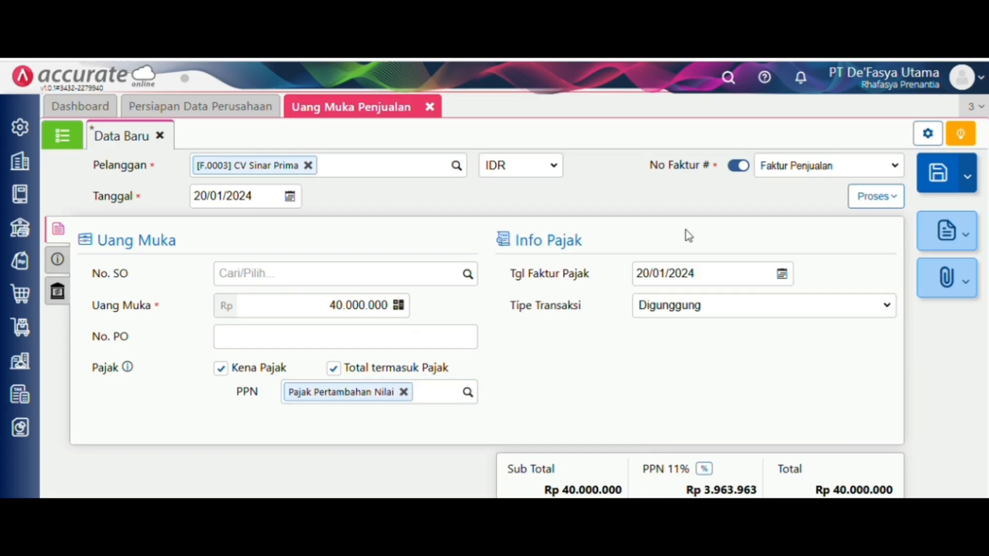
left_click(875, 196)
- Turn the down payment into a receipt with the calculated amount, dated 20/01/2024
left_click(879, 227)
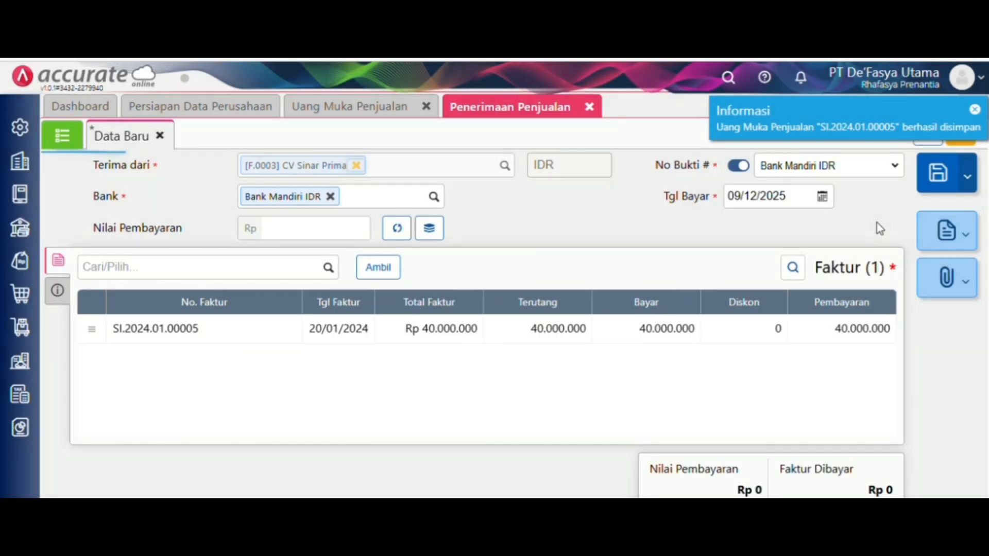
left_click(397, 230)
left_click(782, 197)
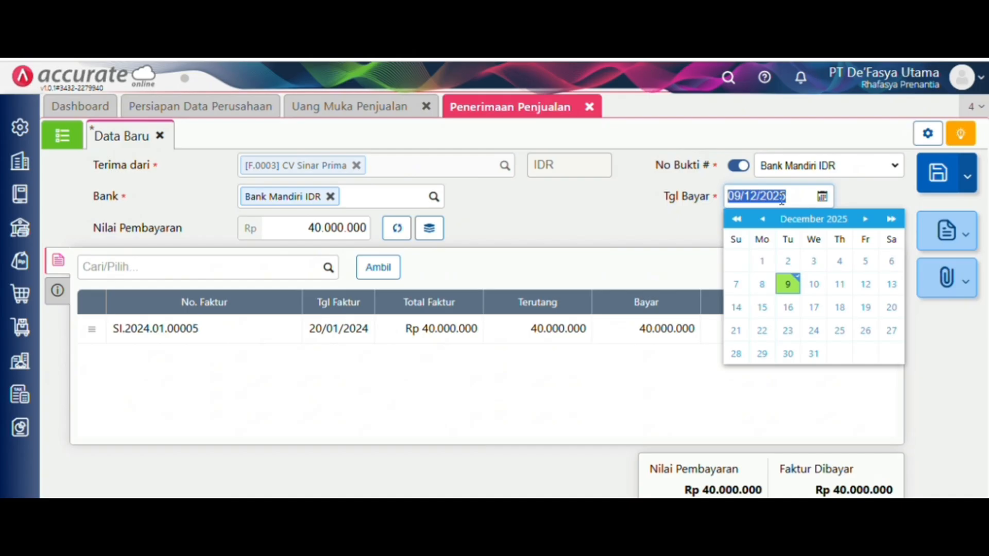
key("BackSpace")
type("20/01/2")
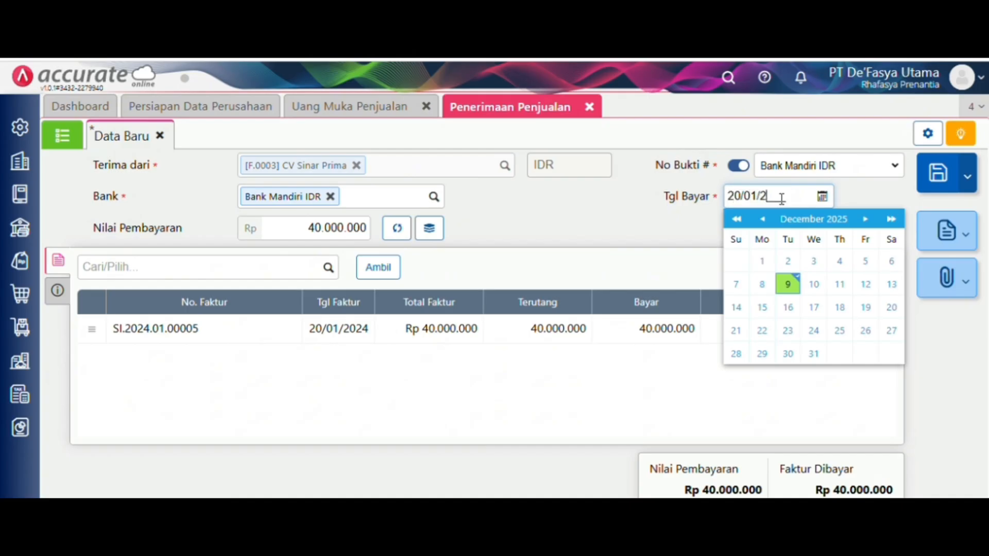
type("024")
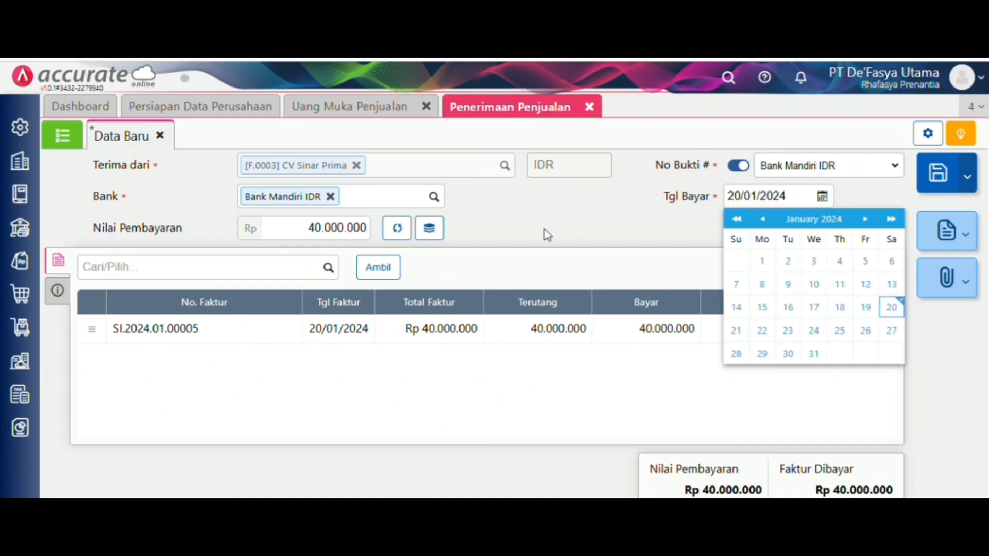
left_click(538, 230)
- Set the payment method to Transfer Bank and save receipt 110201.2024.01.00006
left_click(58, 290)
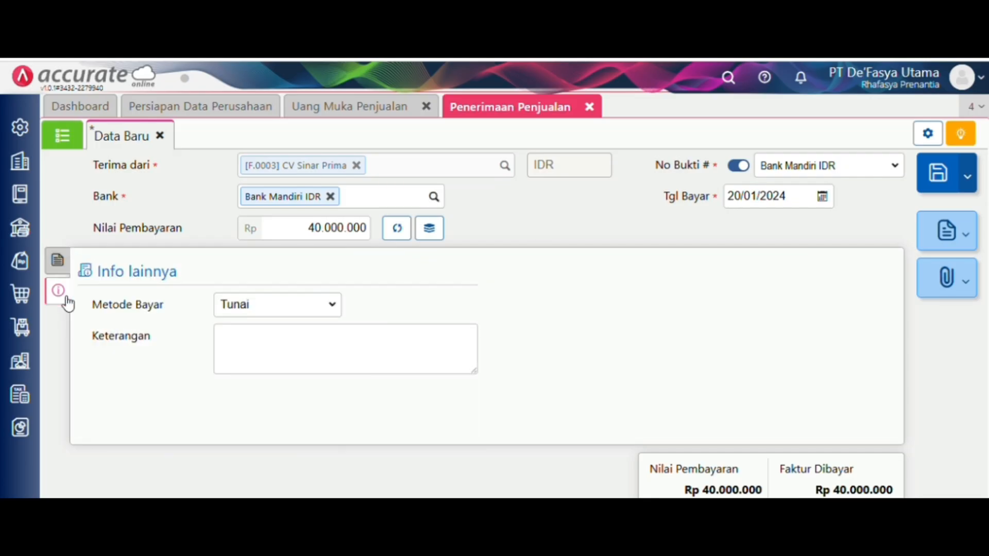
left_click(264, 303)
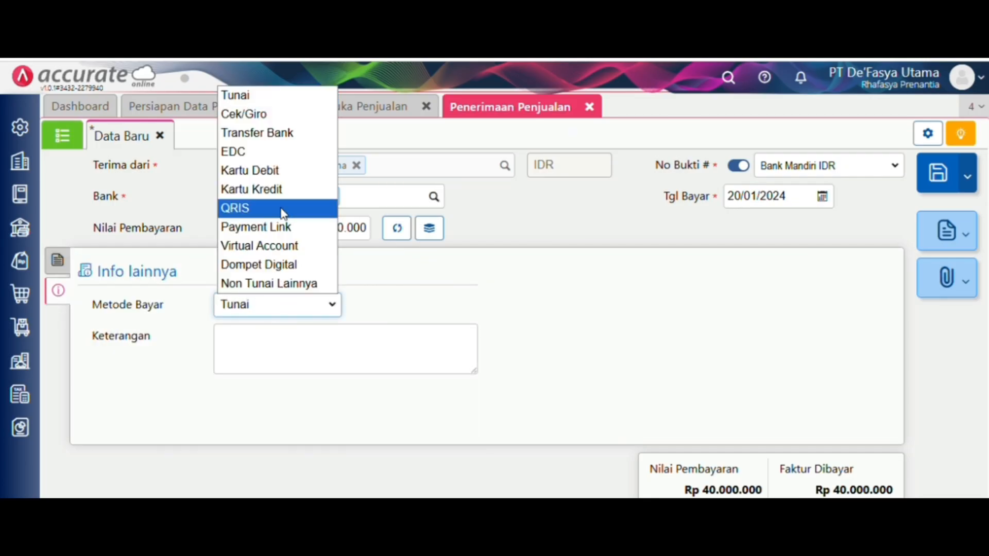
left_click(283, 132)
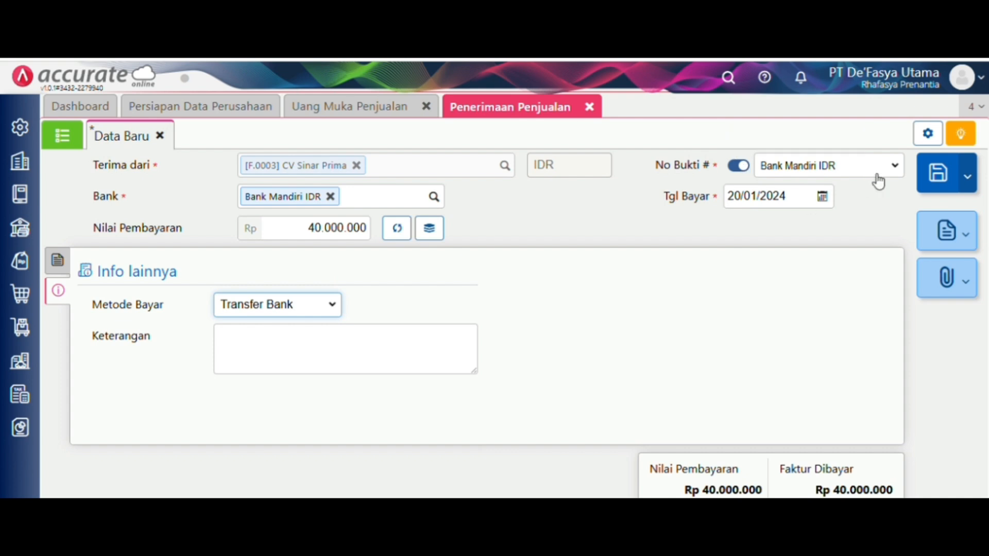
left_click(932, 183)
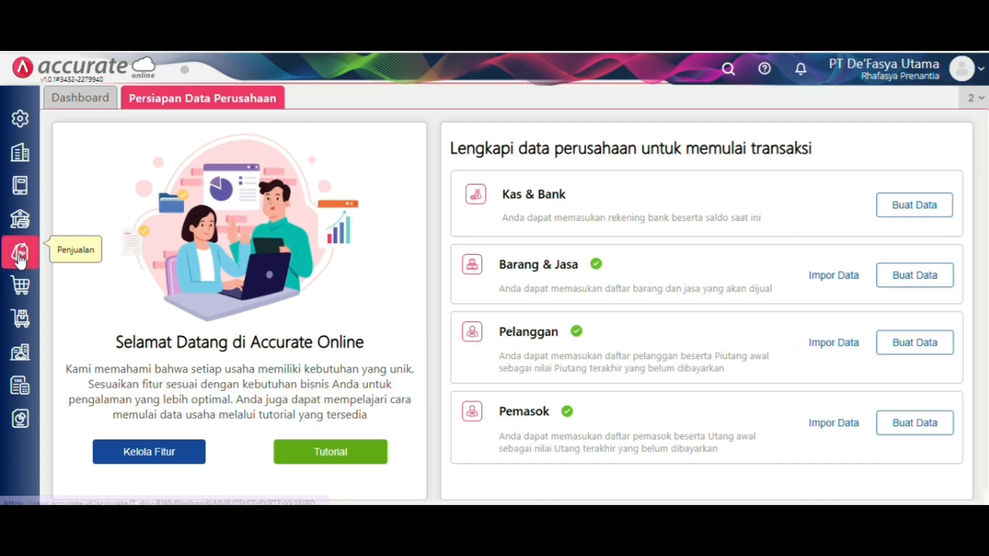
- Start a new sales order for customer CV Sinar Prima
left_click(20, 252)
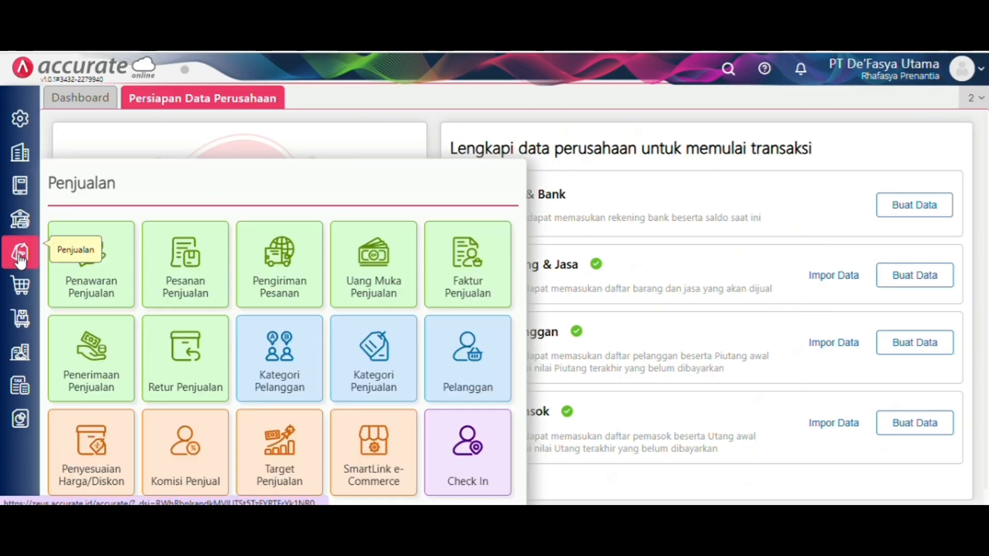
left_click(183, 282)
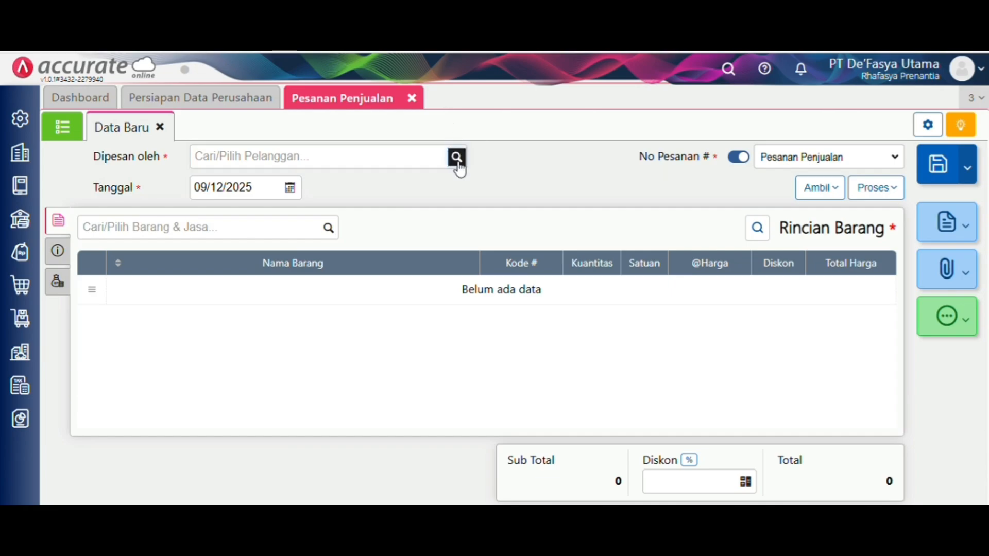
left_click(456, 157)
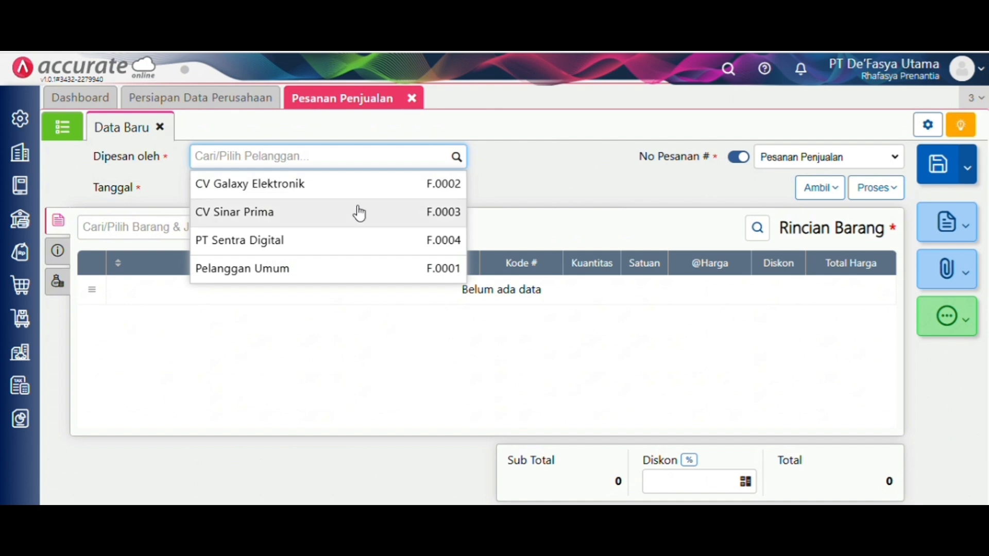
left_click(338, 216)
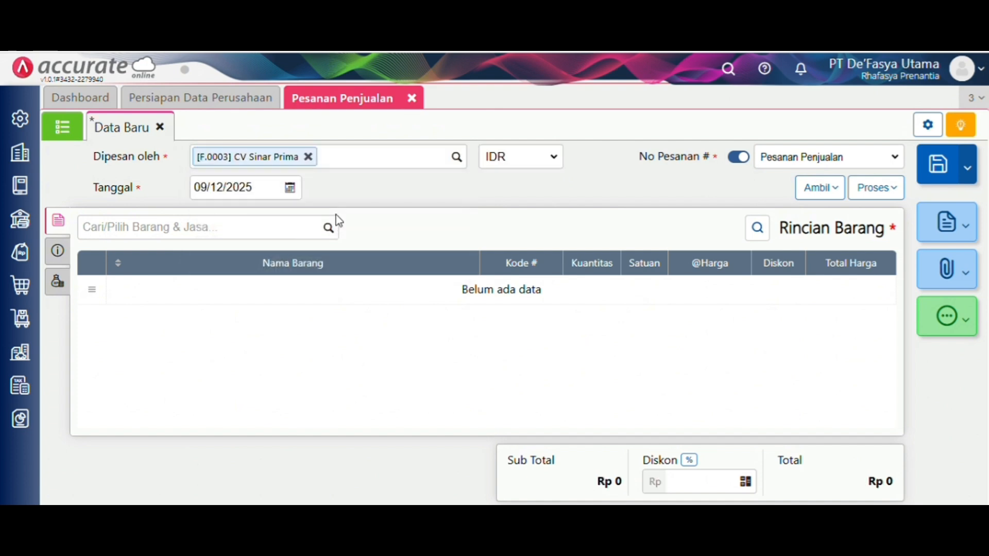
- Set the order date to 21/01/2024
left_click(256, 182)
key("BackSpace")
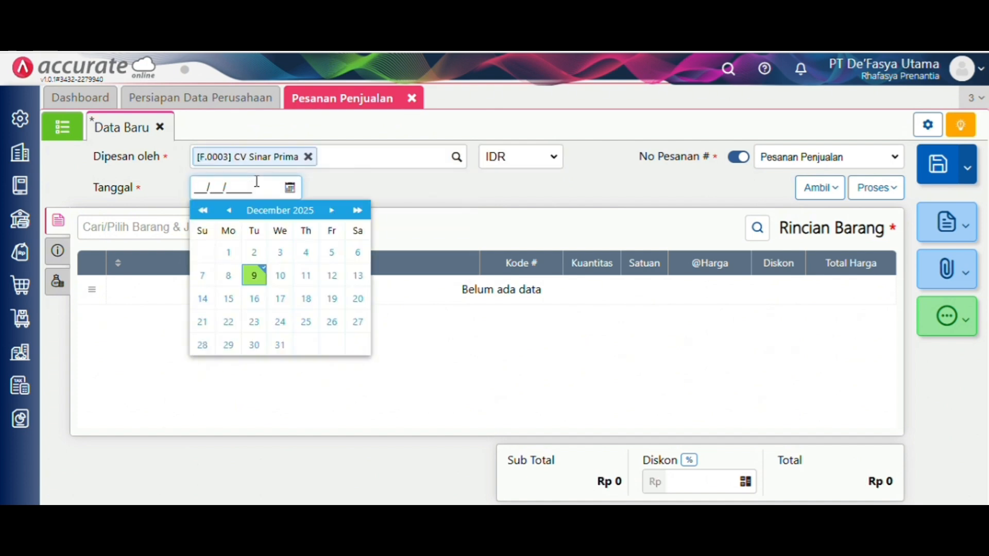
type("21/01/2024")
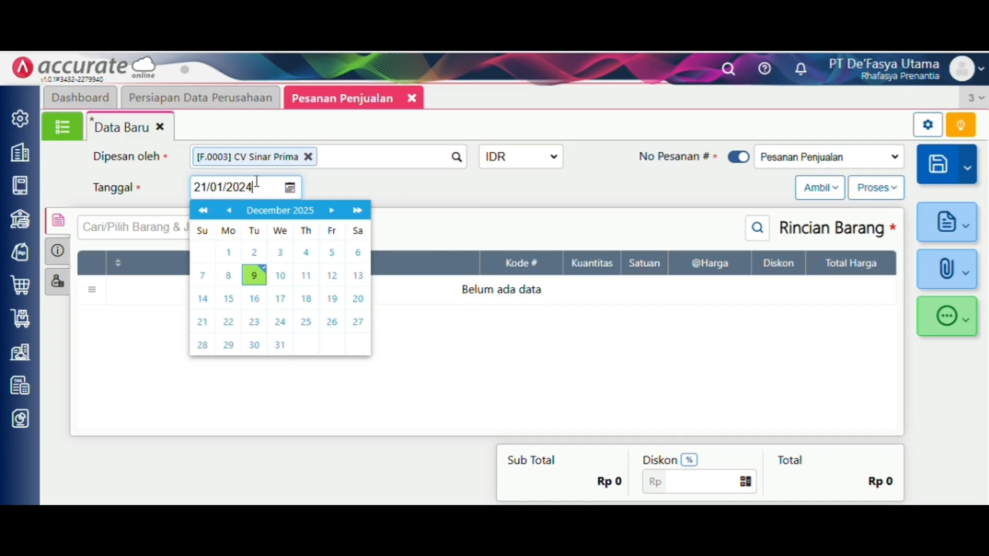
left_click(424, 230)
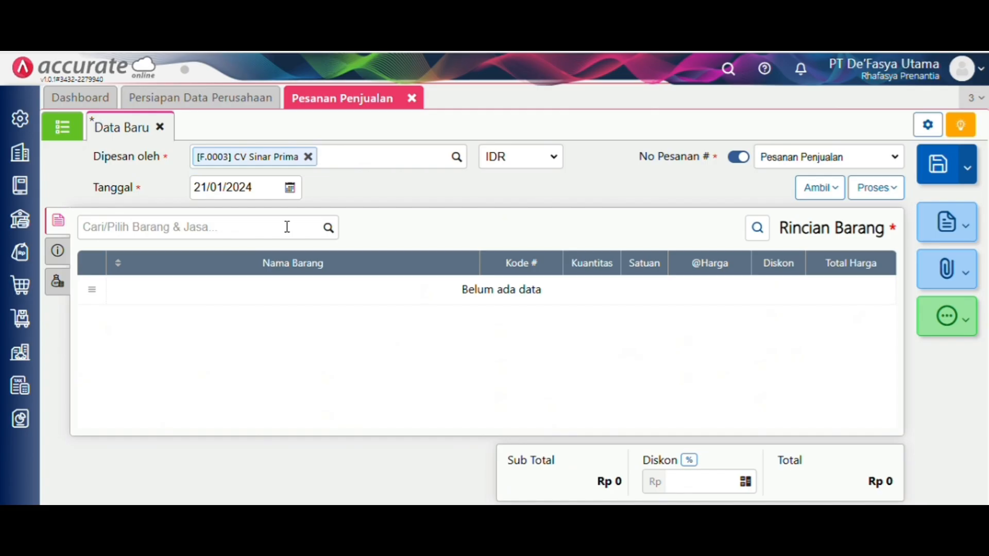
- Add an AC HISENSE line to the order with quantity 5
left_click(328, 231)
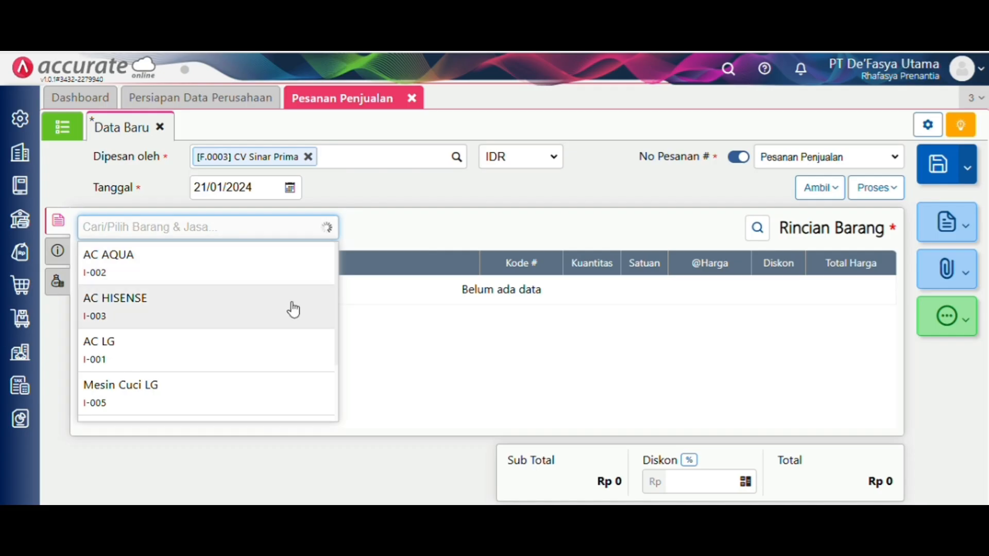
left_click(325, 304)
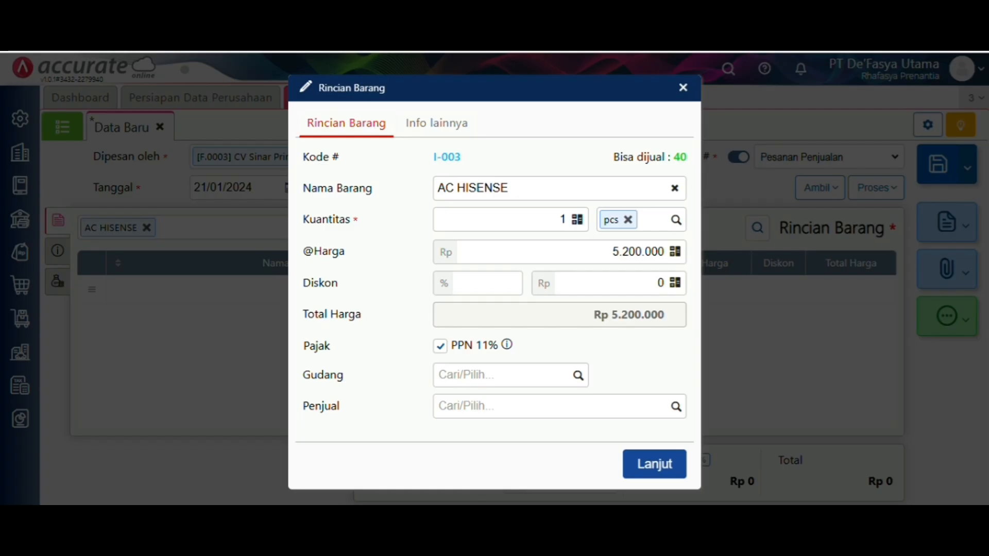
left_click(565, 213)
type("5")
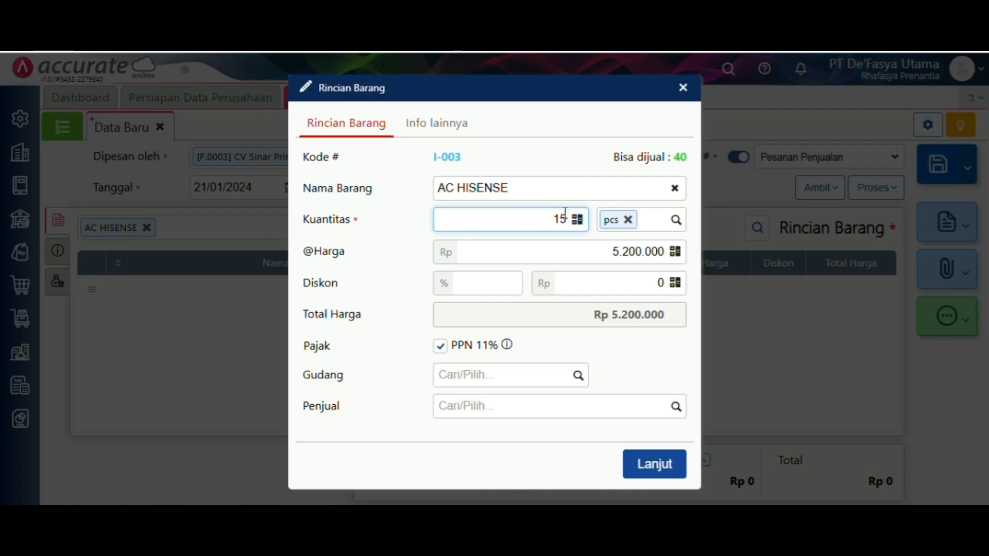
left_click(652, 462)
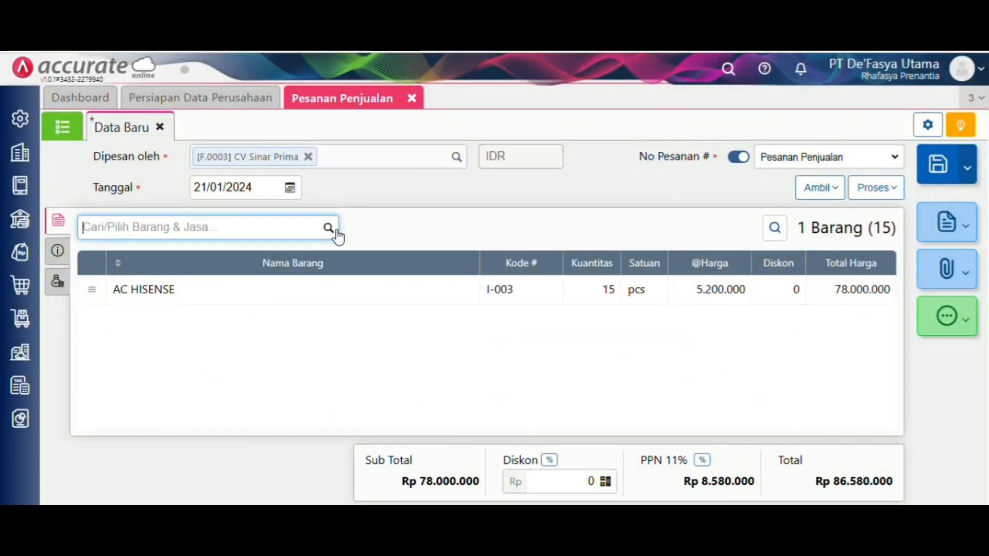
- Add 15 Mesin Cuci Sharp to the order
left_click(335, 231)
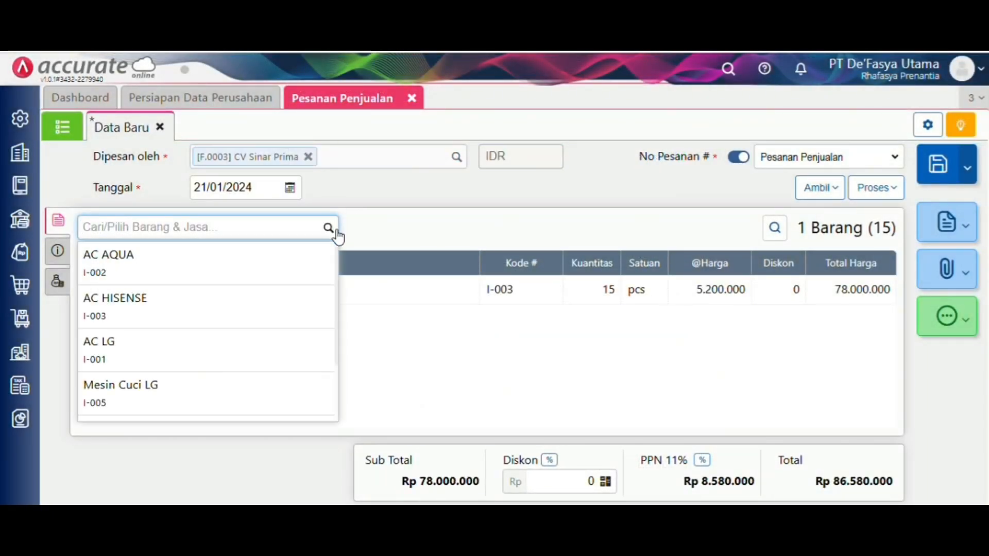
scroll(237, 379, "down", 1)
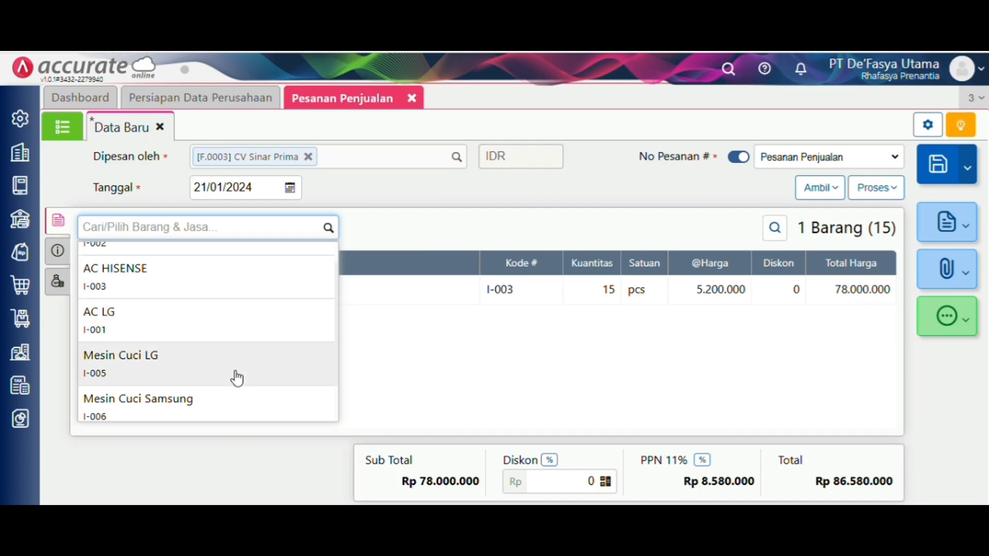
scroll(237, 378, "down", 1)
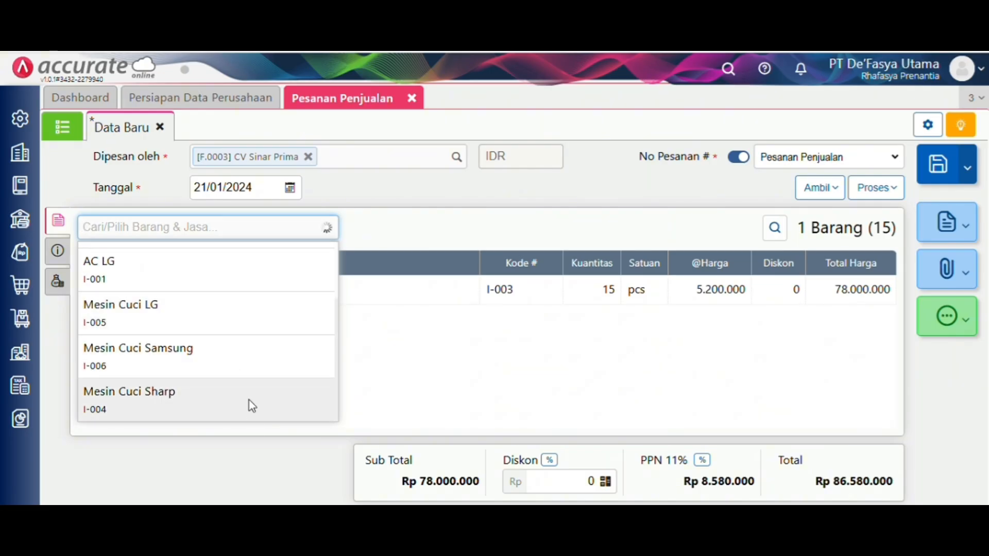
left_click(249, 399)
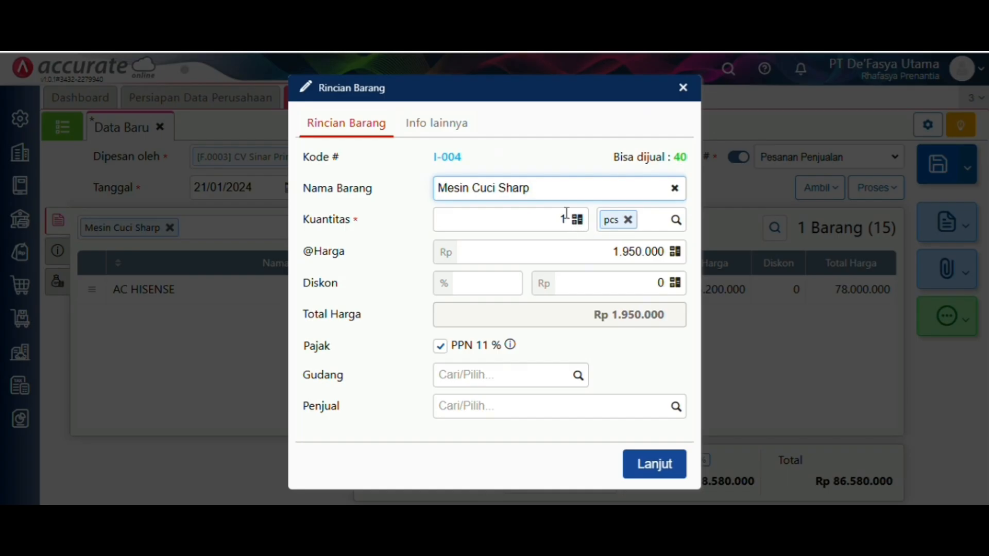
left_click(567, 216)
type("0")
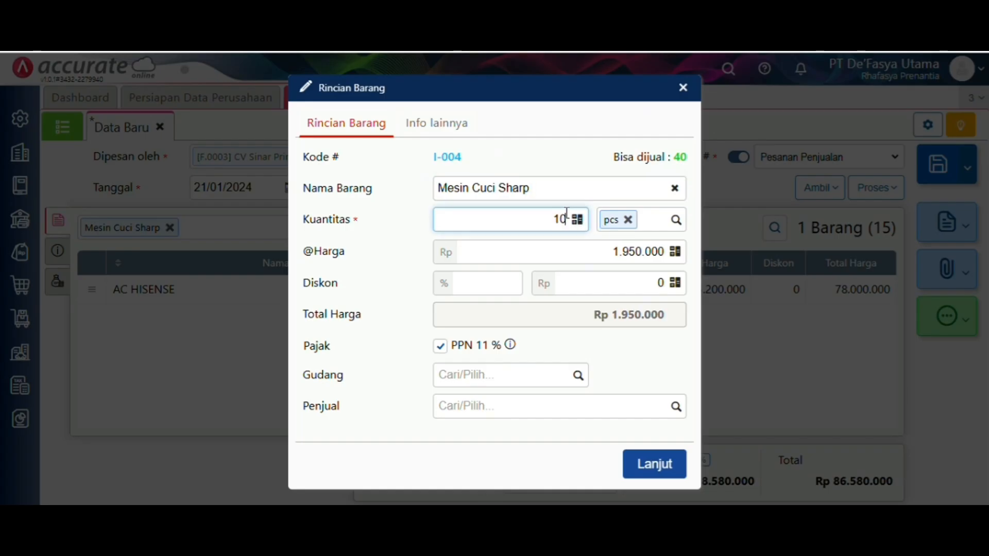
key("BackSpace")
key("BackSpace")
type("15")
left_click(648, 463)
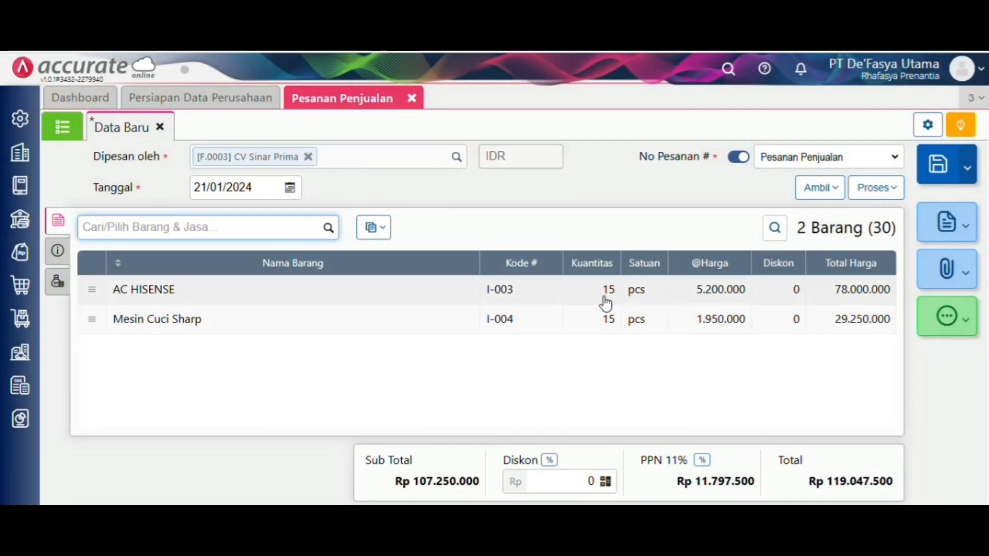
- Change the AC HISENSE quantity to 10 and save the Rp 90.187.500 order
left_click(599, 290)
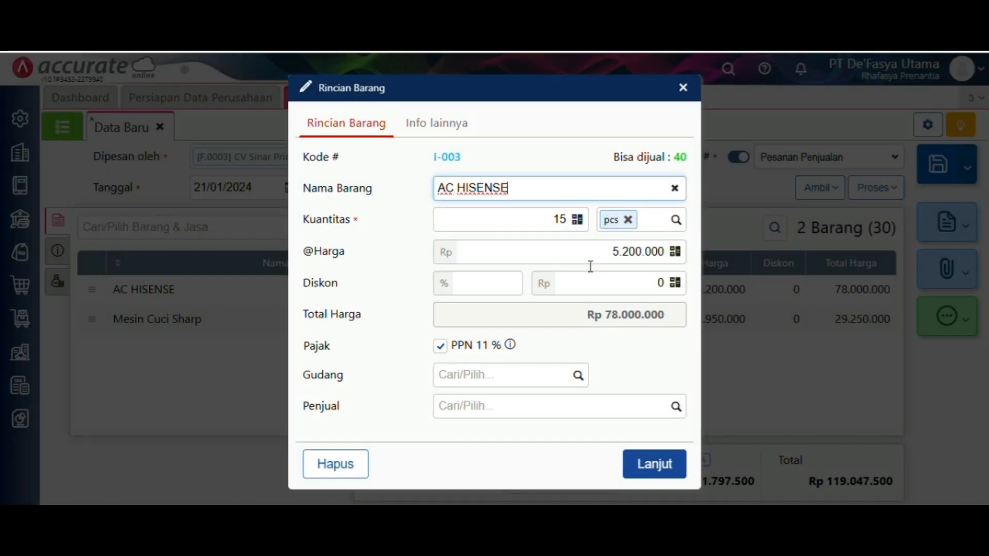
left_click(565, 218)
key("BackSpace")
type("0")
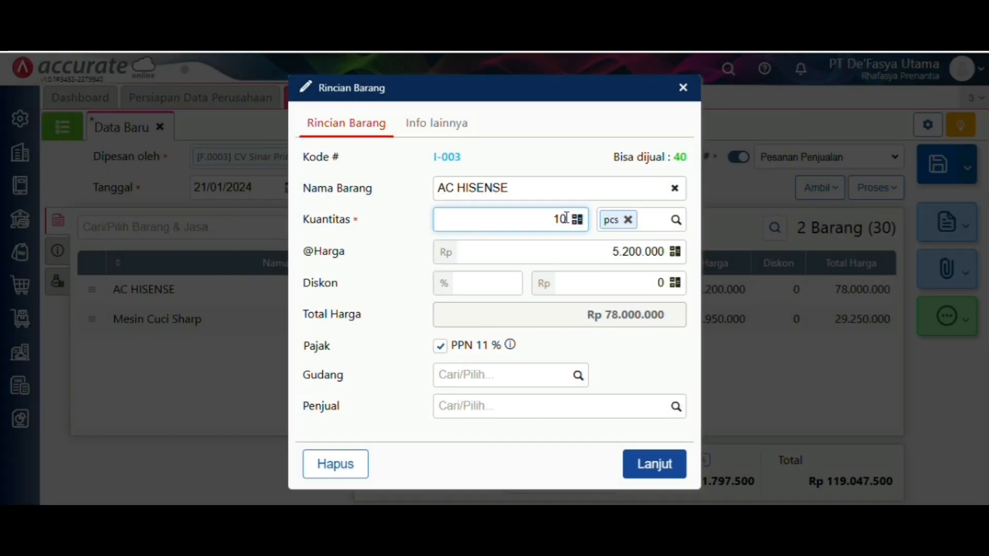
left_click(652, 466)
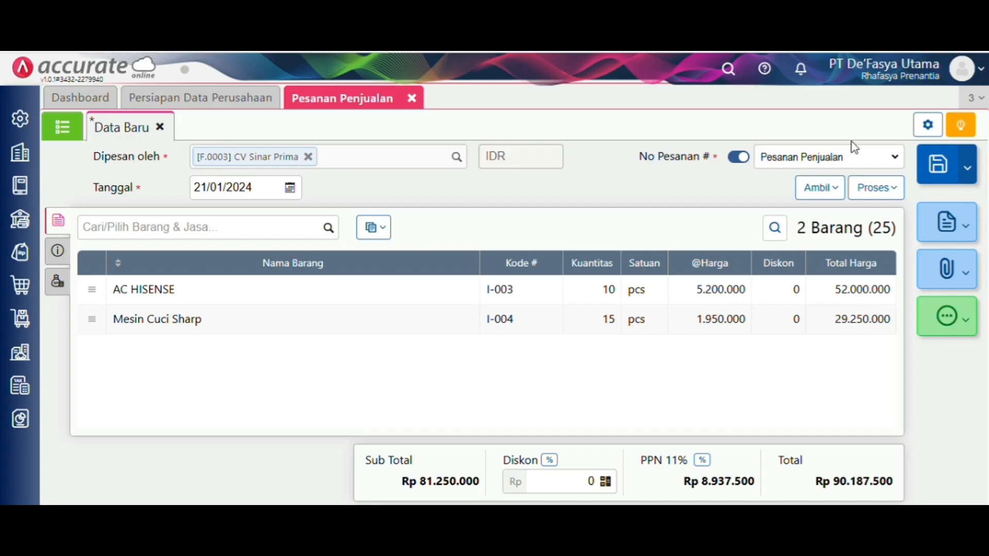
left_click(939, 174)
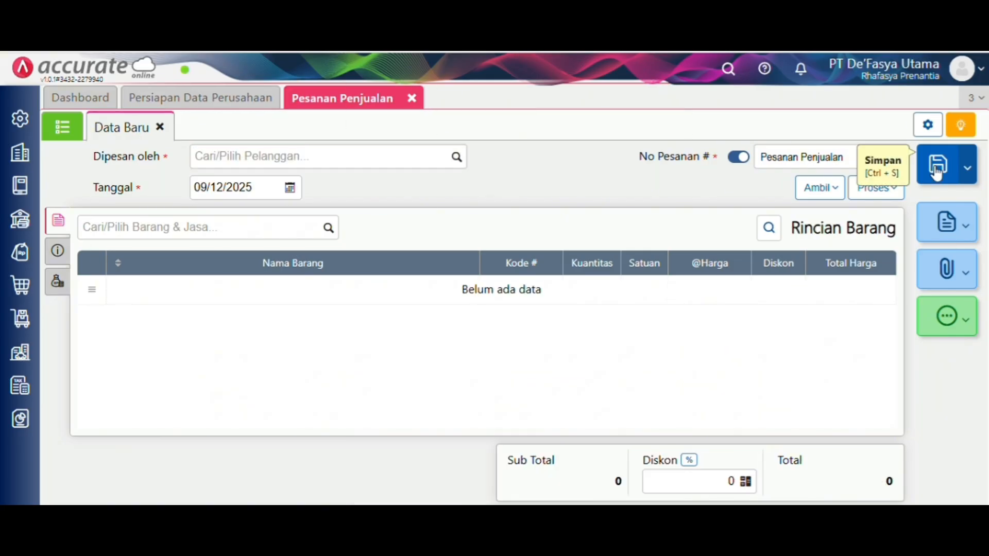
- Close the Pesanan Penjualan sales order tab
left_click(412, 100)
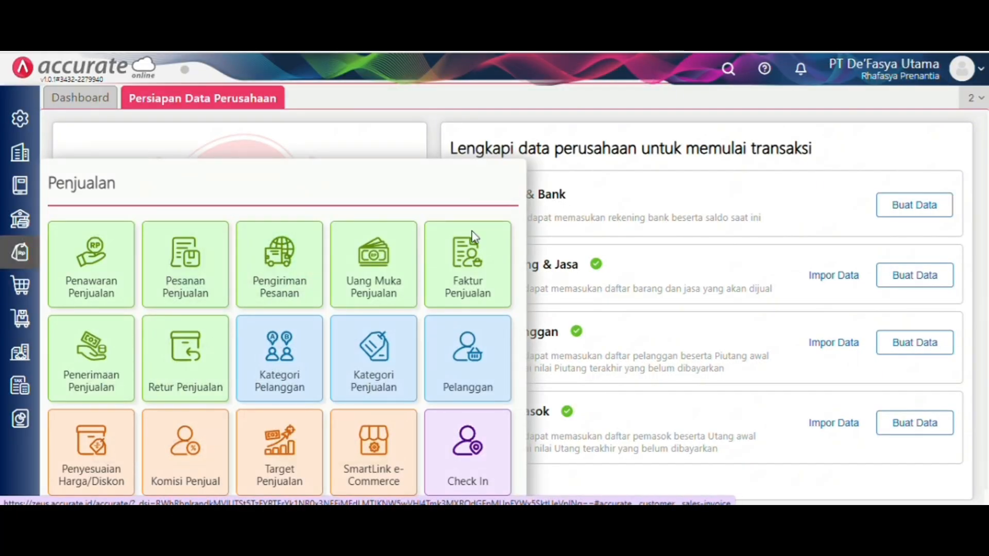
- Open a new Faktur Penjualan with customer CV Sinar Prima and date 22/01/2024
left_click(474, 237)
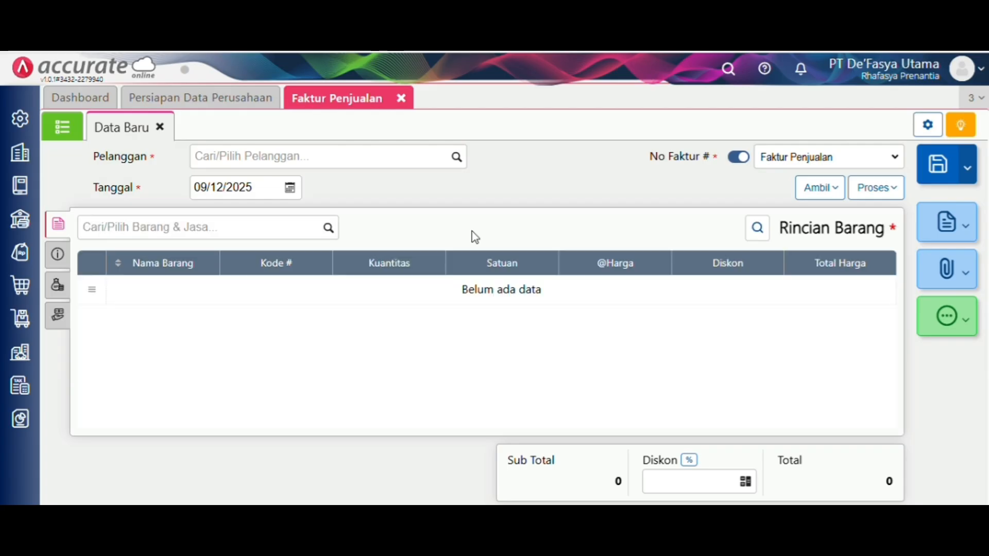
left_click(456, 161)
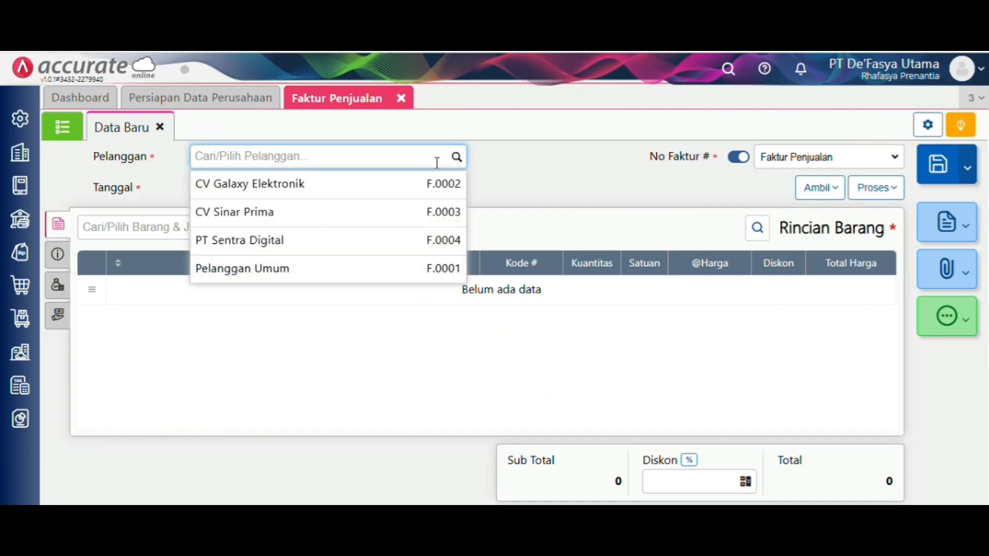
left_click(405, 210)
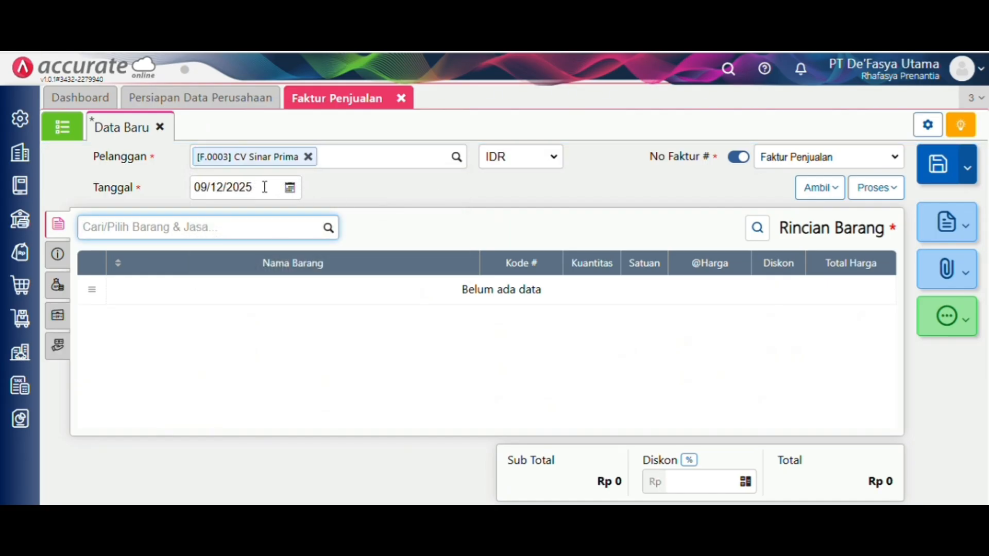
left_click(264, 187)
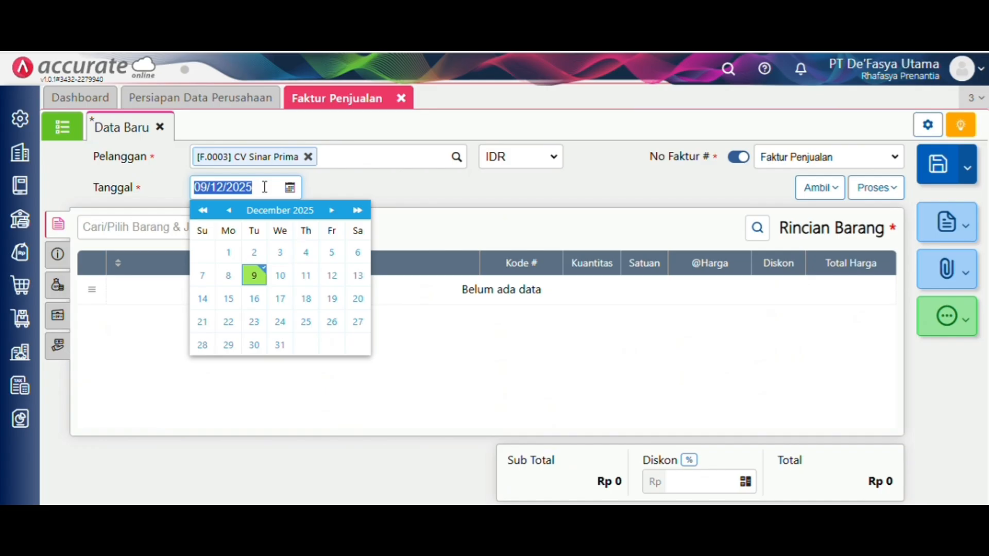
key("BackSpace")
type("22/0")
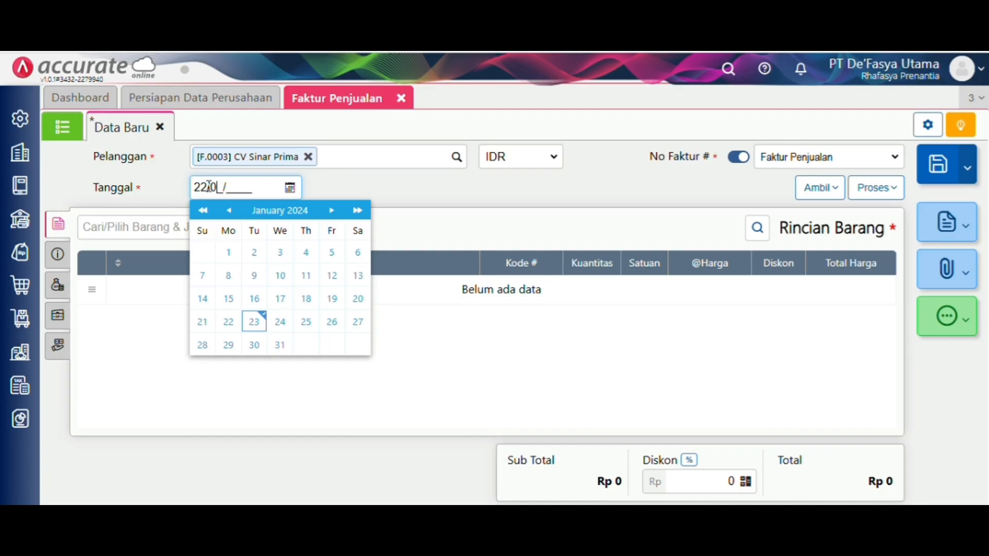
type("1/2024")
left_click(461, 243)
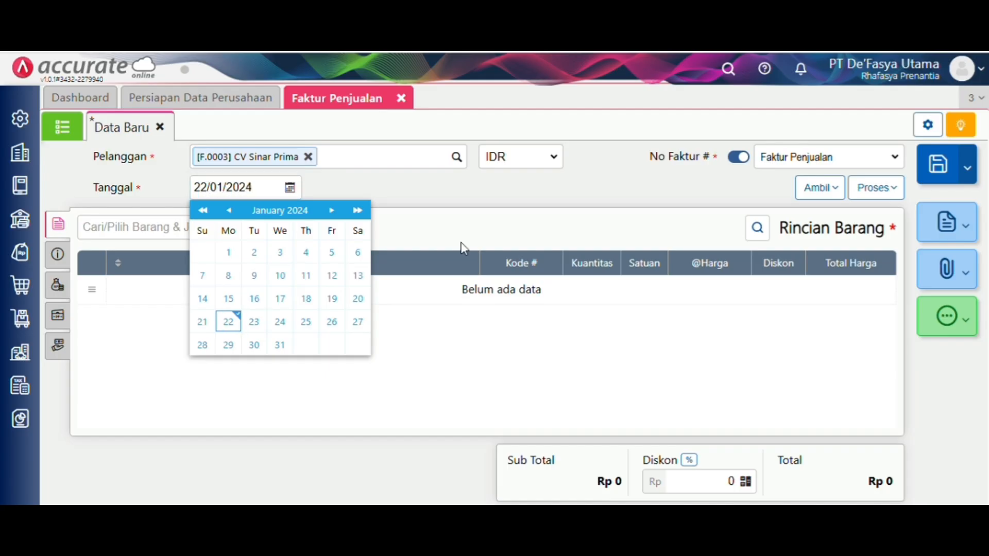
- Copy 10 AC HISENSE and 15 Mesin Cuci Sharp from order SO.2024.01.00002 and check the info tab
left_click(810, 194)
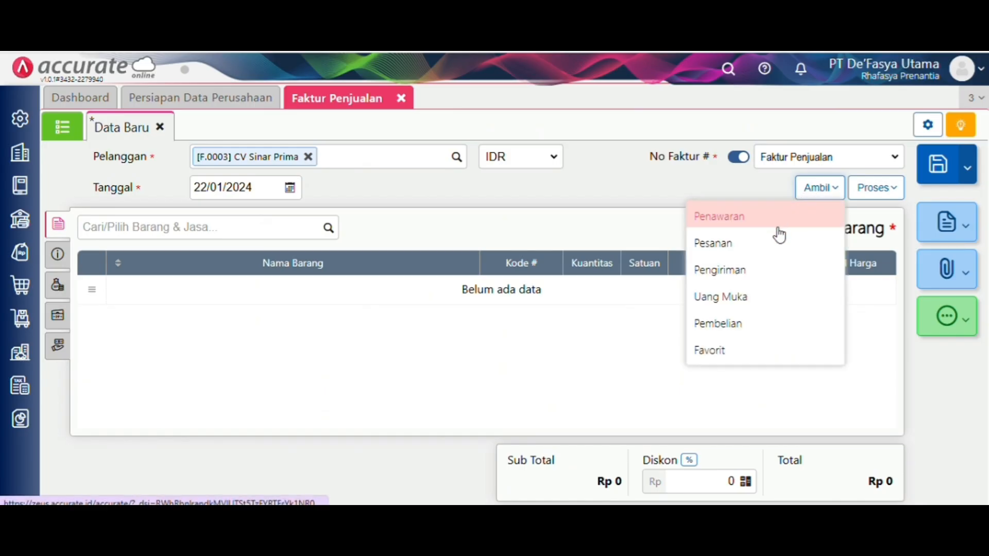
left_click(778, 240)
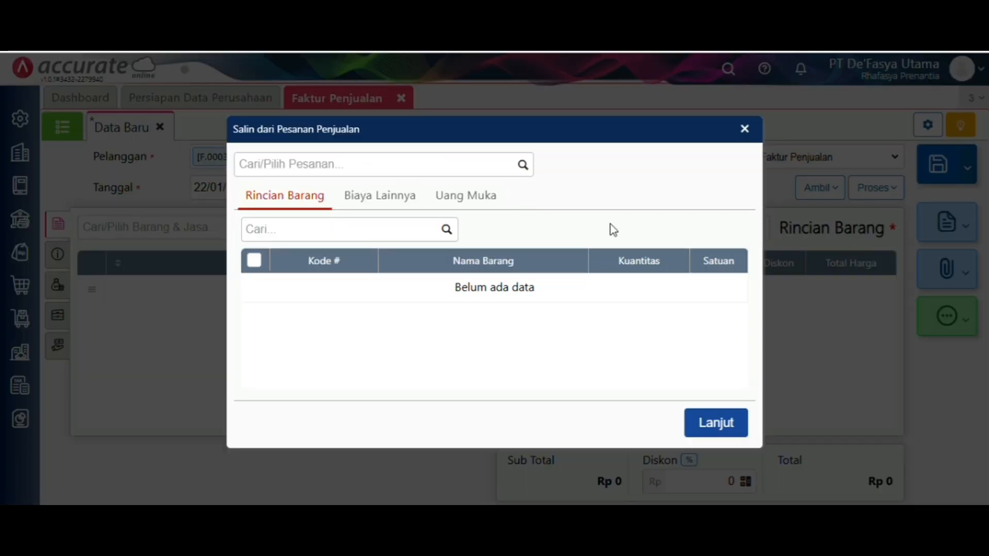
left_click(525, 165)
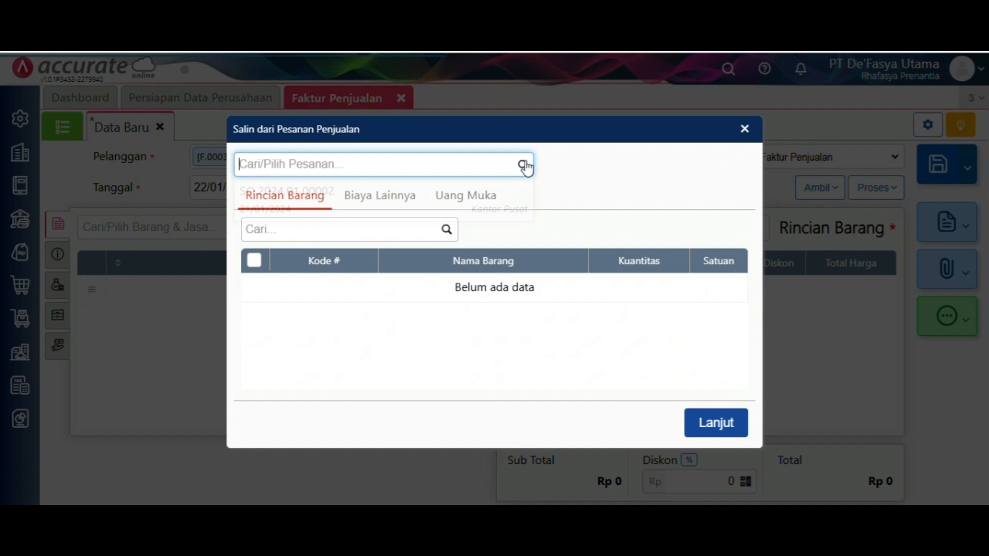
left_click(487, 202)
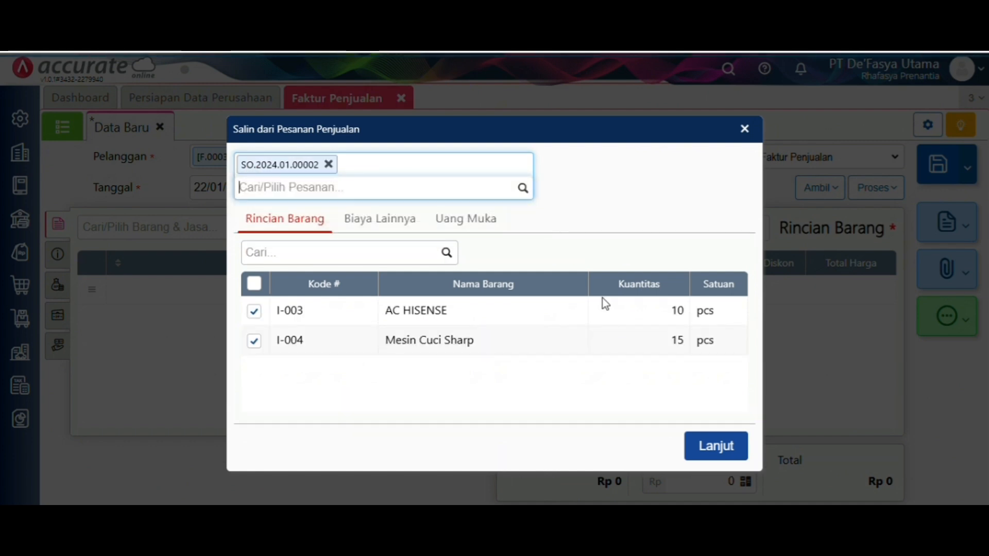
left_click(709, 447)
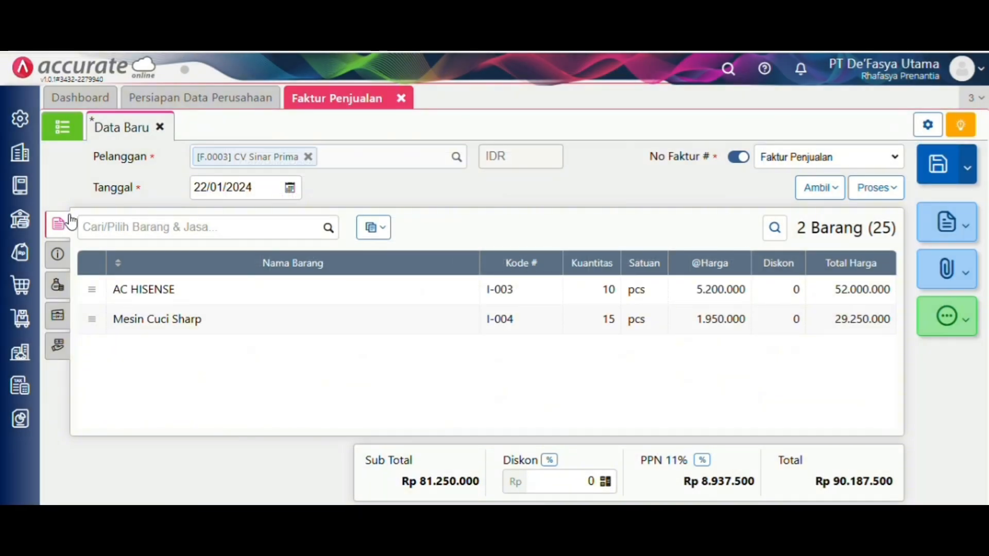
left_click(60, 255)
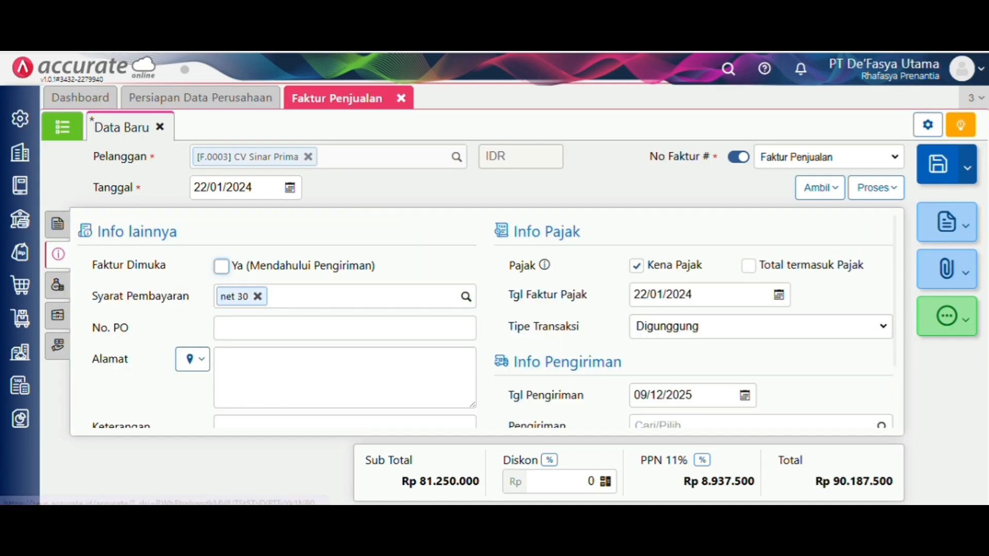
left_click(58, 224)
- Switch both invoice items to the belakang warehouse and save invoice SI.2024.01.00006
left_click(373, 228)
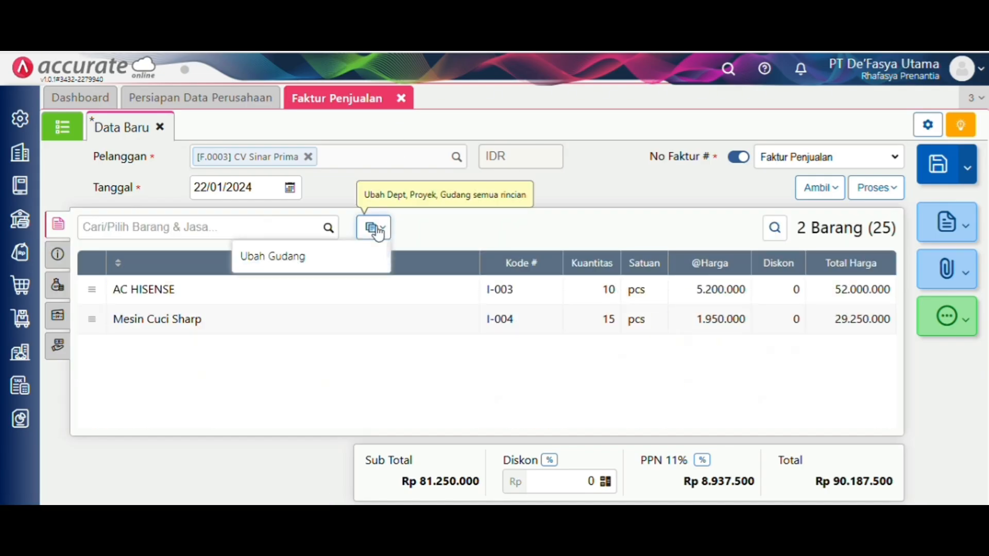
left_click(366, 256)
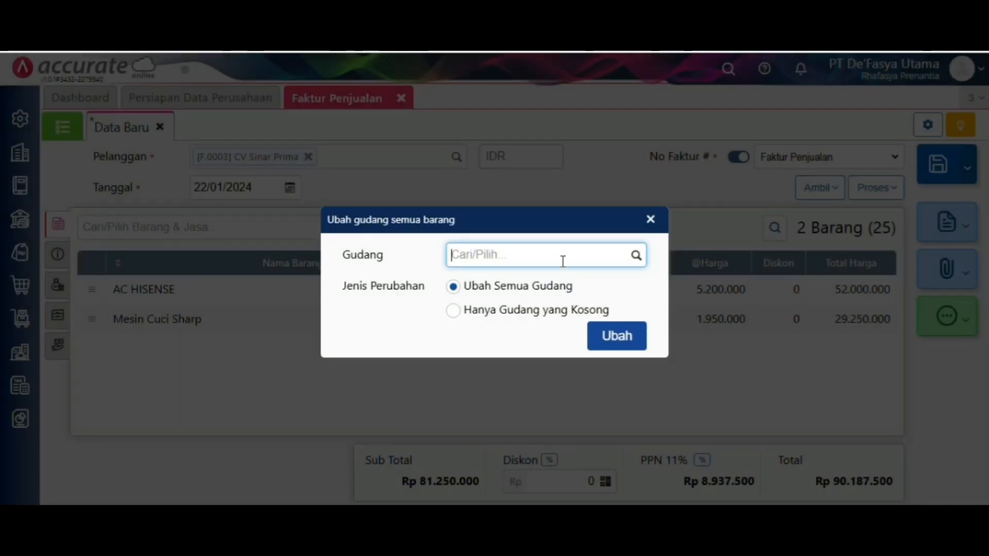
left_click(637, 255)
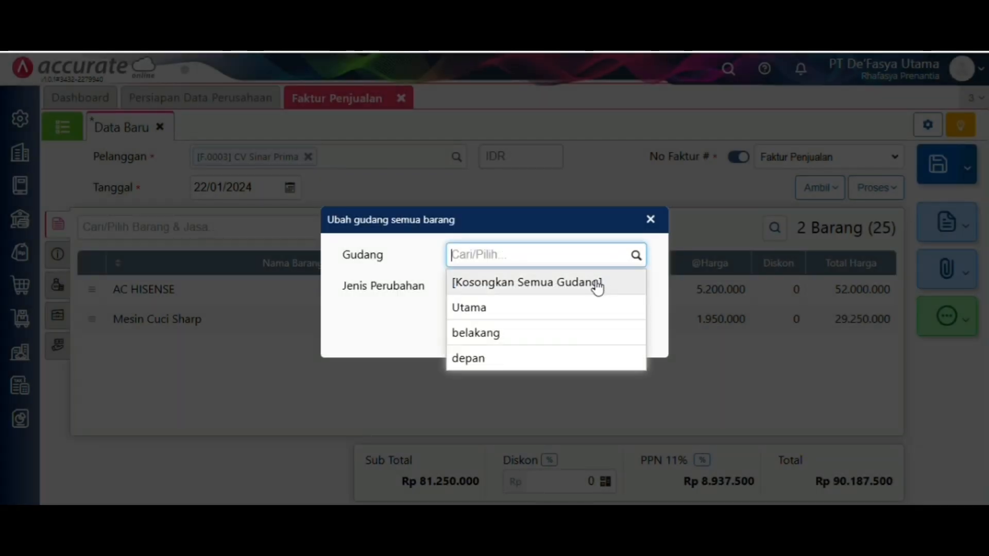
left_click(567, 333)
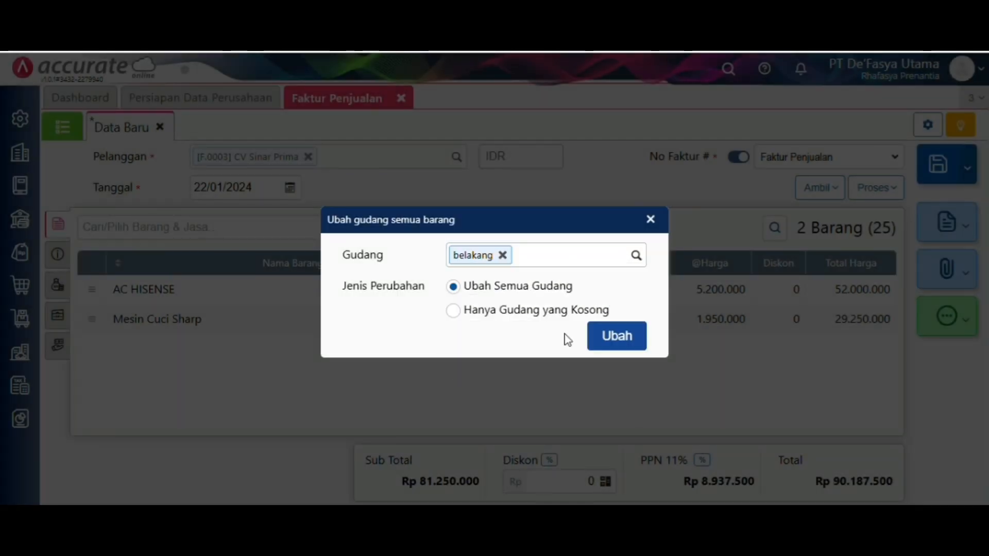
left_click(613, 336)
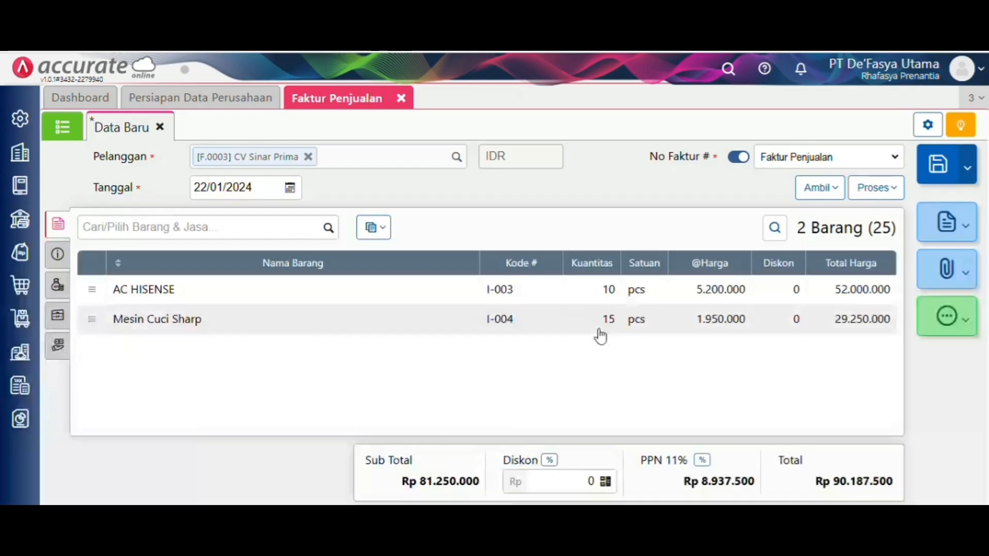
left_click(940, 154)
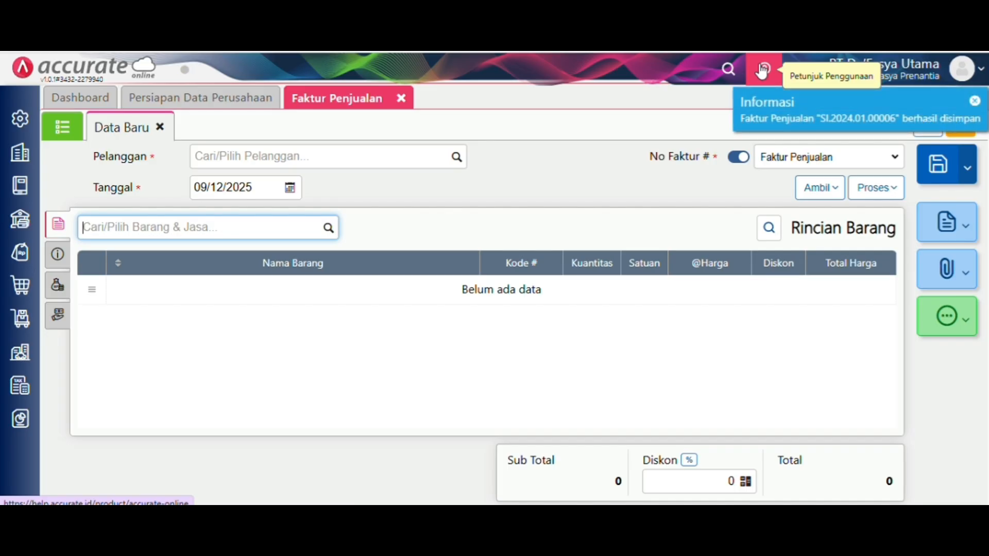
- Close the saved Faktur Penjualan form
left_click(401, 98)
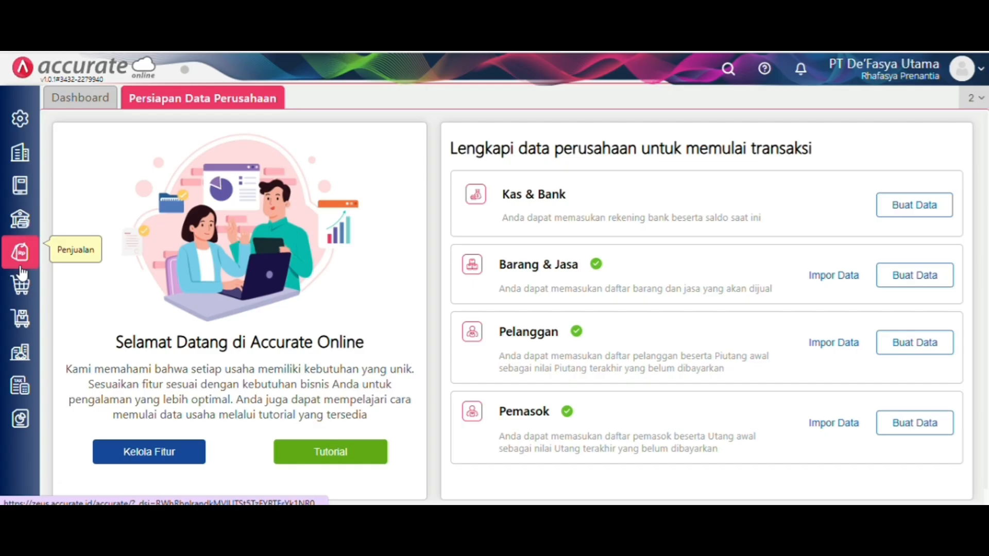
- Start a Retur Penjualan for CV Galaxy Elektronik dated 23/01/2024
left_click(20, 252)
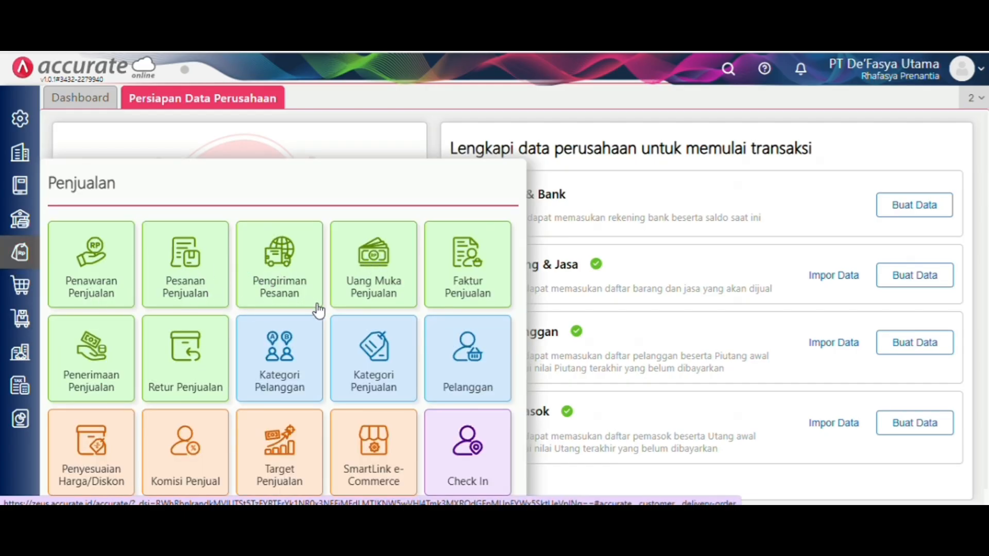
left_click(197, 390)
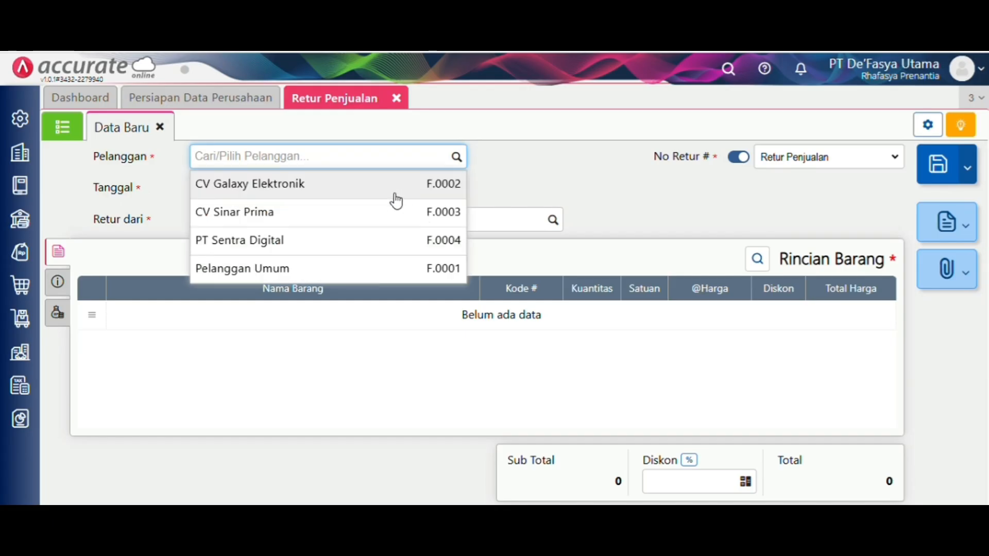
left_click(396, 201)
left_click(286, 188)
key("BackSpace")
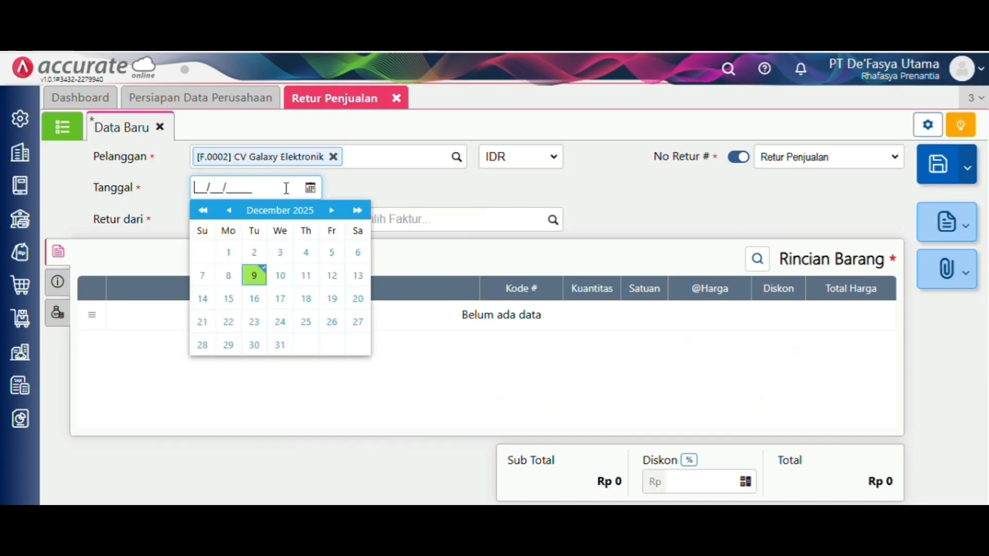
type("23/01/2024")
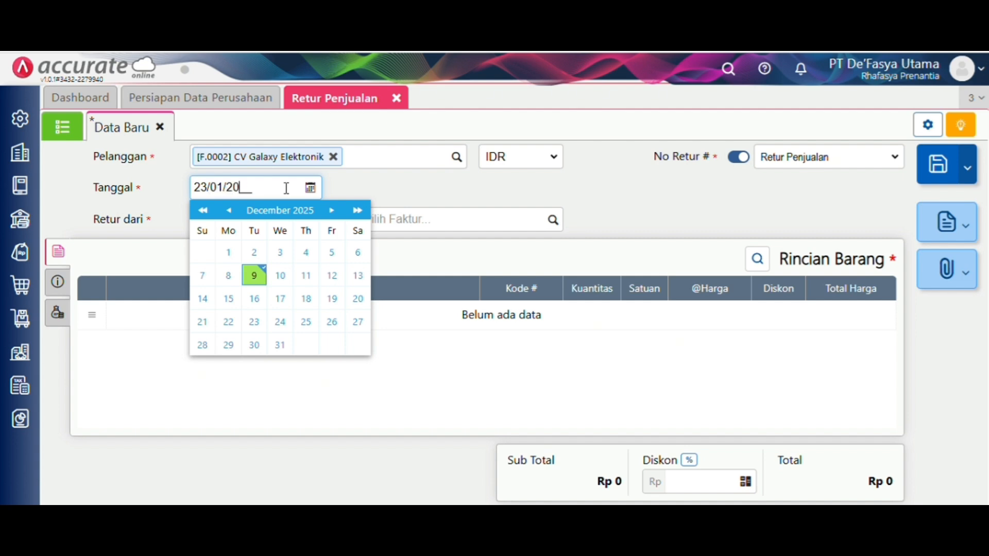
left_click(487, 176)
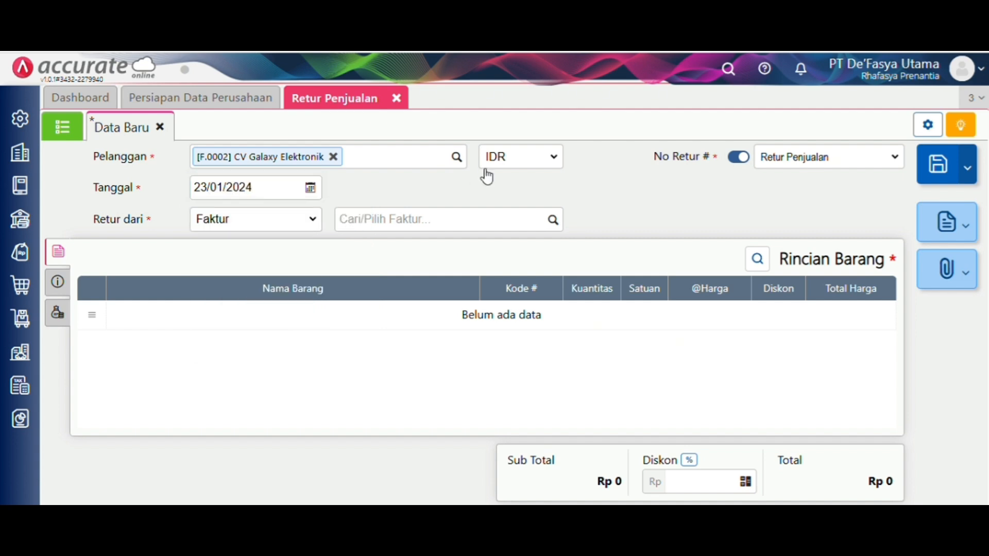
- Set Retur dari Faktur to invoice SI.2024.01.00004
left_click(550, 220)
left_click(552, 220)
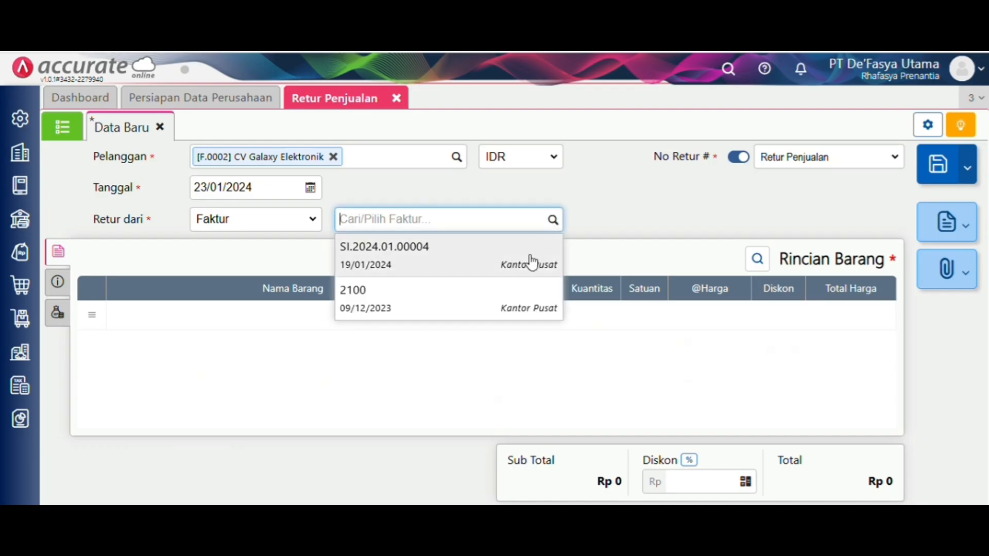
left_click(533, 261)
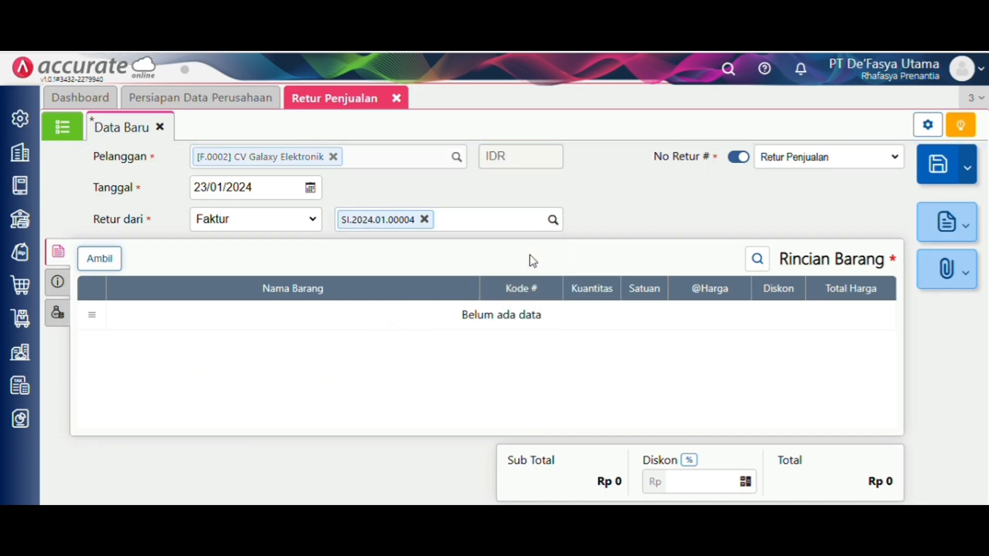
- Pull only AC HISENSE from the invoice into the return, leaving out AC AQUA
left_click(111, 260)
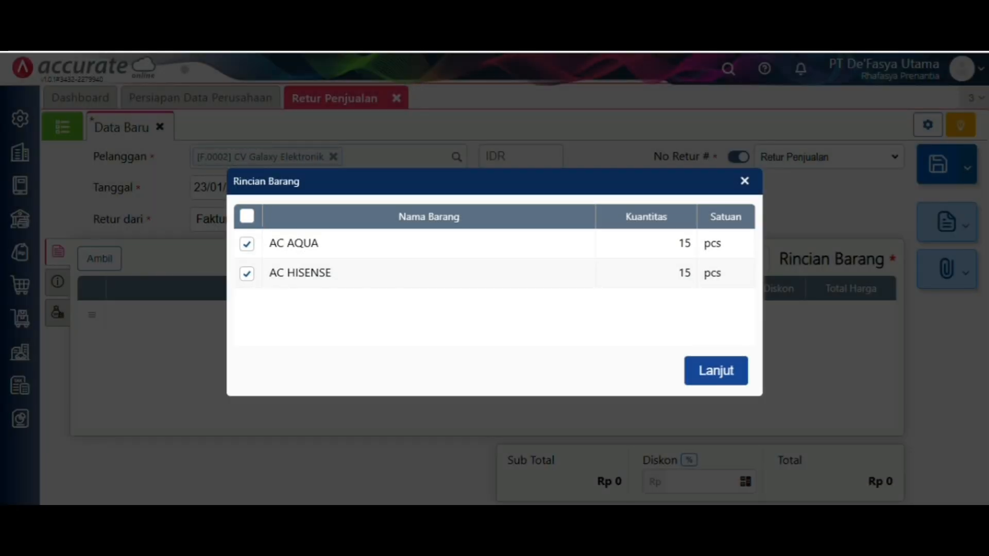
left_click(248, 245)
left_click(289, 275)
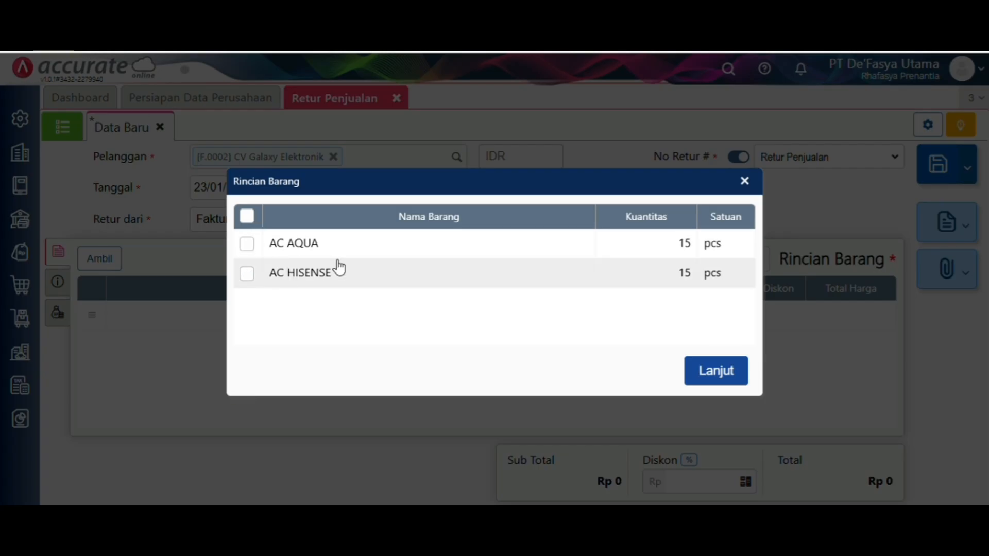
left_click(704, 369)
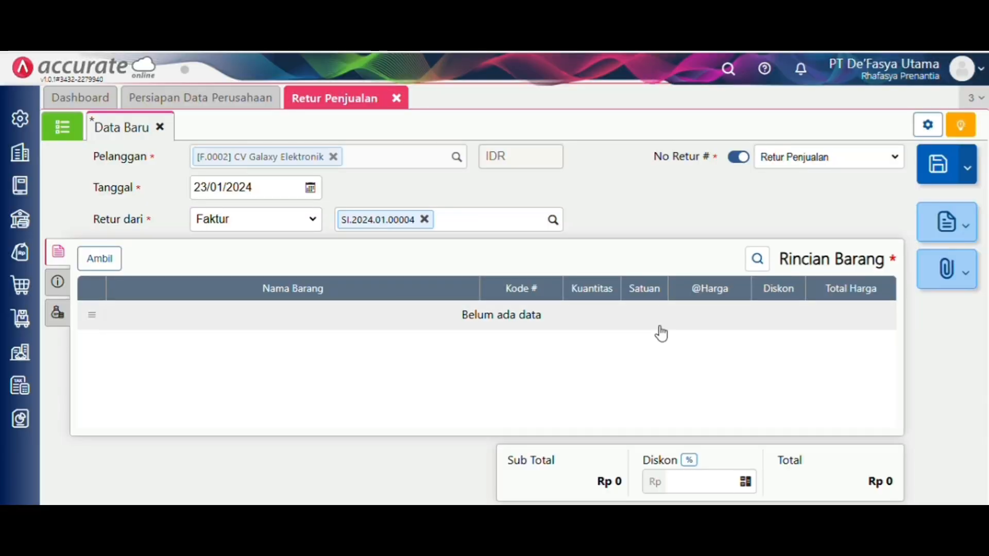
left_click(100, 260)
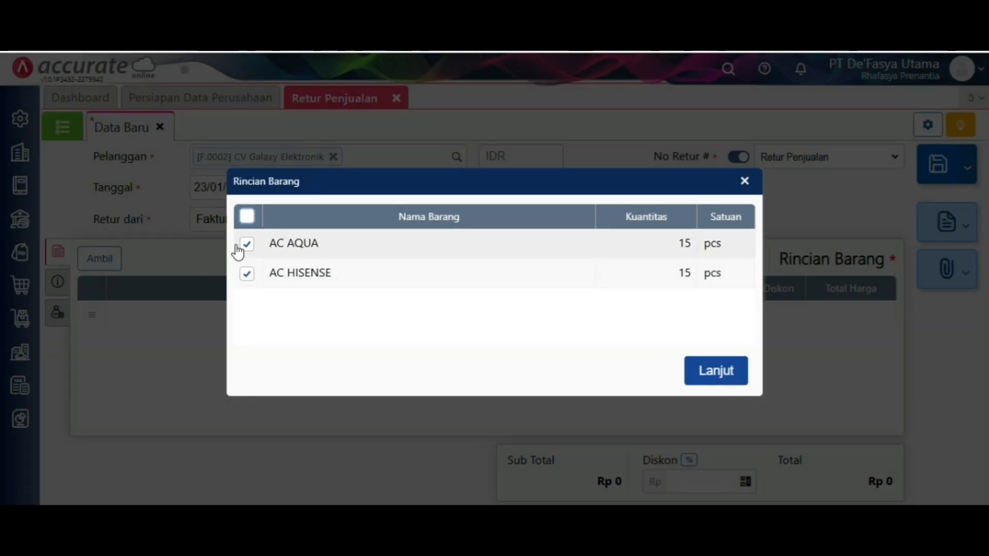
left_click(245, 248)
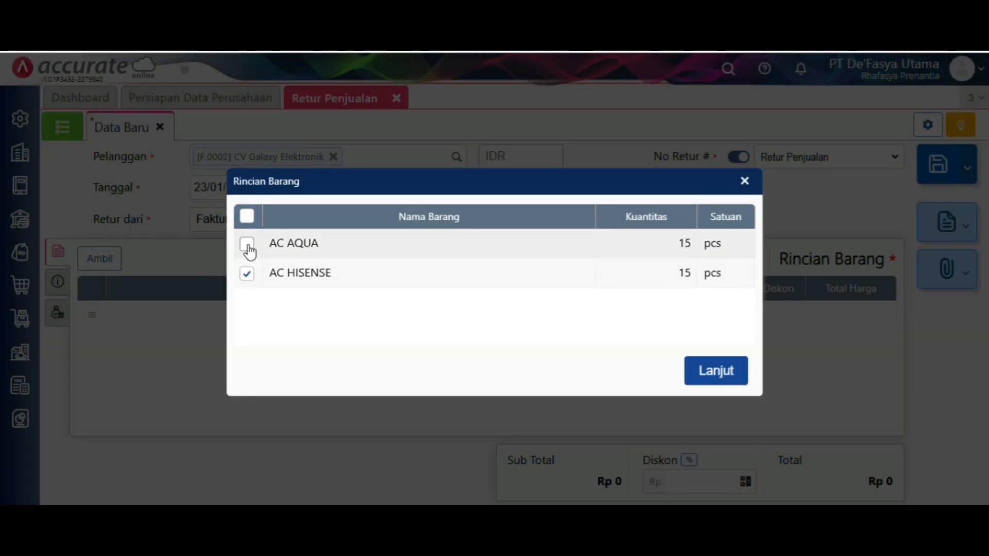
left_click(720, 372)
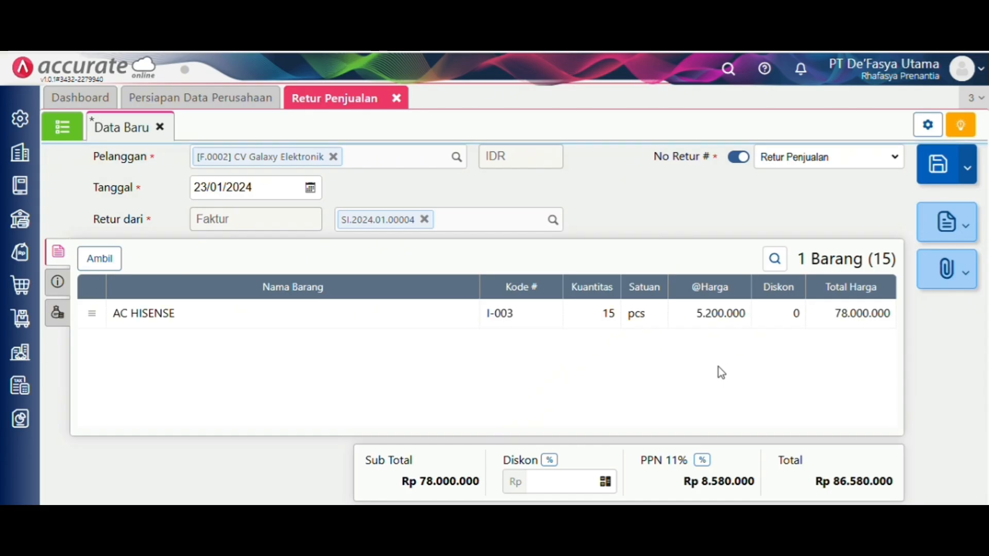
- Change the returned AC HISENSE quantity from 15 to 2
left_click(660, 316)
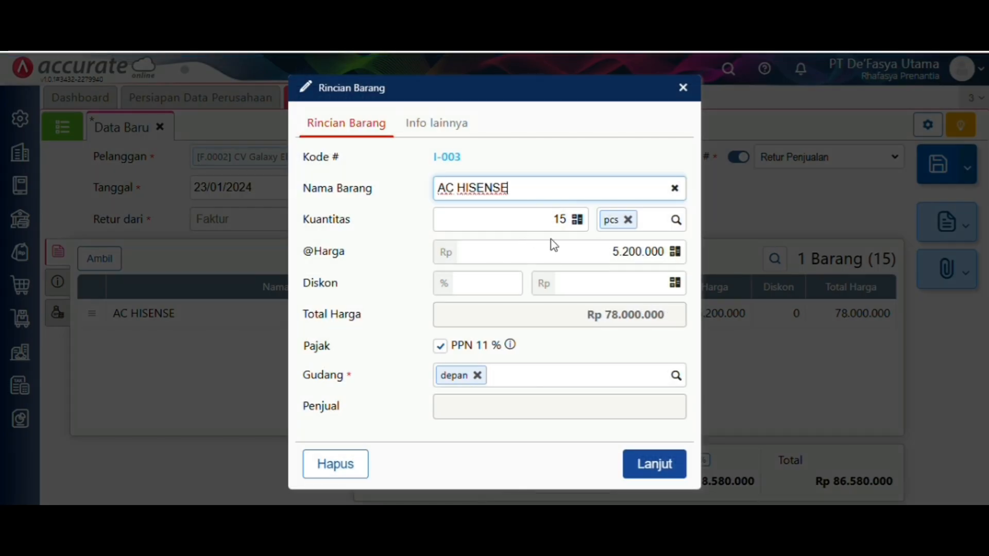
left_click(566, 223)
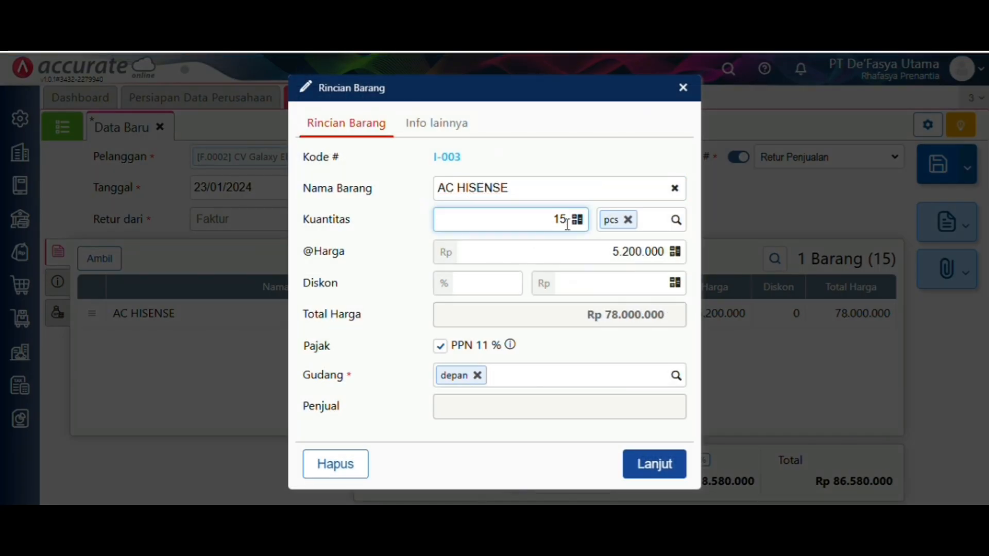
key("BackSpace")
key("BackSpace")
type("2")
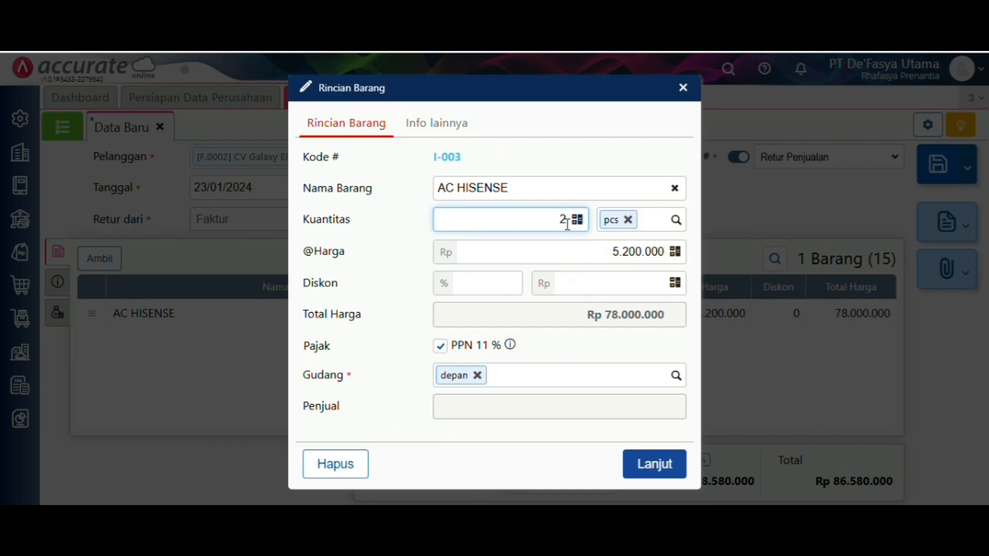
left_click(653, 467)
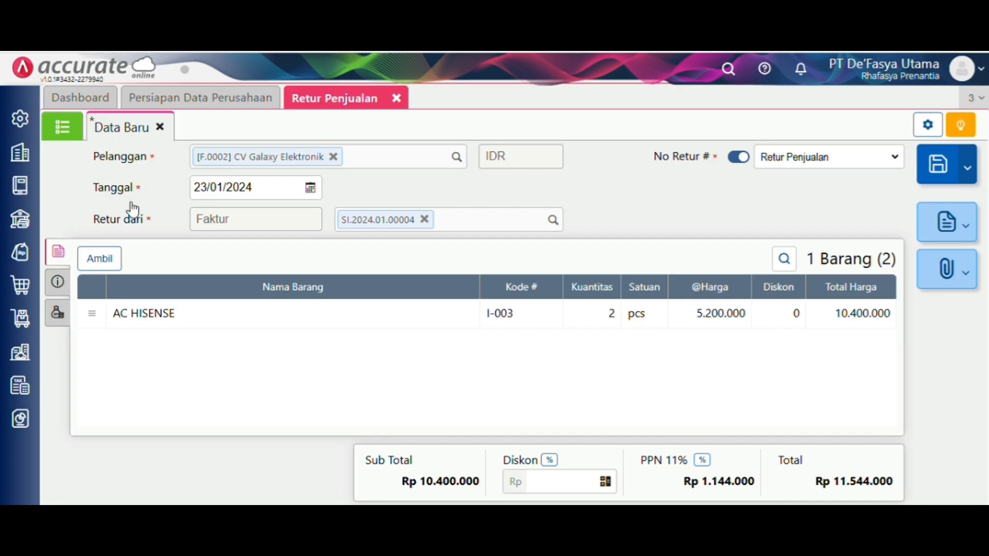
- Enter 'retur karena cacat' in Keterangan under Info lainnya and save the return
left_click(59, 283)
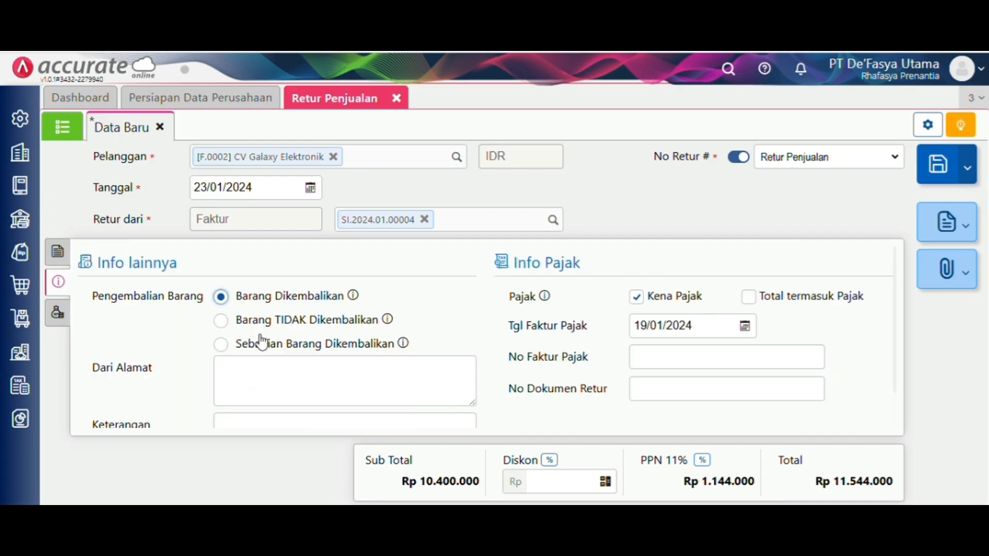
scroll(262, 343, "down", 1)
left_click(270, 389)
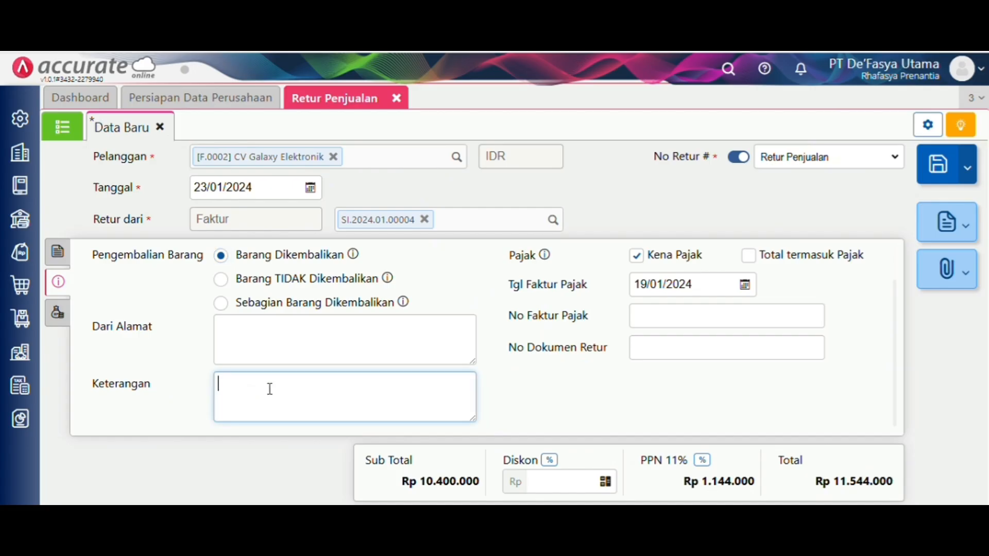
type("retur karena cacat")
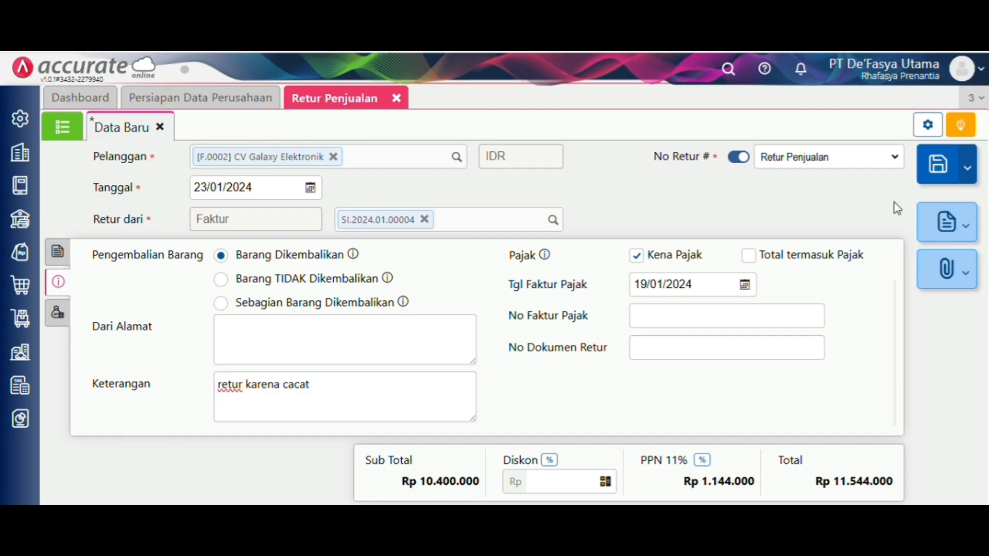
left_click(935, 166)
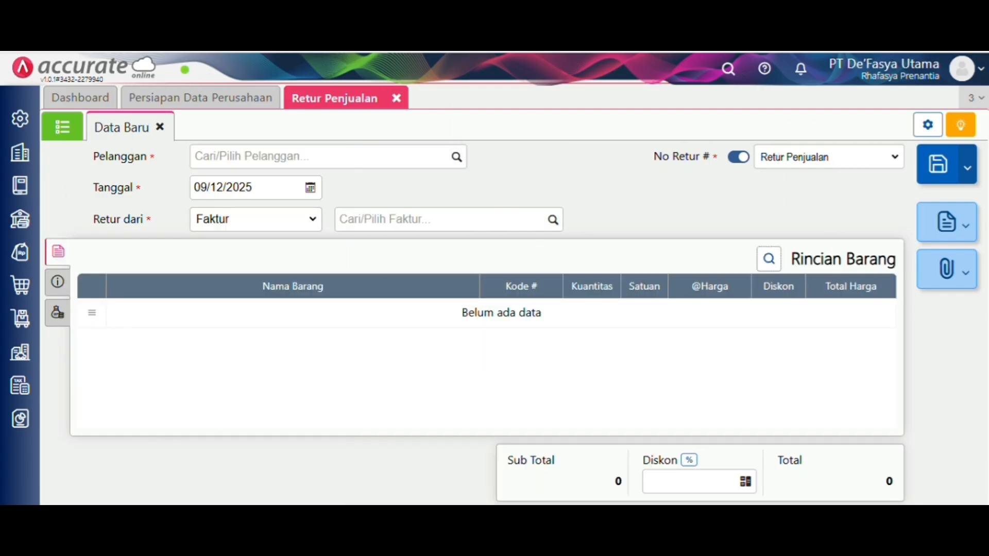
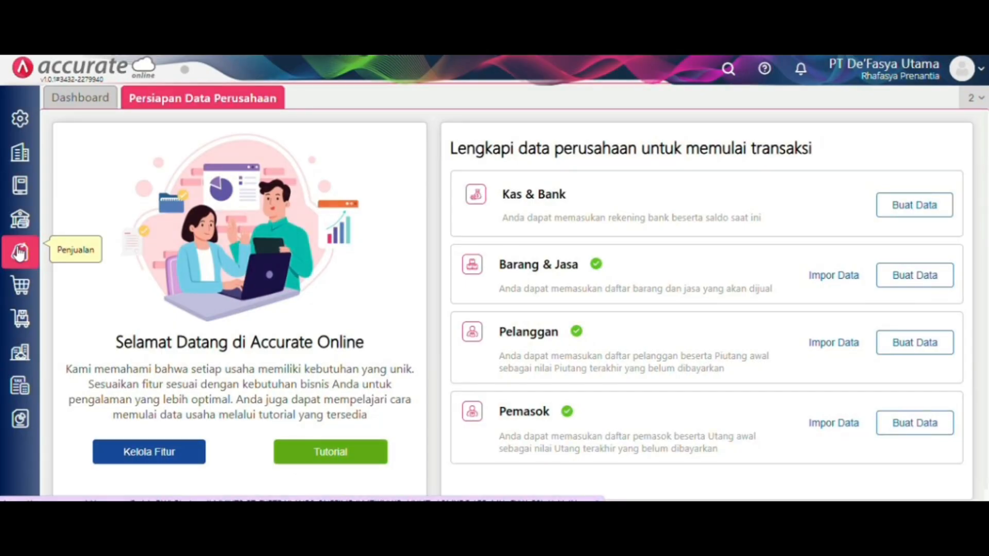
- Open a new Faktur Penjualan and set its date to 24/01/2024
left_click(20, 252)
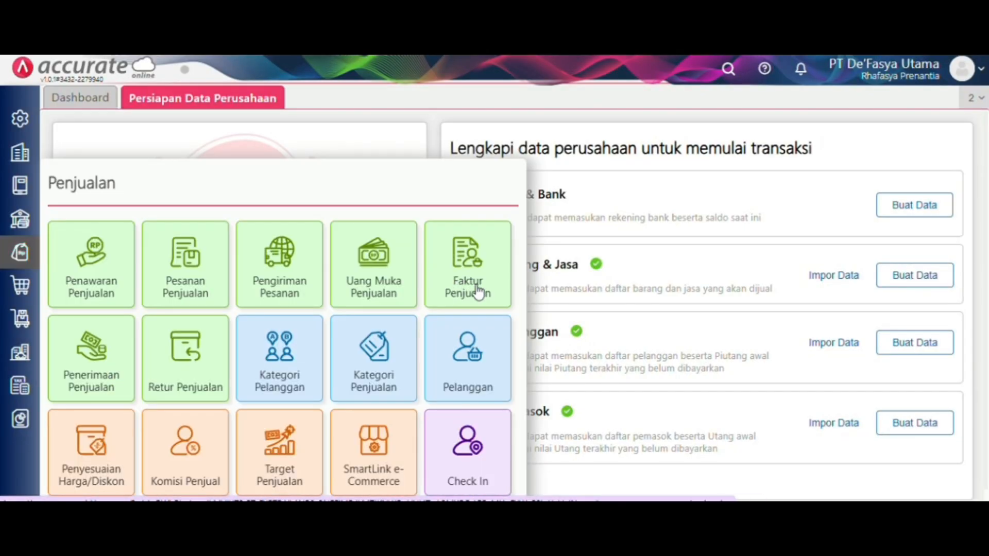
left_click(479, 292)
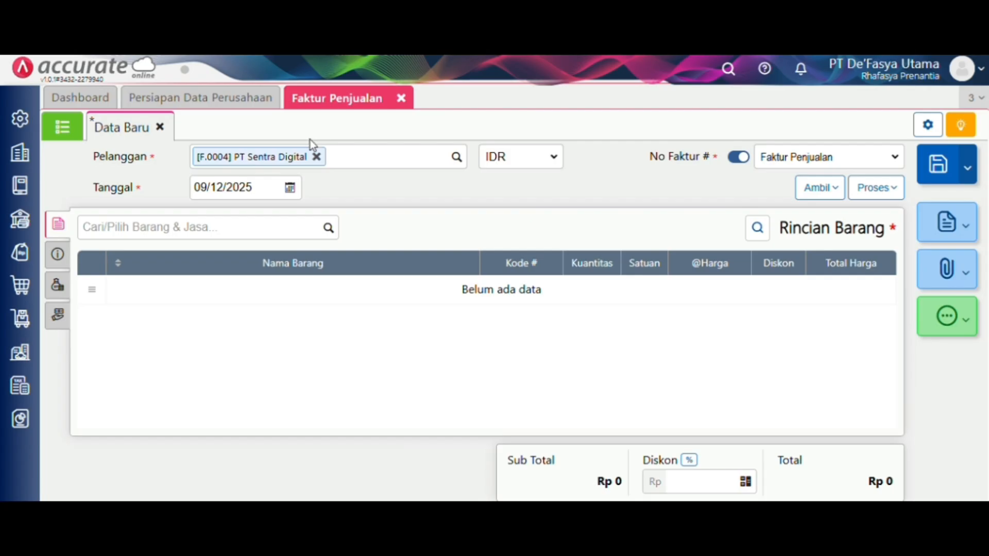
left_click(268, 189)
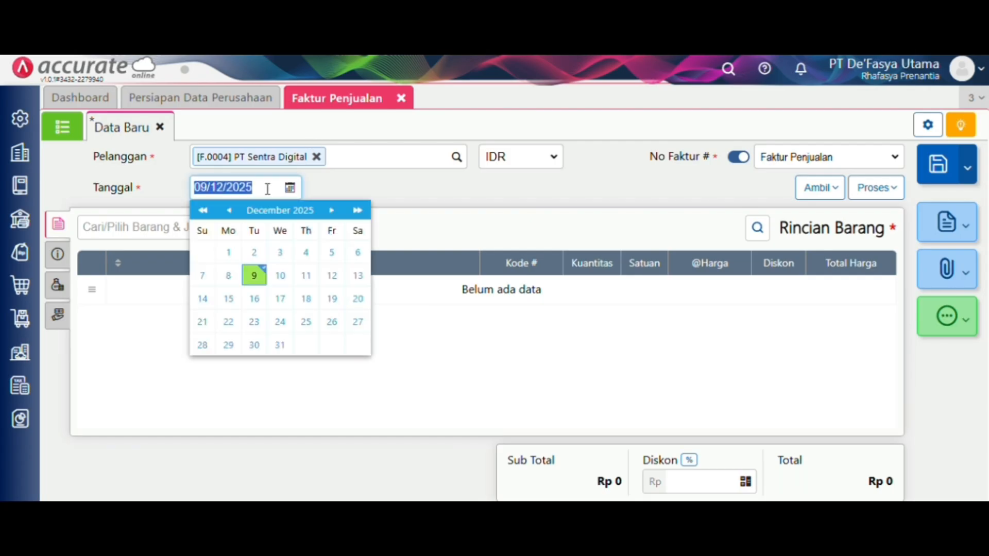
key("BackSpace")
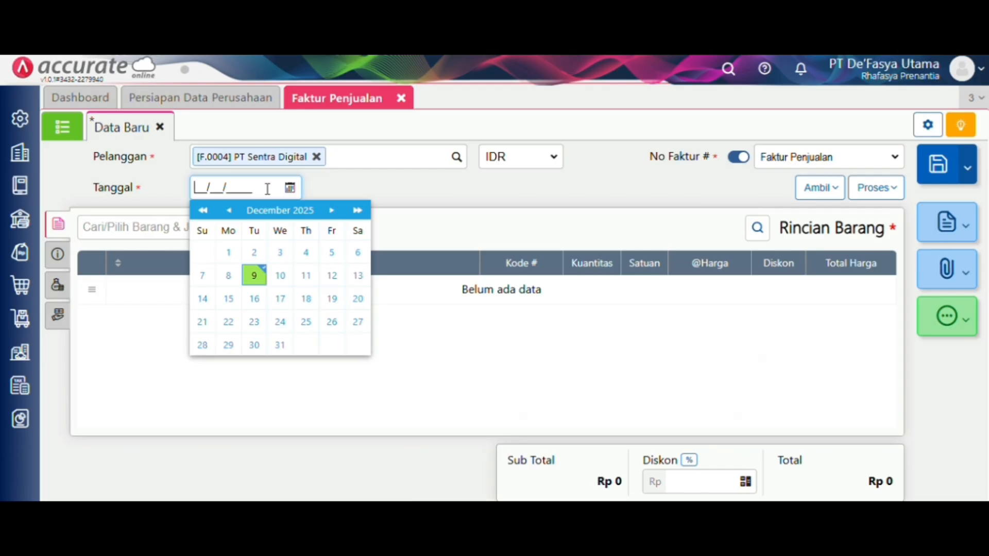
type("24/01/2024")
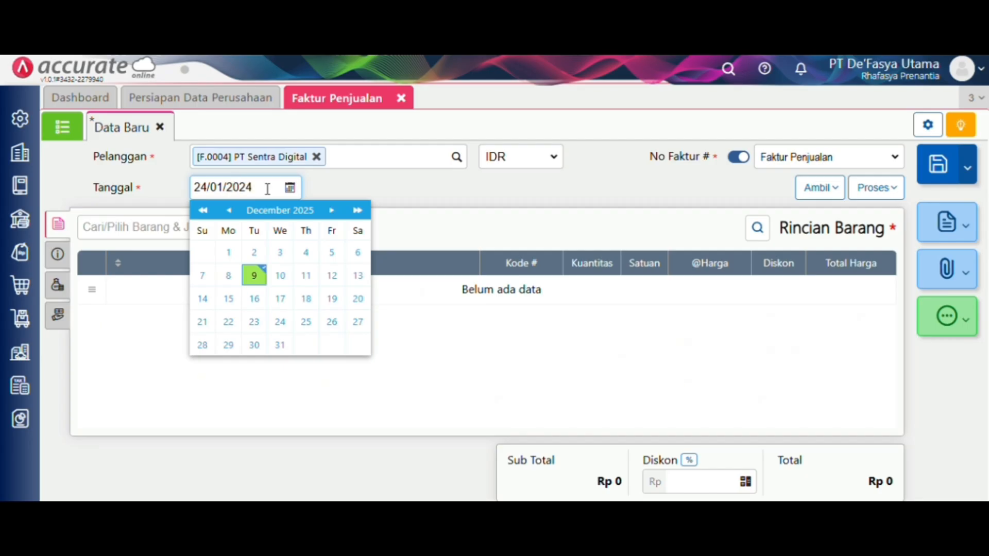
left_click(462, 235)
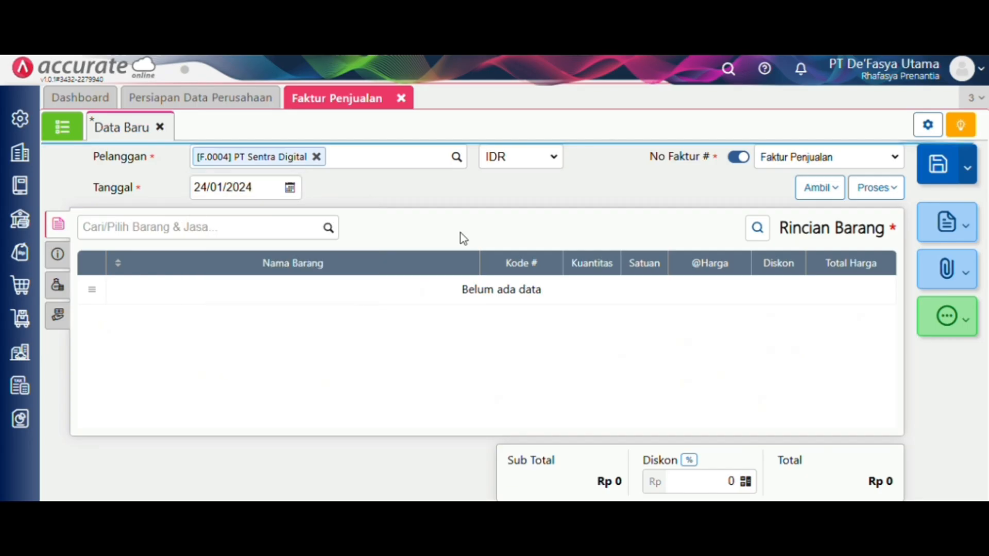
- Add AC HISENSE to the invoice with quantity 10
left_click(329, 229)
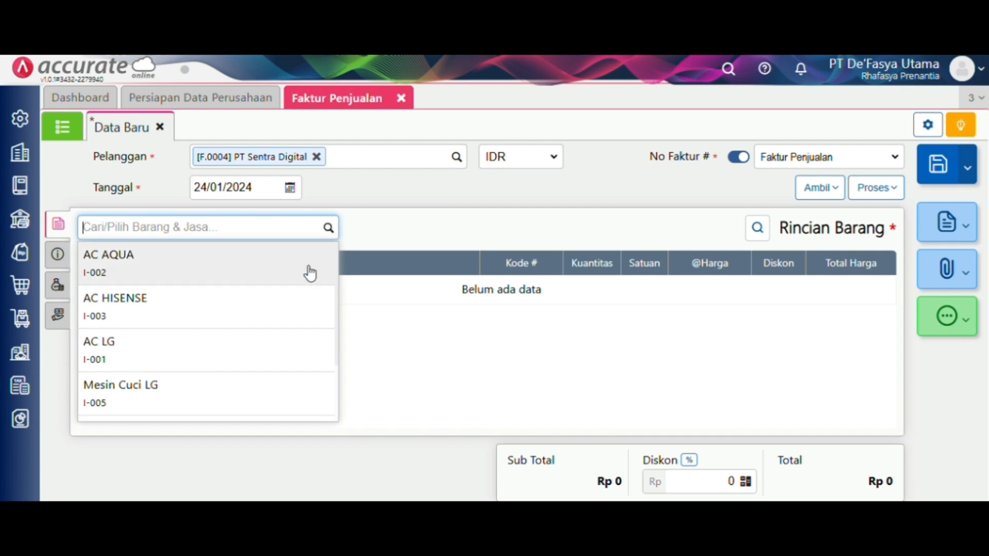
left_click(264, 353)
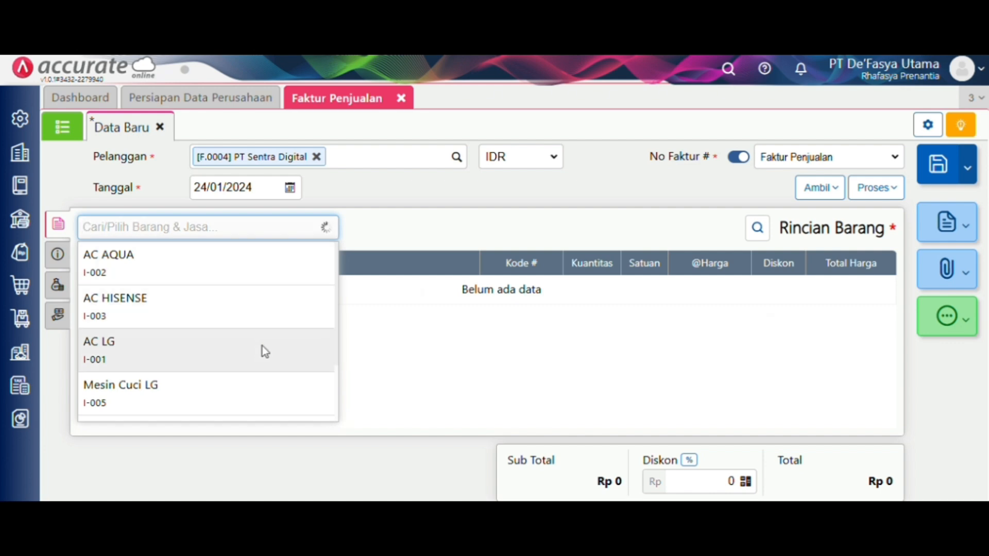
left_click(245, 308)
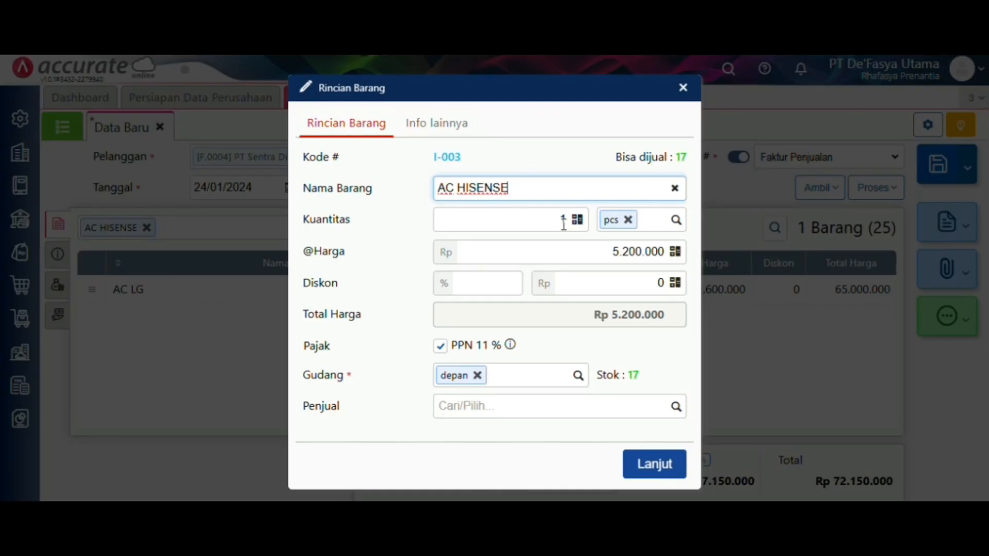
left_click(565, 223)
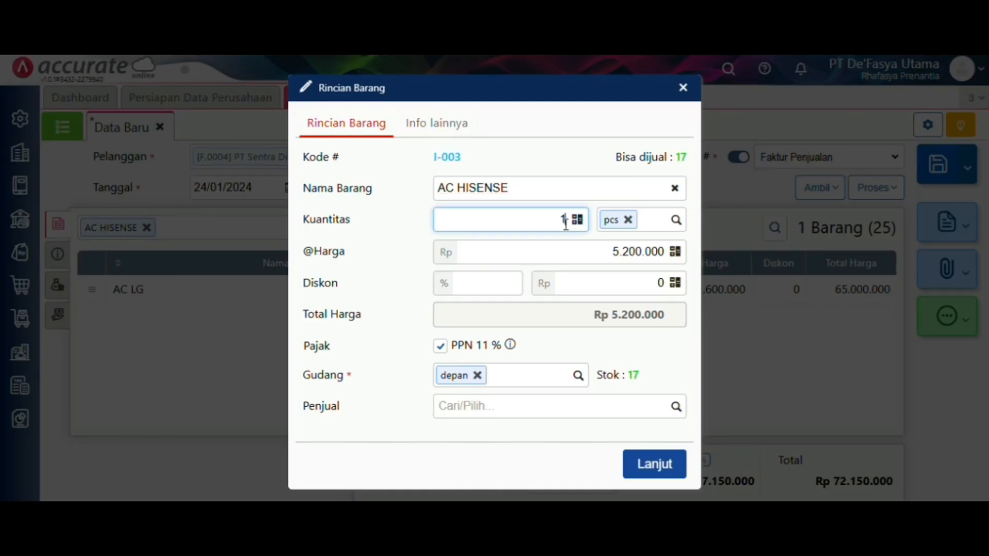
type("0")
left_click(638, 465)
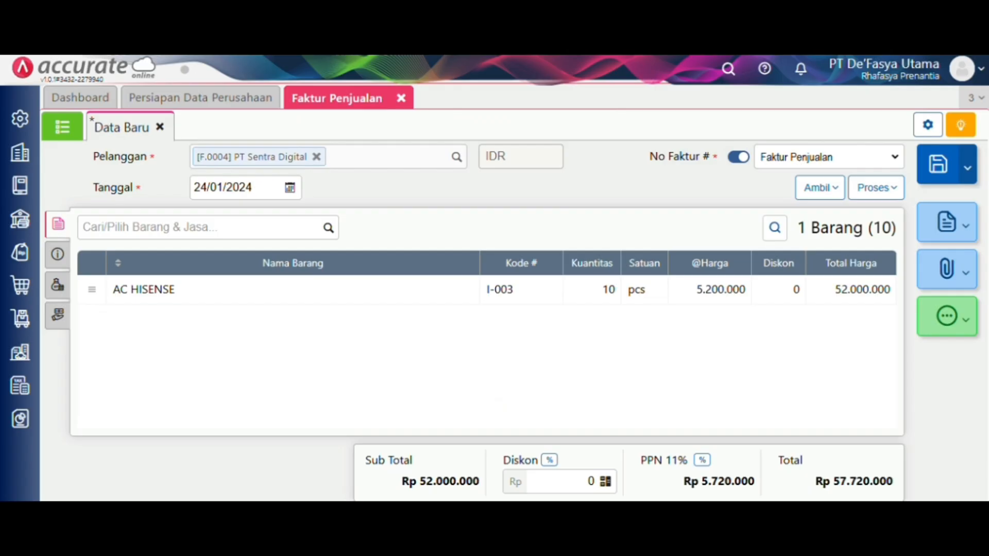
- Add AC AQUA to the invoice with quantity 30
left_click(328, 228)
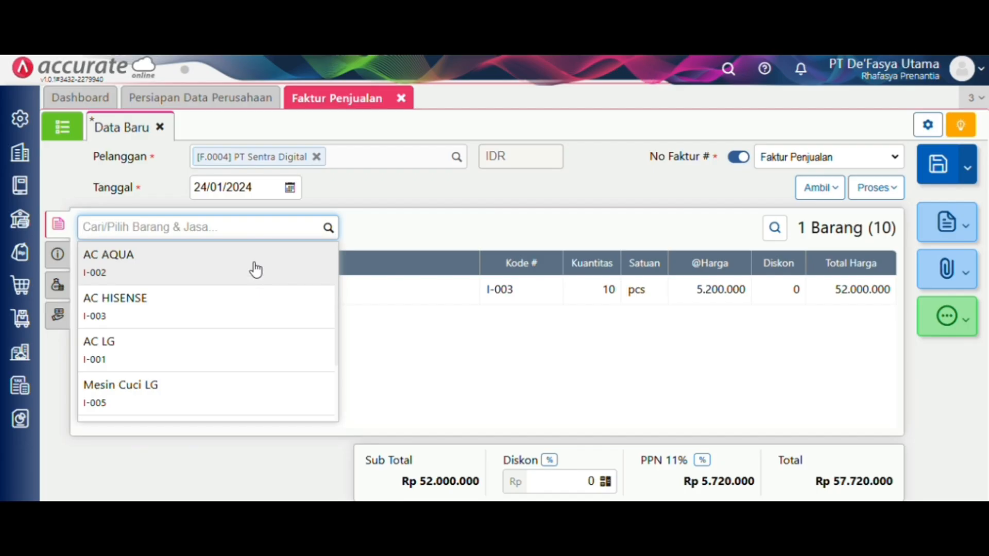
left_click(254, 267)
left_click_drag(253, 264, 345, 275)
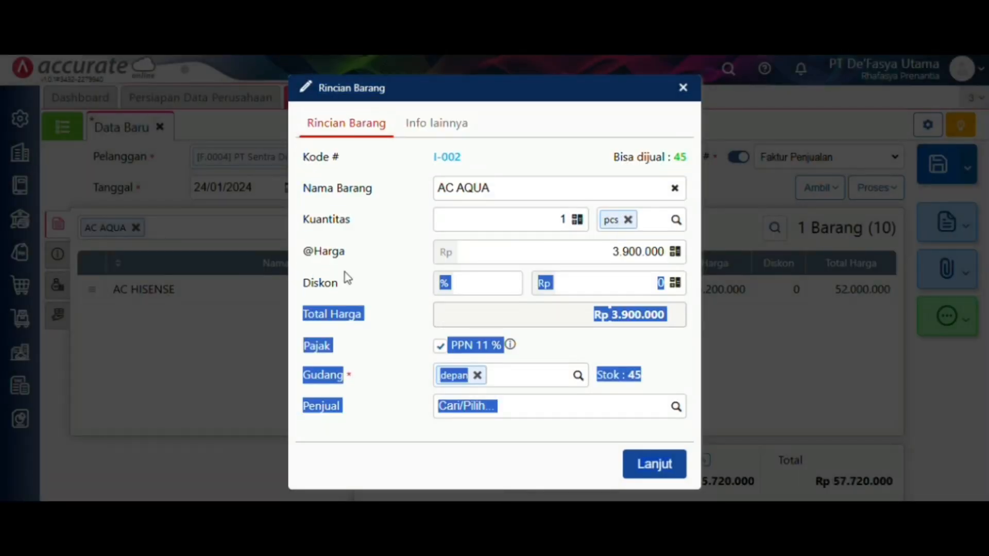
left_click(566, 221)
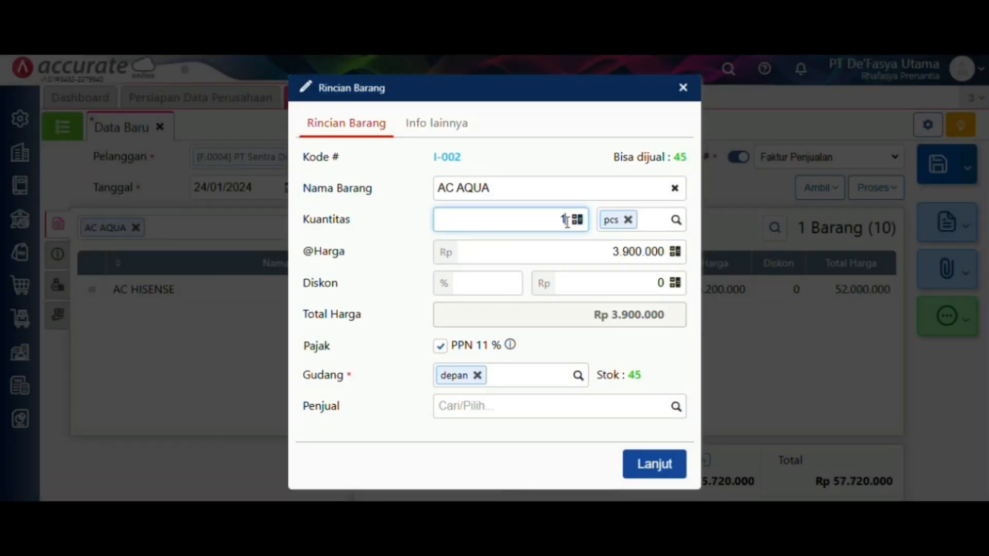
key("BackSpace")
type("30")
left_click(639, 462)
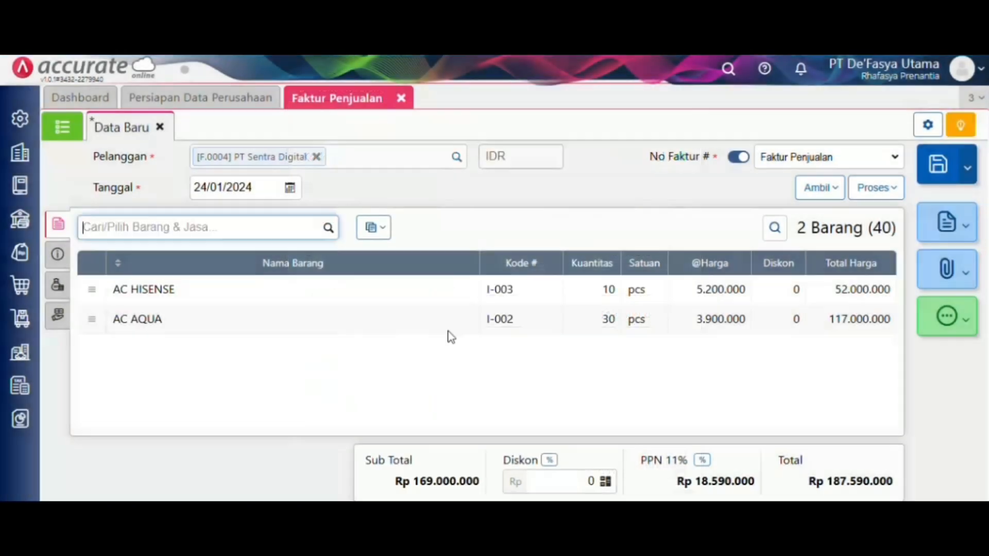
- Add Mesin Cuci LG to the invoice with quantity 25
left_click(326, 230)
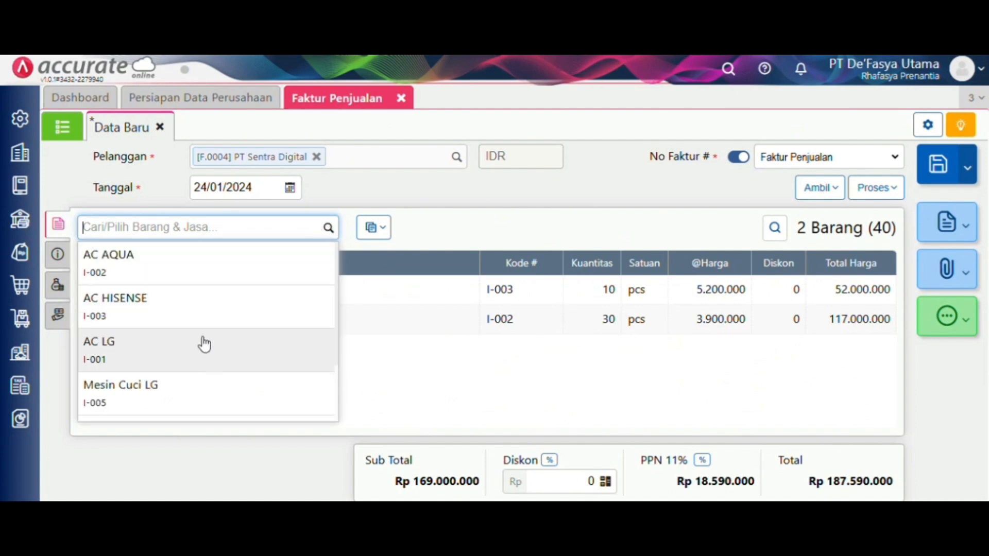
left_click(210, 388)
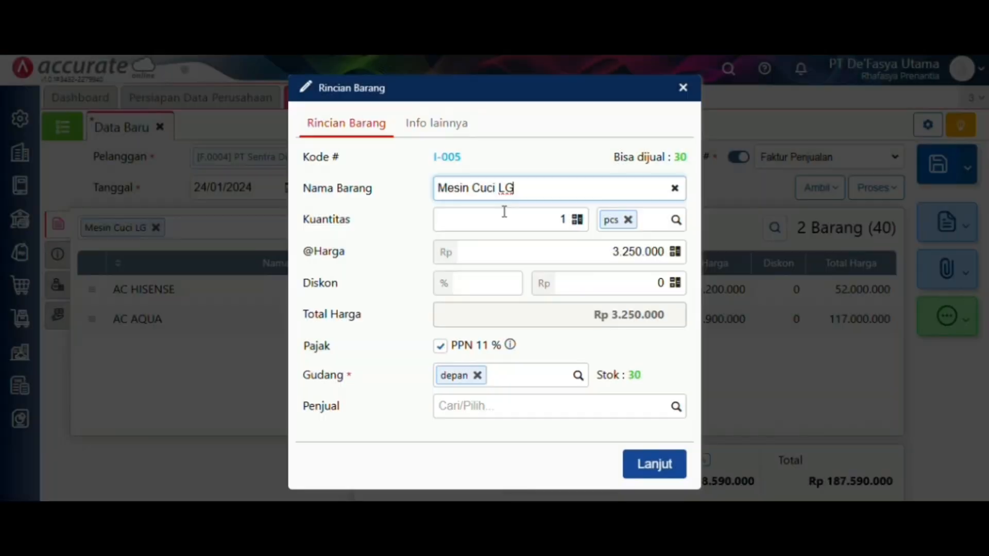
left_click(572, 227)
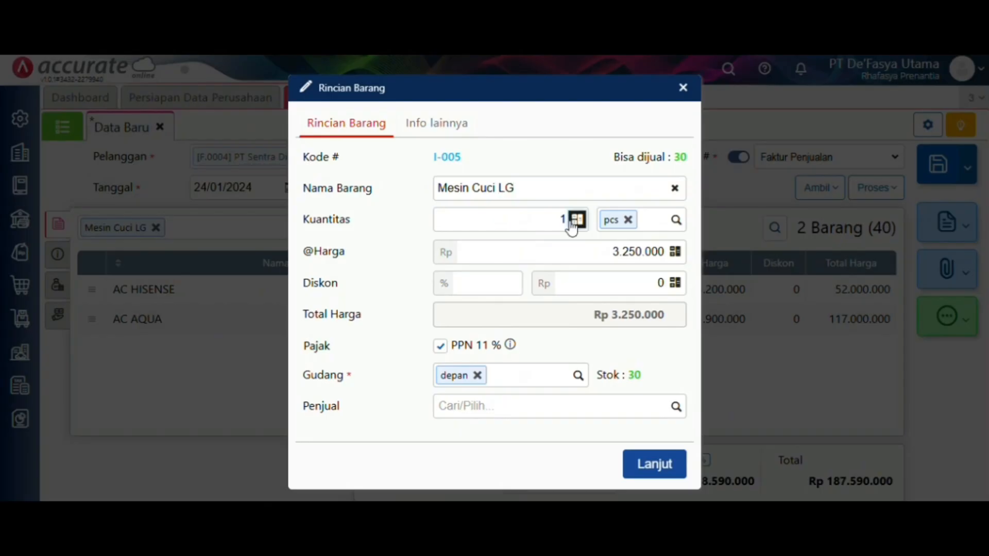
left_click(565, 218)
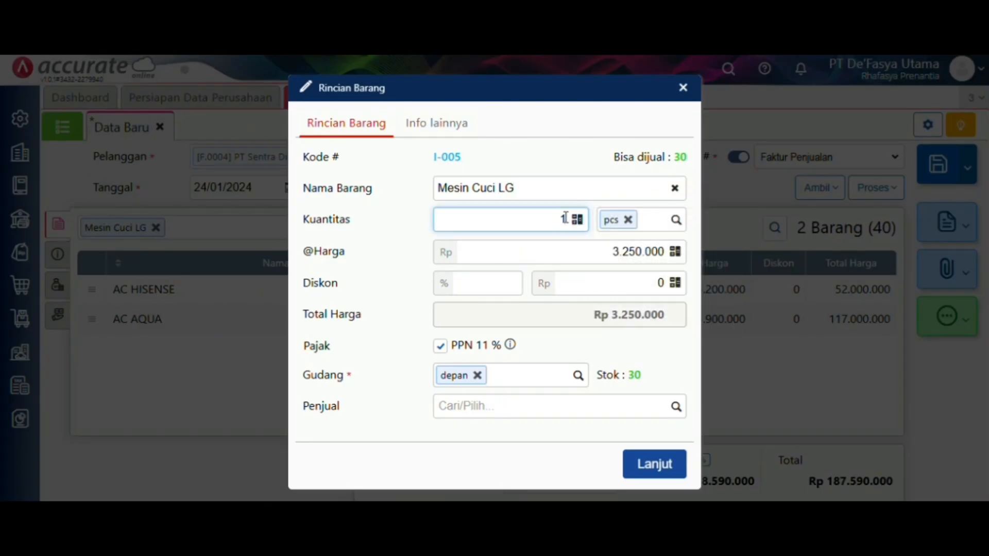
key("BackSpace")
type("25")
left_click(634, 464)
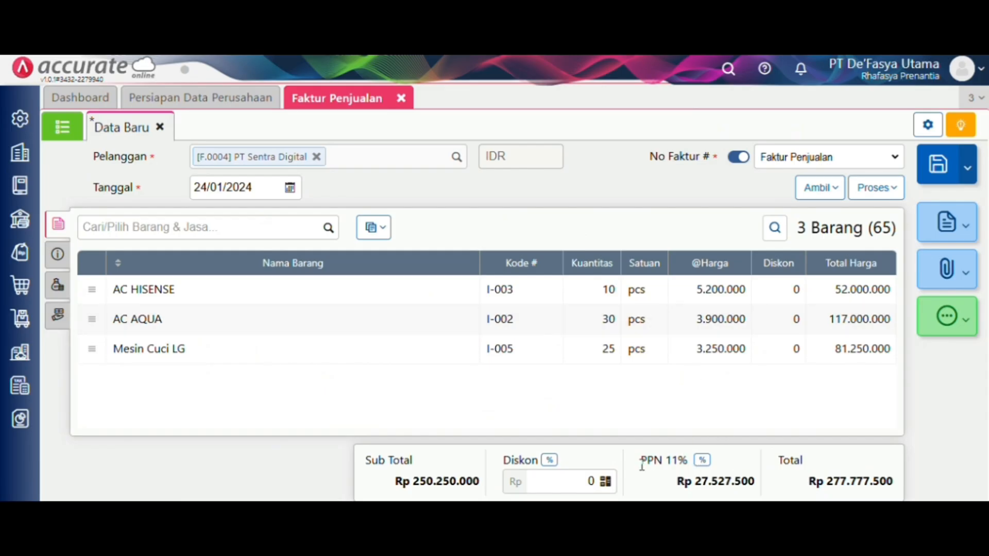
- Apply a 2% discount to the invoice
left_click(550, 460)
type("2")
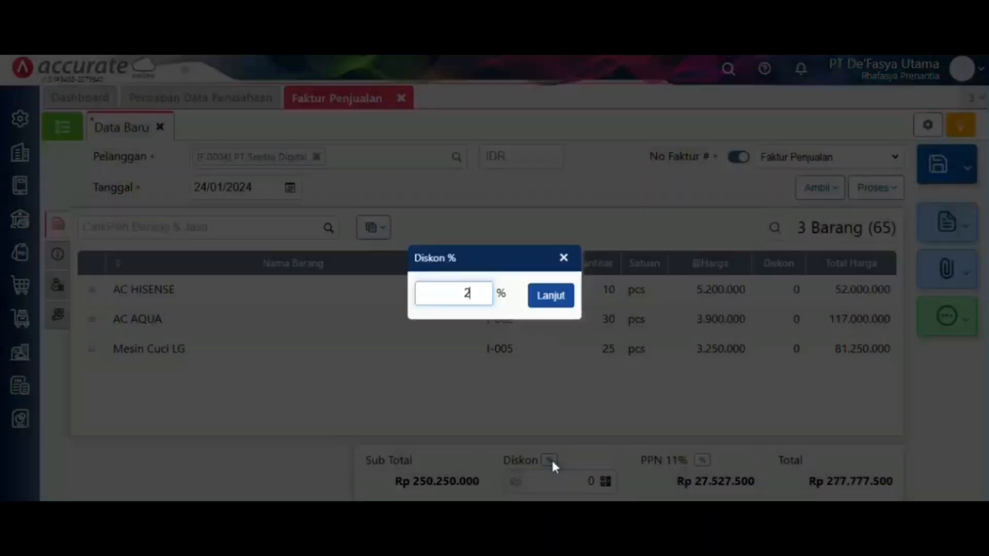
left_click(565, 295)
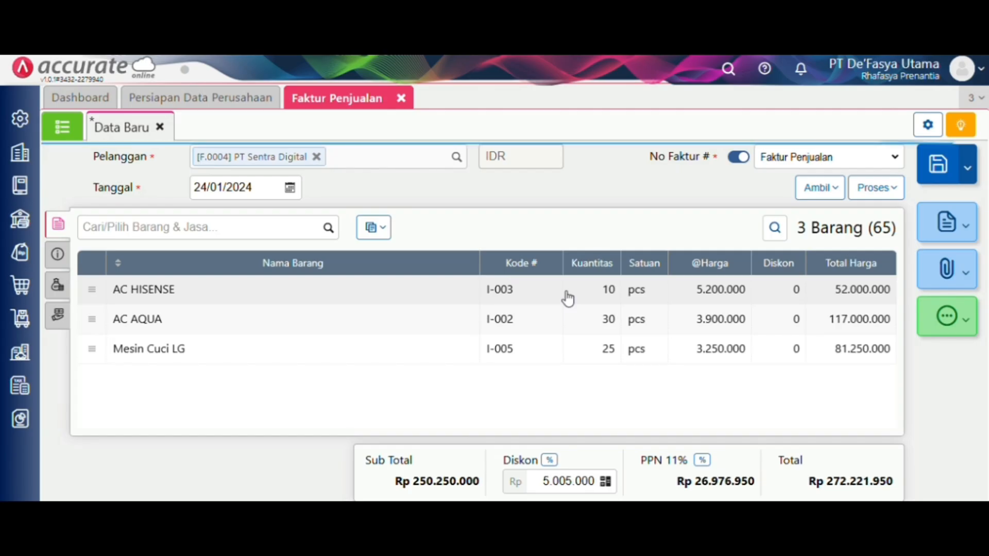
- Set the invoice's delivery date (Tgl Pengiriman) to 25/01/2024
left_click(57, 254)
left_click(710, 393)
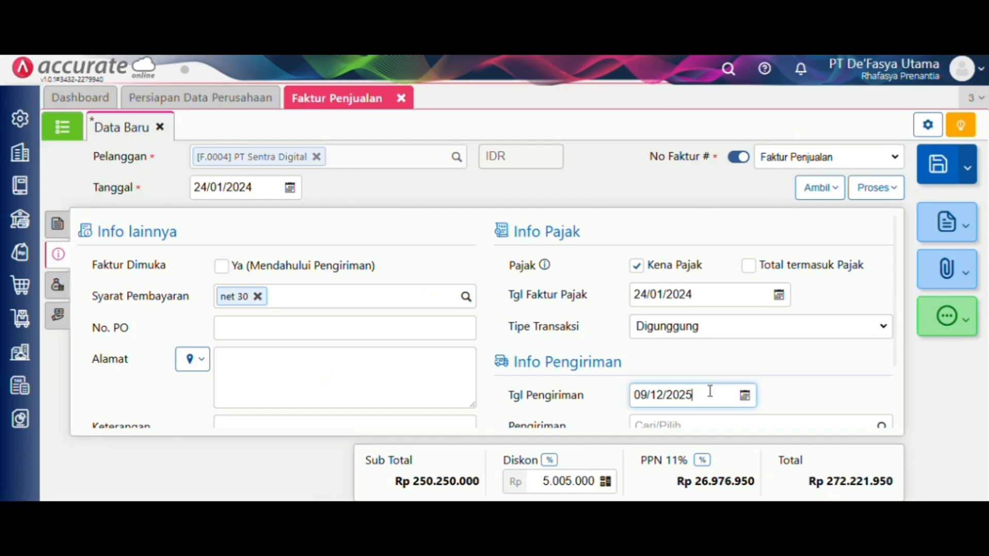
key("BackSpace")
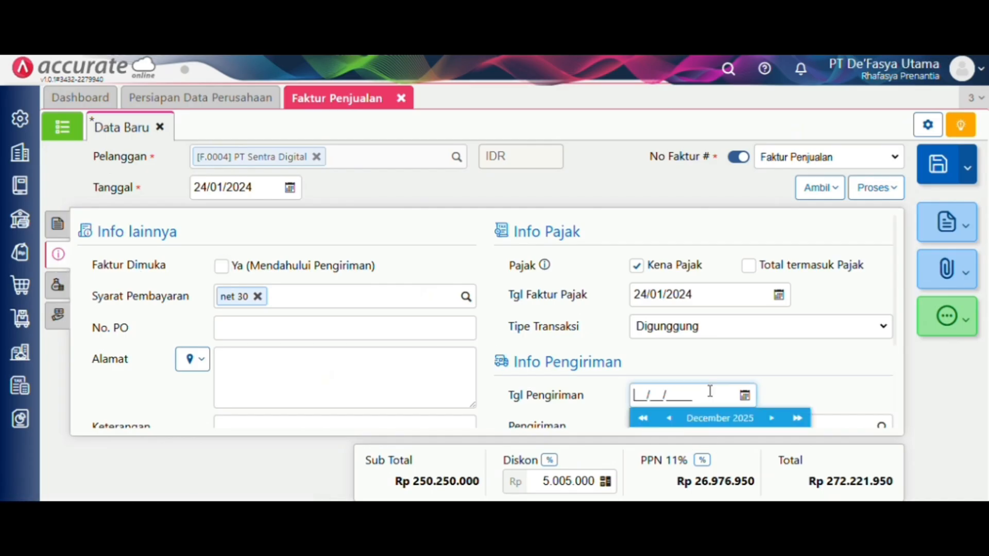
type("25/01/2024")
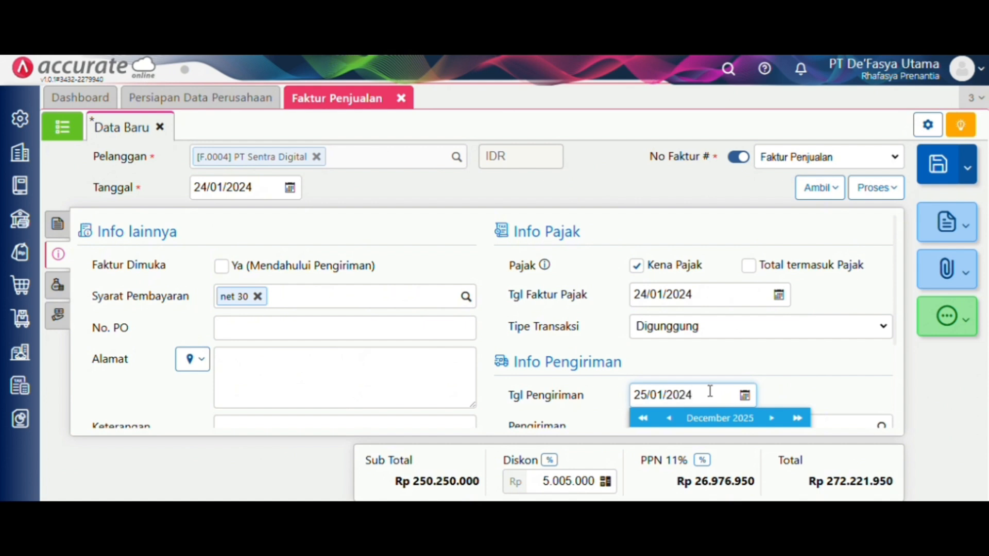
left_click(896, 200)
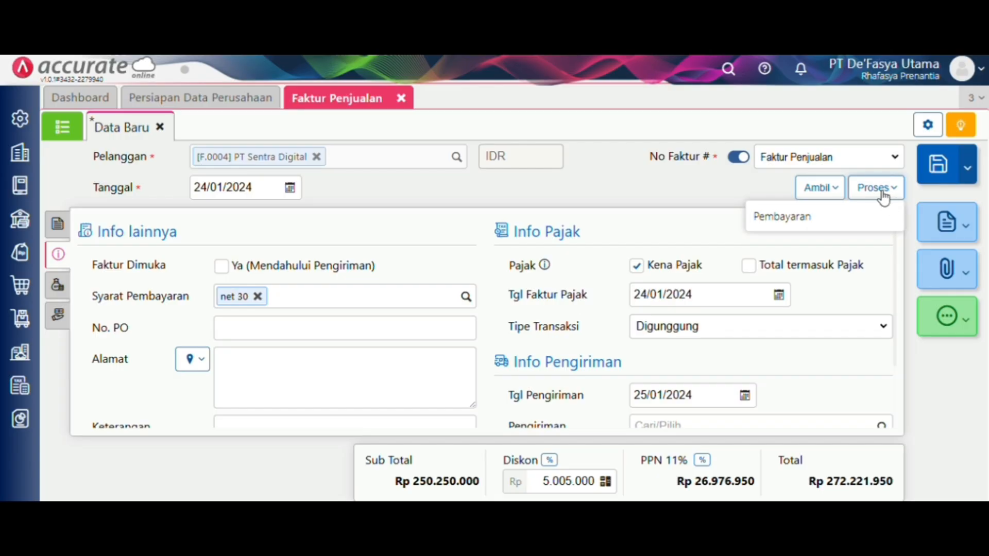
- Record a payment for the invoice into Bank Mandiri IDR dated 24/01/2024
left_click(873, 212)
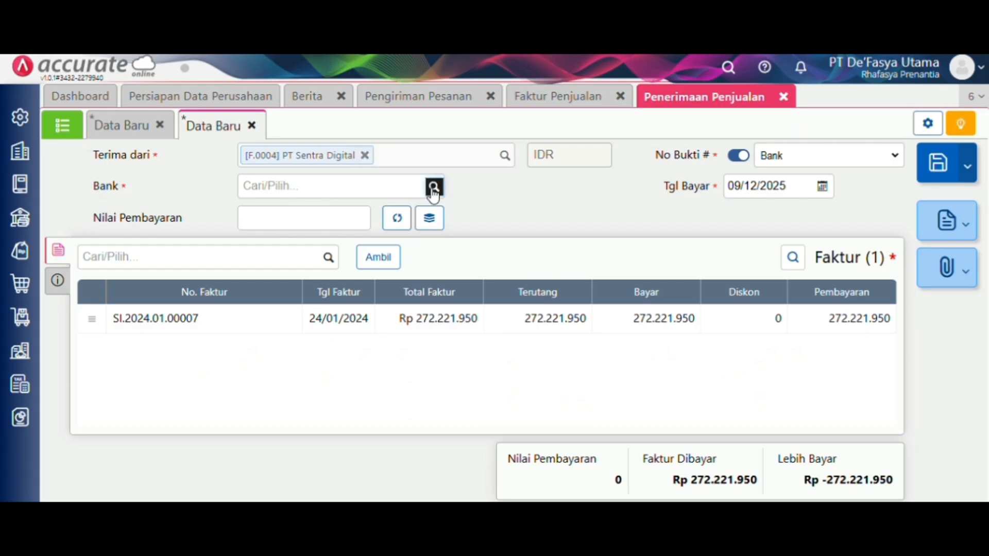
left_click(434, 187)
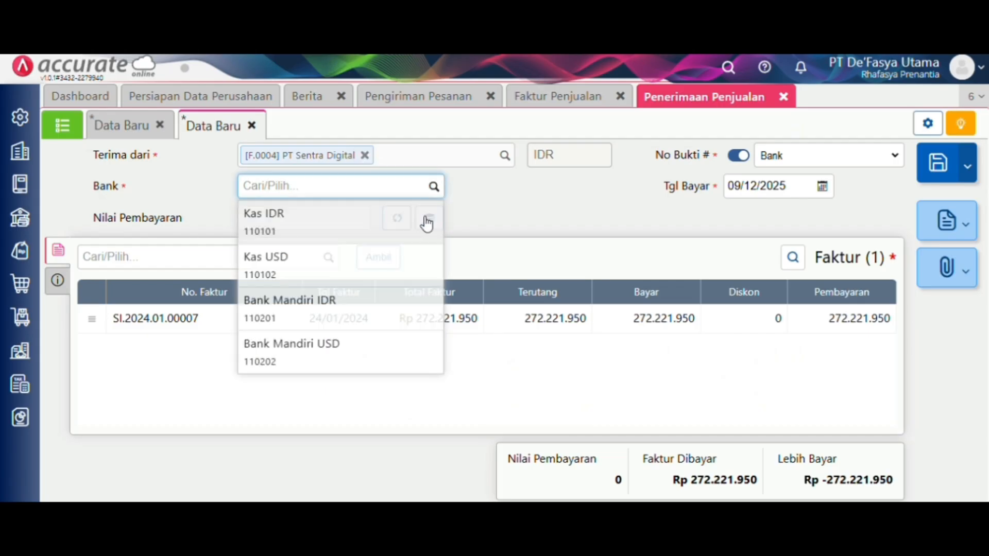
left_click(417, 306)
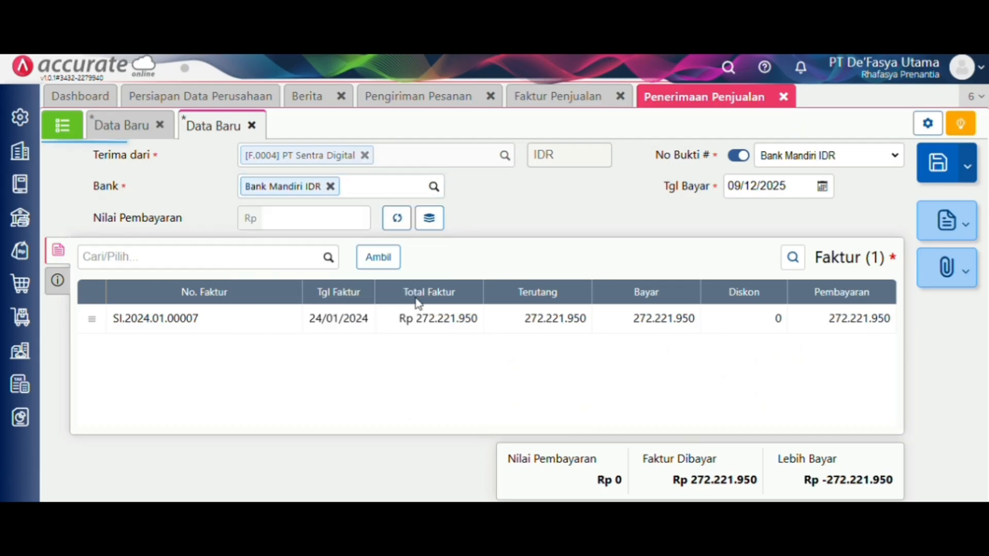
left_click(787, 184)
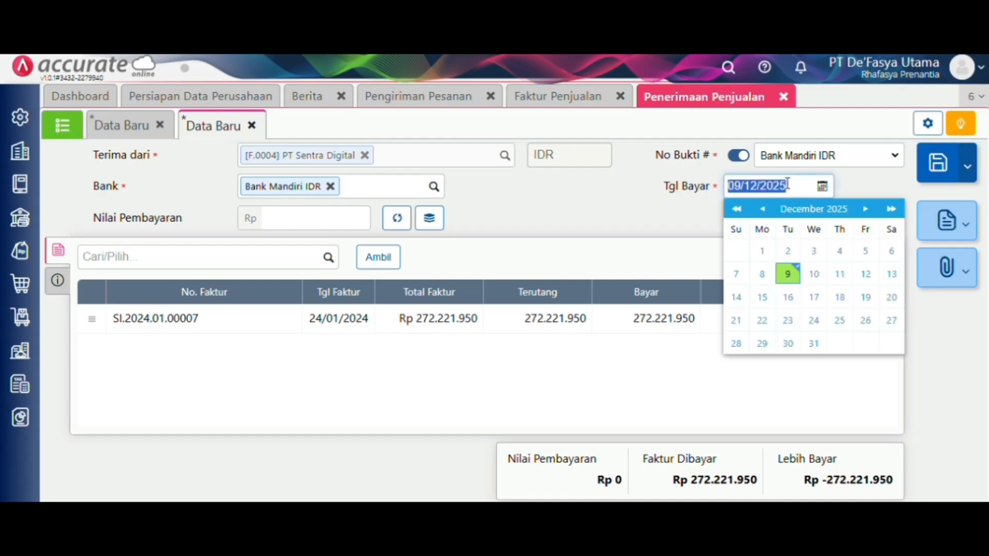
key("BackSpace")
type("3_/__/____")
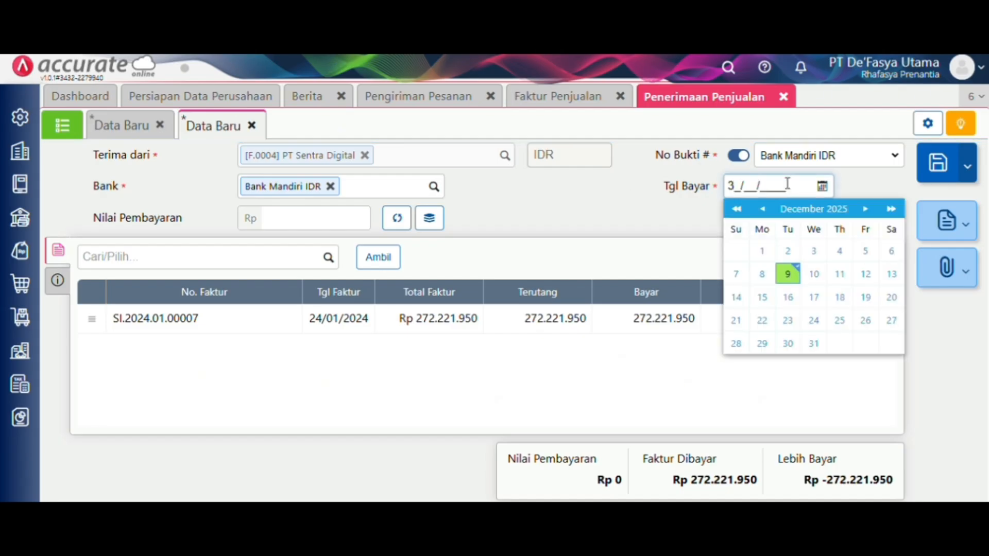
key("BackSpace")
type("24/01/2024")
left_click(697, 205)
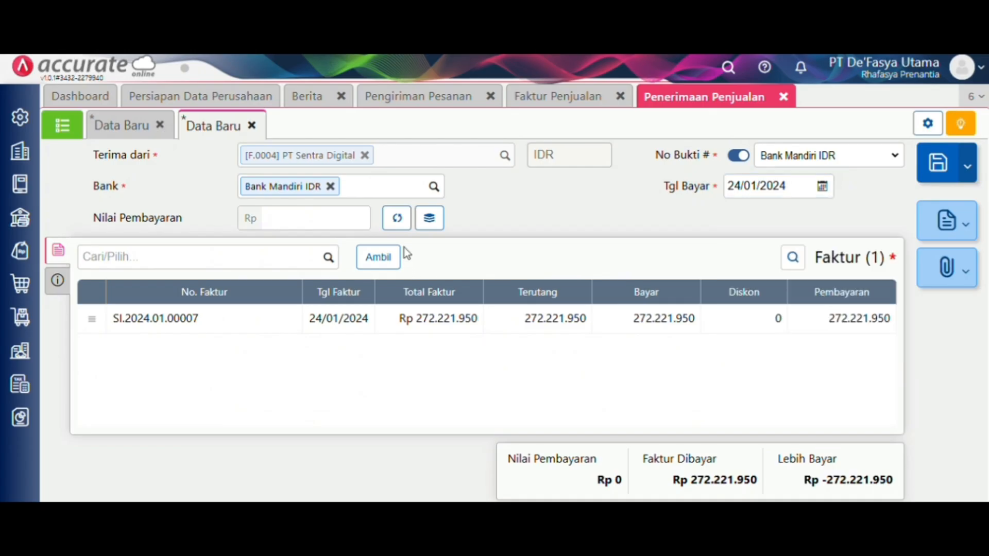
- Fill the payment amount from the invoice total and set Metode Bayar to Transfer Bank
left_click(396, 218)
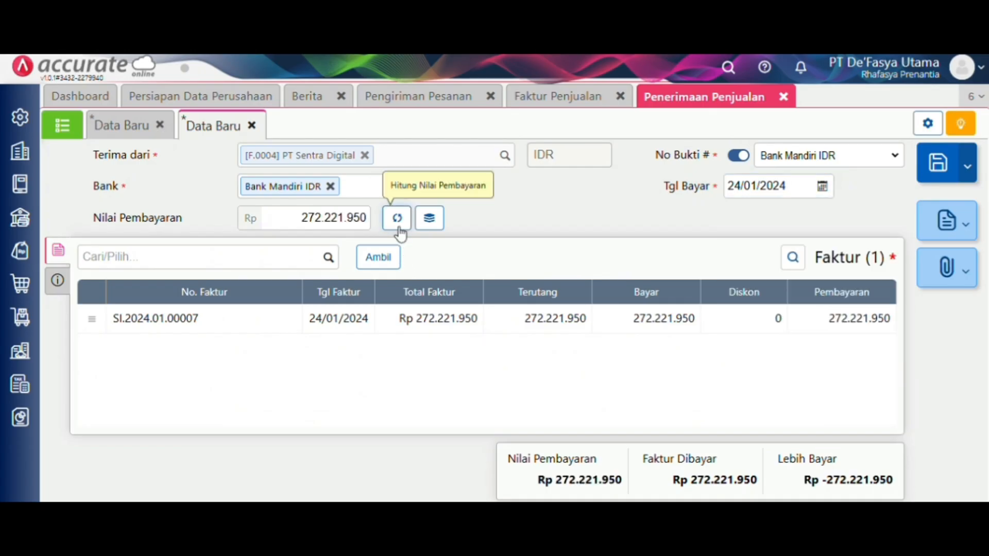
left_click(60, 279)
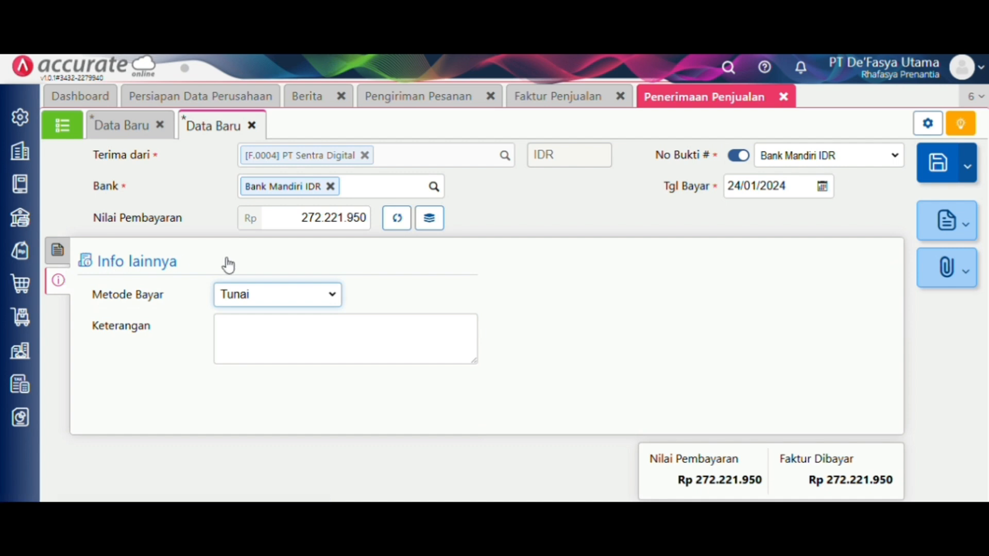
left_click(304, 293)
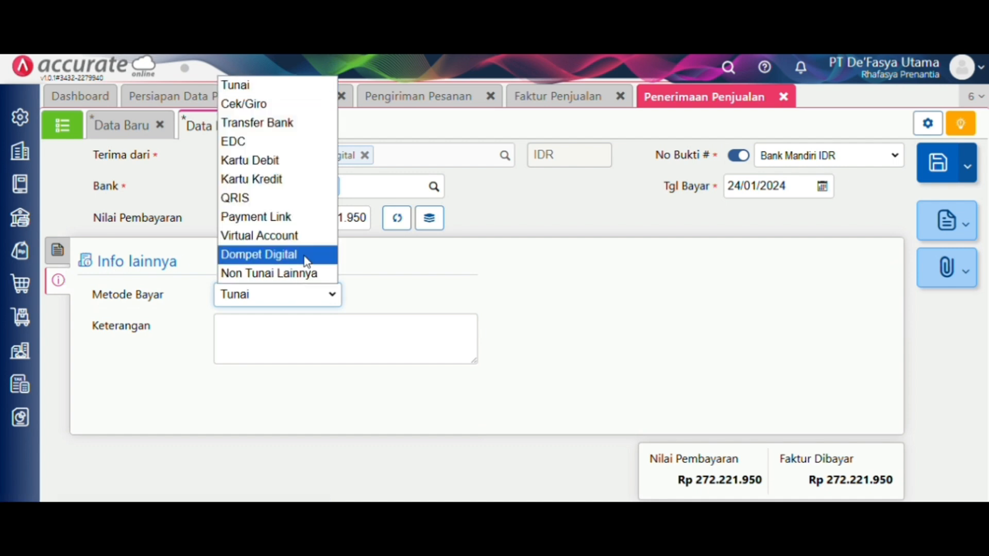
left_click(287, 126)
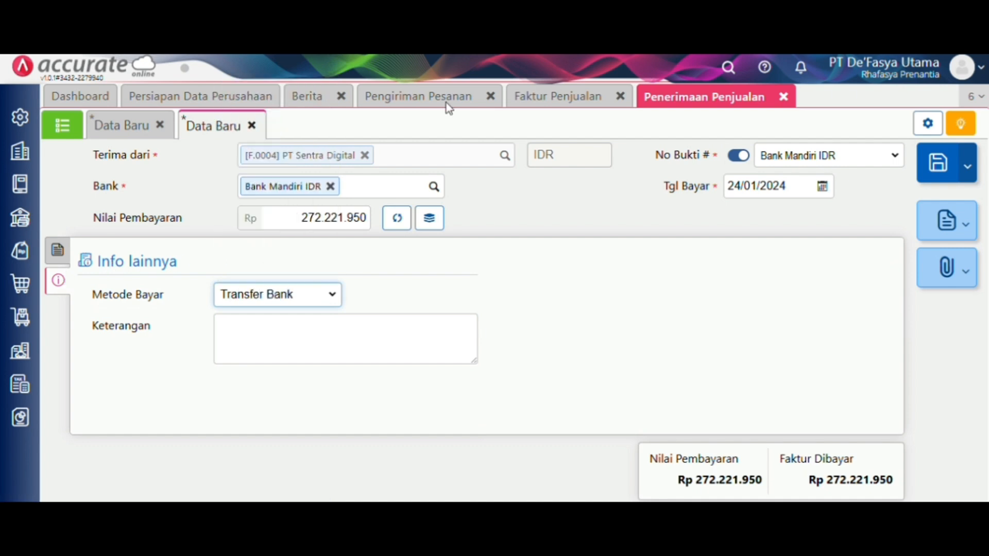
- Save the PT Sentra Digital payment receipt
left_click(937, 172)
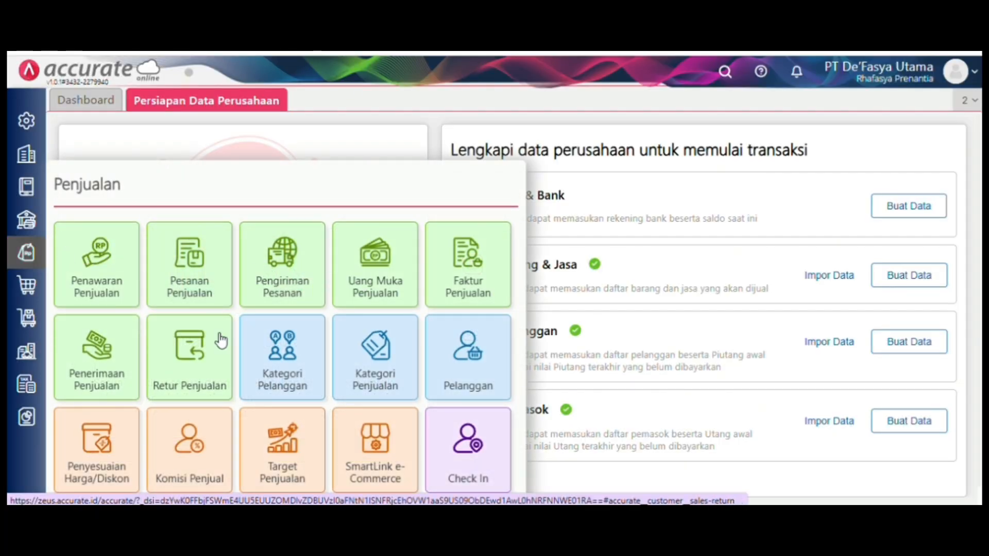
- Create a Penerimaan Penjualan from CV Galaxy Elektronik with Tgl Bayar 27/01/2024
left_click(115, 367)
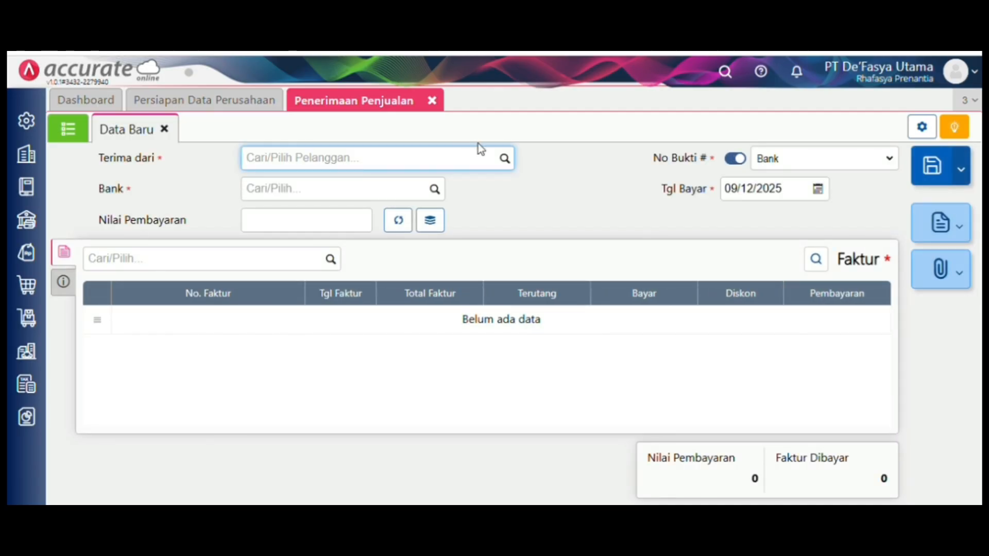
left_click(505, 159)
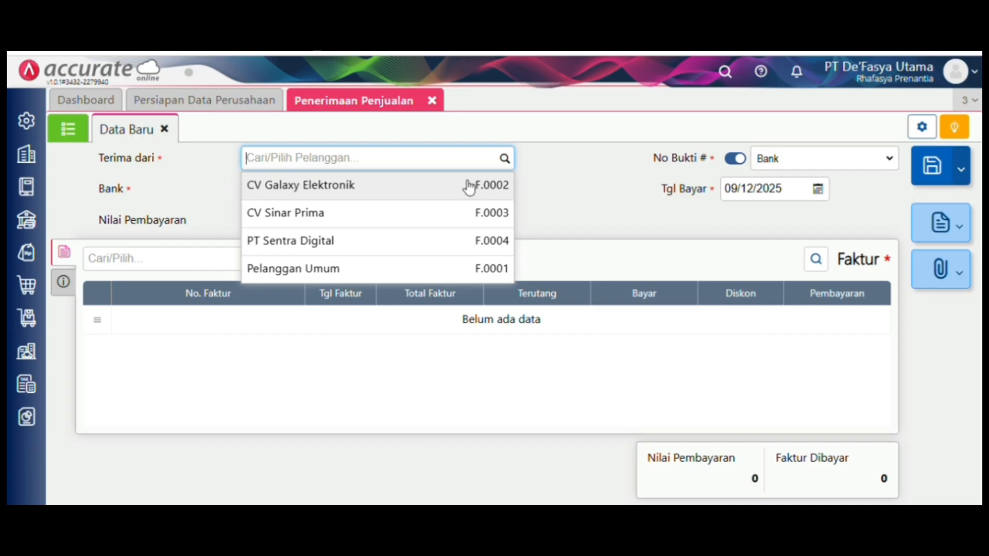
left_click(469, 185)
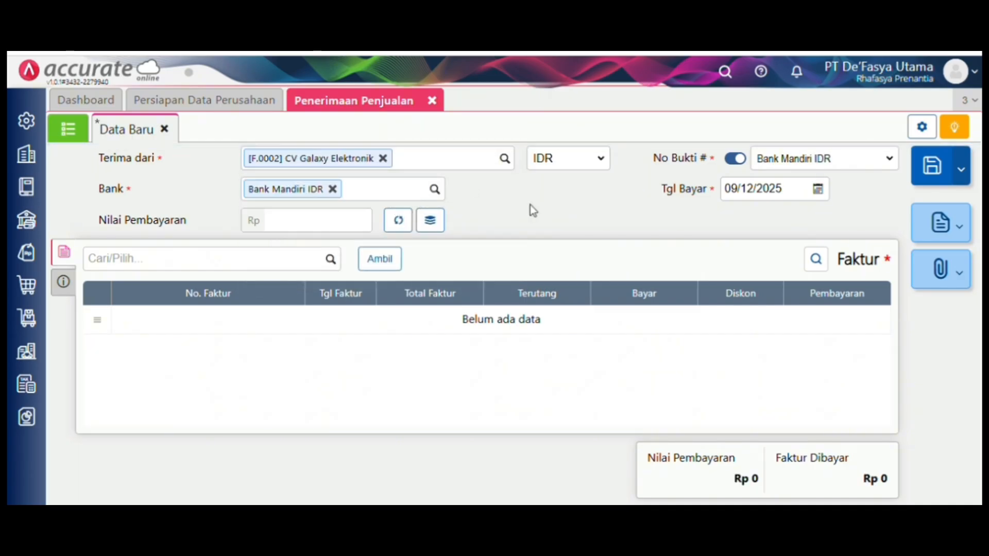
left_click(783, 190)
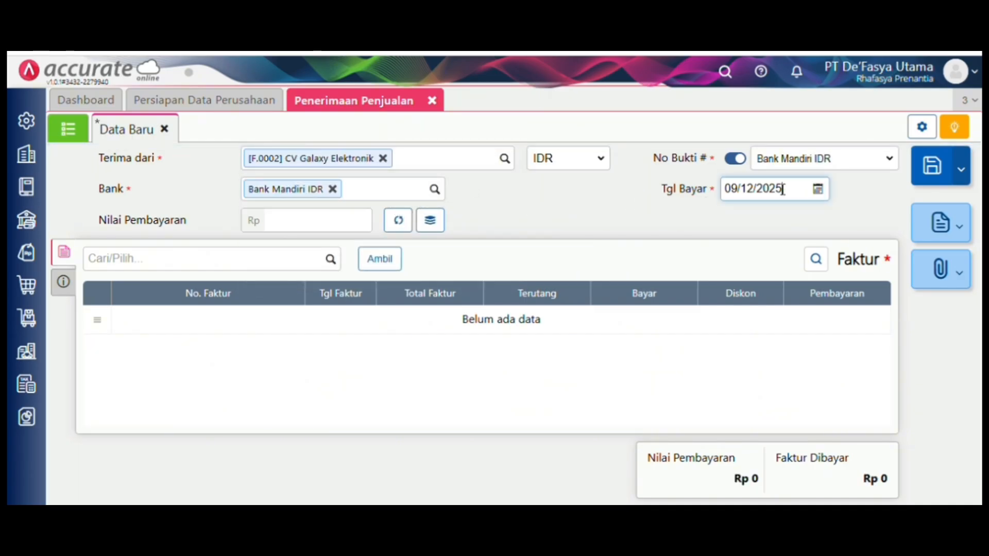
left_click(783, 190)
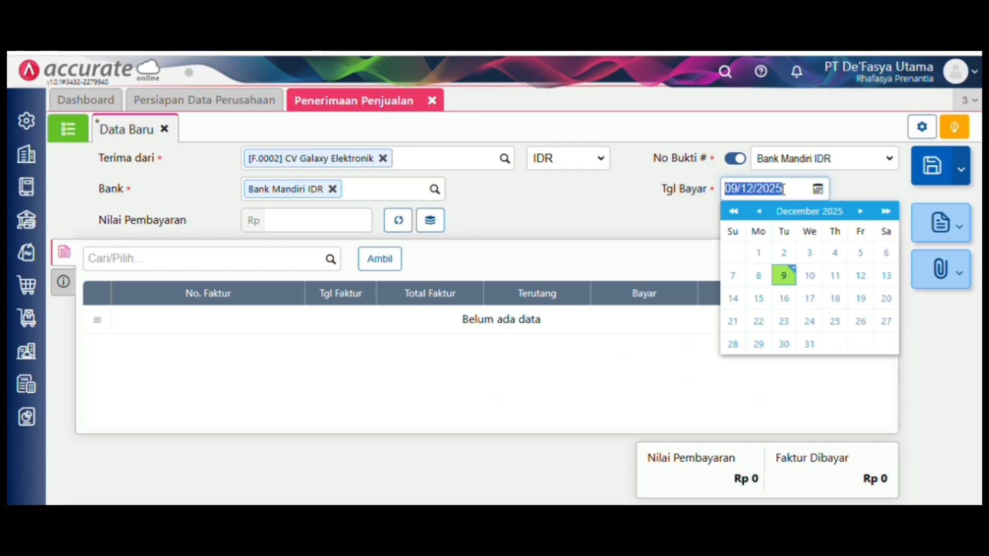
key("BackSpace")
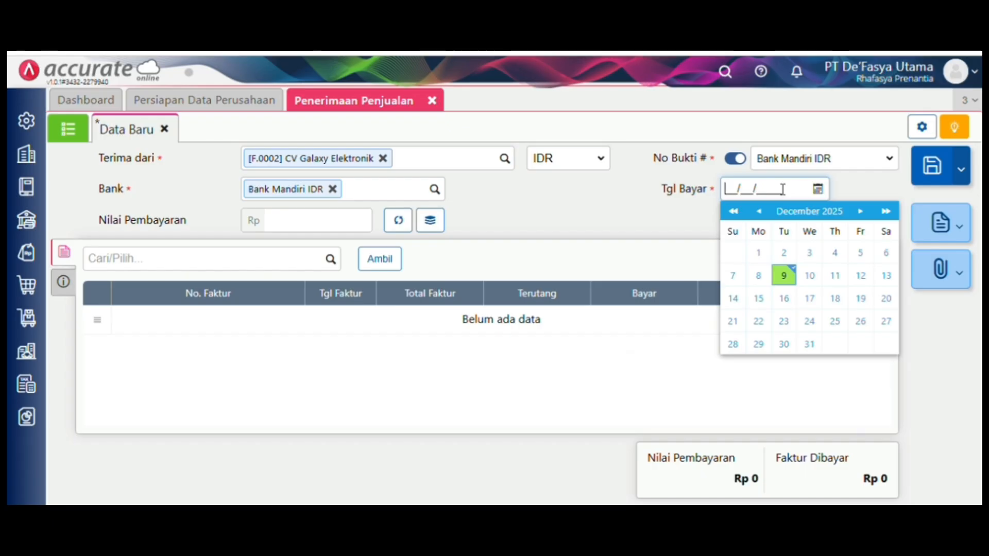
type("27/01/20")
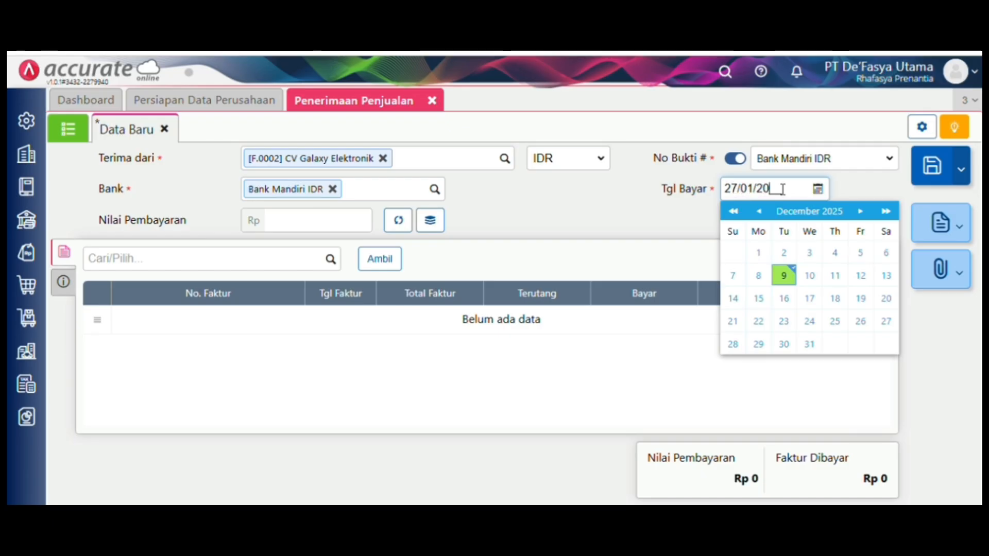
type("24")
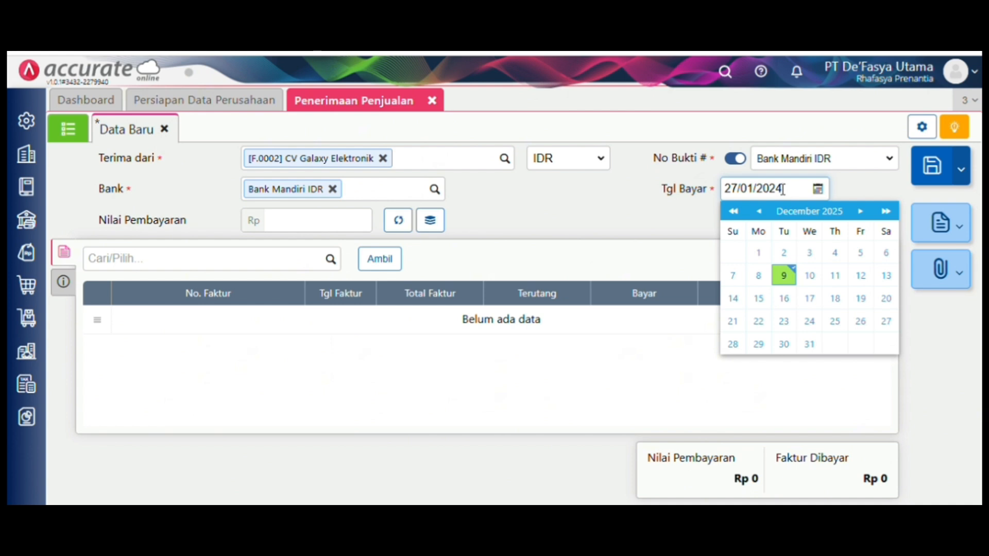
left_click(613, 255)
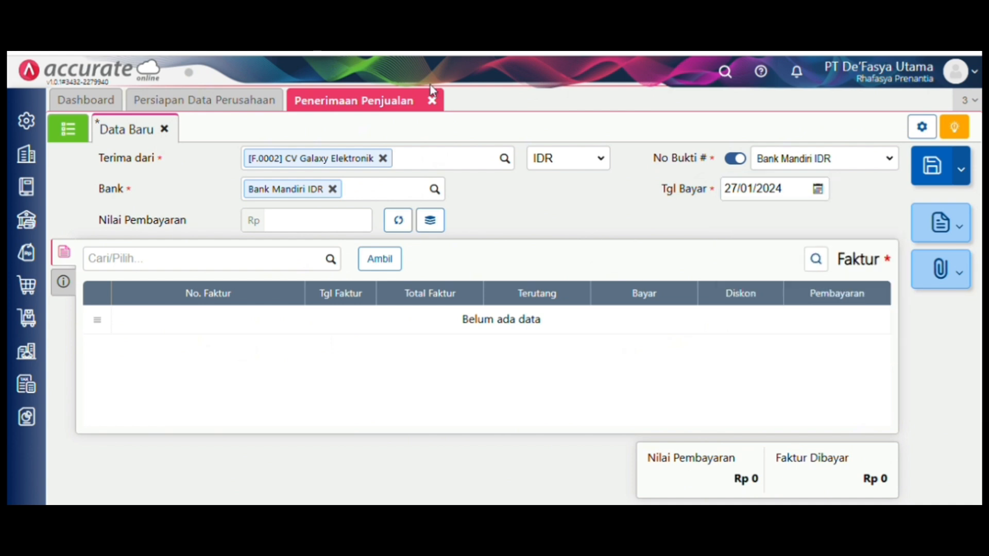
- Pull in only invoice SI.2024.01.00004, excluding 2100, and pay 60.000.000 against it
left_click(383, 267)
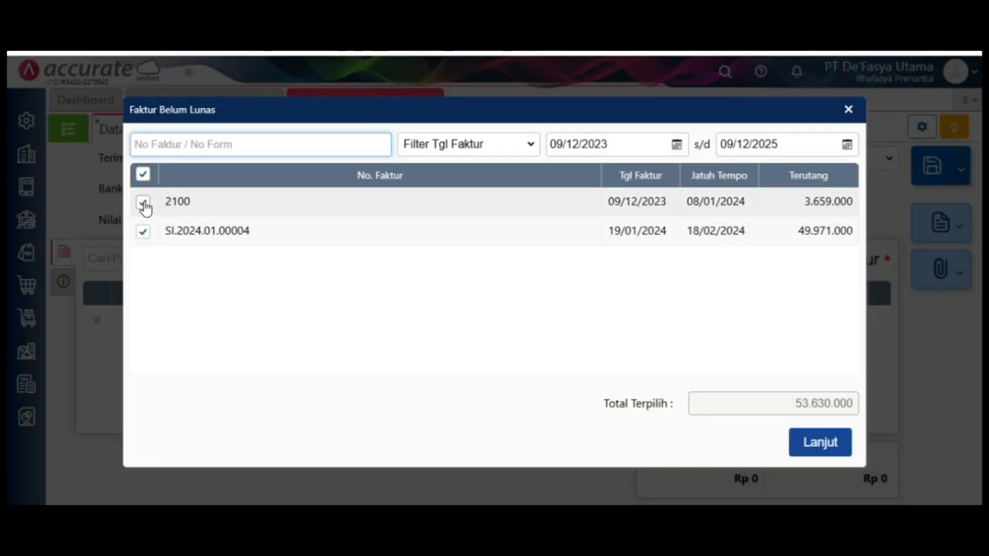
left_click(144, 202)
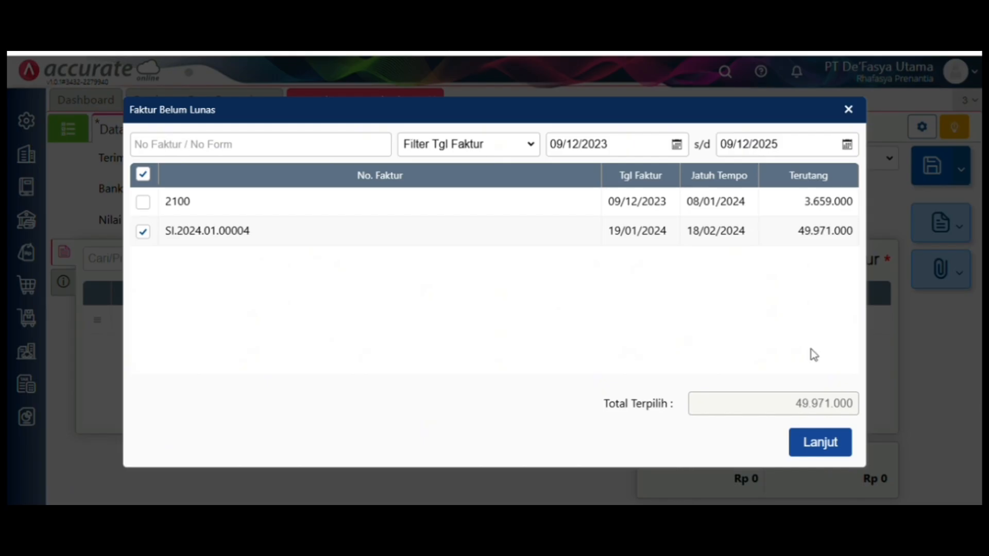
left_click(834, 439)
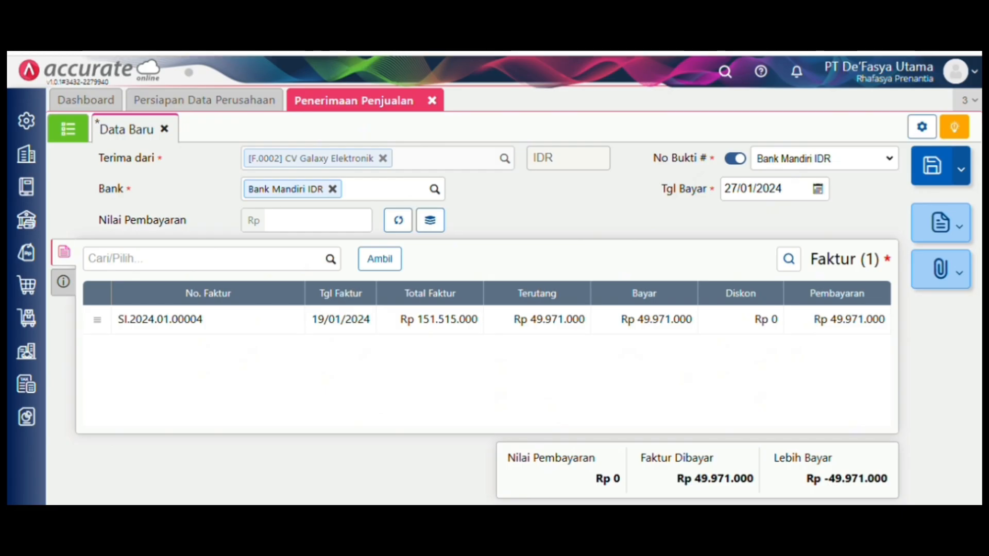
left_click(336, 228)
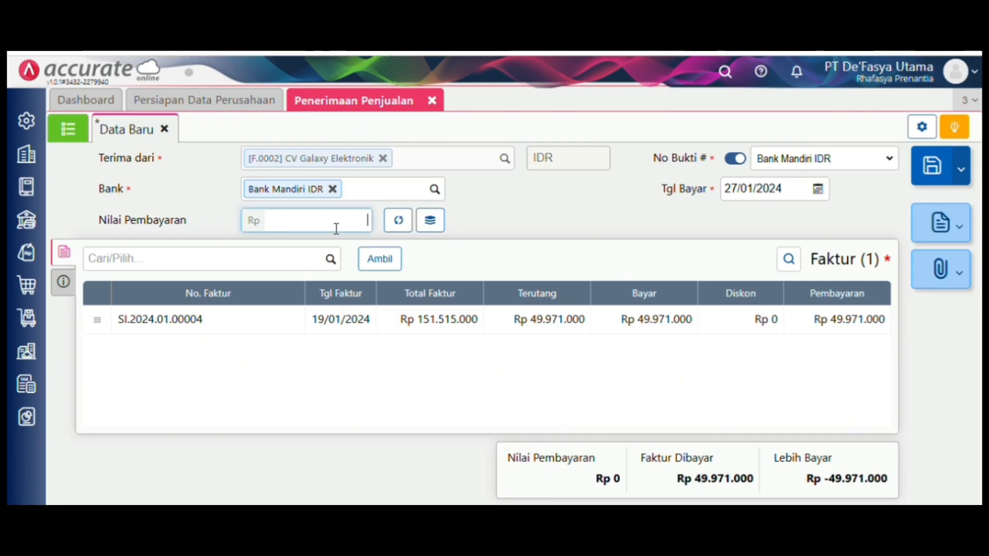
type("6.00")
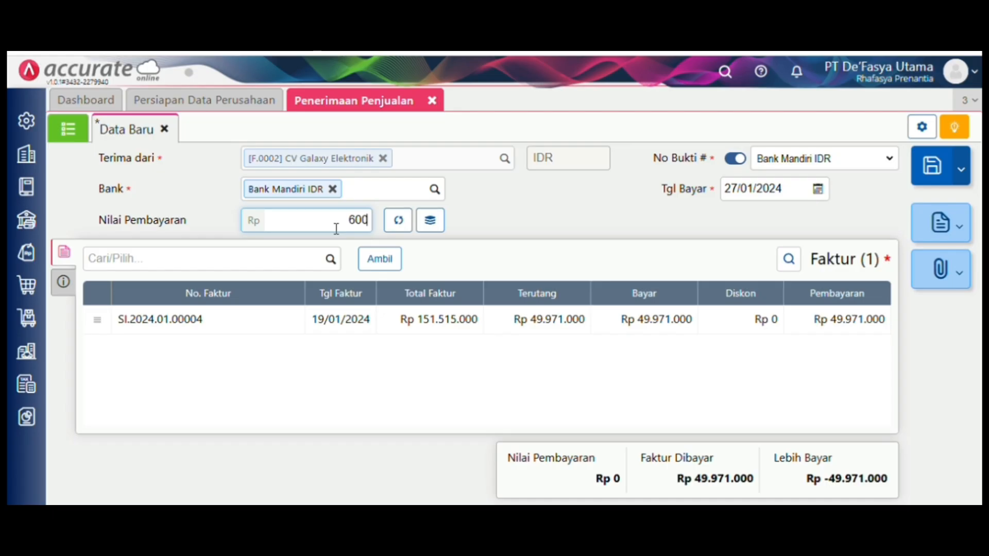
type("0.000")
type("0")
key("Tab")
left_click(430, 221)
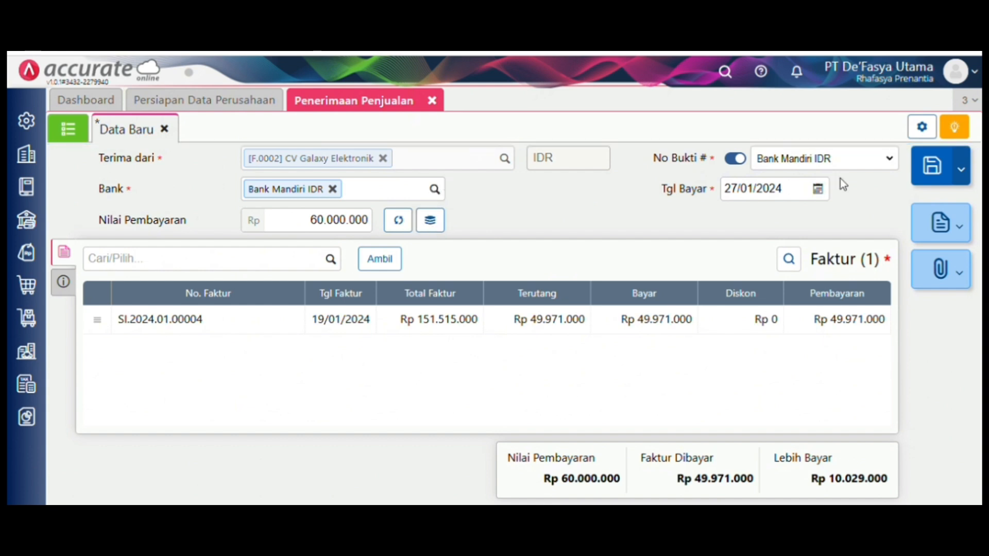
- Set Metode Bayar to Transfer Bank and save the receipt
left_click(71, 292)
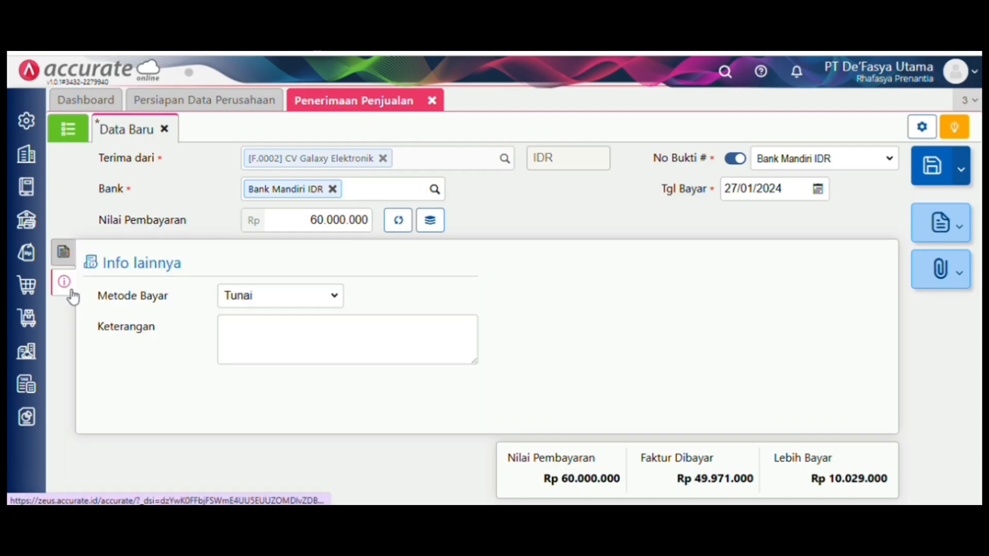
left_click(258, 296)
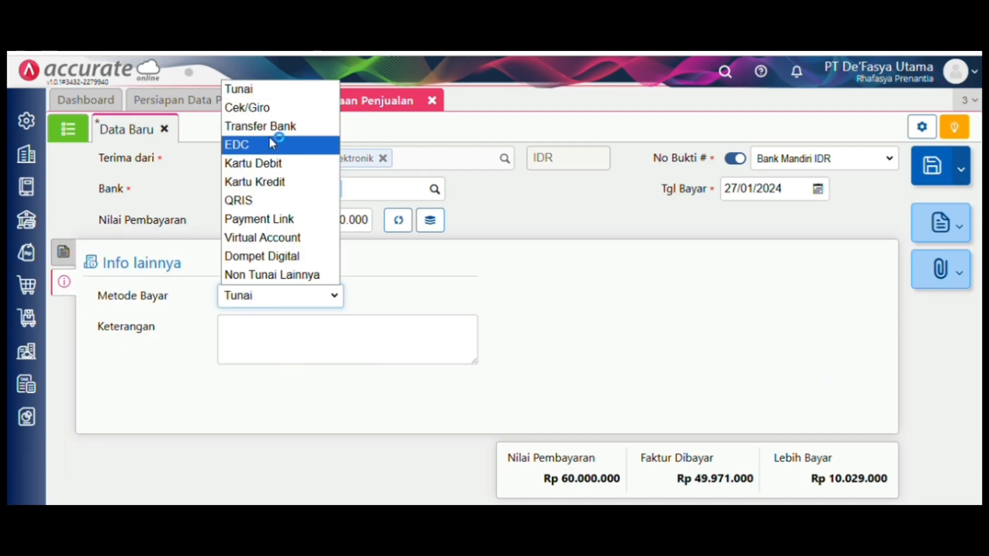
left_click(281, 128)
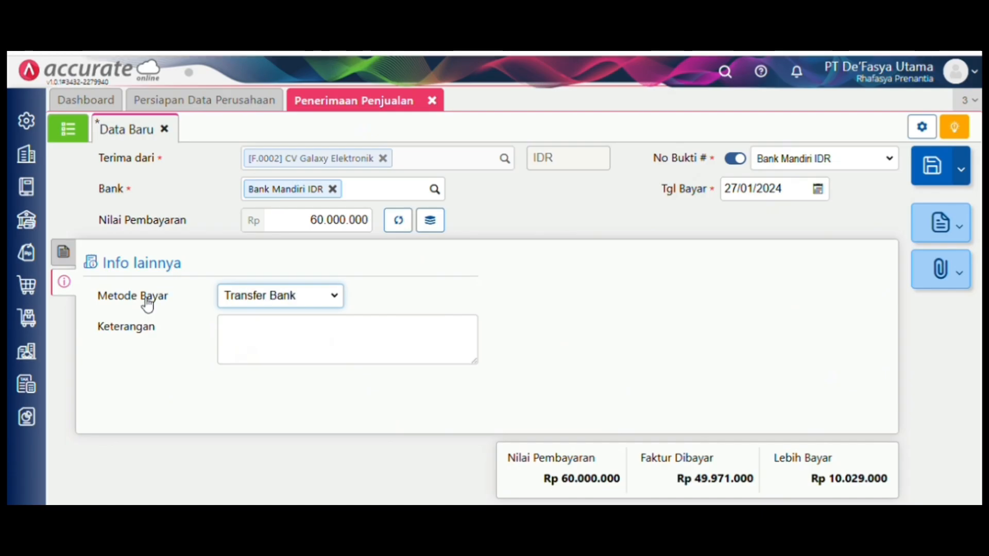
left_click(63, 252)
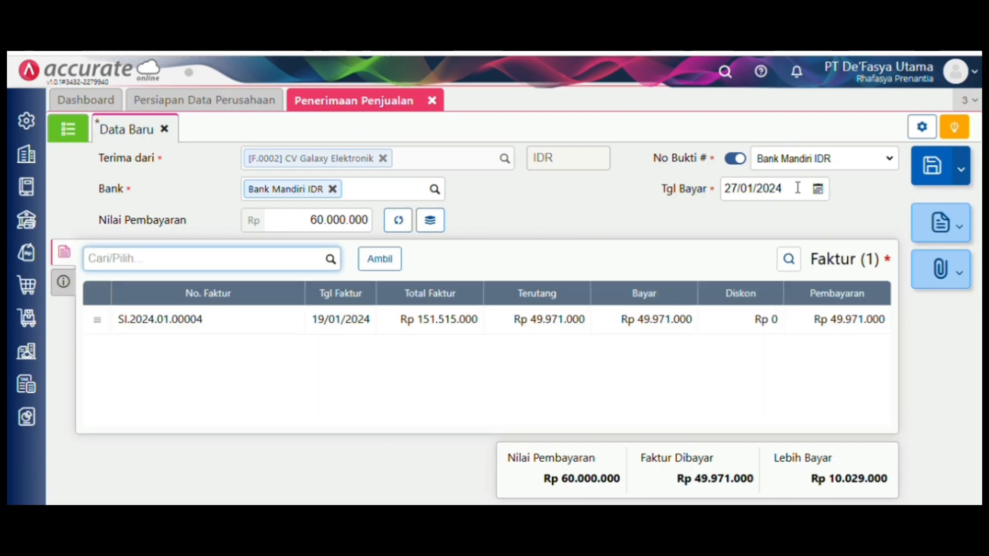
left_click(917, 178)
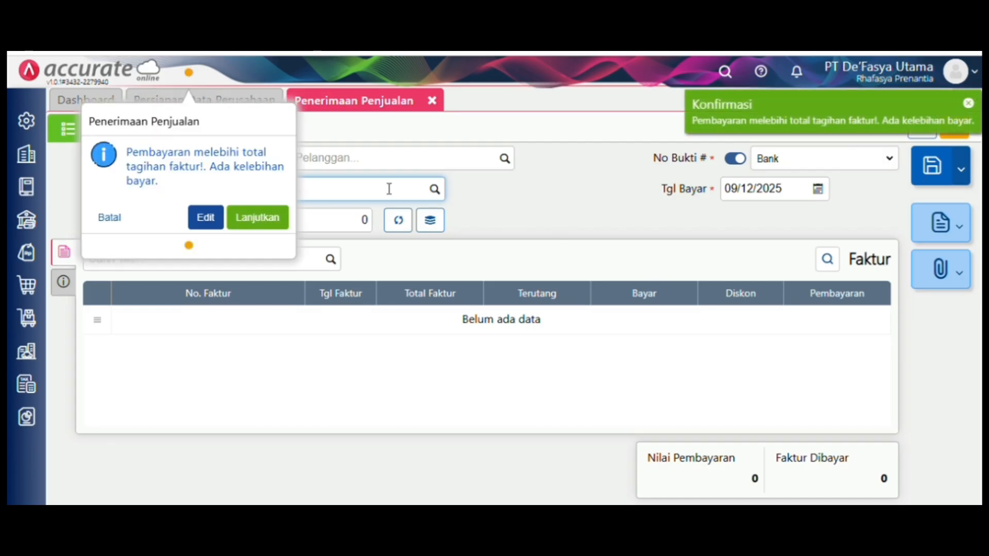
- Accept the overpayment warning and start another receipt from CV Galaxy Elektronik
left_click(270, 219)
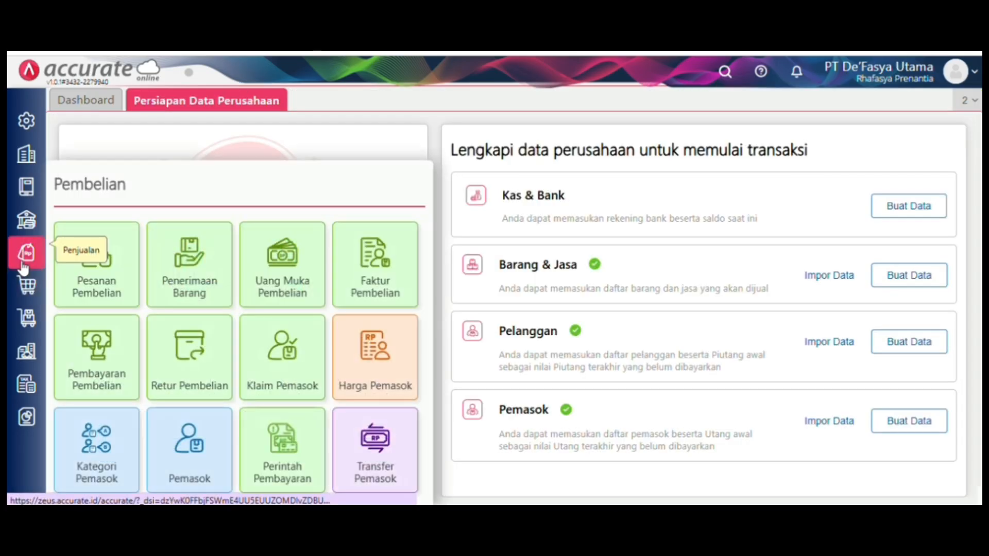
mouse_move(23, 266)
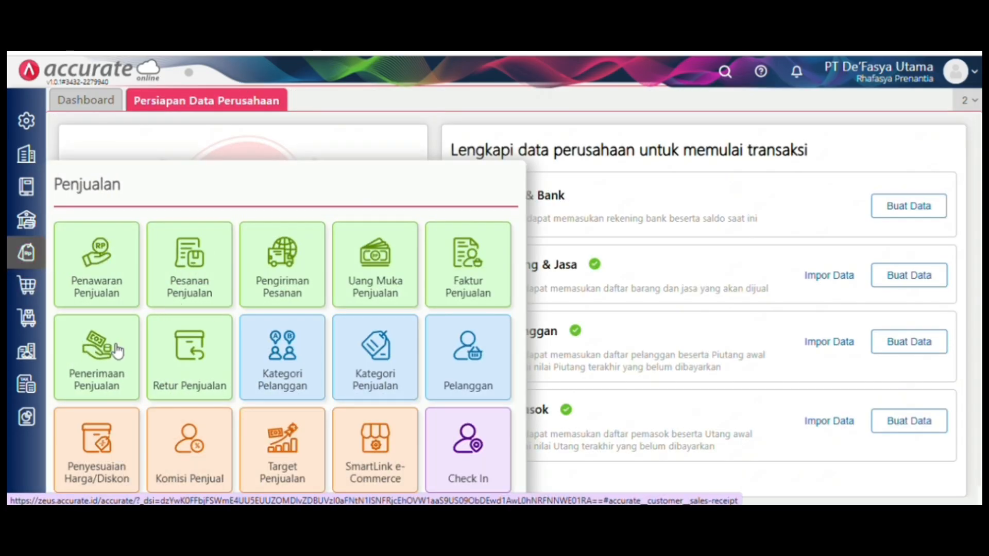
left_click(116, 344)
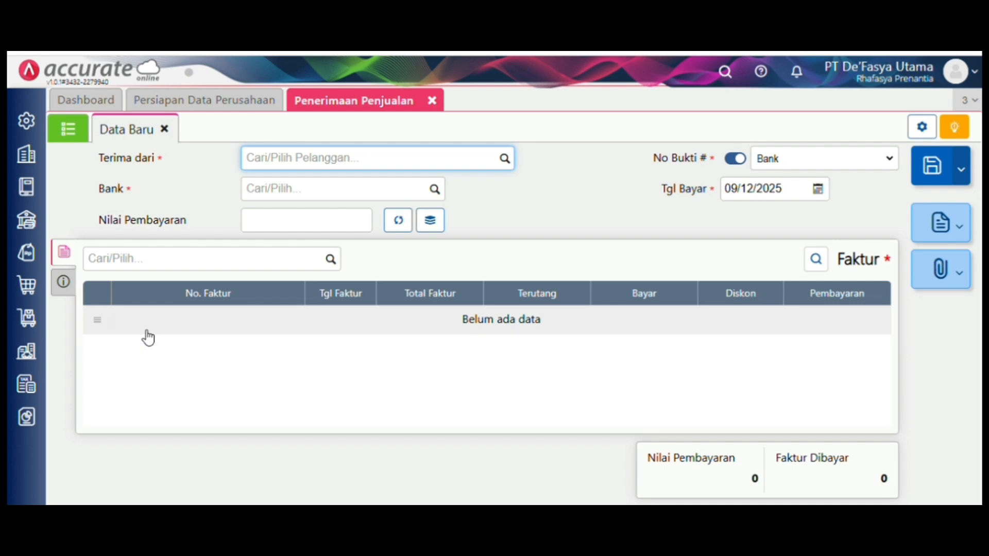
left_click(505, 160)
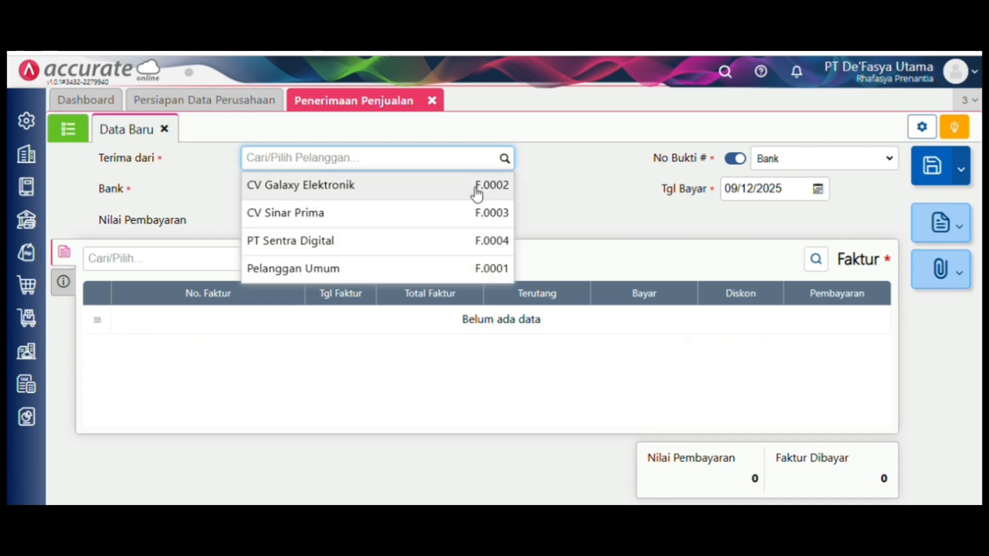
left_click(477, 194)
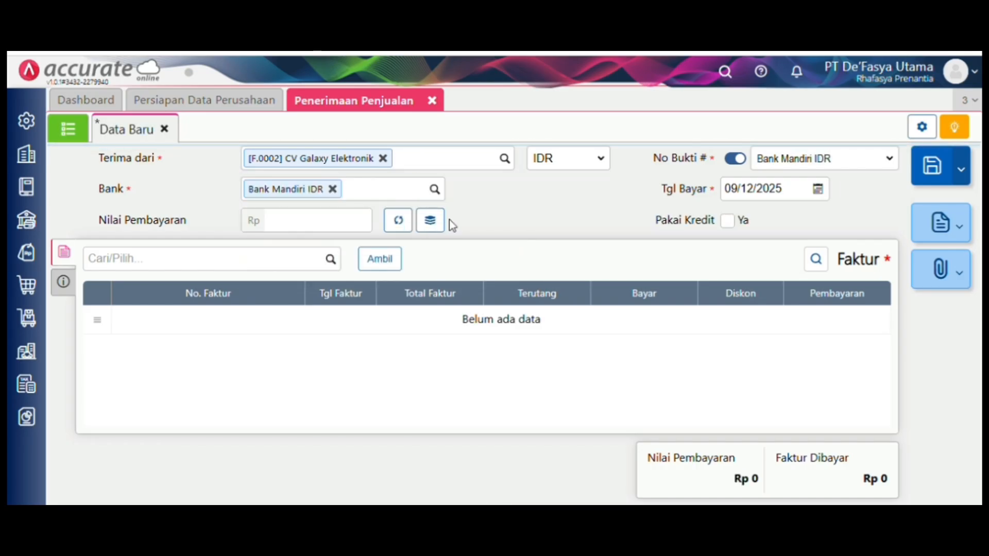
- Pay with the customer's credit return for Rp 10.029.000 via Transfer Bank
left_click(727, 222)
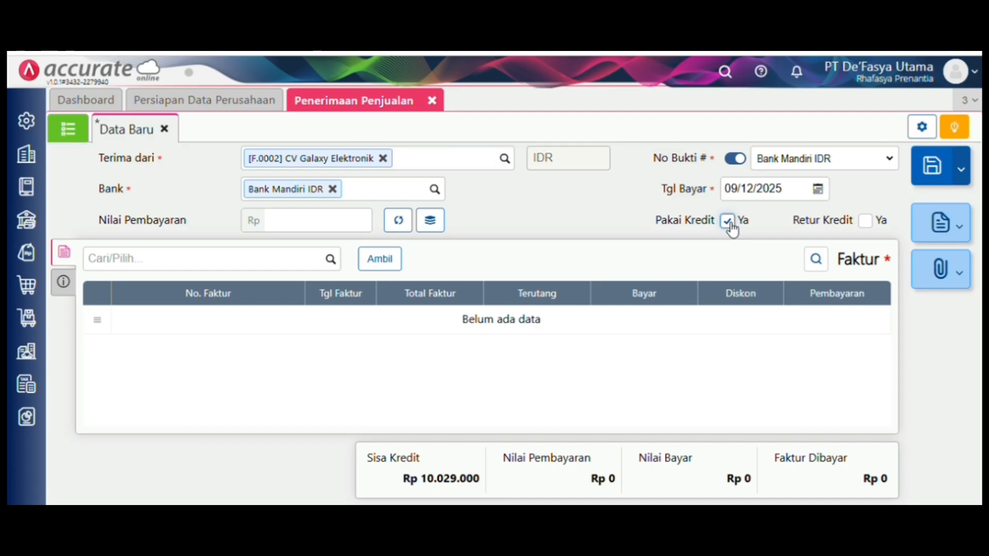
left_click(865, 222)
left_click(400, 222)
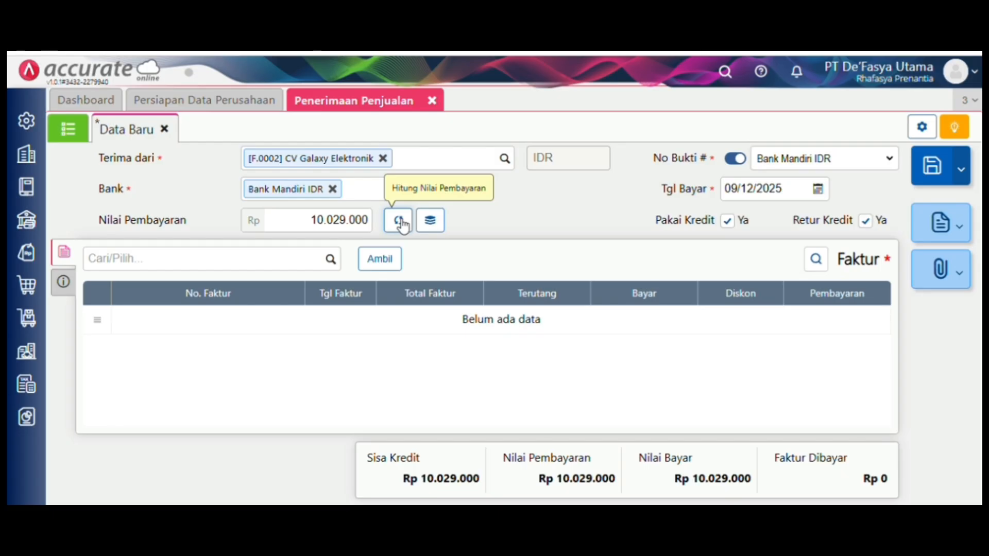
left_click(64, 281)
left_click(304, 308)
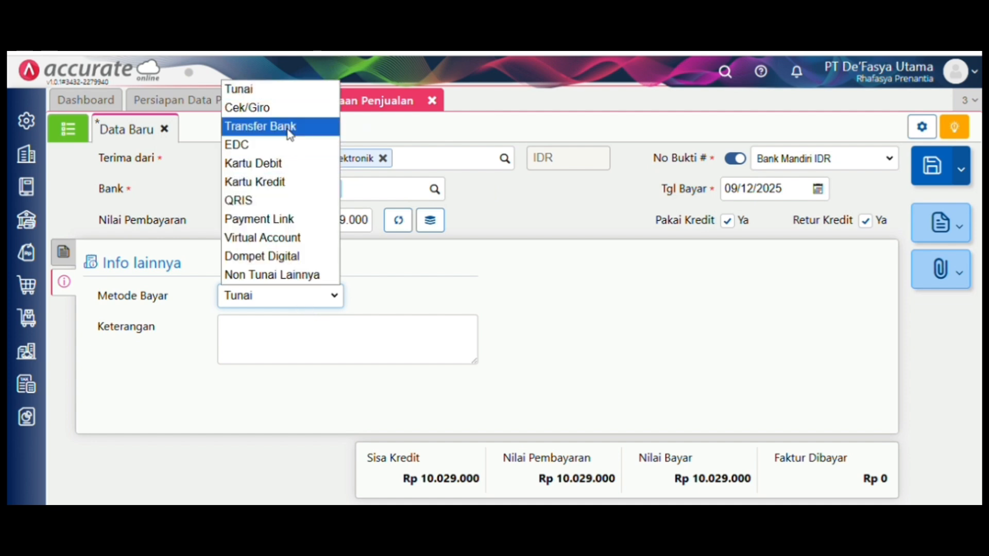
left_click(290, 127)
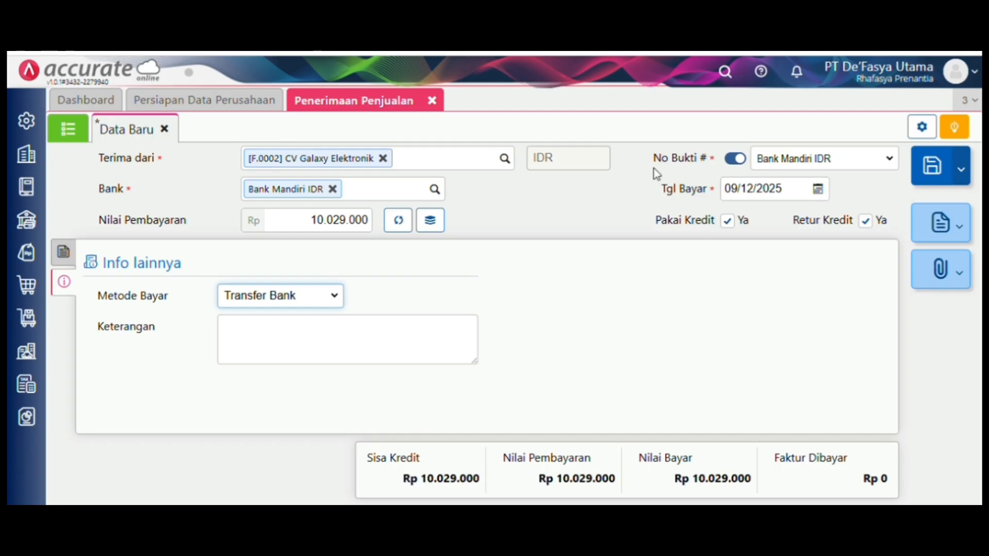
- Set the payment date to 27/01/2024 and save the receipt
left_click(790, 194)
type("2")
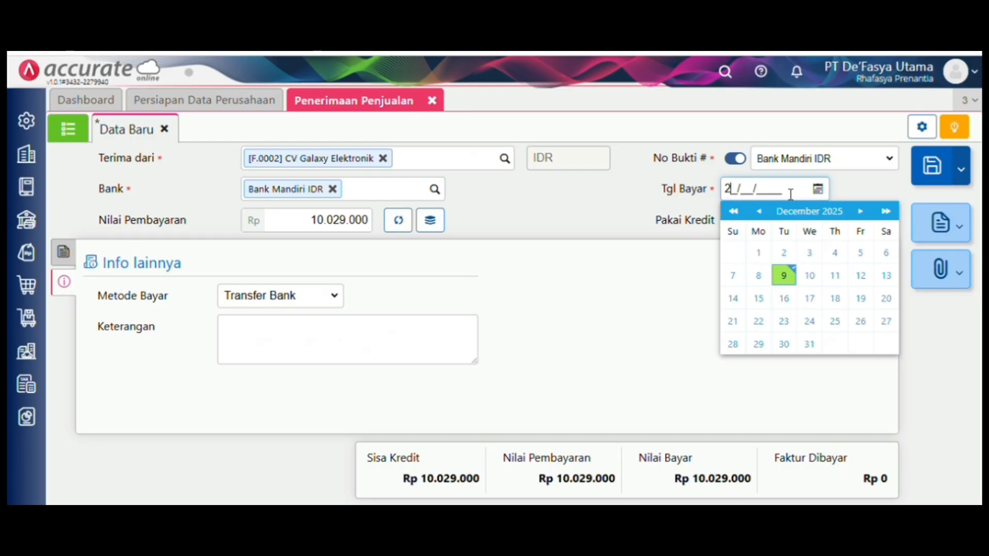
type("7/01/2024")
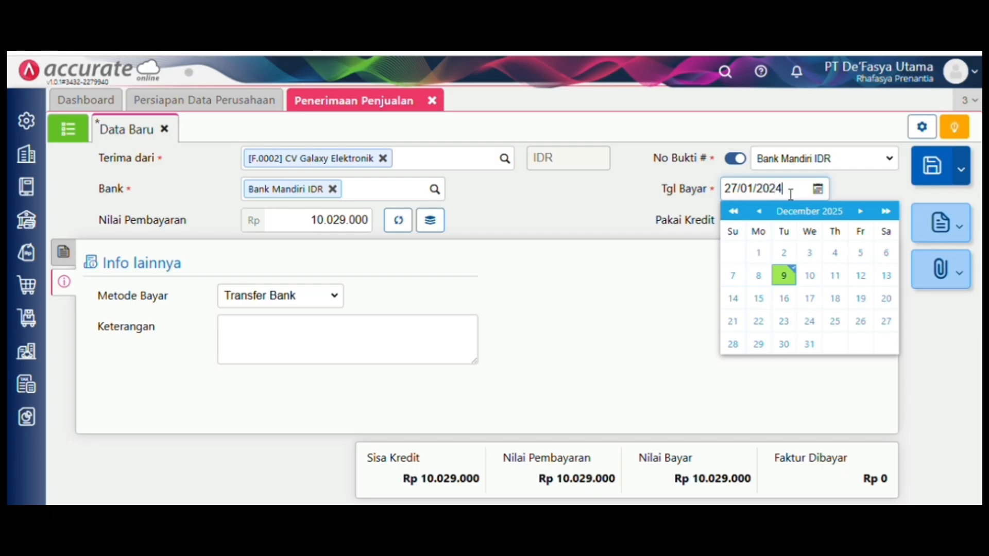
left_click(596, 336)
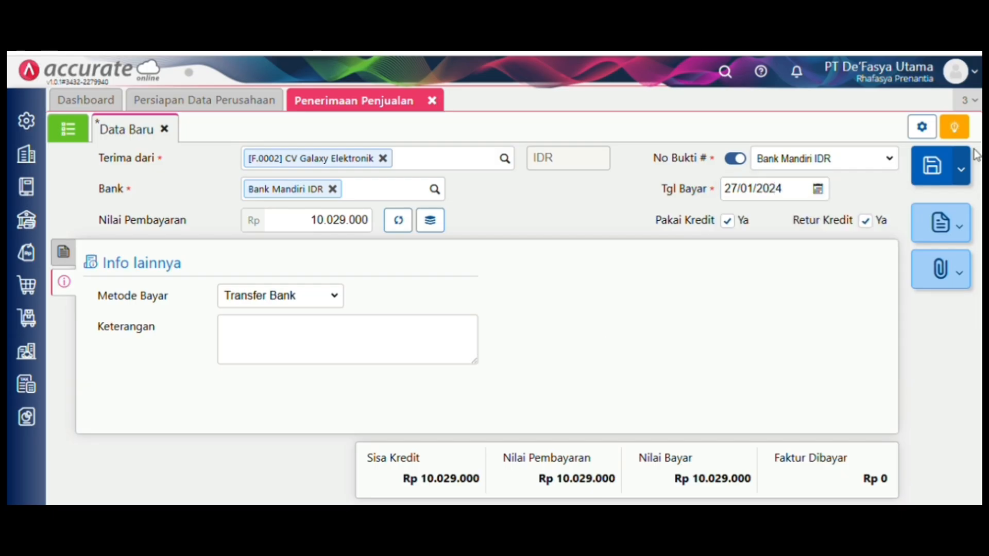
left_click(937, 160)
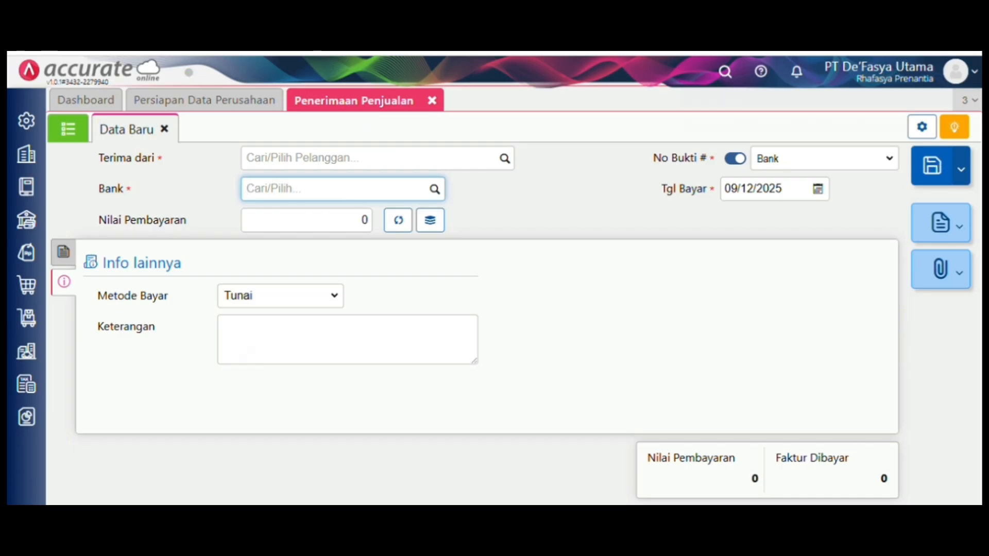
- Close the Penerimaan Penjualan form
left_click(432, 101)
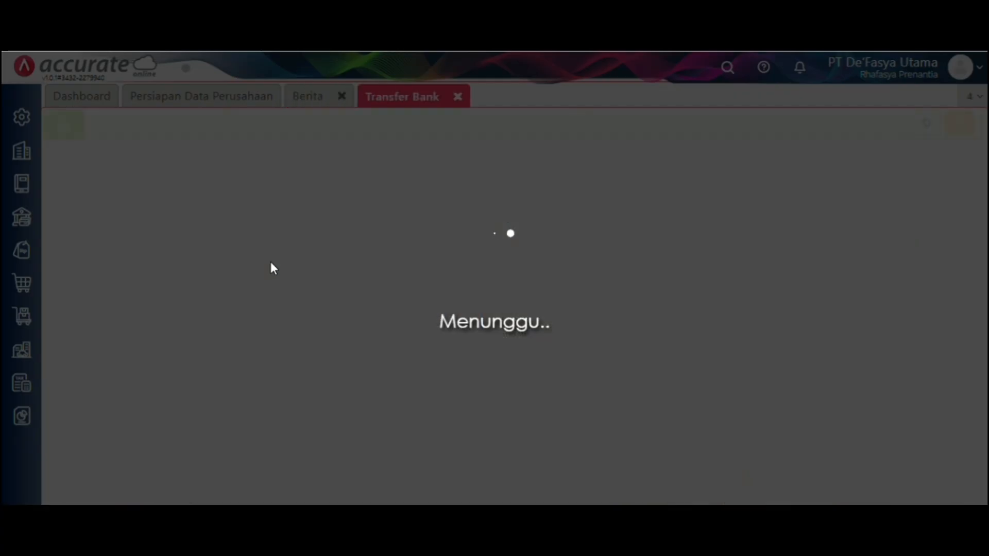
- Date the transfer 28/01/2024, from Bank Mandiri IDR to Bank Mandiri USD
key("BackSpace")
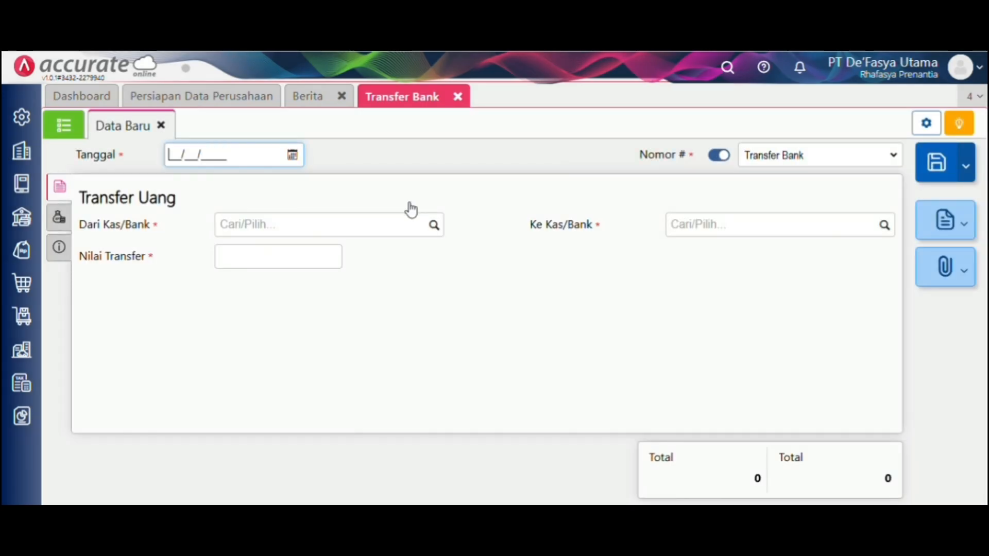
type("2")
type("8/01/2")
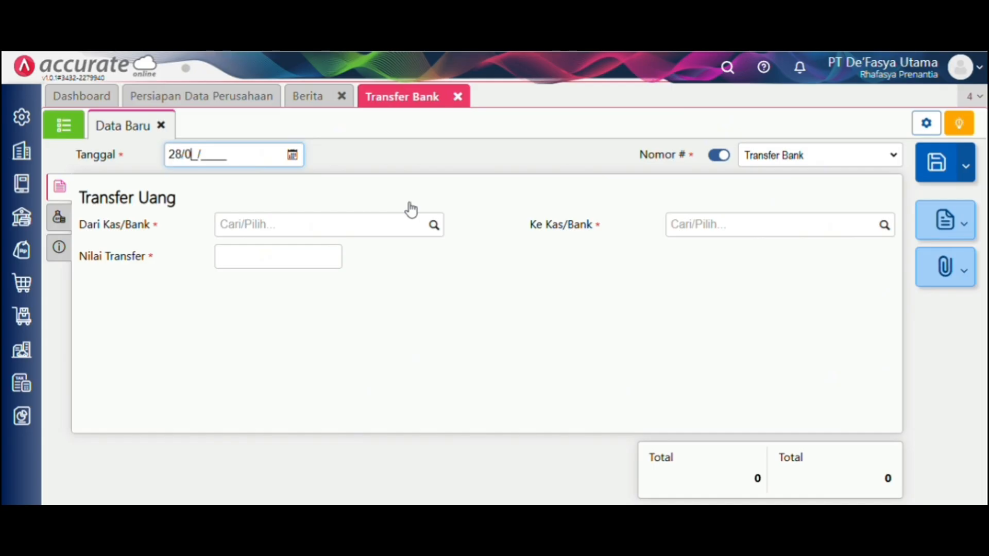
type("024")
left_click(438, 231)
left_click(438, 230)
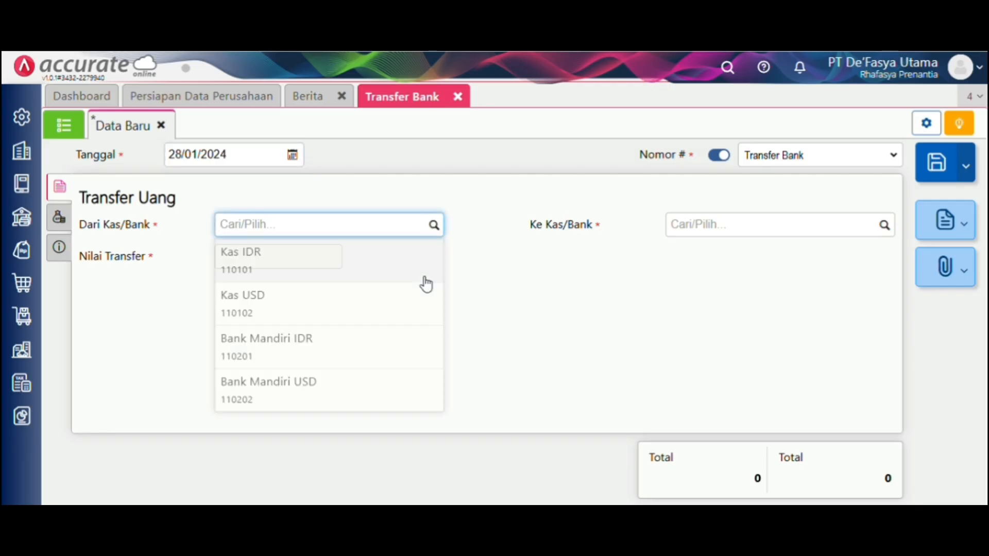
left_click(399, 343)
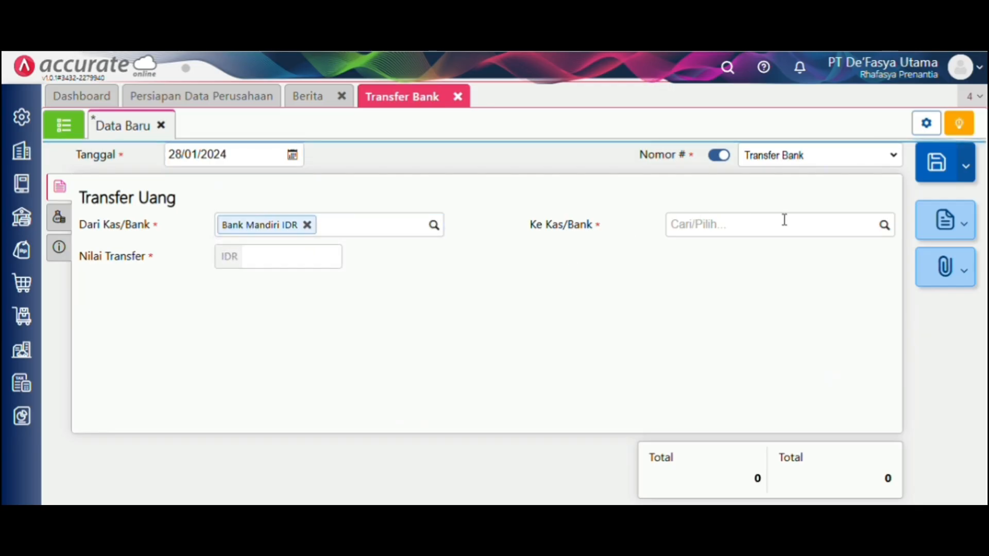
left_click(883, 224)
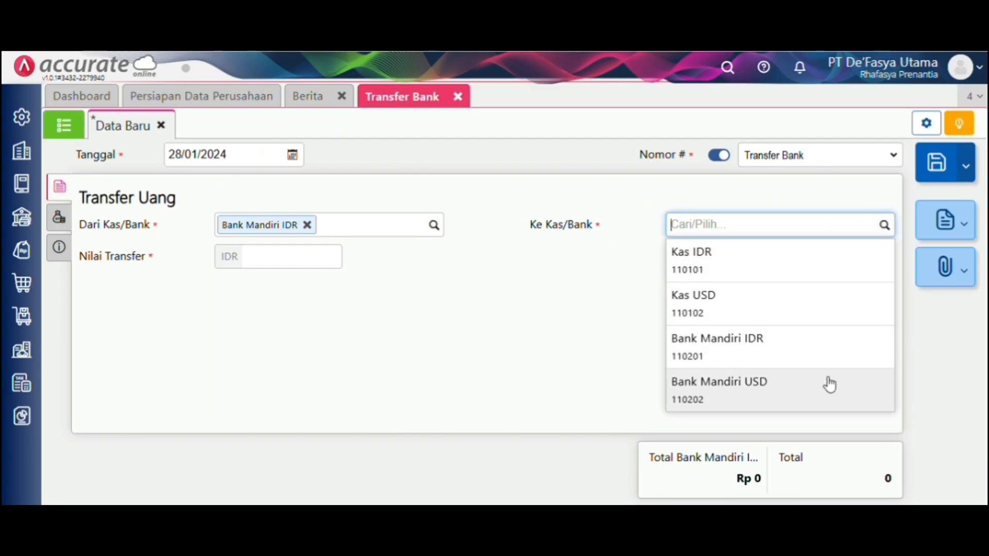
left_click(830, 384)
- Set the rate to 15.500, USD 500 received and Rp 7.750.000 transferred
left_click(736, 259)
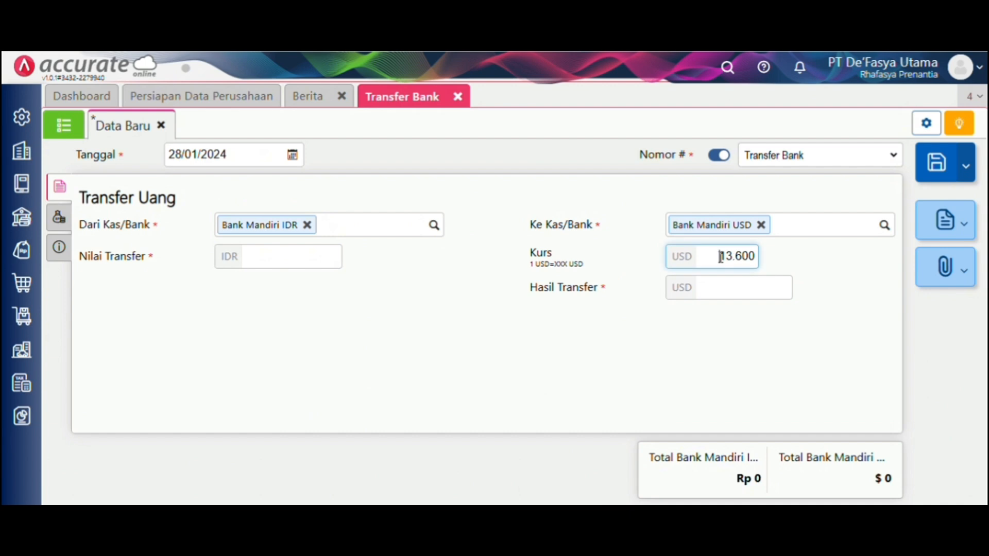
key("ctrl+a")
key("BackSpace")
type("15.500")
left_click(760, 285)
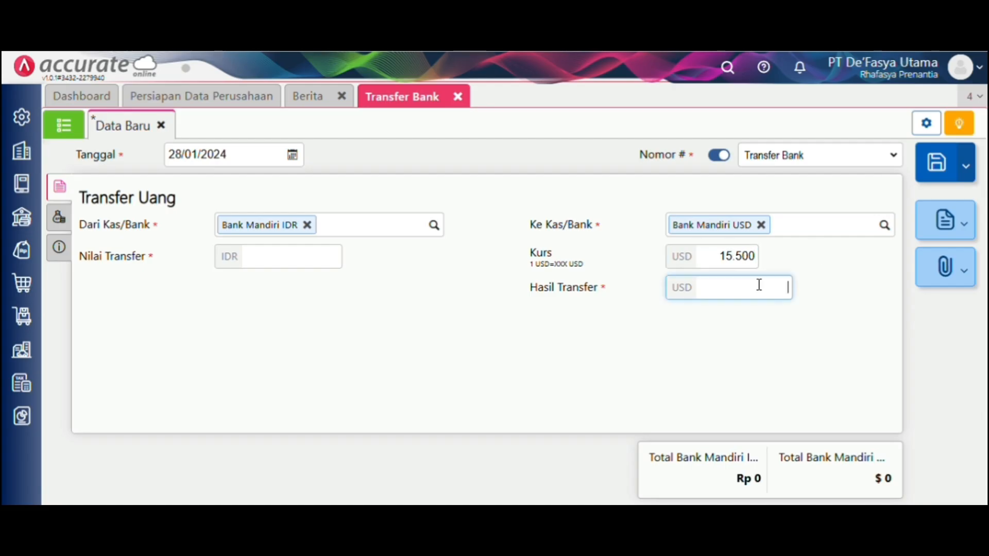
type("500")
left_click(773, 357)
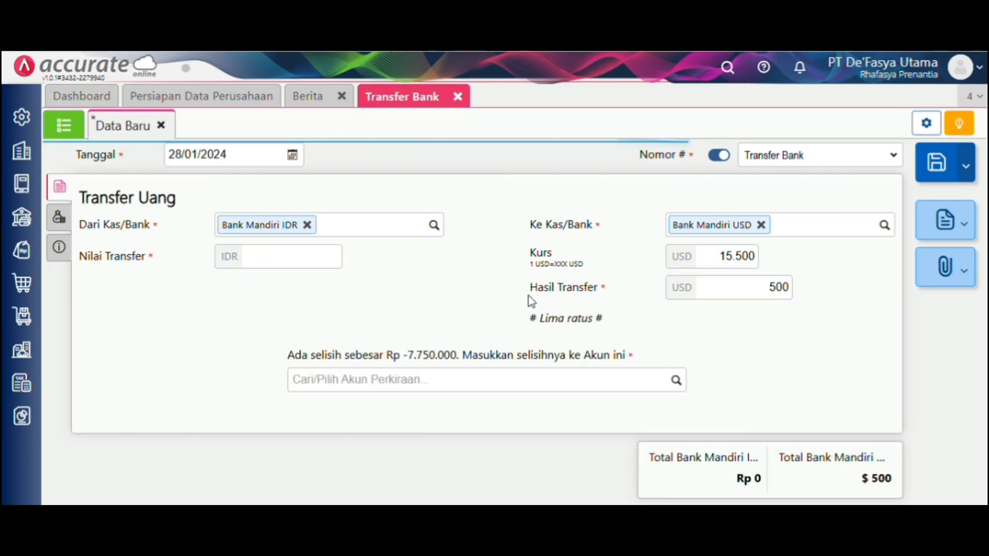
left_click(279, 256)
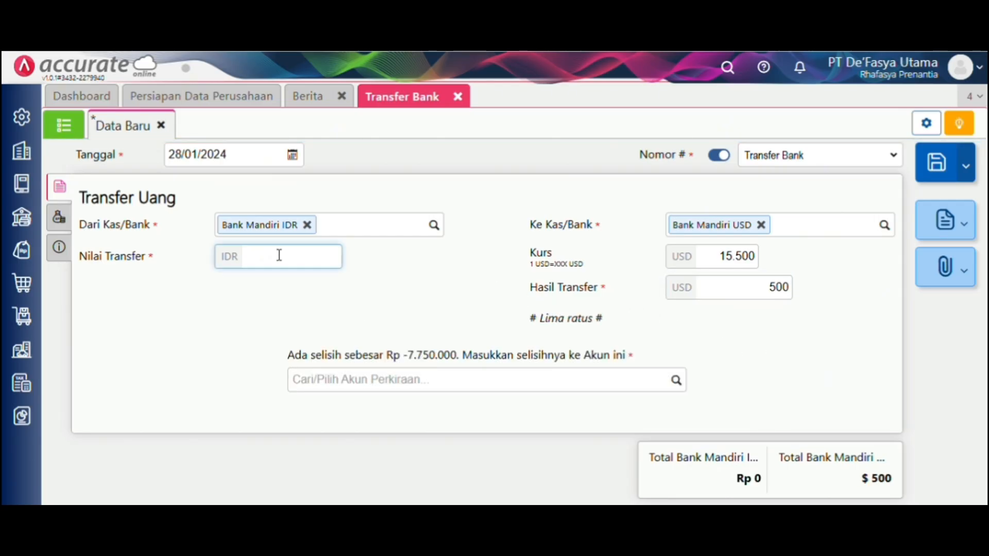
type("7.750.000")
left_click(60, 218)
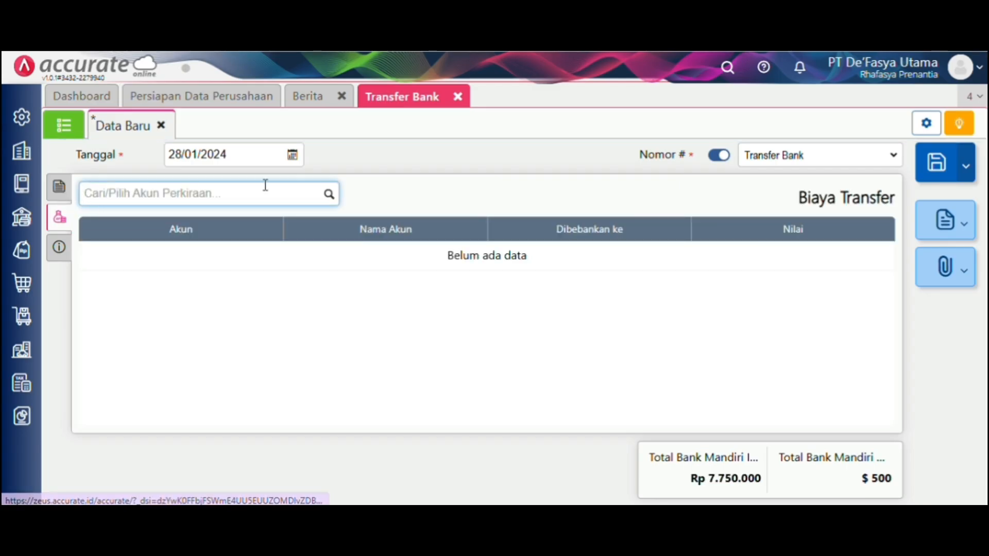
- Search 'beban l' and pick Beban Lain-lain as the transfer fee account
left_click(330, 197)
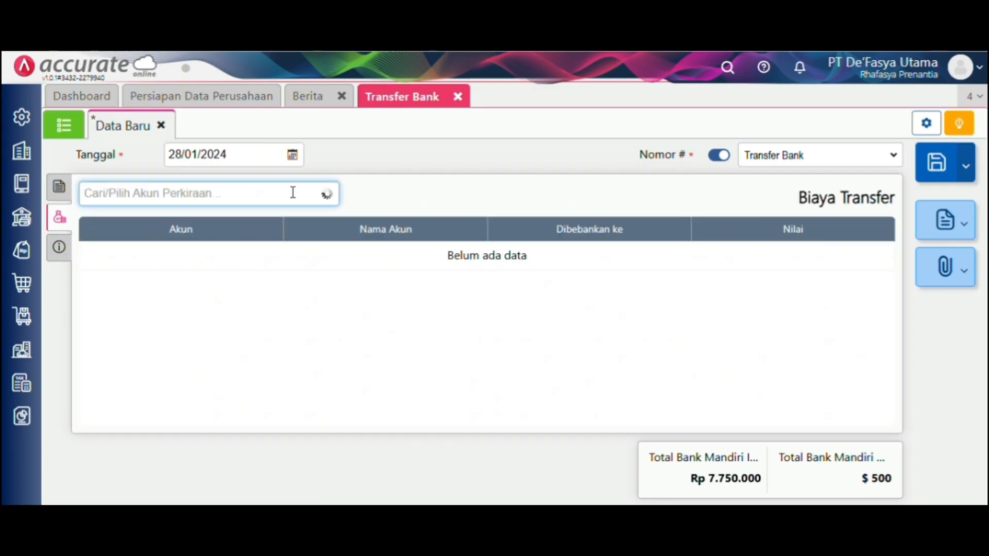
type("b")
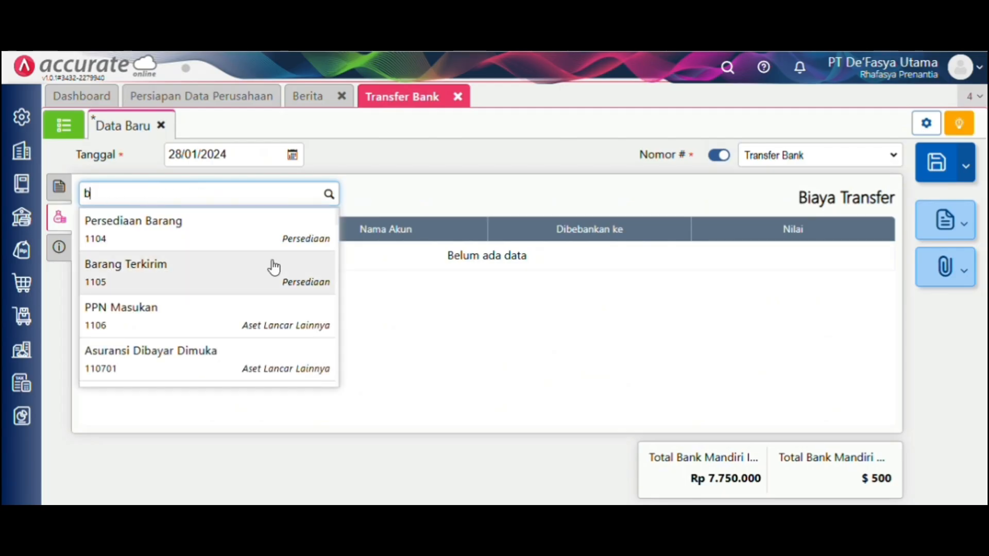
type("eb")
type("a")
key("BackSpace")
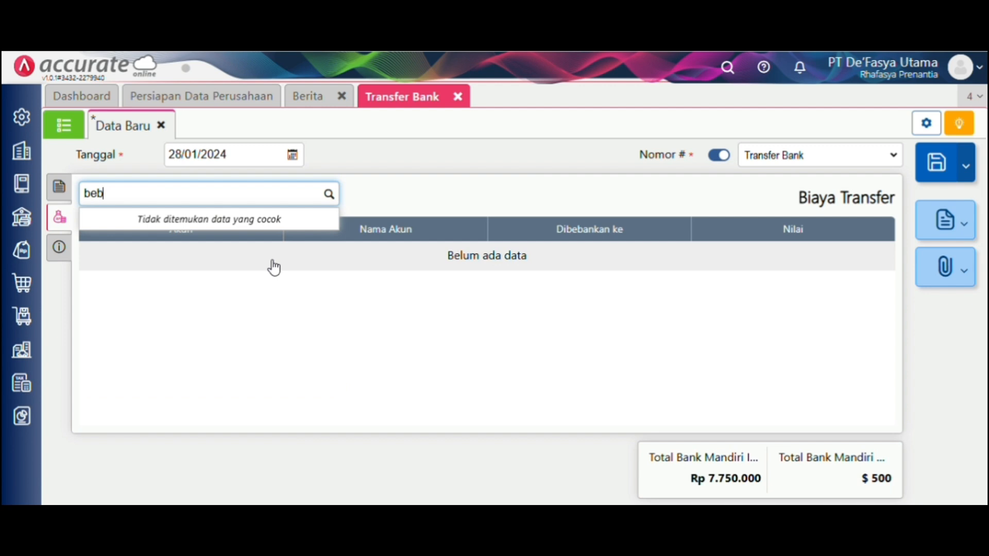
type("an ")
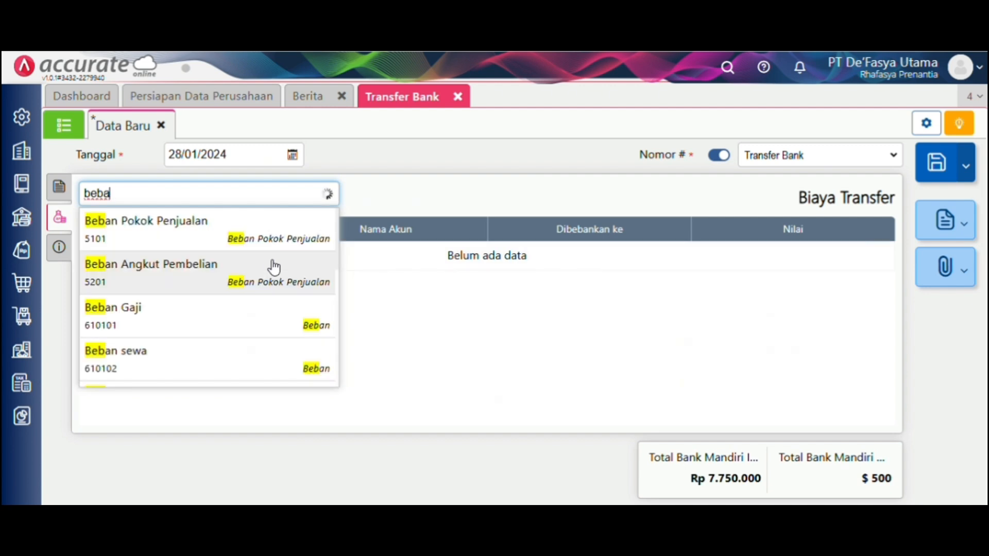
type("l")
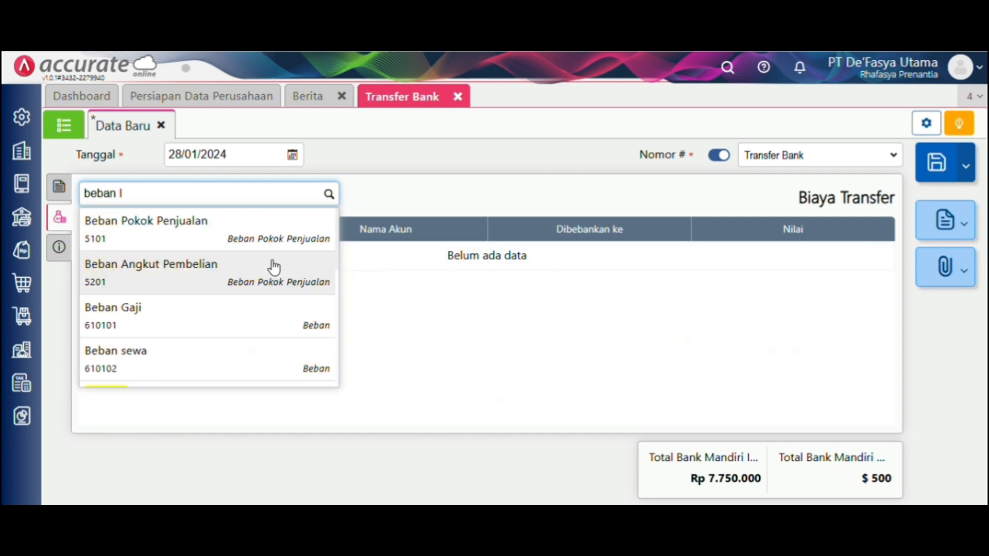
left_click(273, 267)
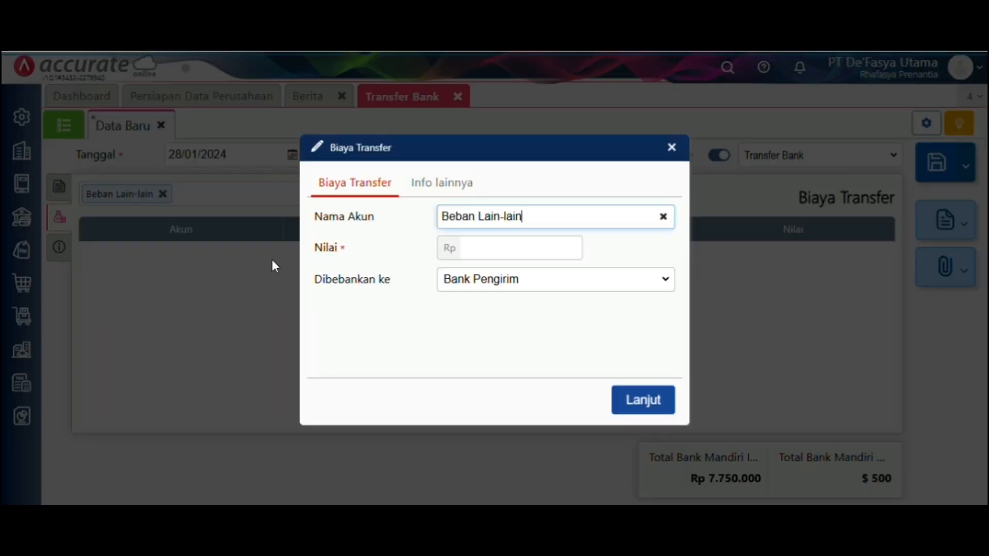
- Add a Rp 15.500 fee line and save the bank transfer
left_click(513, 240)
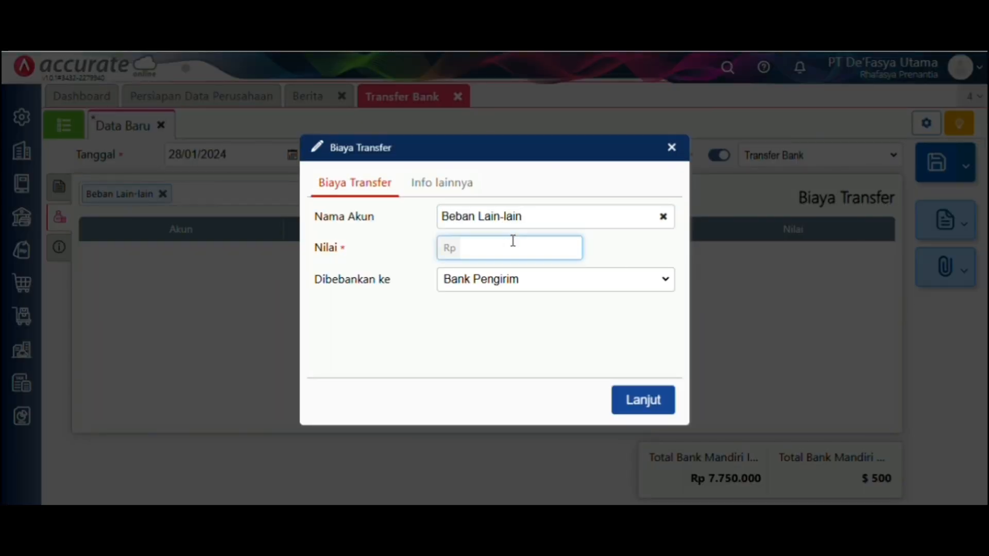
type("5")
key("BackSpace")
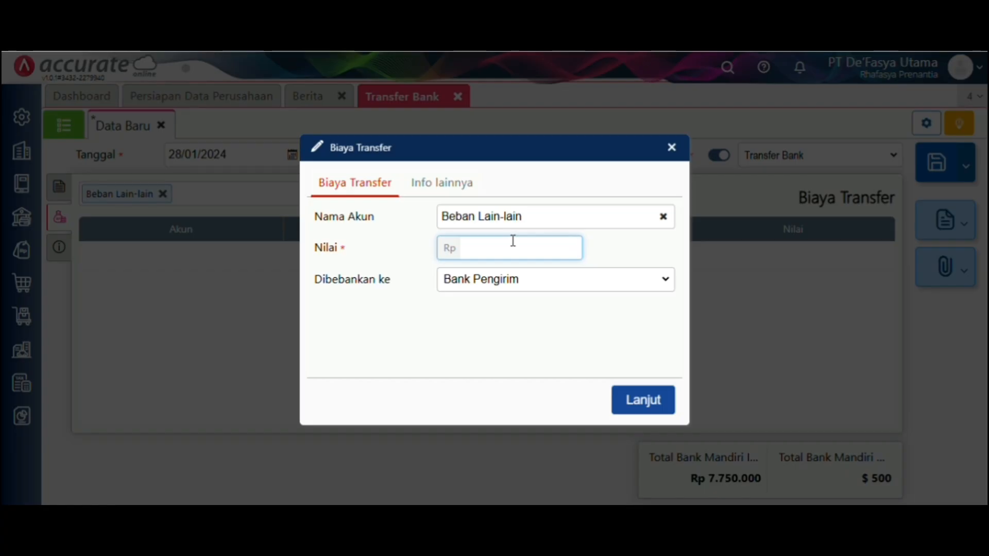
type("16.6")
type("00")
key("BackSpace")
key("BackSpace")
key("BackSpace")
key("BackSpace")
type("5.500")
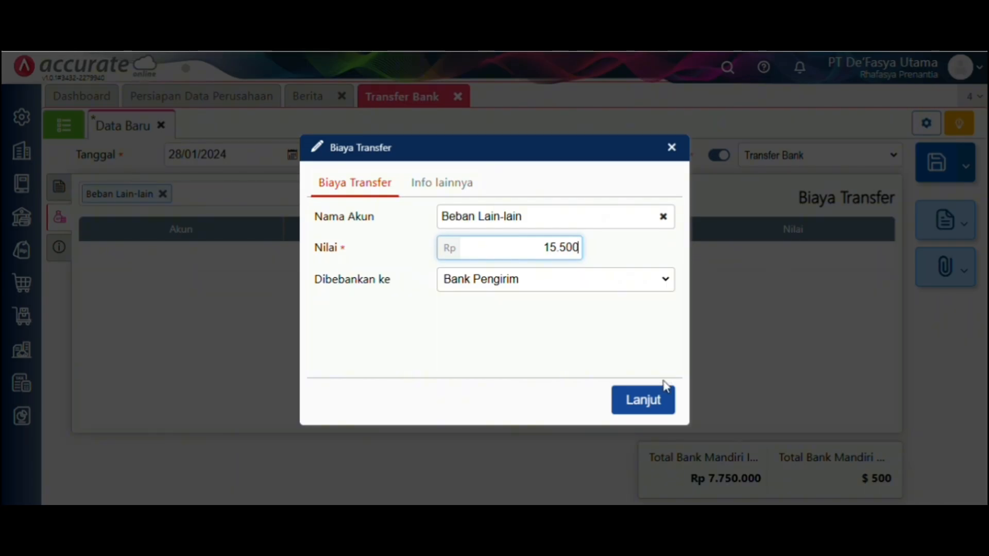
left_click(663, 400)
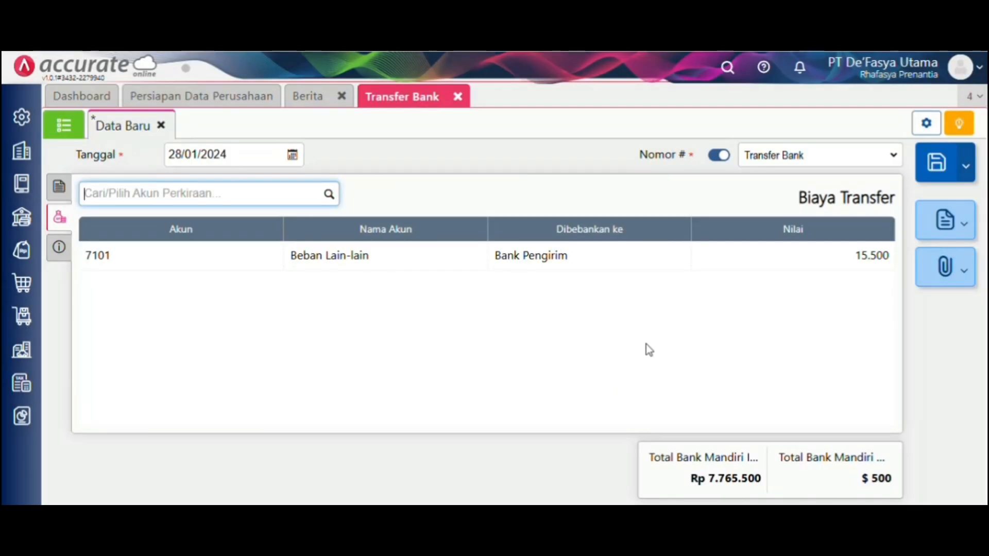
left_click(935, 165)
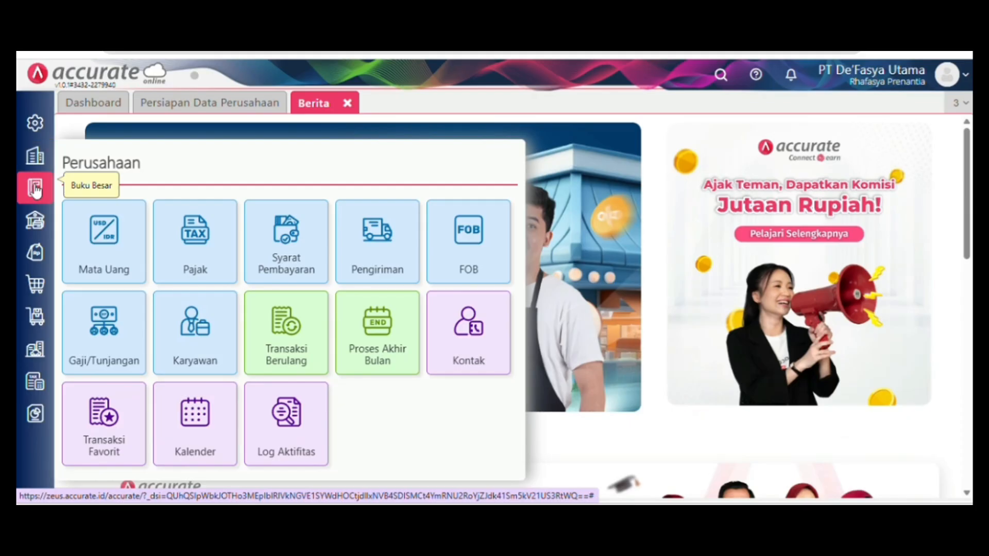
- Start a new Pembayaran from Bank Mandiri IDR dated 31/01/2024
left_click(35, 190)
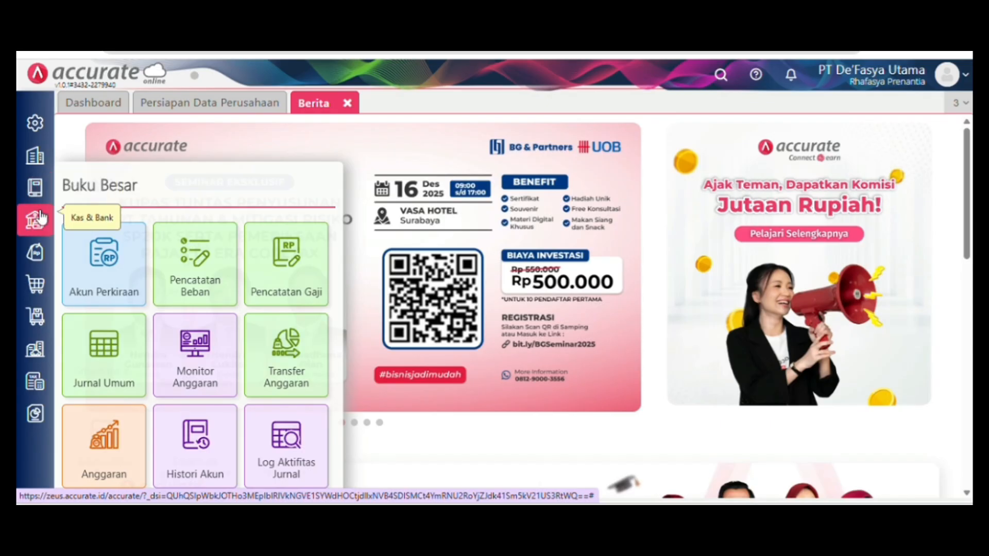
left_click(34, 221)
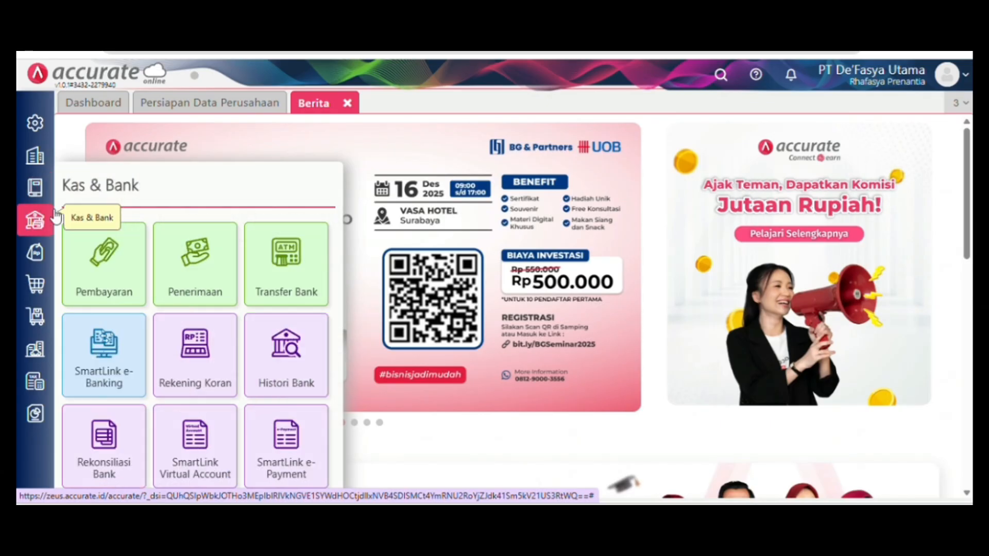
left_click(81, 271)
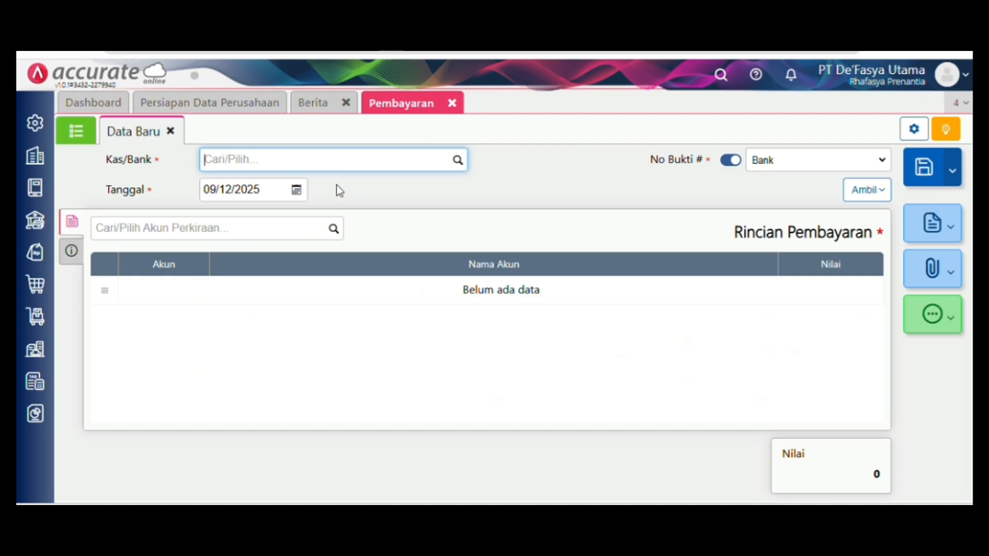
left_click(452, 166)
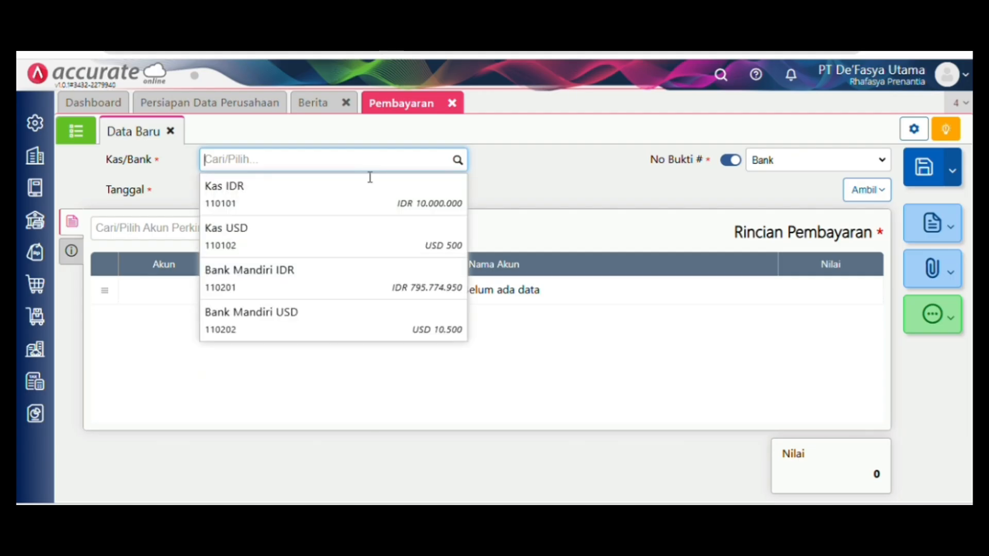
left_click(382, 304)
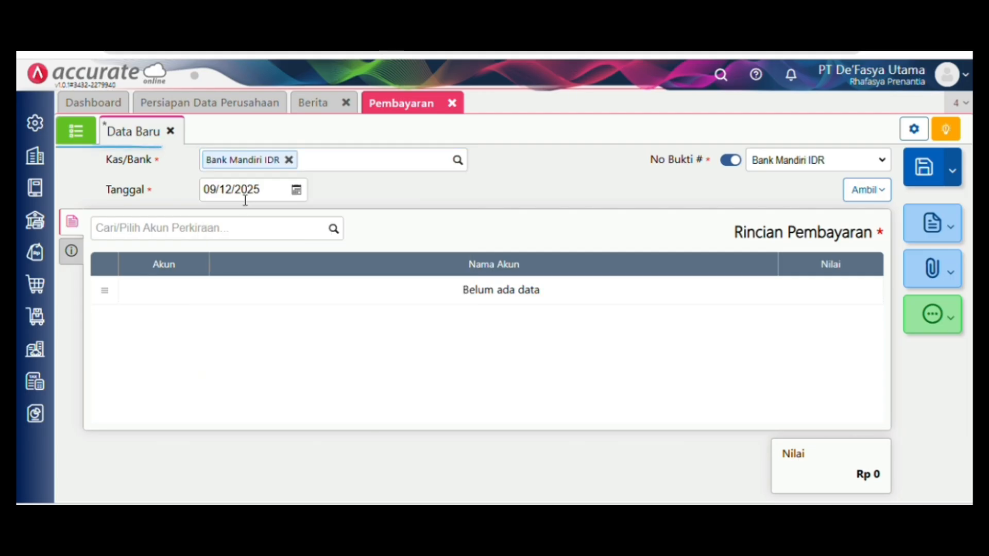
left_click(271, 191)
key("BackSpace")
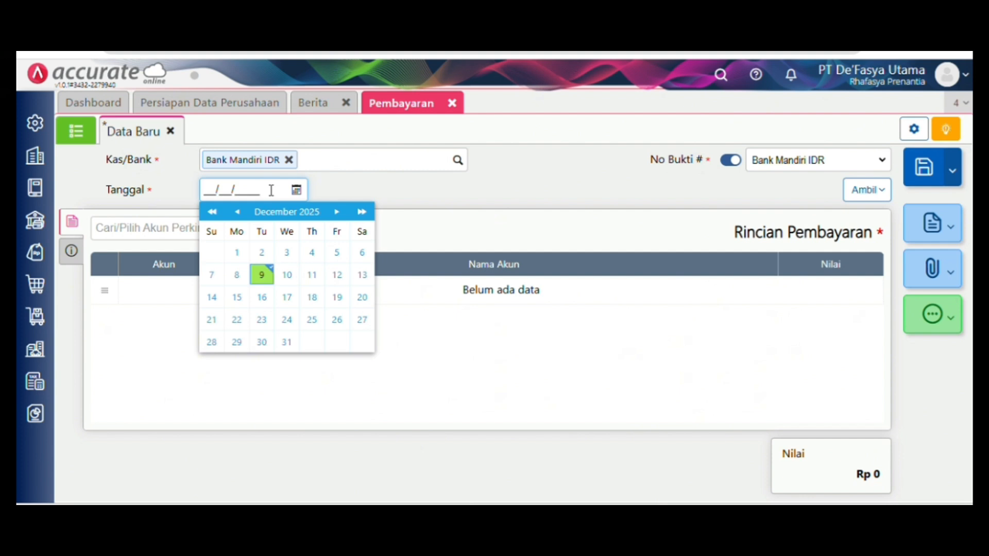
type("31/01/2024")
left_click(421, 227)
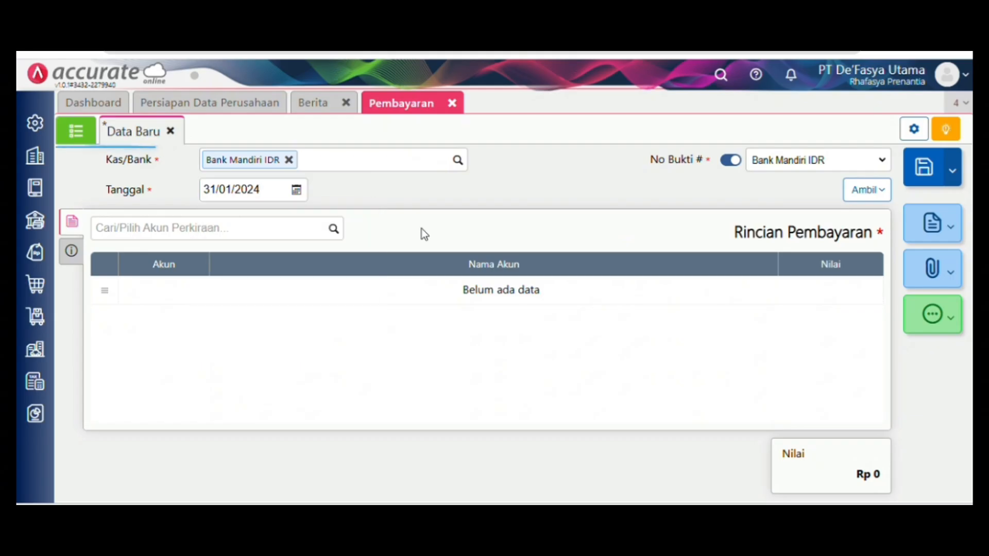
- Browse the account list for Beban Listrik, Air & Telepon
left_click(337, 228)
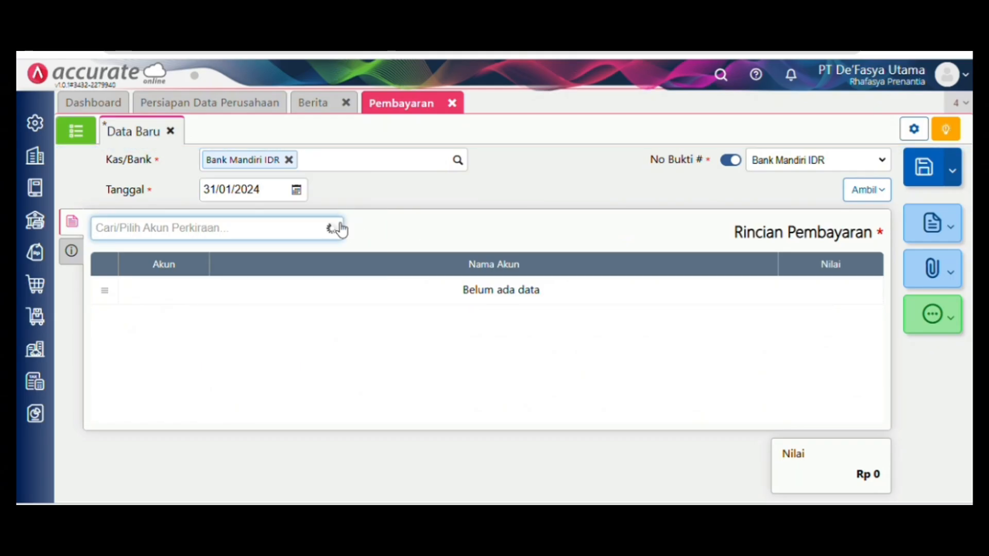
scroll(308, 321, "down", 15)
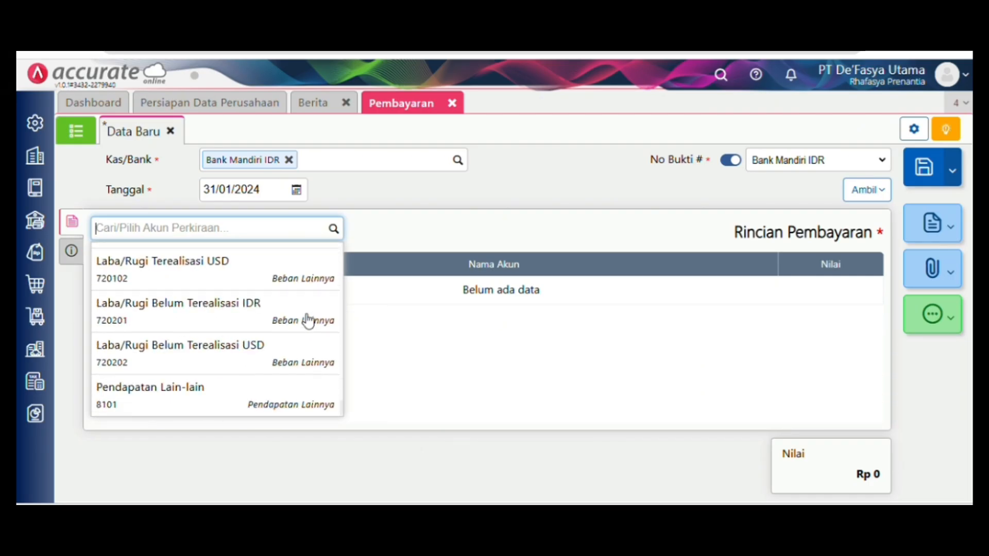
scroll(308, 320, "up", 10)
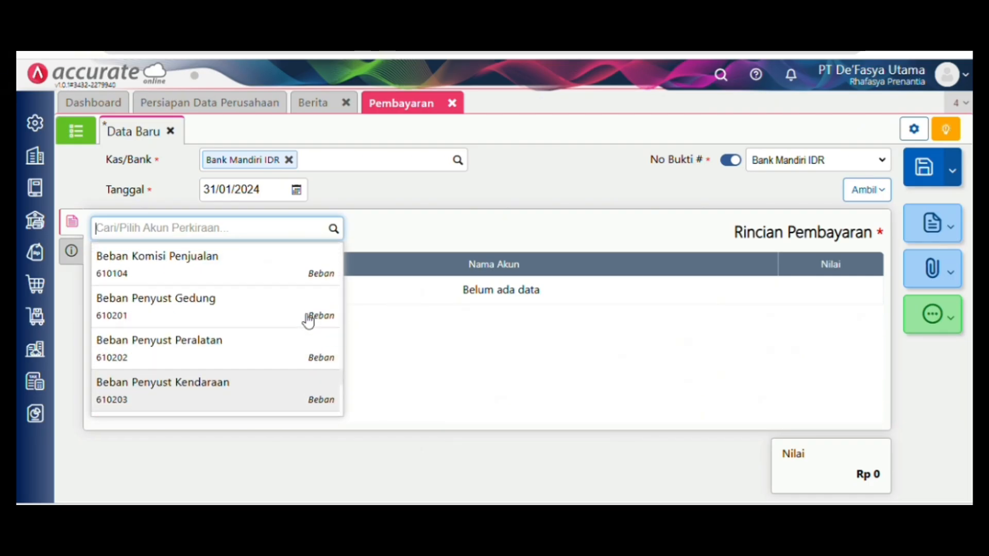
scroll(308, 320, "up", 2)
- Charge Rp 2.000.000 to Beban Listrik, Air & Telepon and save the payment
left_click(308, 314)
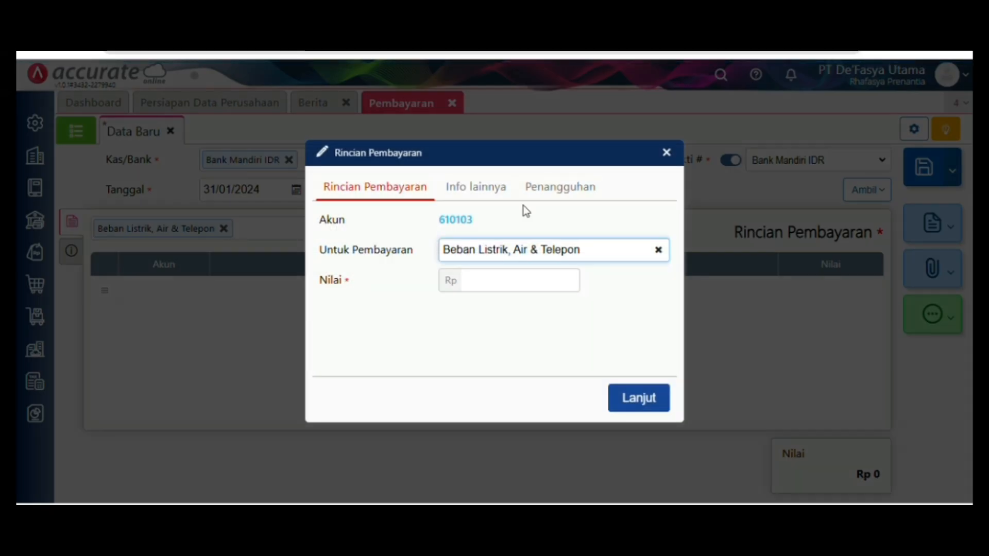
left_click(549, 277)
type("5")
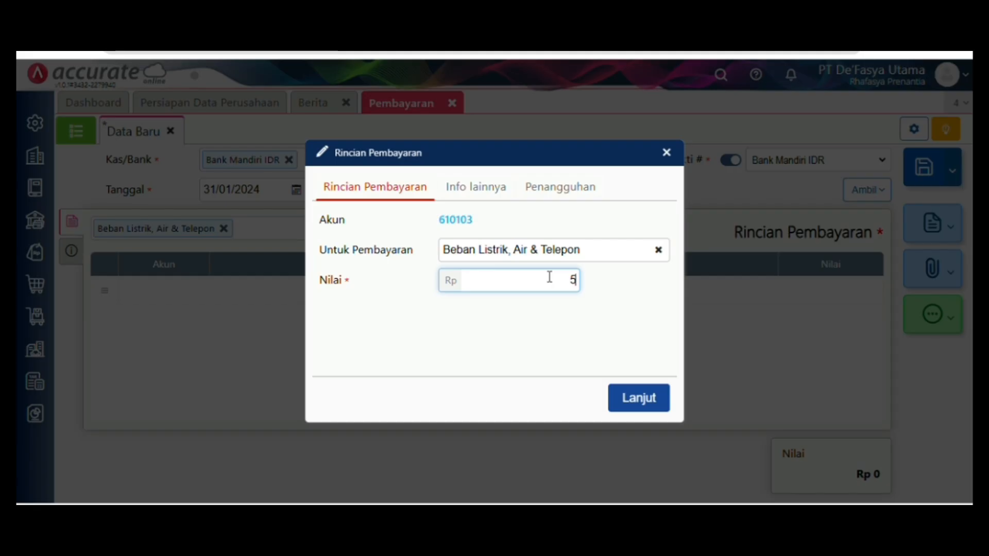
key("BackSpace")
type("2.000.000")
left_click(625, 407)
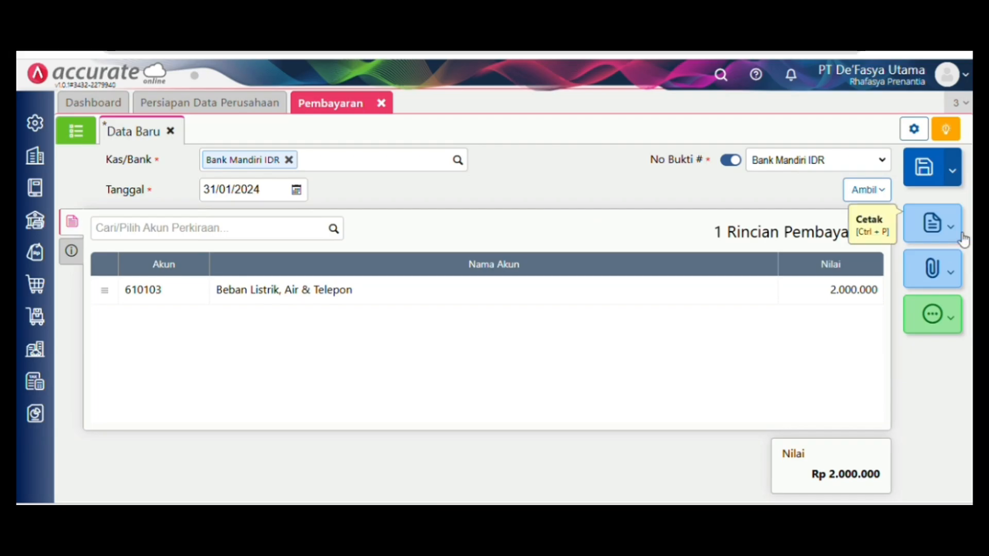
left_click(928, 175)
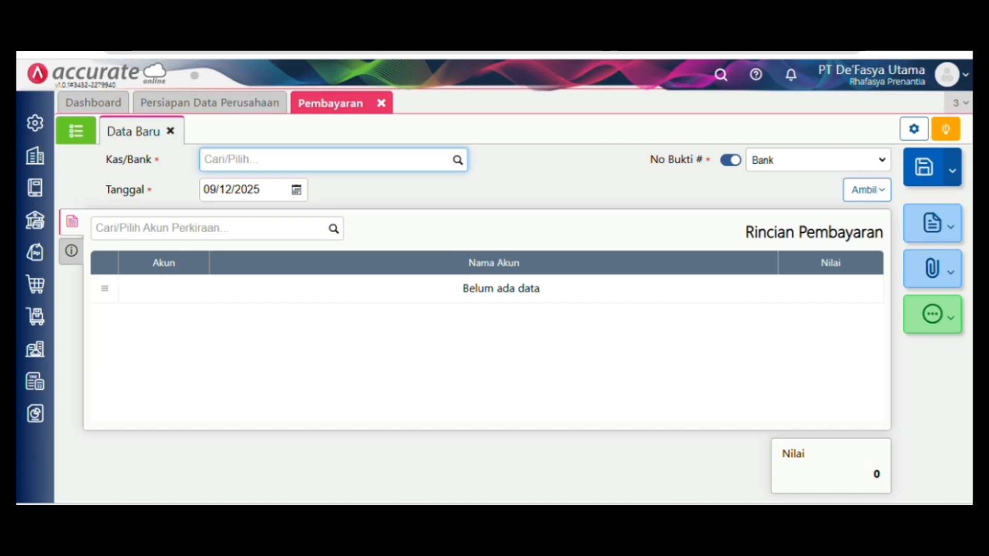
- Close the Pembayaran form and bring up the Kas & Bank features
left_click(382, 103)
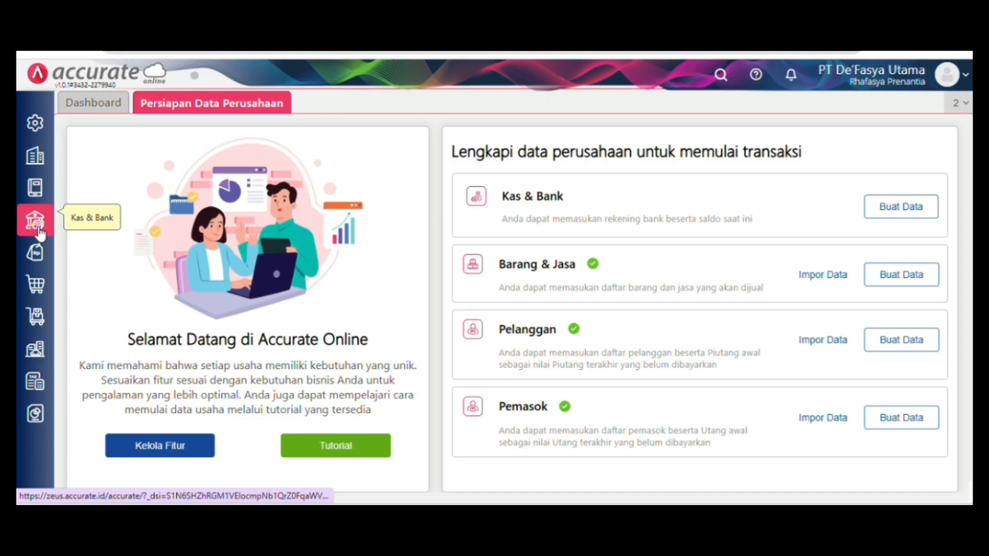
left_click(34, 220)
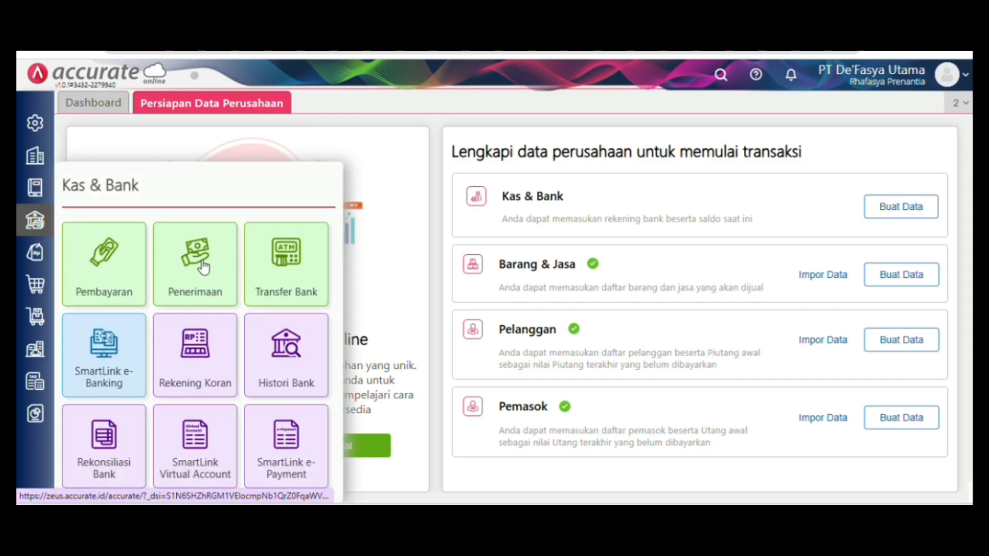
- Start a new Penerimaan into Bank Mandiri IDR dated 31/01/2024
left_click(178, 278)
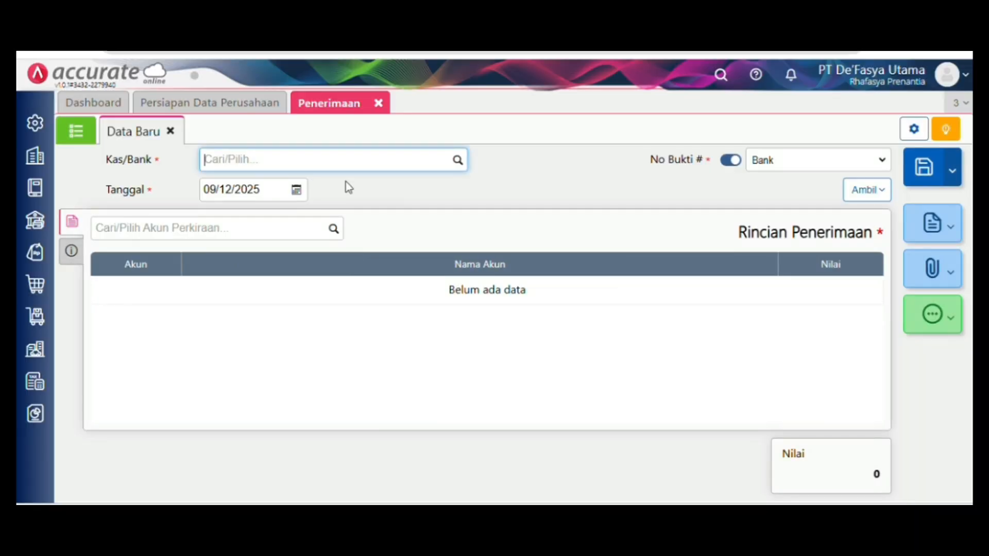
left_click(457, 160)
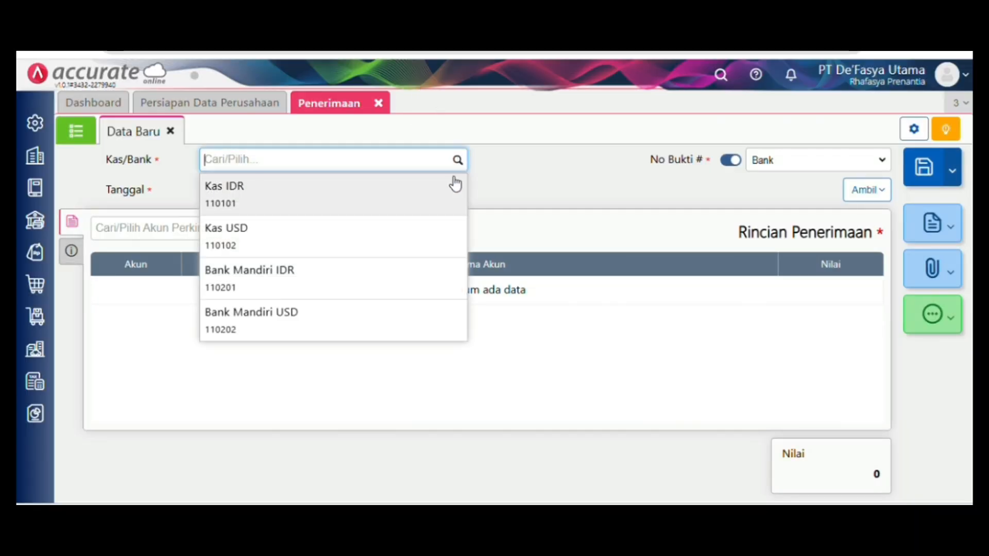
left_click(412, 270)
left_click(279, 186)
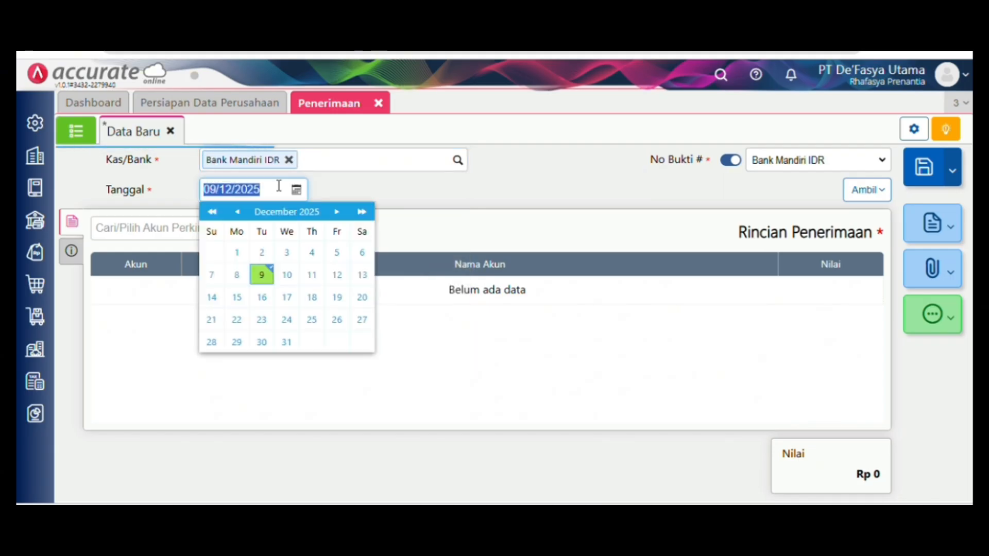
key("BackSpace")
type("31/01/2")
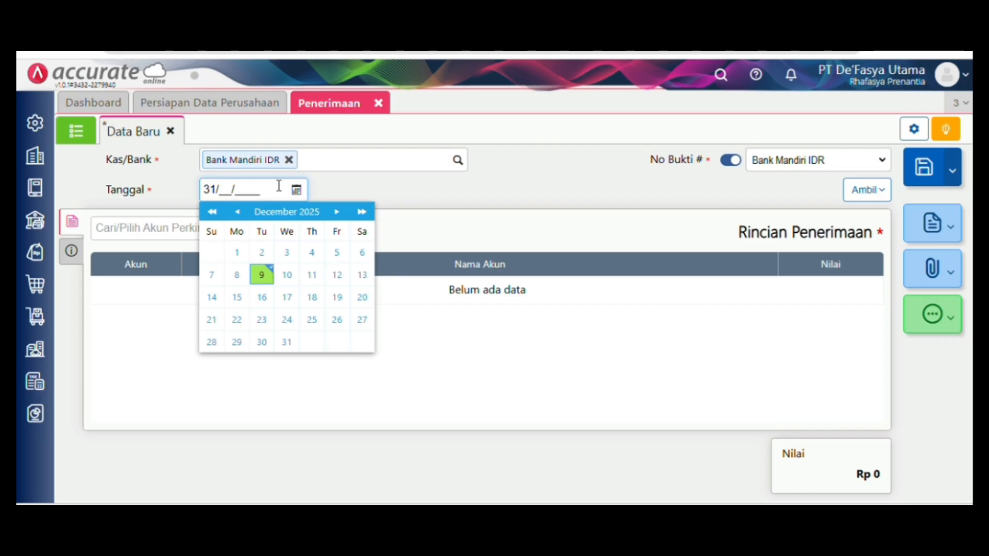
type("024")
left_click(421, 198)
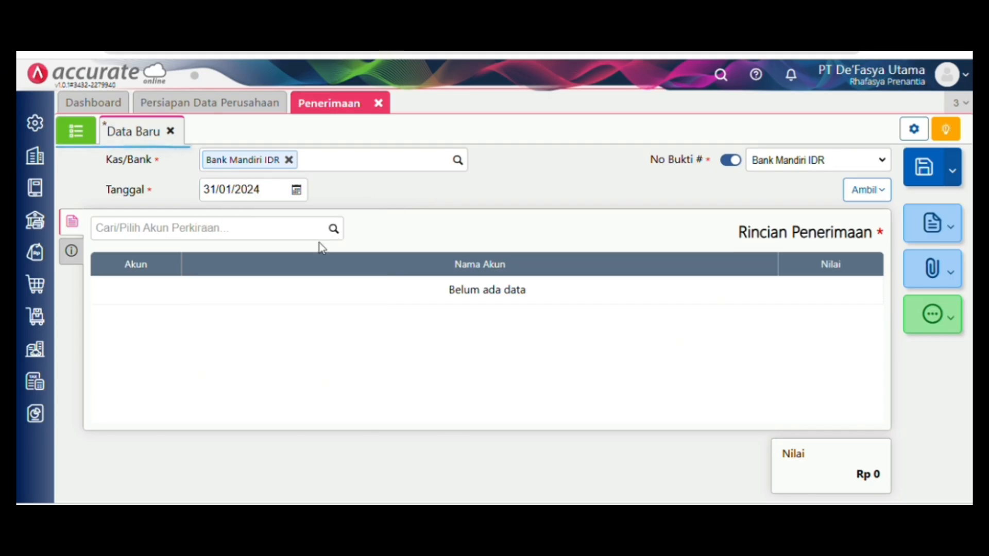
- Choose Pendapatan Lain-lain (8101) as the receipt account
left_click(337, 228)
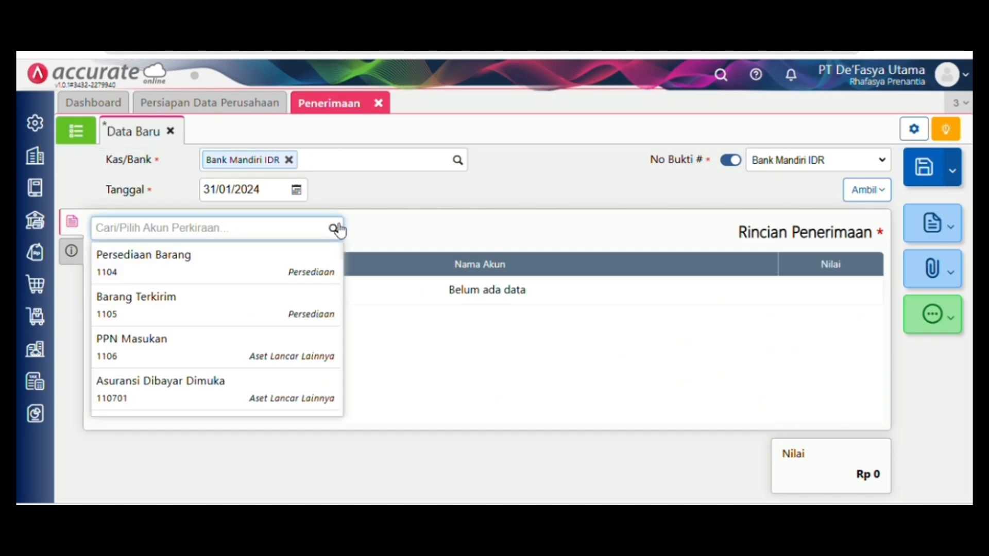
scroll(276, 306, "down", 3)
scroll(275, 307, "down", 12)
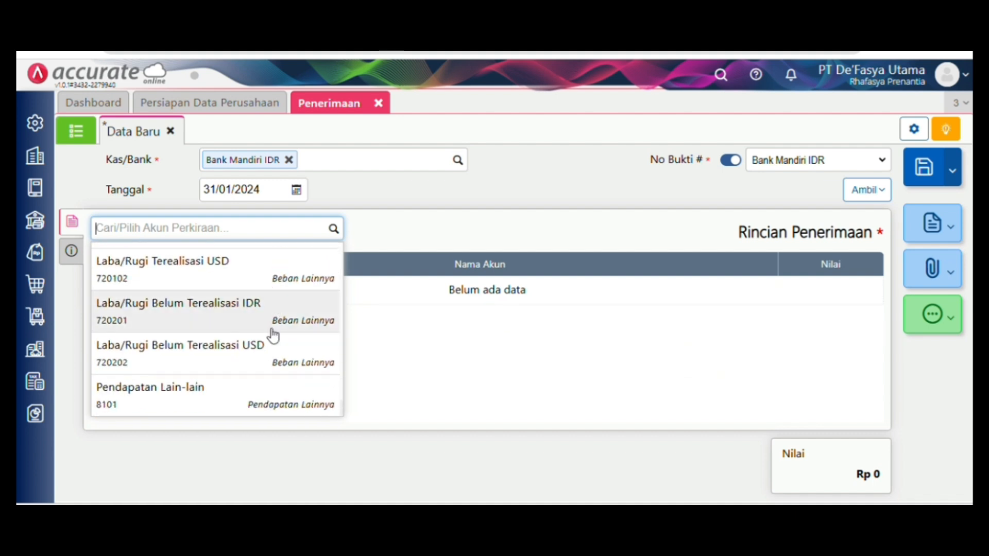
left_click(281, 388)
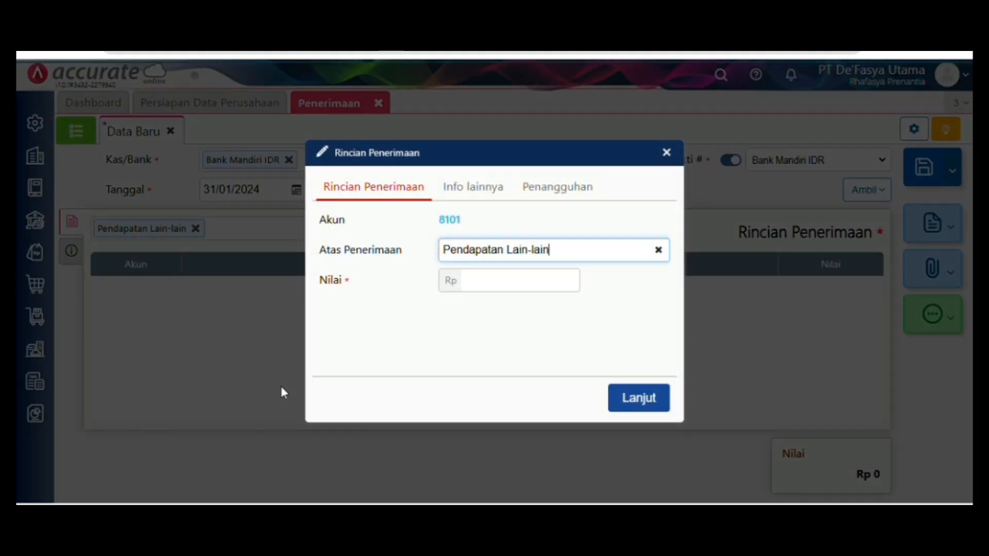
- Enter Rp 500.000 for Pendapatan Lain-lain and save the receipt
left_click(524, 279)
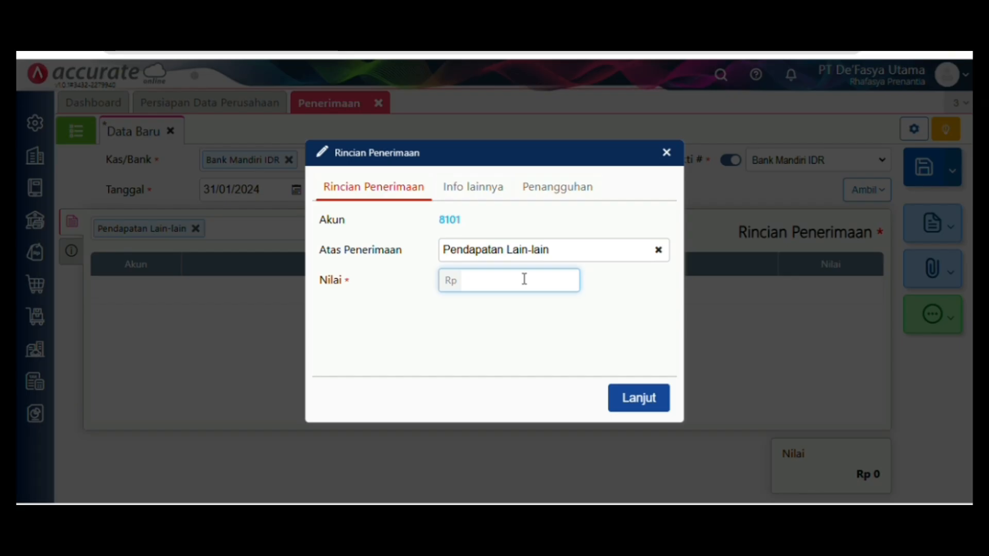
type("5.000.000")
key("BackSpace")
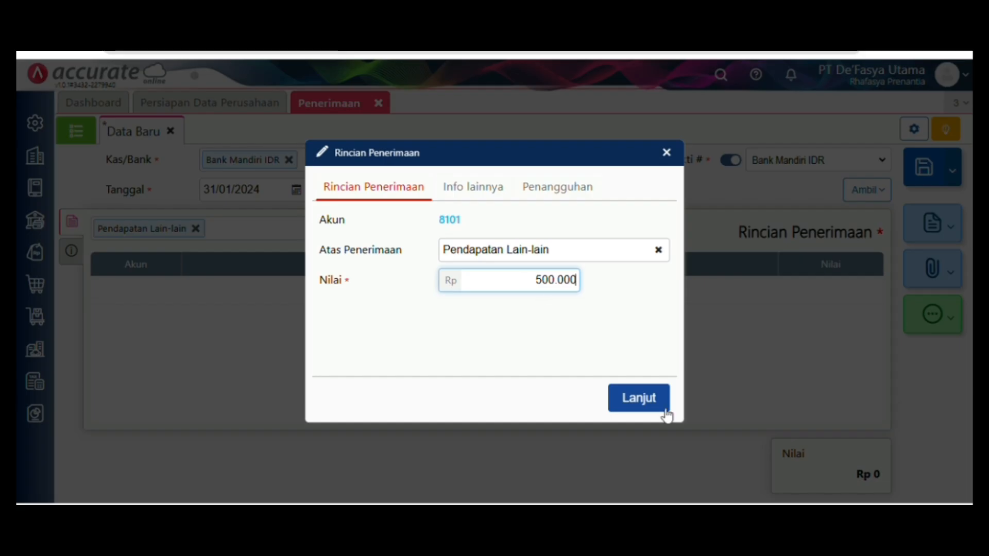
left_click(657, 403)
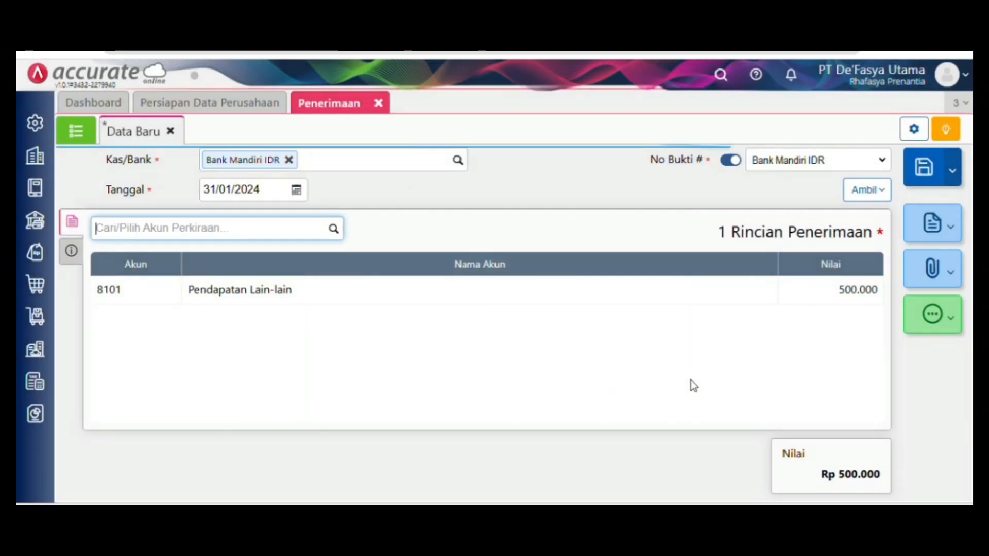
left_click(923, 169)
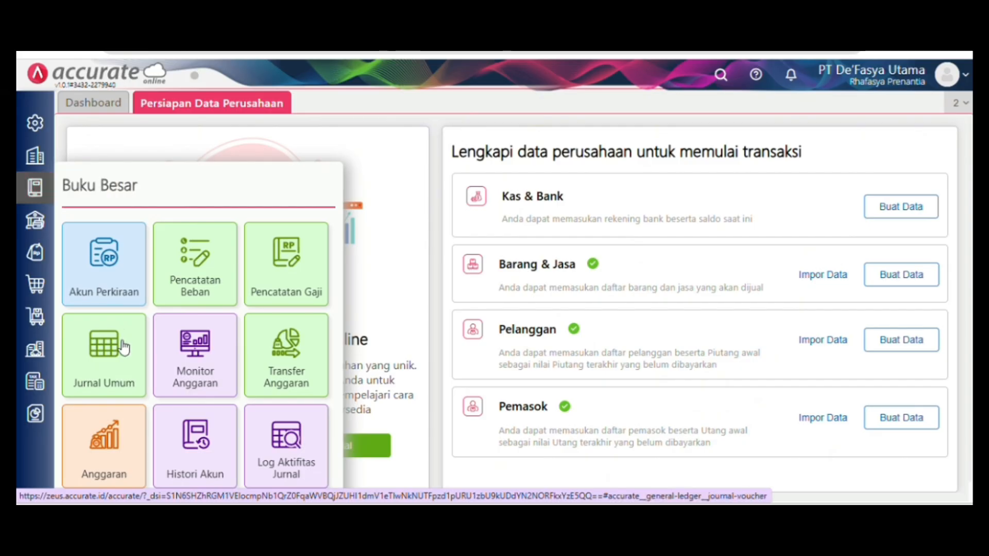
- Start a new Jurnal Umum and pick Beban Asuransi (6103) from a 'beban' search
left_click(123, 346)
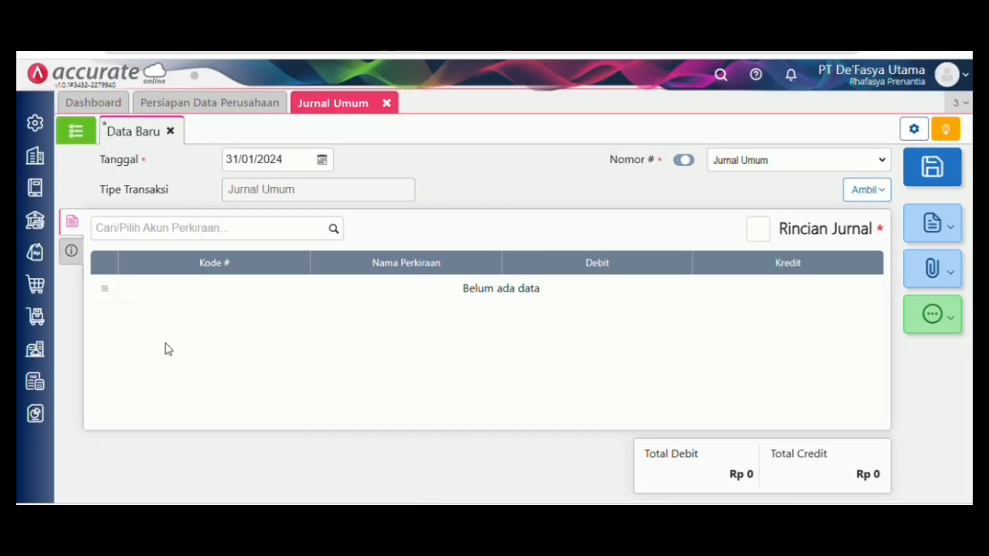
left_click(340, 238)
left_click(336, 233)
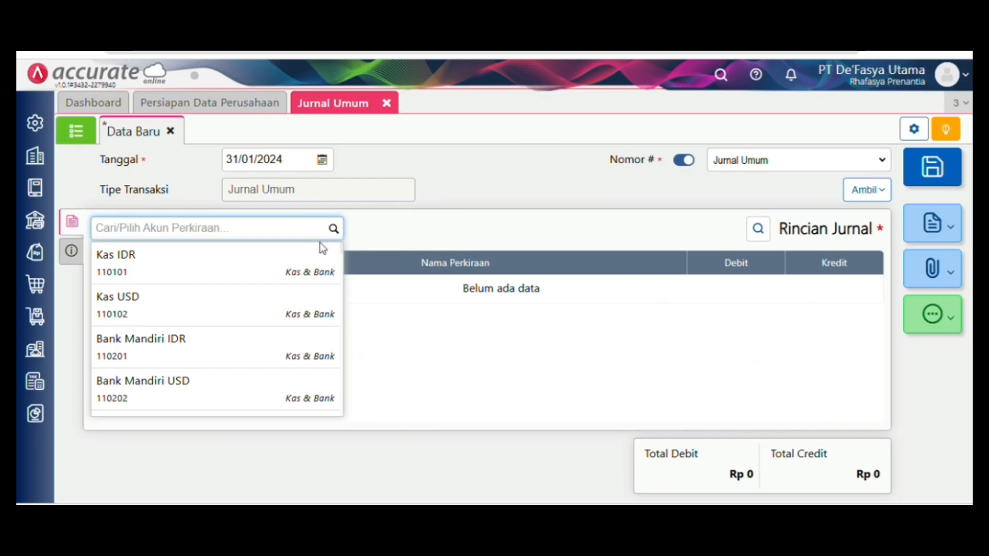
type("beb")
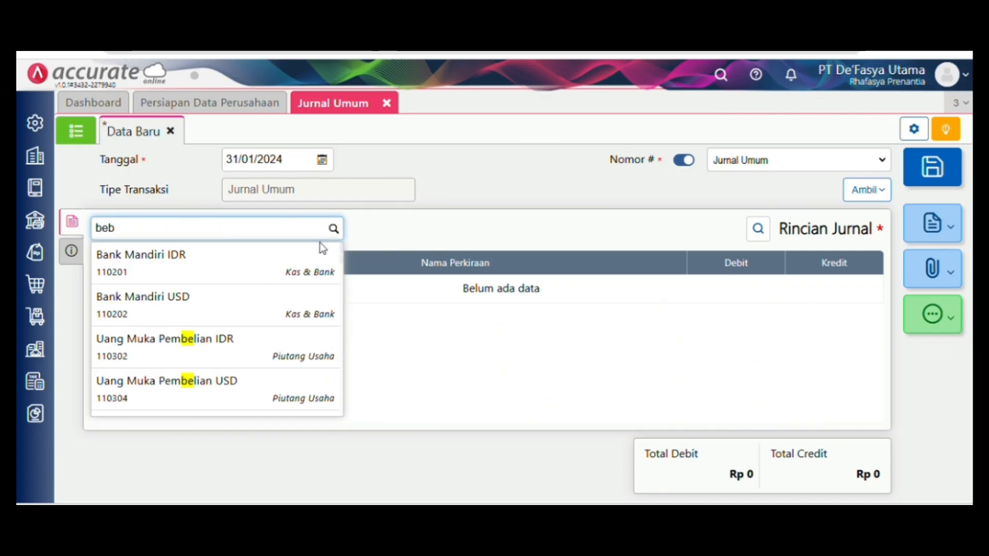
type("a")
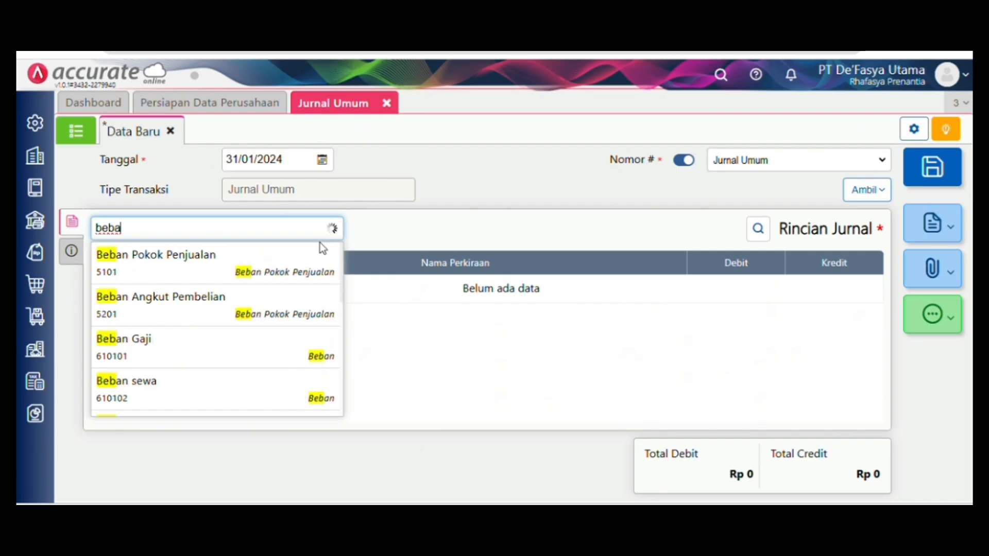
type("n")
scroll(305, 310, "down", 1)
scroll(305, 310, "down", 7)
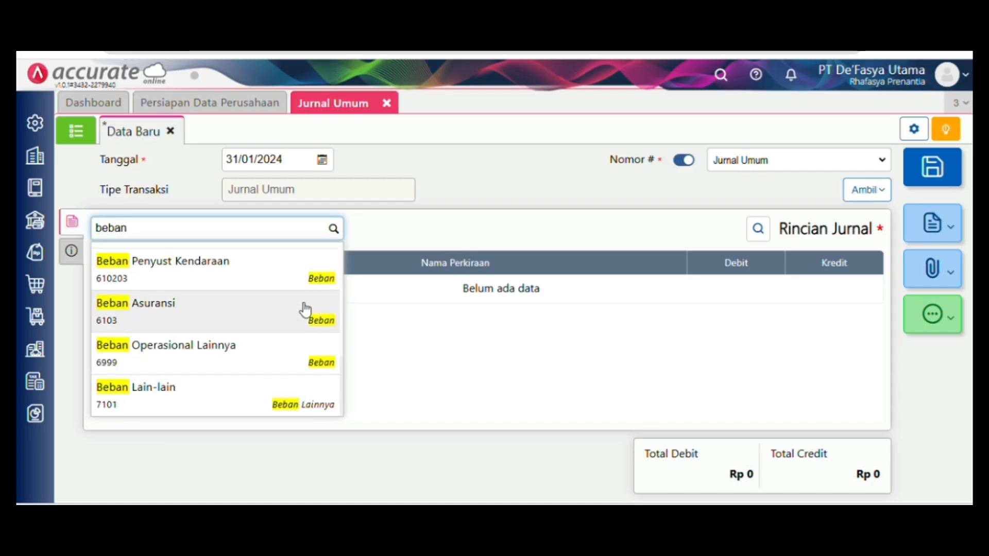
left_click(306, 309)
- Debit Beban Asuransi 3.000.000 and add the line
left_click(496, 284)
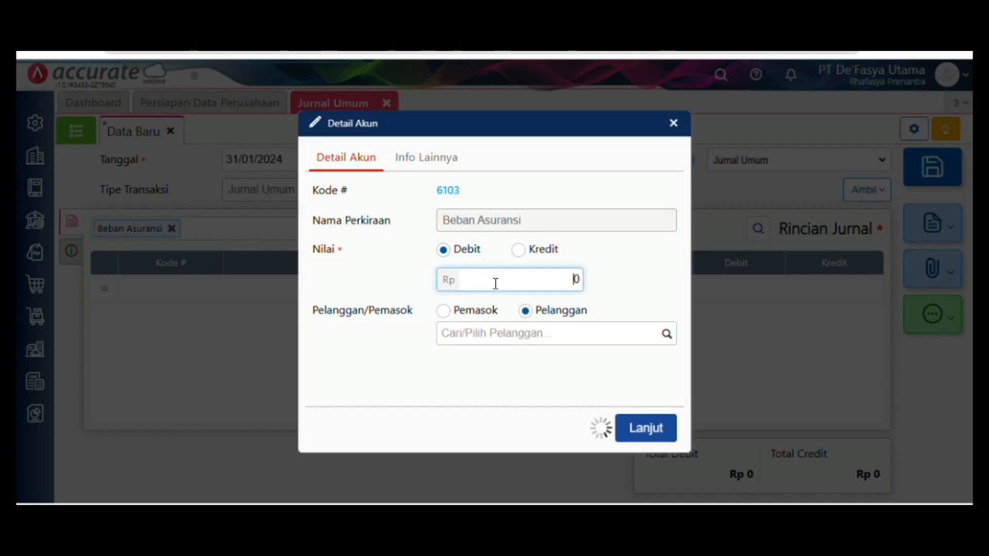
left_click_drag(496, 284, 586, 289)
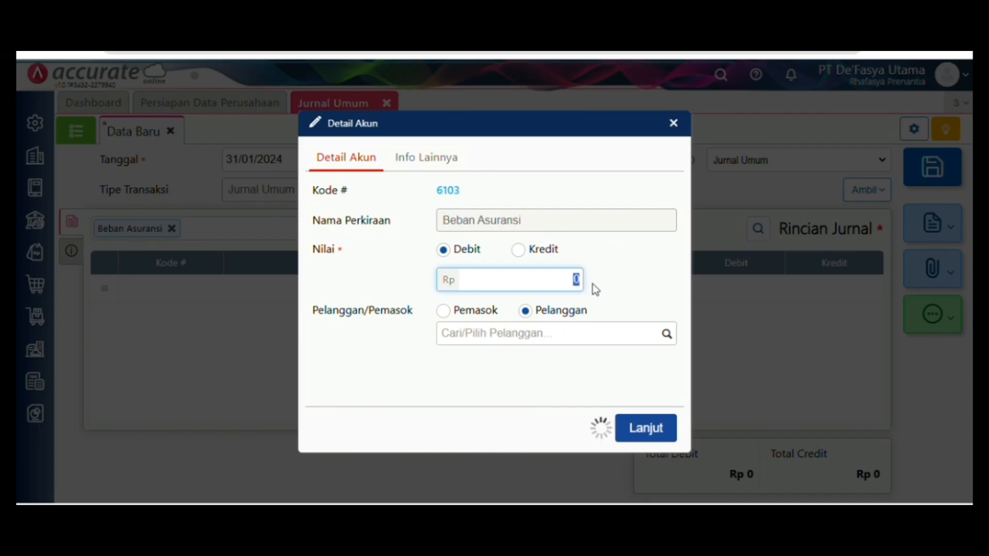
key("BackSpace")
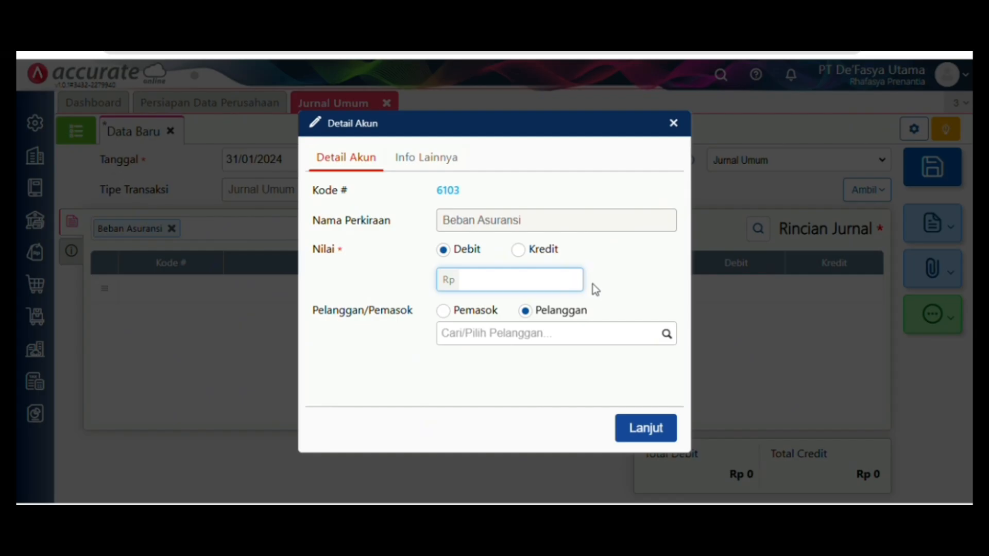
type("000.000")
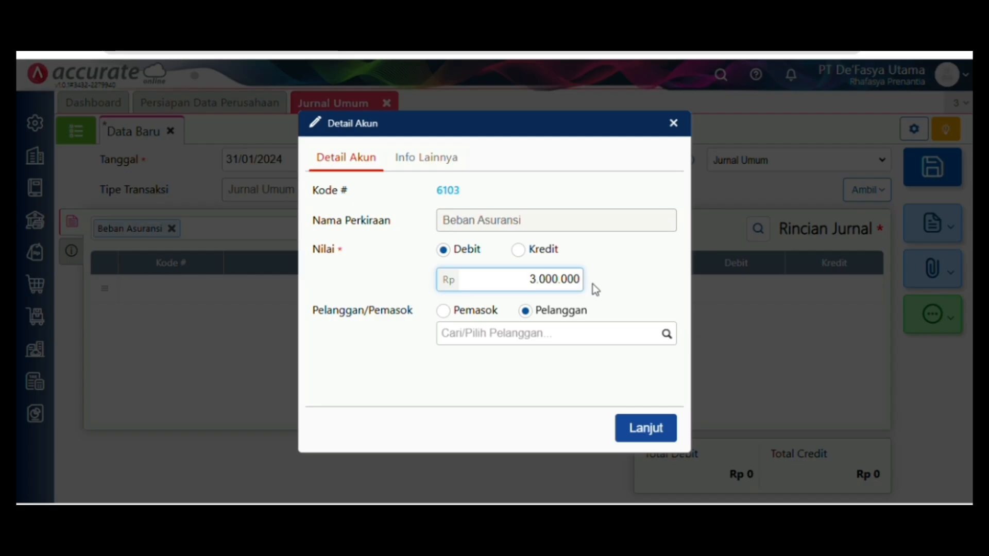
left_click(643, 431)
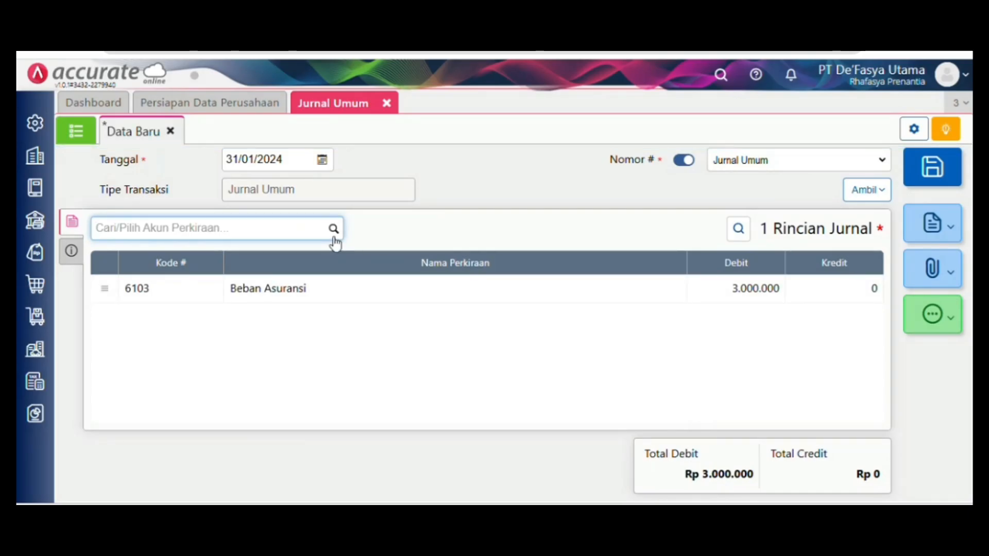
- Credit Asuransi Dibayar Dimuka (110701) 3.000.000 via an 'asu' search
left_click(283, 225)
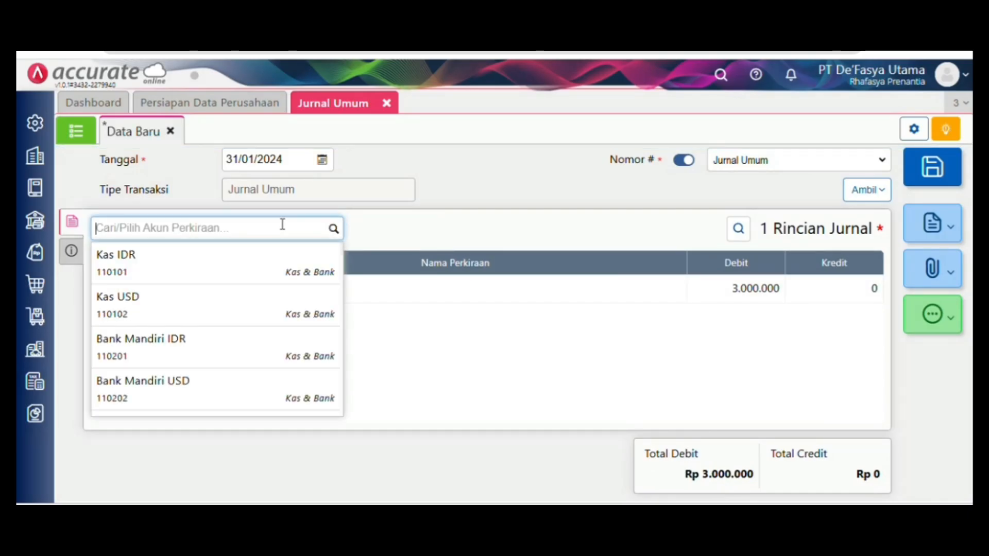
type("asu")
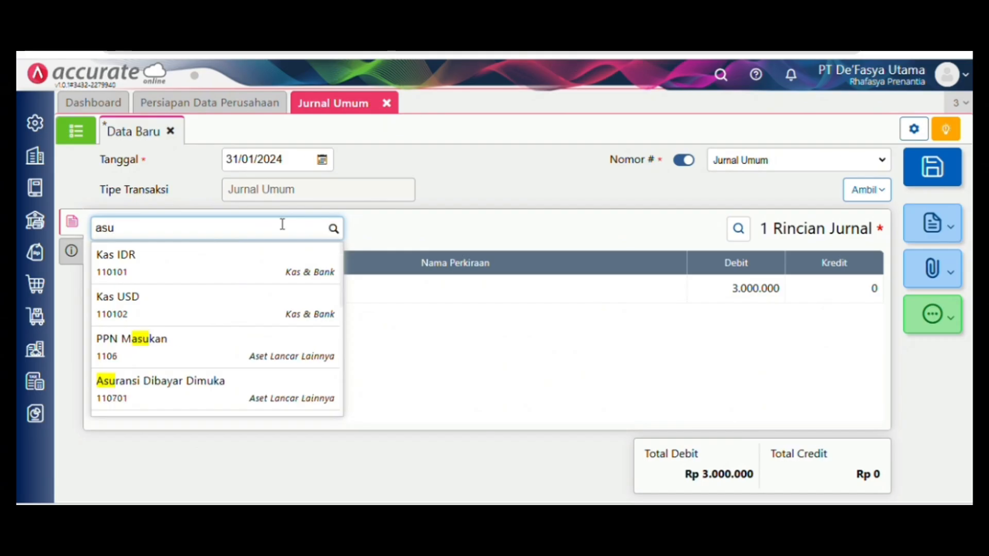
left_click(232, 387)
left_click(506, 280)
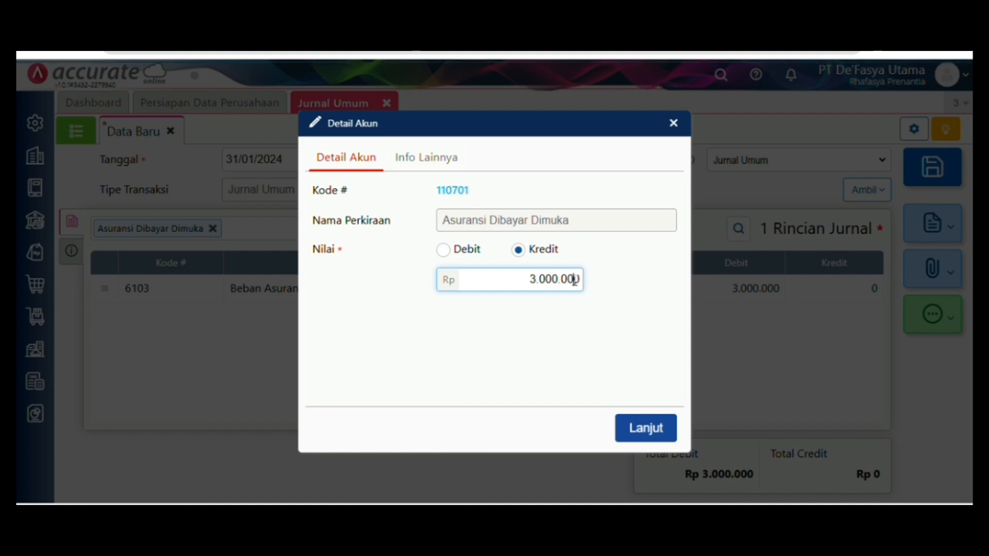
left_click(647, 433)
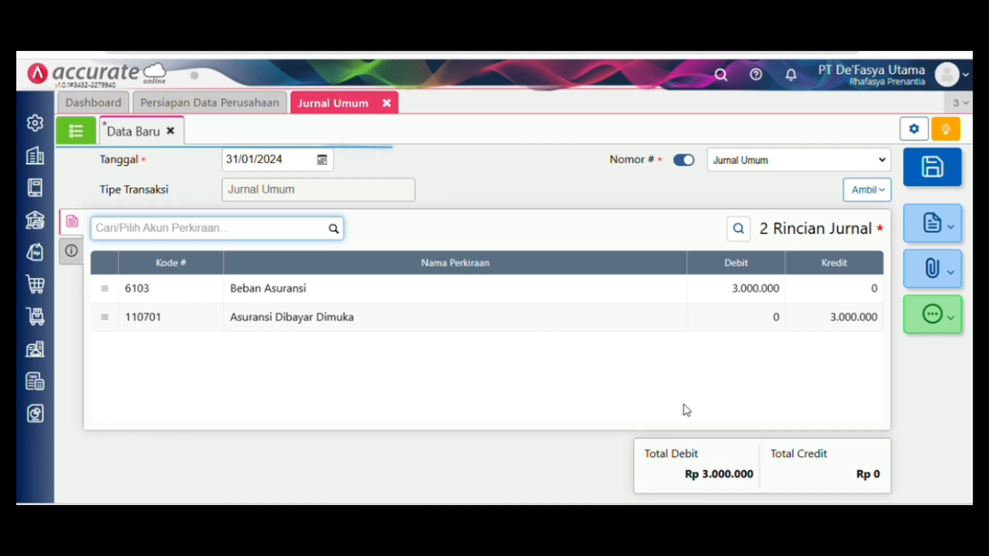
- Save the insurance journal entry and go to the reports panel
left_click(923, 181)
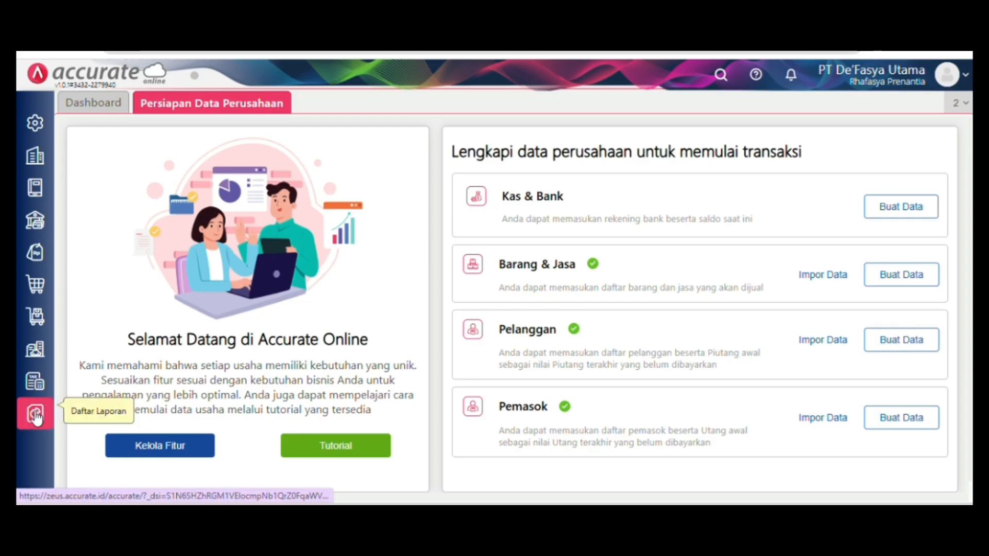
left_click(35, 414)
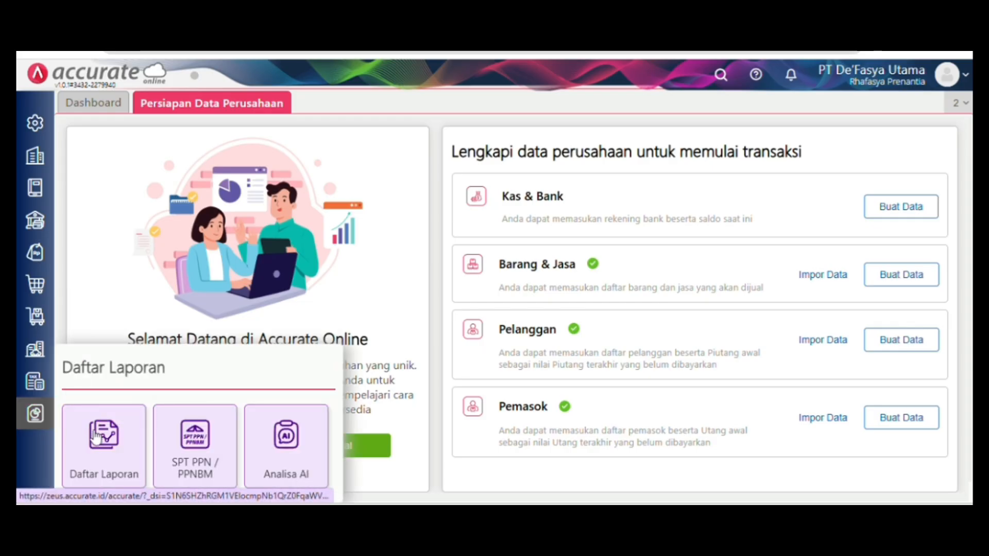
- Open the Rekonsiliasi PPN Lebih/Kurang Bayar report under Pajak
left_click(96, 437)
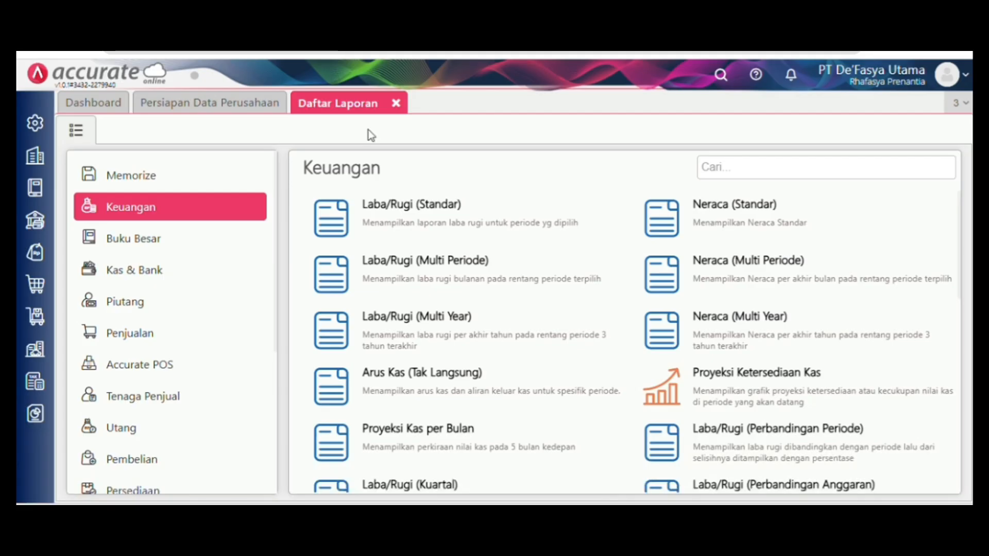
scroll(210, 425, "down", 5)
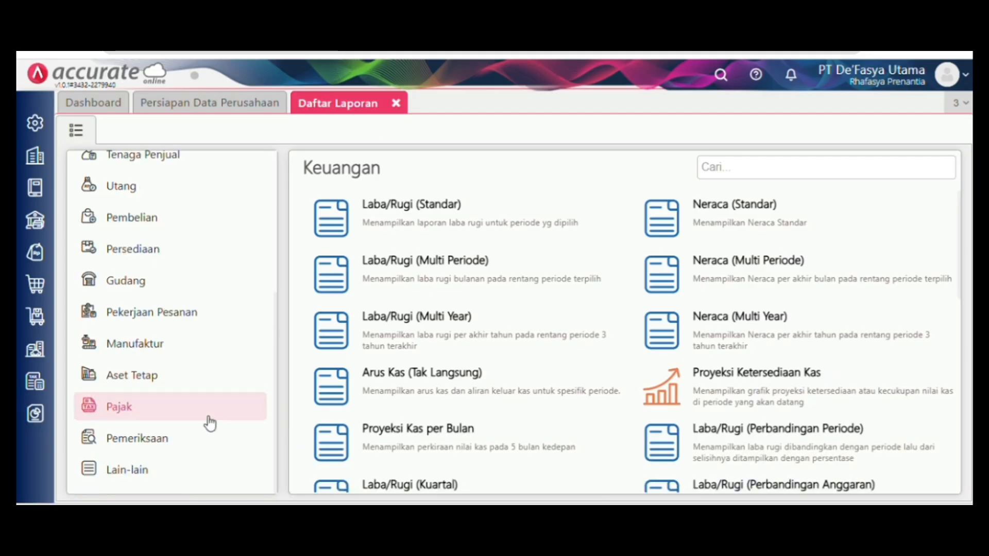
left_click(211, 410)
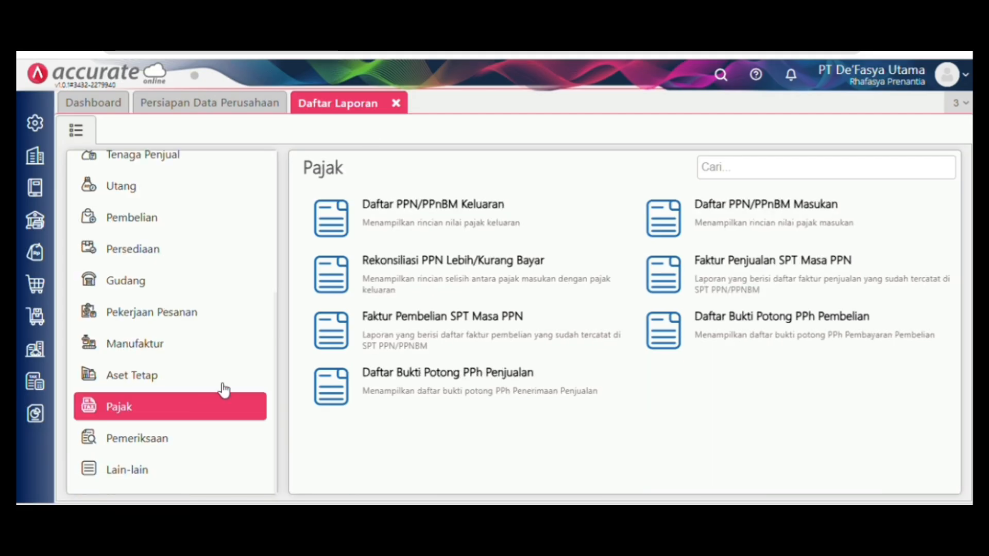
left_click(385, 271)
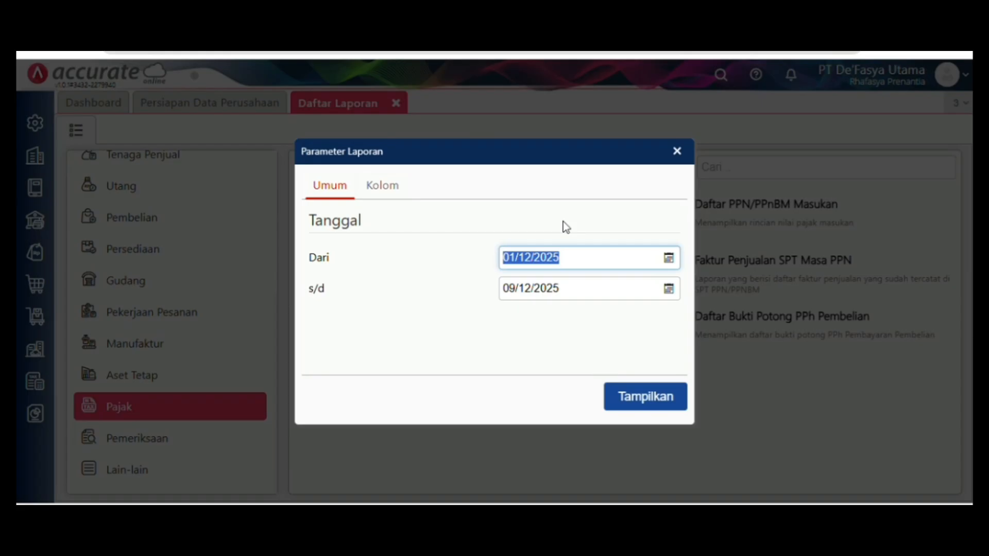
- Show the report for 01/01/2024–31/01/2024 and export it as PDF
key("BackSpace")
type("0")
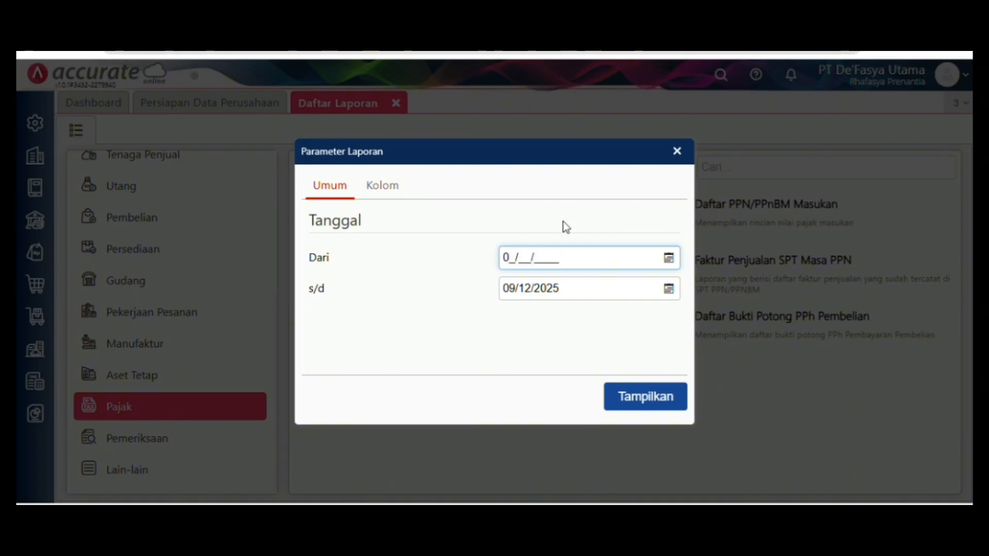
type("1/01/2024")
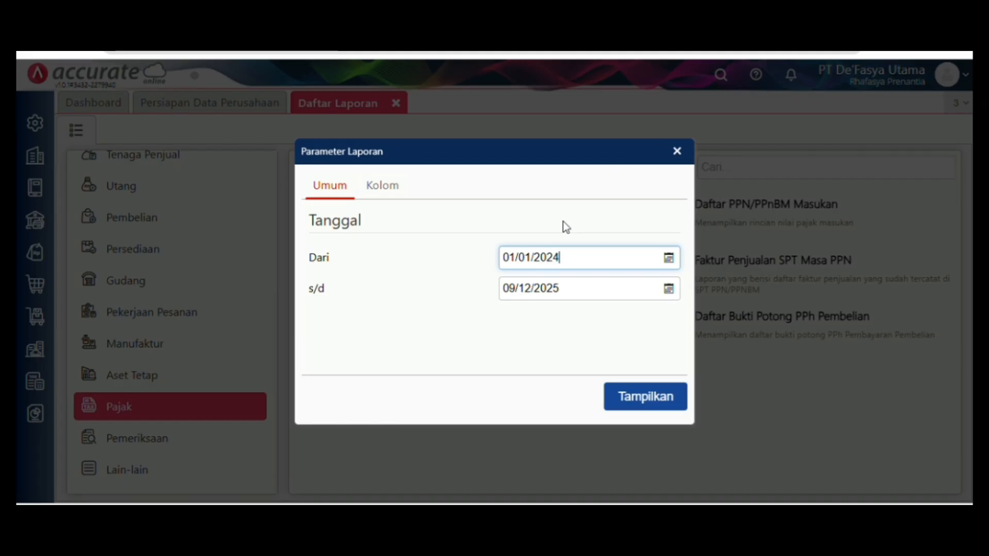
left_click(589, 295)
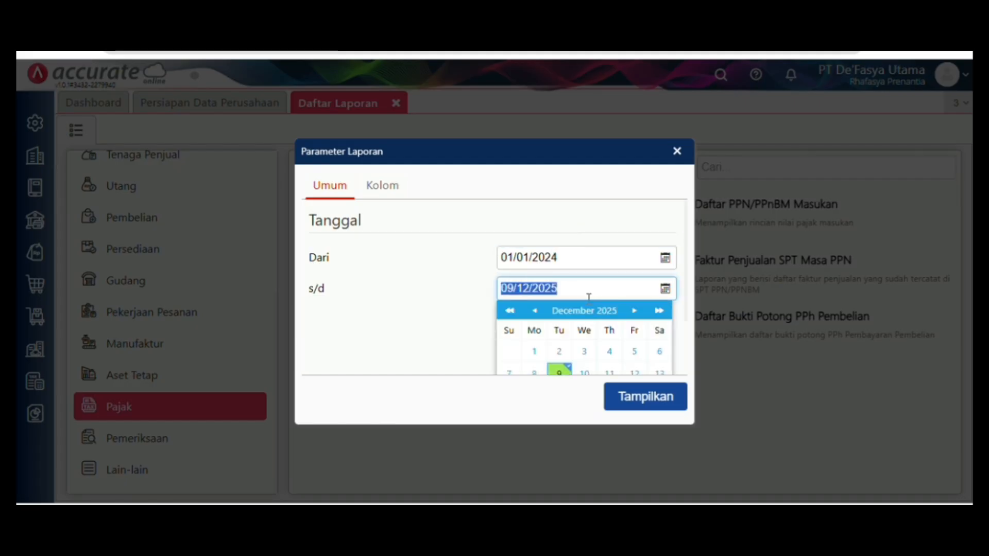
key("BackSpace")
type("31/01/2")
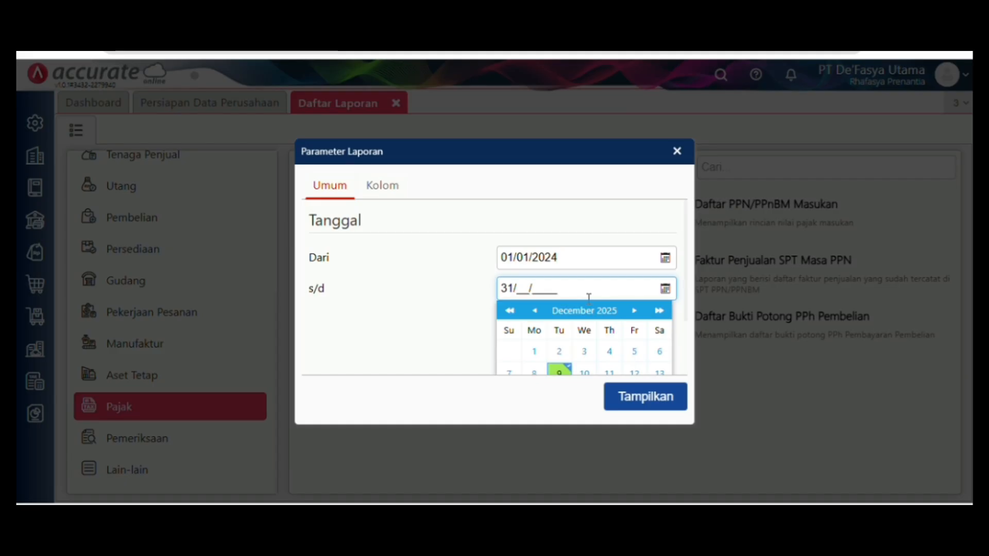
type("024")
left_click(451, 319)
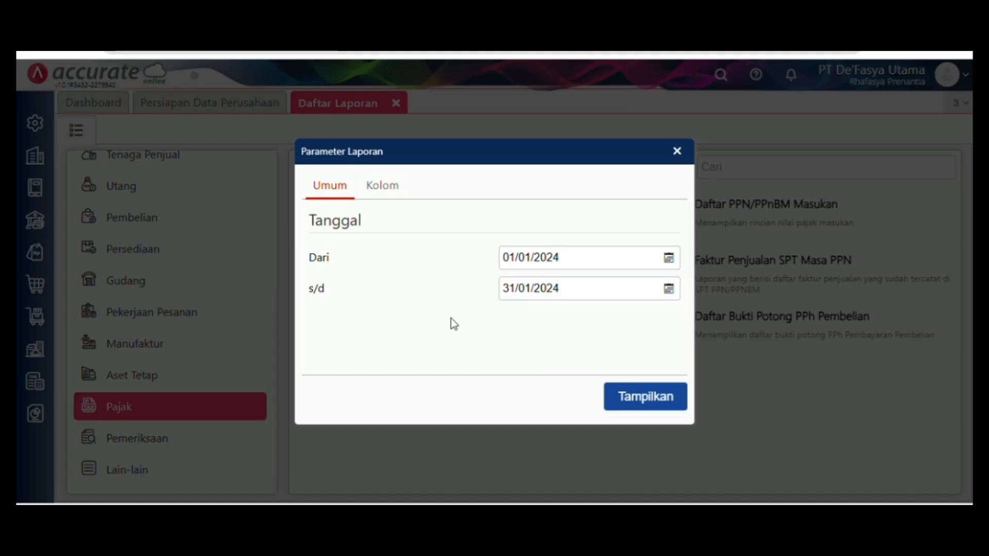
left_click(669, 384)
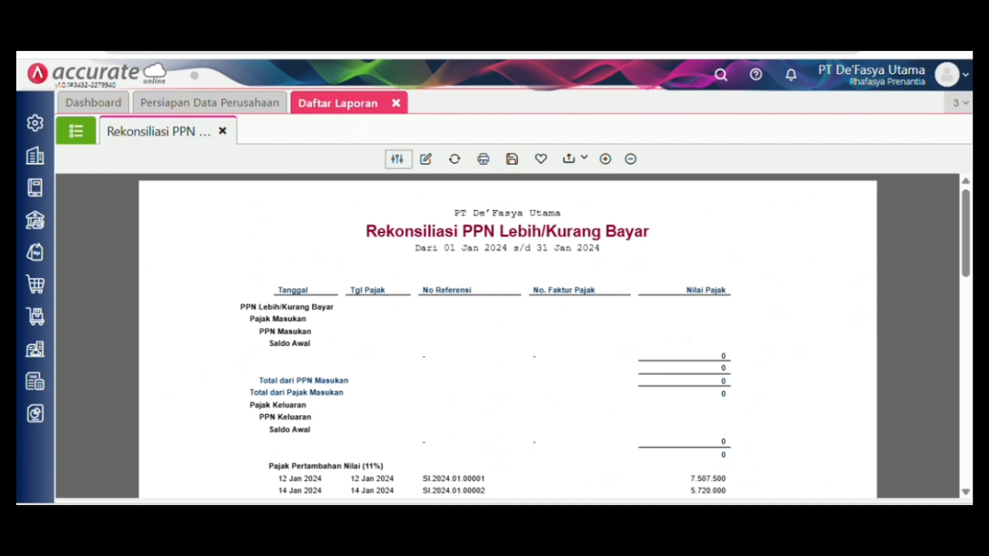
scroll(508, 334, "down", 10)
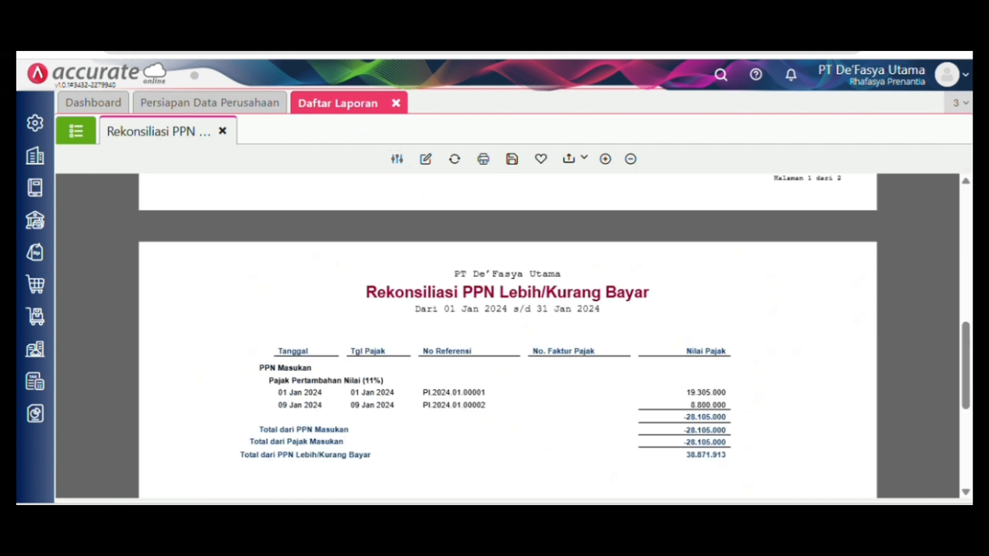
left_click(578, 159)
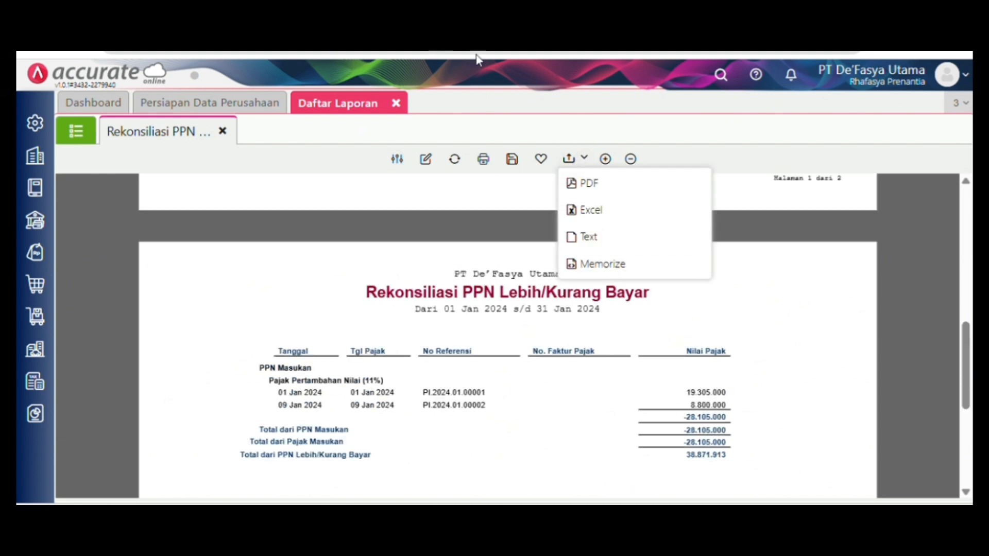
left_click(591, 184)
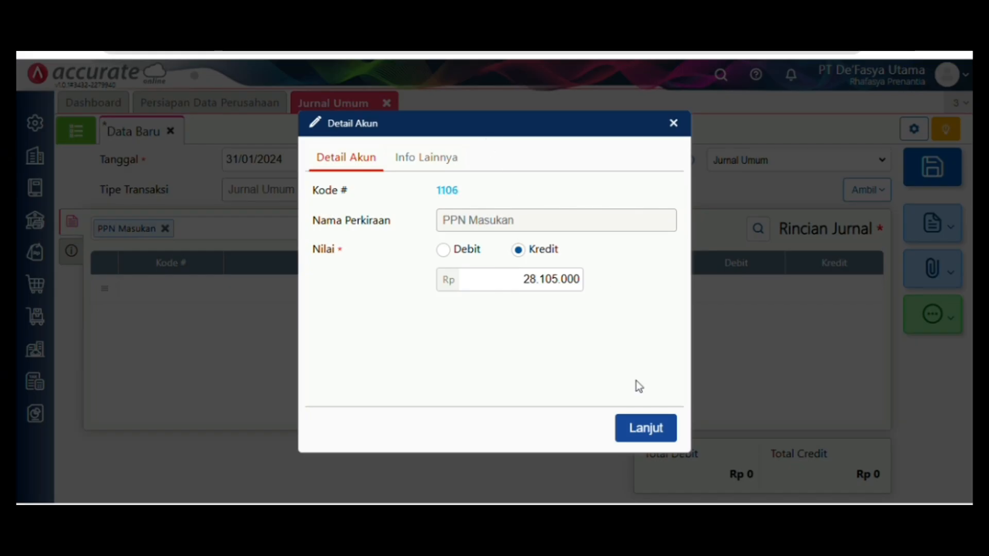
- Add the 28.105.000 PPN Masukan credit line and the 66.976.913 PPN Keluaran debit line to the journal
left_click(644, 429)
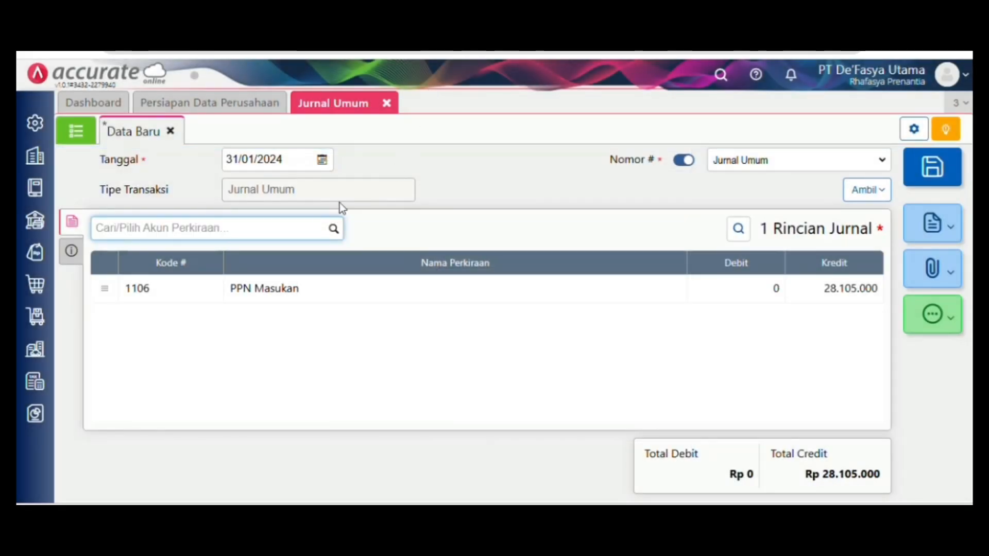
type("pp")
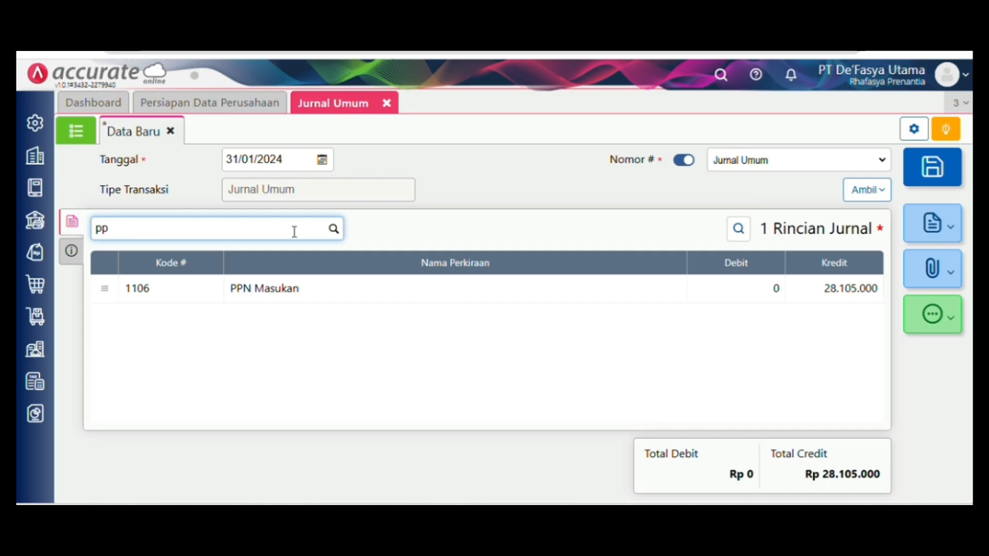
type("n")
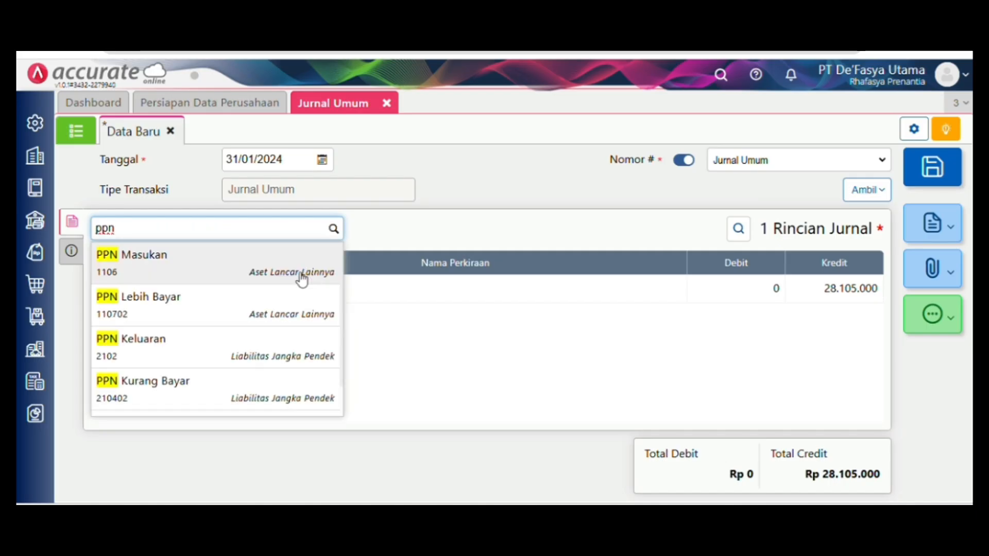
left_click(290, 345)
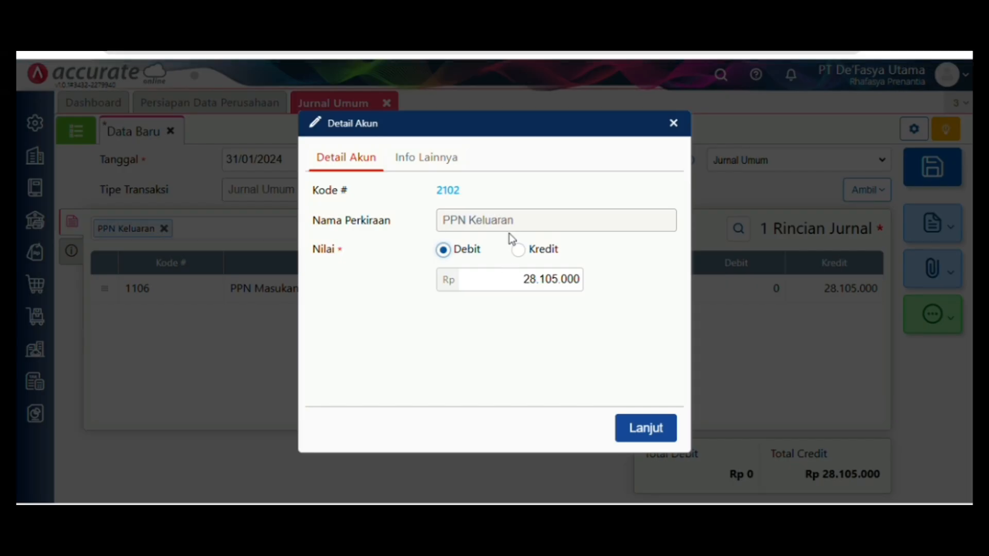
key("Return")
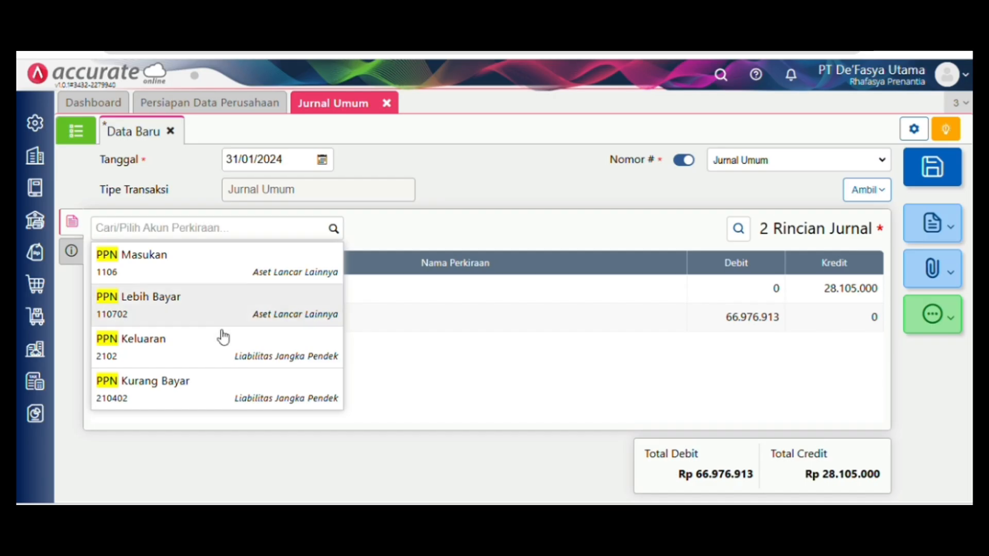
- Credit PPN Kurang Bayar (210402) 38.871.913 to balance the journal, then save it
left_click(336, 229)
type("pp")
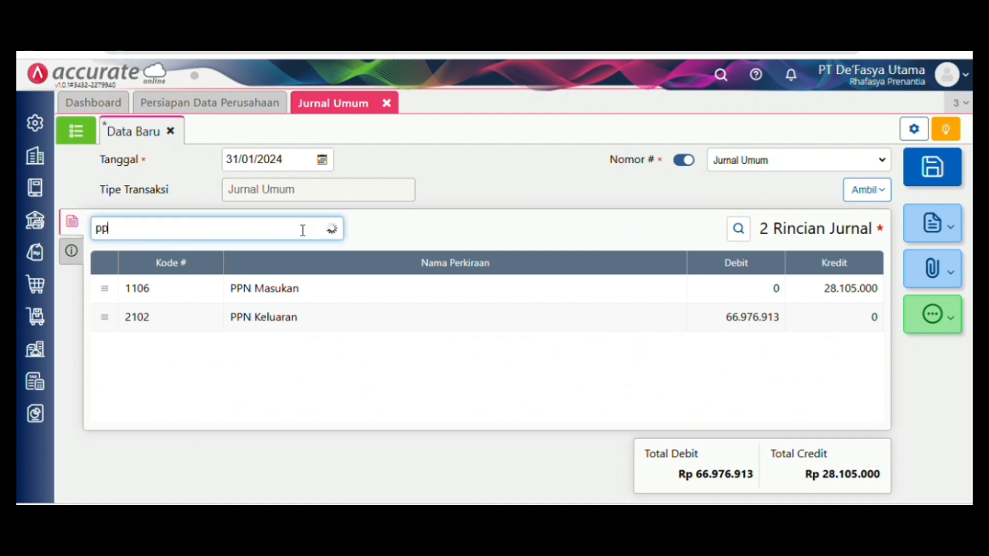
type("n")
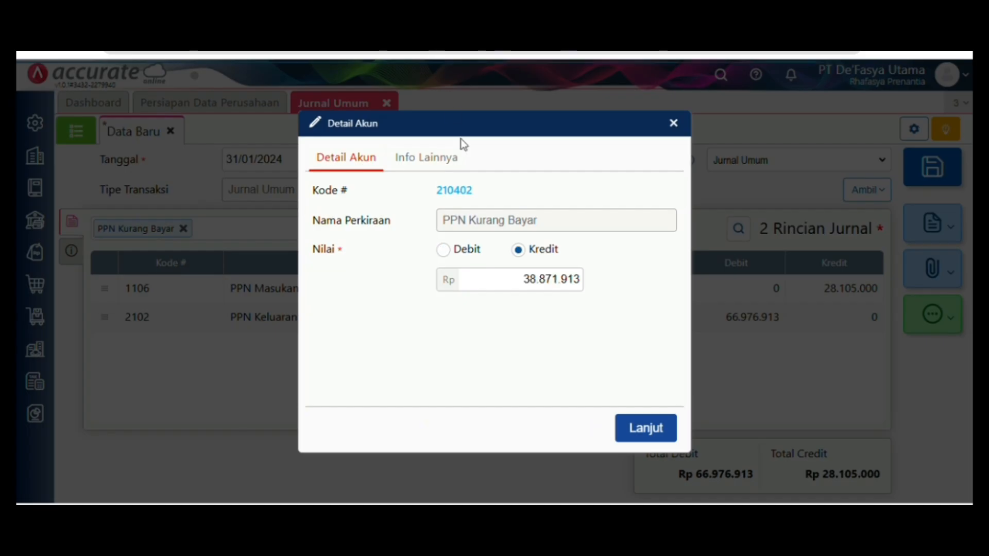
left_click(653, 435)
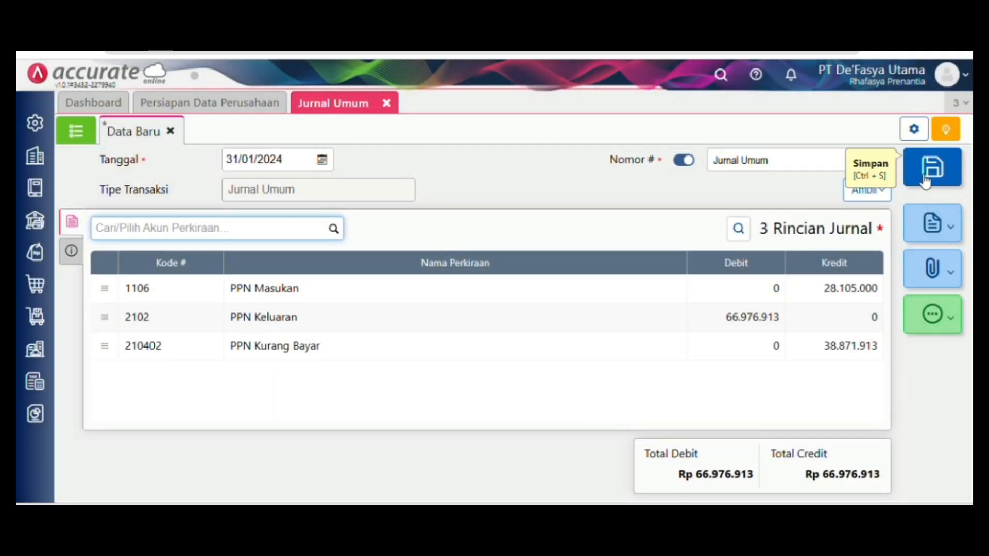
left_click(926, 181)
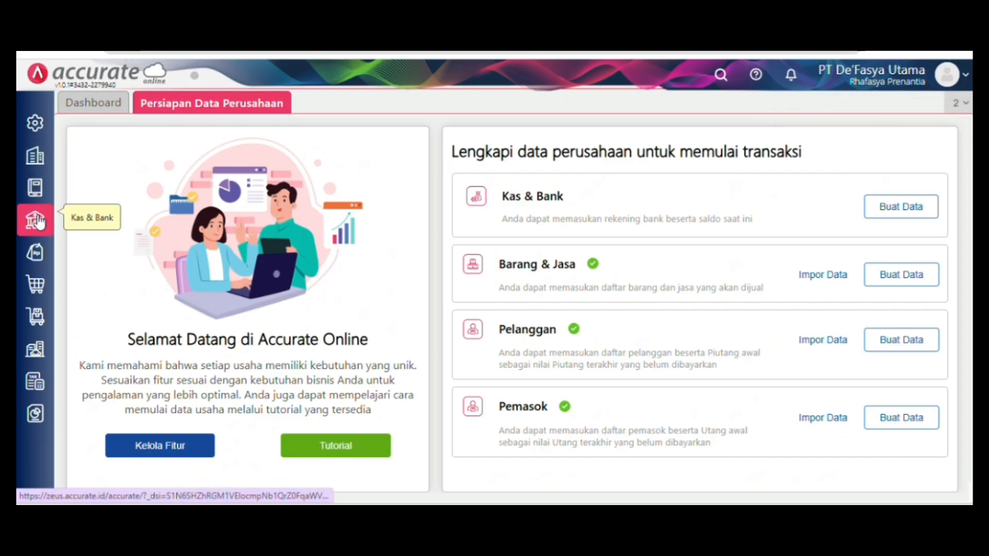
- Create a Proses Akhir Bulan entry with Bulan Januari and Tahun 2024, then save it
left_click(38, 222)
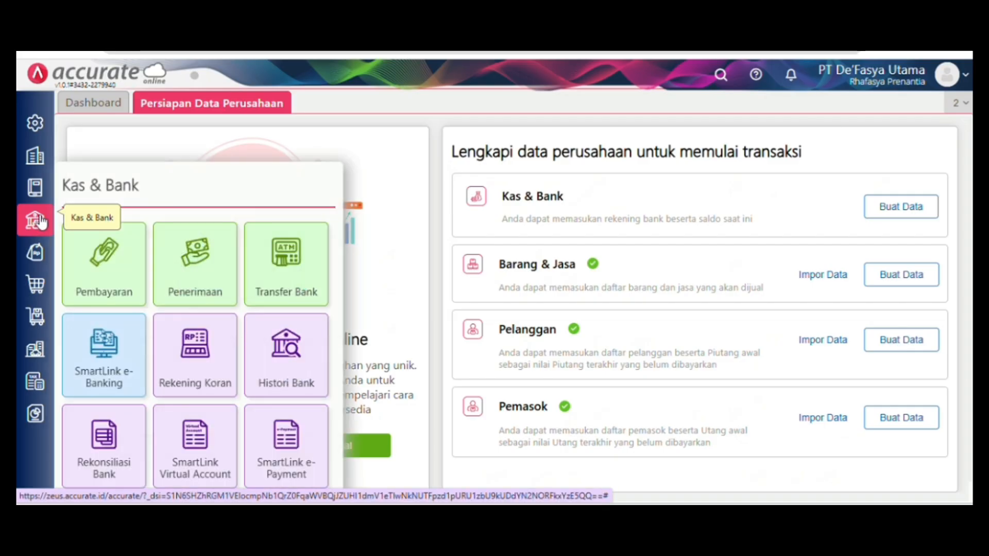
left_click(33, 164)
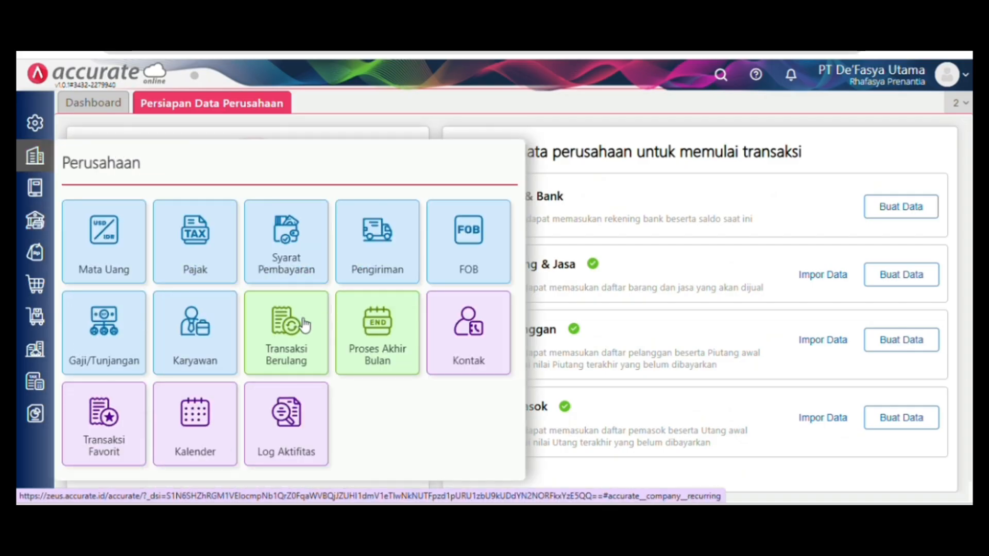
left_click(367, 340)
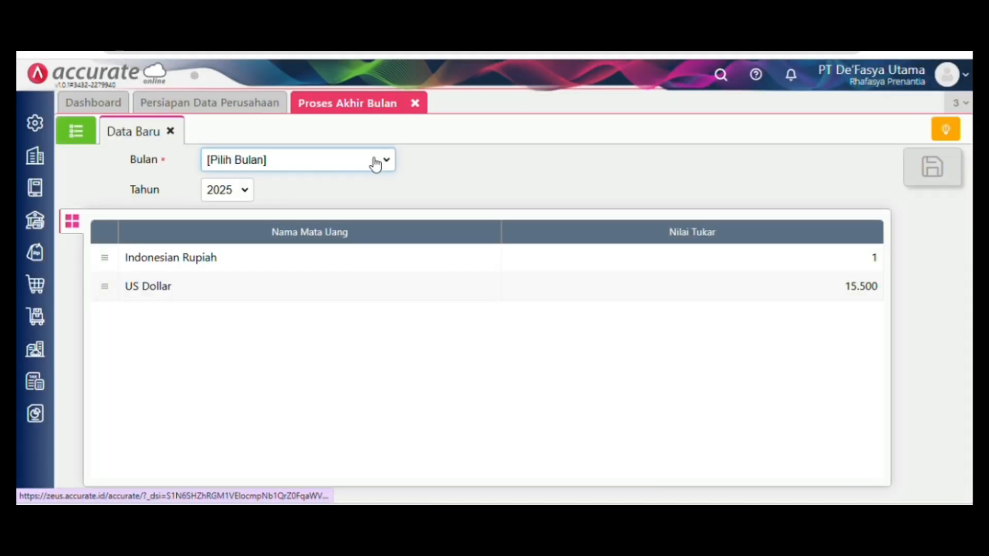
left_click(376, 163)
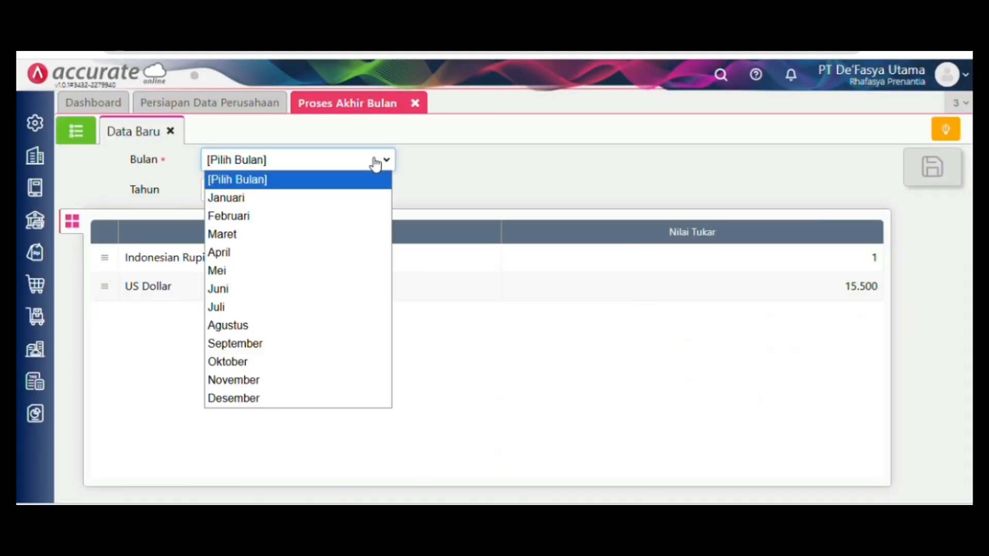
left_click(359, 199)
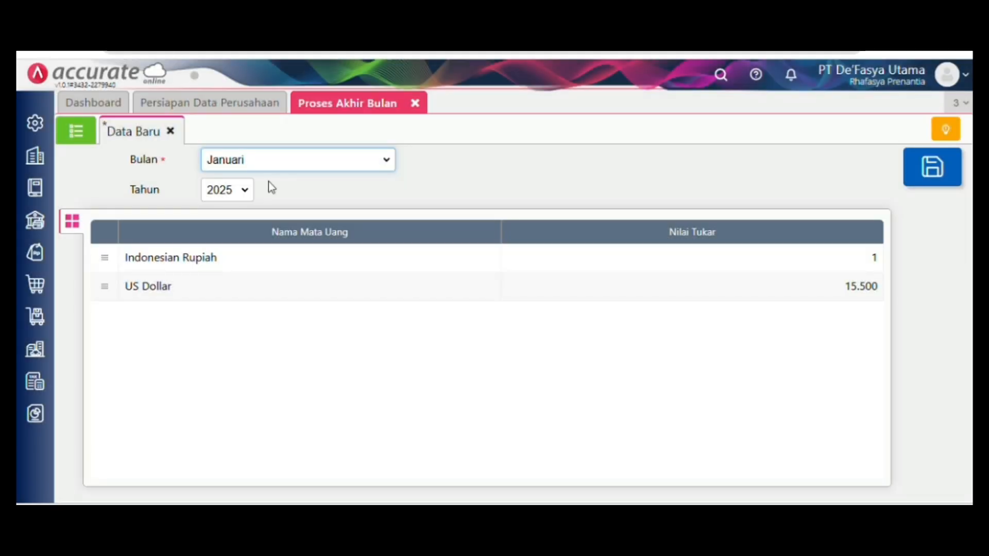
left_click(246, 190)
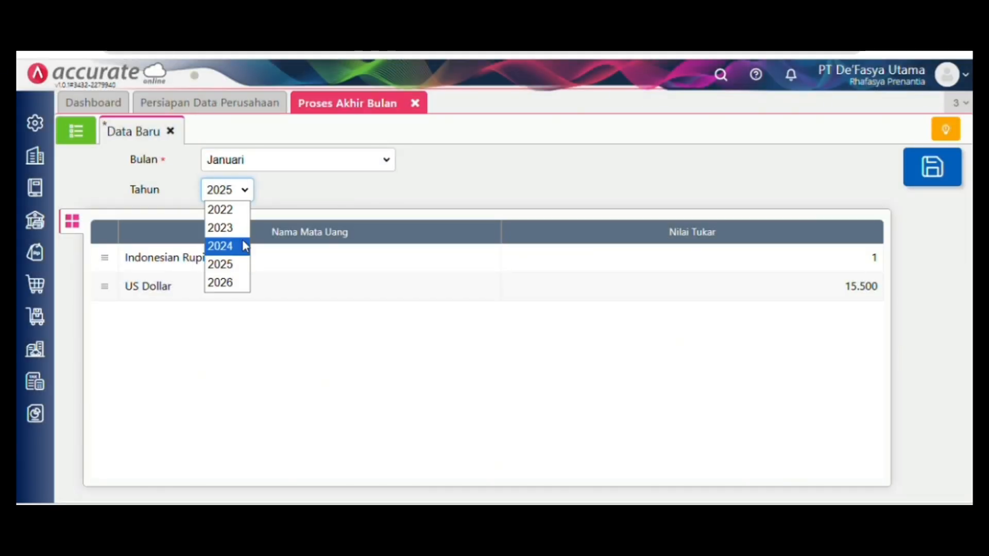
left_click(242, 243)
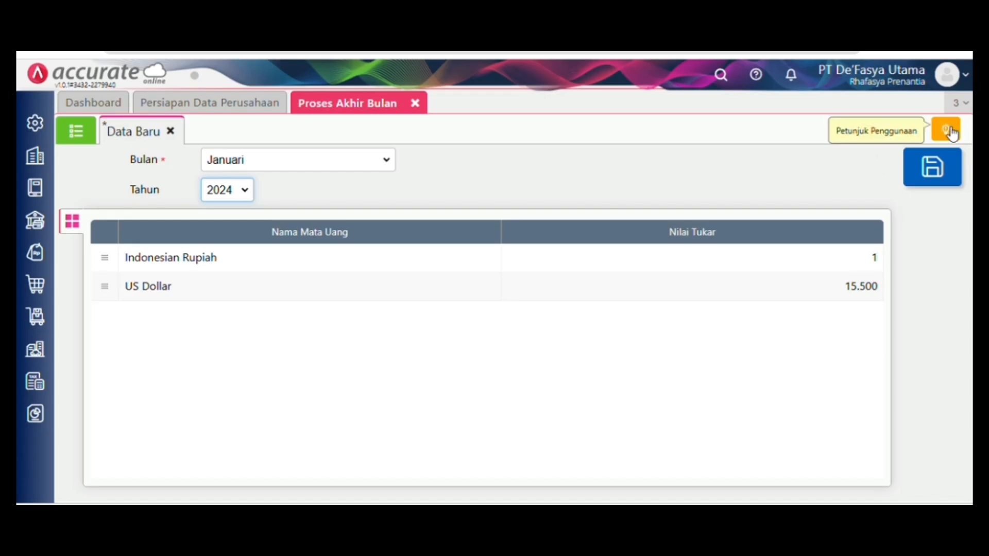
left_click(947, 163)
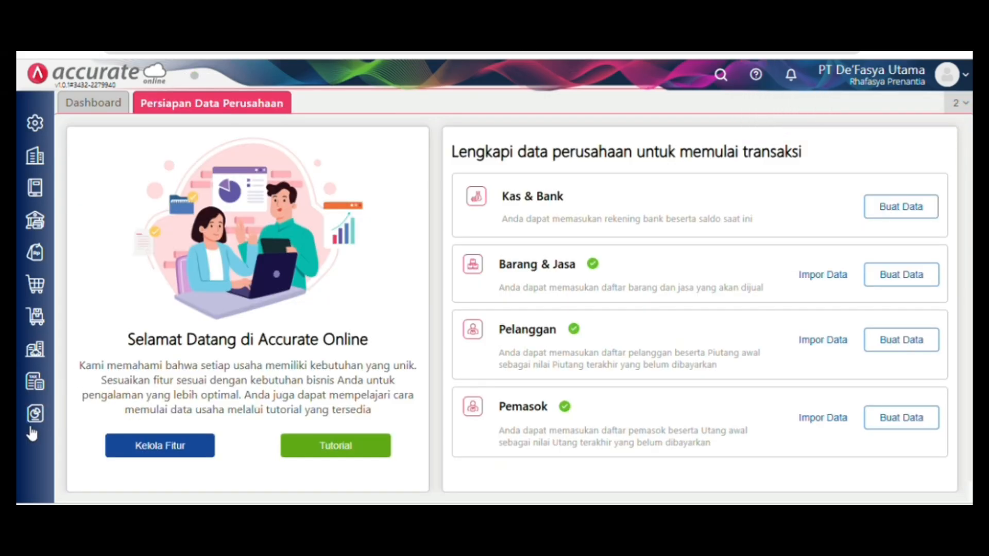
- Display the Neraca (Induk Skontro) report with Per Tanggal 31/01/2024
left_click(31, 426)
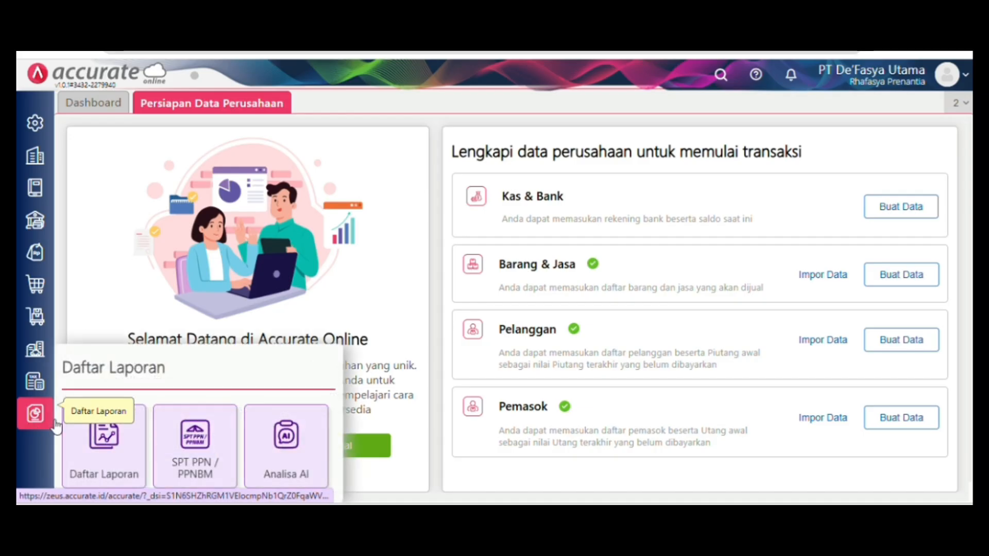
left_click(107, 470)
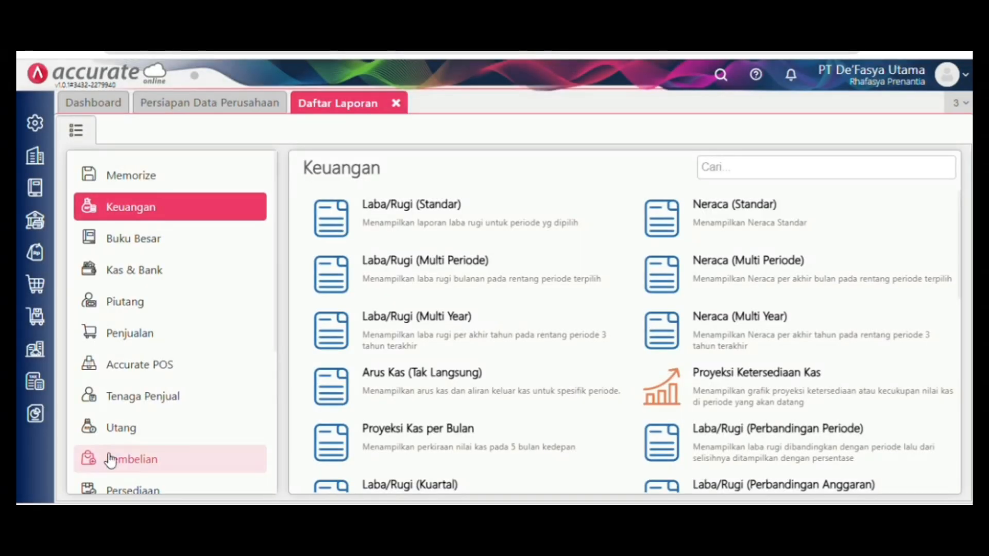
scroll(585, 353, "down", 3)
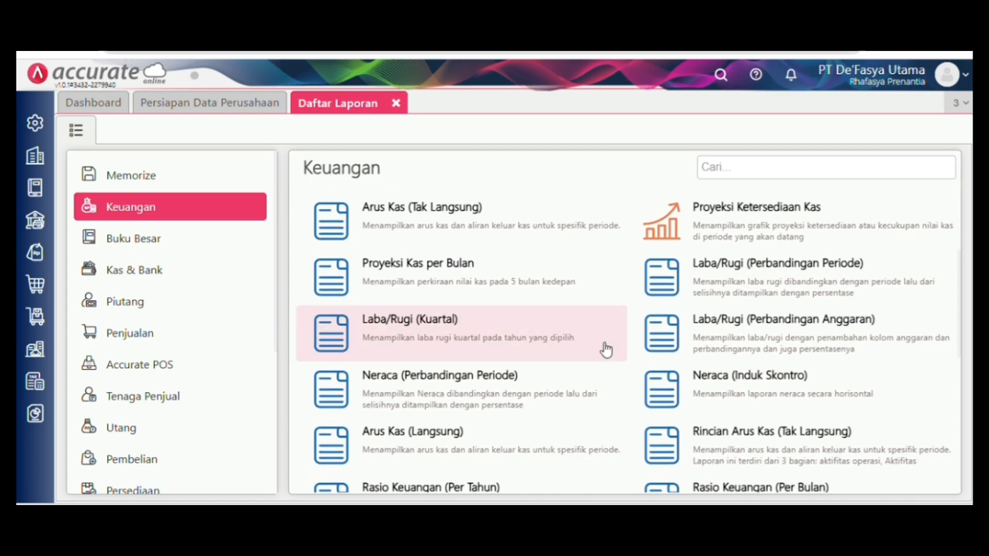
left_click(725, 381)
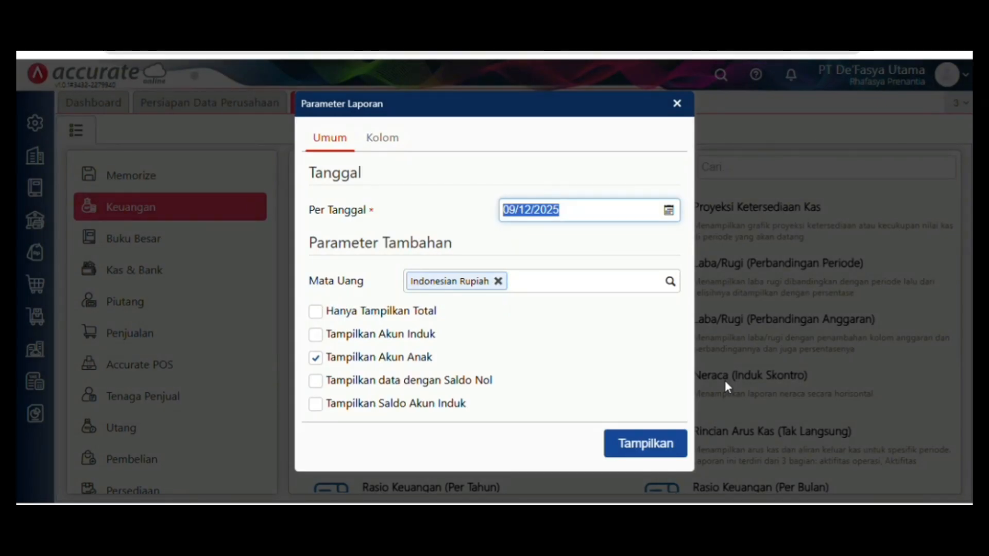
key("BackSpace")
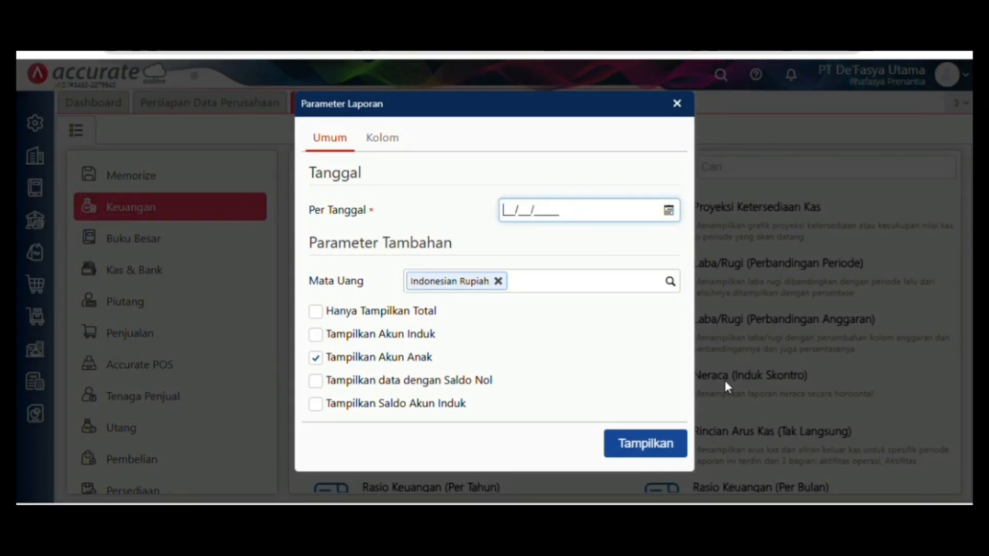
left_click(568, 210)
type("31/0")
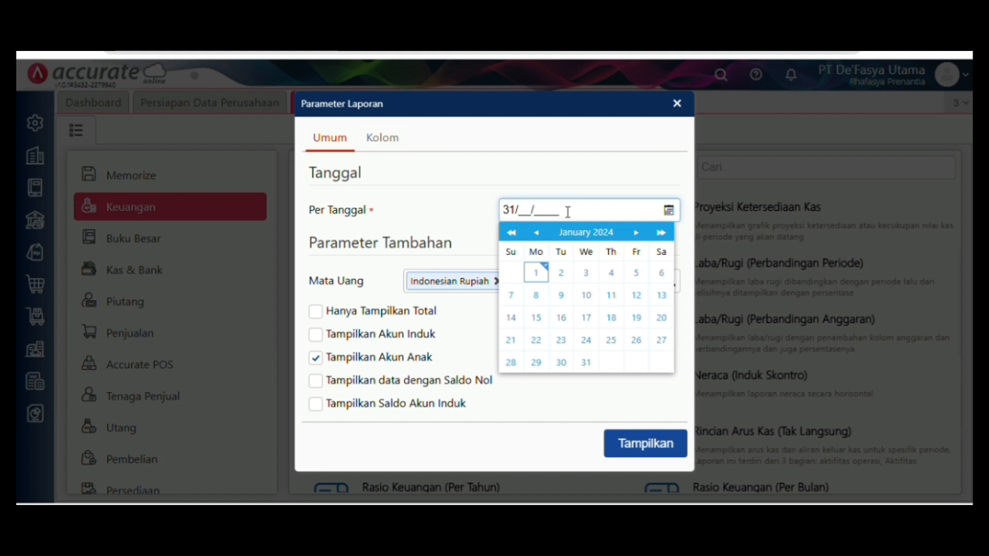
type("1/2025")
key("BackSpace")
type("4")
left_click(646, 439)
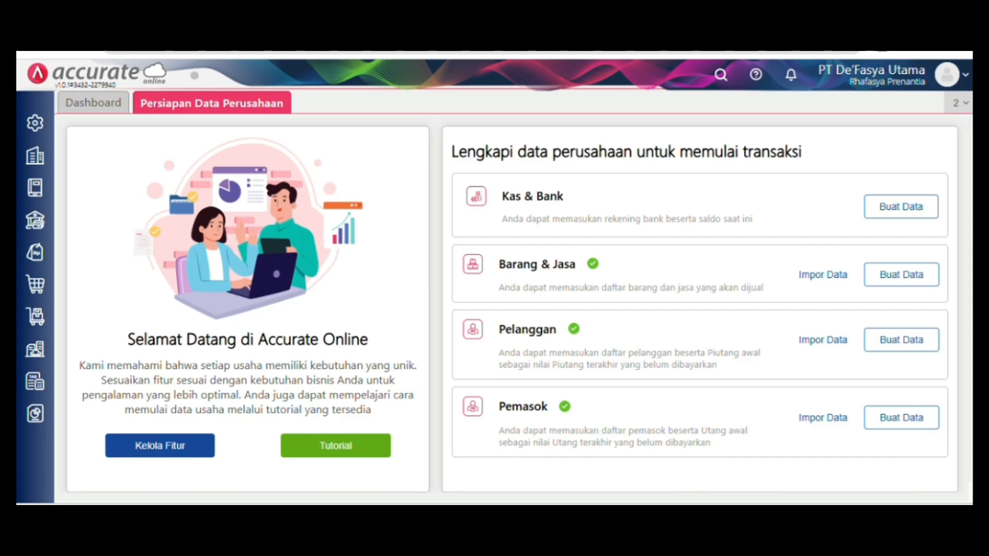
- Open the Laba/Rugi (Standar) report and set its Dari date to 01/01/2024
left_click(39, 416)
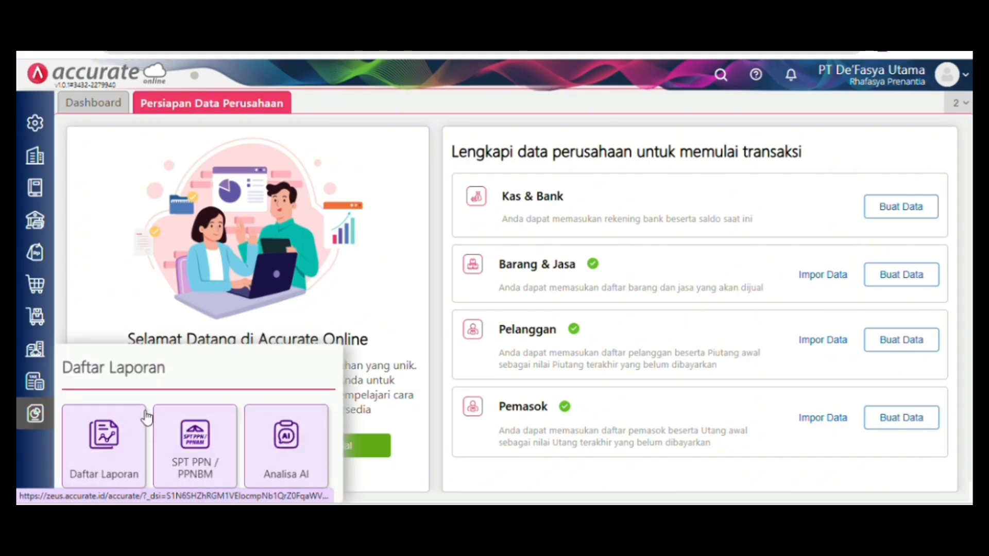
left_click(120, 422)
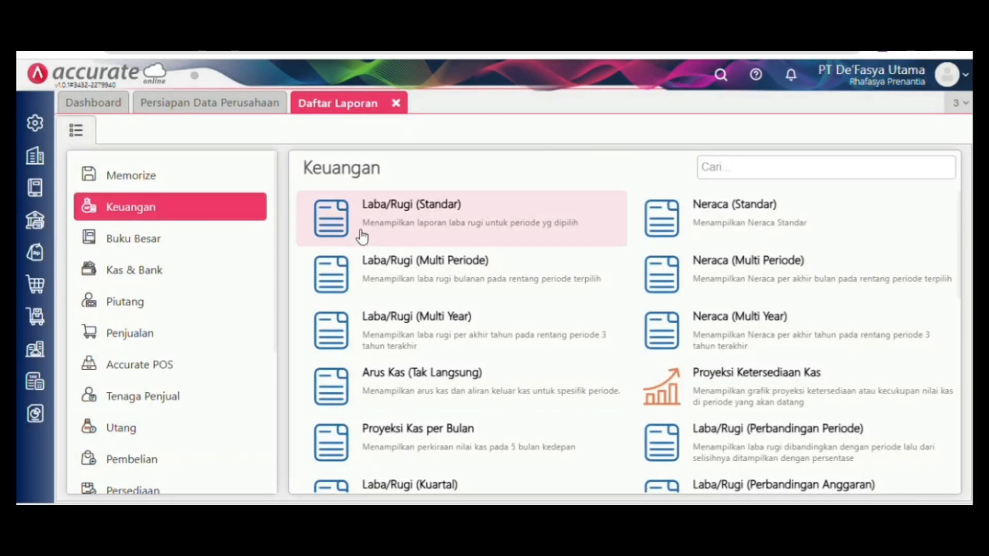
left_click(363, 229)
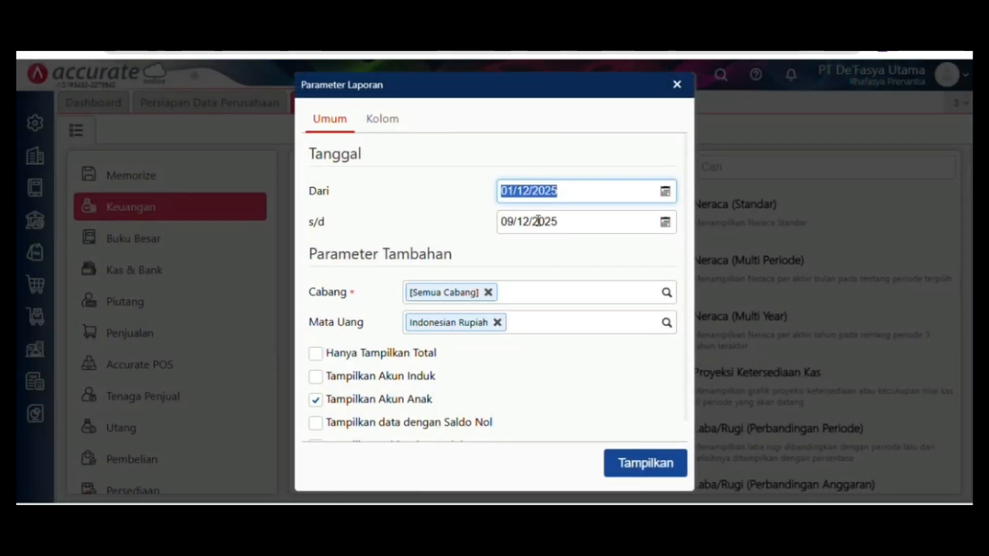
key("BackSpace")
type("012")
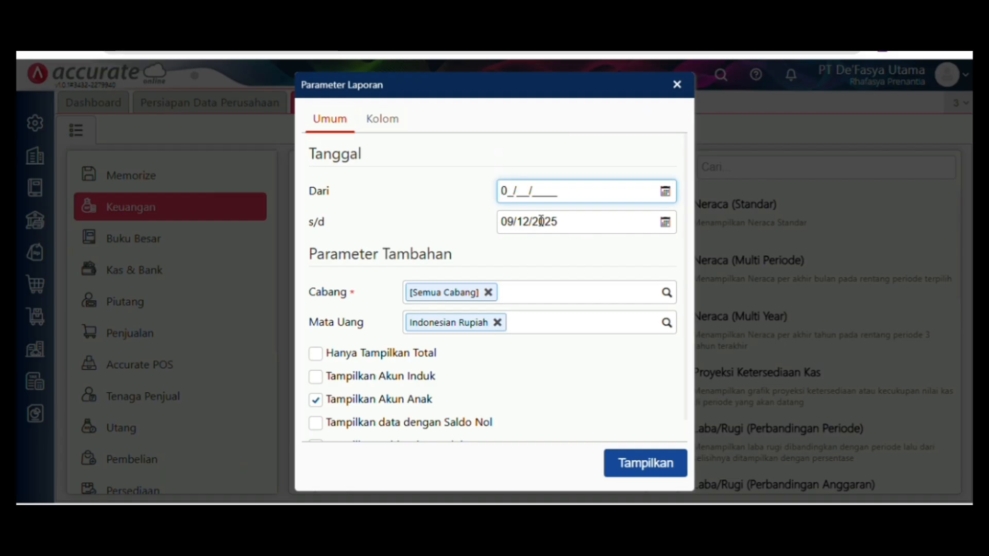
key("BackSpace")
type("01/2024")
- Set s/d to 31/01/2024, show the income statement and export it as PDF
left_click(587, 230)
key("BackSpace")
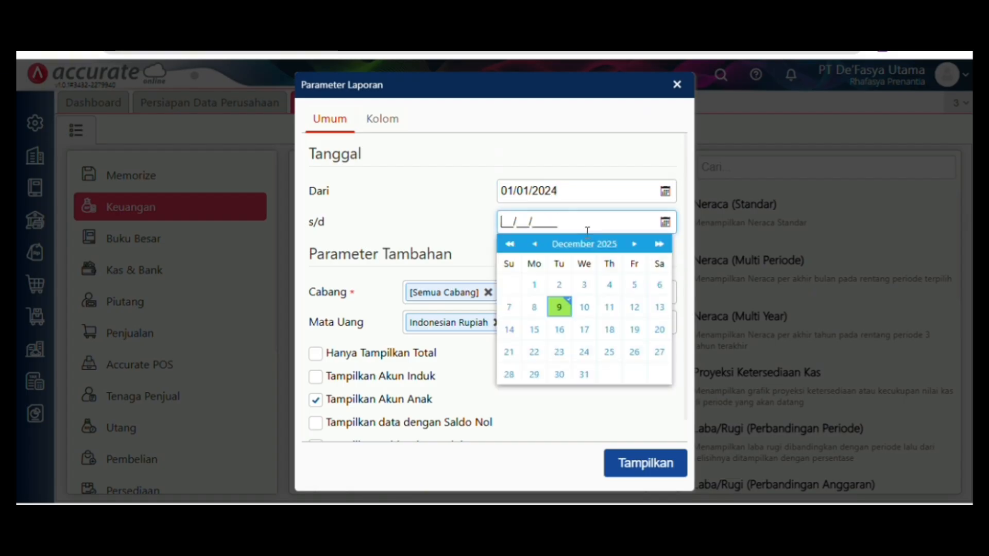
type("31/0")
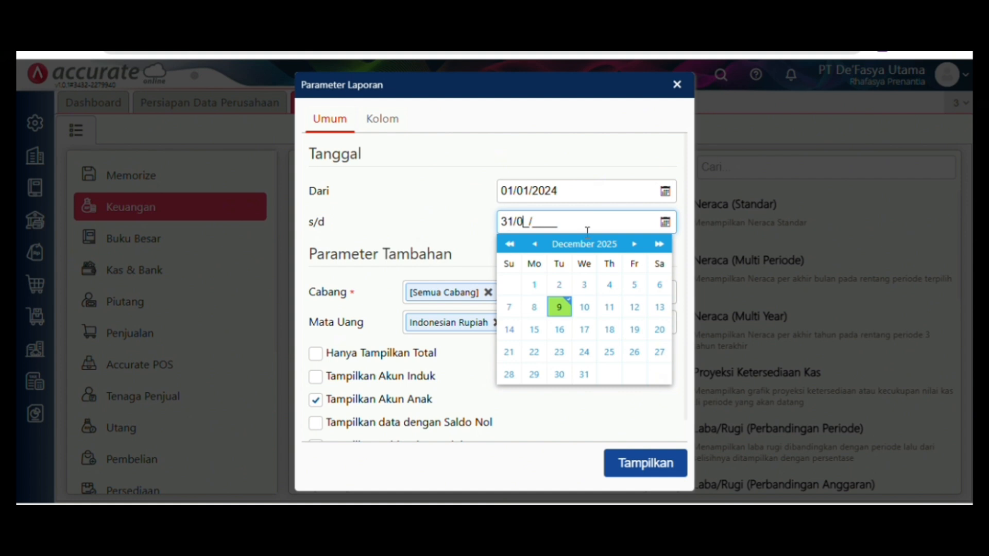
type("1/2024")
left_click(665, 460)
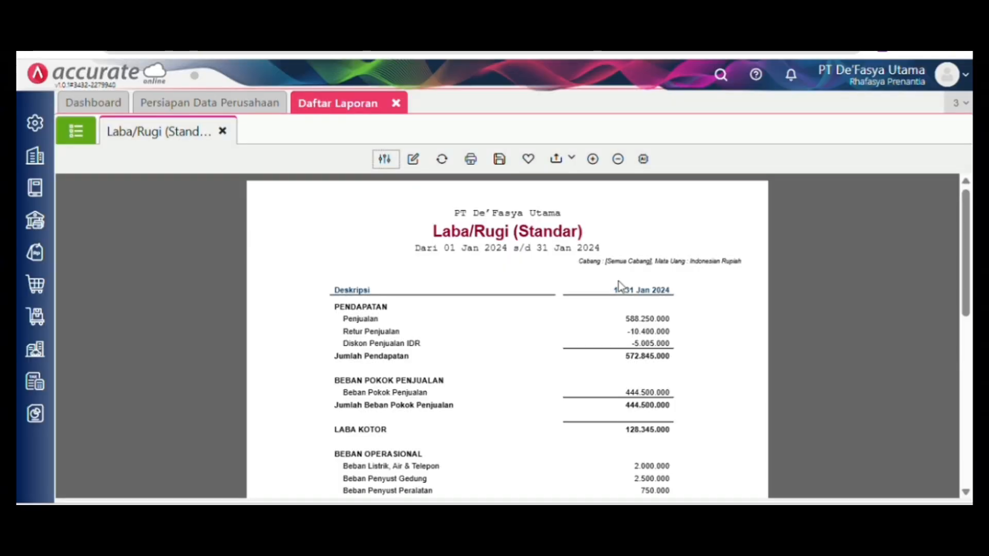
left_click(571, 161)
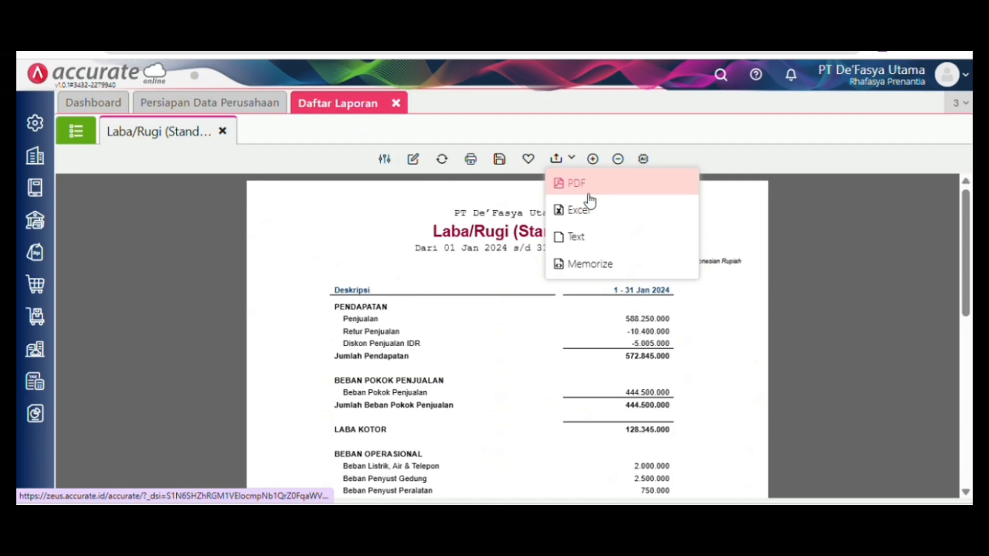
left_click(589, 195)
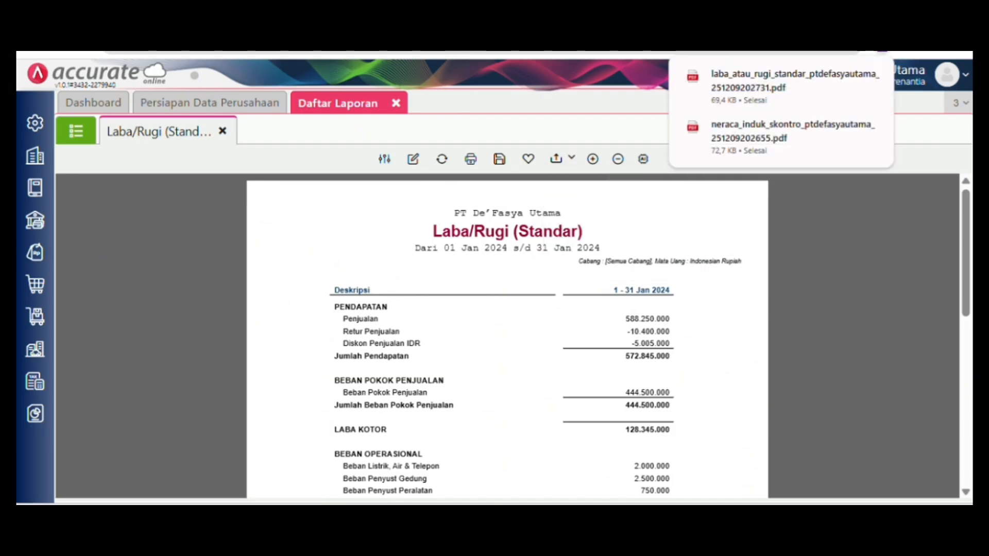